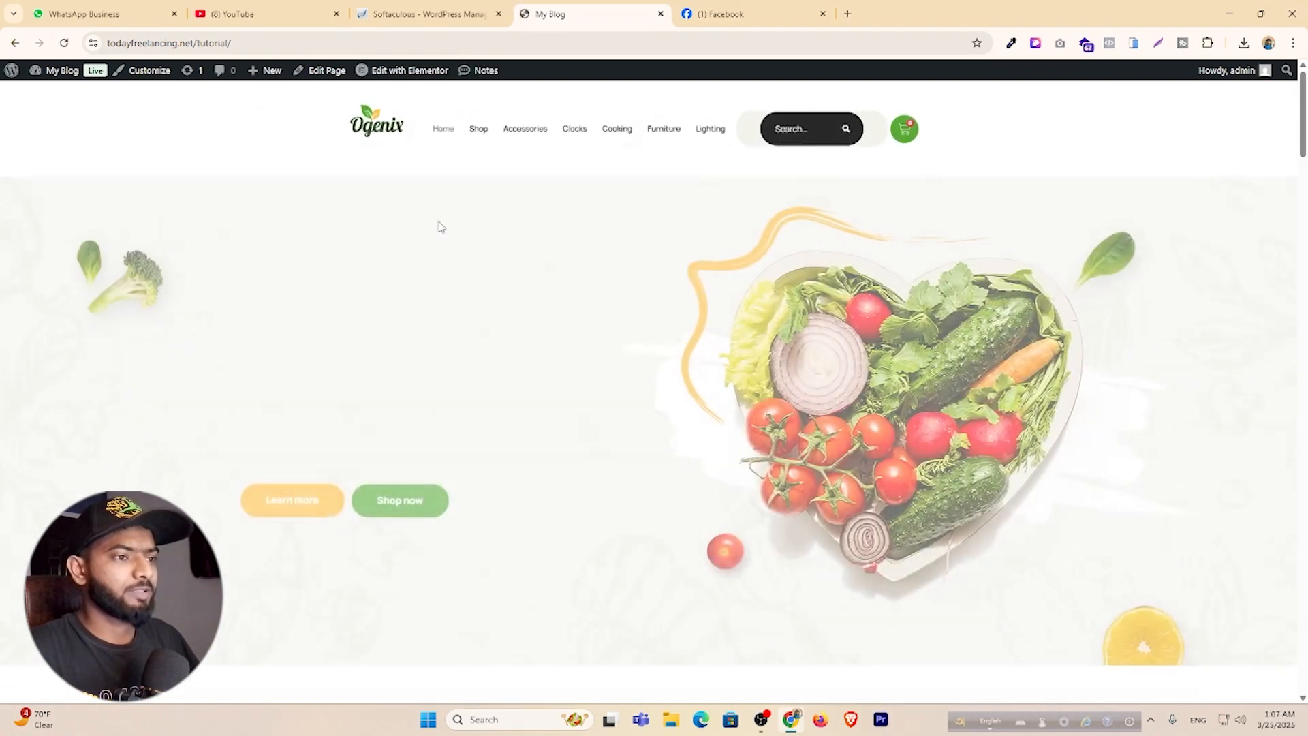
Scroll the Ogenix home page down to the footer and browse the Shop product grid.
scroll(437, 220, "down", 5)
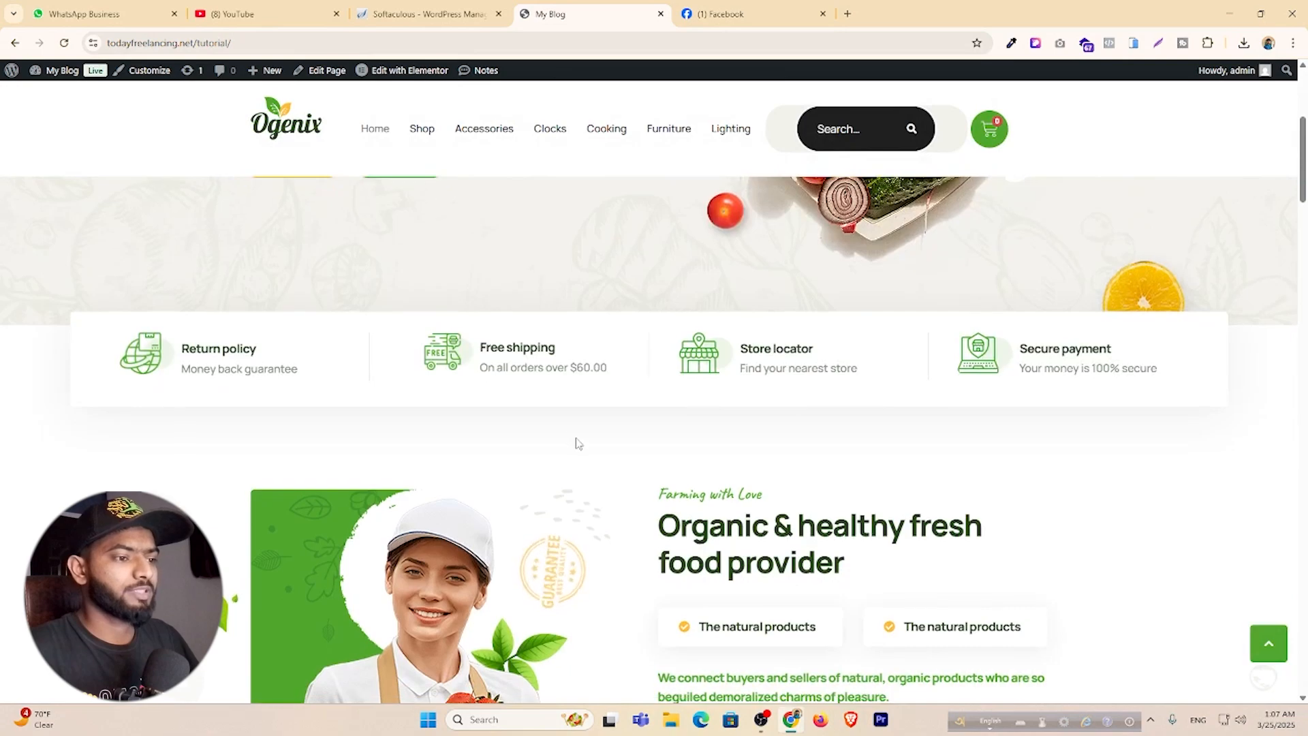
scroll(576, 441, "down", 3)
scroll(576, 442, "down", 10)
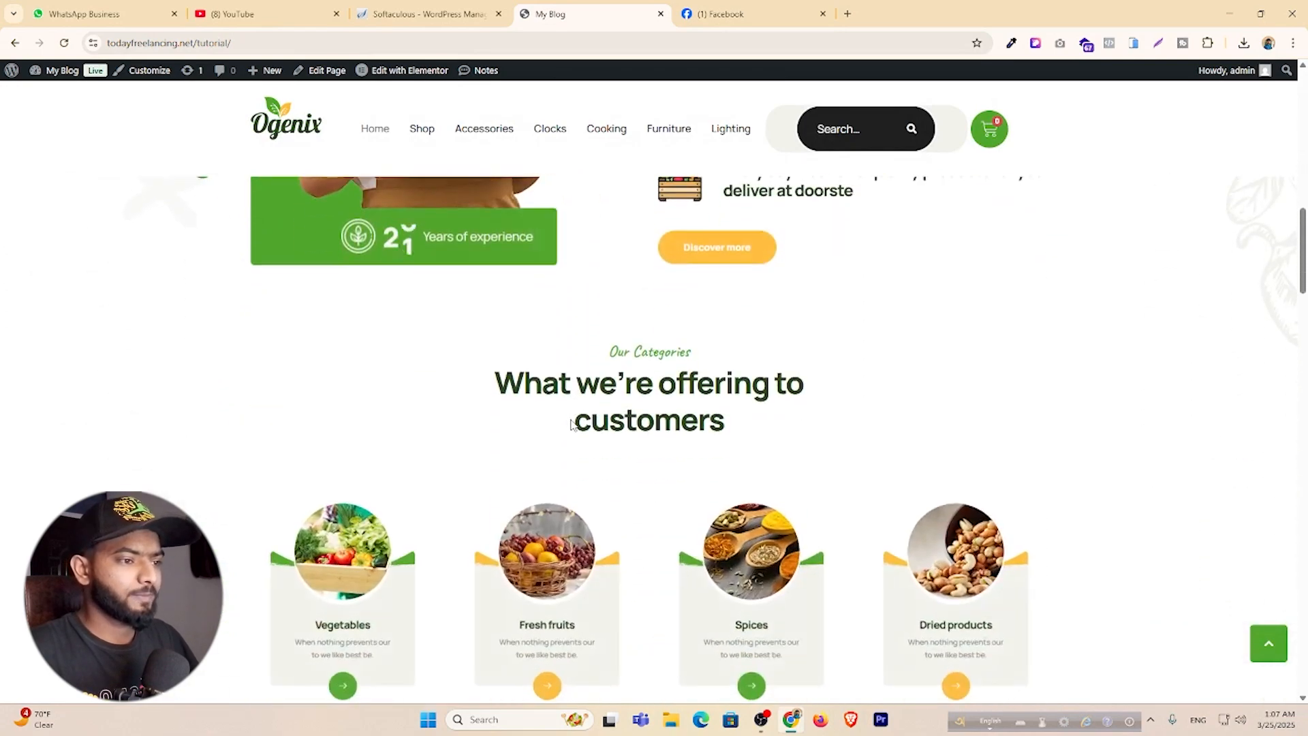
scroll(571, 424, "down", 12)
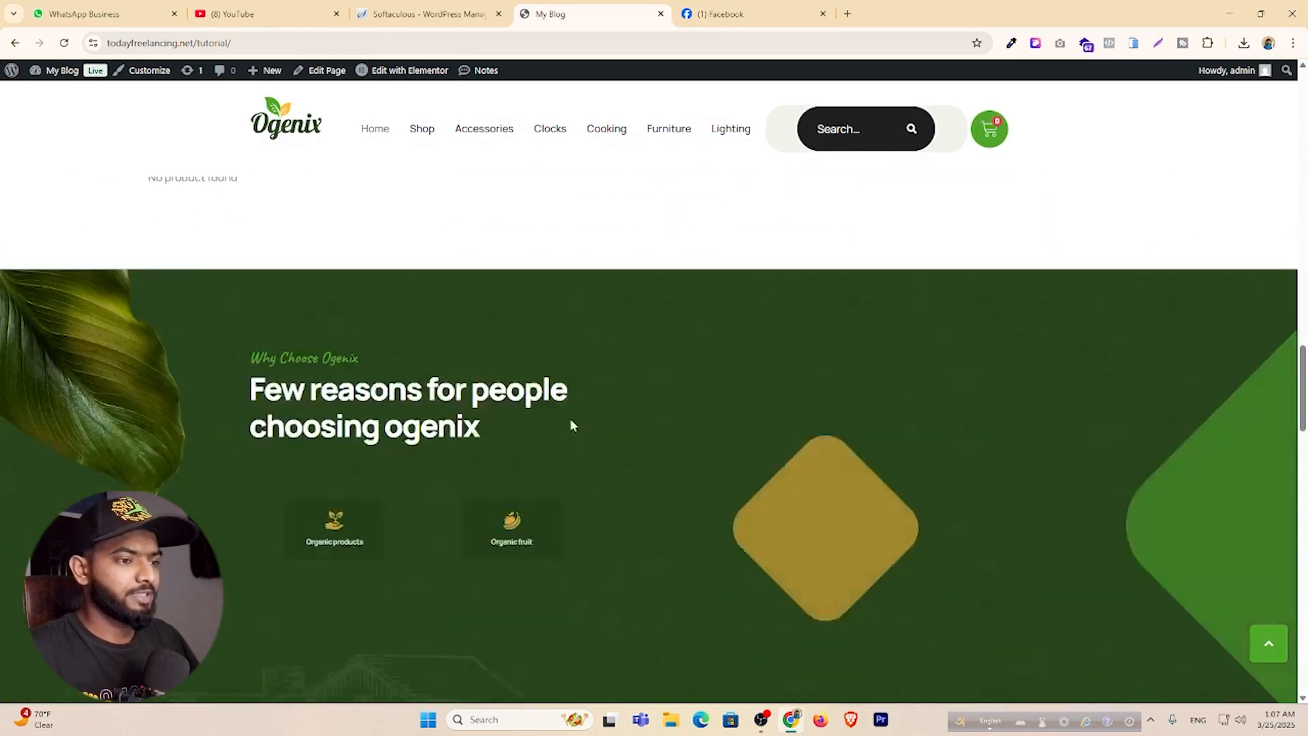
scroll(571, 425, "down", 3)
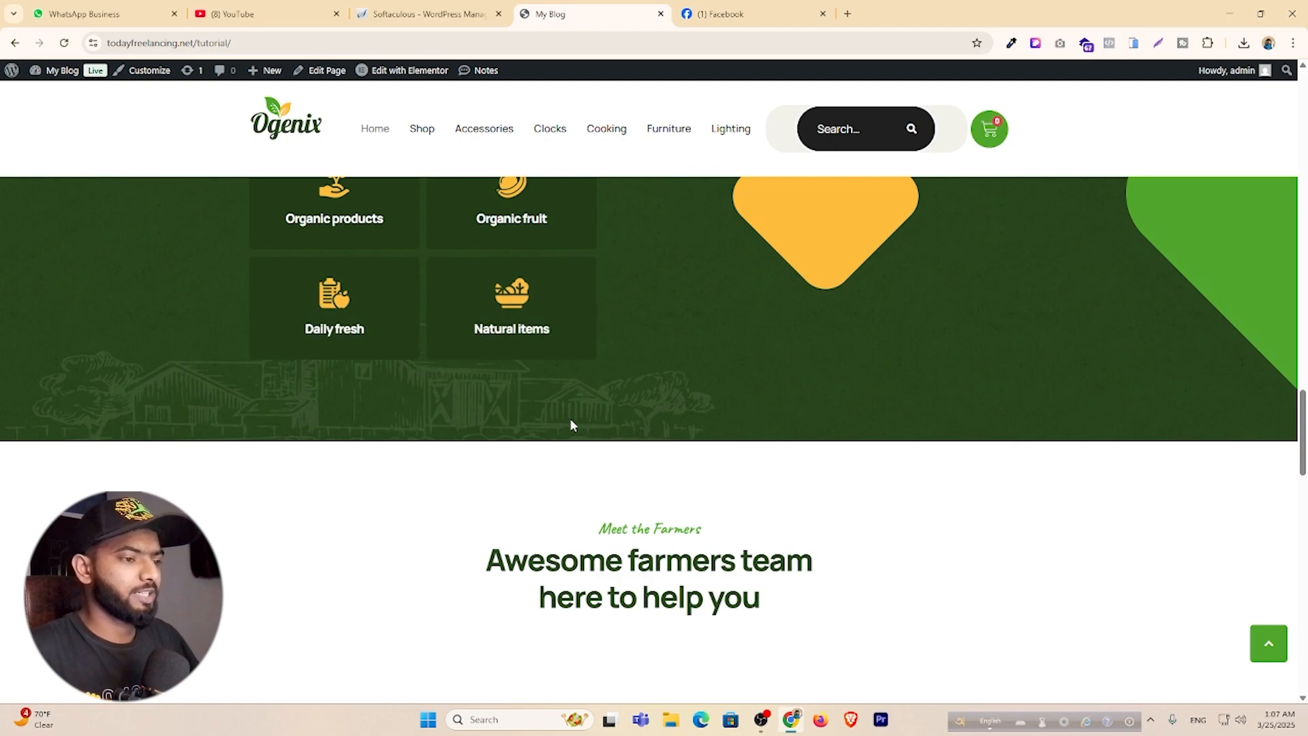
scroll(571, 424, "down", 3)
scroll(571, 425, "down", 15)
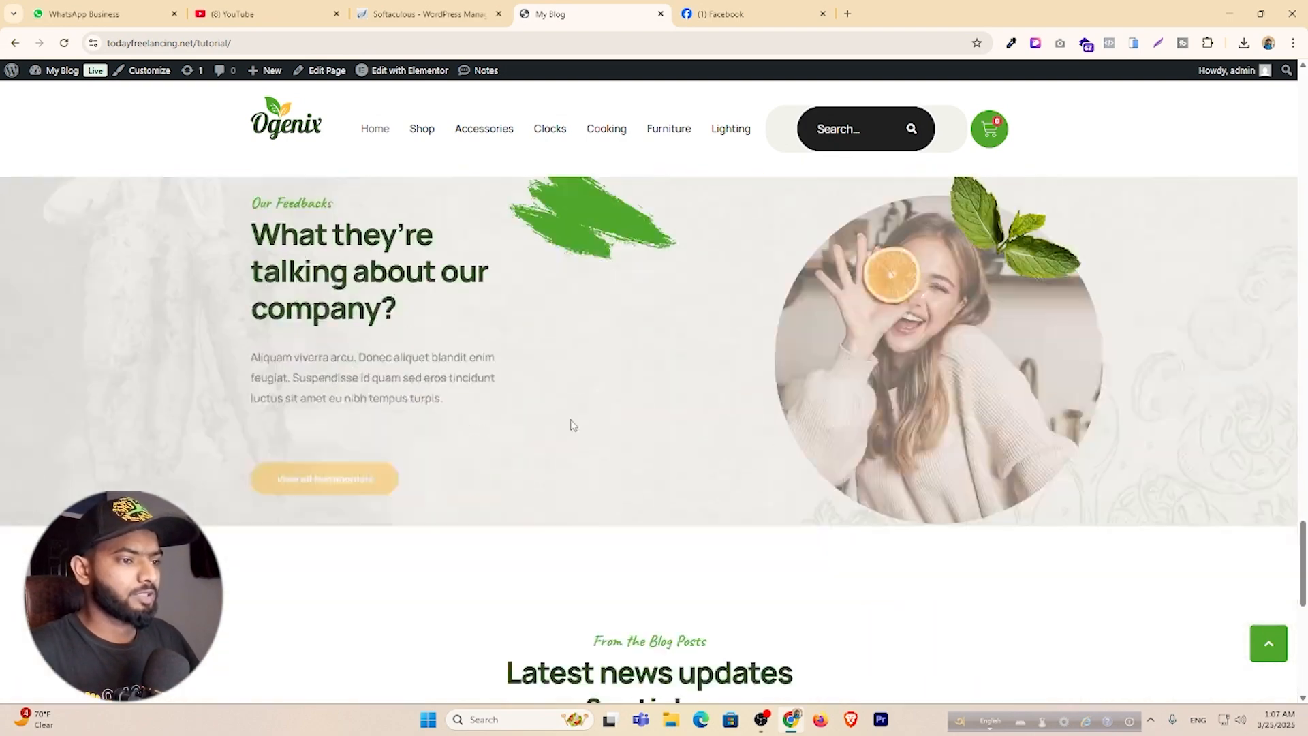
scroll(571, 424, "down", 5)
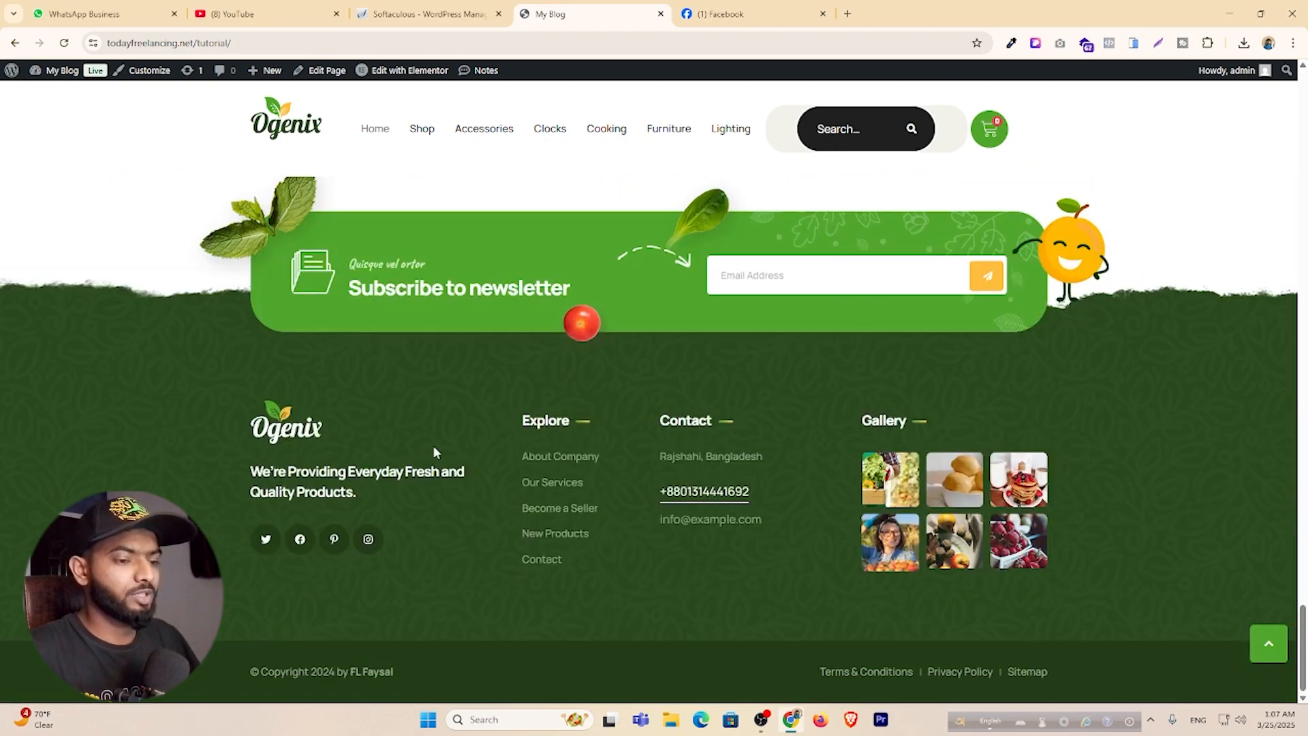
scroll(434, 448, "up", 10)
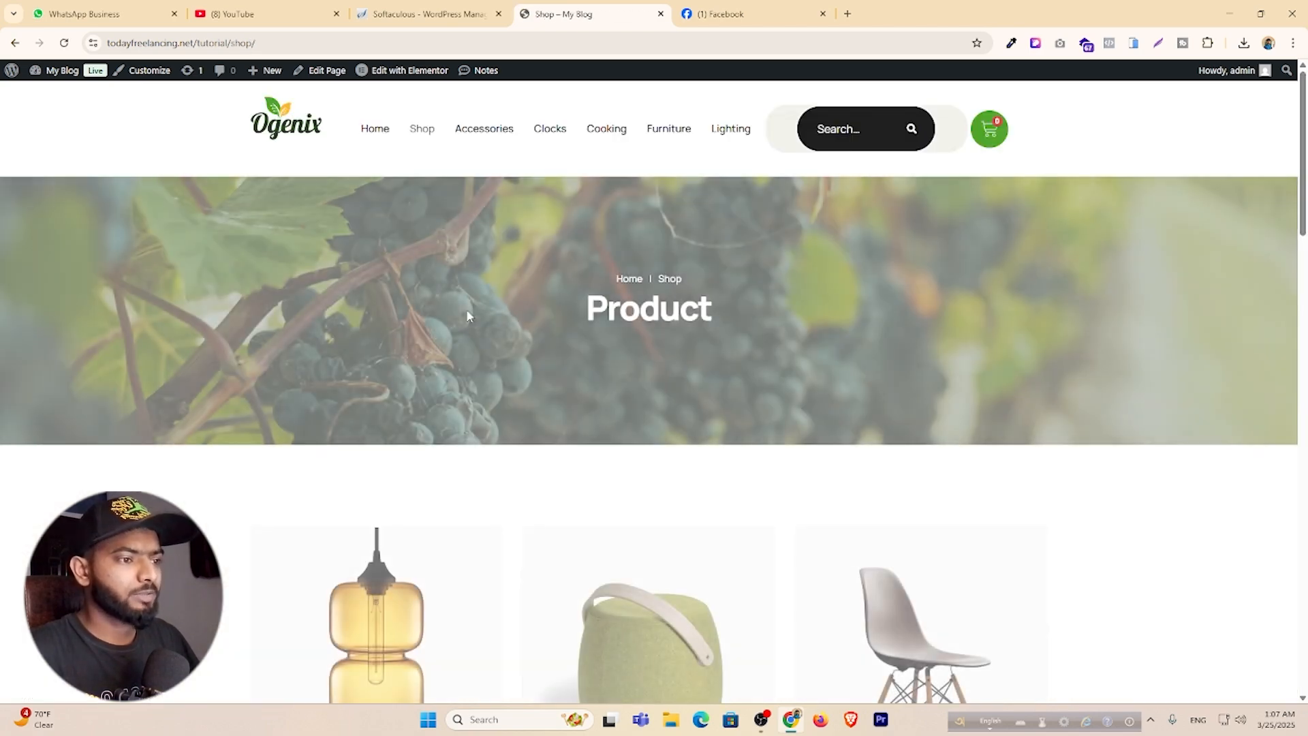
scroll(466, 309, "down", 3)
scroll(467, 315, "down", 5)
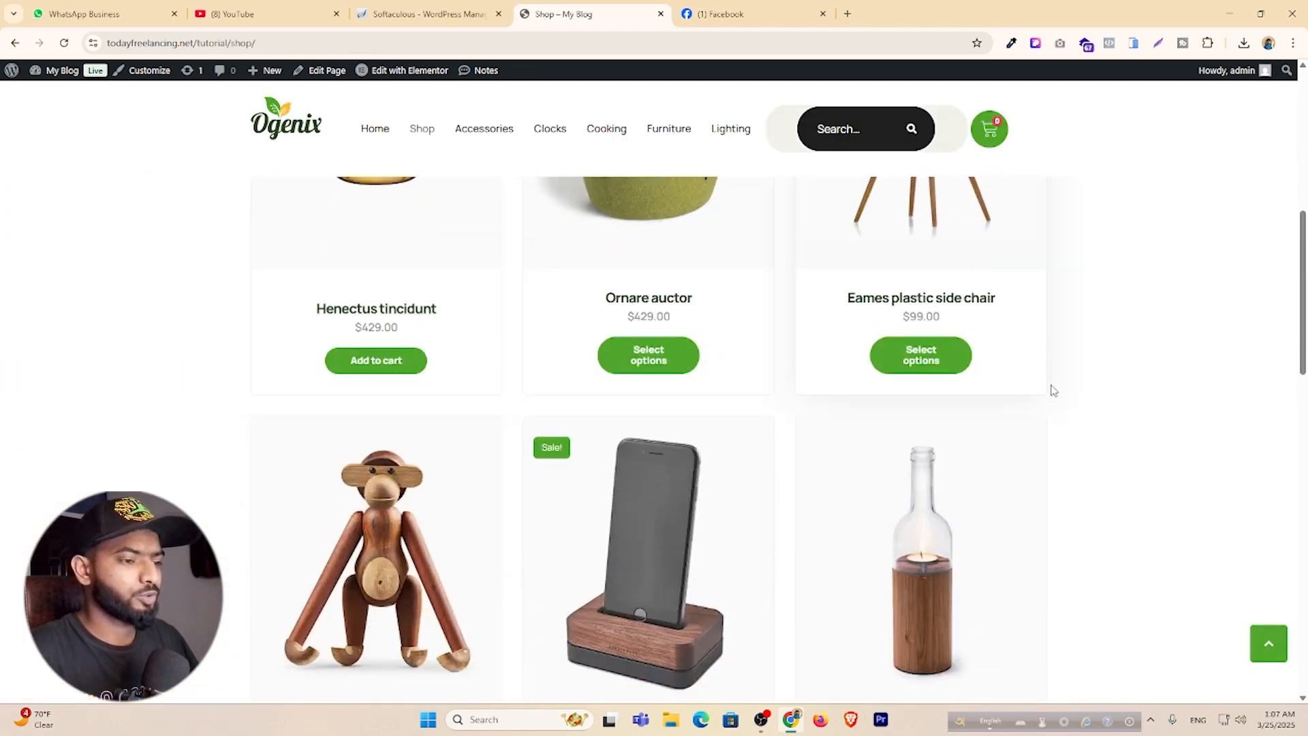
scroll(748, 370, "down", 4)
scroll(748, 370, "down", 6)
scroll(432, 411, "up", 1)
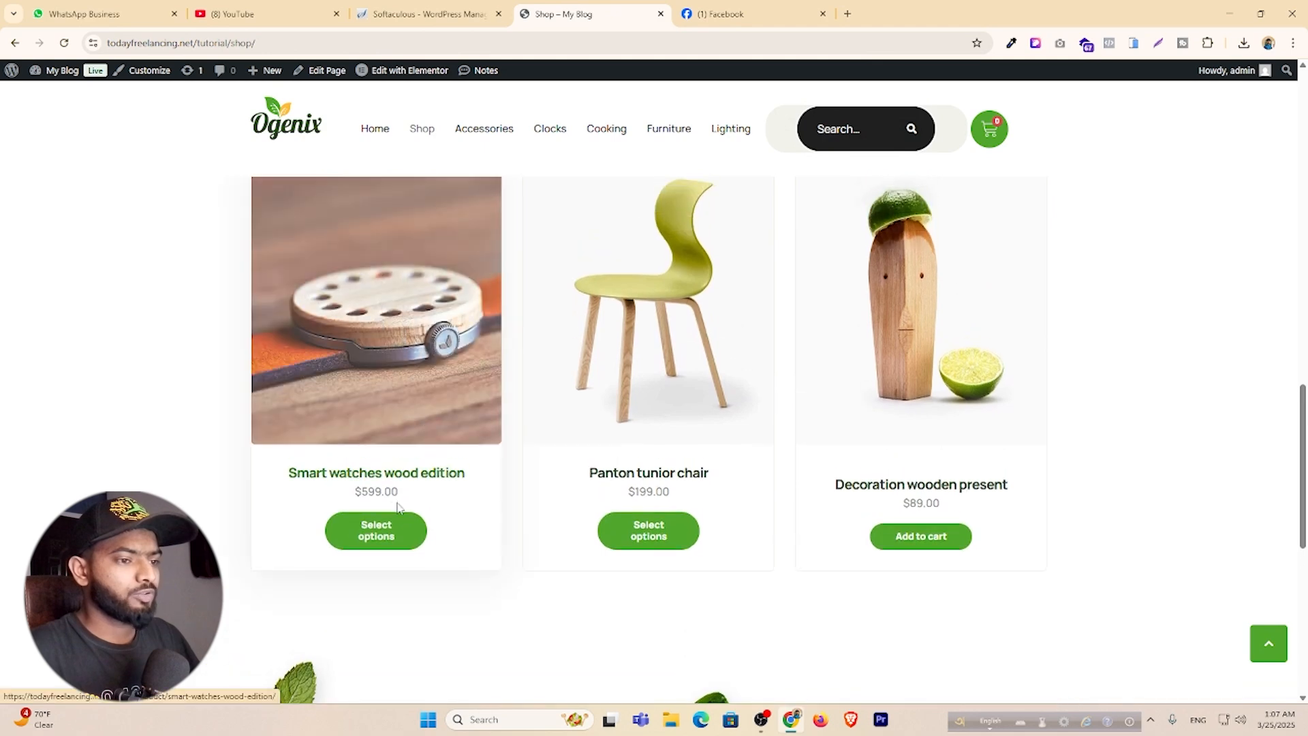
Open the Smart watches wood edition product and select the Black colour.
left_click(424, 479)
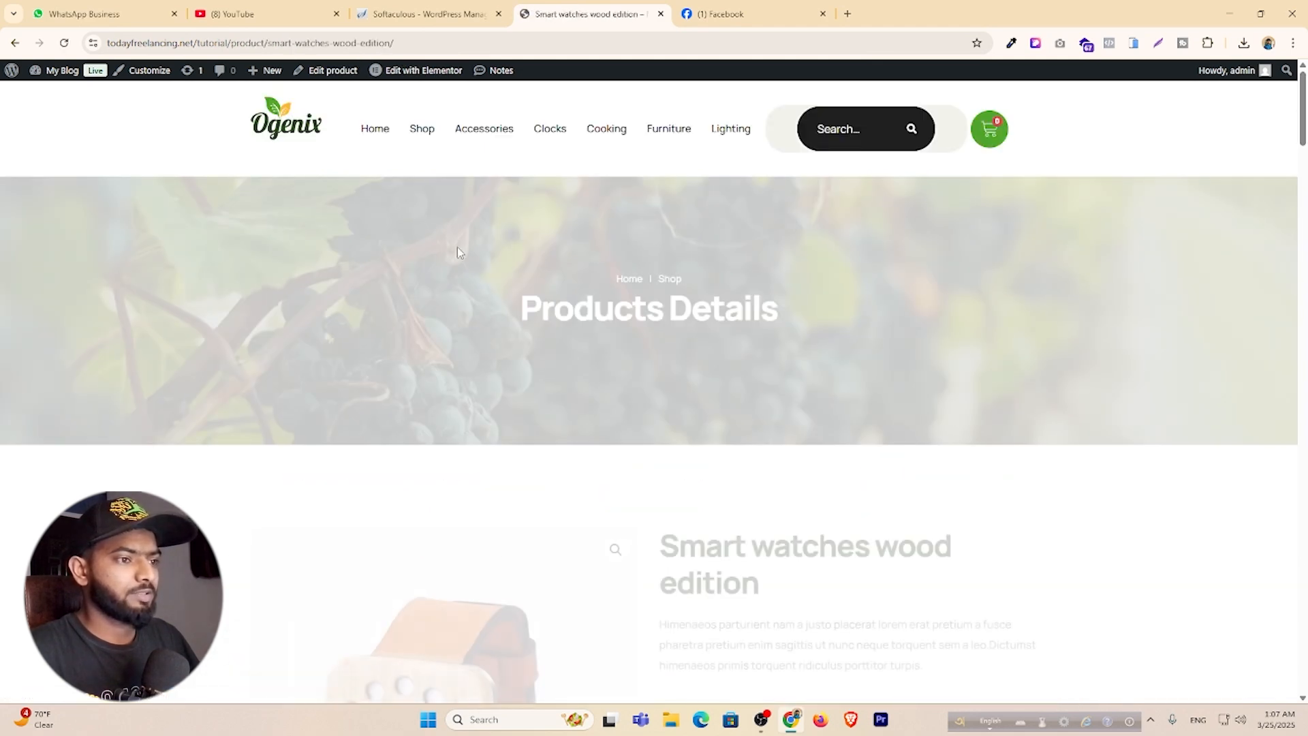
scroll(571, 402, "down", 4)
scroll(973, 292, "down", 2)
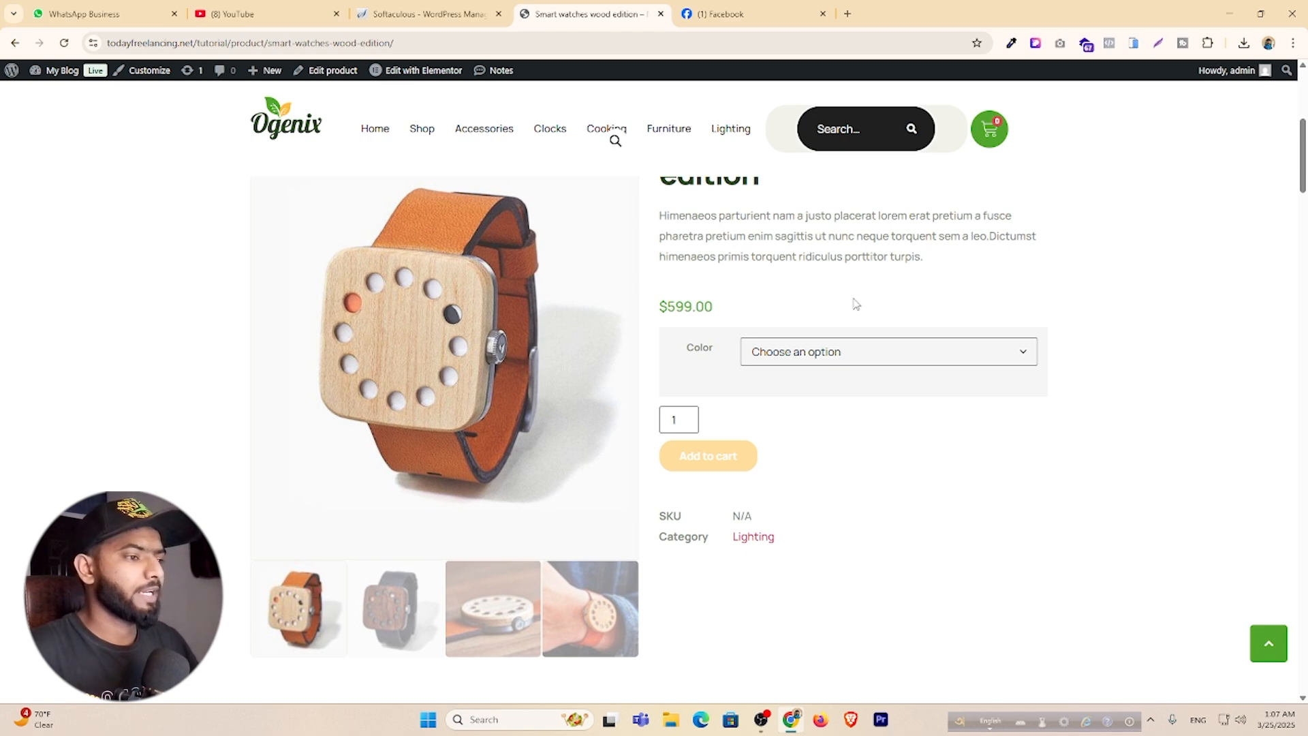
left_click(908, 355)
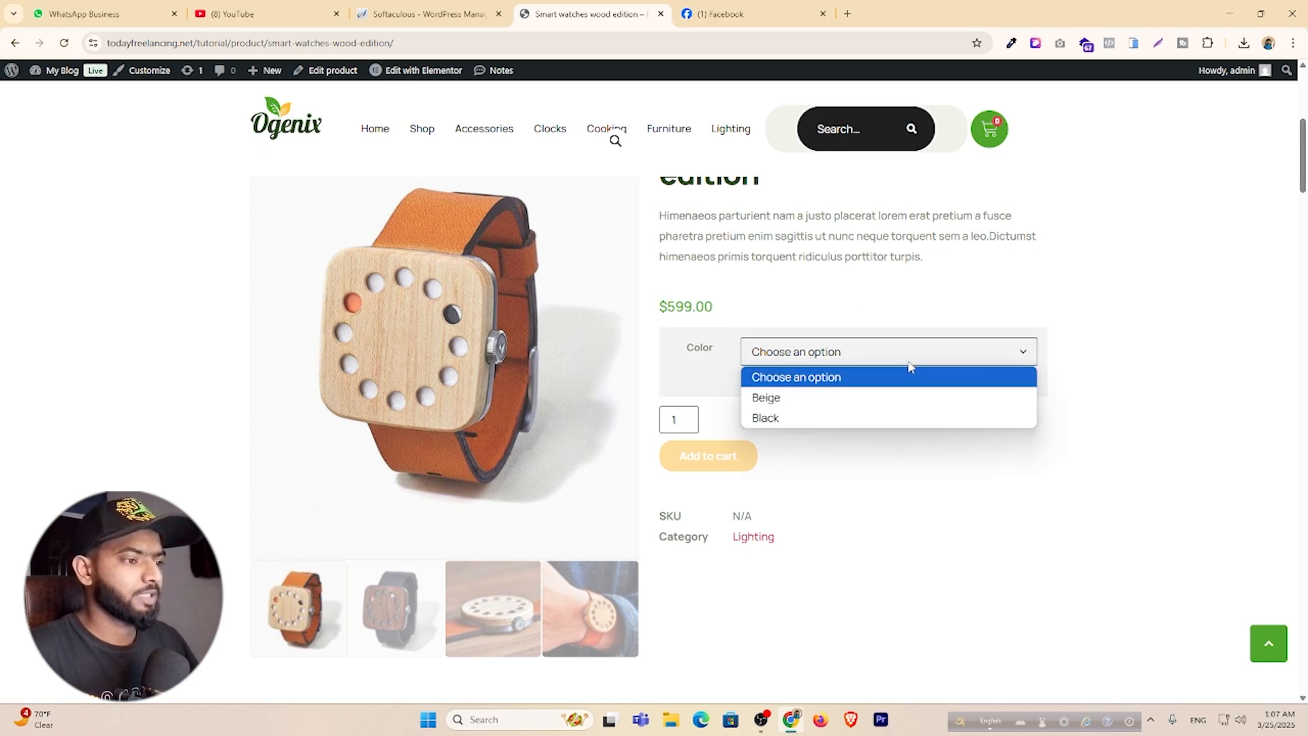
left_click(817, 415)
scroll(1013, 427, "down", 1)
scroll(771, 379, "down", 8)
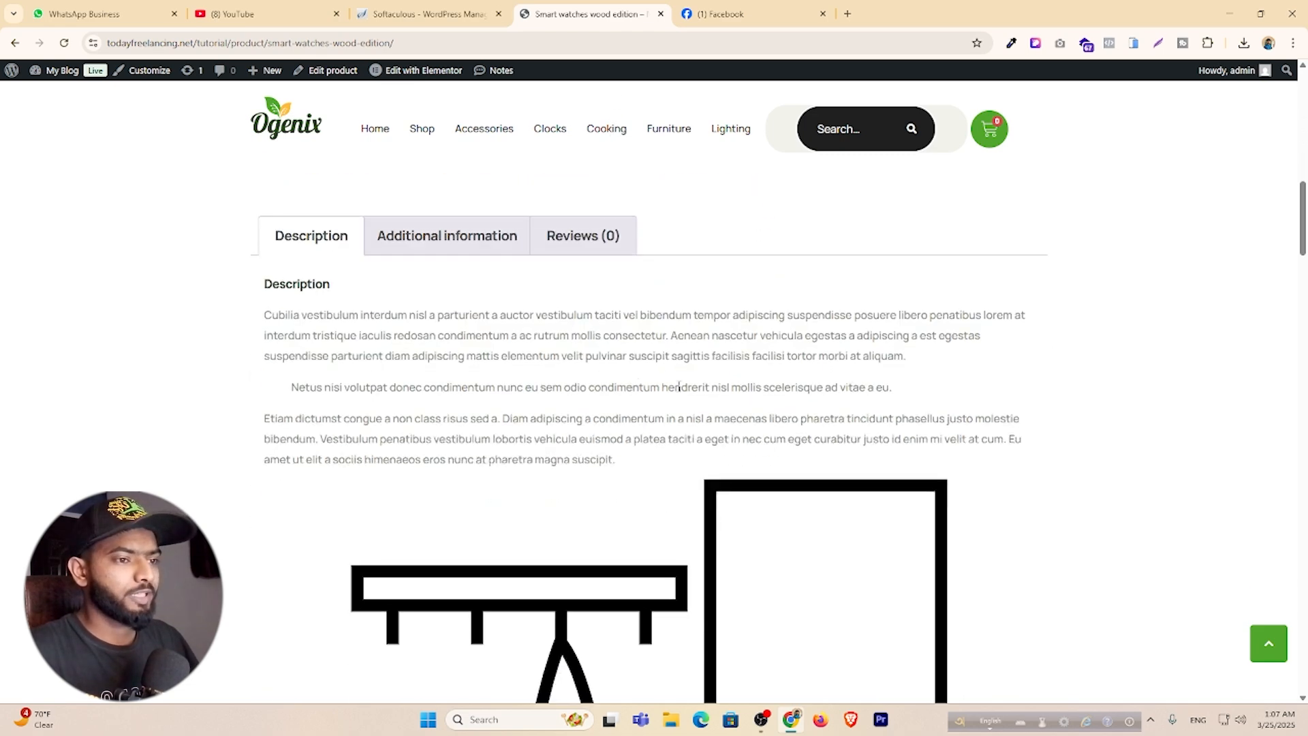
View the Additional information and Reviews tabs, then go to Softaculous WordPress Management.
left_click(456, 240)
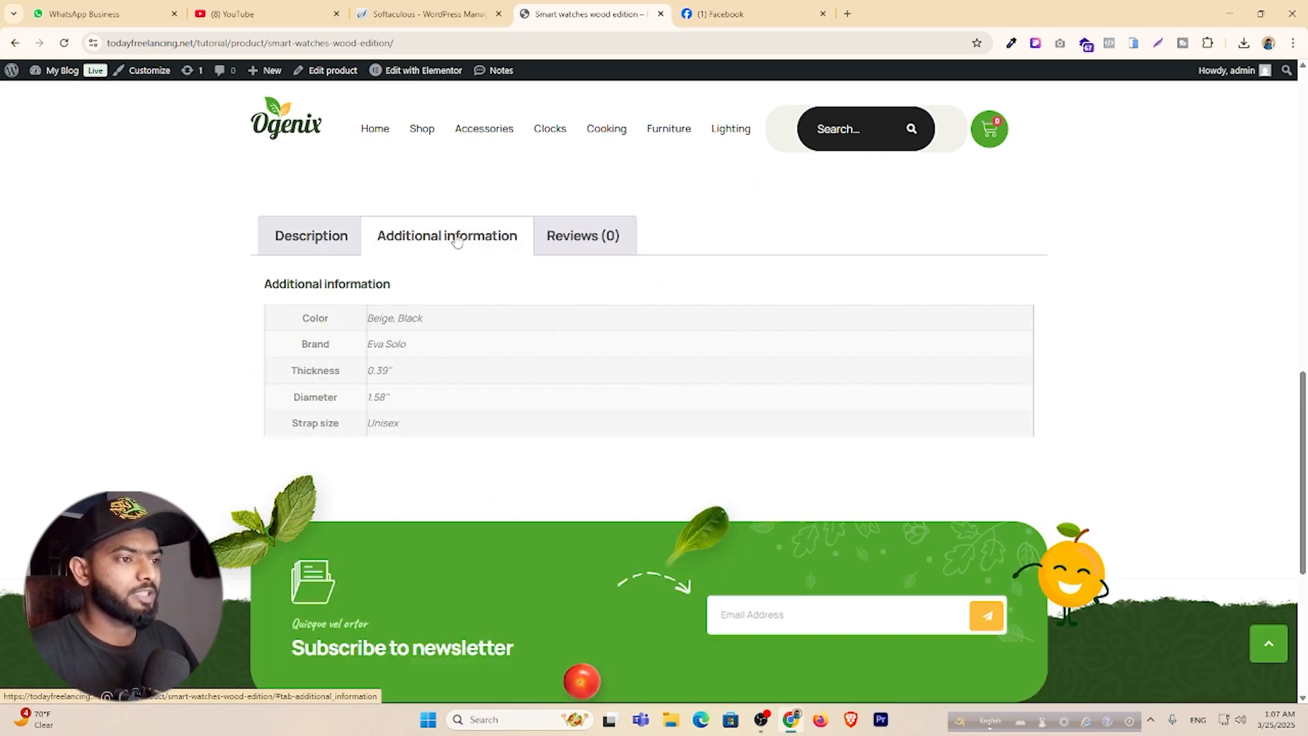
left_click(609, 242)
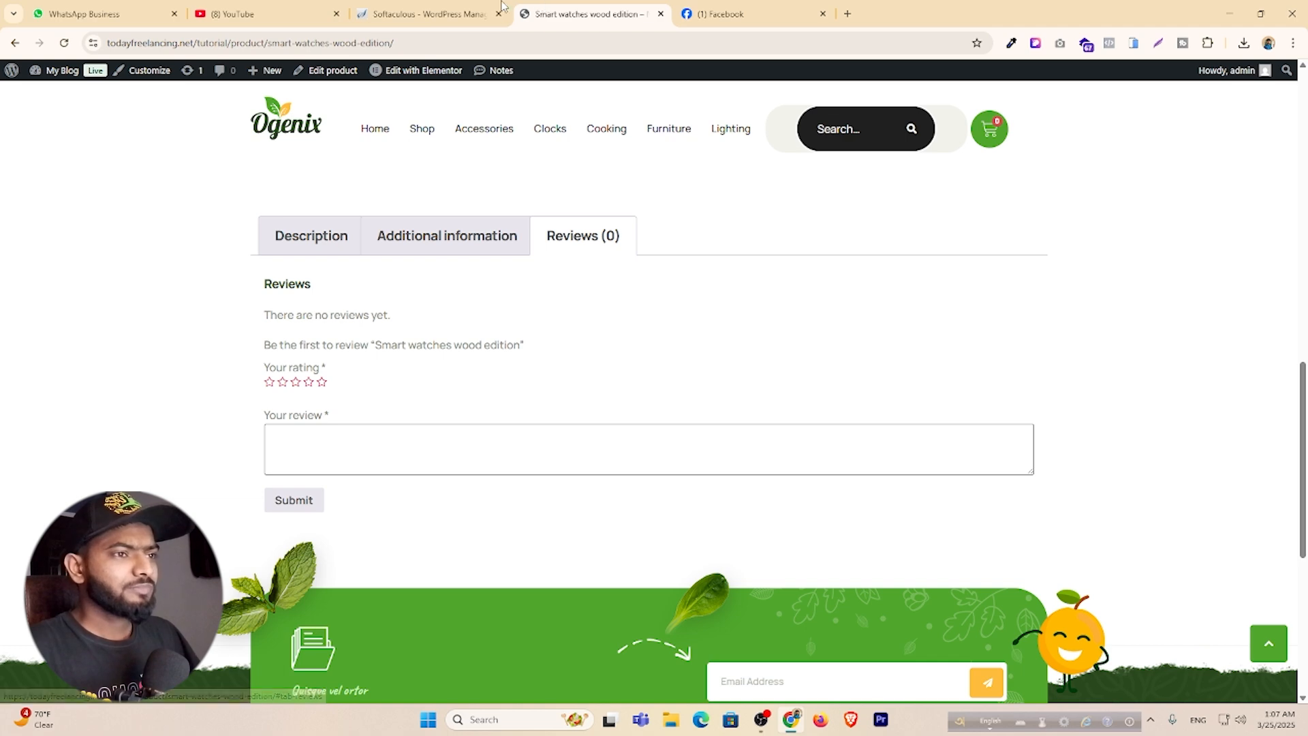
left_click(422, 14)
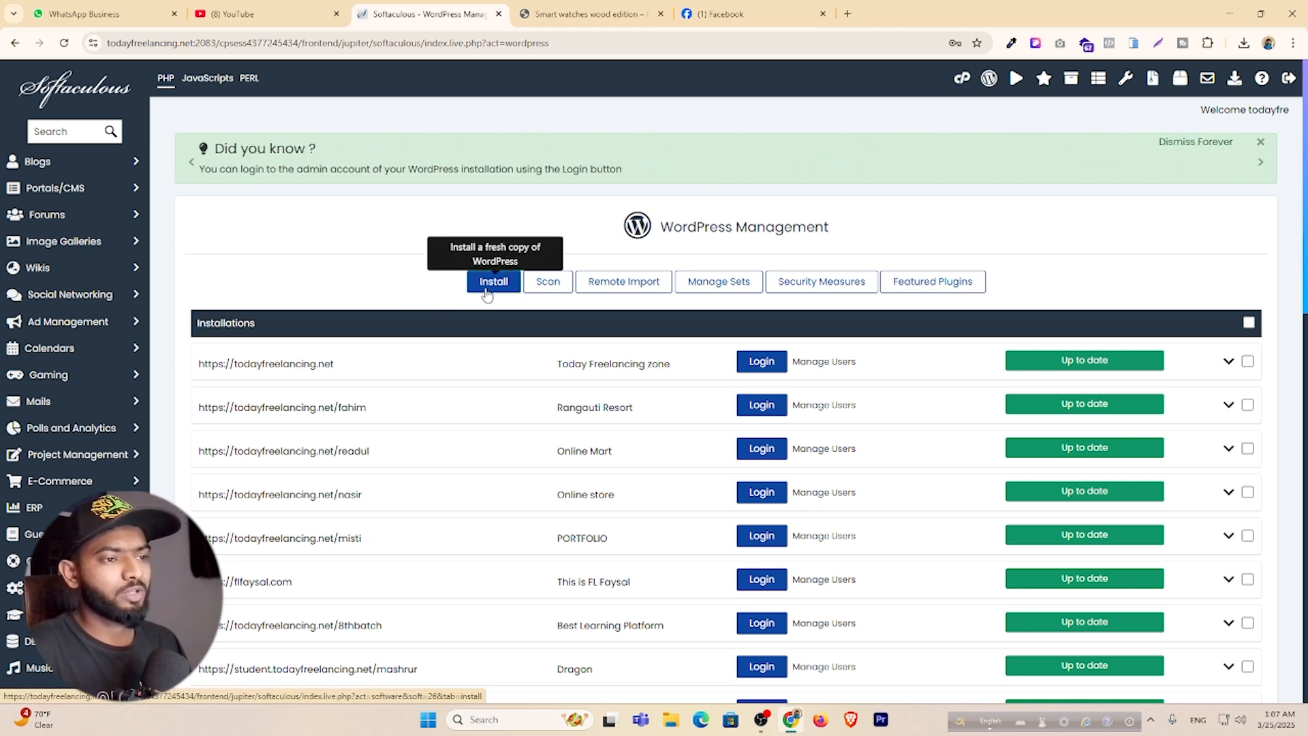
scroll(461, 408, "down", 10)
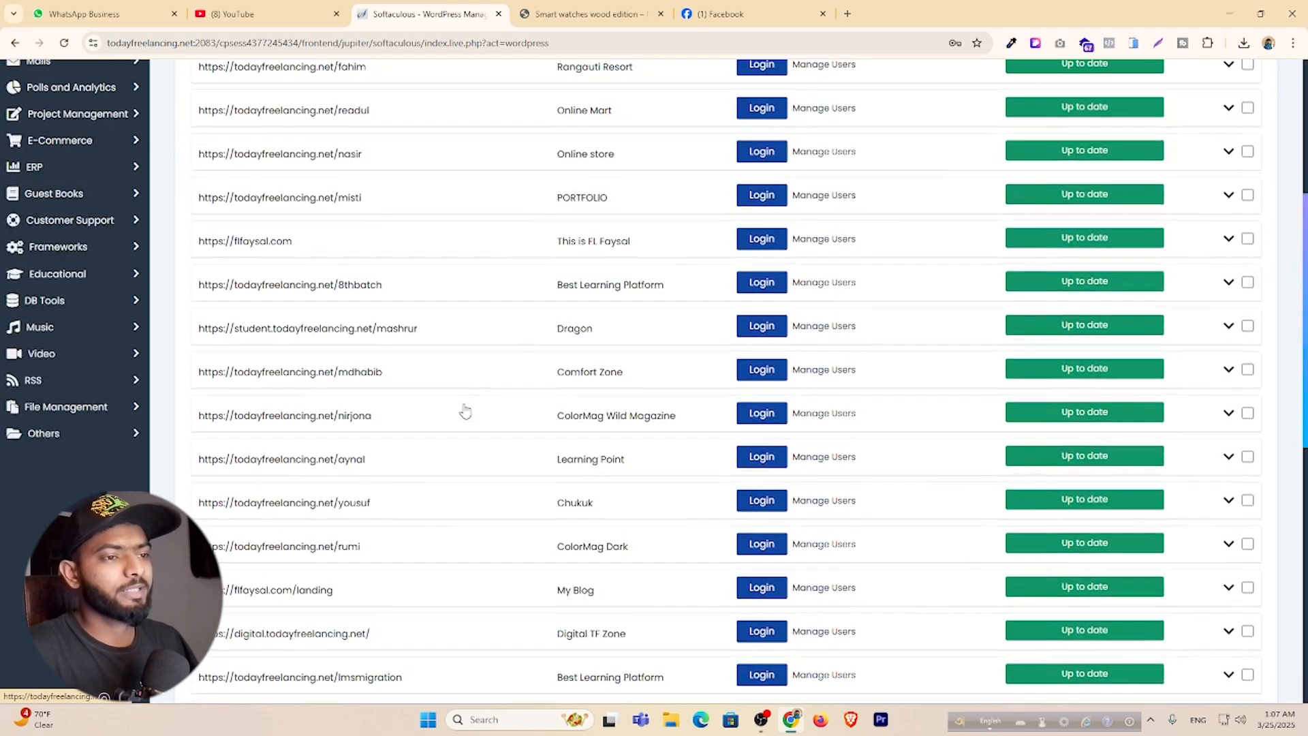
scroll(463, 409, "up", 7)
scroll(466, 409, "up", 3)
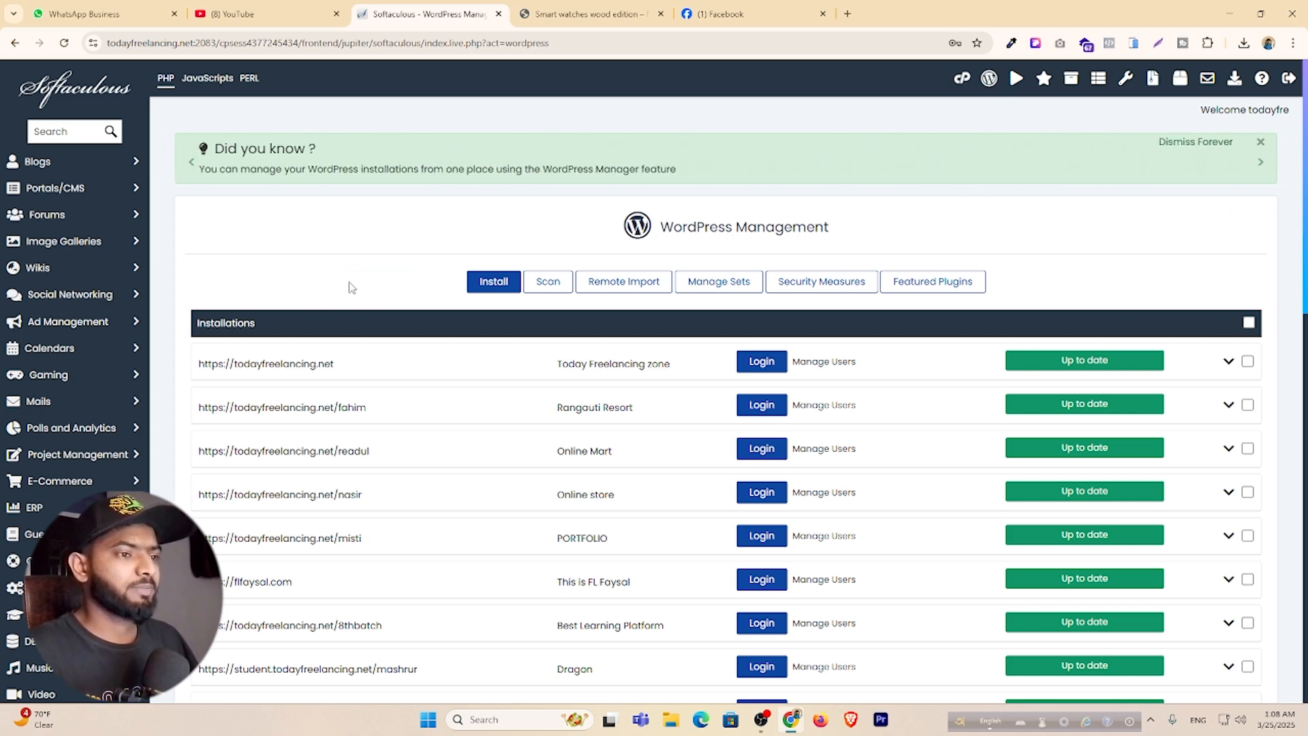
Start a new WordPress install on flfaysal.com in the organics directory.
left_click(488, 285)
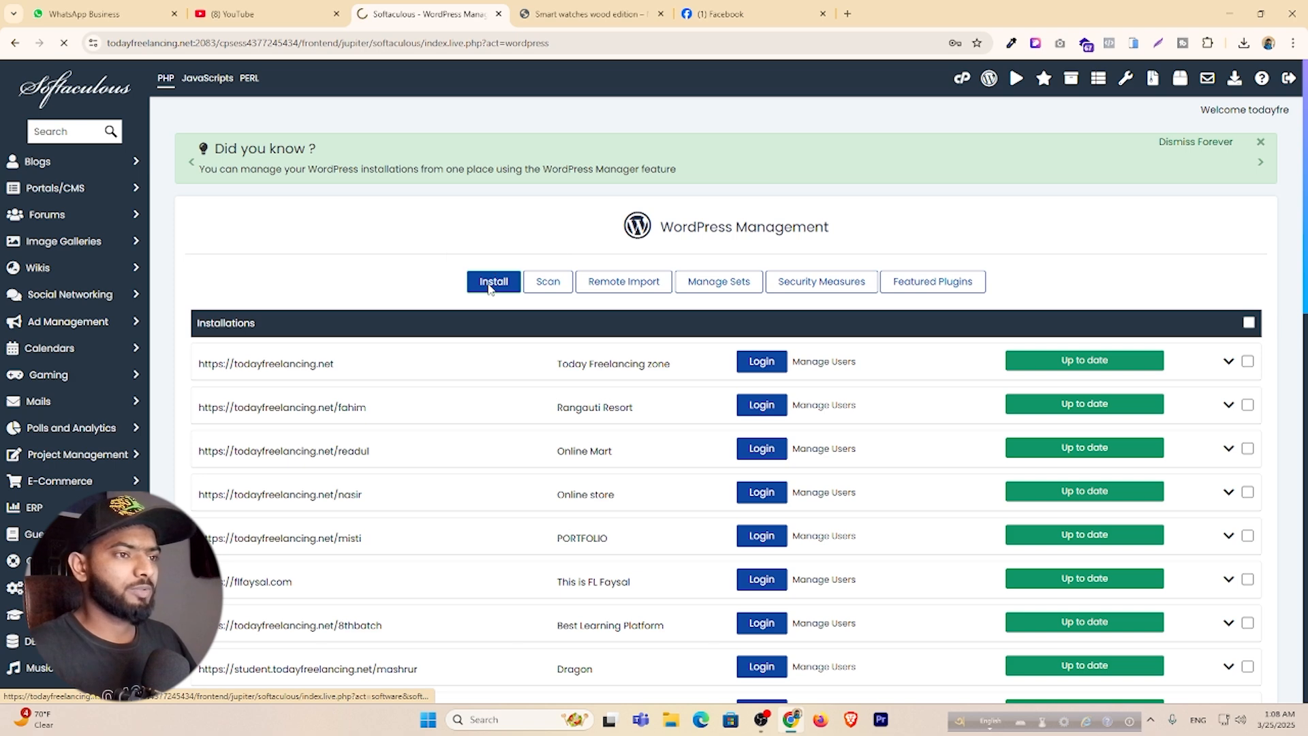
scroll(491, 374, "down", 2)
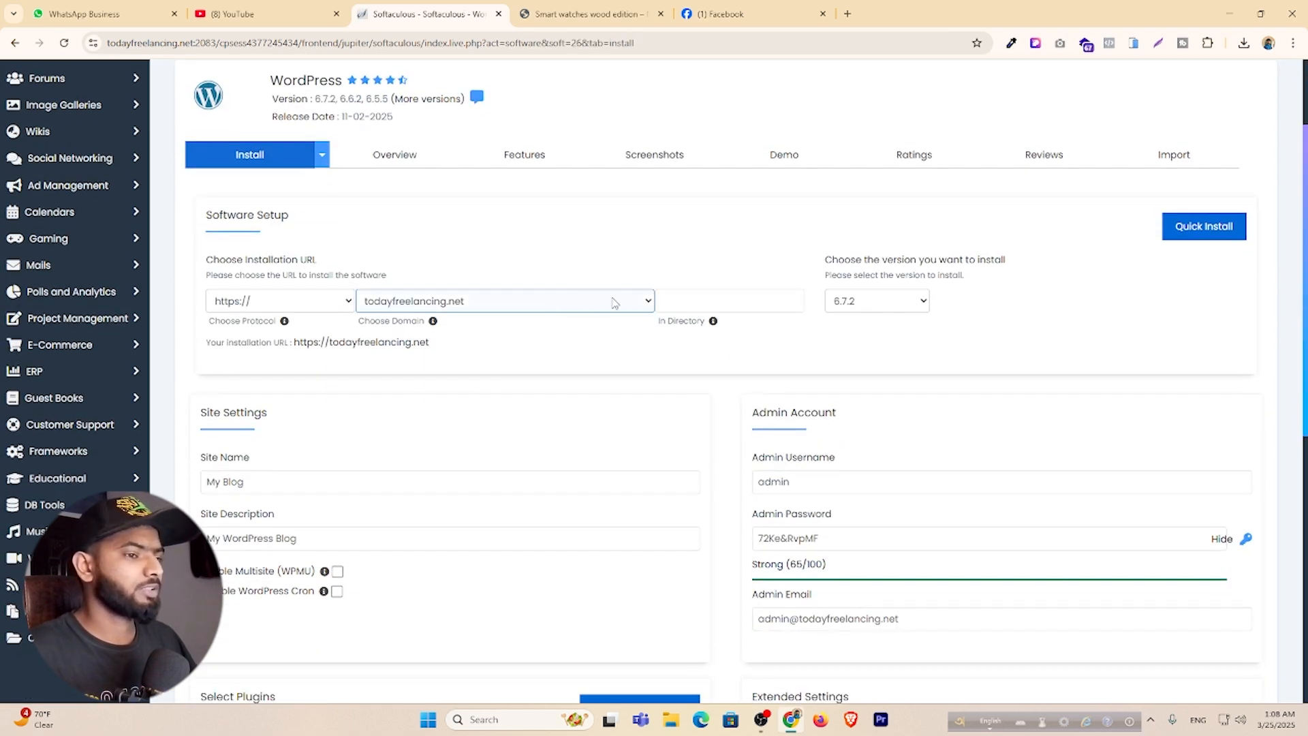
left_click(615, 303)
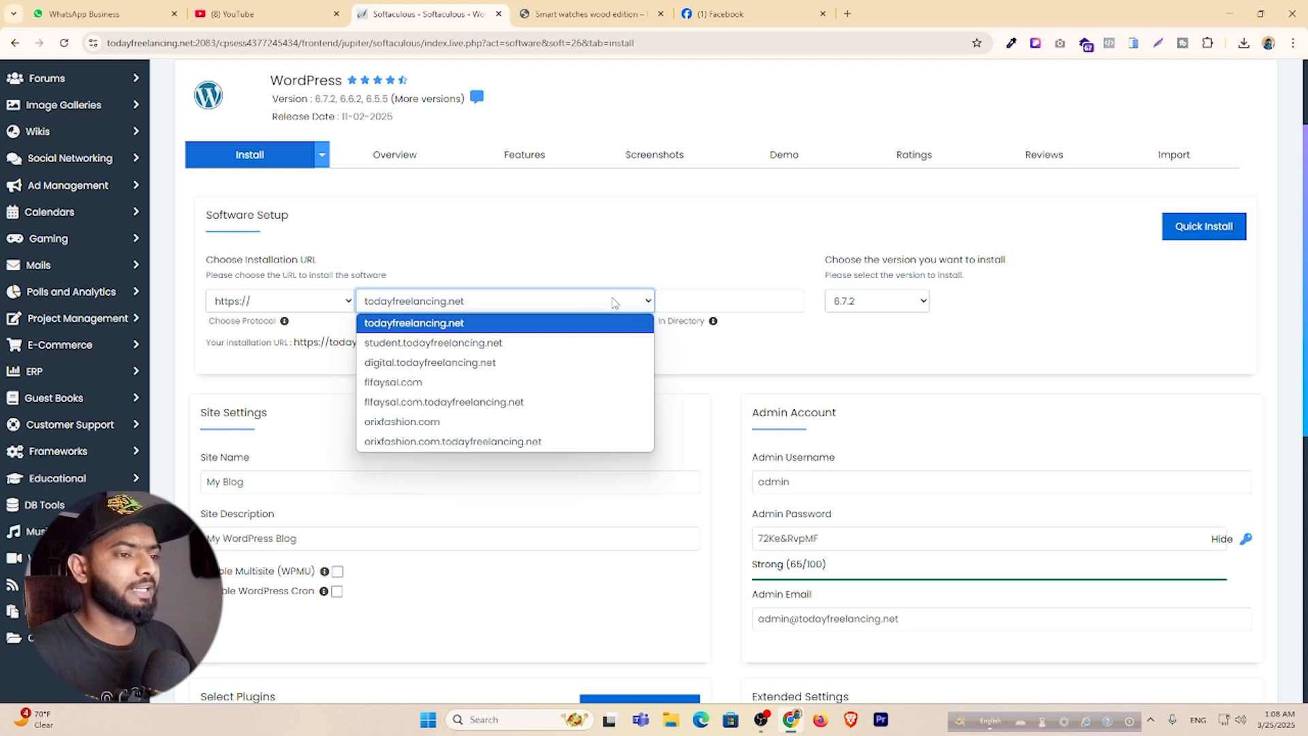
left_click(487, 384)
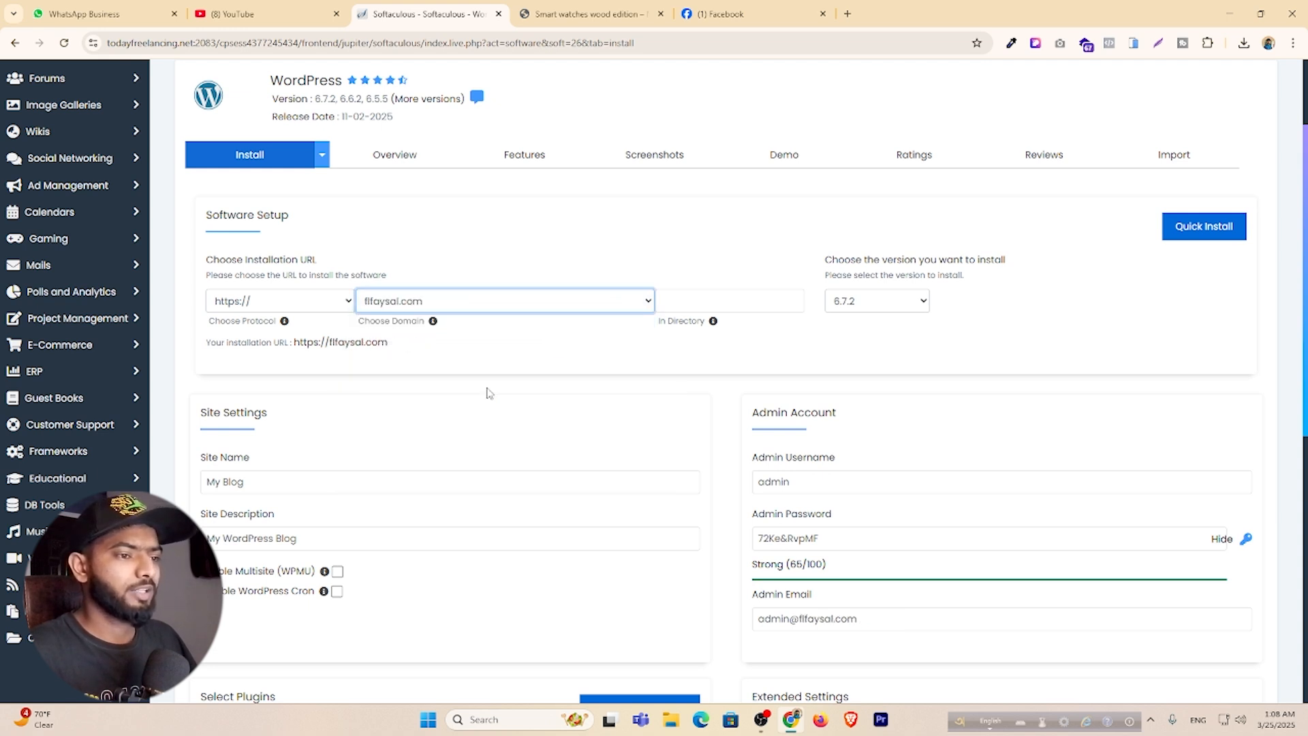
left_click(686, 299)
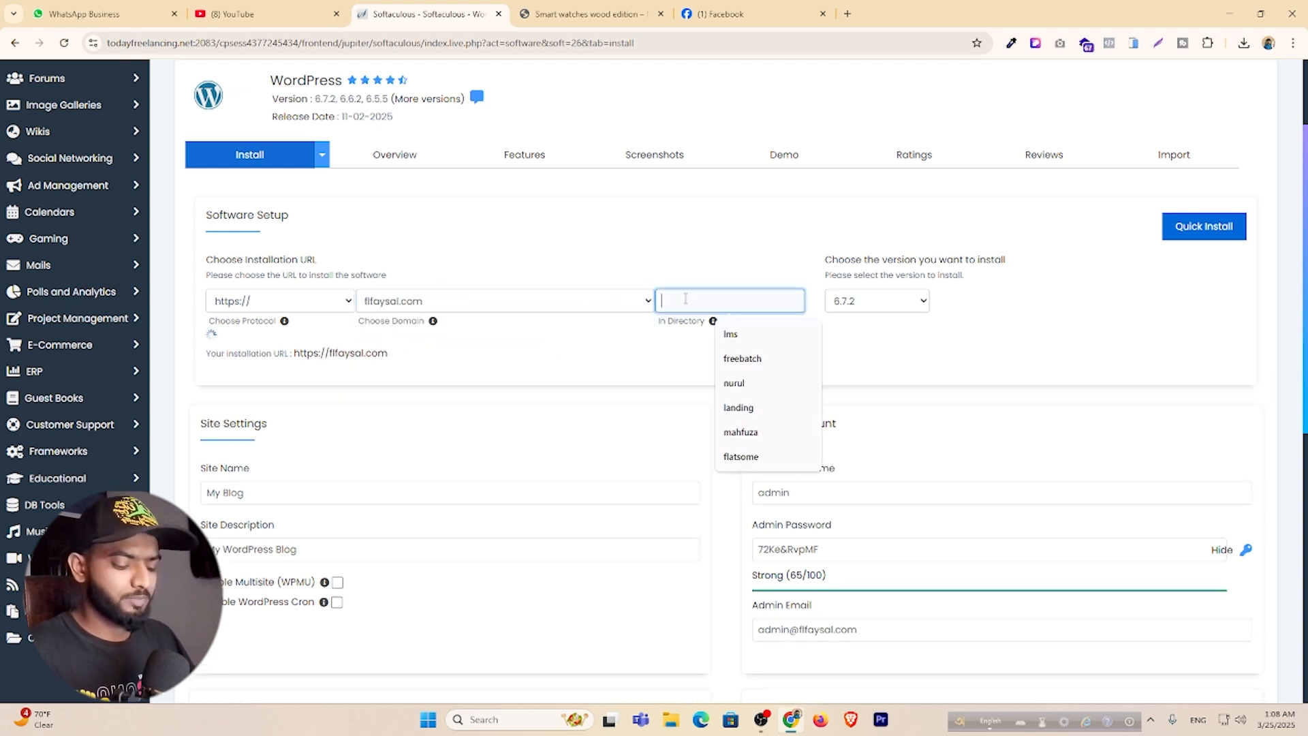
type("organics")
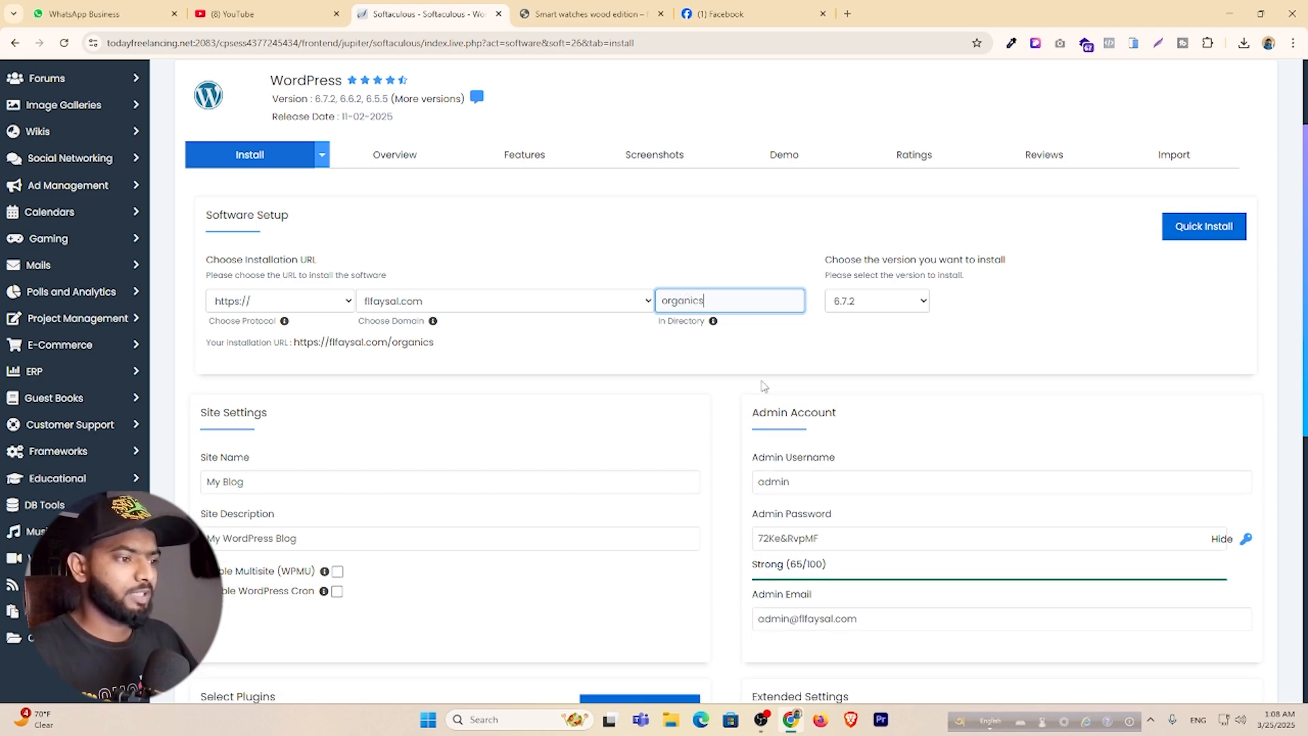
Mask the admin password and replace it with a new one.
scroll(764, 386, "down", 2)
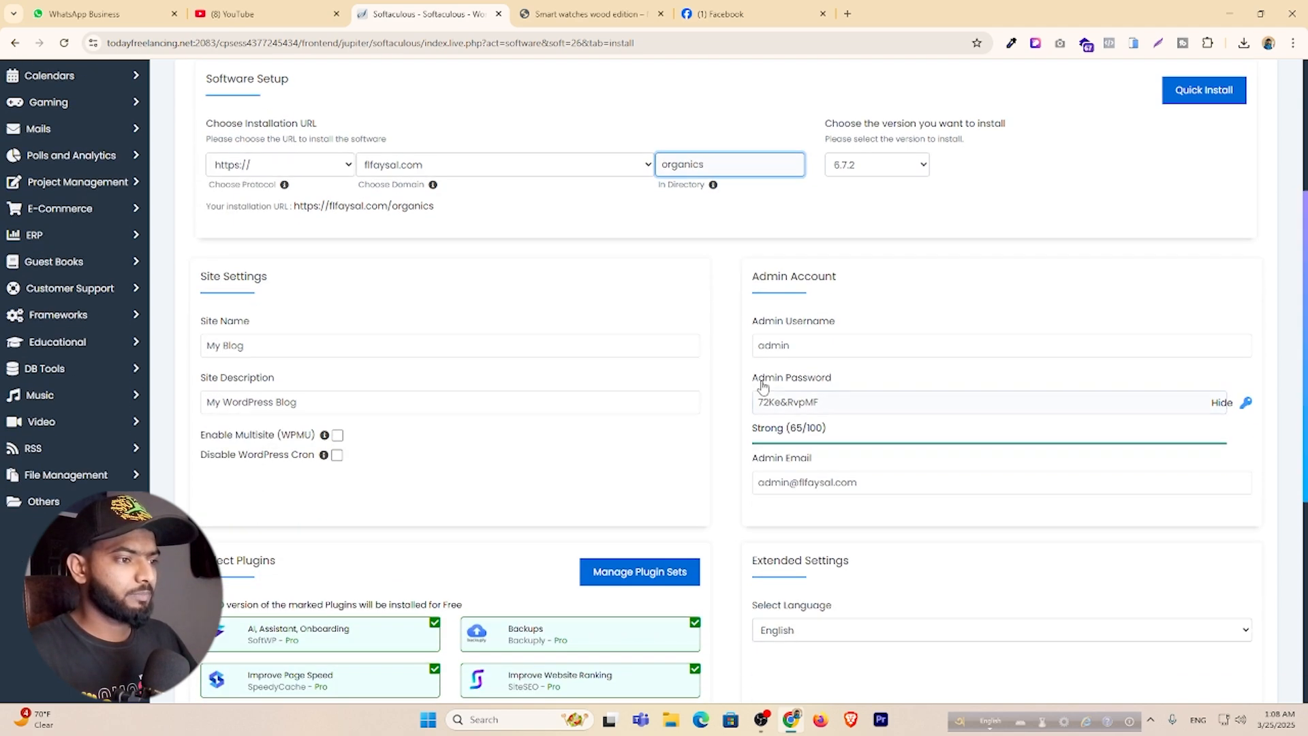
left_click(1221, 401)
left_click_drag(797, 346, 844, 398)
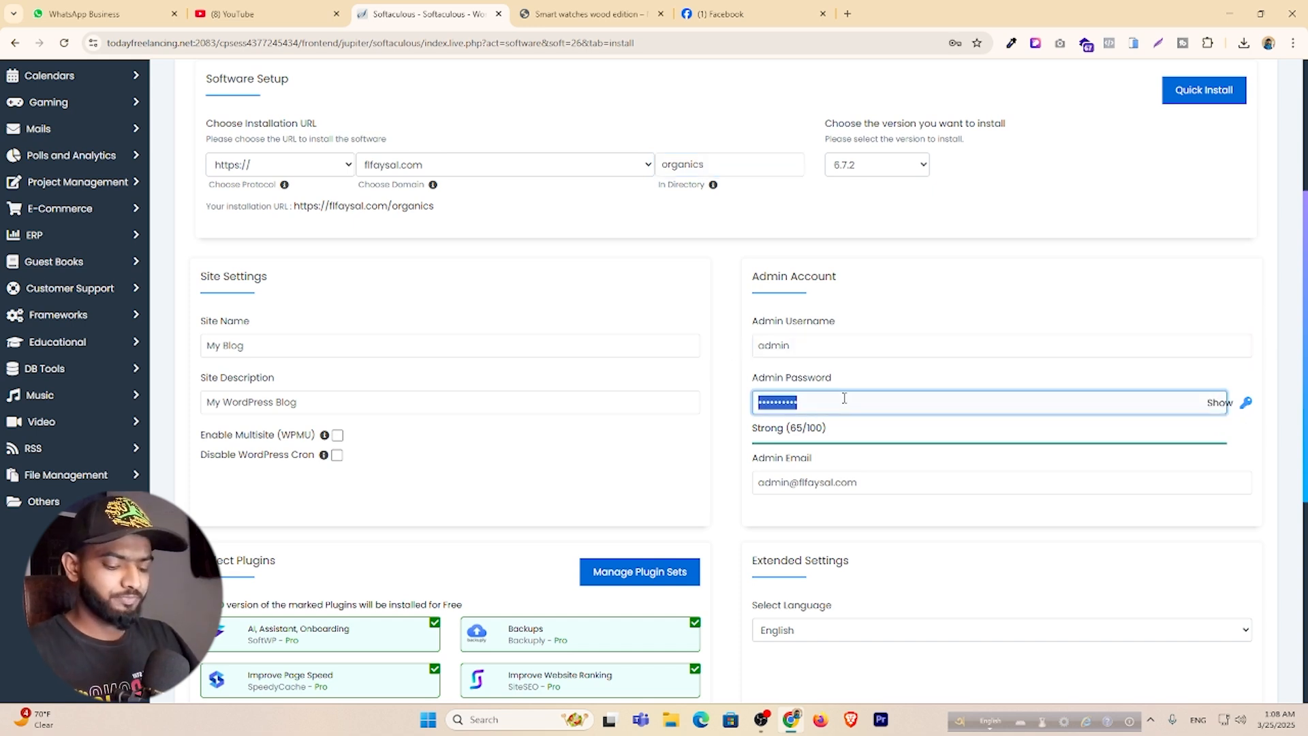
type("•••••••••")
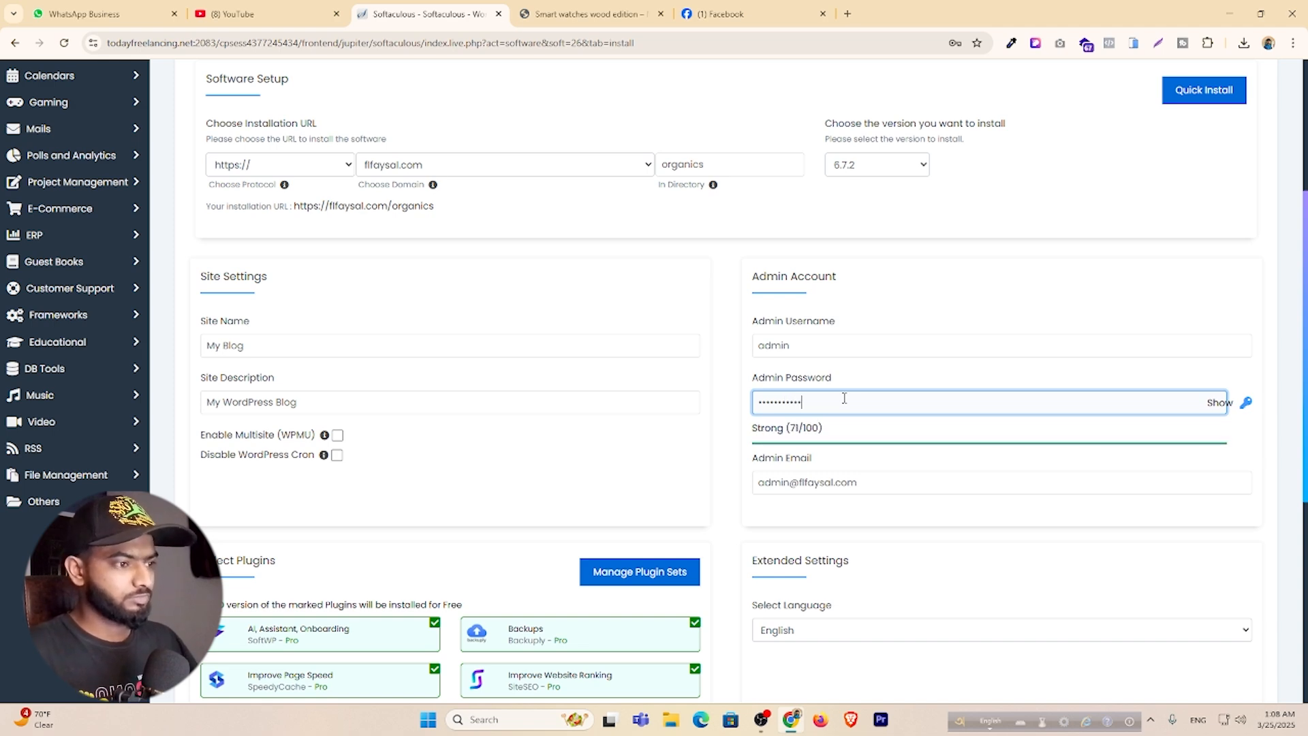
scroll(844, 398, "down", 1)
key("Tab")
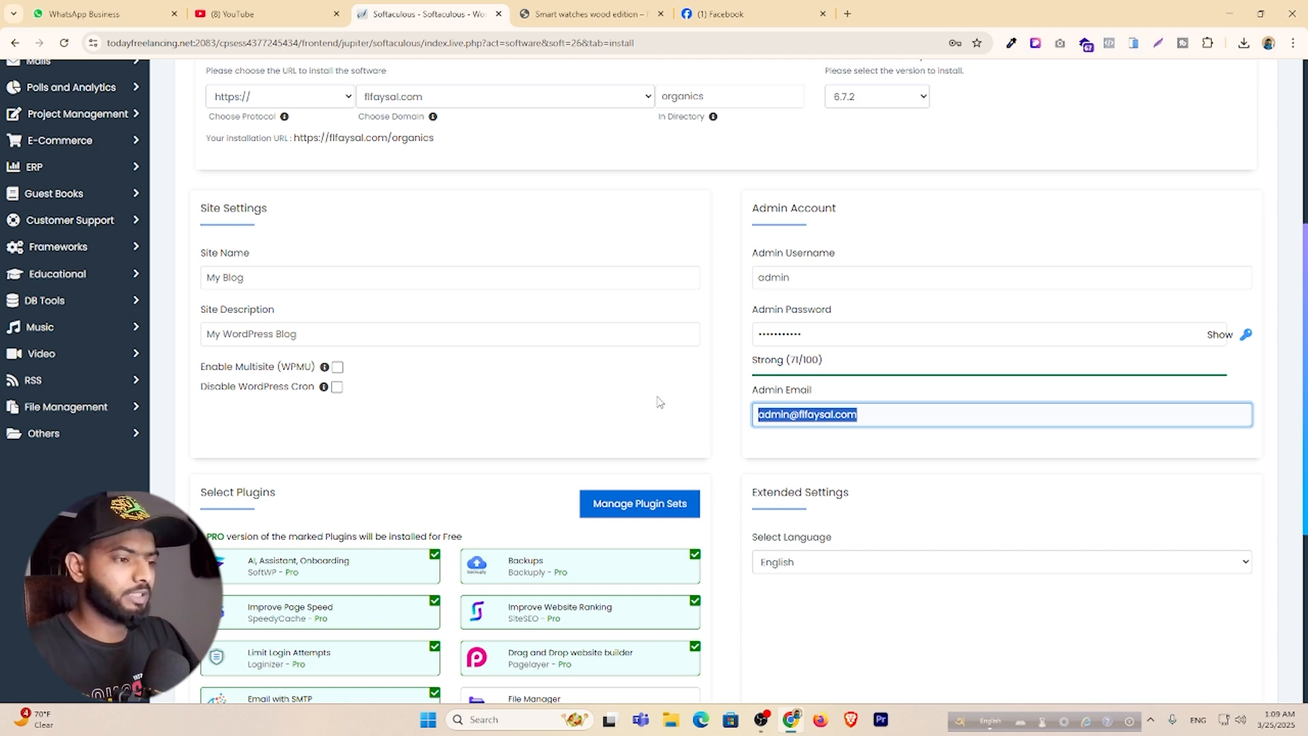
Fill in the admin e-mail from autofill and untick all seven optional plugins.
type("mdfa")
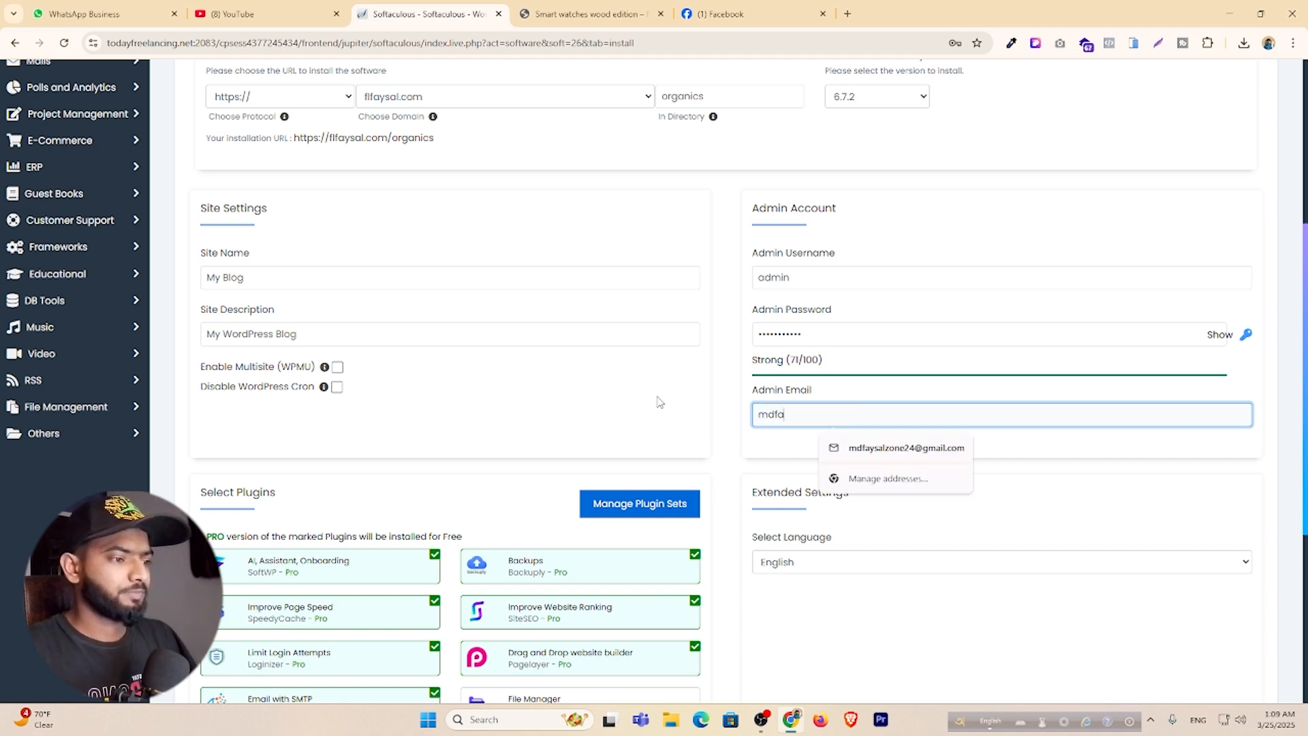
left_click(913, 449)
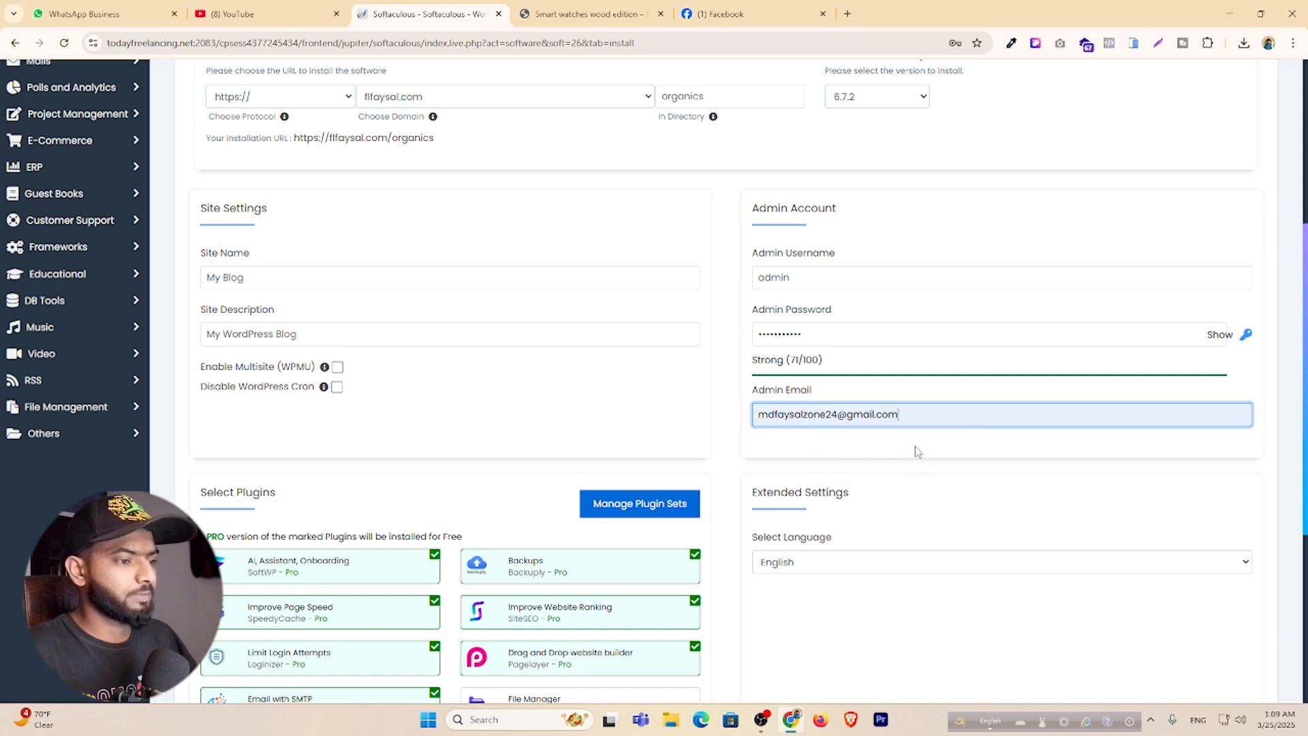
scroll(723, 465, "down", 5)
left_click(397, 235)
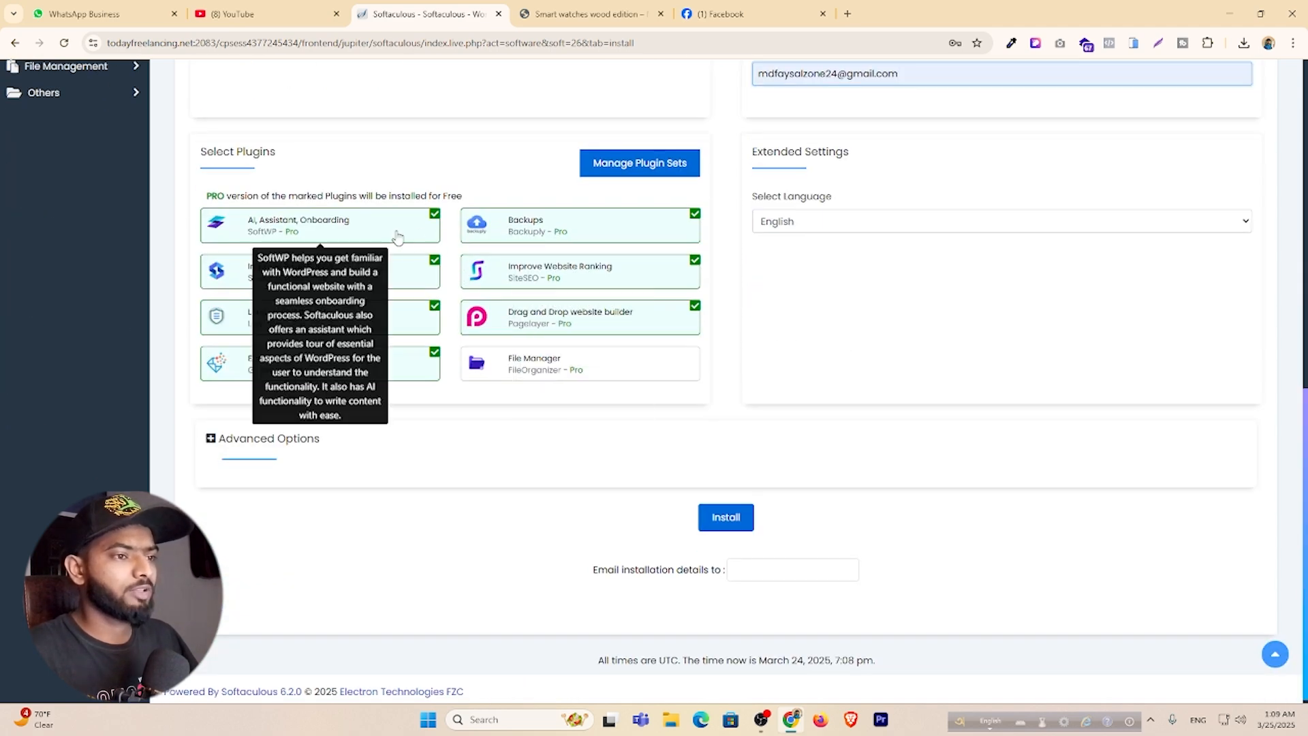
left_click(404, 265)
left_click(409, 314)
left_click(409, 367)
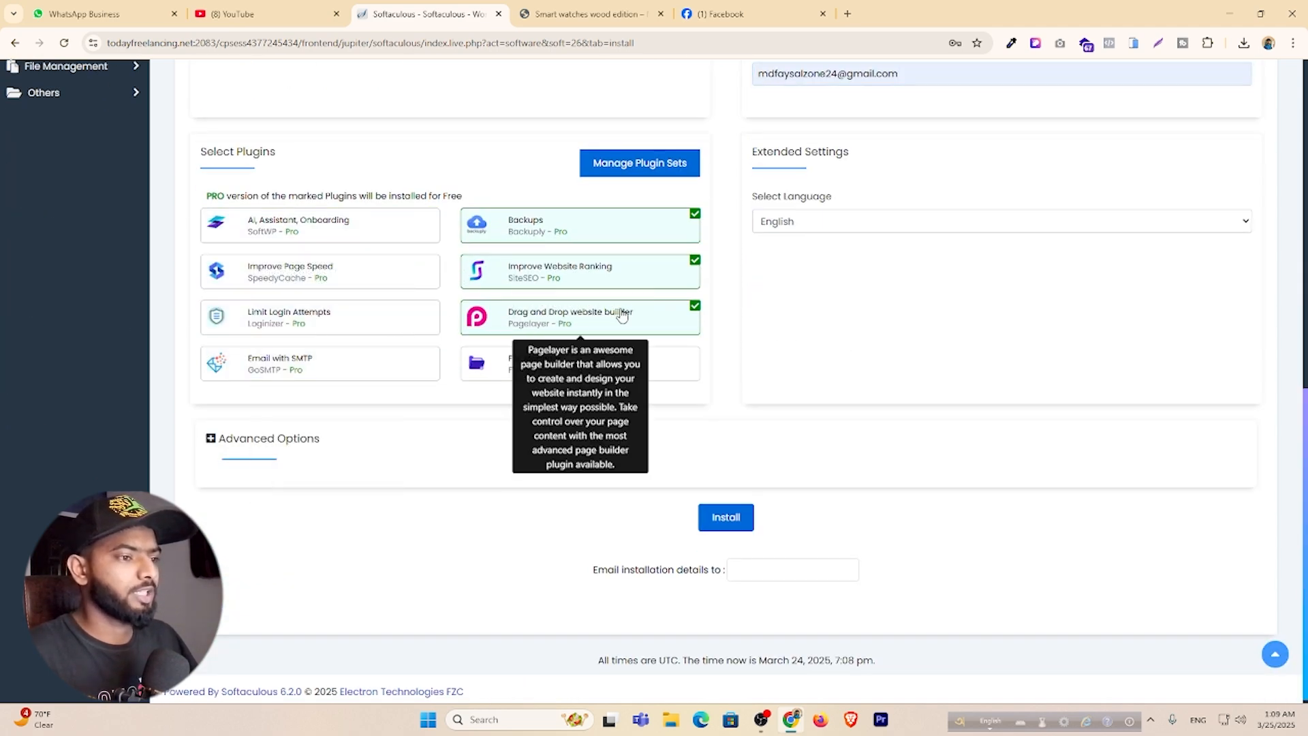
left_click(620, 315)
left_click(643, 275)
left_click(643, 232)
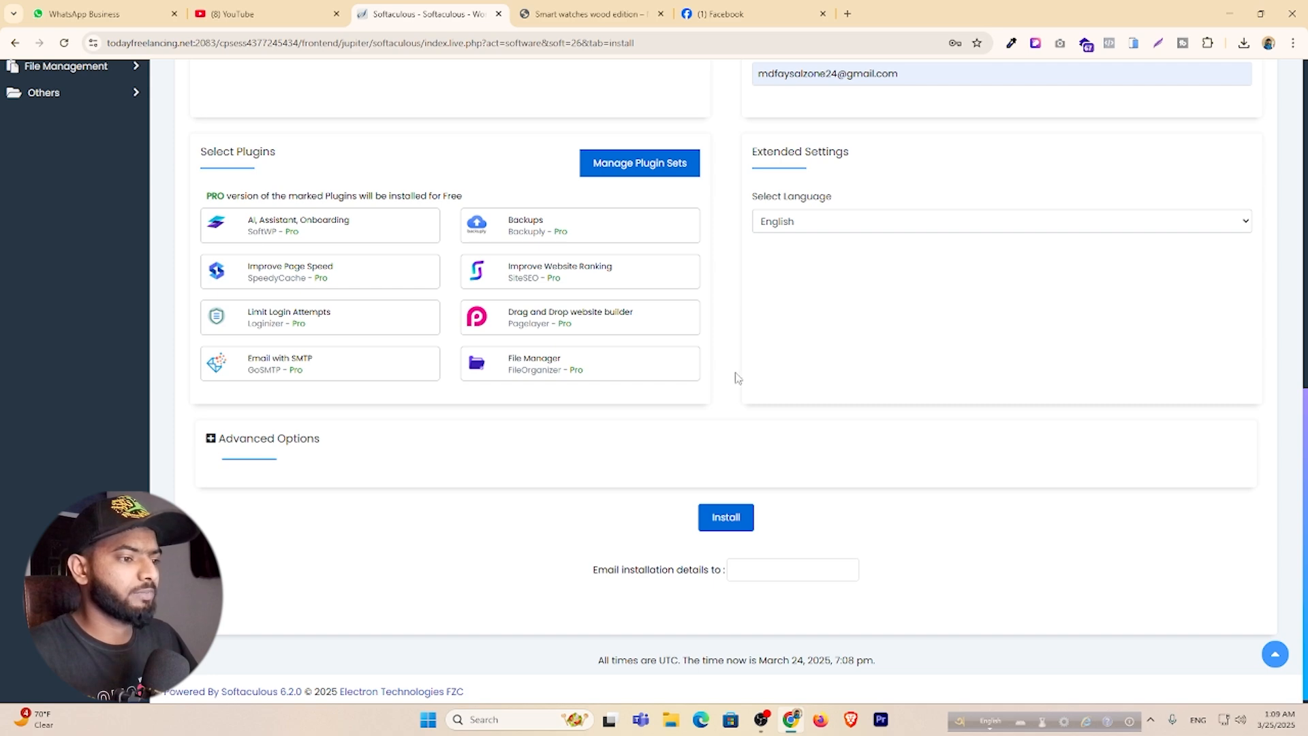
Recheck the admin e-mail field and start the WordPress installation.
scroll(865, 415, "up", 4)
left_click(843, 350)
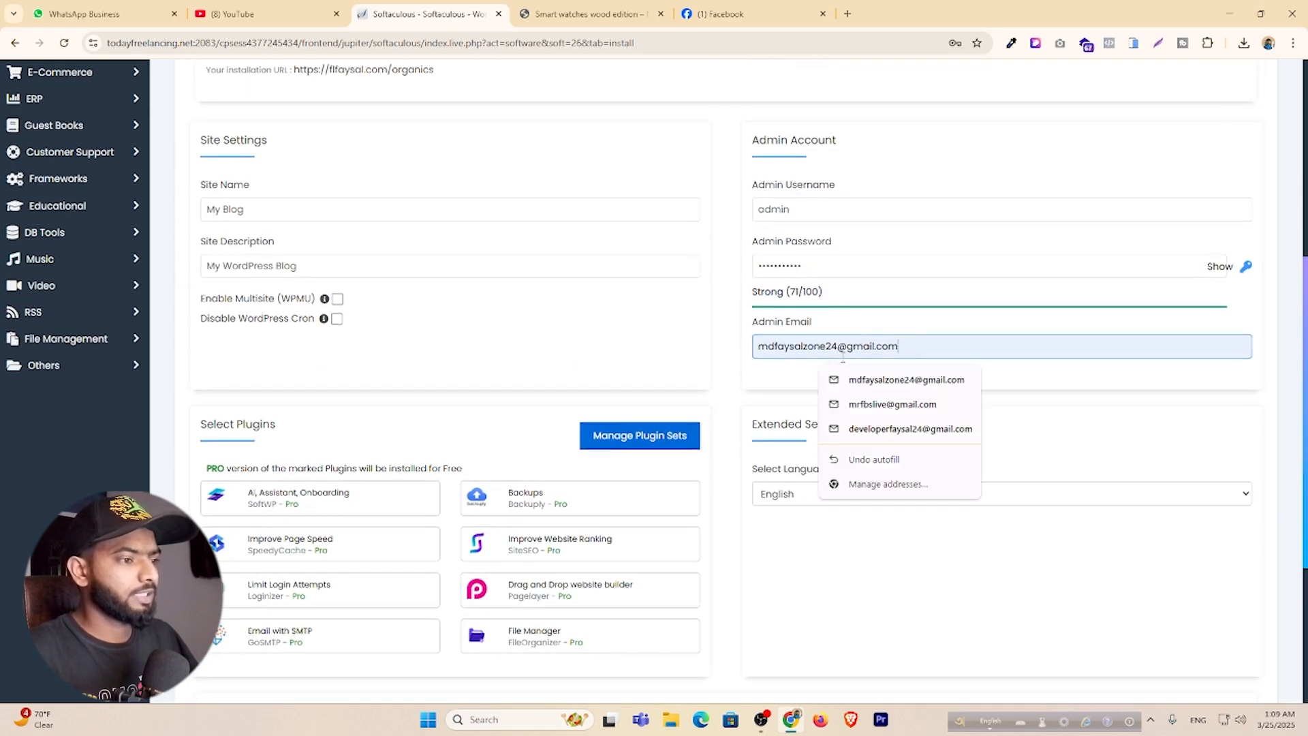
left_click_drag(843, 358, 720, 379)
scroll(711, 413, "down", 4)
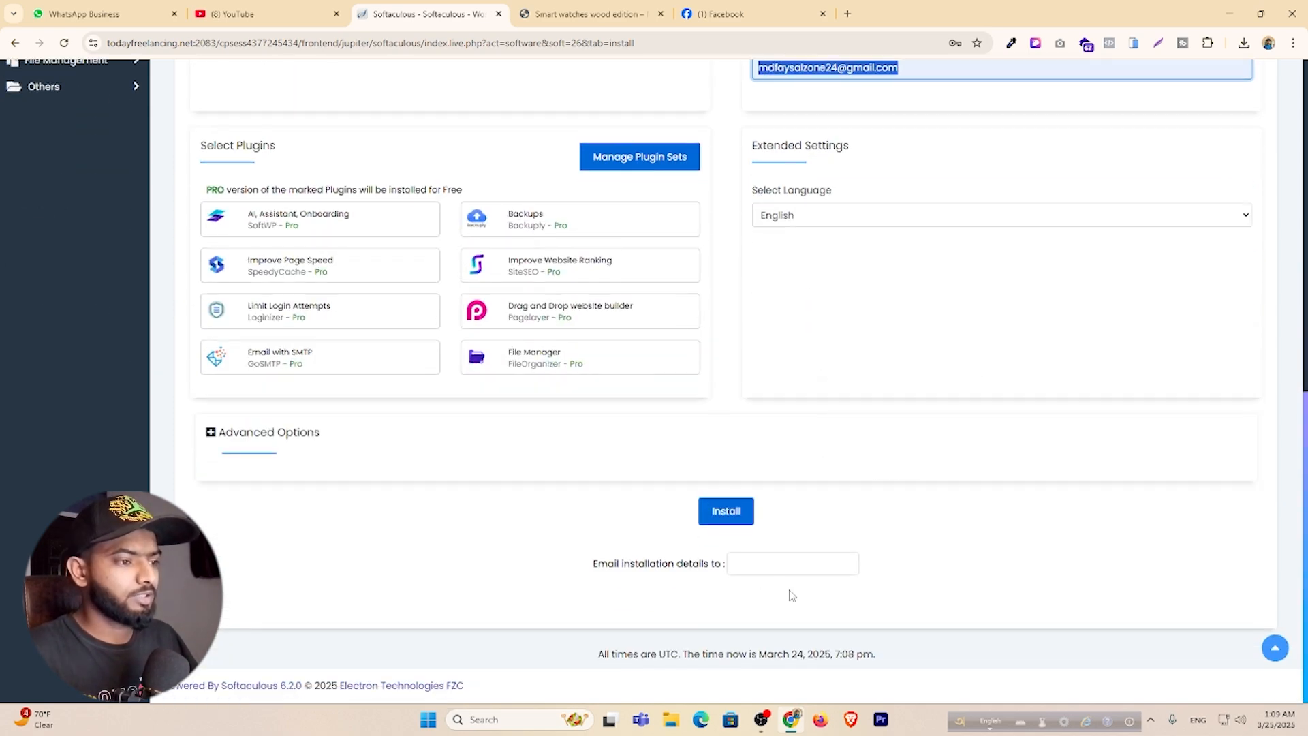
left_click(613, 510)
left_click(726, 512)
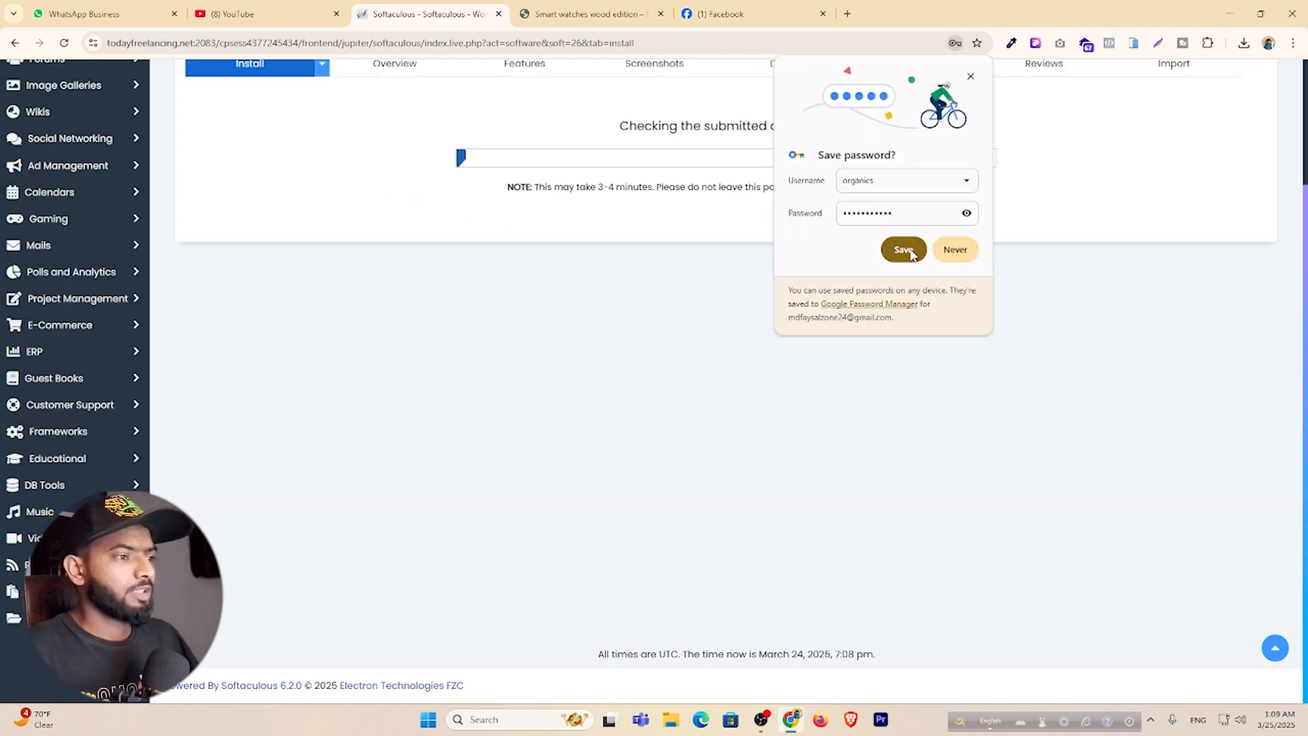
Save the new site's login in the browser and open its Administrative URL.
left_click(907, 250)
scroll(634, 309, "up", 3)
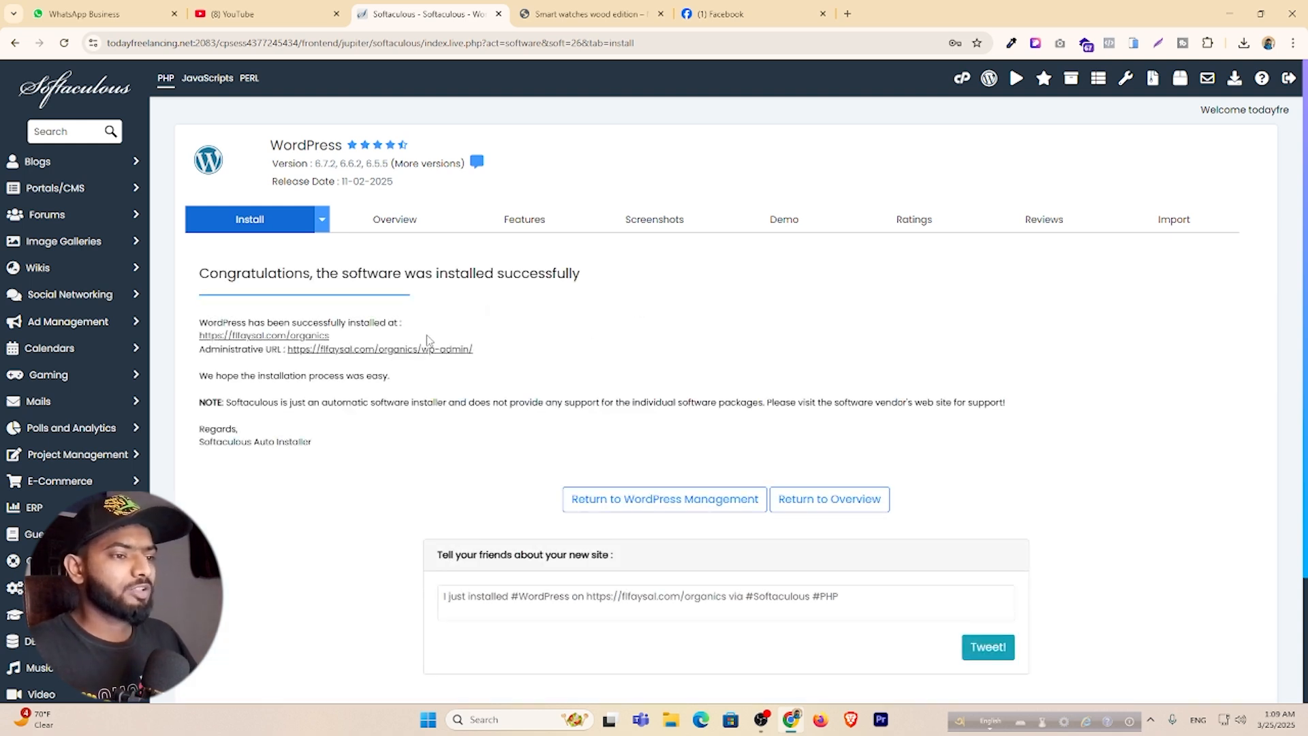
left_click(426, 349)
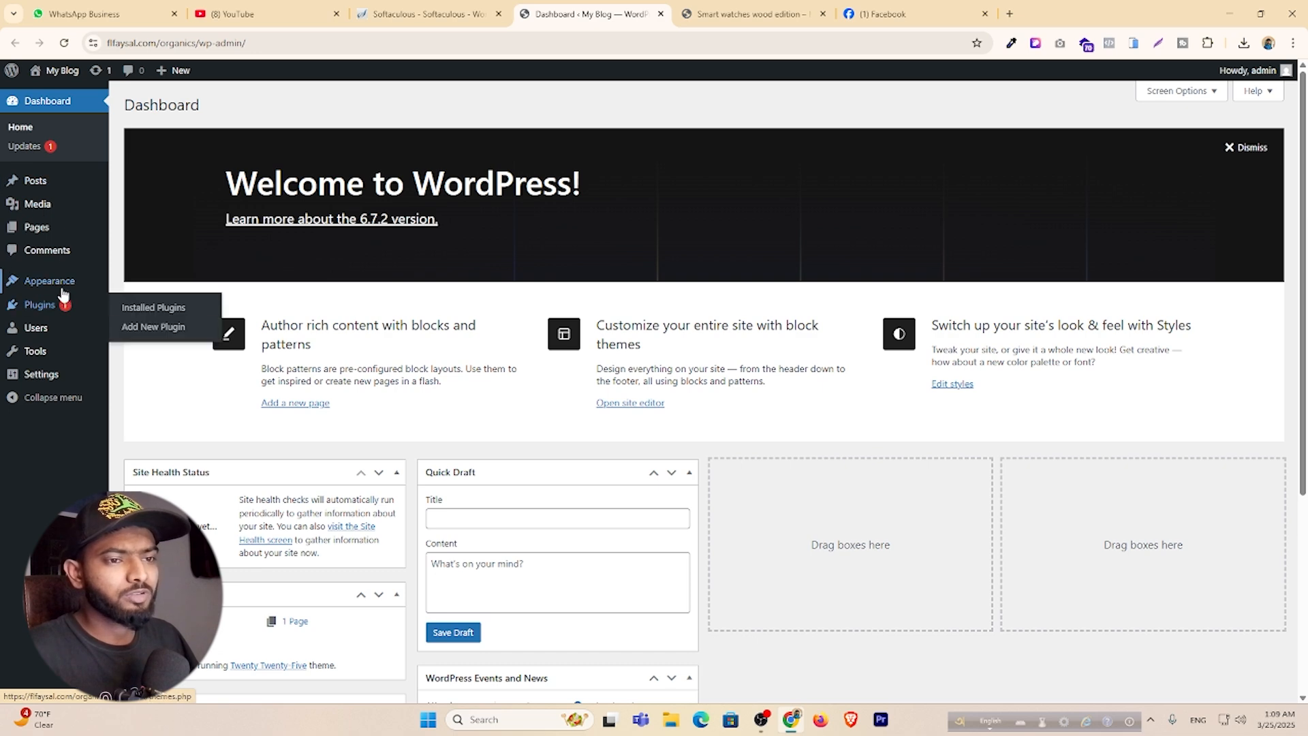
Preview the default My Blog front page in a new tab, then return to the Dashboard.
mouse_move(55, 291)
mouse_move(63, 75)
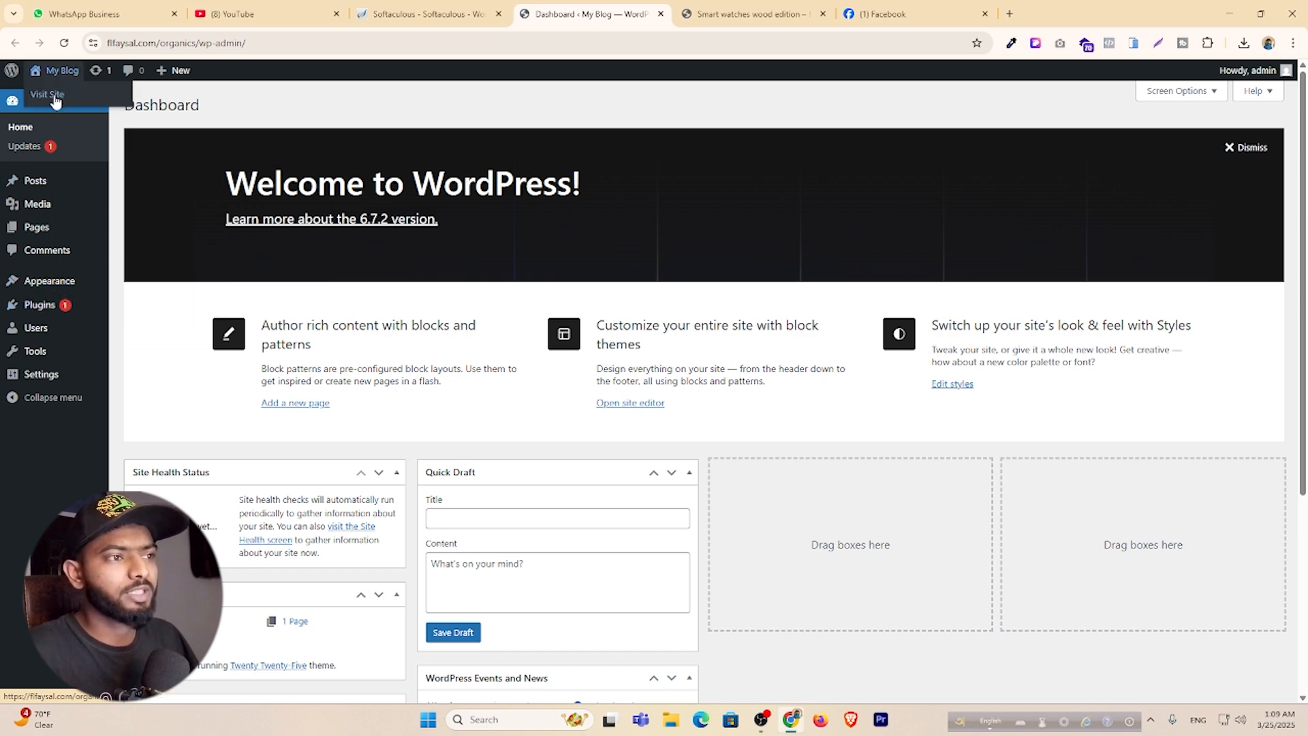
middle_click(52, 98)
left_click(749, 13)
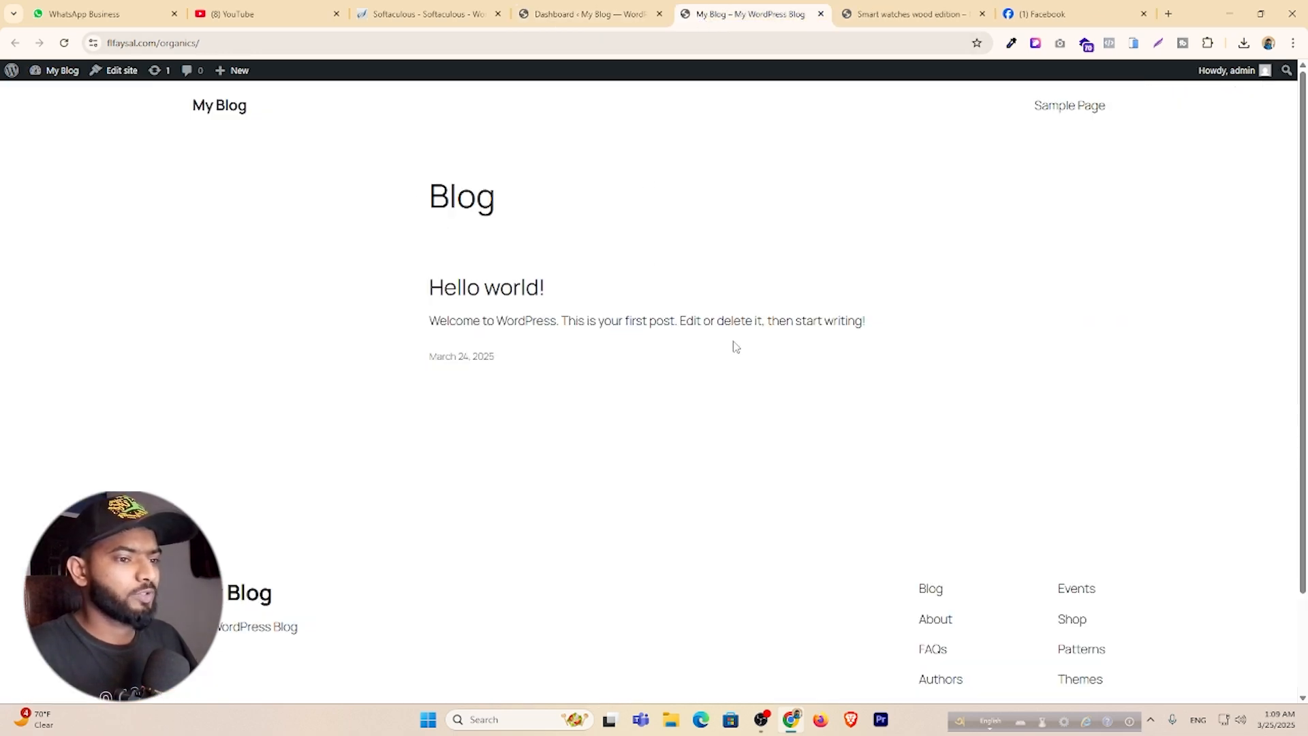
left_click(584, 14)
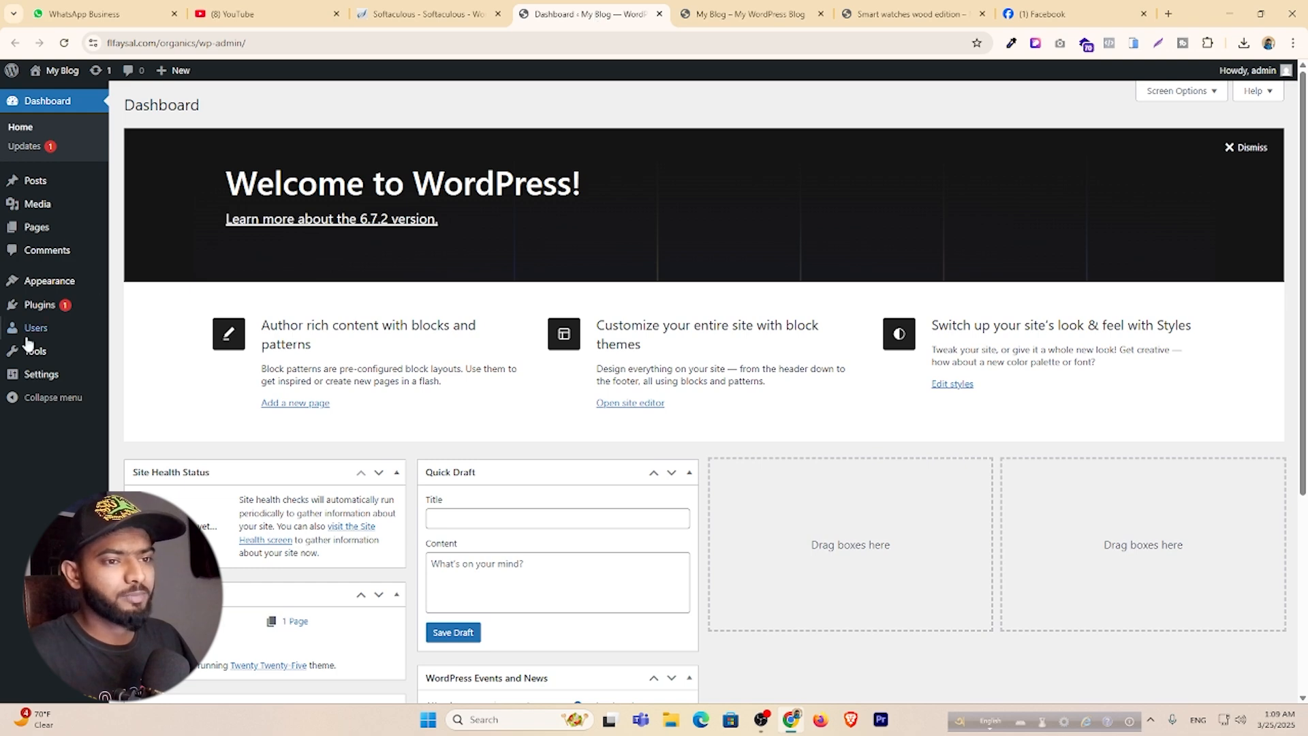
mouse_move(42, 354)
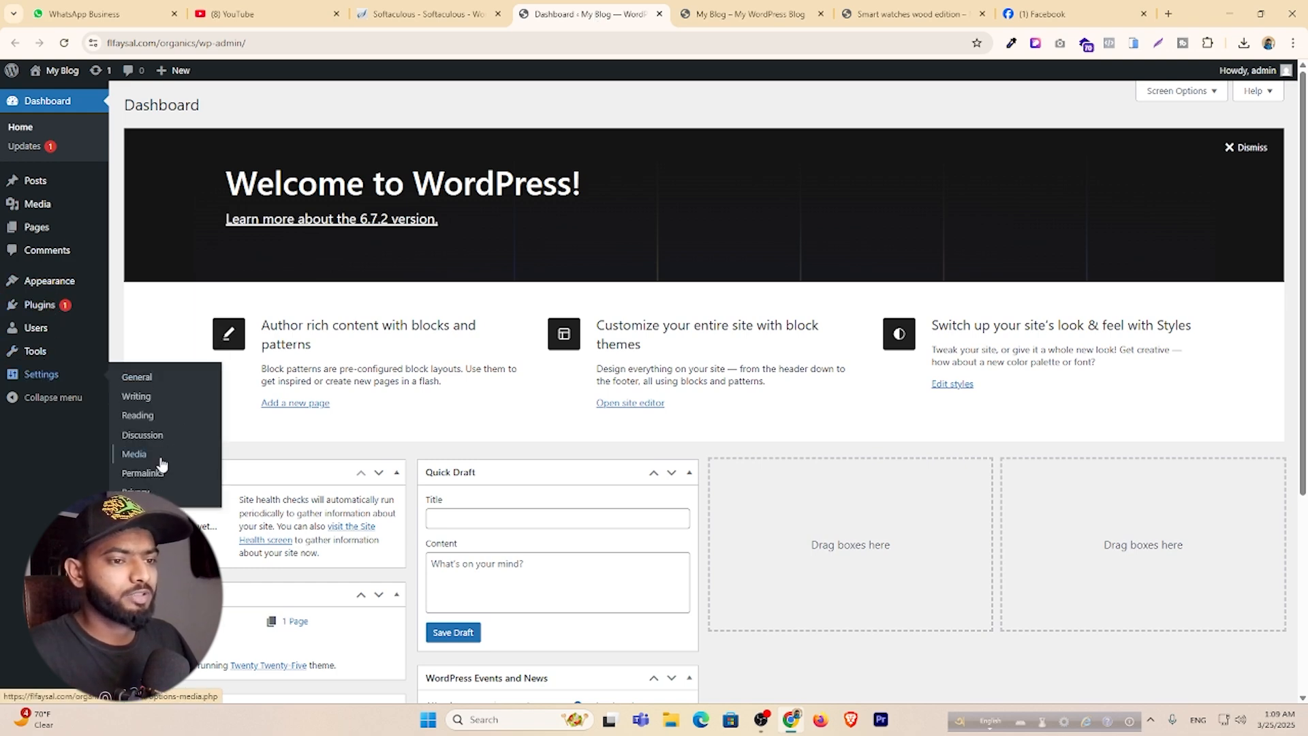
Set the permalink structure to Post name and save.
left_click(157, 475)
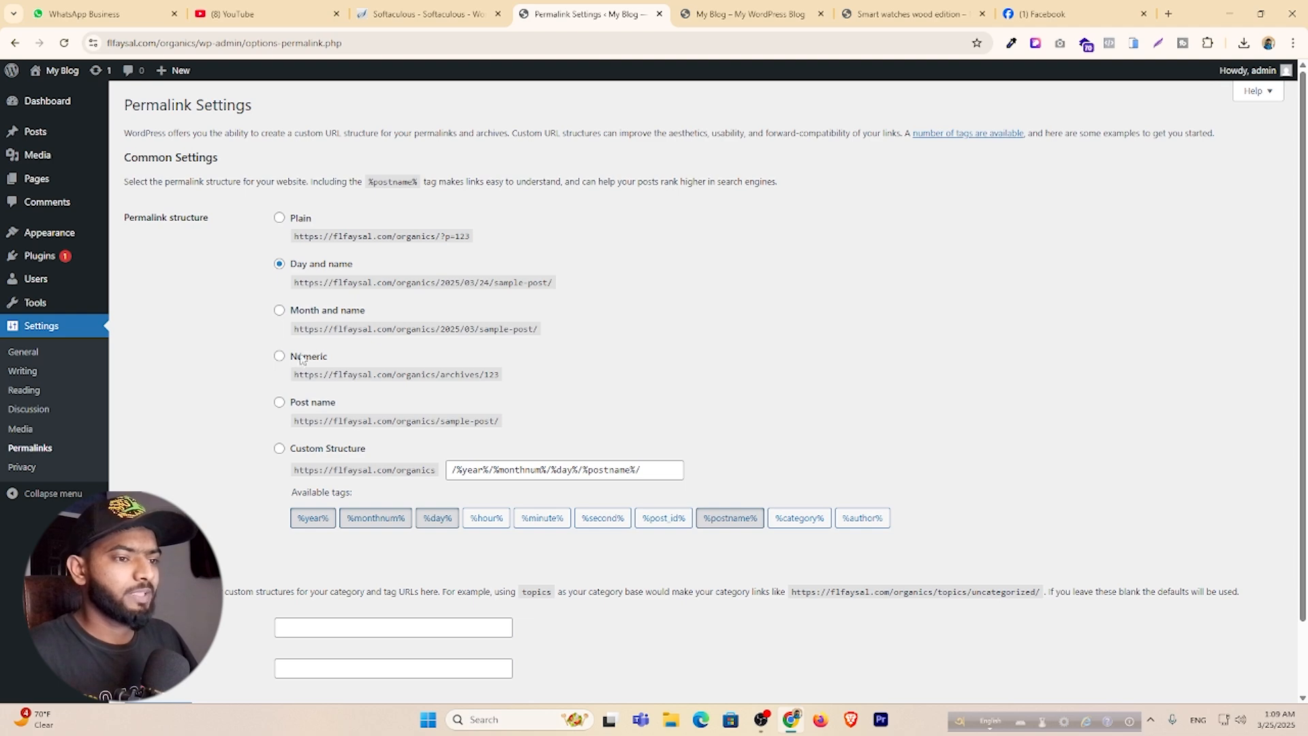
left_click(279, 404)
scroll(281, 407, "down", 1)
left_click(151, 651)
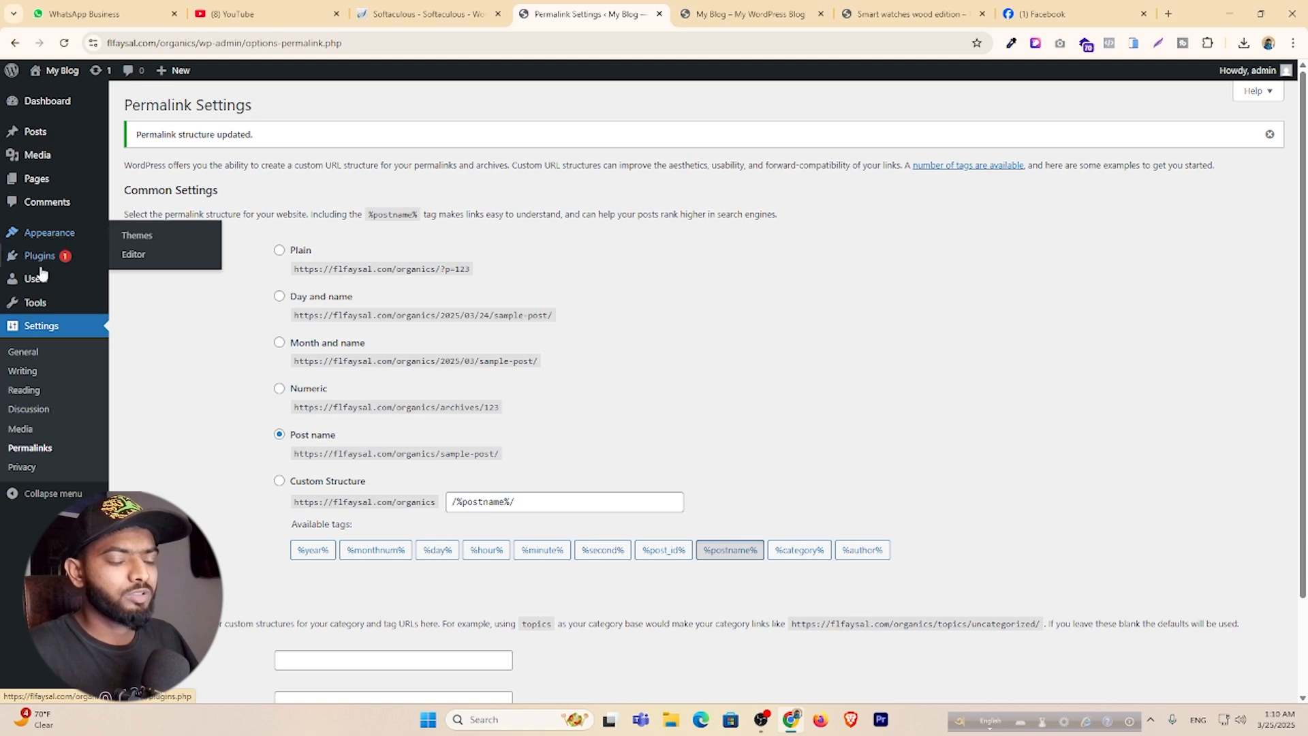
Enable 'Anyone can register' in General settings and save.
left_click(38, 350)
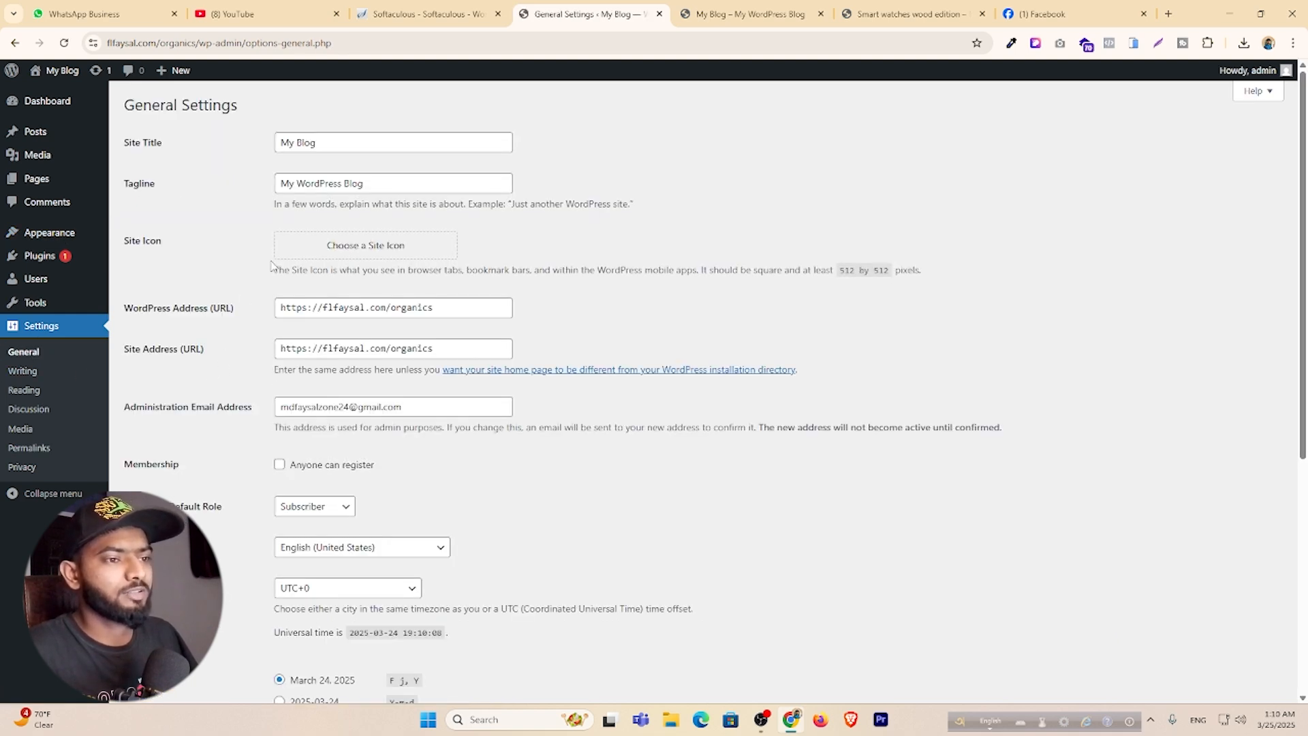
scroll(289, 256, "down", 1)
scroll(289, 256, "down", 3)
left_click(279, 260)
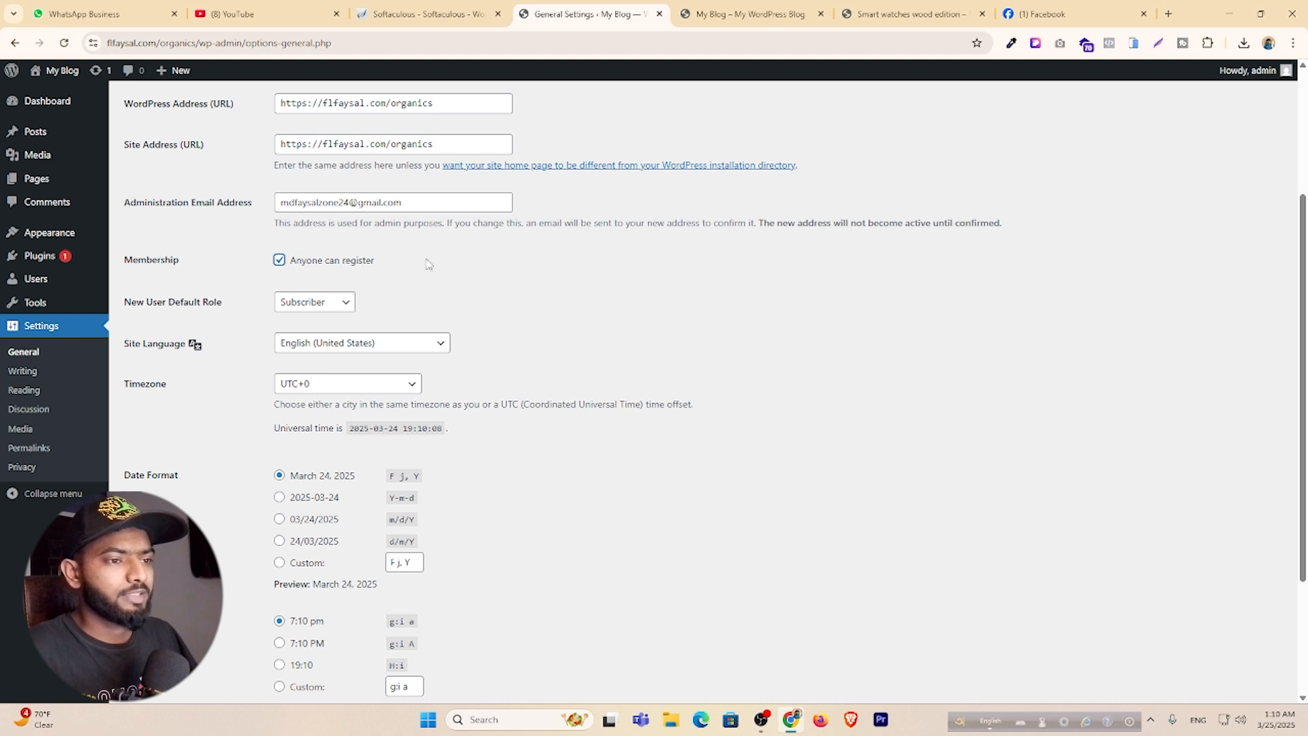
scroll(449, 262, "down", 2)
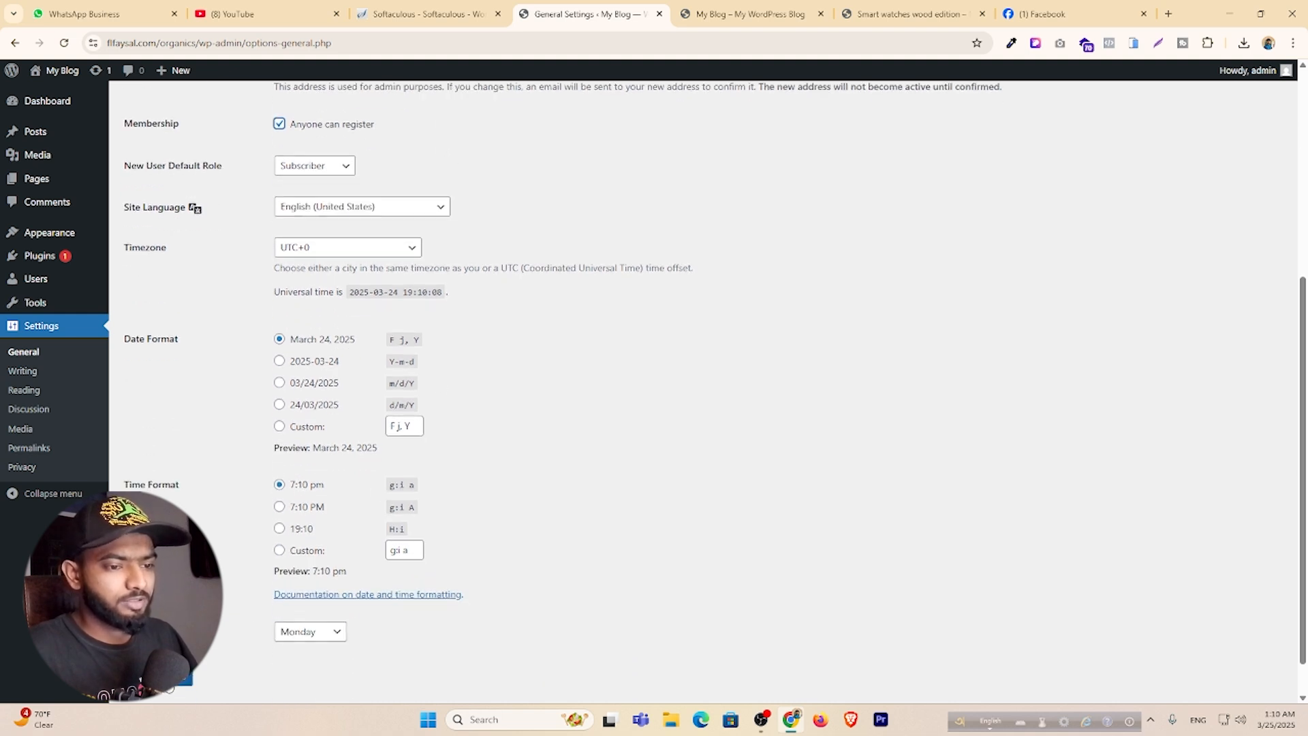
left_click(159, 675)
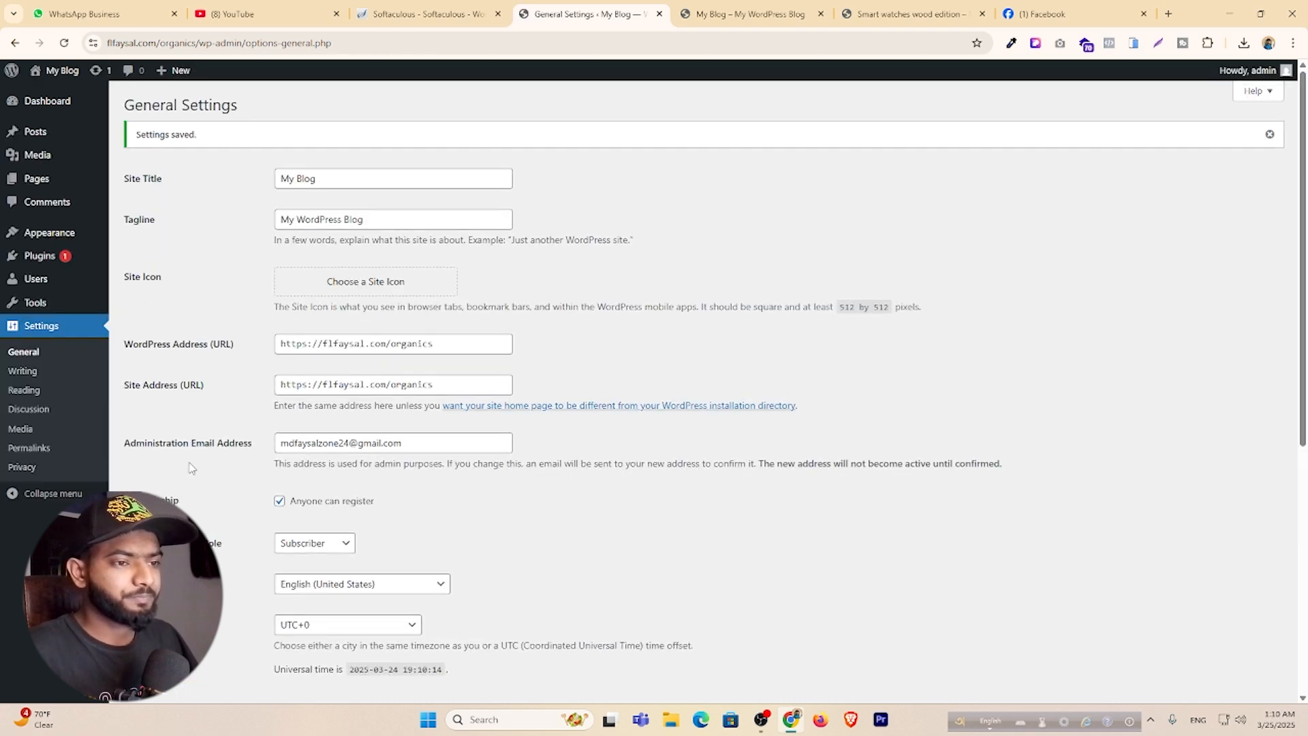
mouse_move(59, 238)
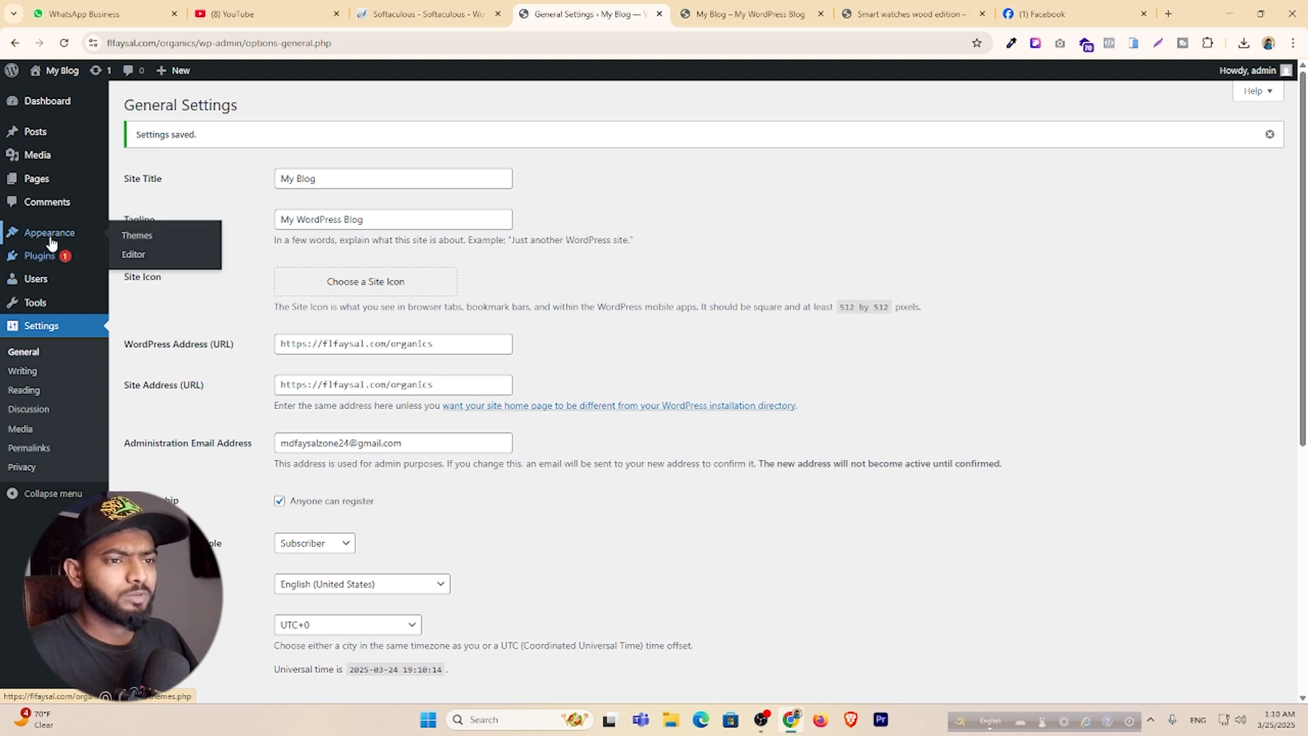
mouse_move(47, 255)
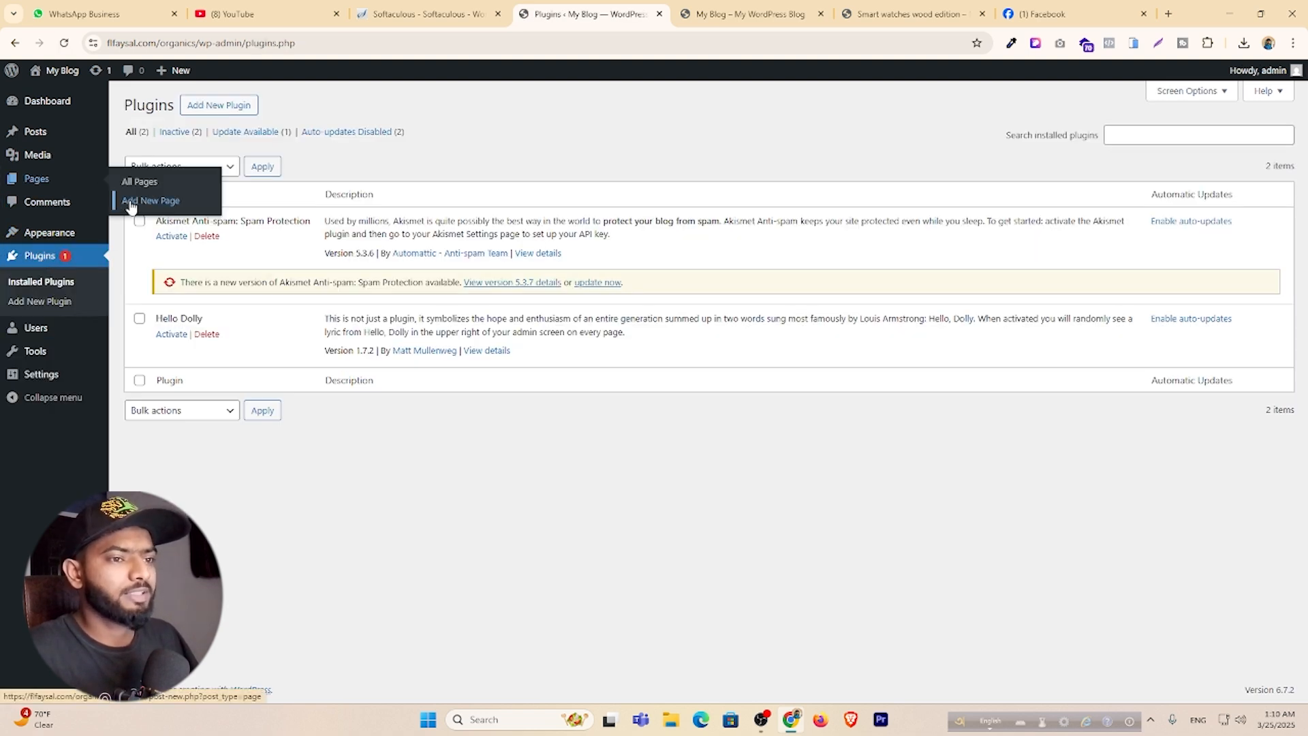
Bulk-delete the Akismet and Hello Dolly plugins along with their data.
left_click(139, 195)
left_click(188, 170)
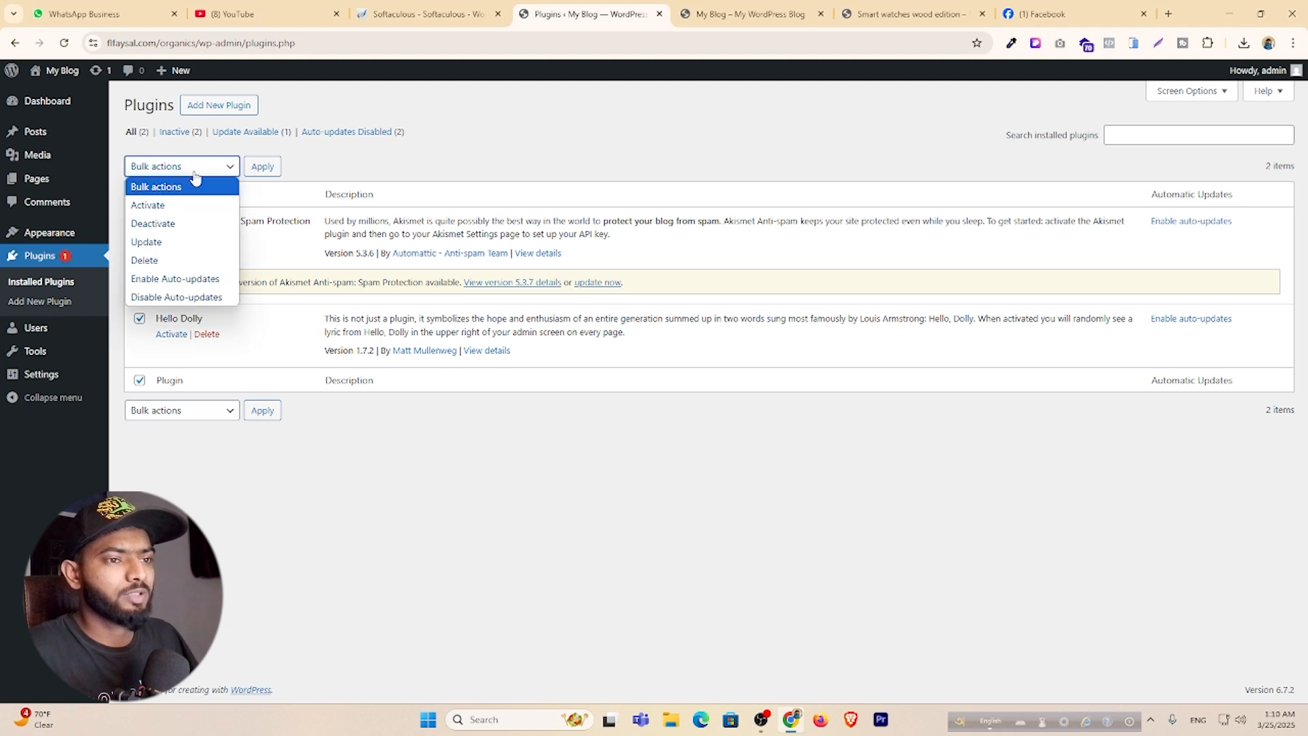
left_click(170, 260)
left_click(266, 168)
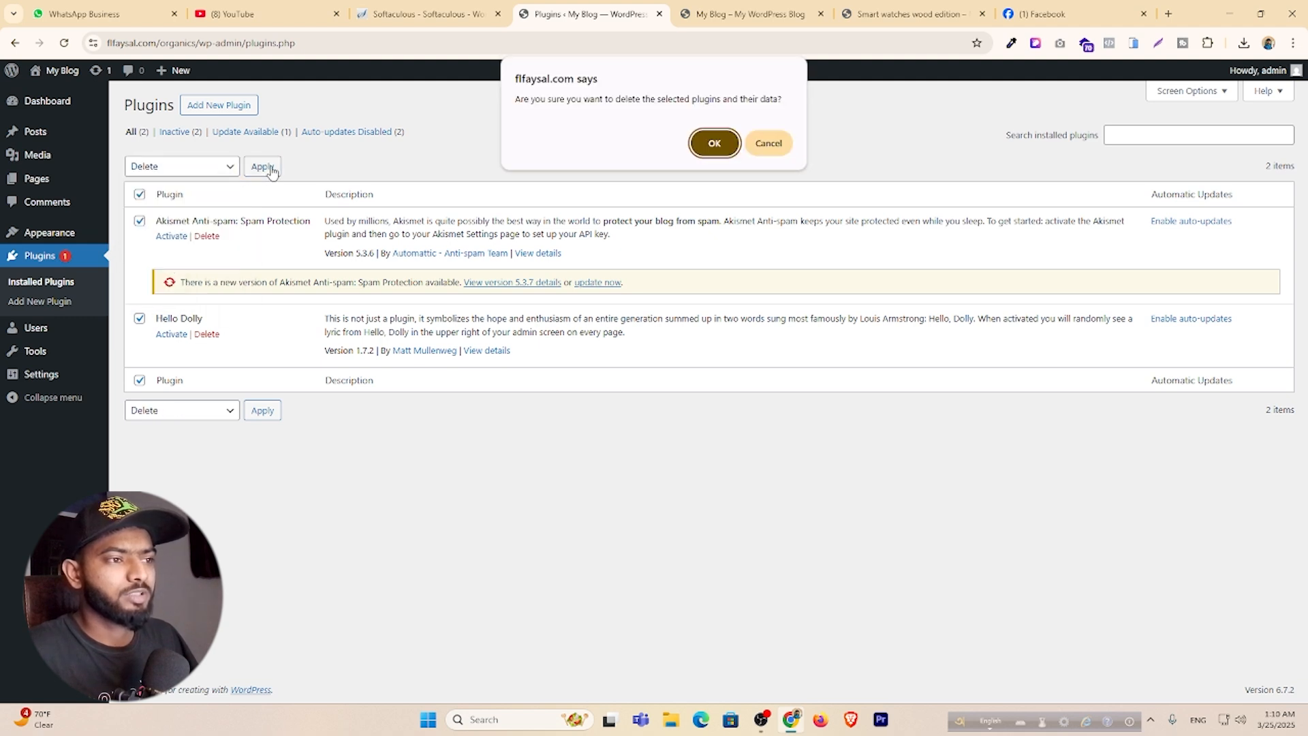
left_click(699, 141)
Install and activate the Hello Elementor theme from the theme directory.
mouse_move(49, 235)
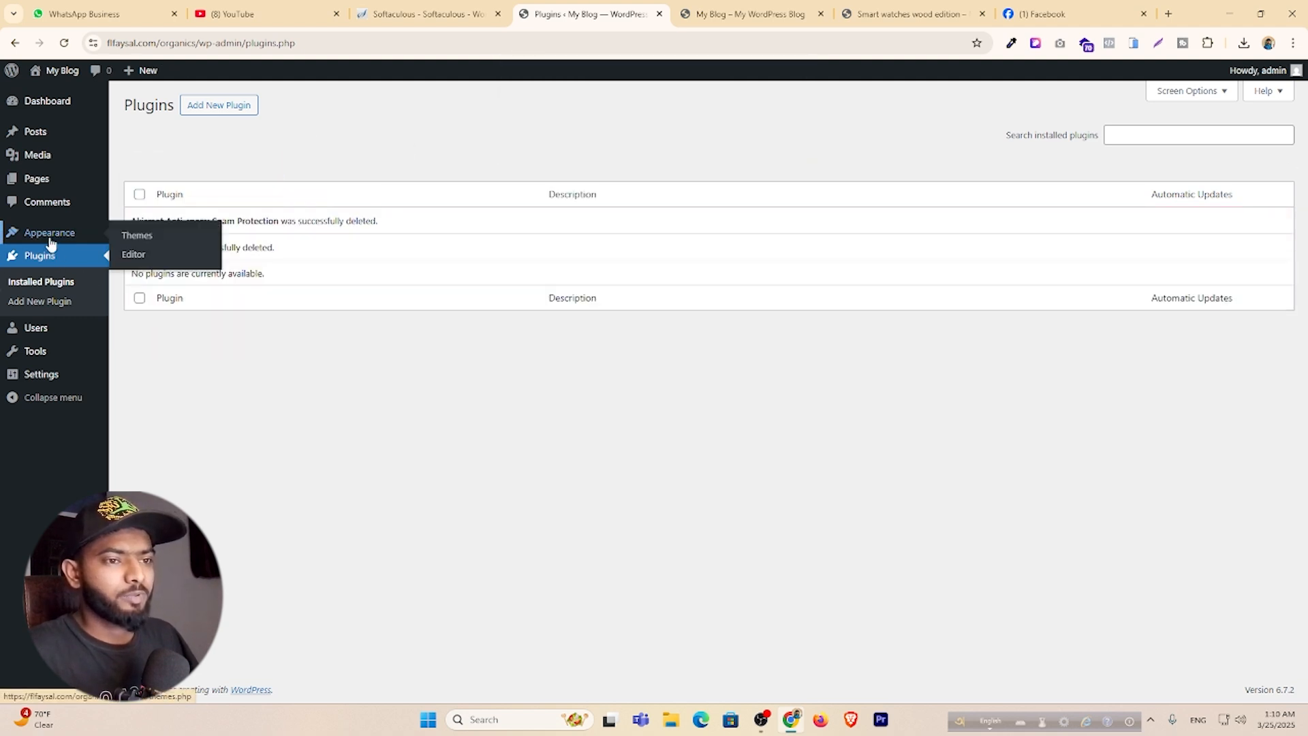
left_click(133, 240)
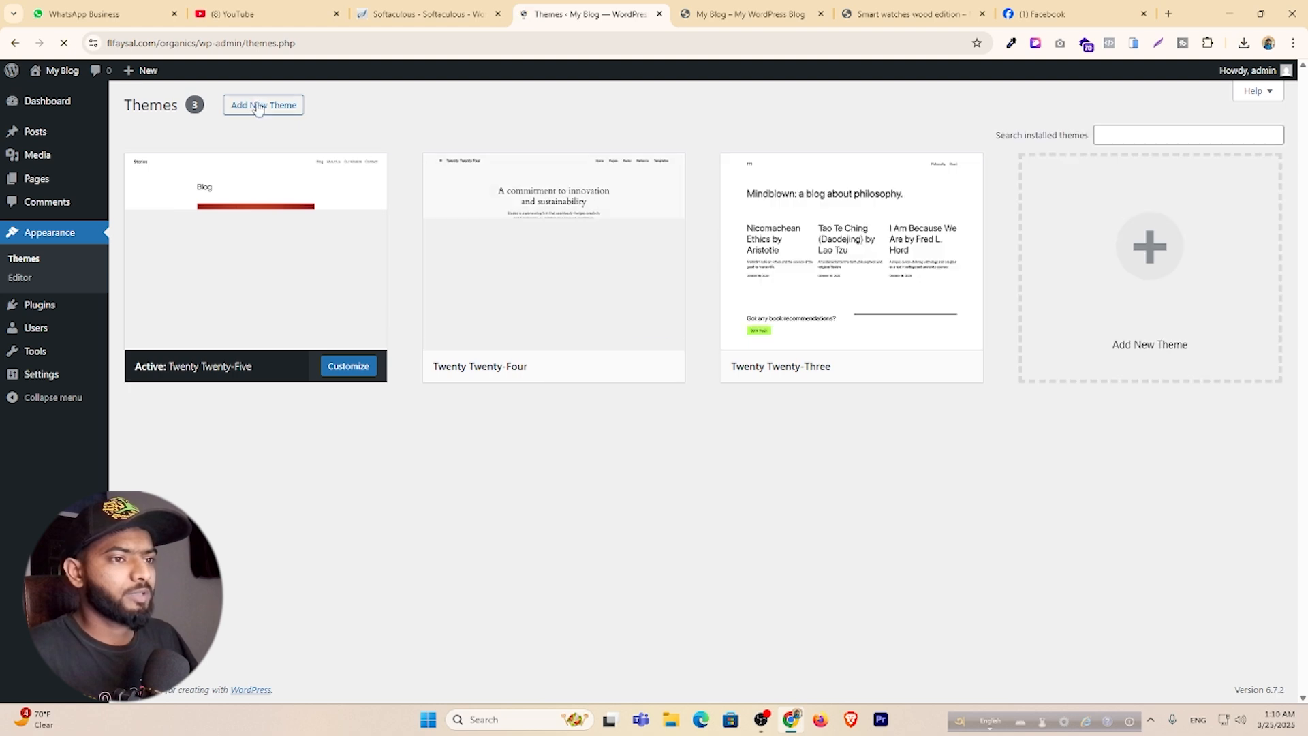
left_click(271, 109)
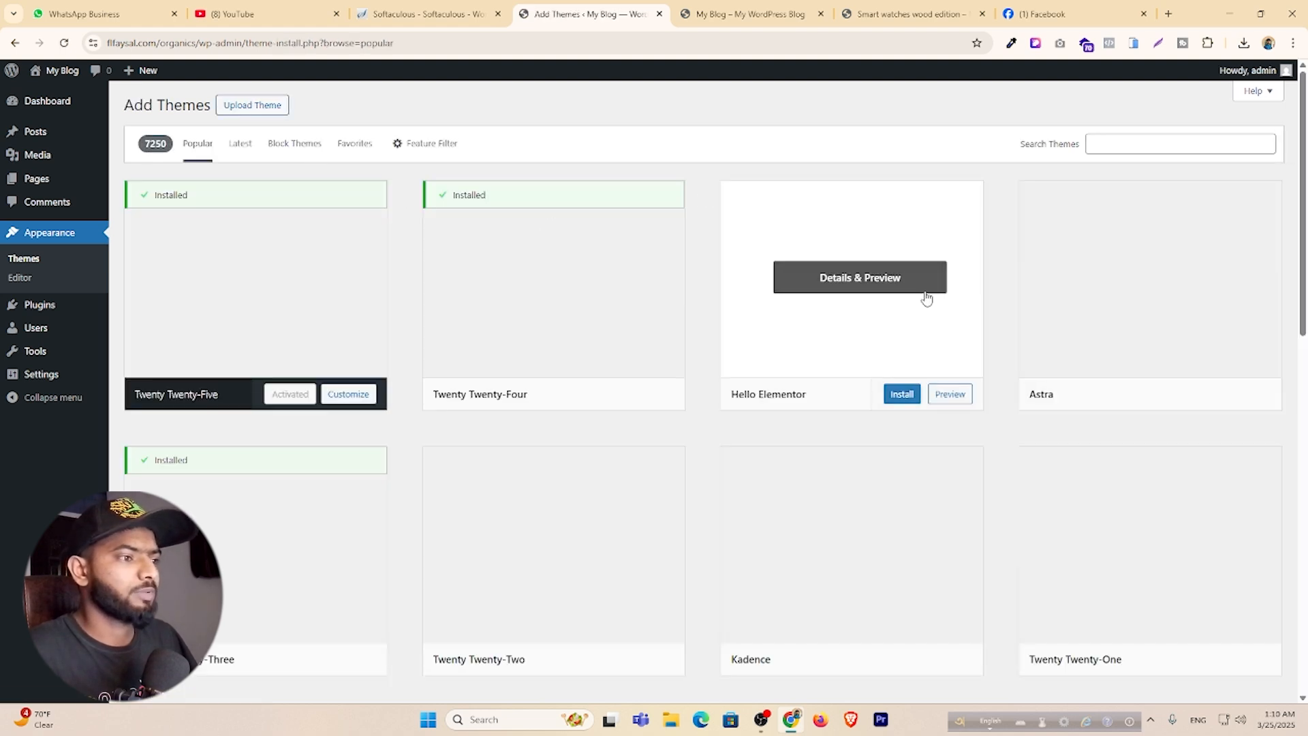
left_click(901, 394)
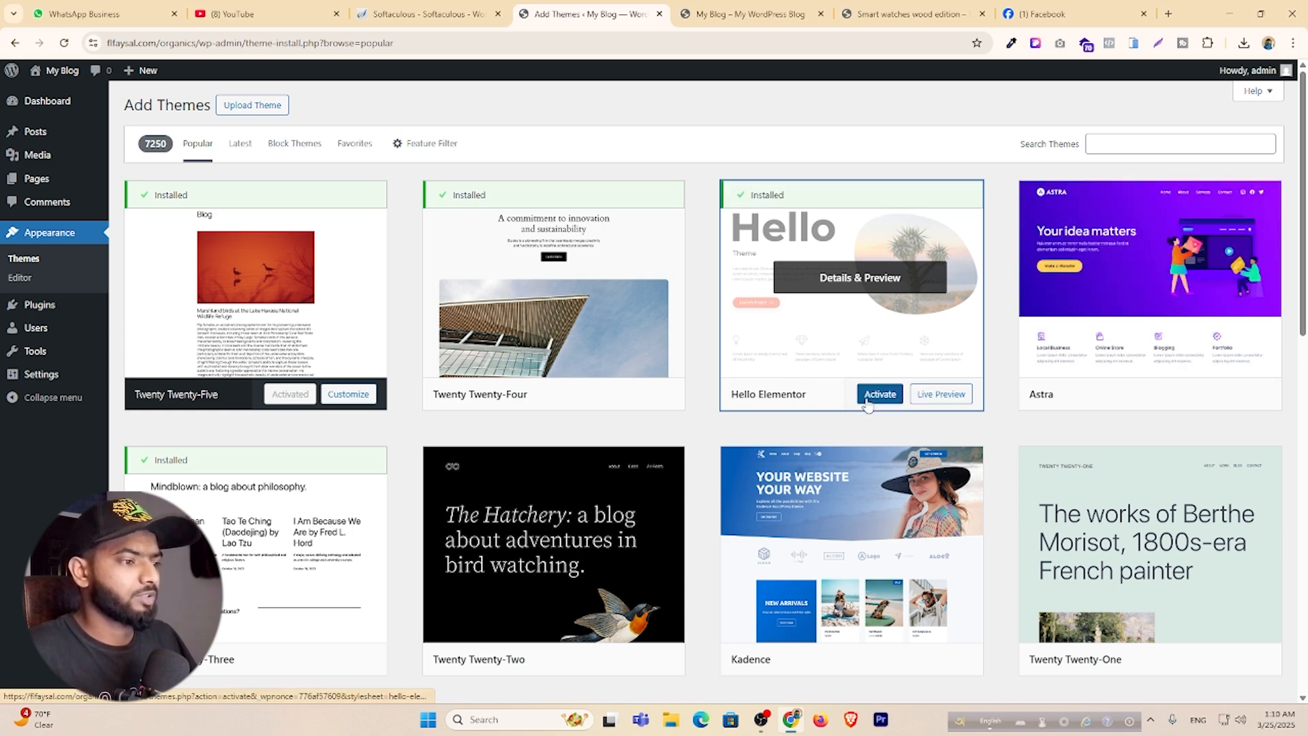
left_click(880, 395)
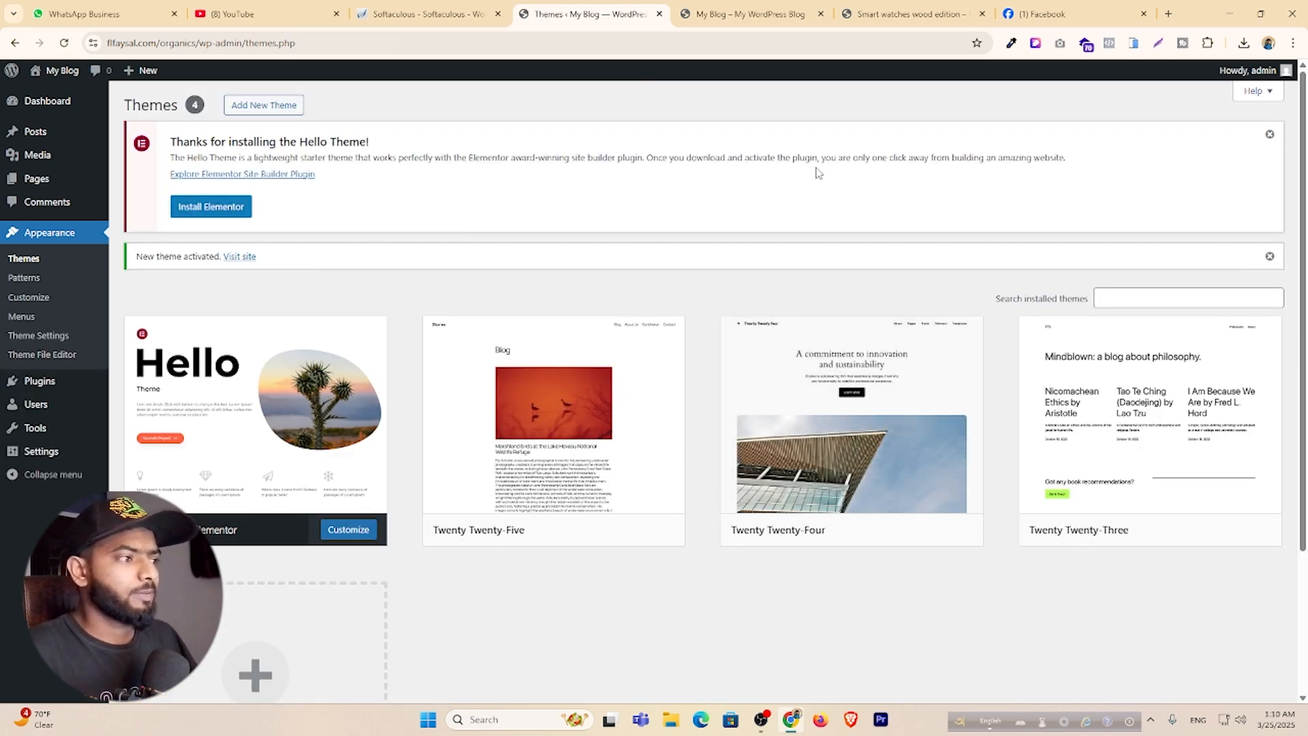
left_click(1270, 256)
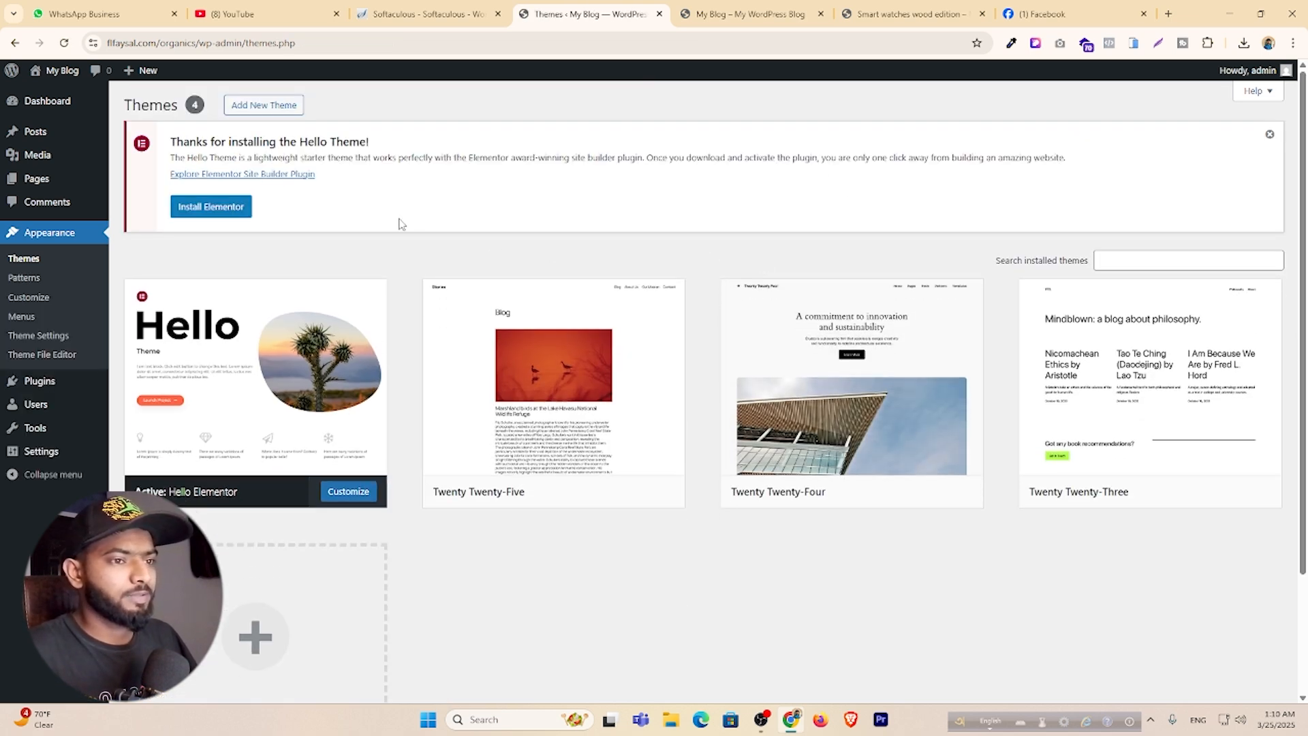
Install and activate the Elementor plugin, then close its setup wizard.
left_click(211, 216)
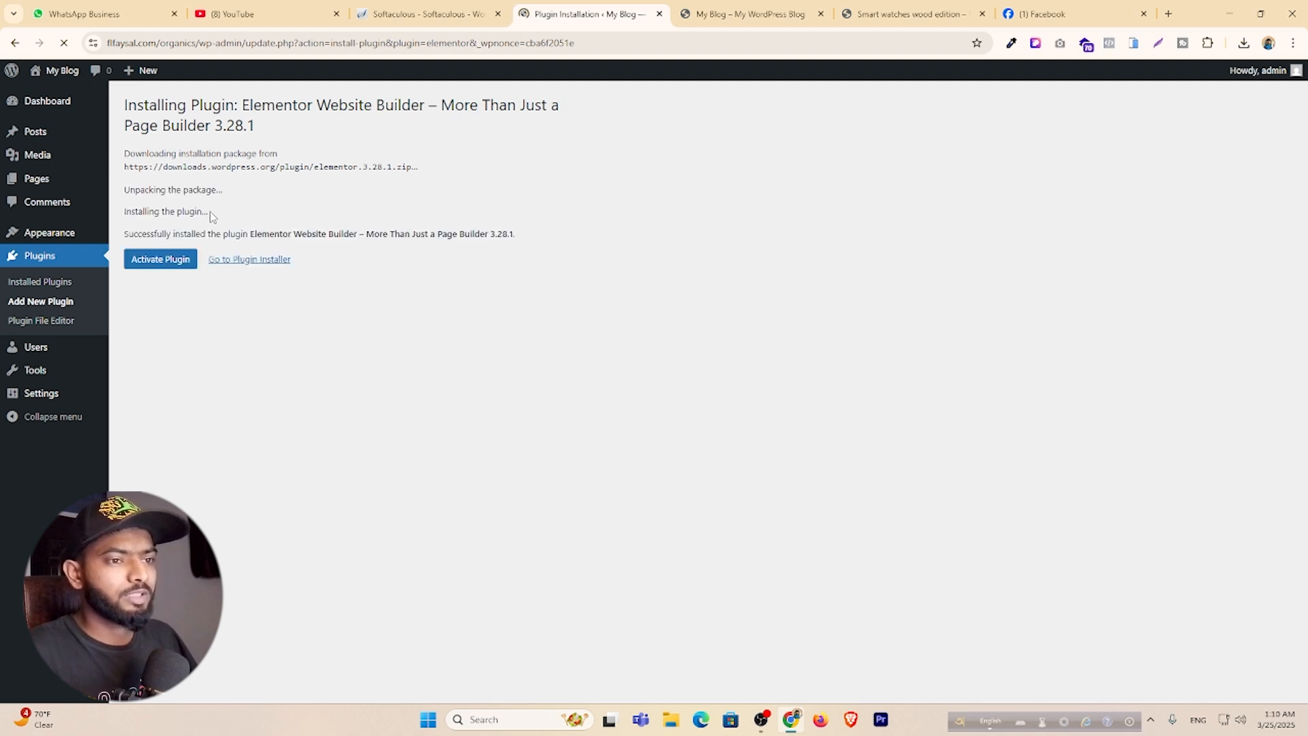
left_click(176, 262)
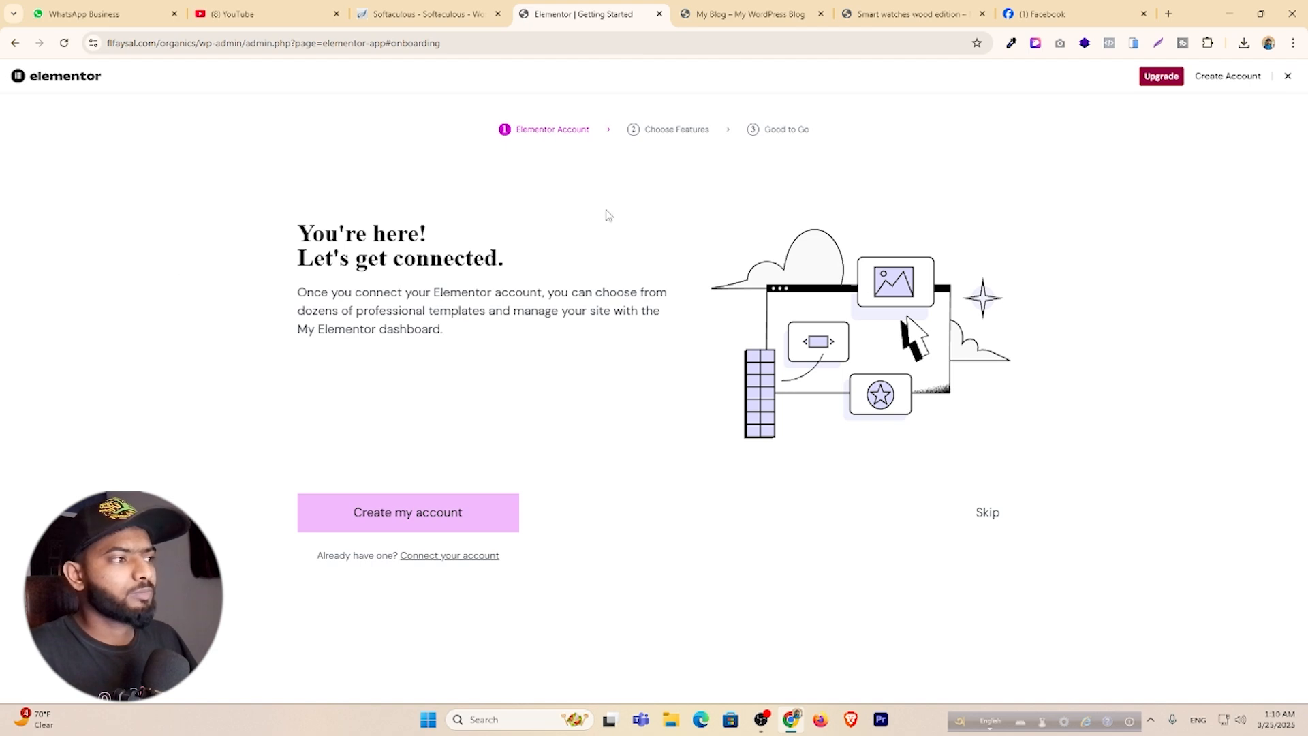
left_click(1288, 77)
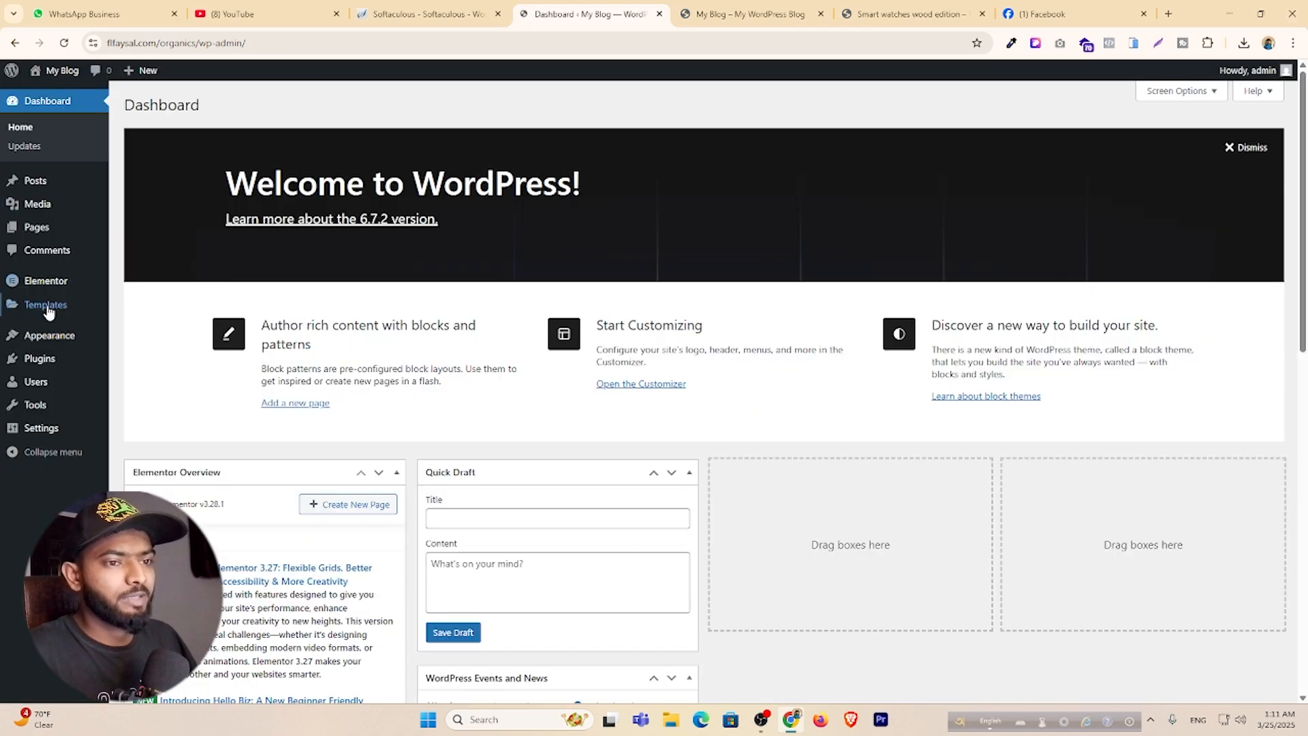
Upload the elementor-pro zip as a new plugin and activate Elementor Pro.
mouse_move(46, 366)
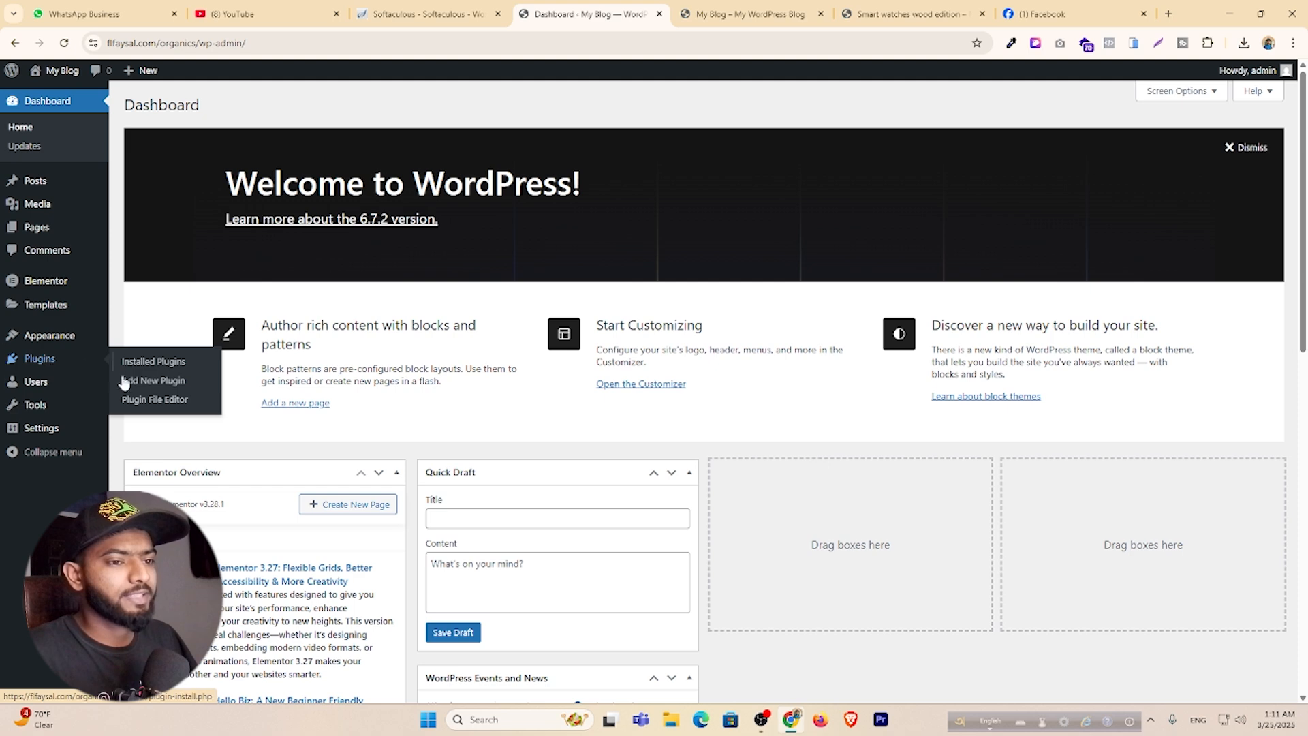
left_click(159, 381)
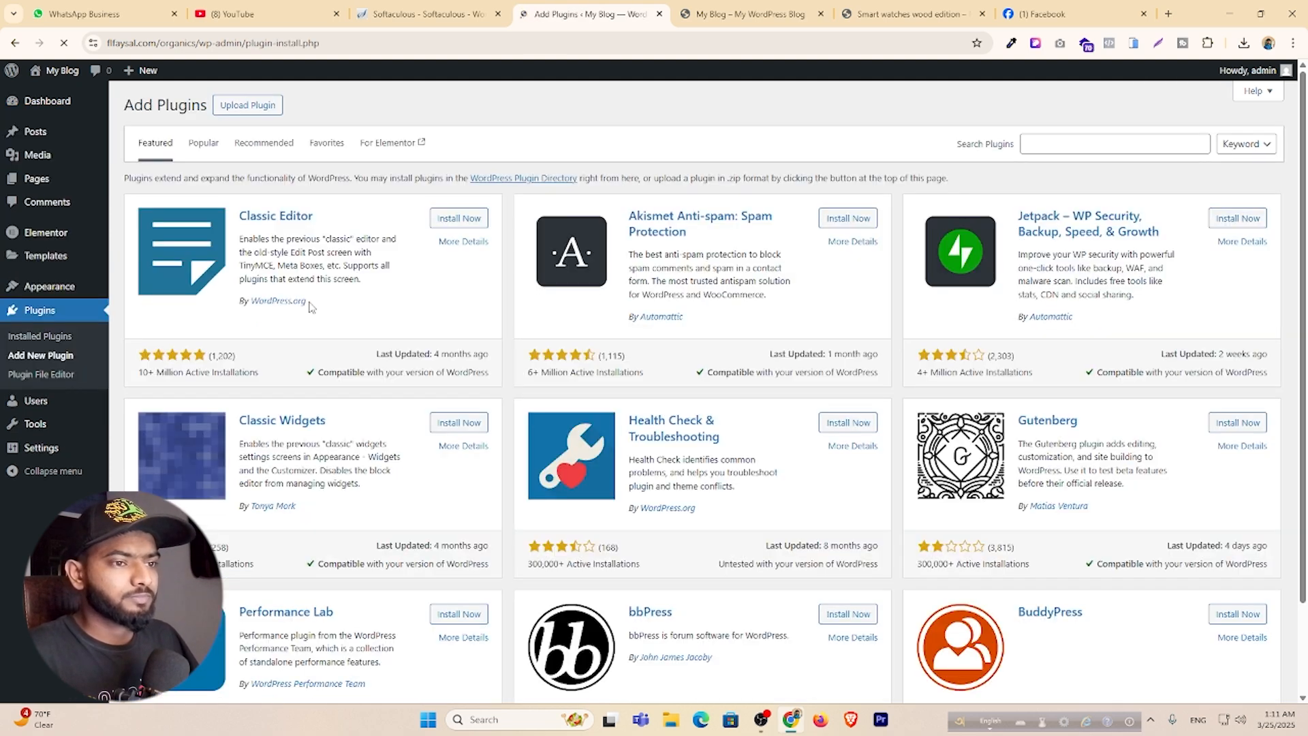
left_click(247, 106)
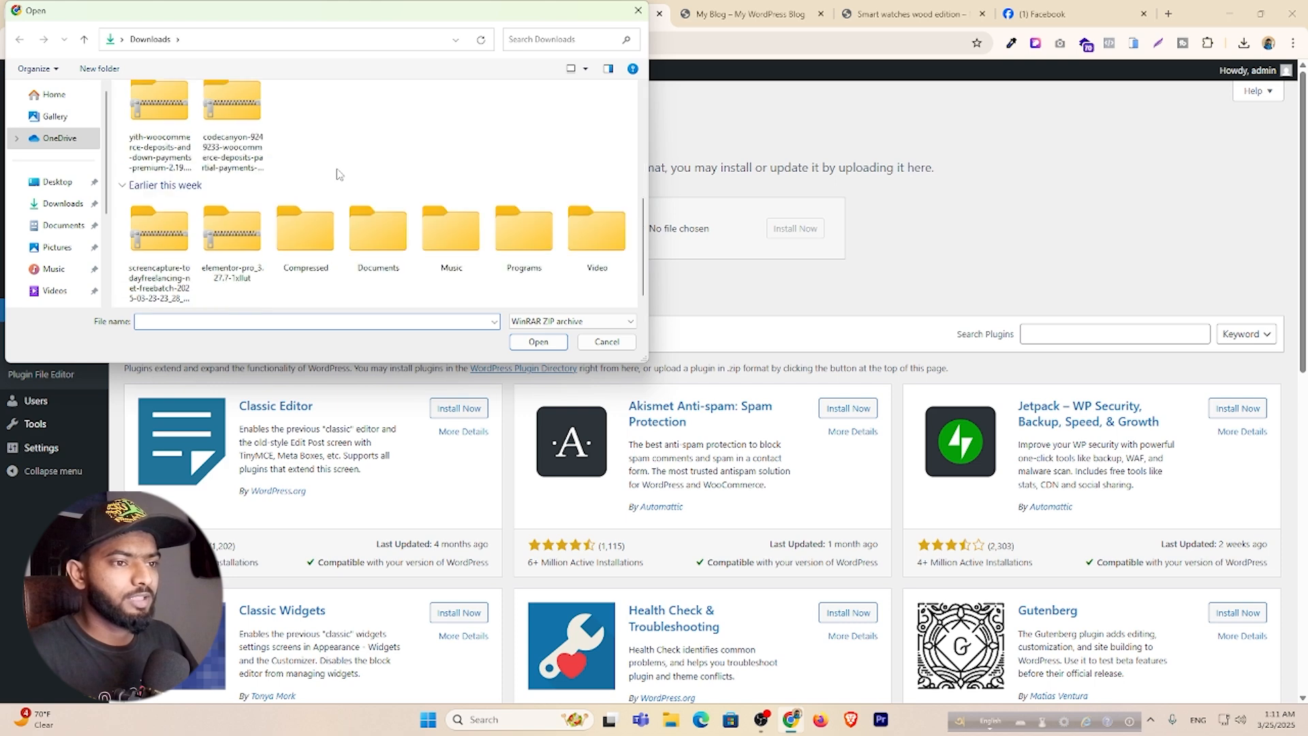
left_click(262, 269)
left_click(539, 342)
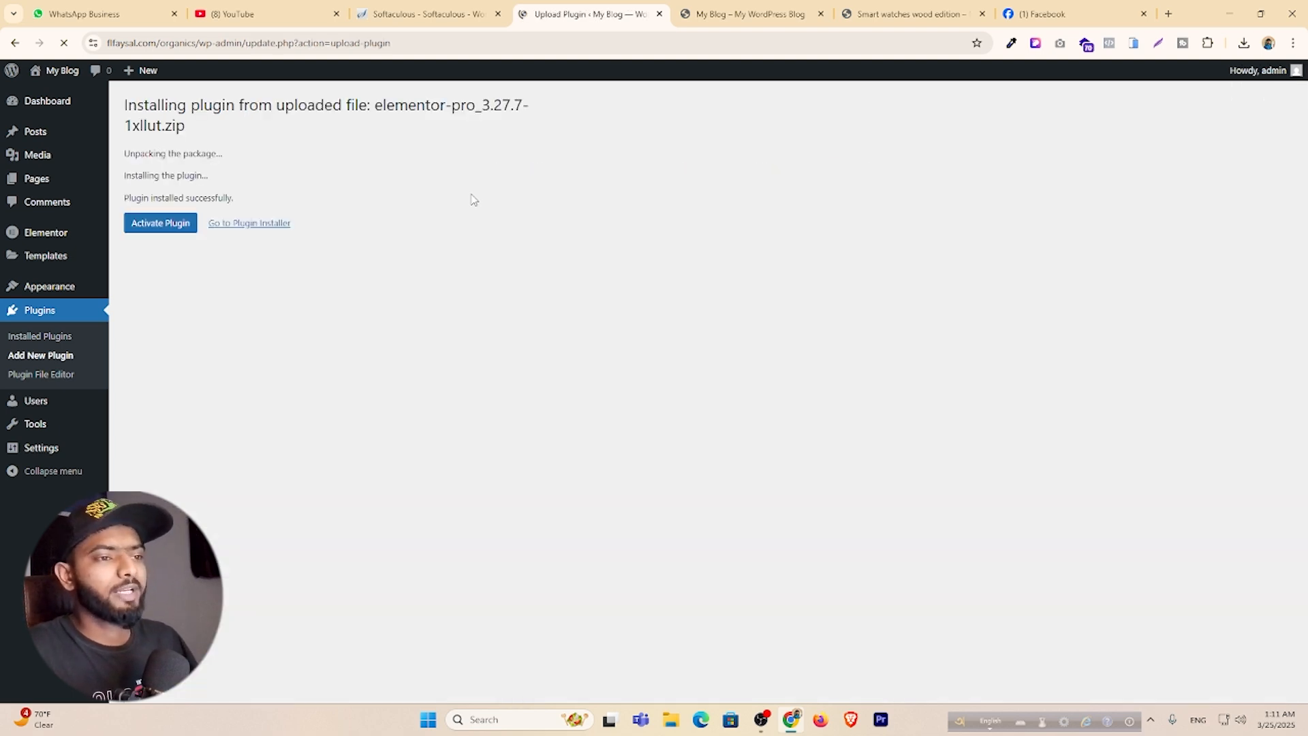
left_click(168, 227)
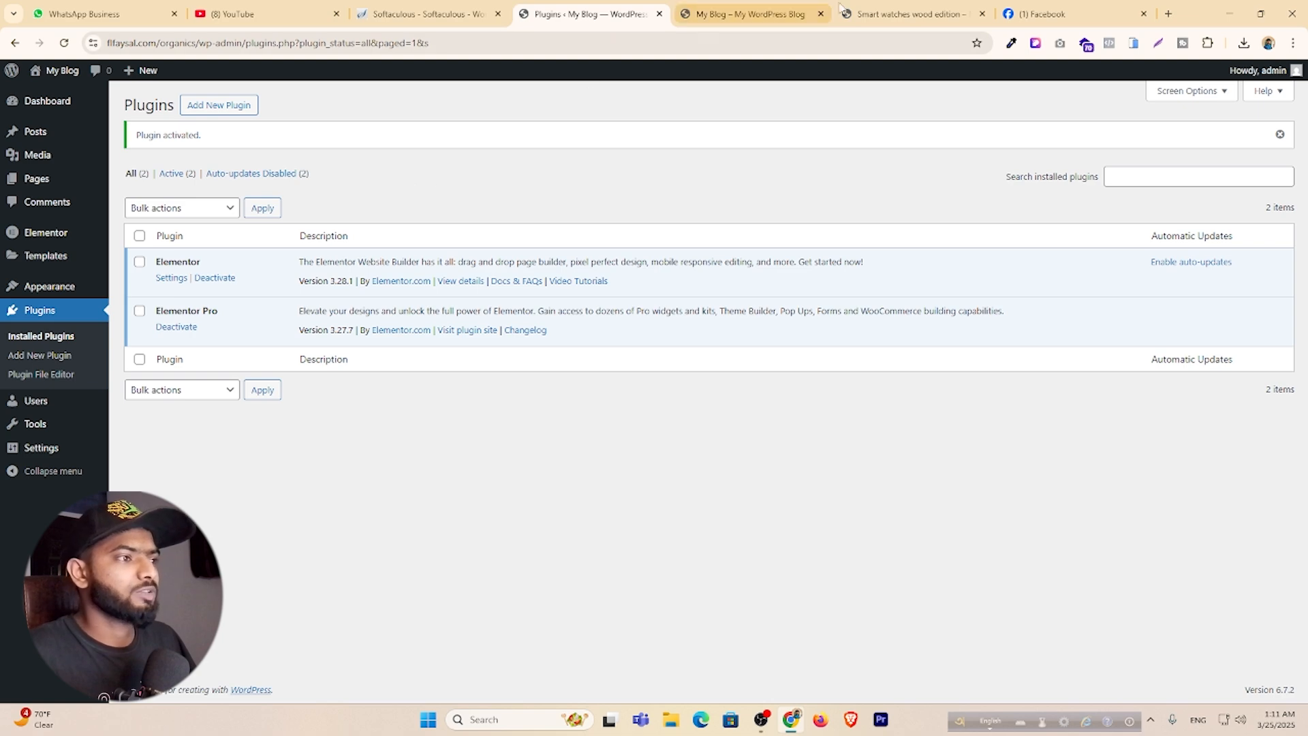
left_click(910, 14)
scroll(242, 279, "down", 5)
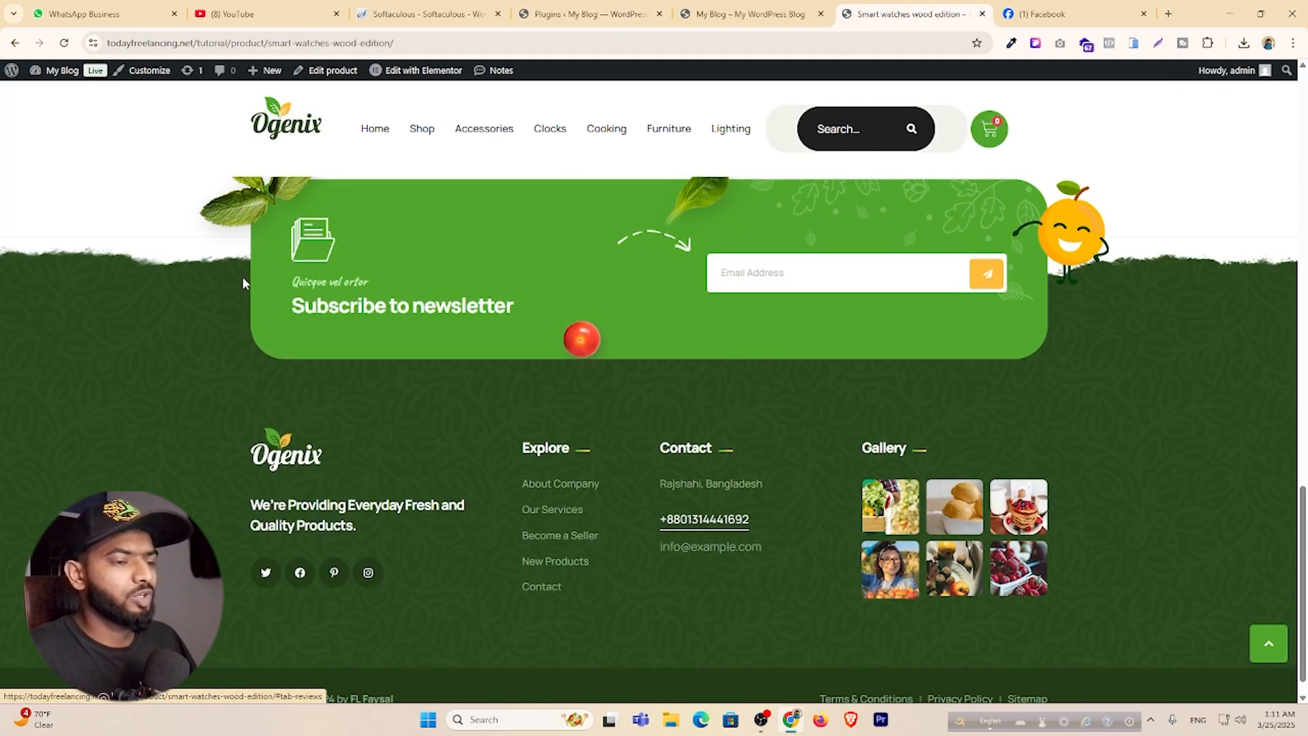
scroll(243, 279, "up", 15)
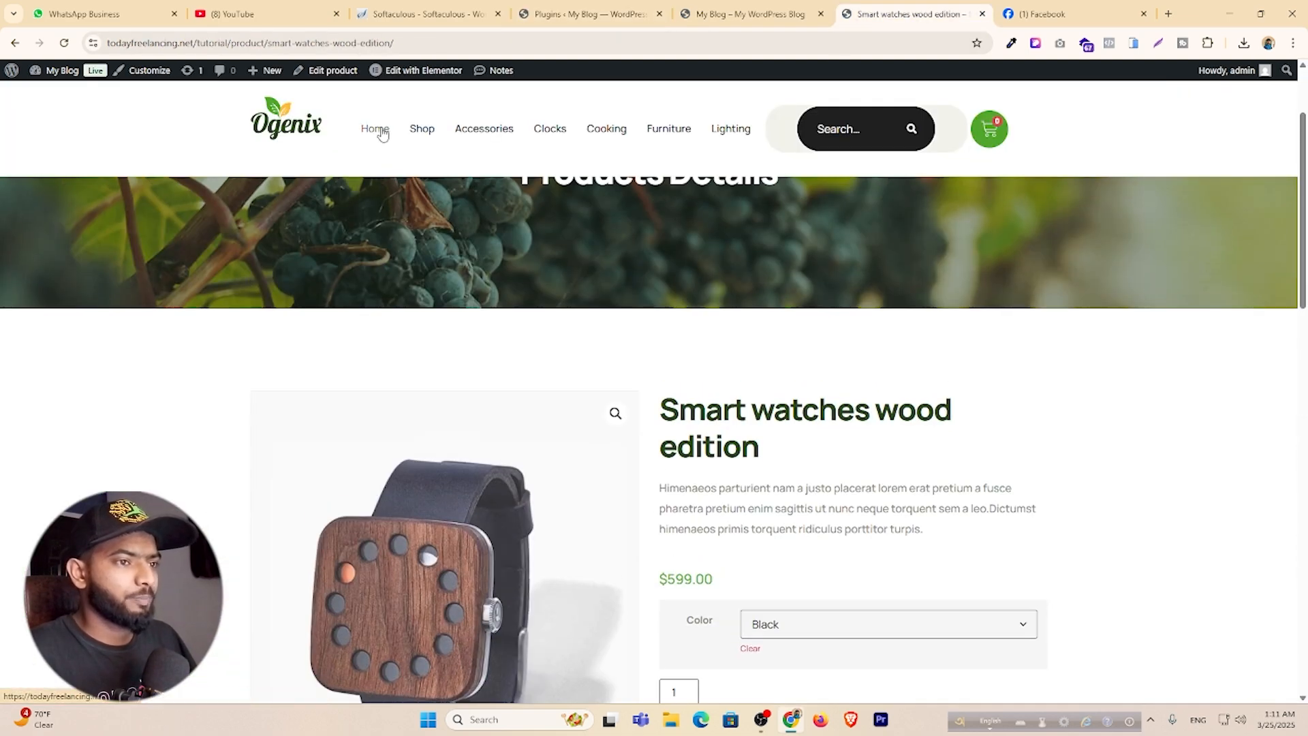
mouse_move(1230, 76)
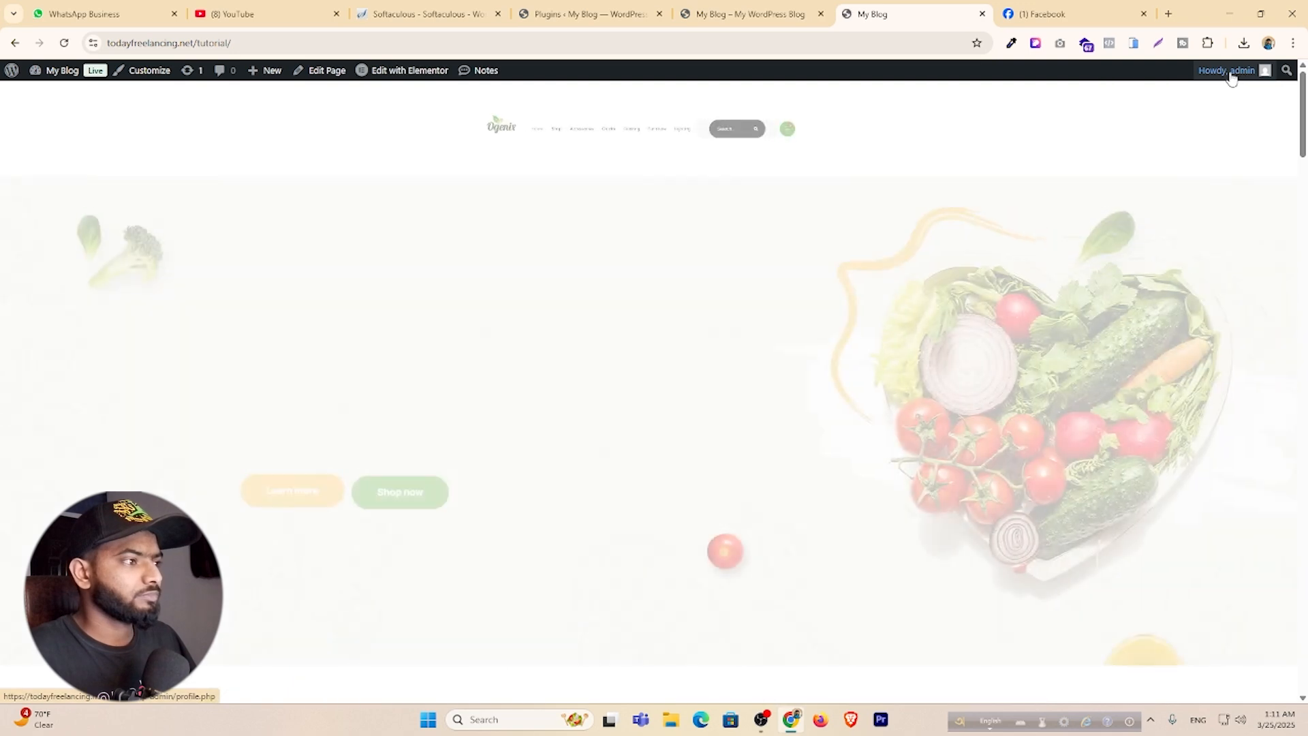
left_click(1180, 133)
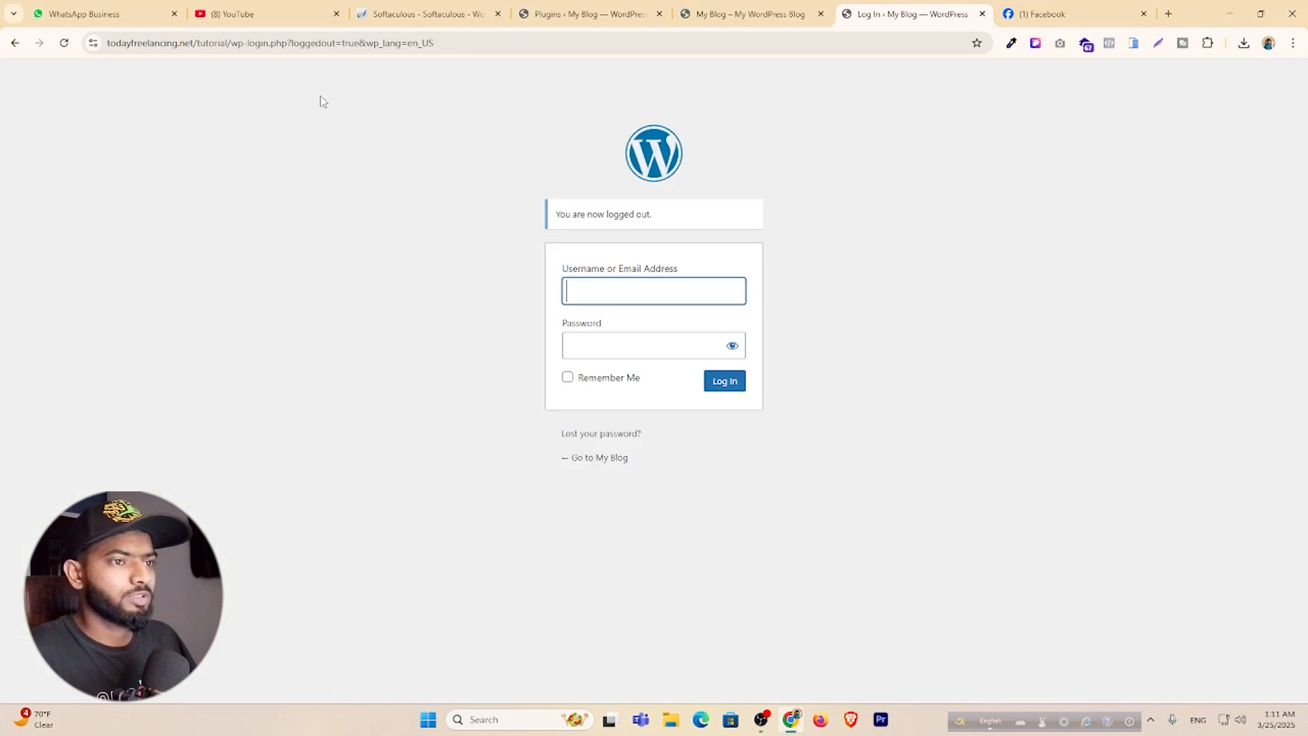
left_click(231, 43)
left_click_drag(260, 43, 534, 55)
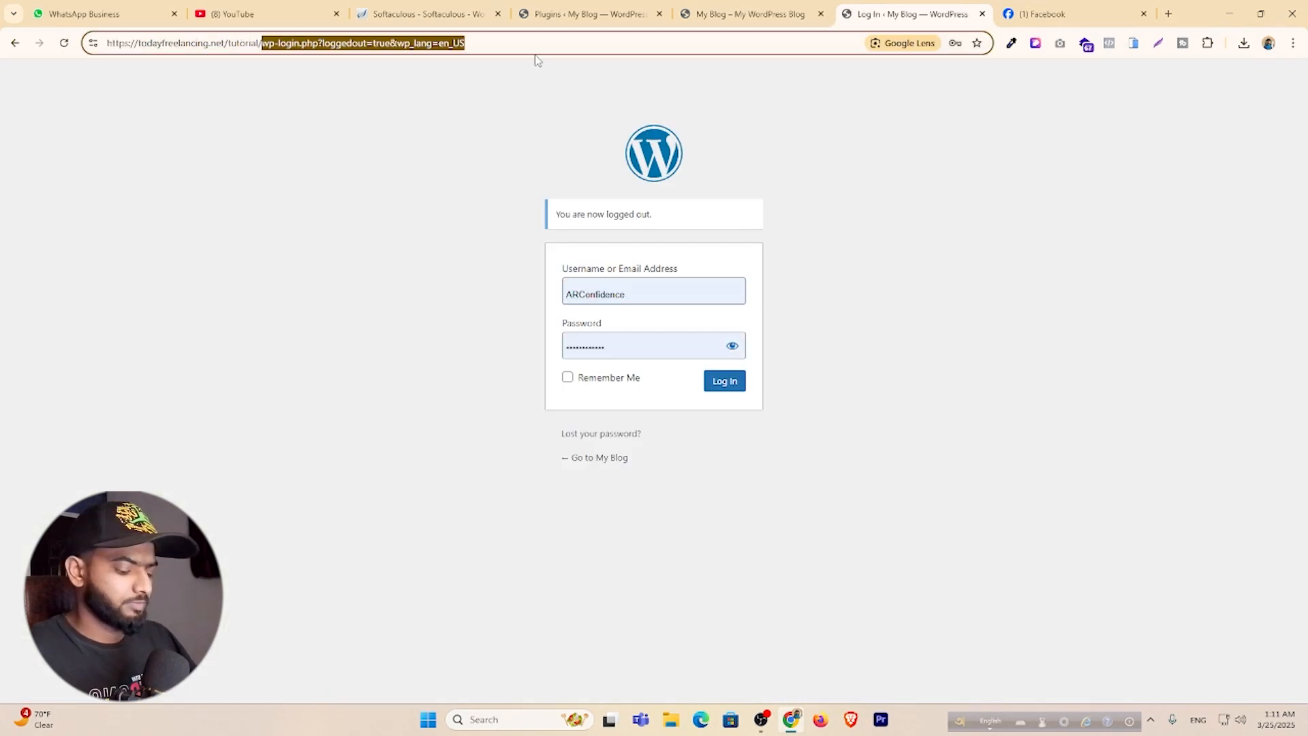
key("BackSpace")
key("Return")
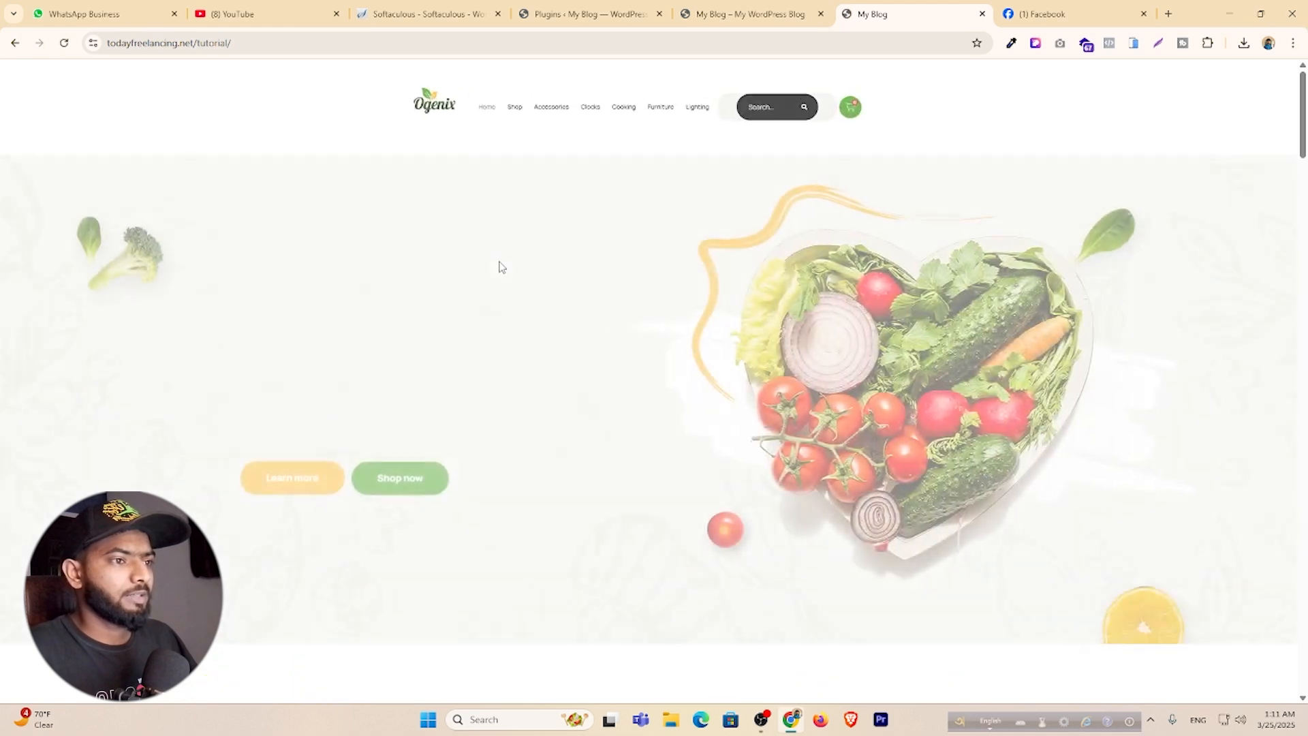
scroll(397, 269, "down", 1)
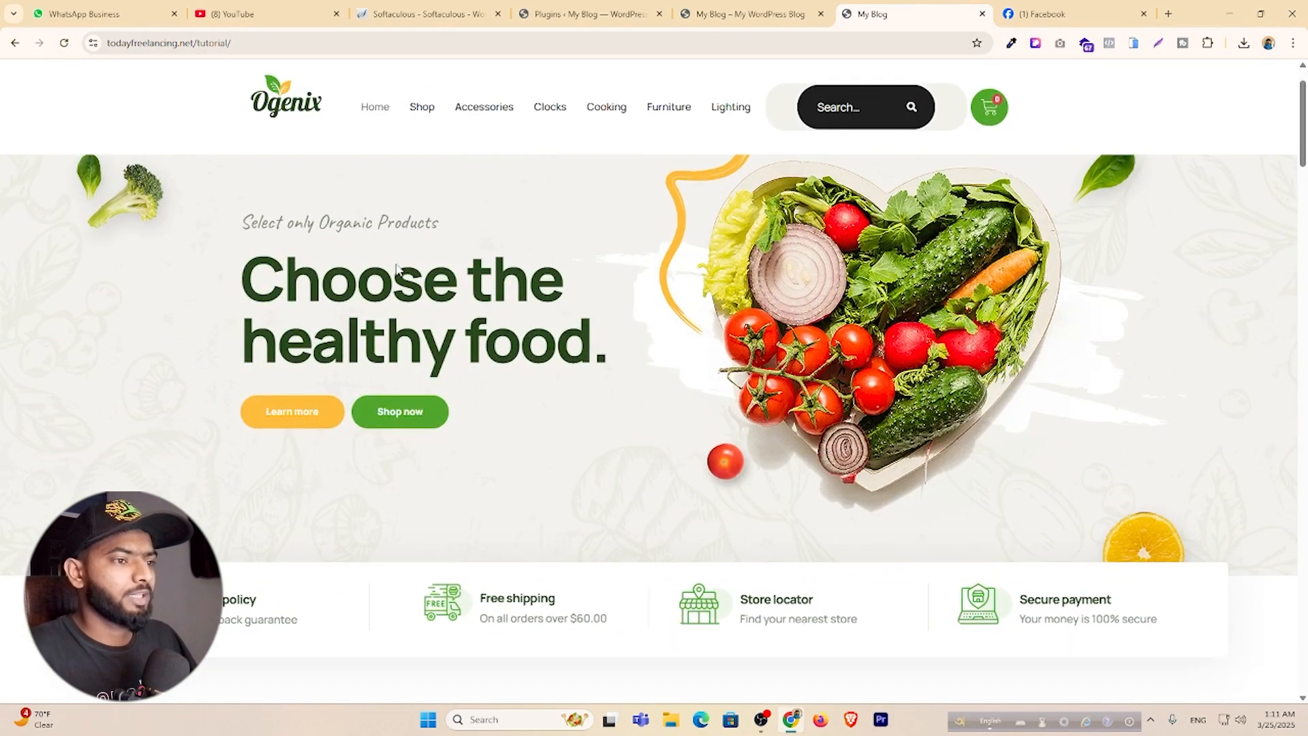
scroll(291, 308, "up", 1)
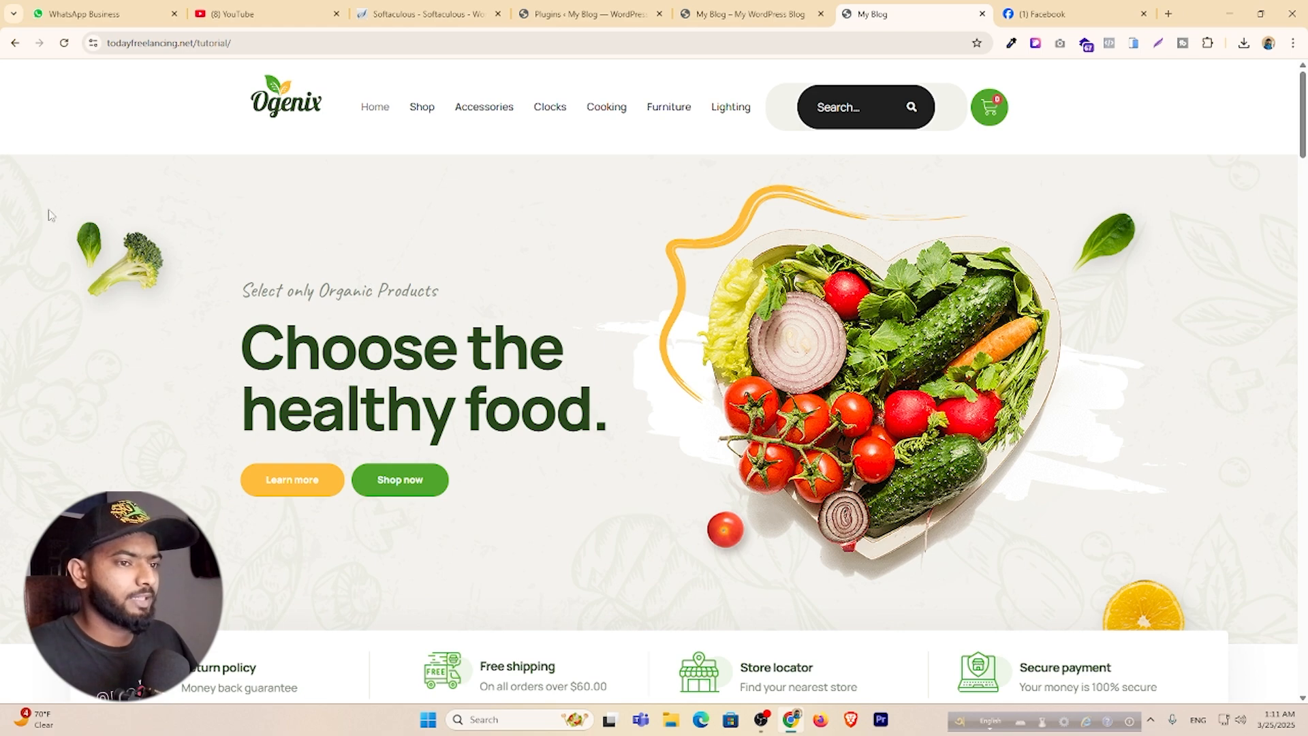
left_click_drag(49, 210, 625, 579)
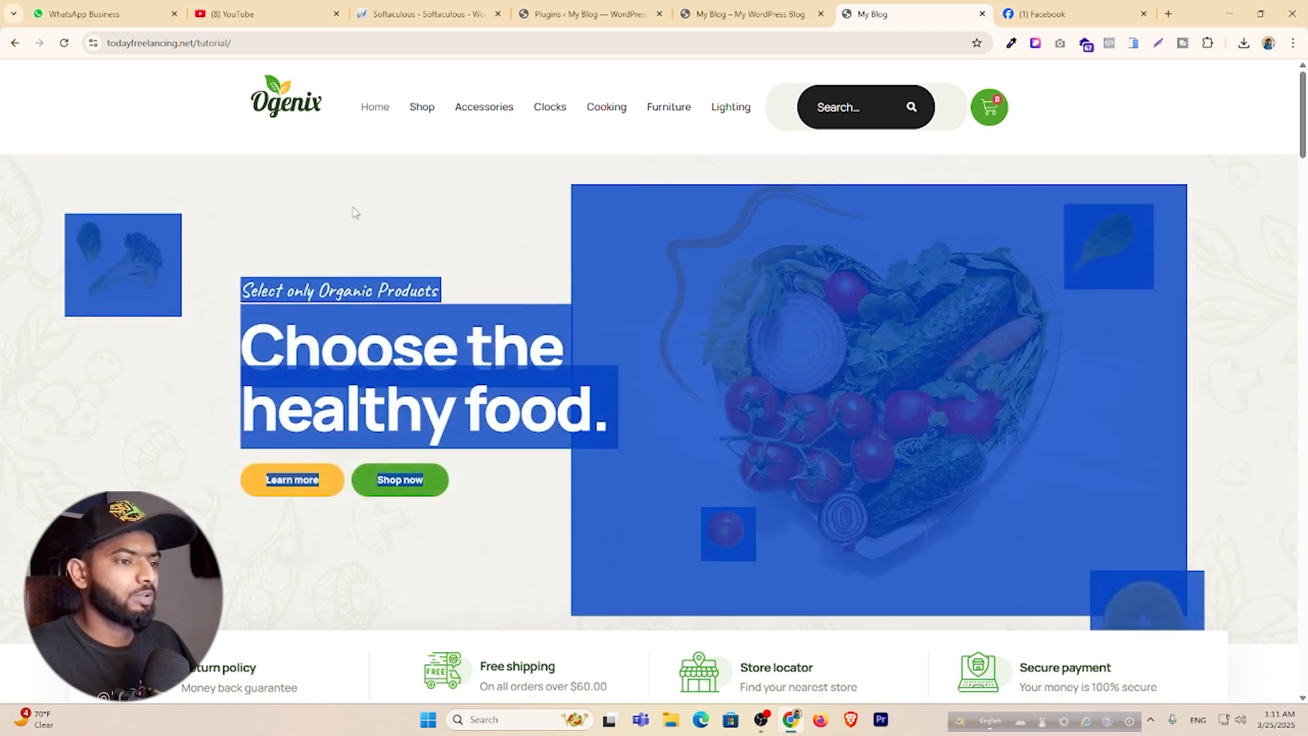
left_click(353, 208)
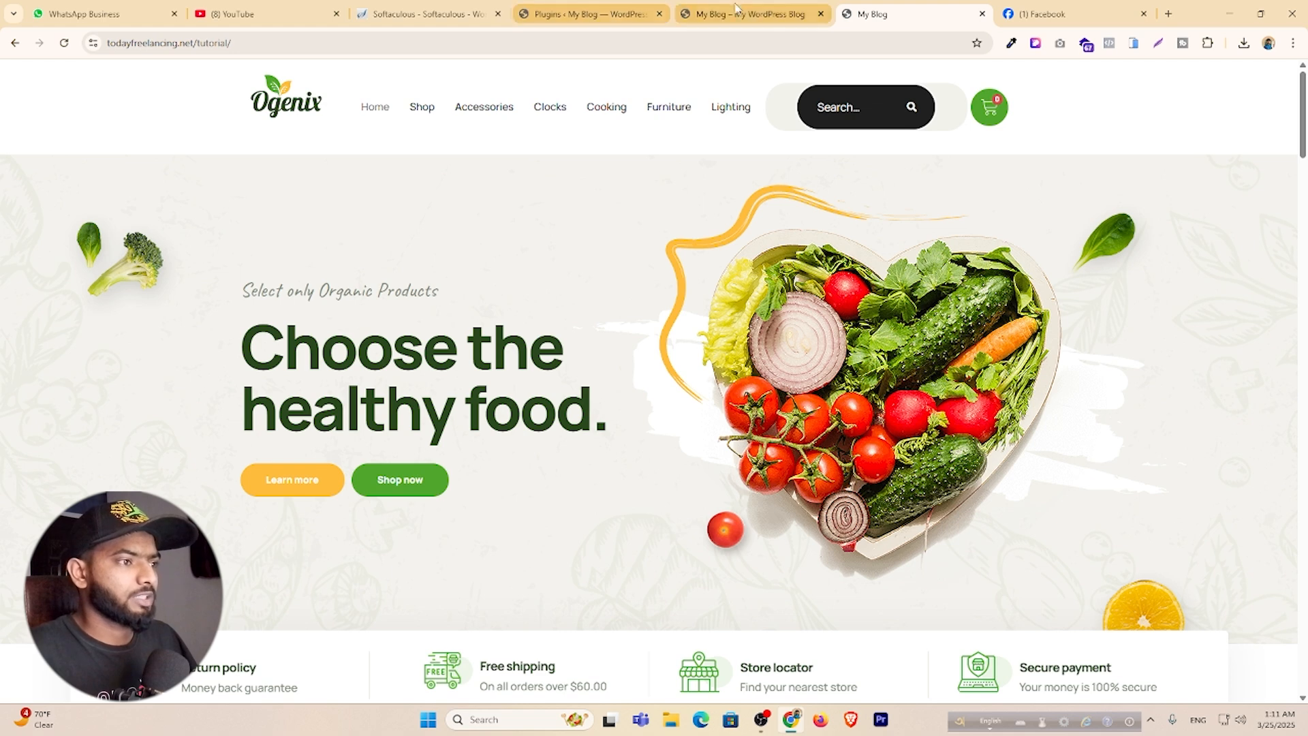
left_click(766, 14)
left_click(555, 15)
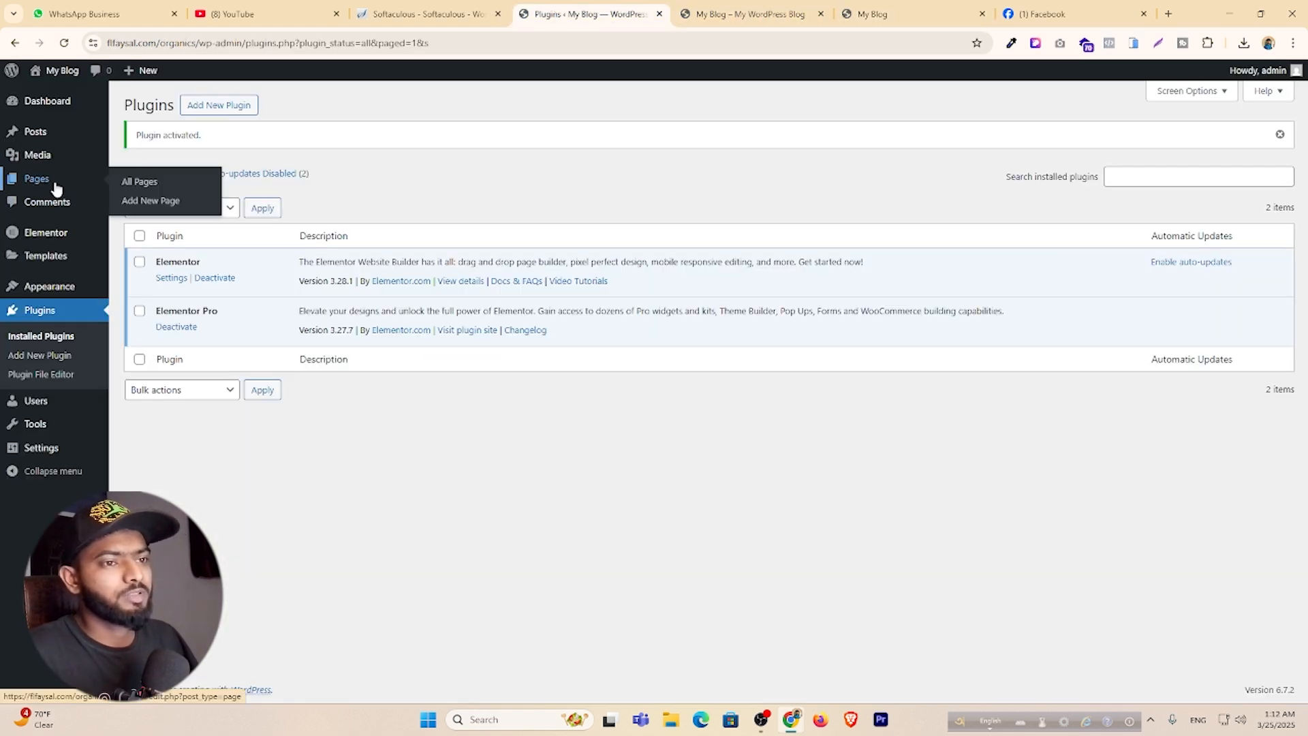
Create a new page titled 'Home' and publish it.
mouse_move(39, 181)
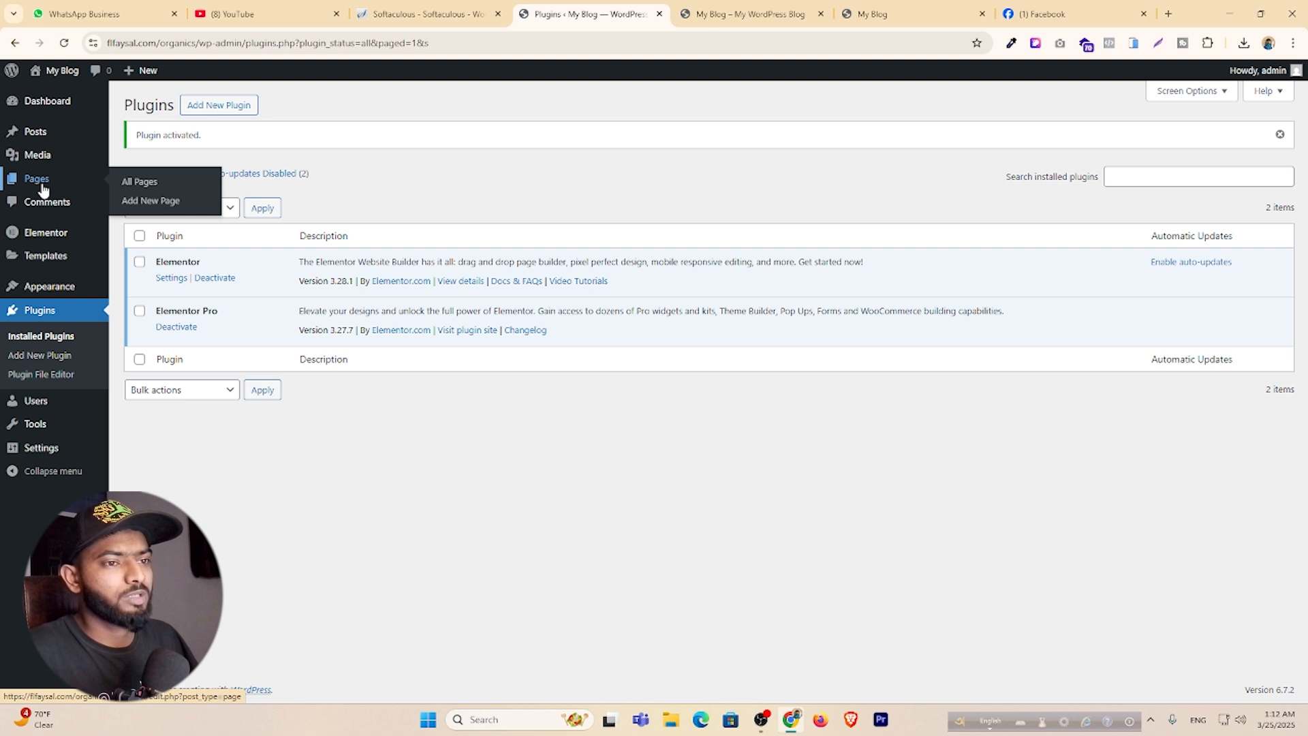
left_click(151, 202)
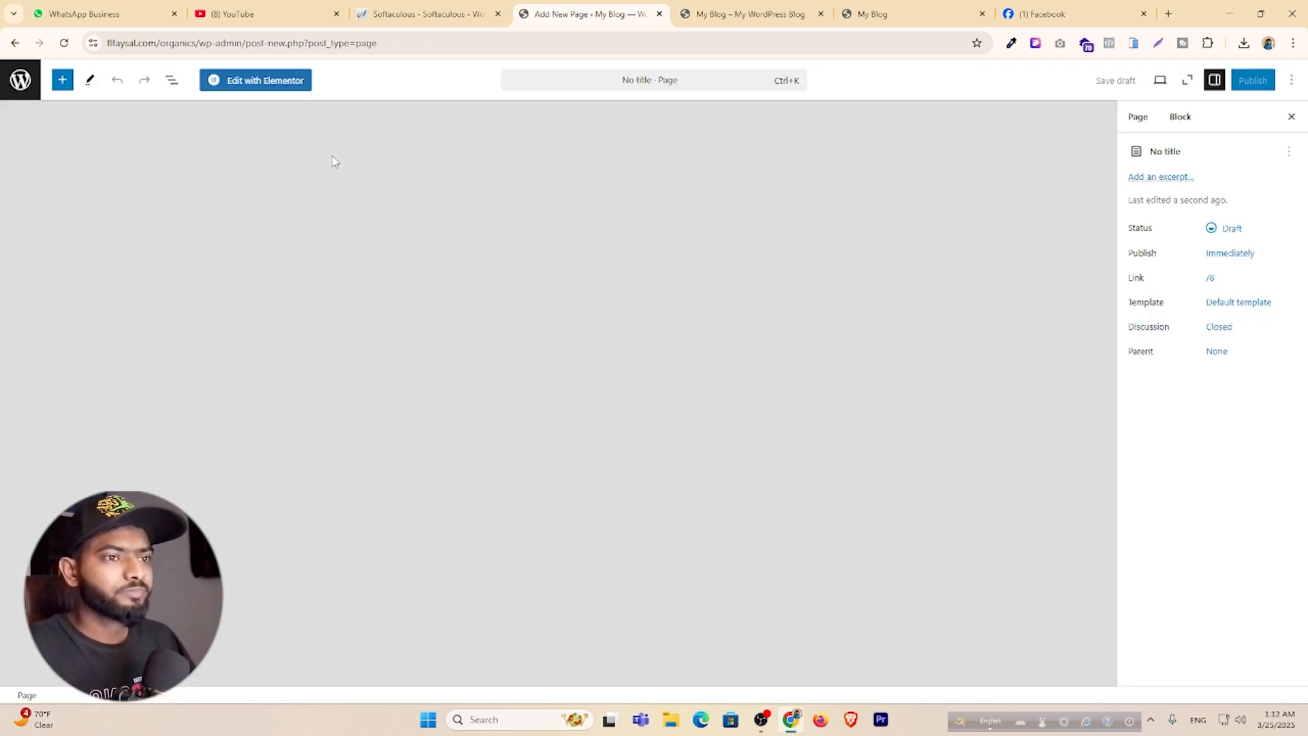
type("Home")
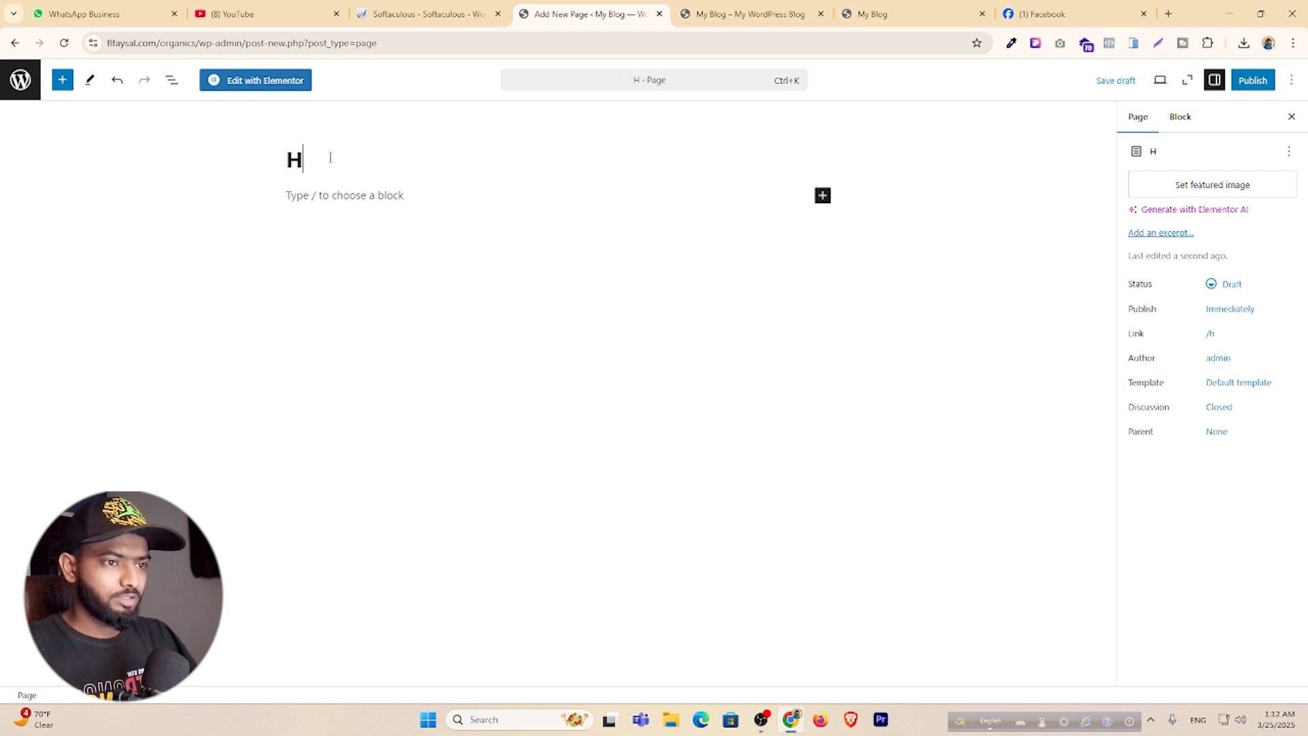
left_click(1248, 85)
left_click(1257, 84)
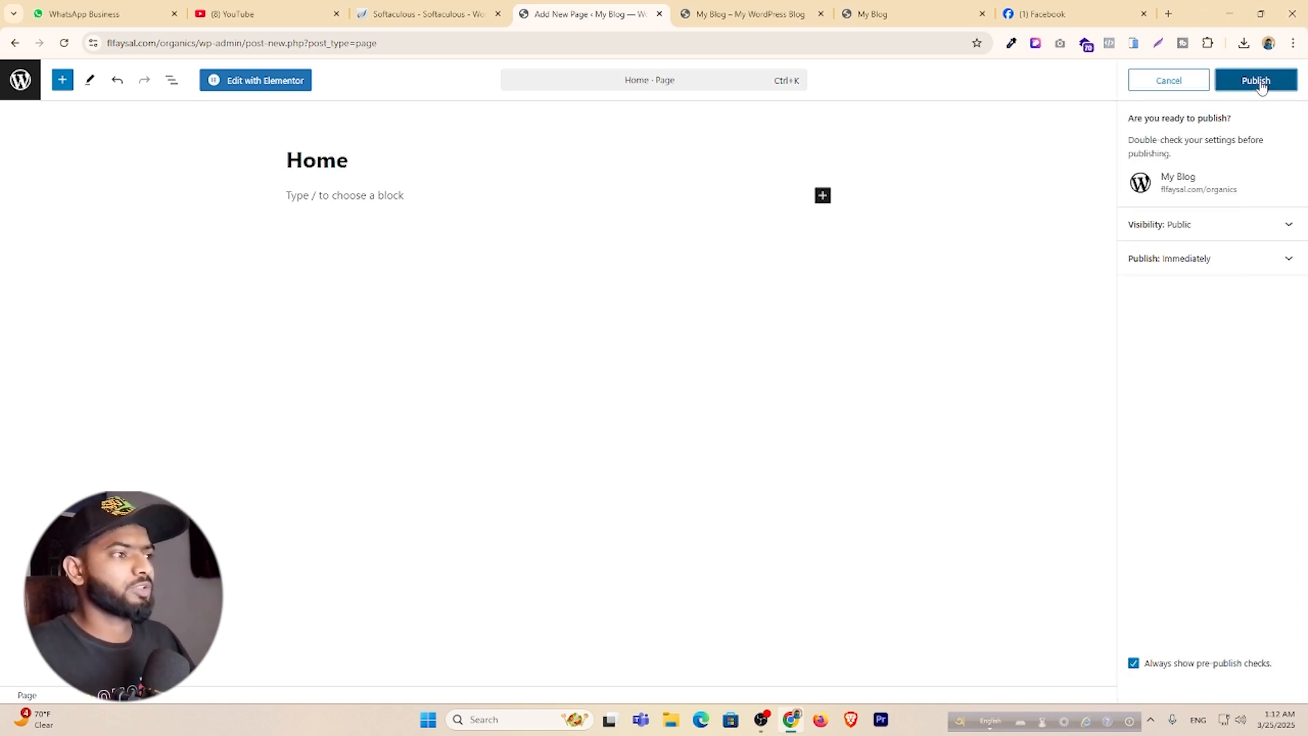
Open the Home page in Elementor, then return to the WordPress dashboard.
left_click(257, 85)
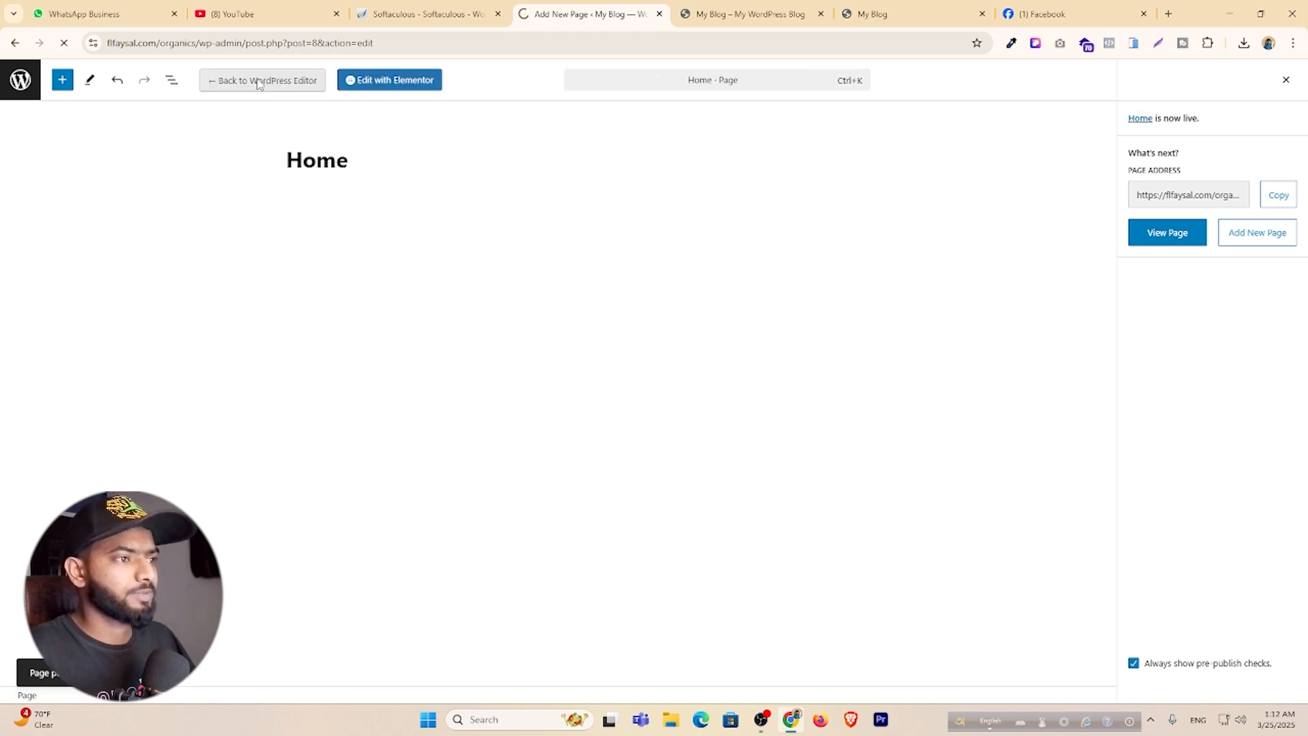
left_click(746, 13)
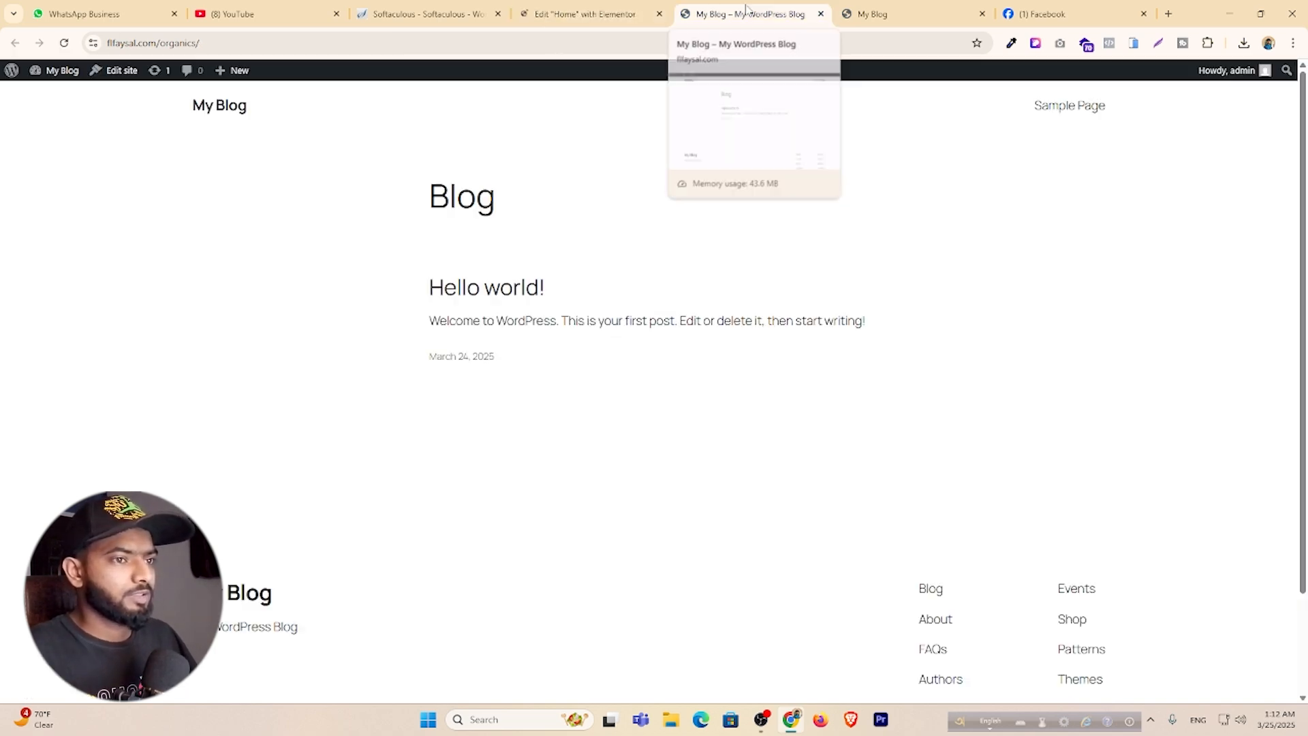
left_click(52, 93)
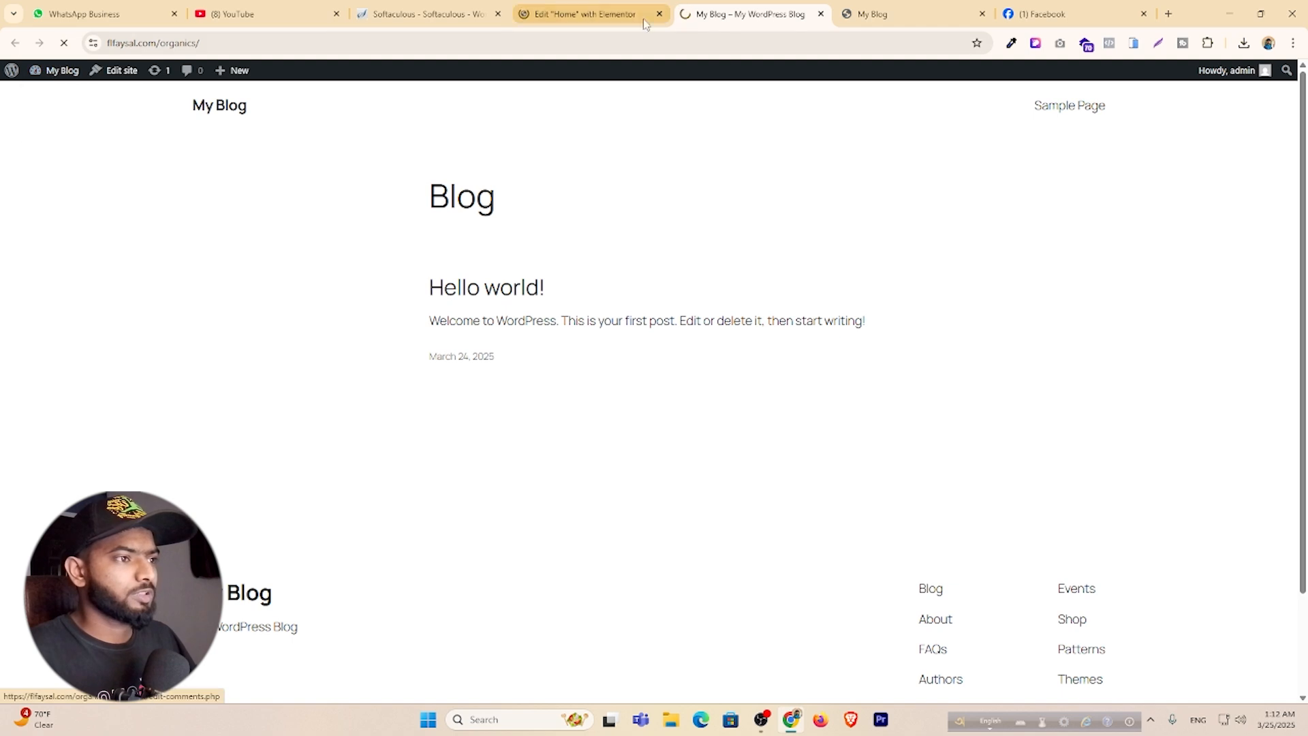
Switch the Home page to the blank canvas layout in Elementor and publish it.
left_click_drag(647, 15, 534, 15)
left_click(727, 15)
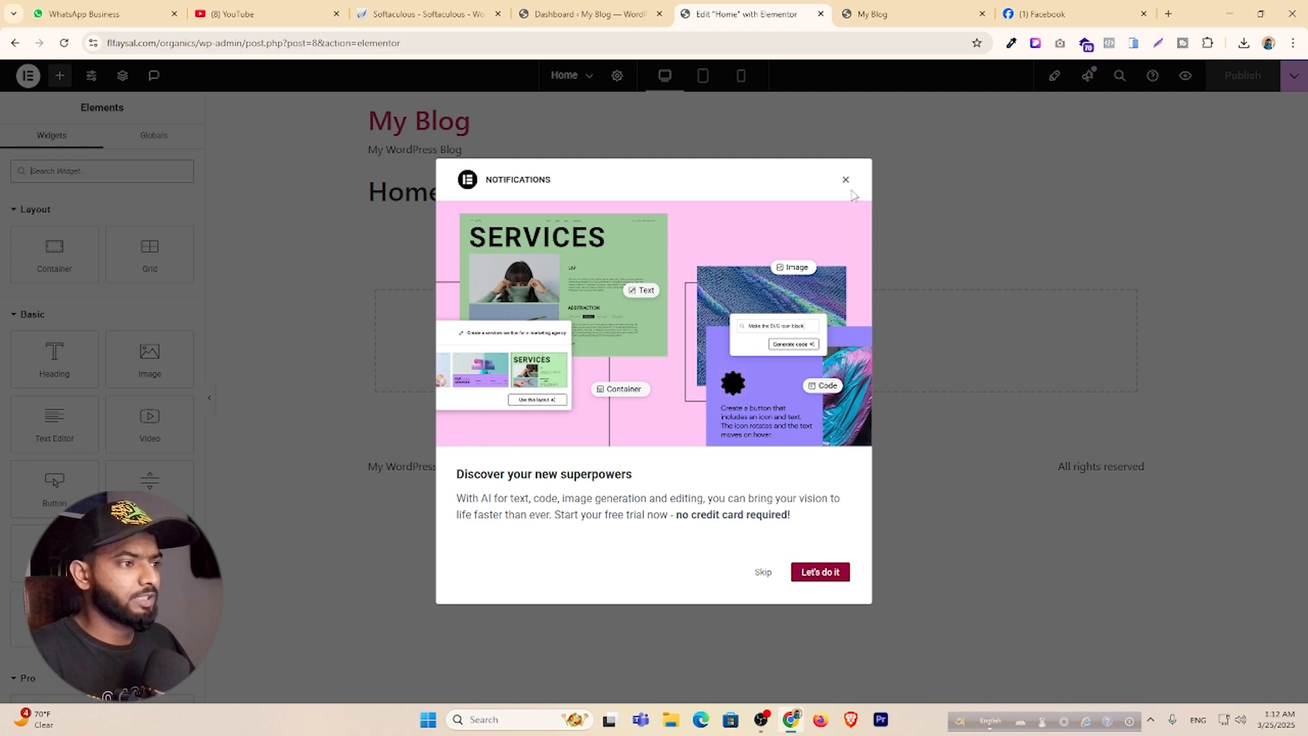
left_click(845, 182)
left_click(617, 75)
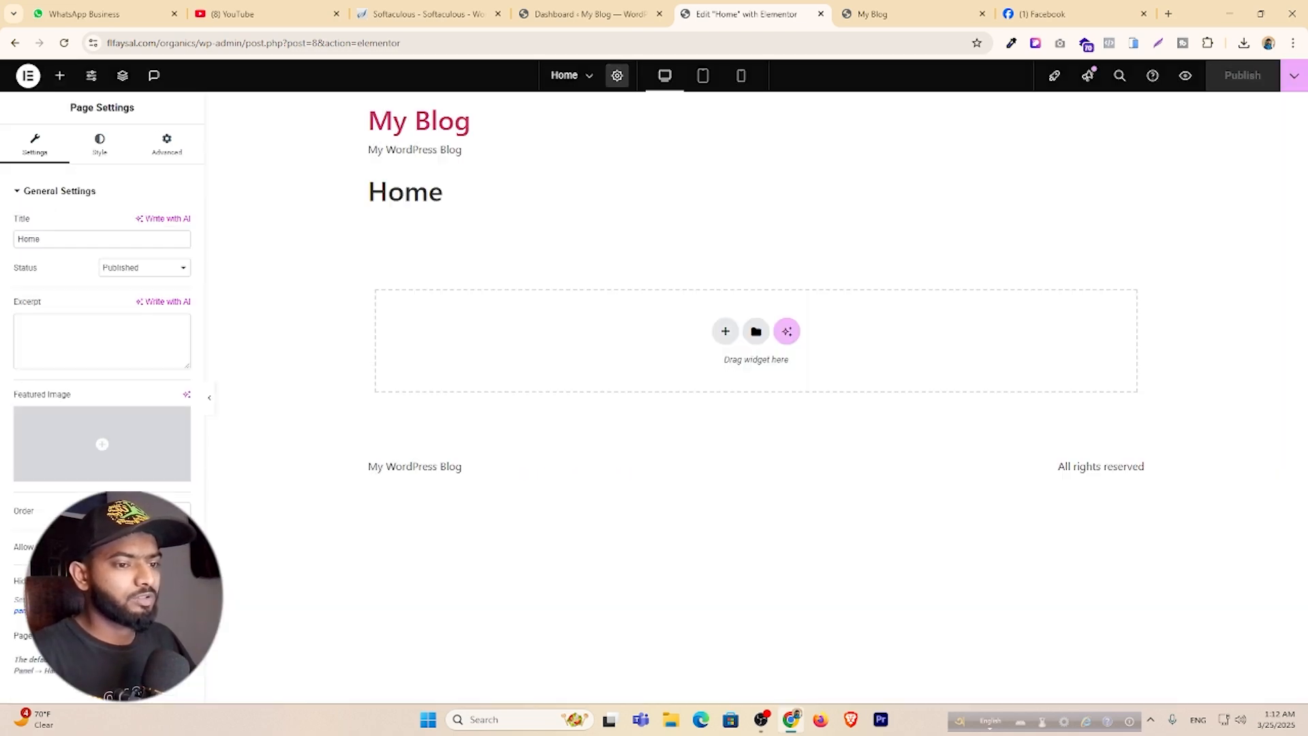
left_click(139, 662)
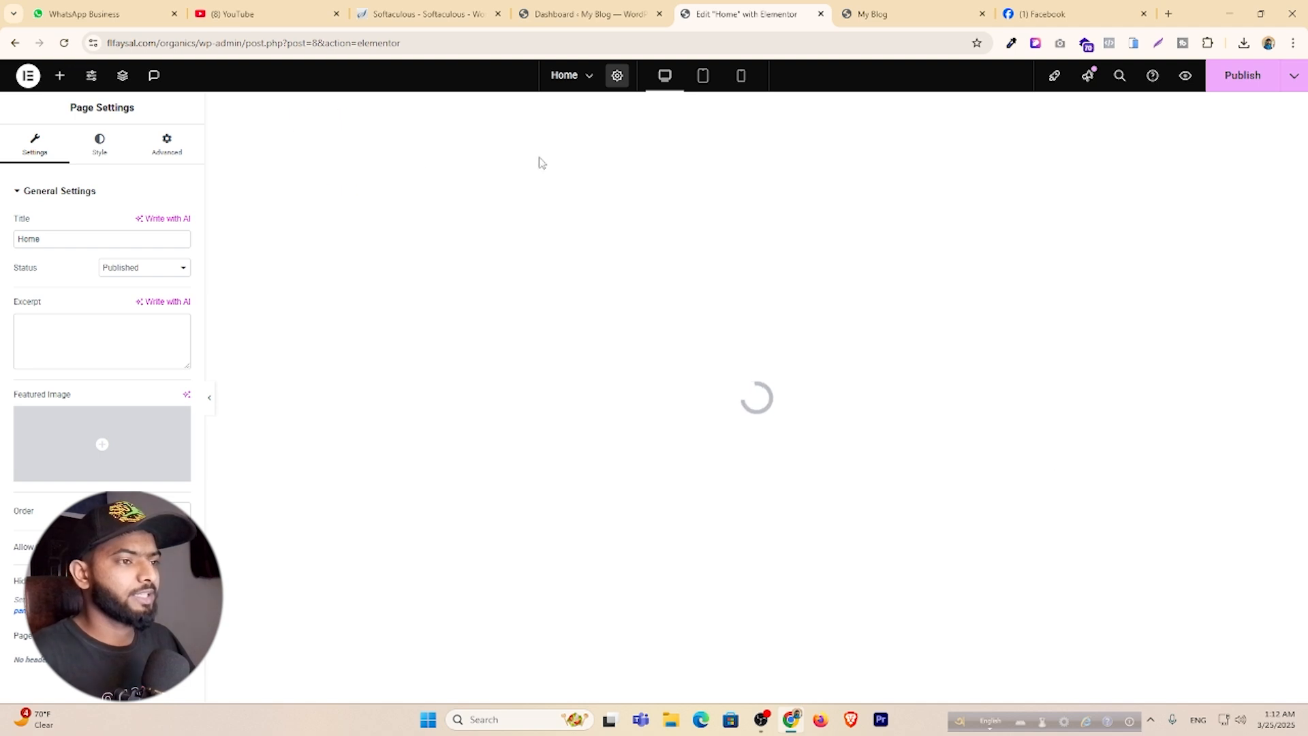
left_click(1241, 83)
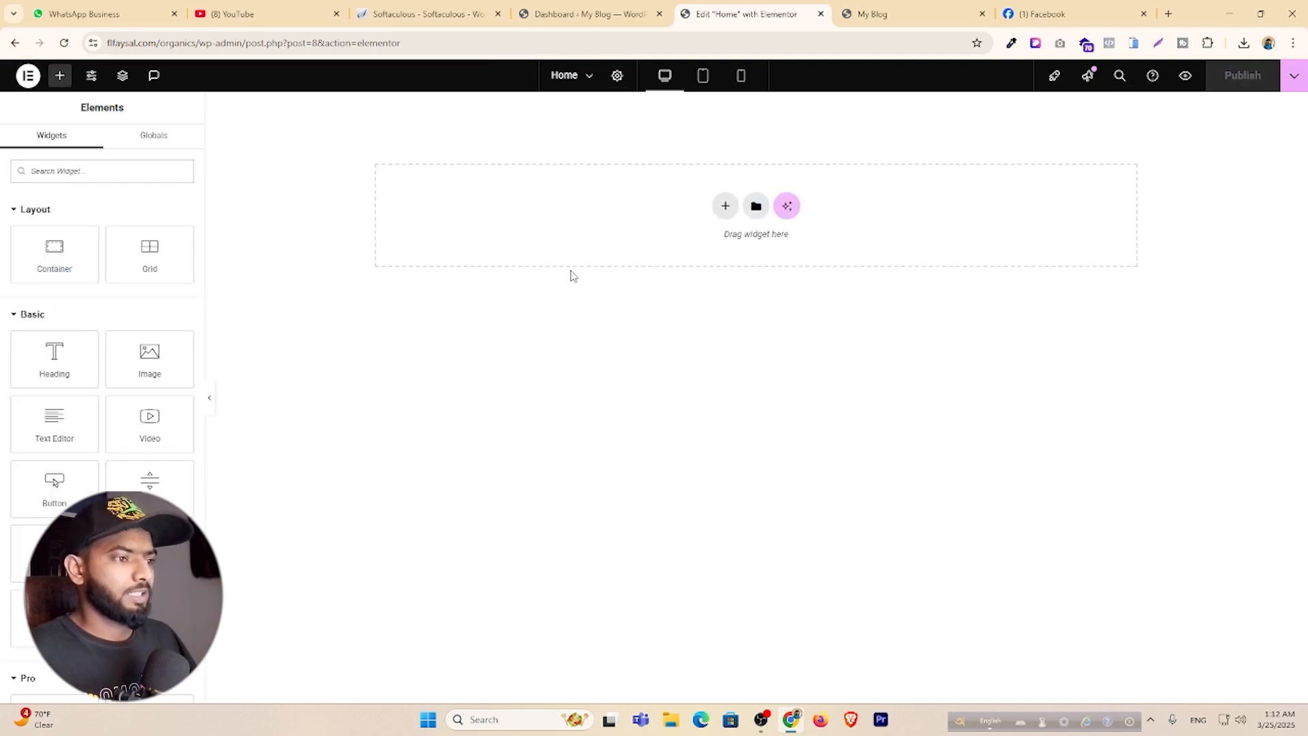
Add a single-column Flexbox container and search the widgets for 'sli'.
left_click(726, 208)
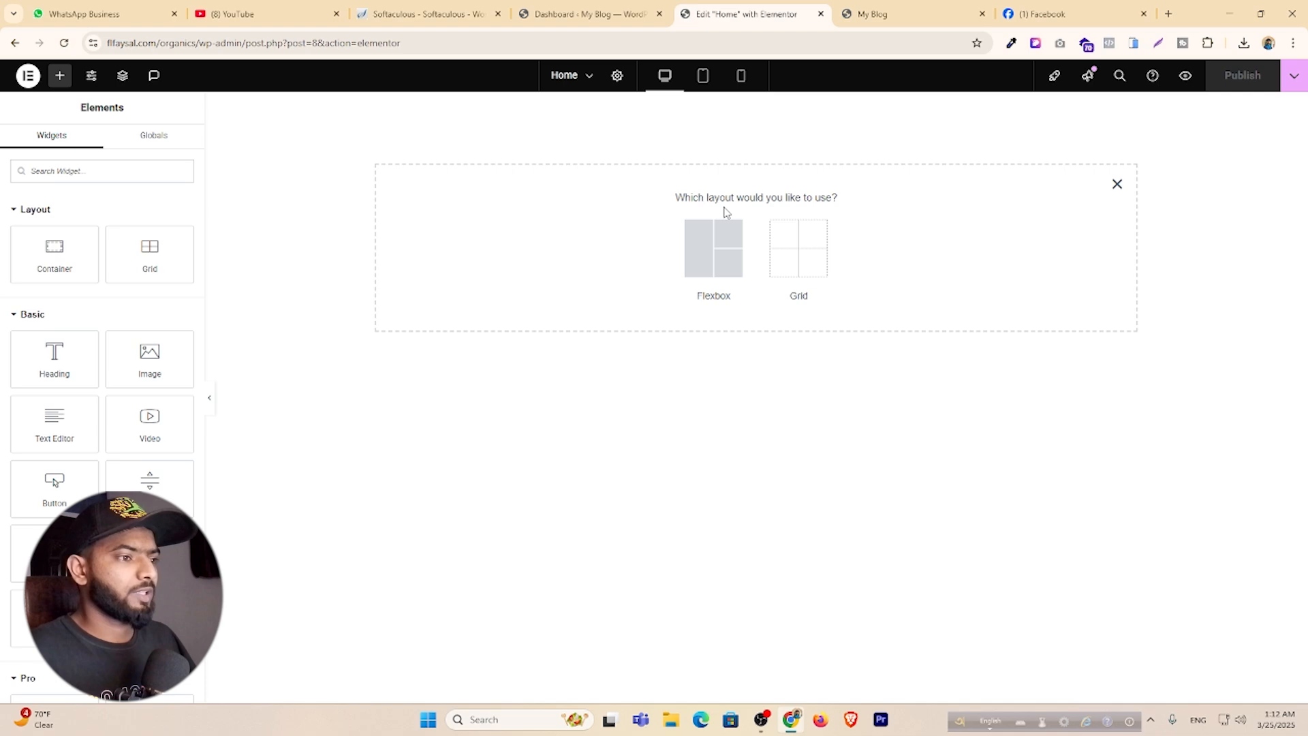
left_click(702, 253)
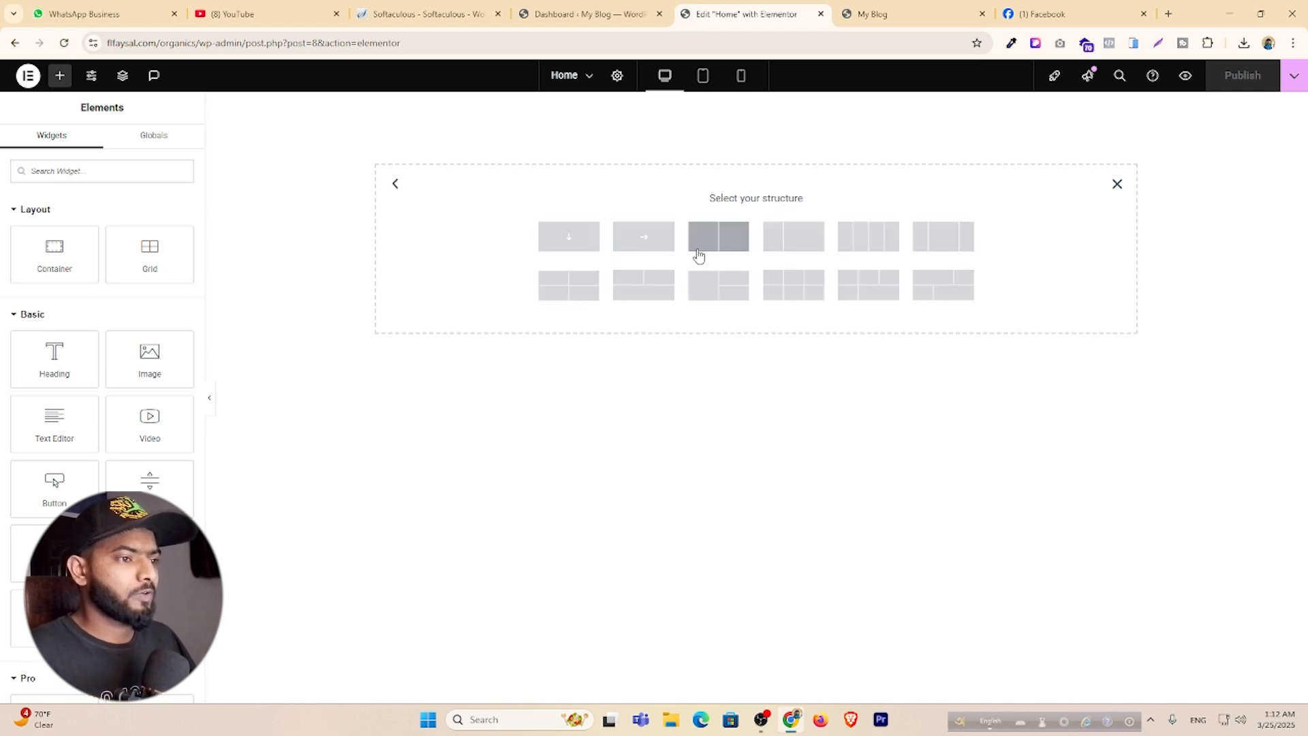
left_click(564, 246)
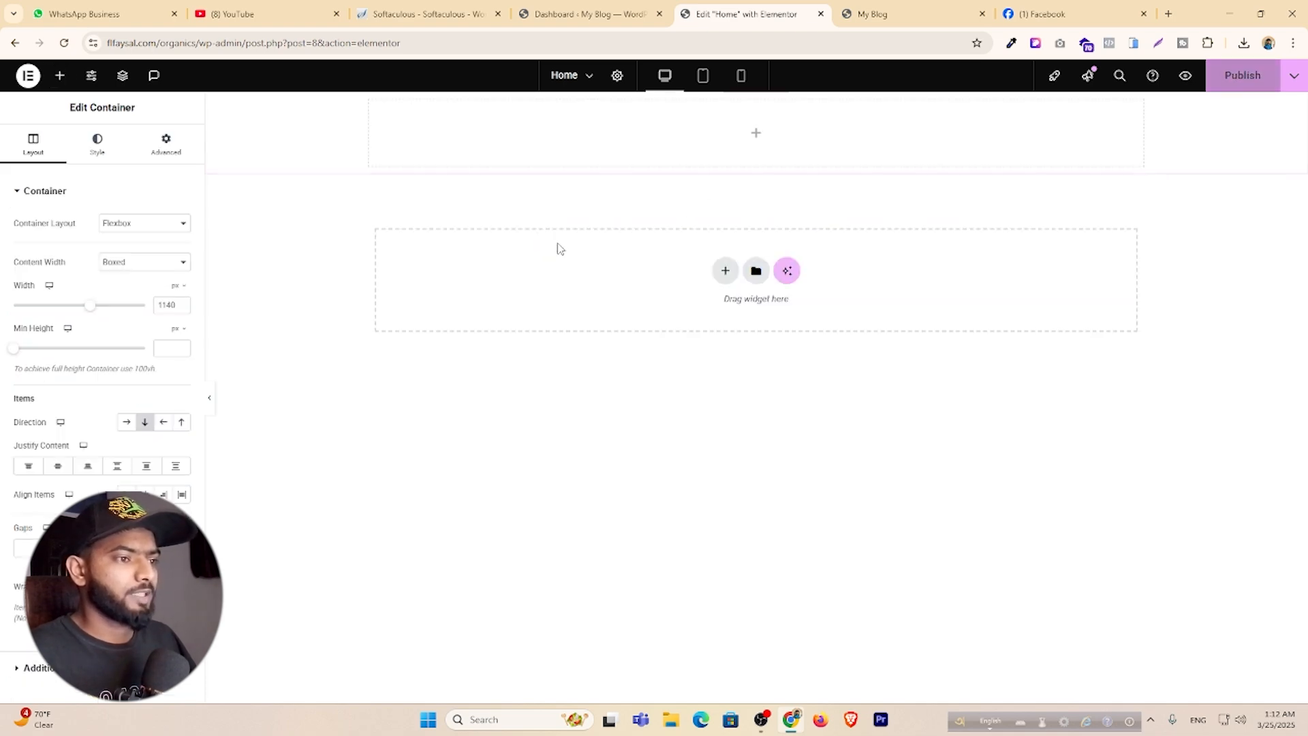
left_click(757, 136)
left_click(876, 22)
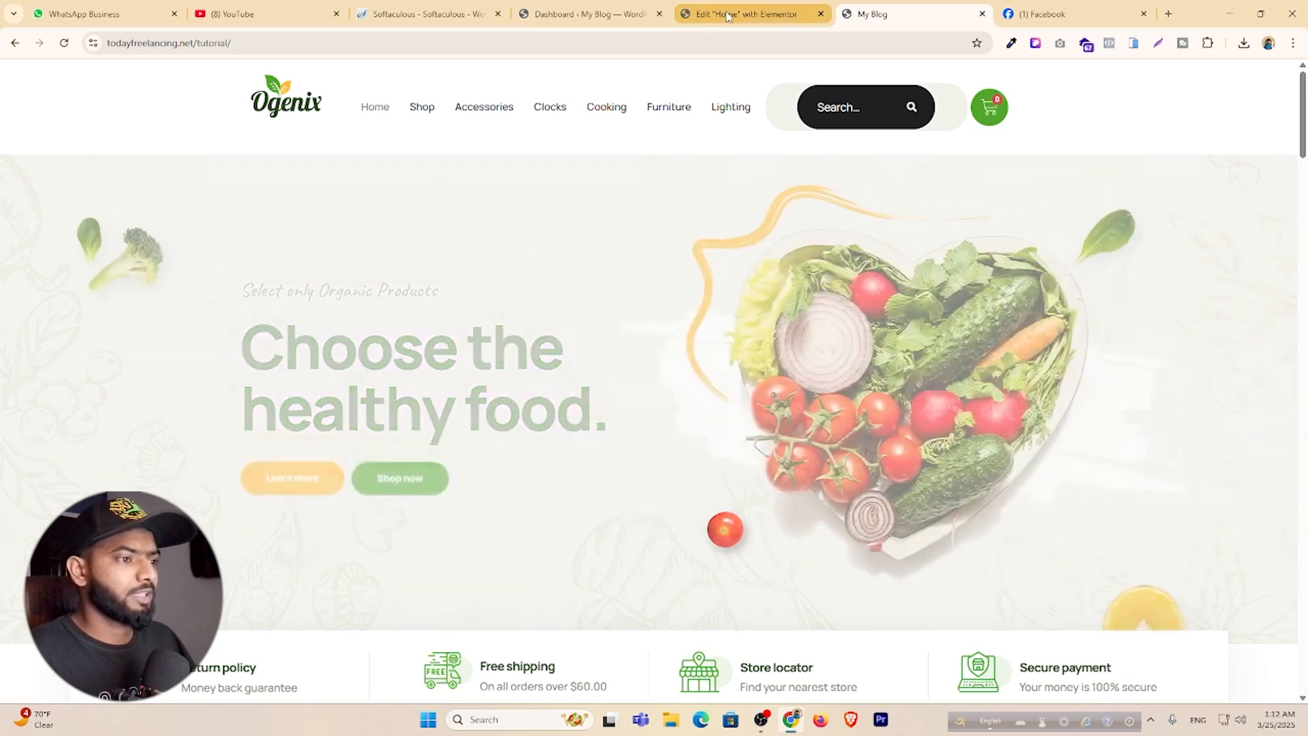
left_click(749, 14)
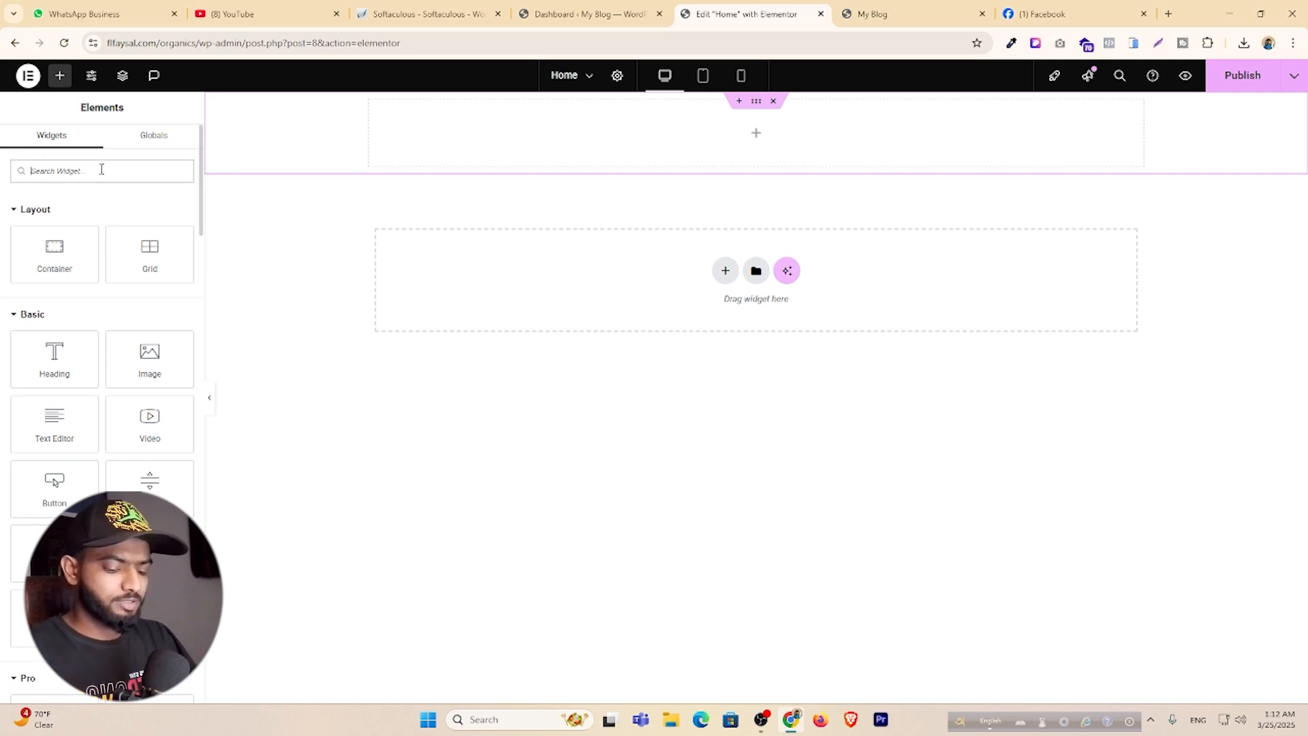
type("sli")
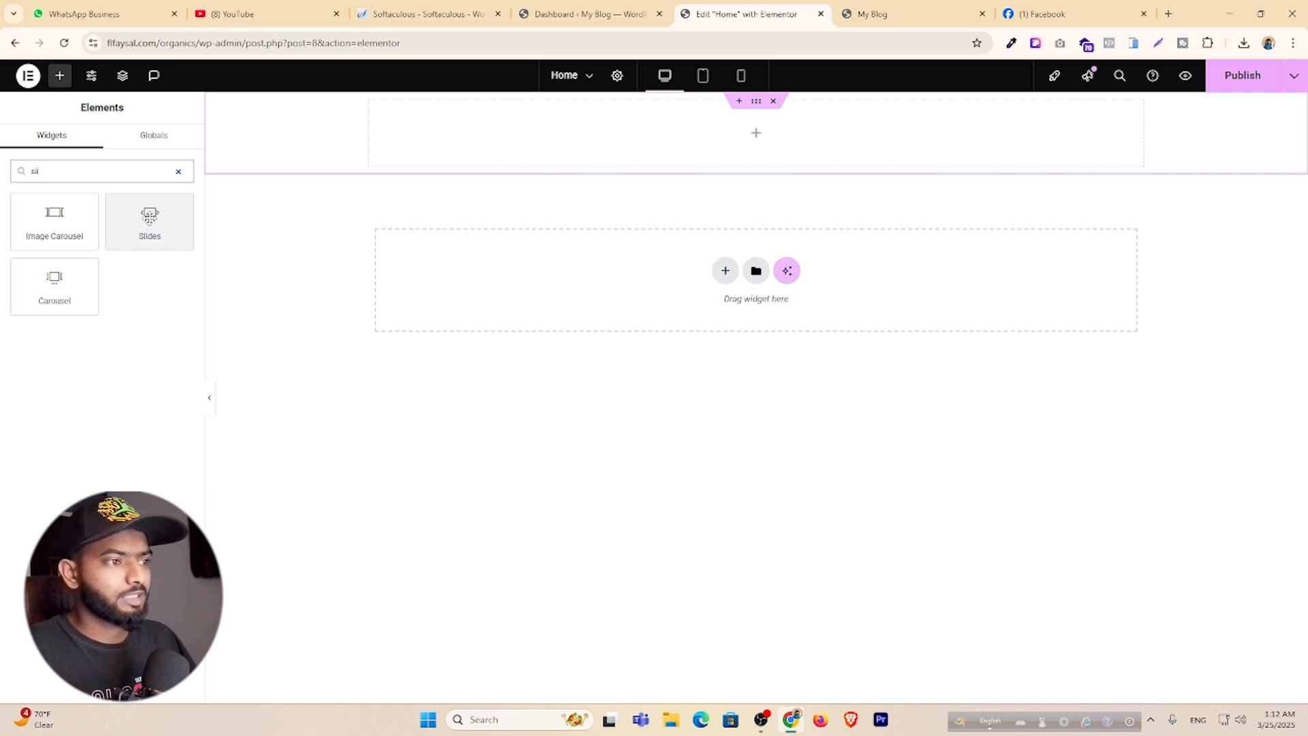
Drop a Slides widget into the empty top container, searching 'slid' in the widget list.
left_click_drag(150, 217, 756, 134)
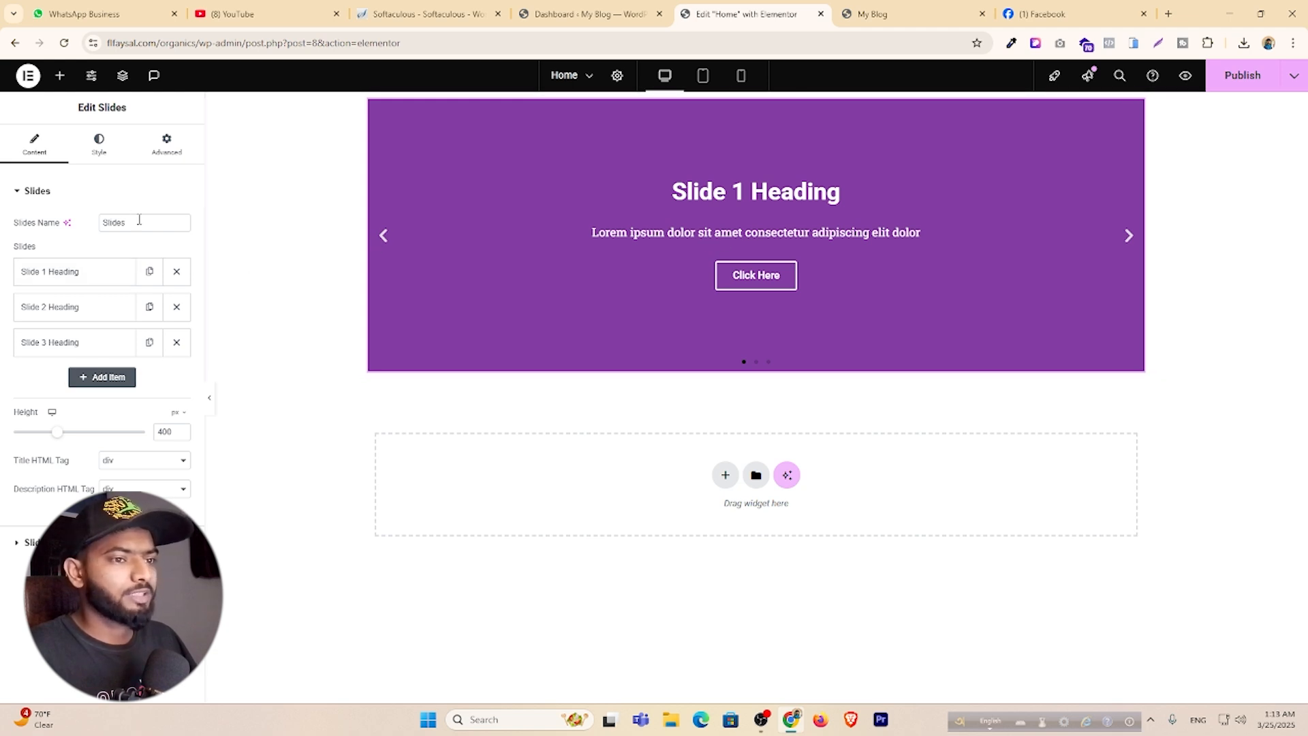
left_click(61, 77)
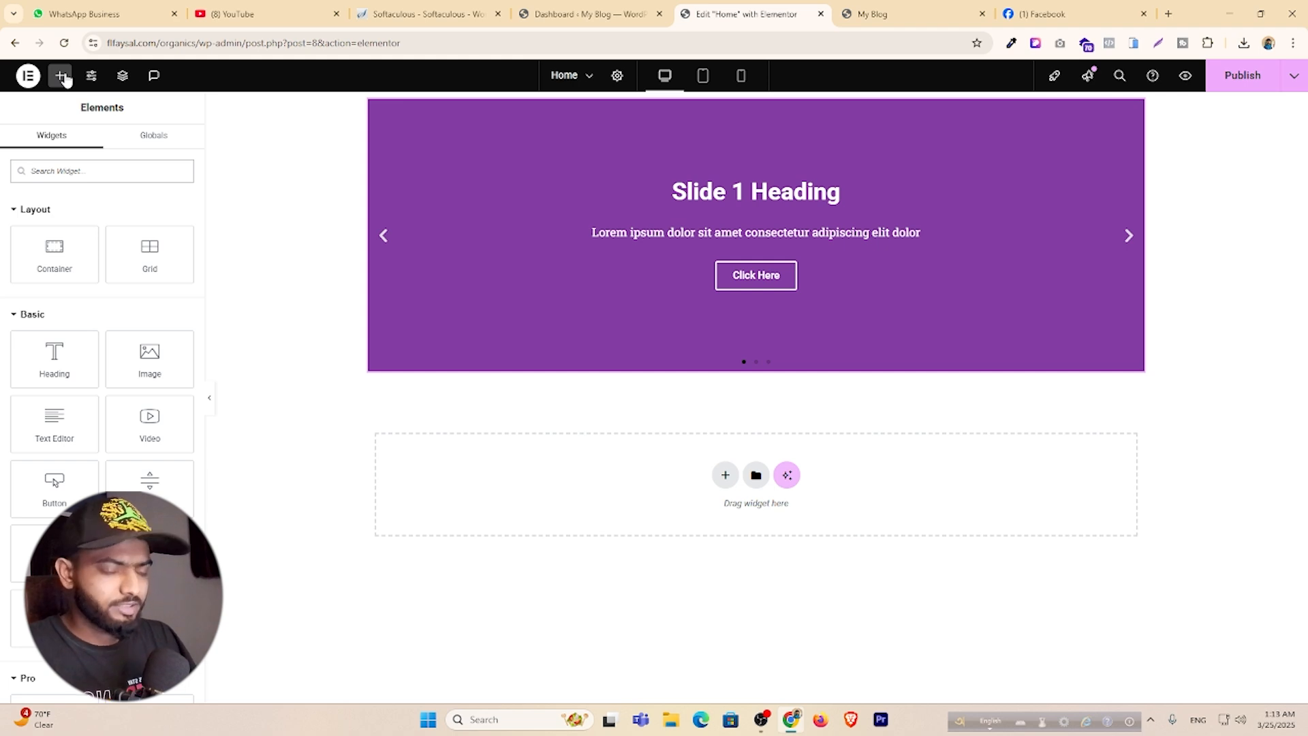
type("slid")
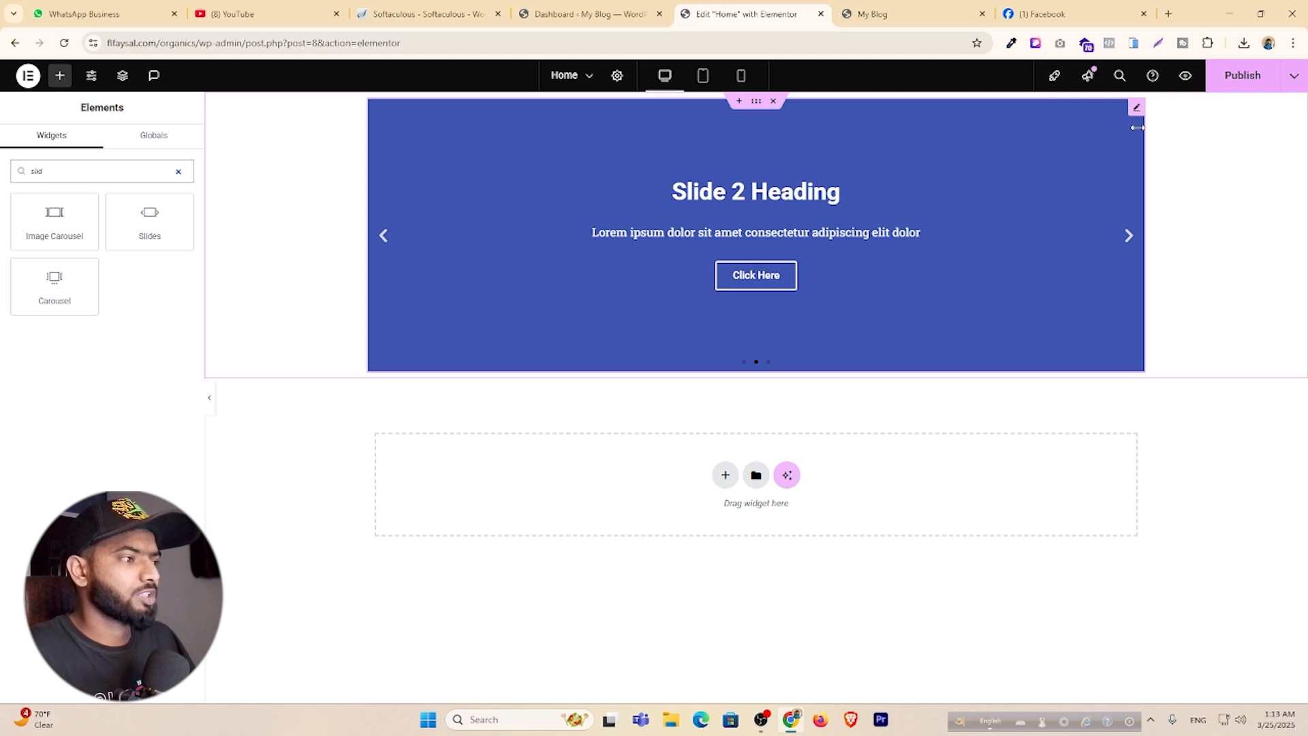
Delete Slide 2 and Slide 3 so only Slide 1 remains, and expand it.
left_click(607, 245)
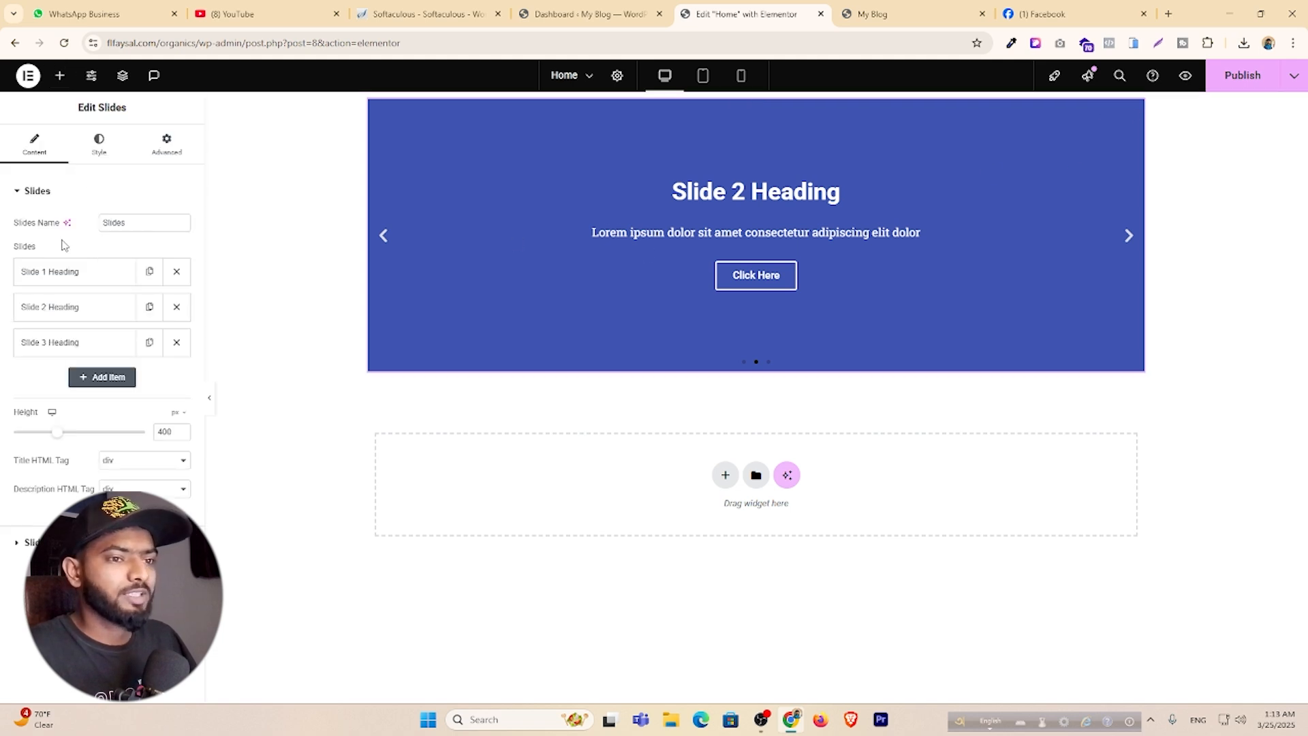
left_click(178, 309)
left_click(176, 307)
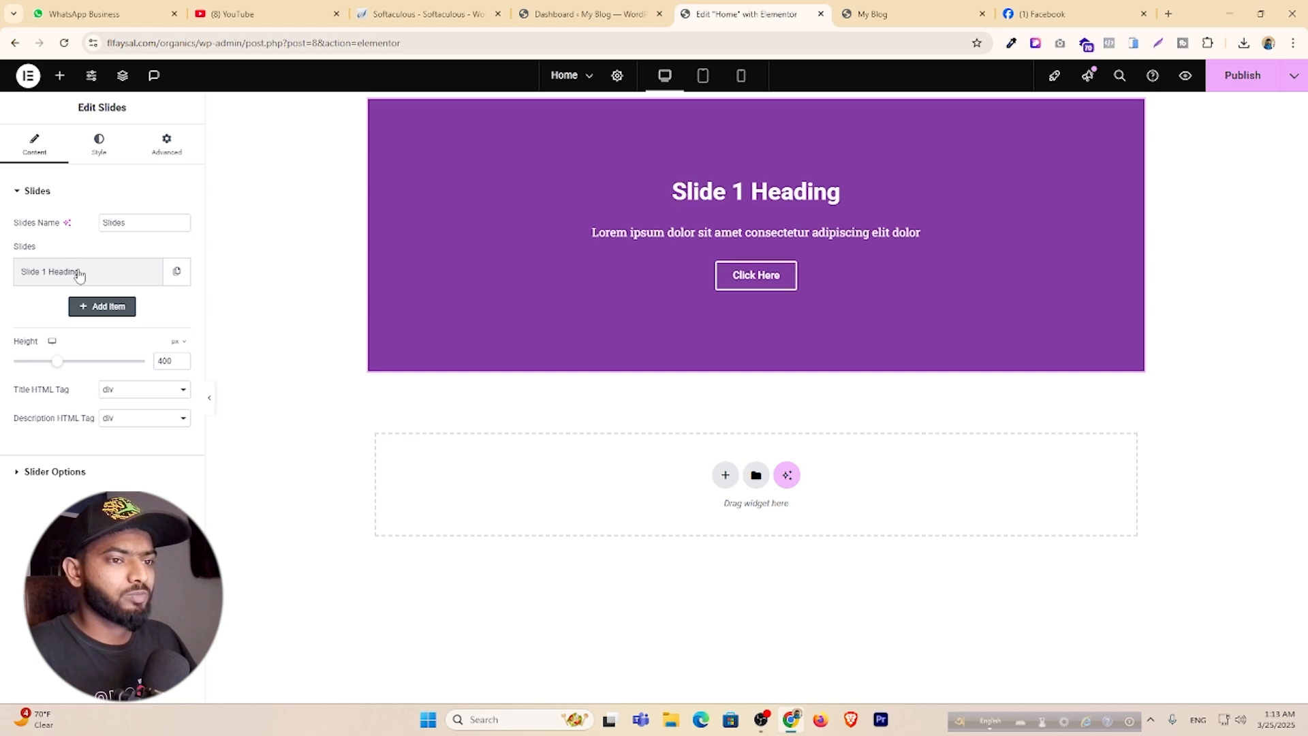
left_click(80, 276)
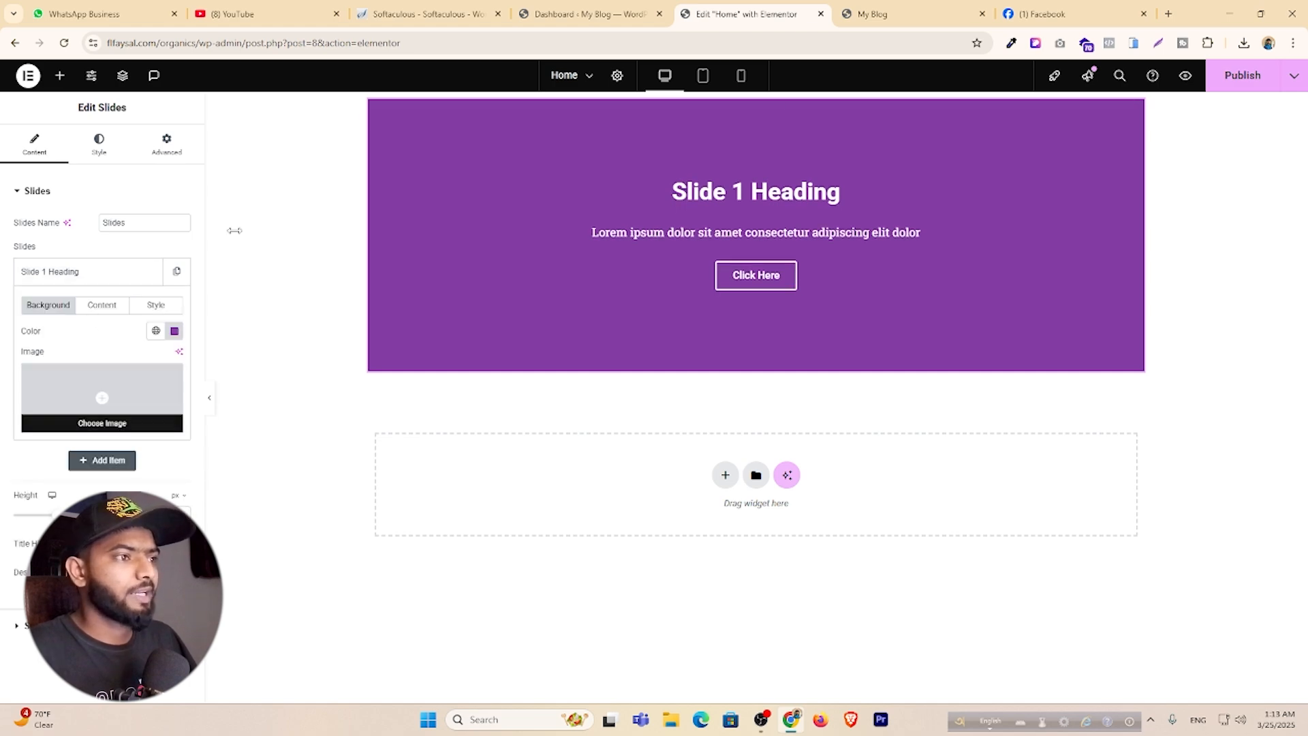
Save the live homepage's hero vegetable image to the computer as image-13.
key("ctrl+Tab")
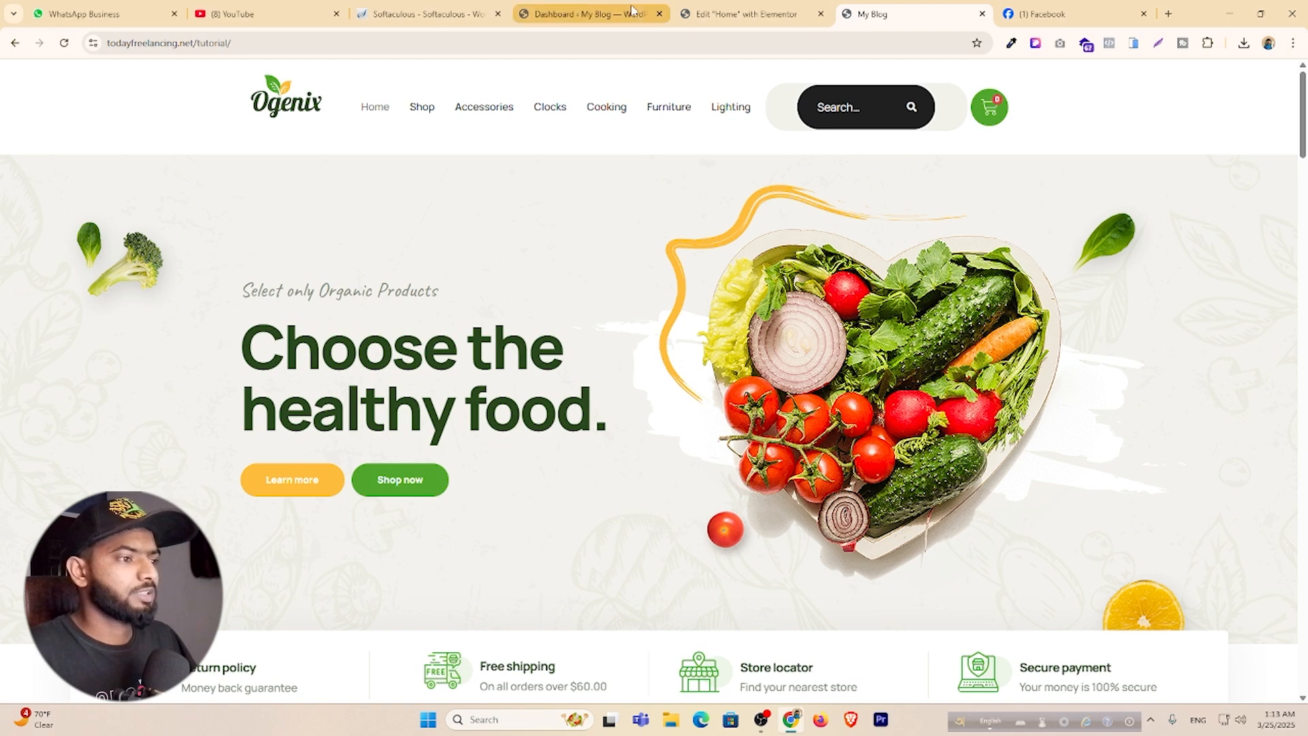
right_click(811, 300)
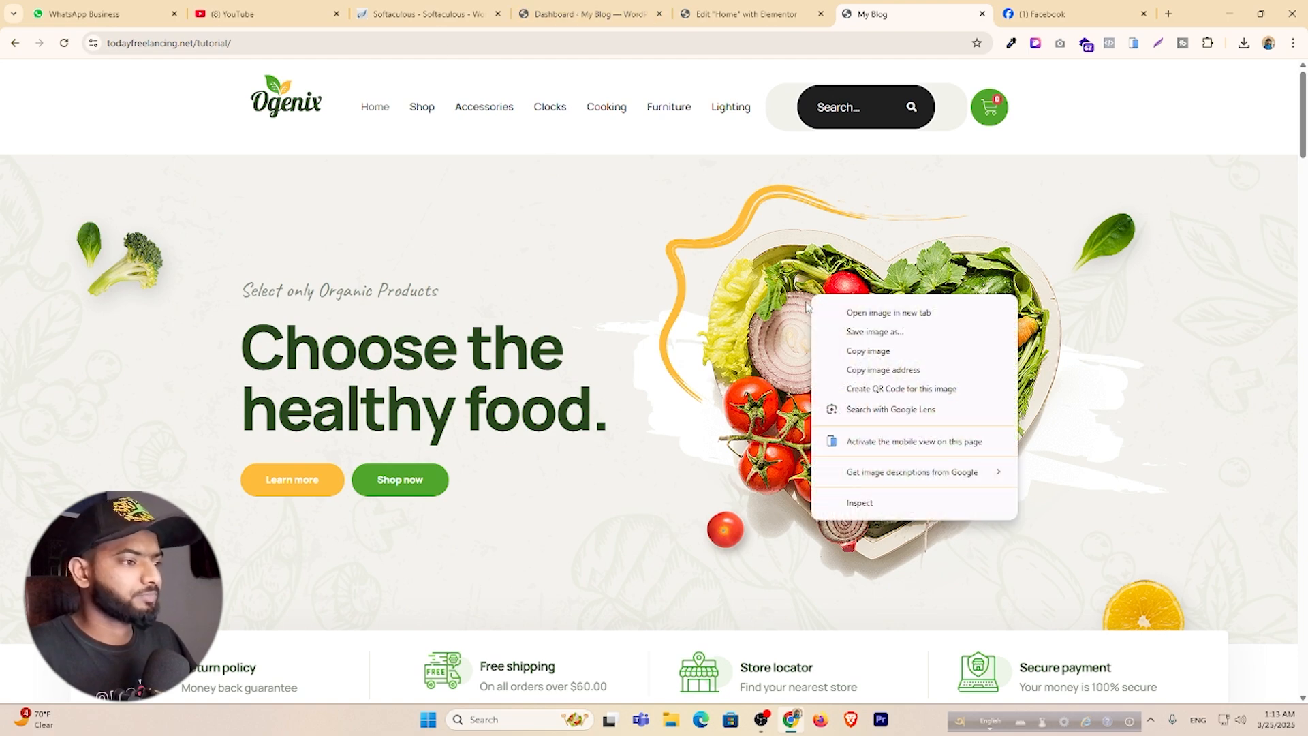
left_click(885, 335)
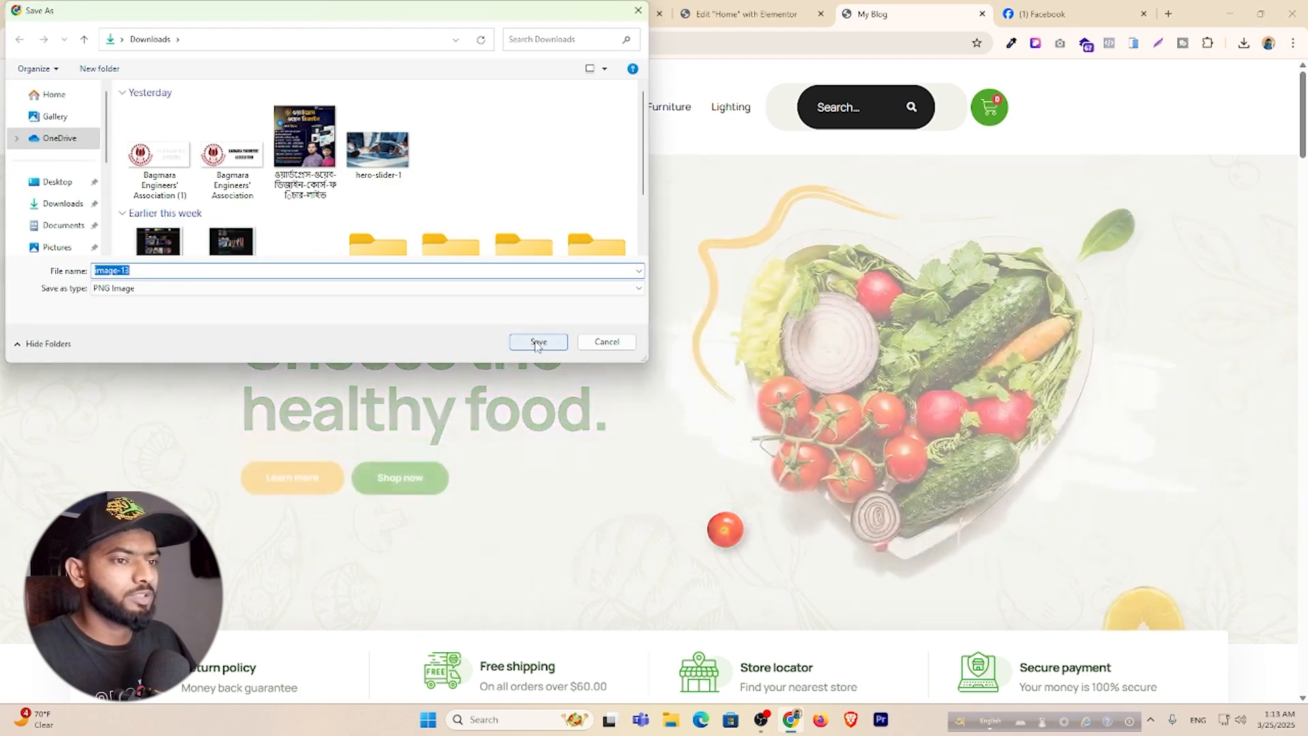
left_click(529, 335)
left_click(750, 21)
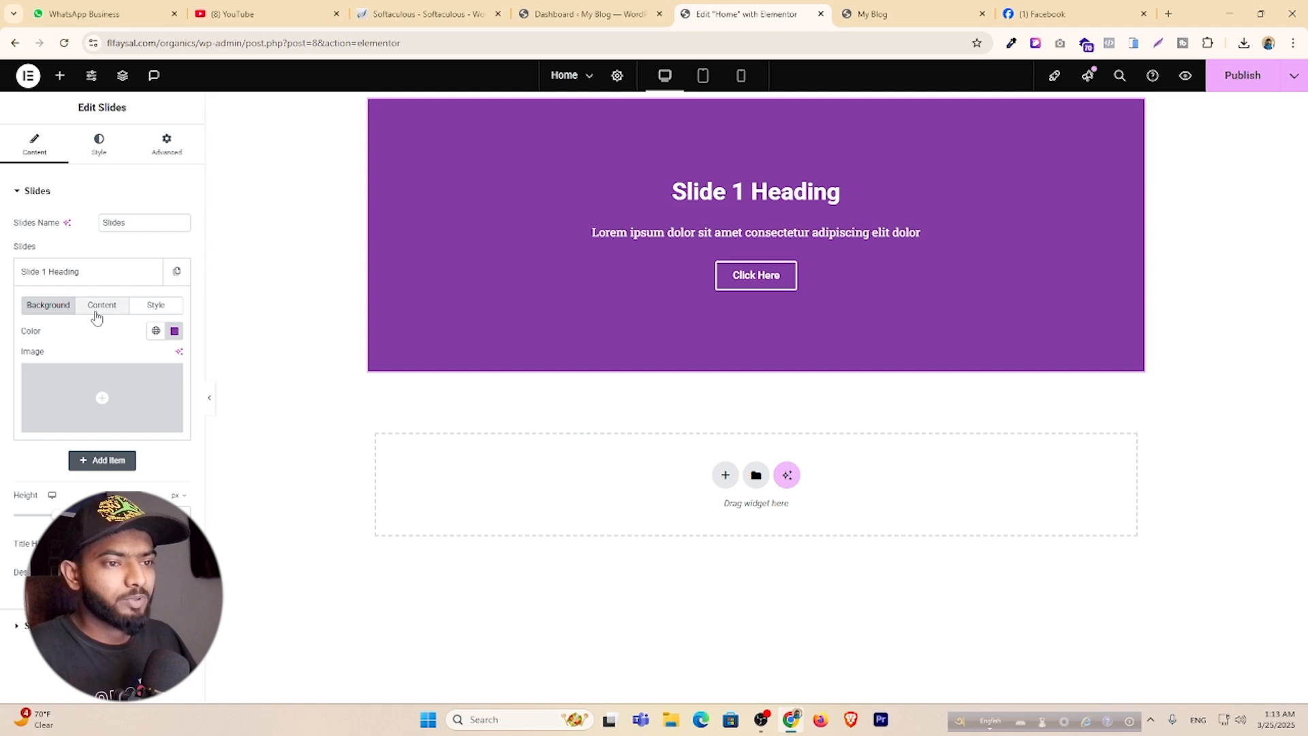
Copy the tagline 'Select only Organic Products' from the live homepage into Slide 1's Title.
left_click(100, 312)
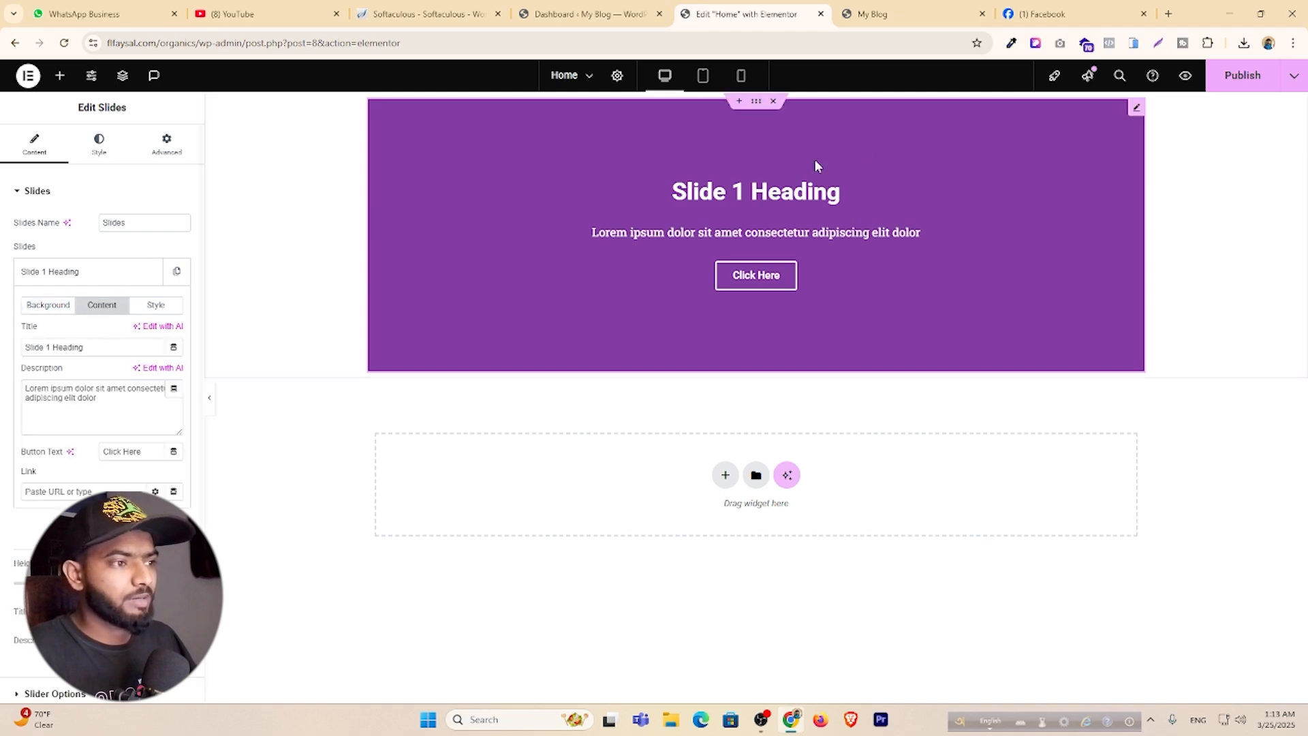
left_click(884, 14)
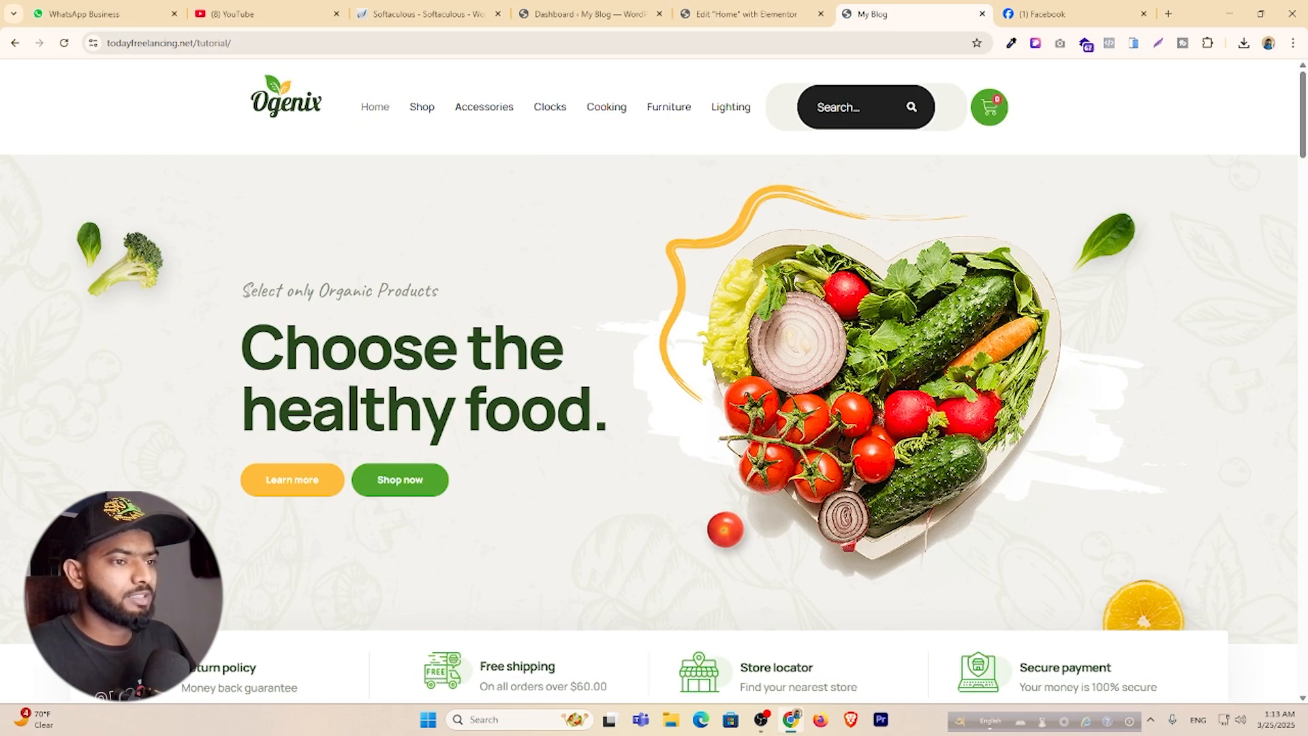
left_click_drag(242, 290, 456, 295)
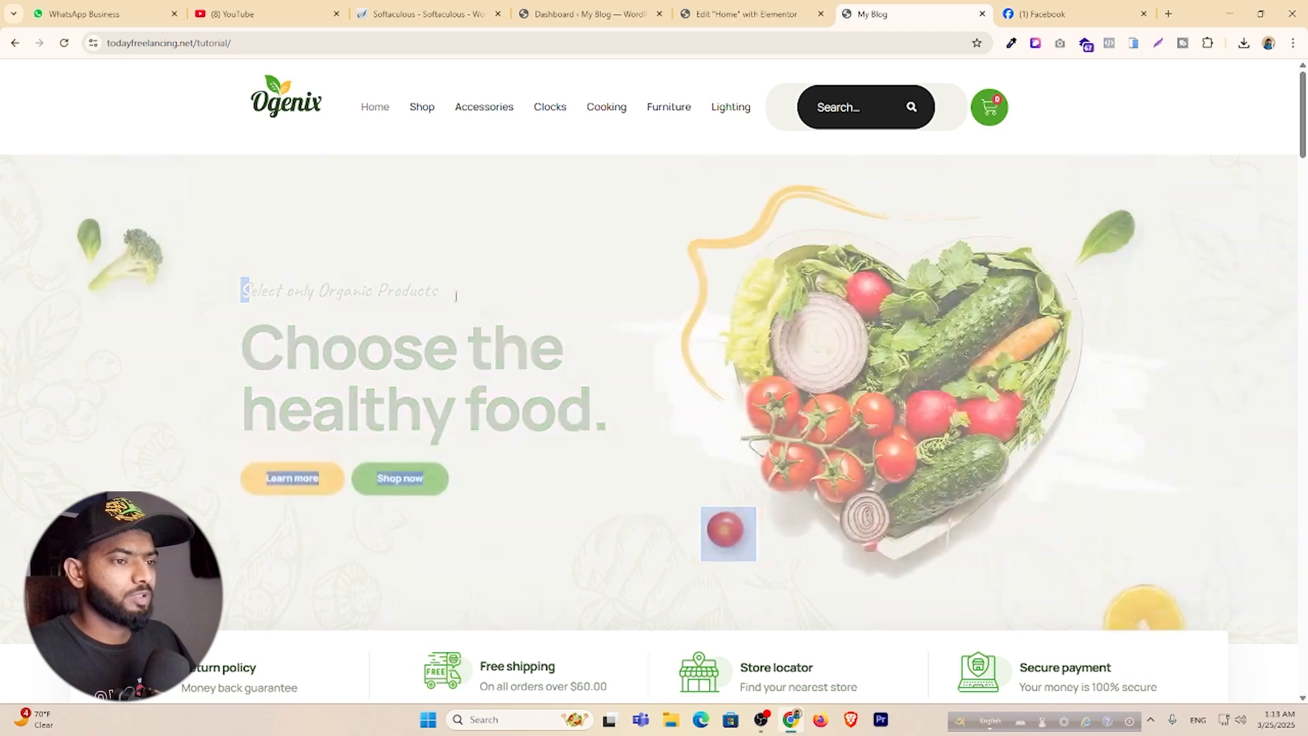
triple_click(282, 291)
key("ctrl+c")
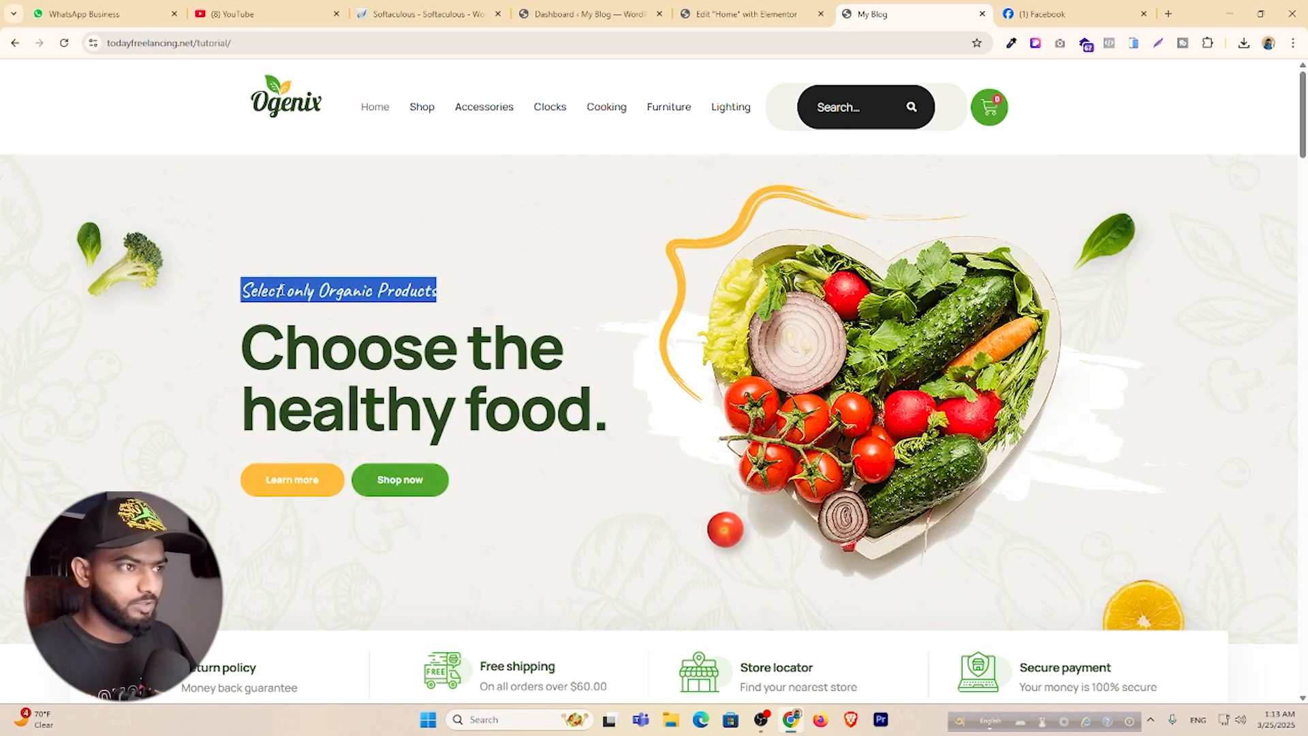
left_click(746, 14)
left_click_drag(85, 348, 3, 354)
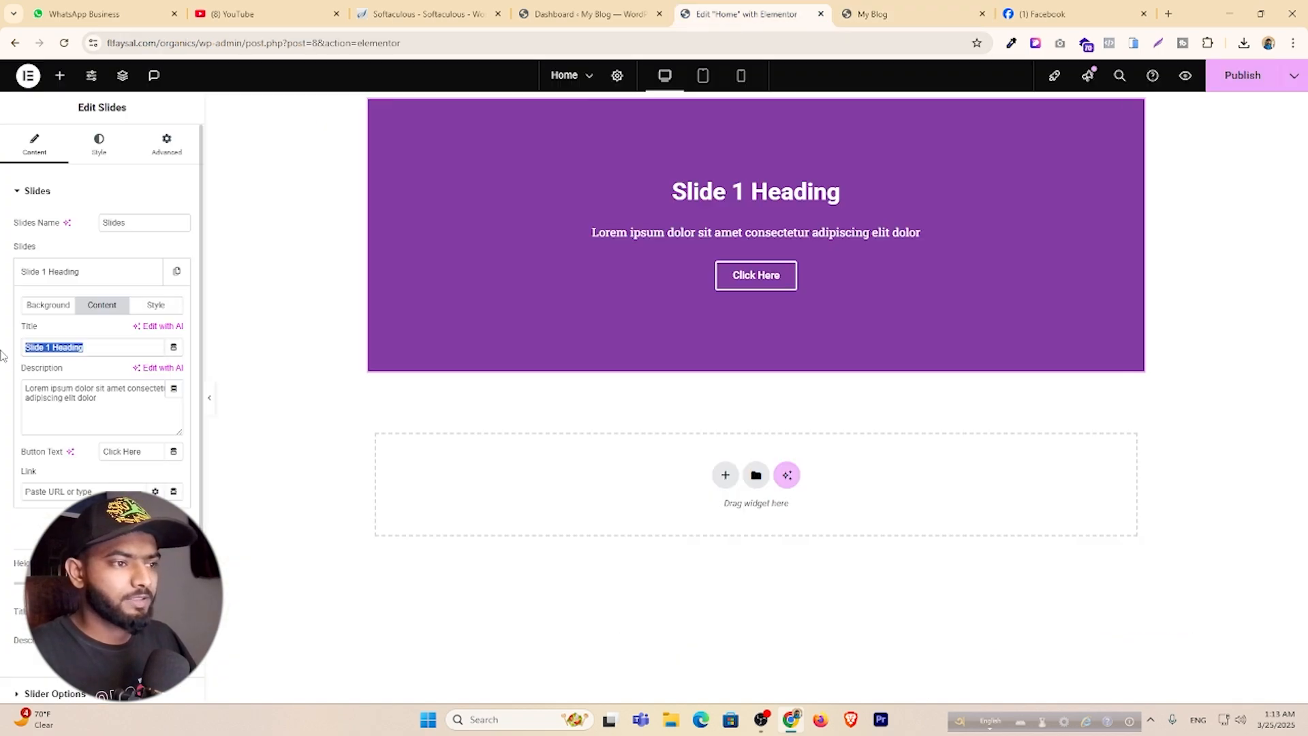
key("ctrl+v")
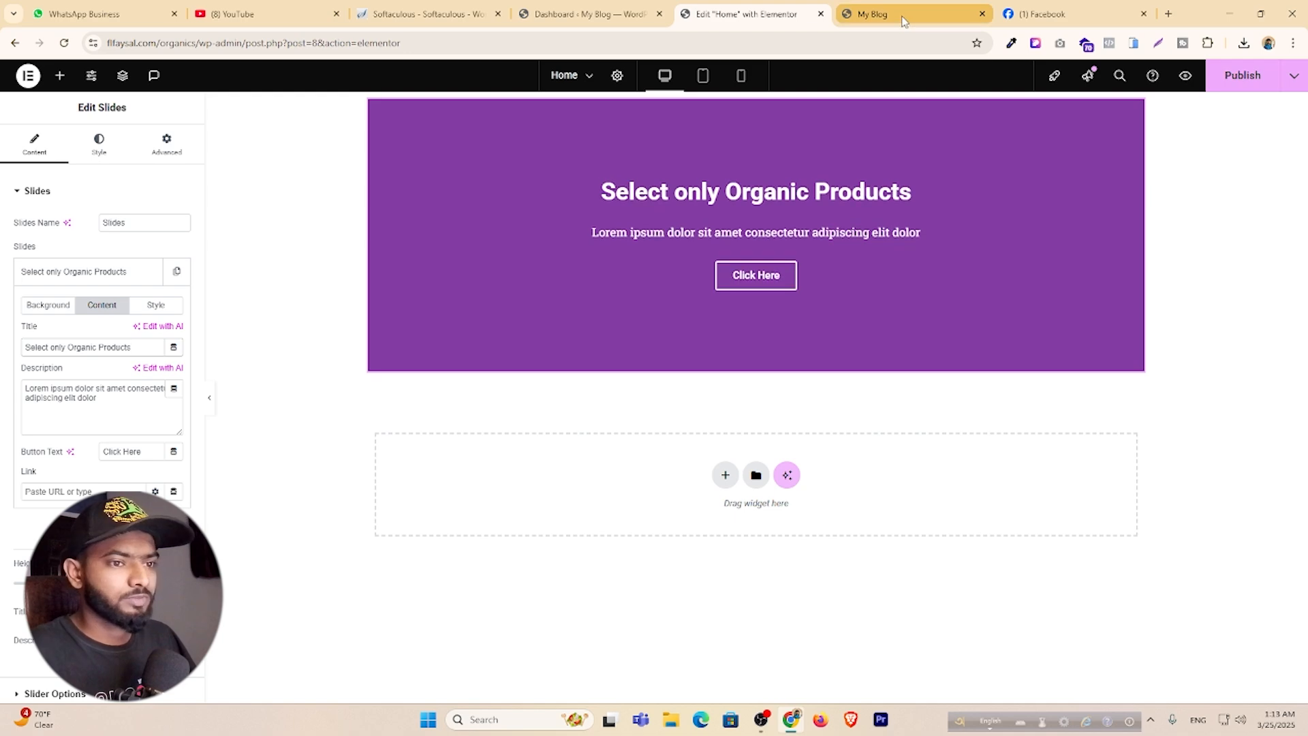
Copy the heading 'Choose the healthy food.' into Slide 1's Description and compare with the live page.
left_click(904, 19)
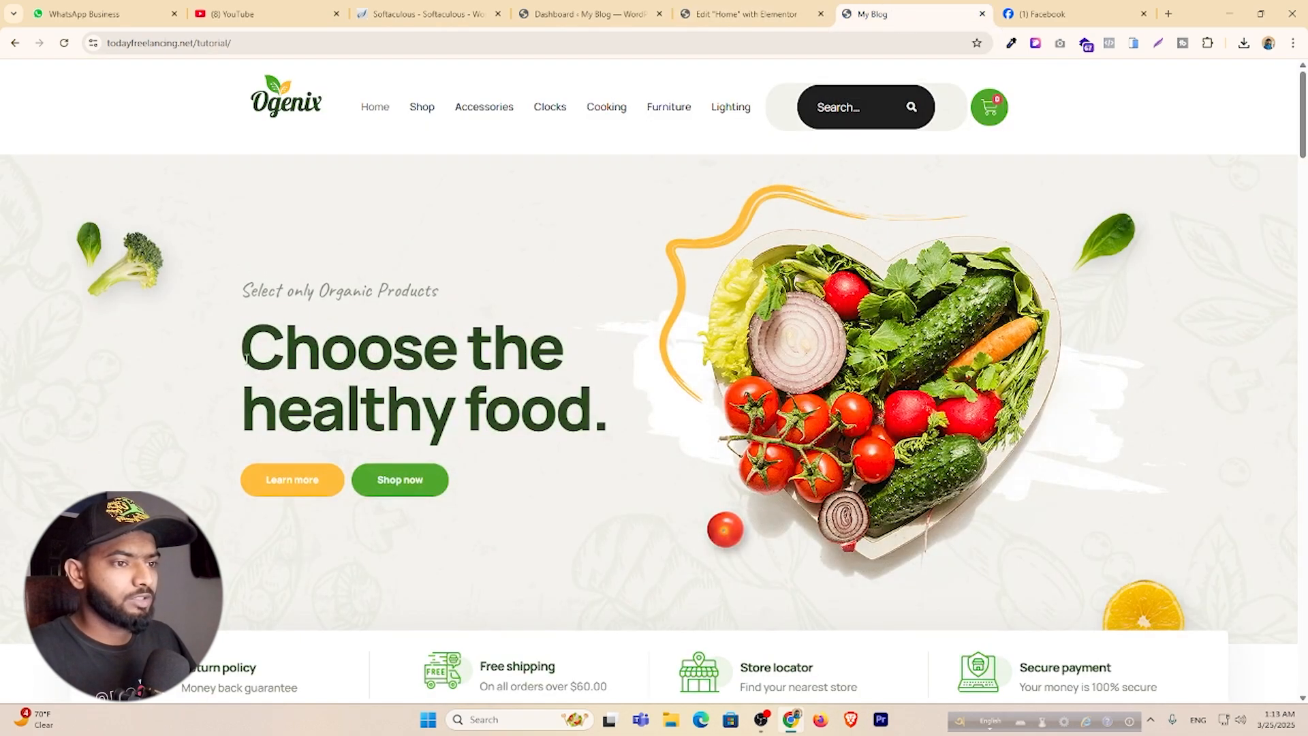
mouse_move(247, 359)
left_mouse_down()
mouse_move(365, 409)
mouse_move(618, 422)
left_mouse_up()
key("ctrl+c")
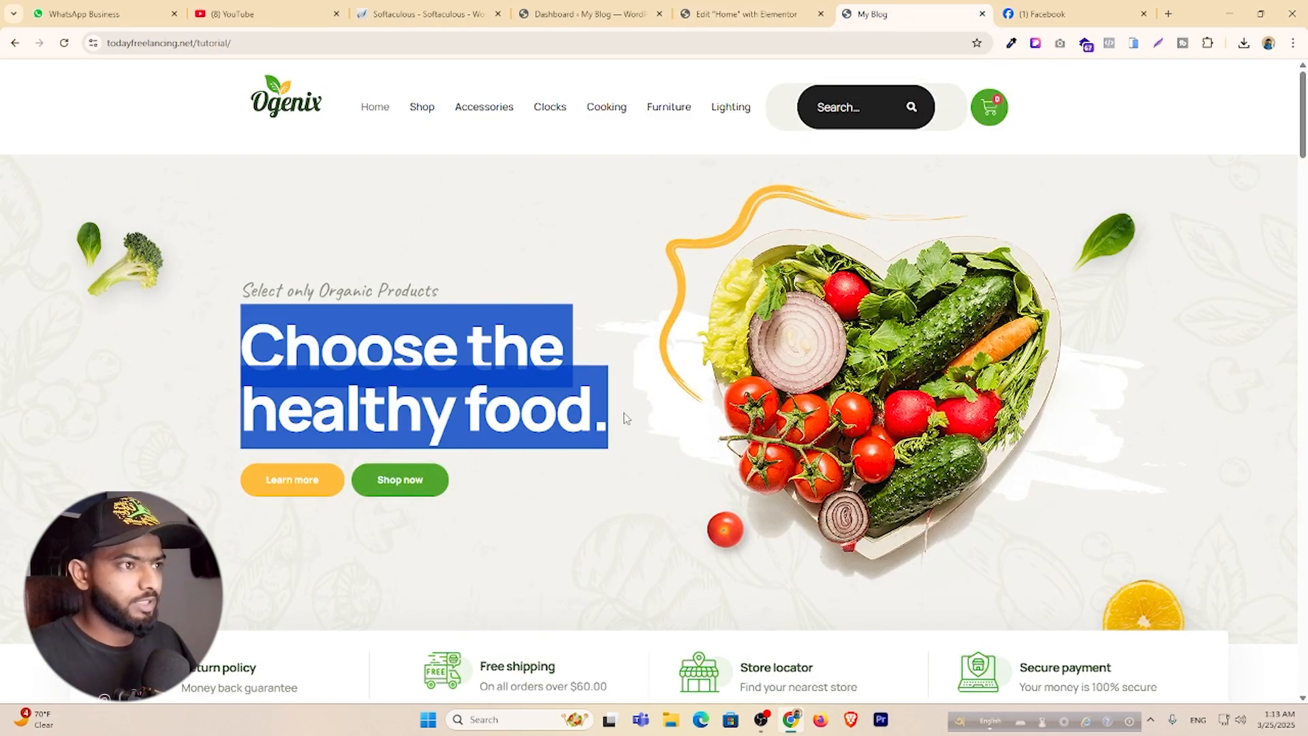
left_click(709, 15)
left_click_drag(98, 398, 6, 395)
key("ctrl+v")
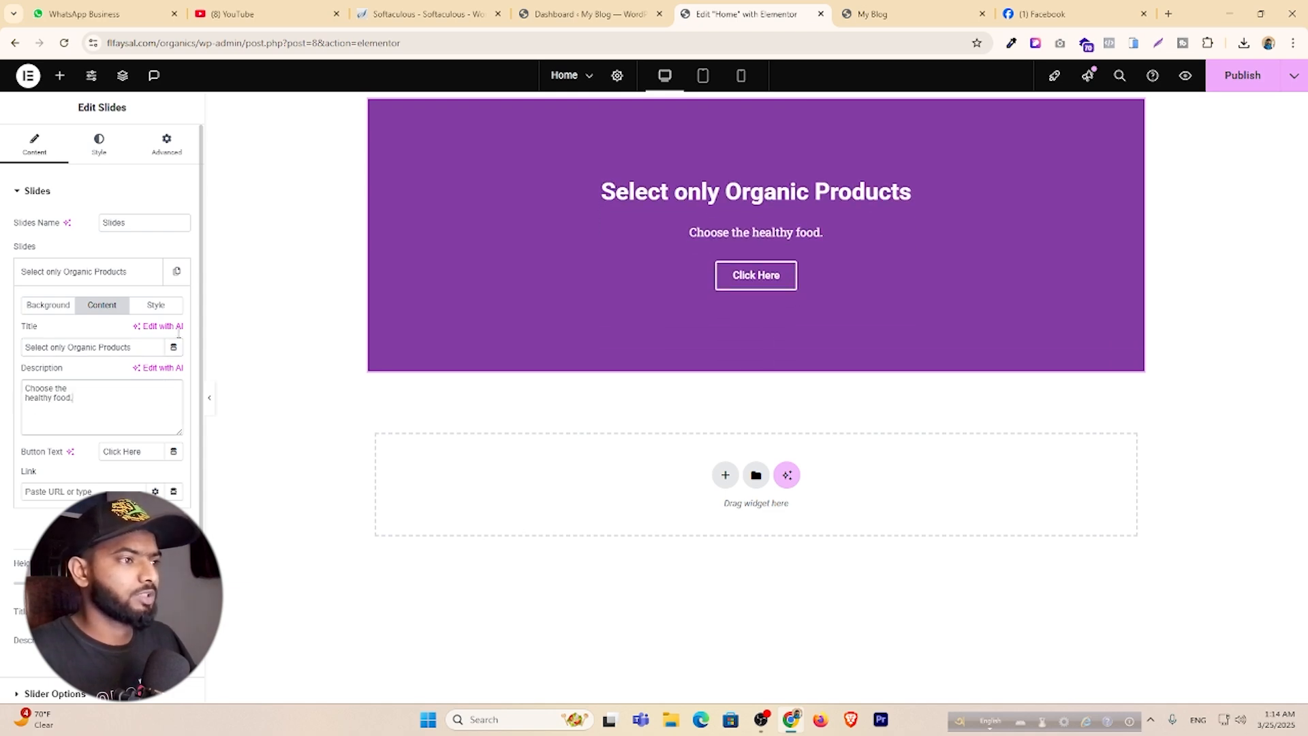
left_click(877, 13)
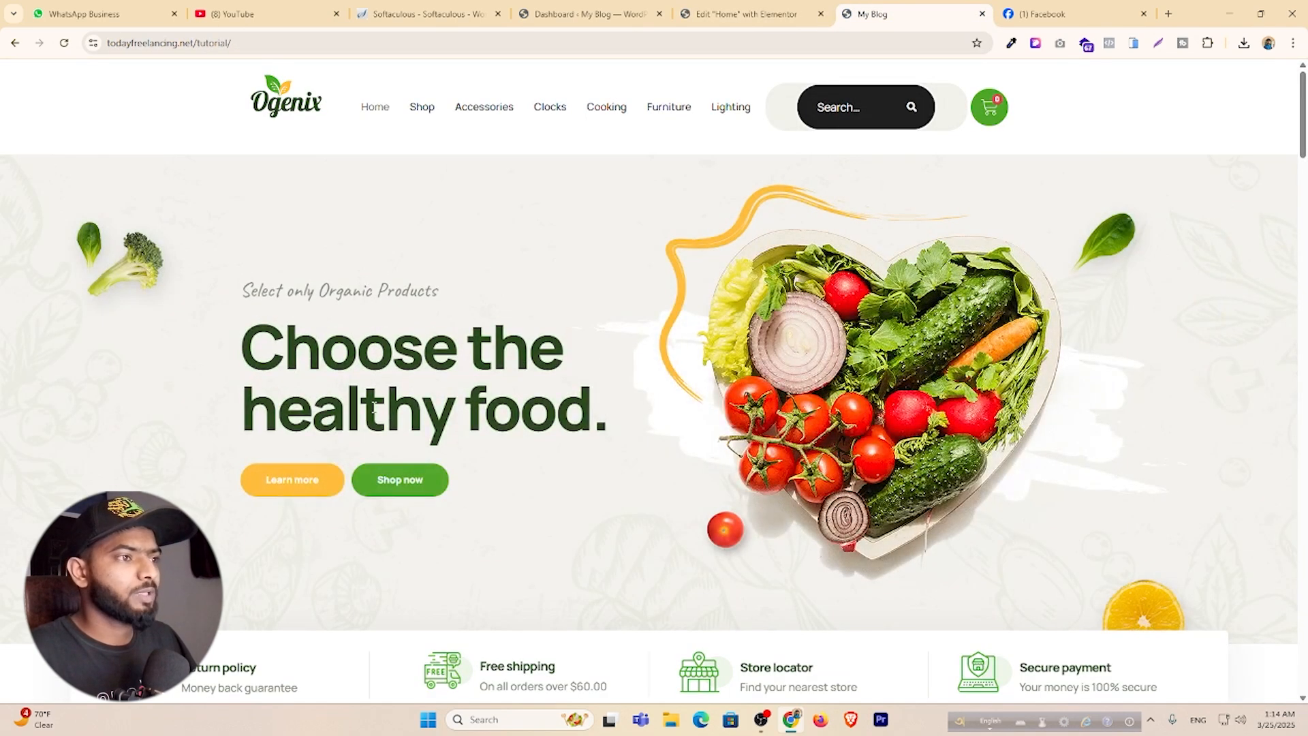
left_click(774, 9)
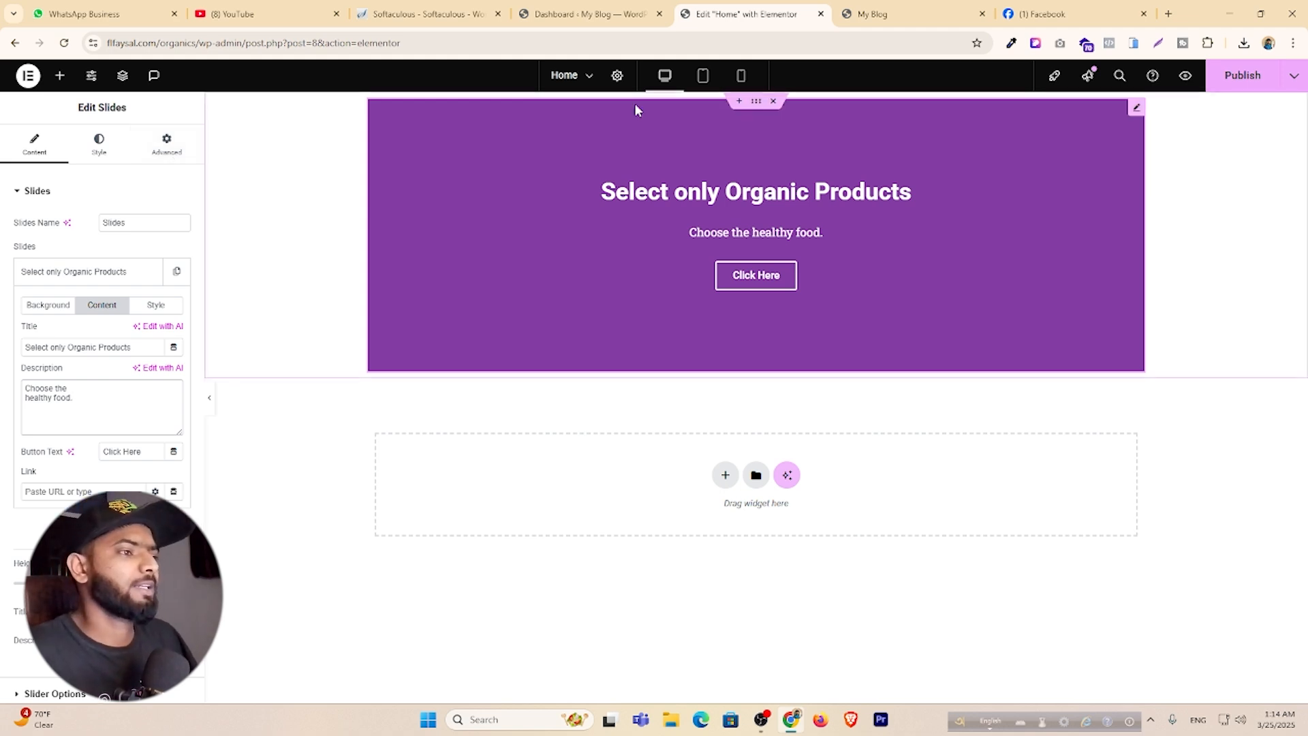
Leave the Elementor editor and return to the WordPress dashboard.
left_click(822, 15)
left_click(714, 129)
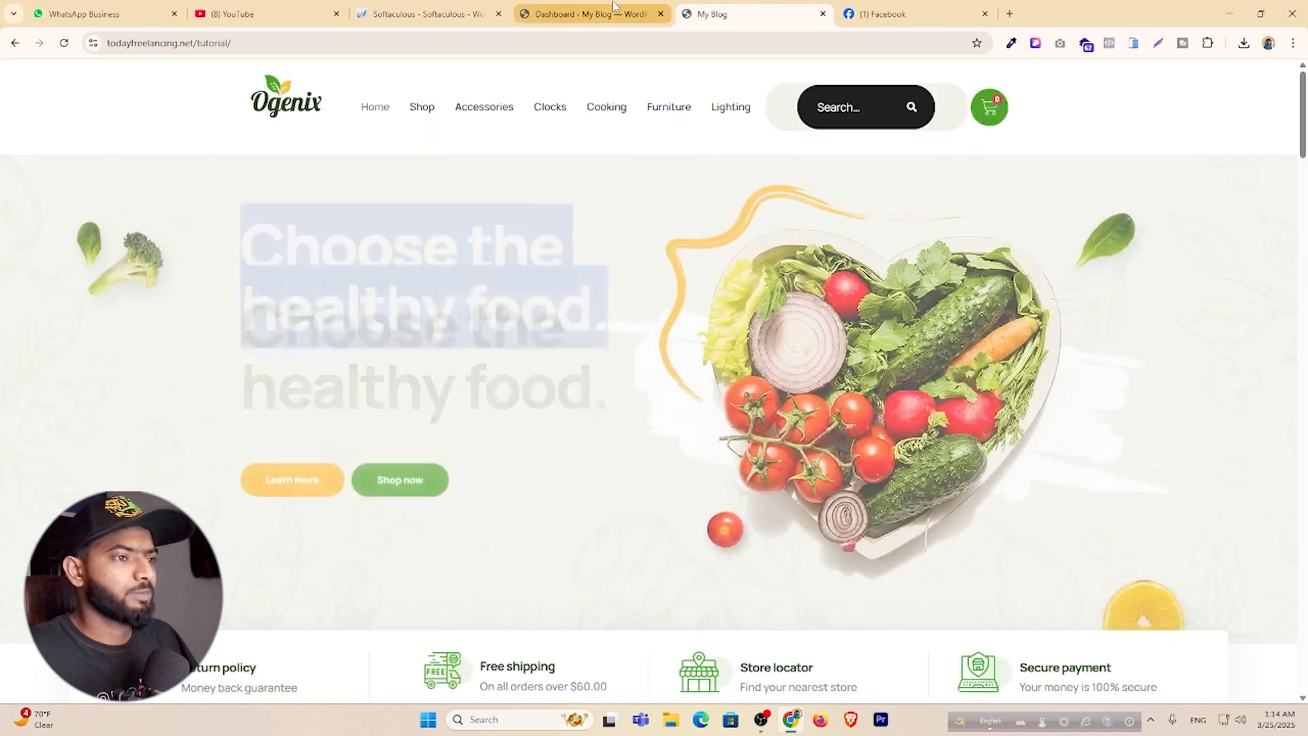
left_click(586, 14)
Under Elementor > Tools, open the Import / Export Kit tab and start an import.
mouse_move(8, 318)
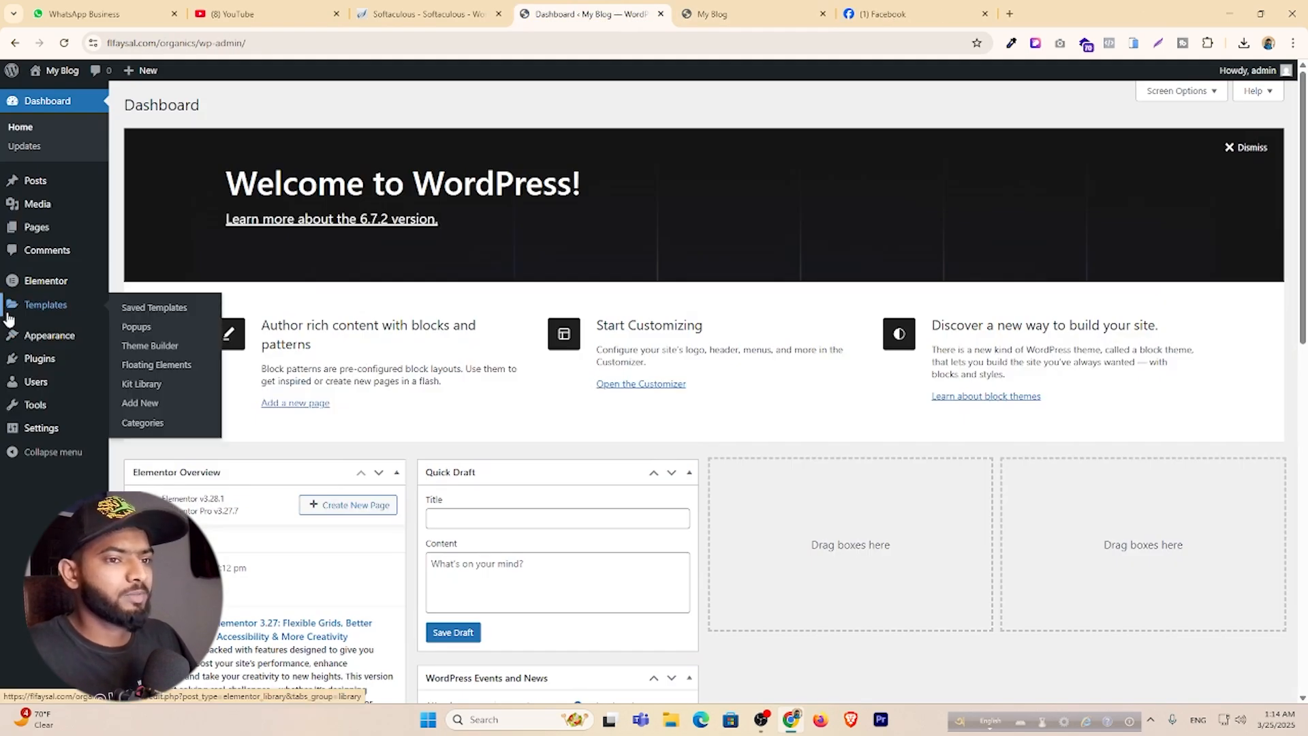
mouse_move(41, 290)
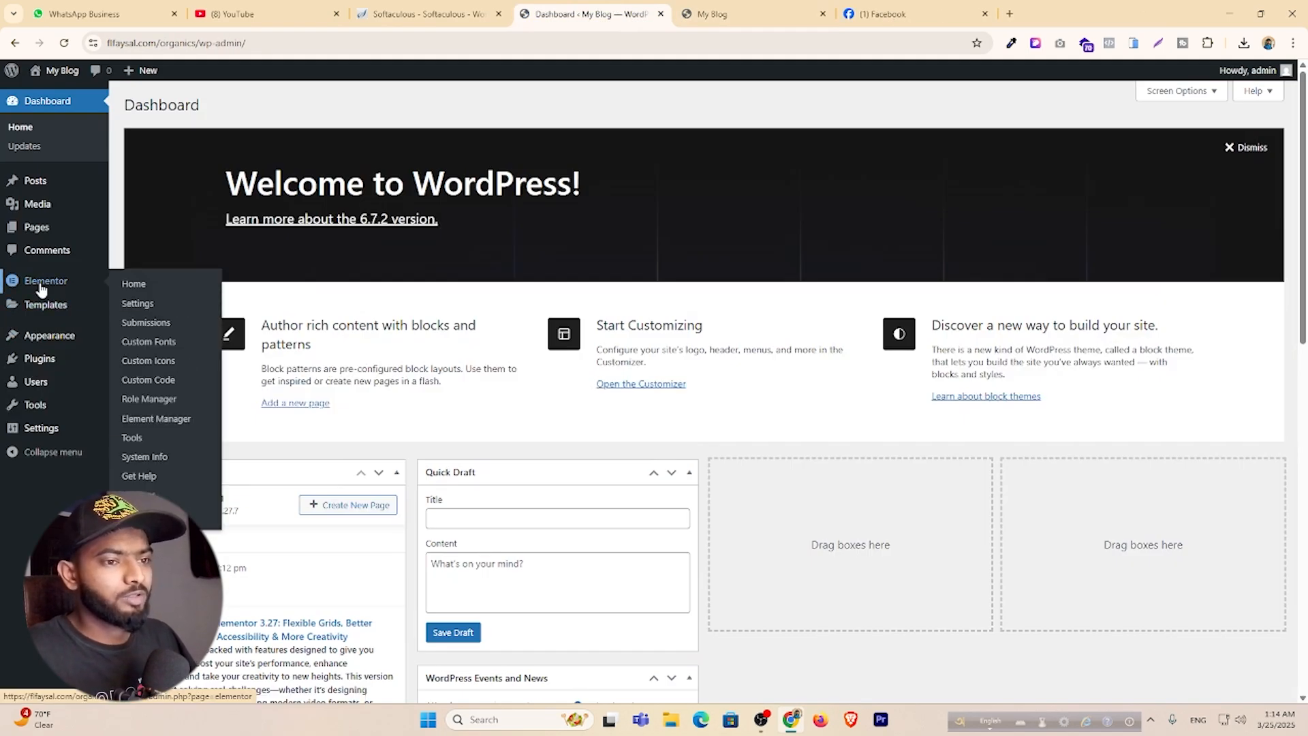
left_click(132, 438)
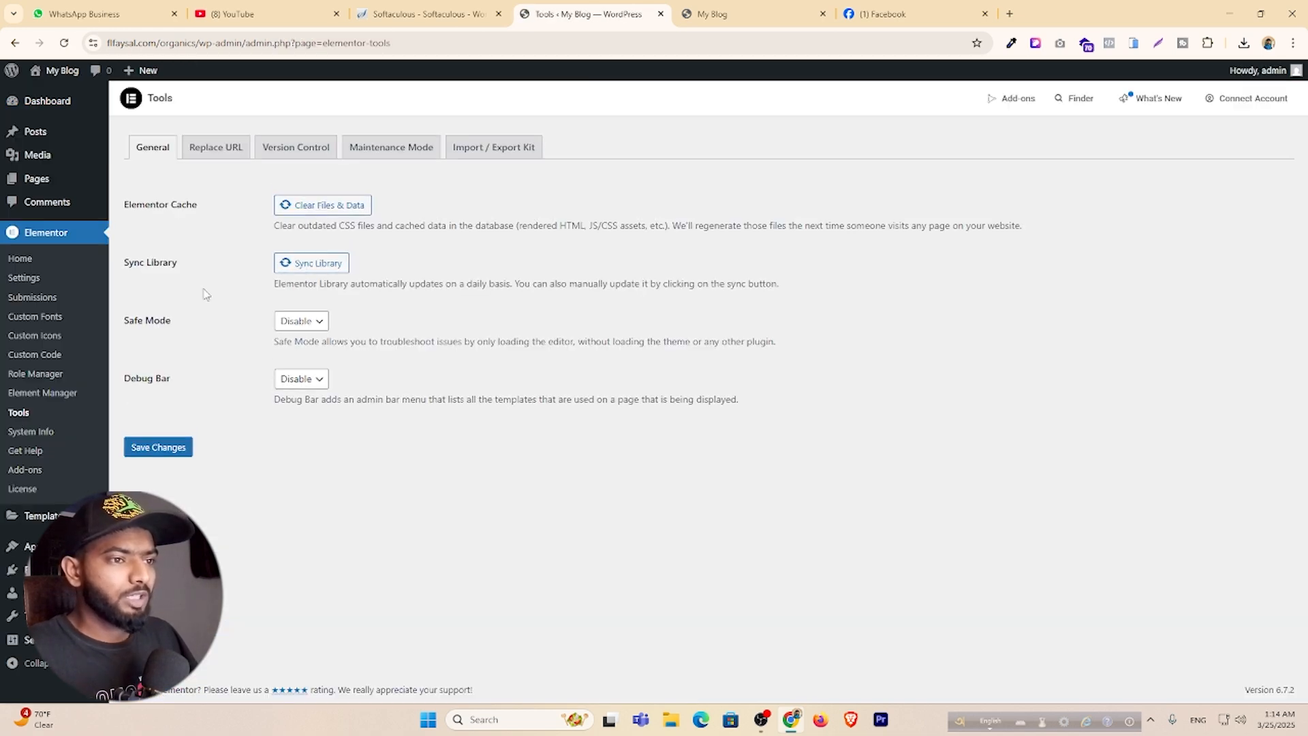
left_click(482, 156)
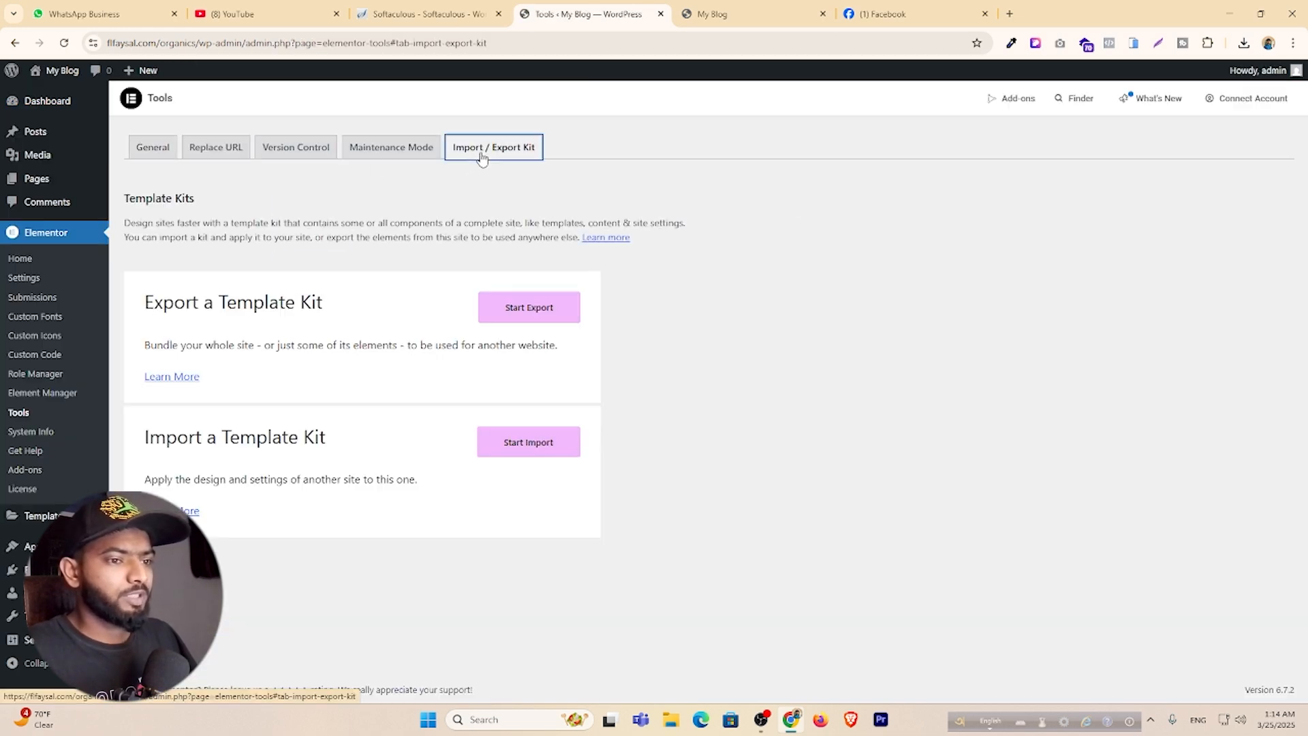
left_click_drag(231, 440, 350, 445)
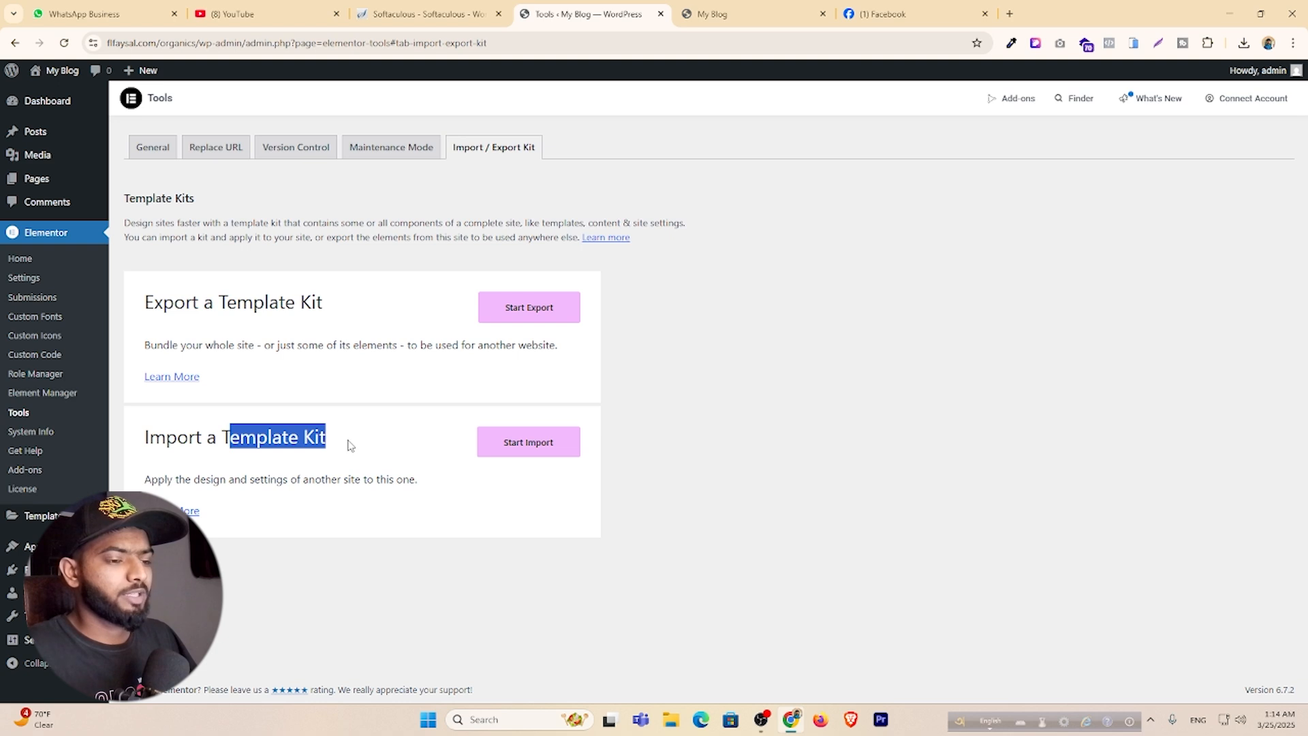
left_click(516, 446)
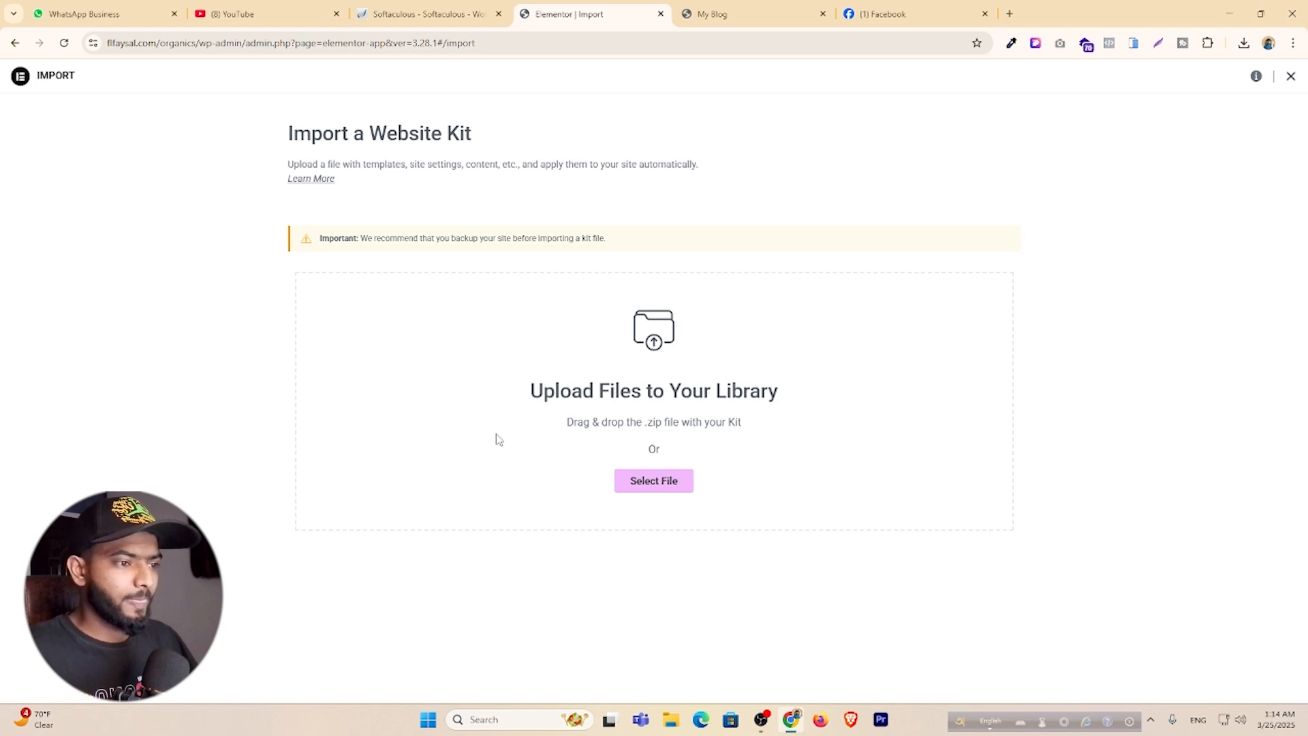
Upload elementor-kit.zip, ticking 'Do not show again' on the unsafe-file warning.
left_click(654, 481)
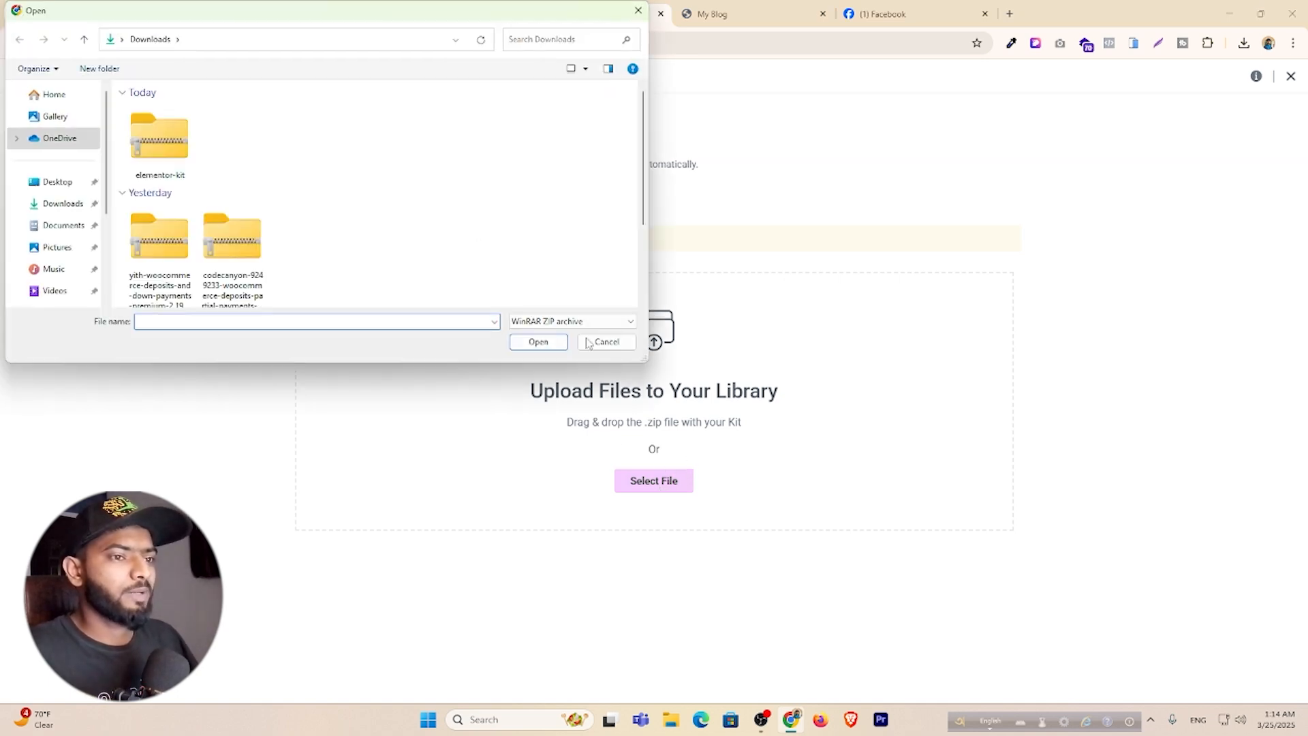
left_click(189, 146)
left_click(536, 341)
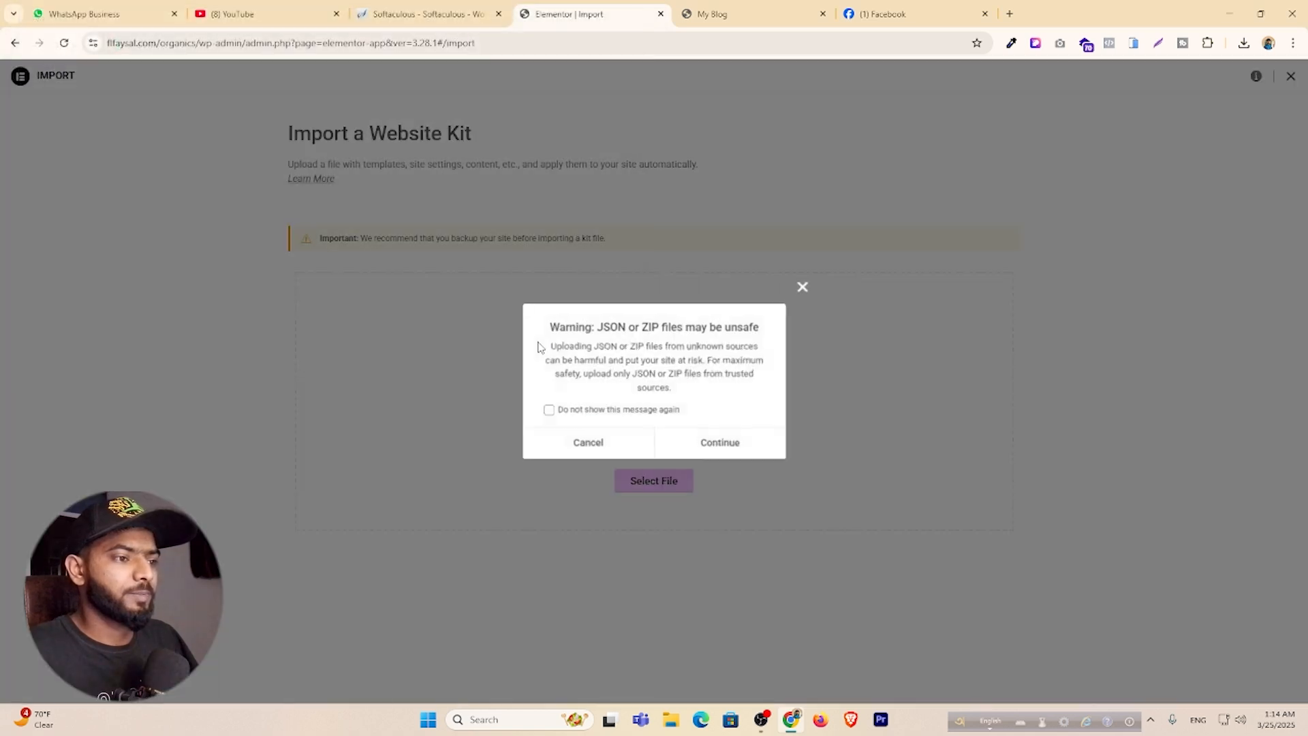
left_click(552, 410)
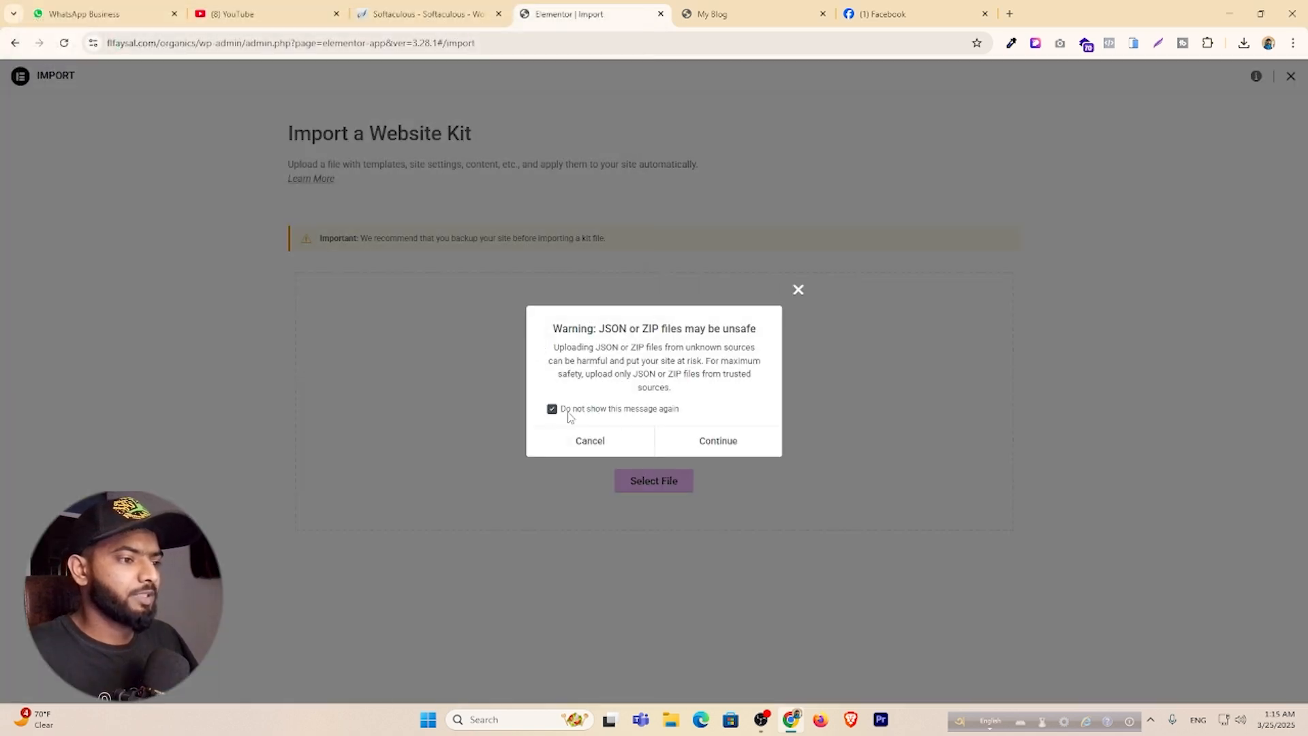
left_click(718, 442)
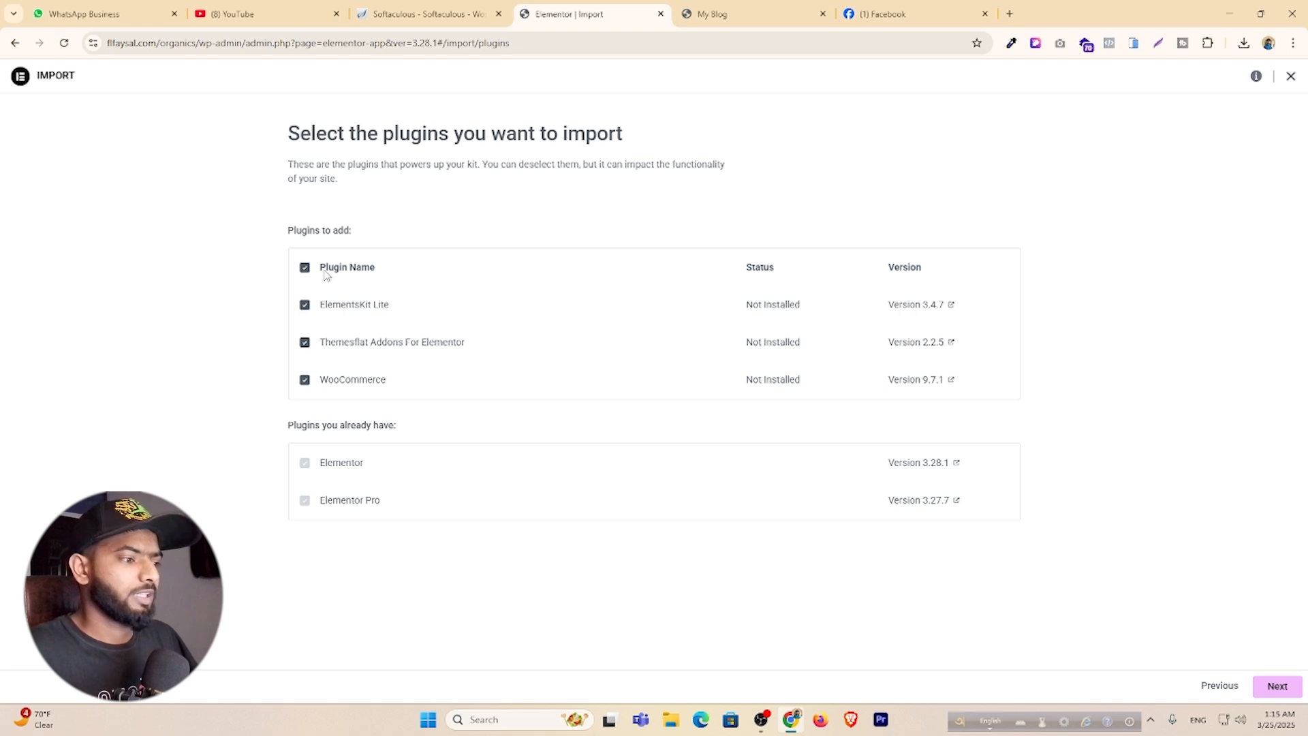
Accept the required plugins, import all kit parts, and enable unfiltered uploads.
left_click(1274, 692)
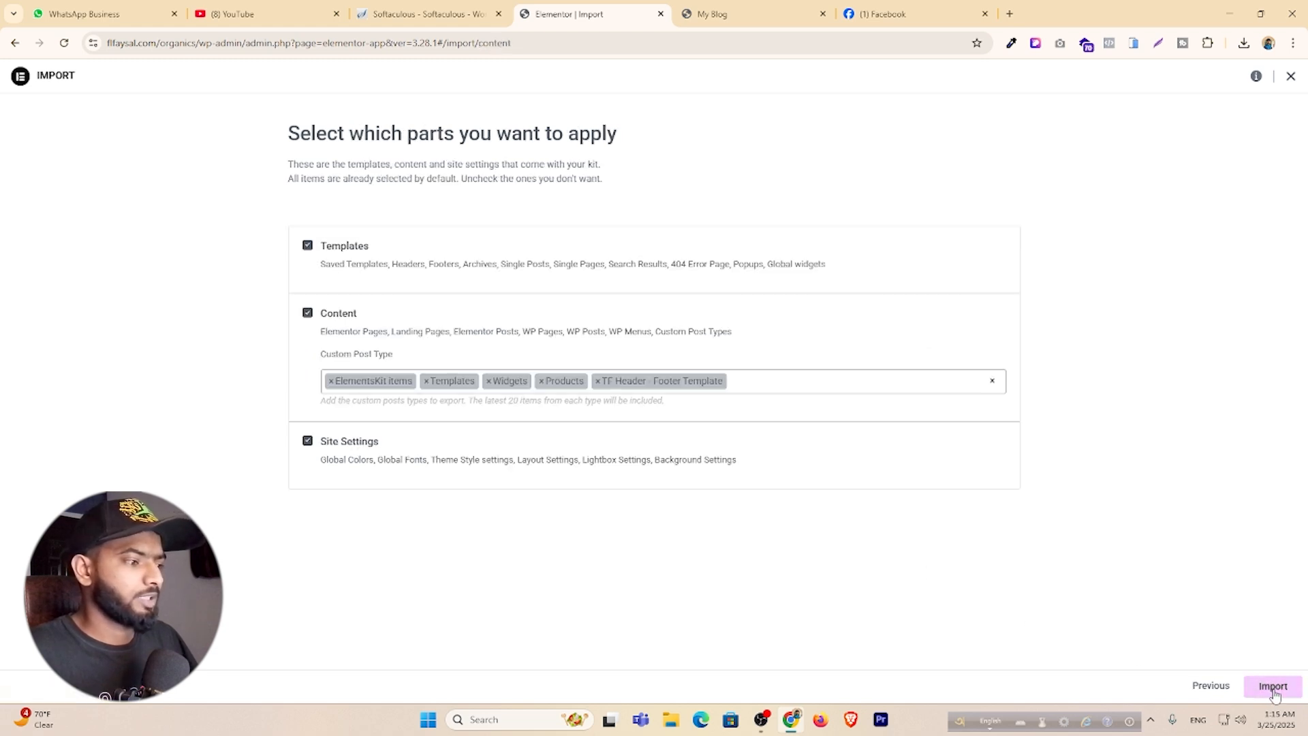
left_click(1274, 693)
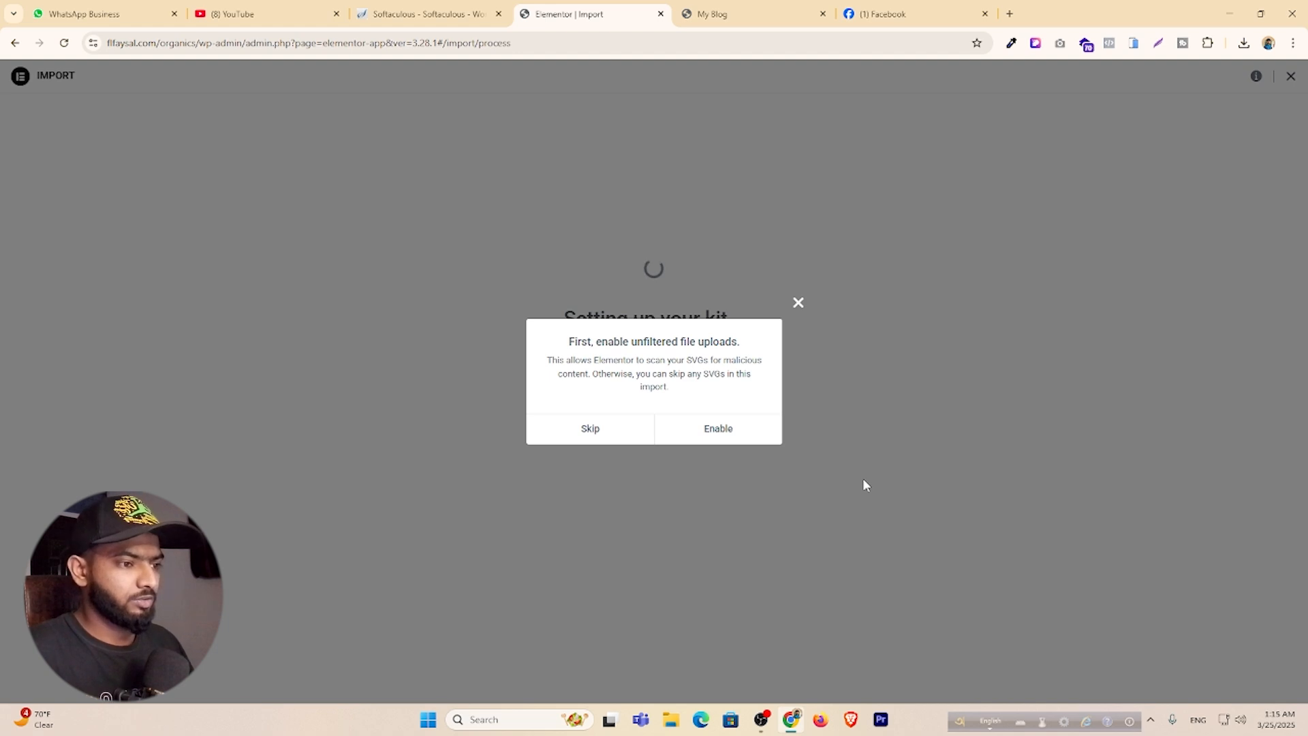
left_click(721, 428)
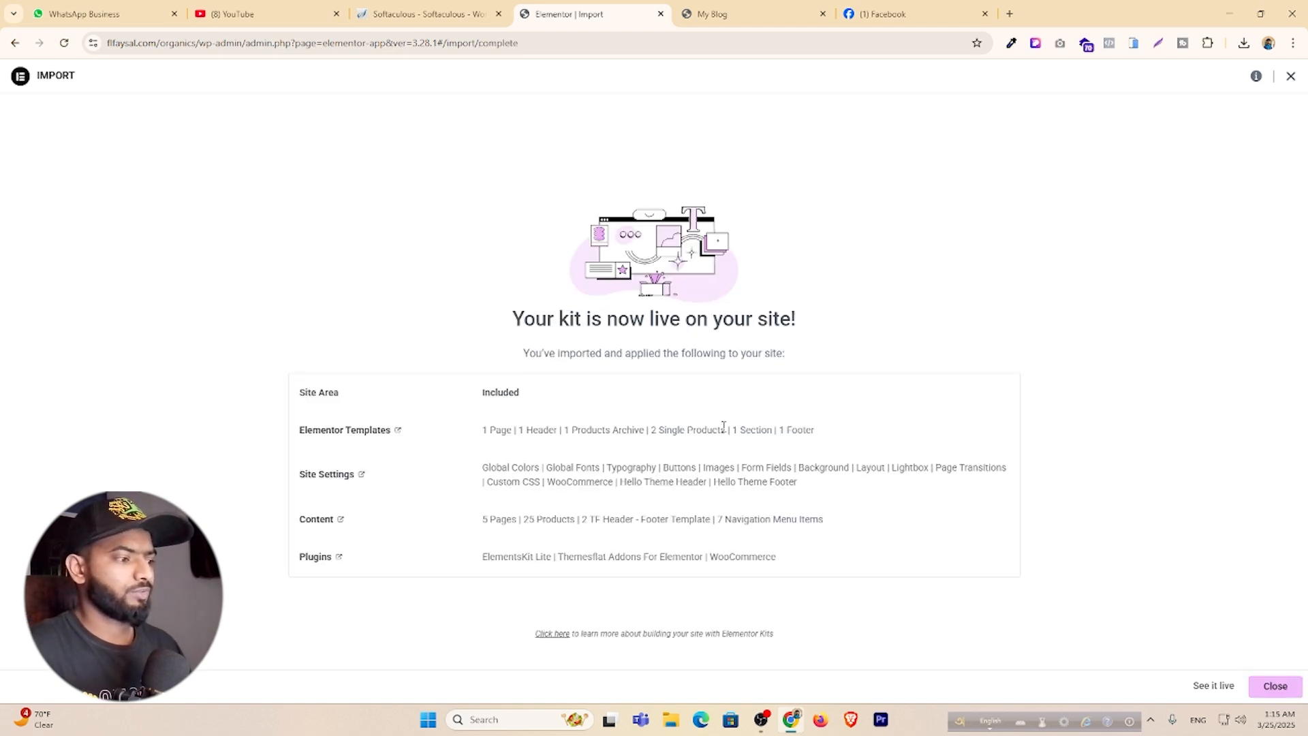
Close the import summary, open the Ogenix homepage via Visit Site, and return to the Dashboard.
left_click(1275, 686)
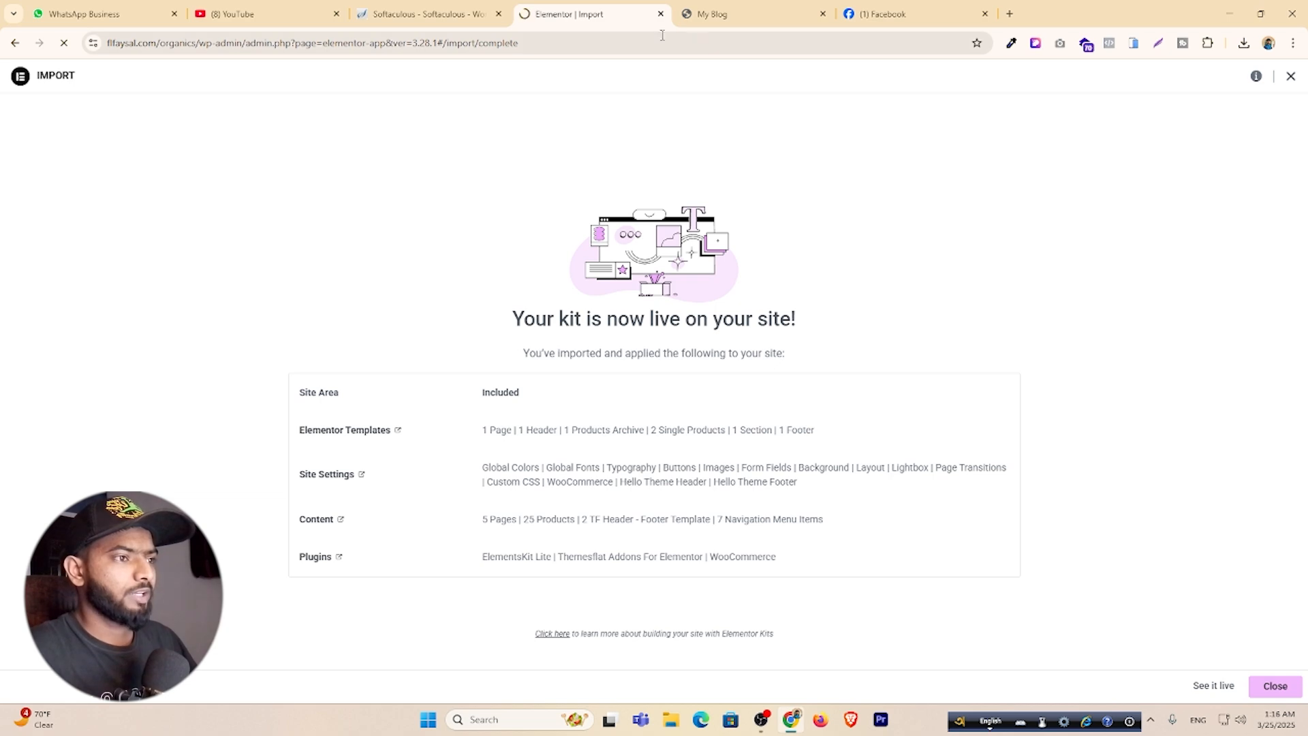
key("ctrl+Tab")
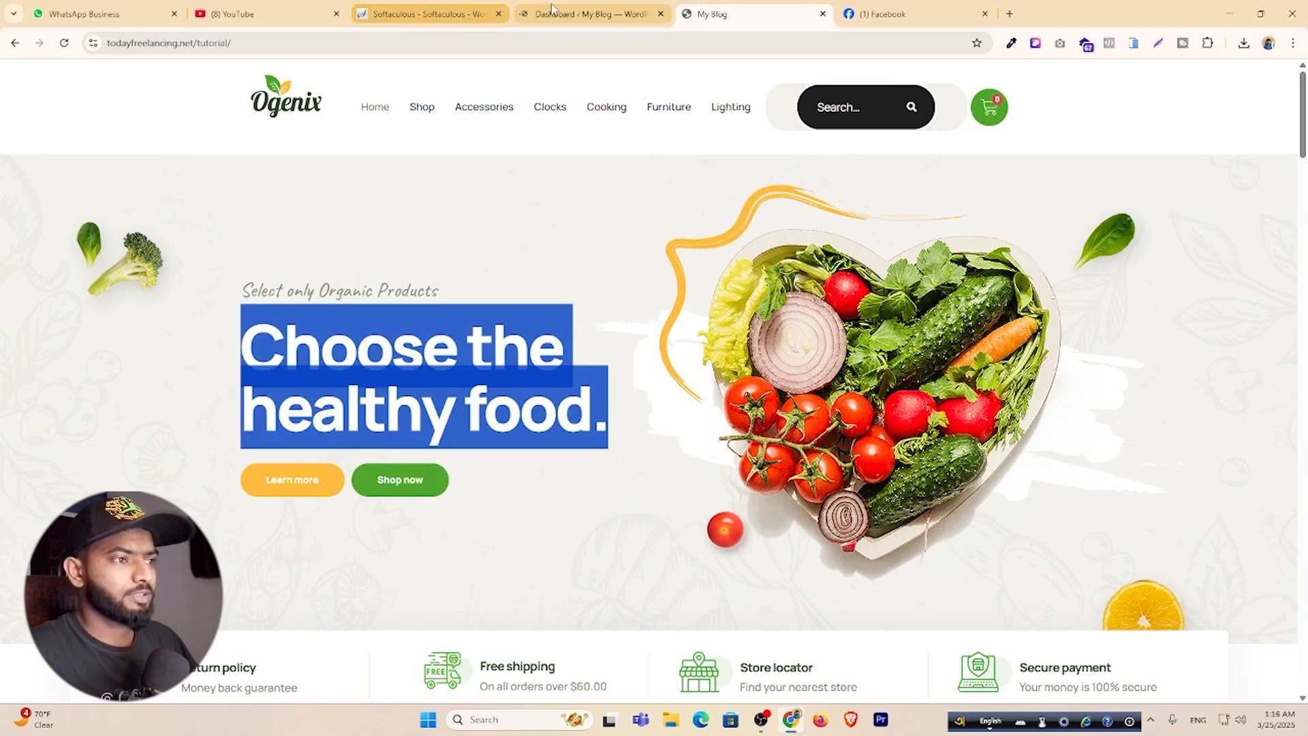
left_click(823, 13)
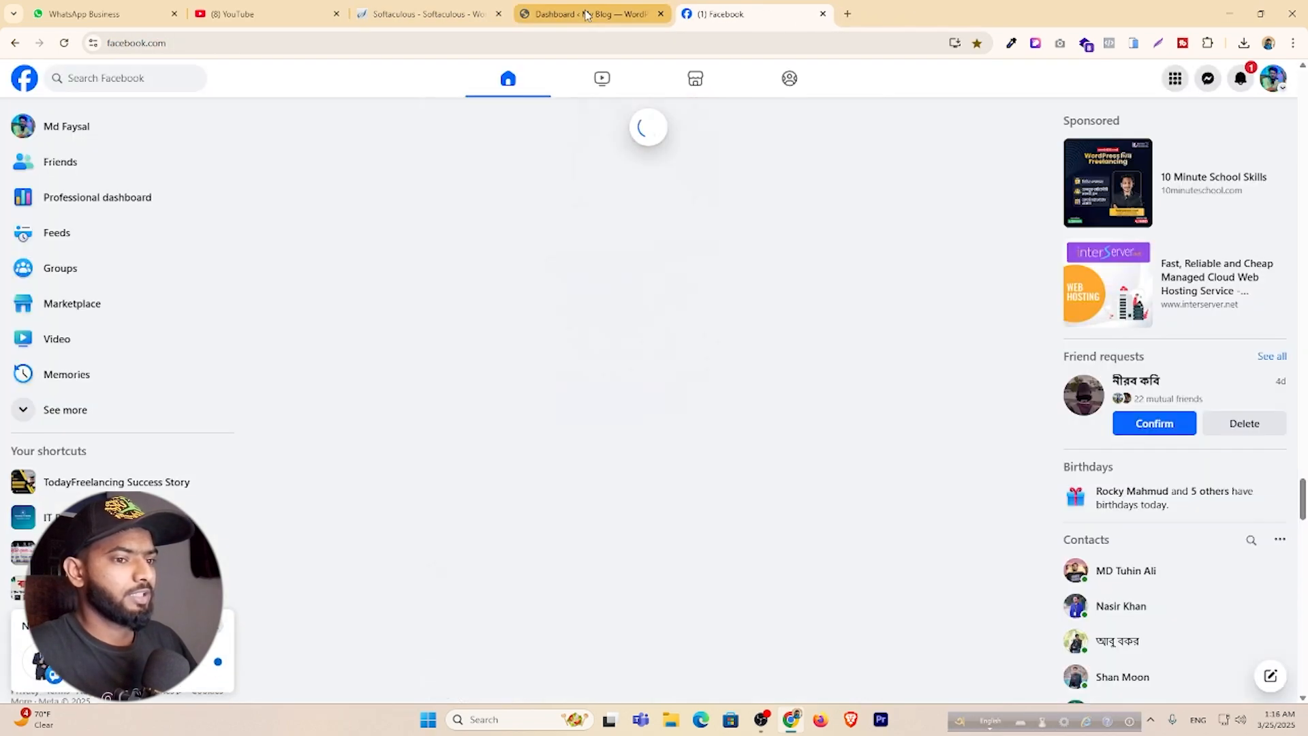
left_click(586, 14)
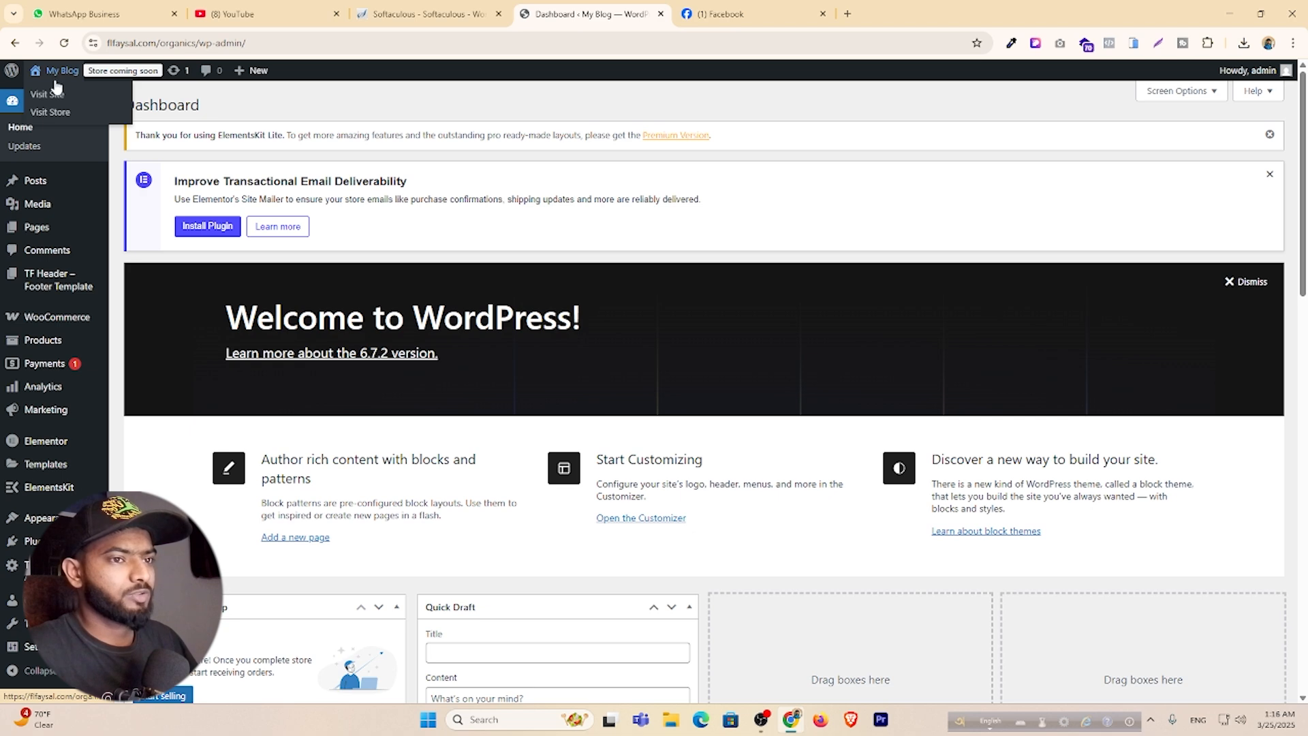
left_click(54, 93)
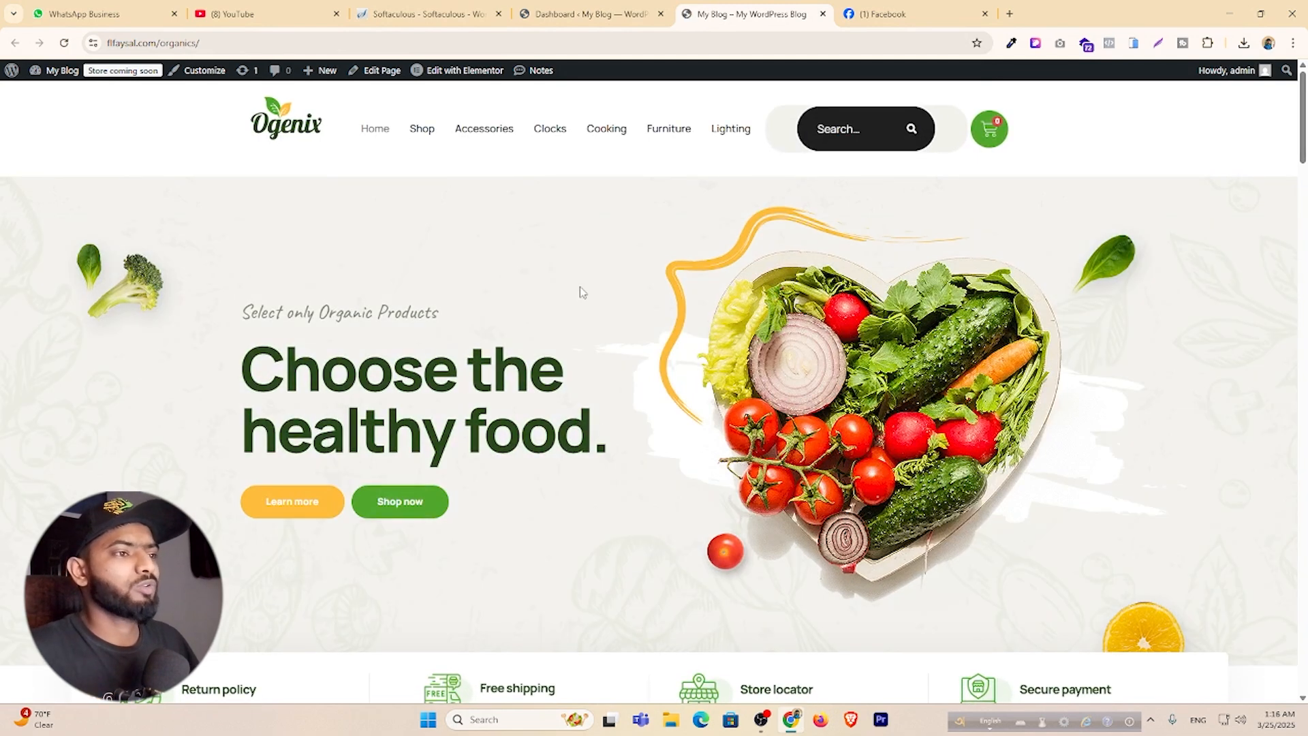
left_click(587, 13)
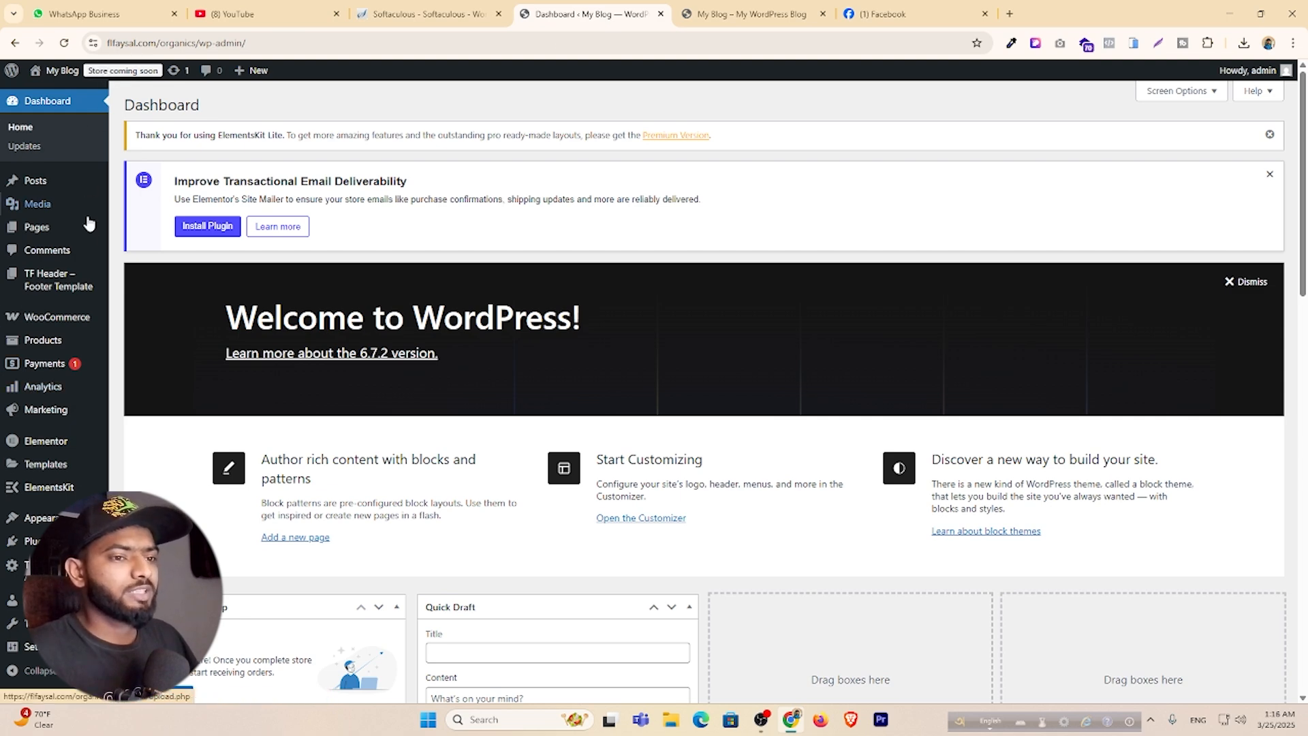
Set WooCommerce site visibility to Live and save, then go to the General store address fields.
mouse_move(53, 323)
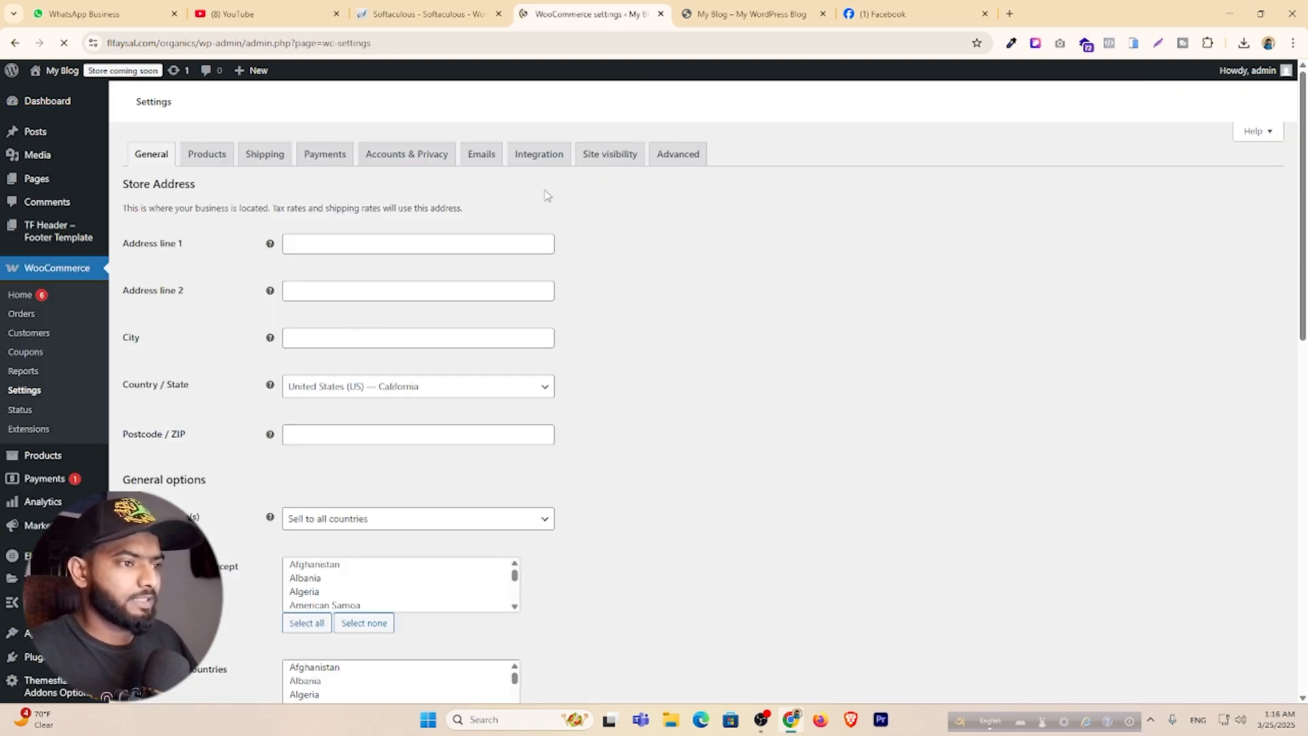
left_click(608, 156)
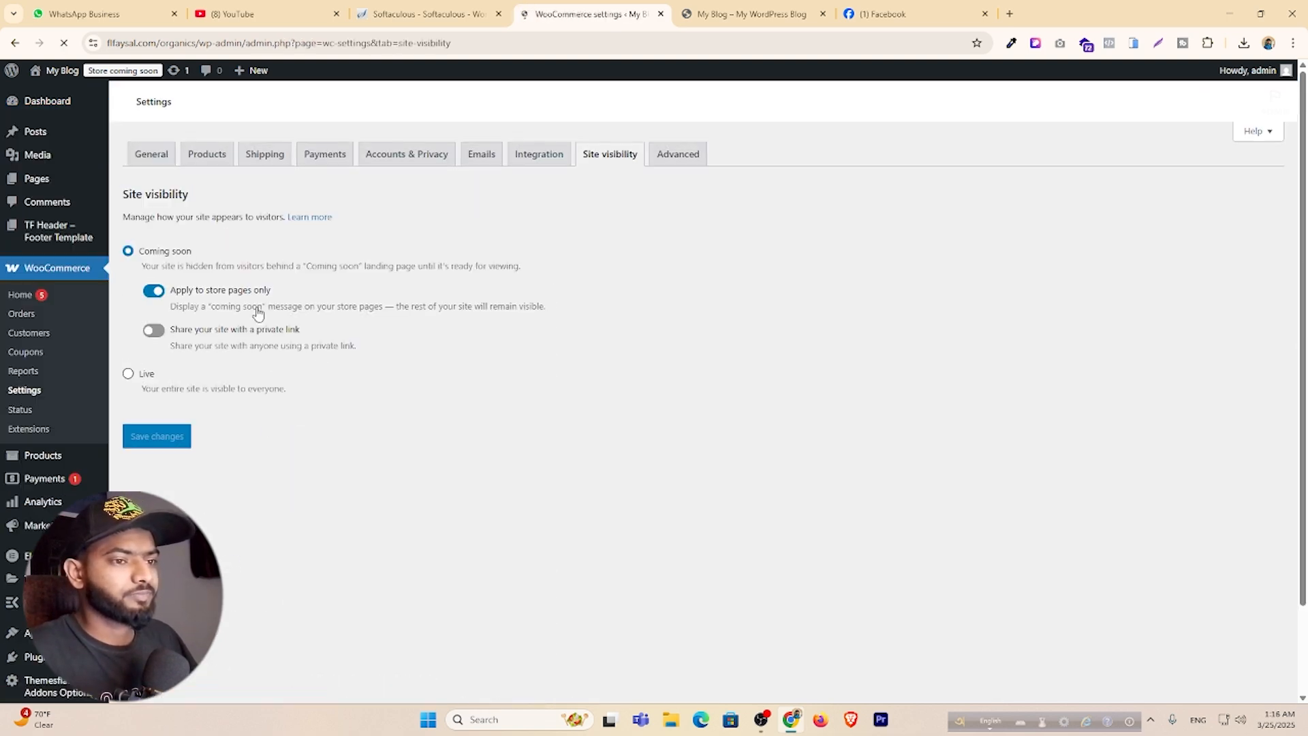
left_click(143, 403)
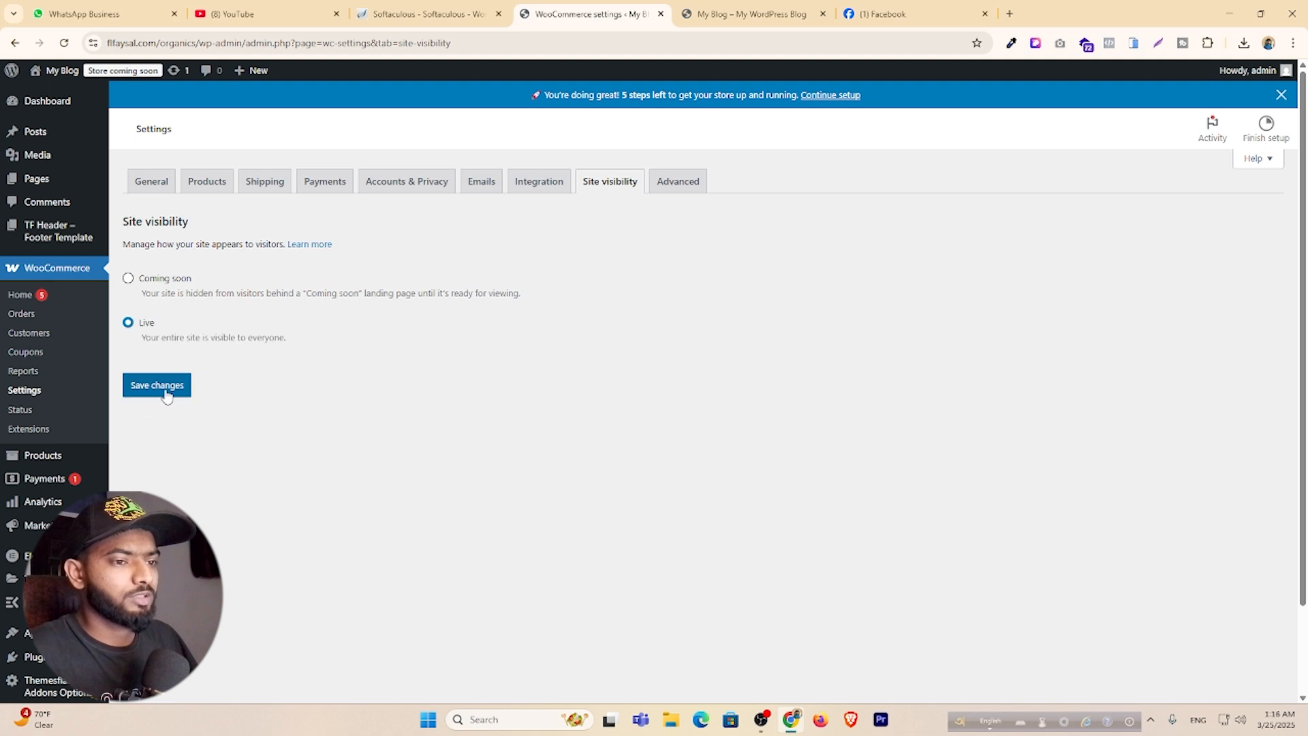
left_click(165, 387)
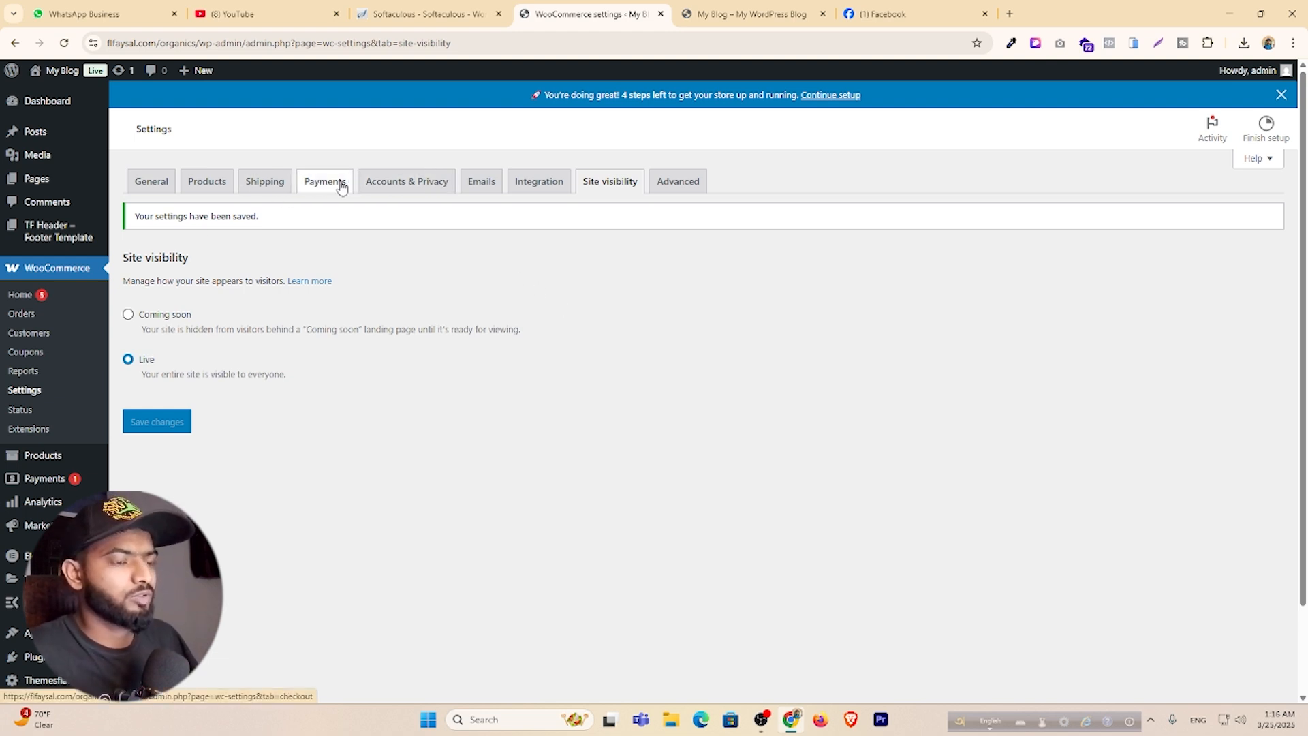
left_click(151, 182)
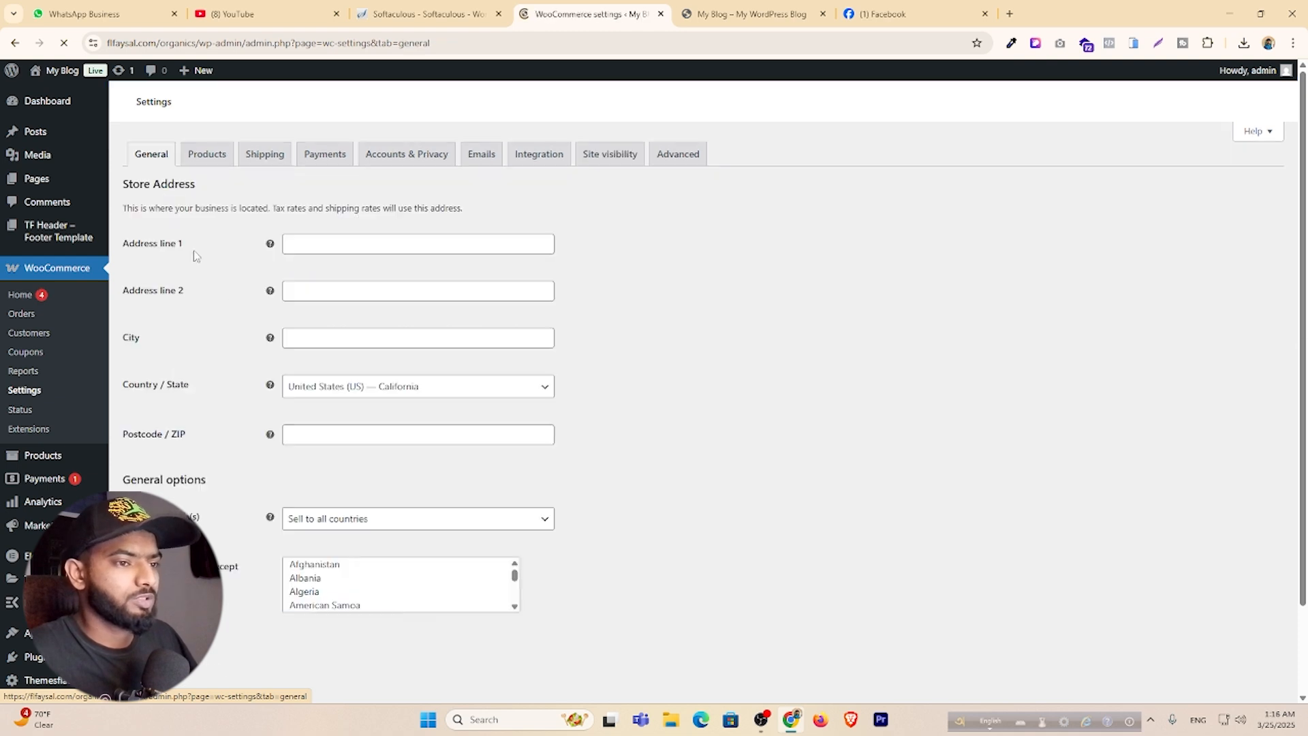
left_click(353, 245)
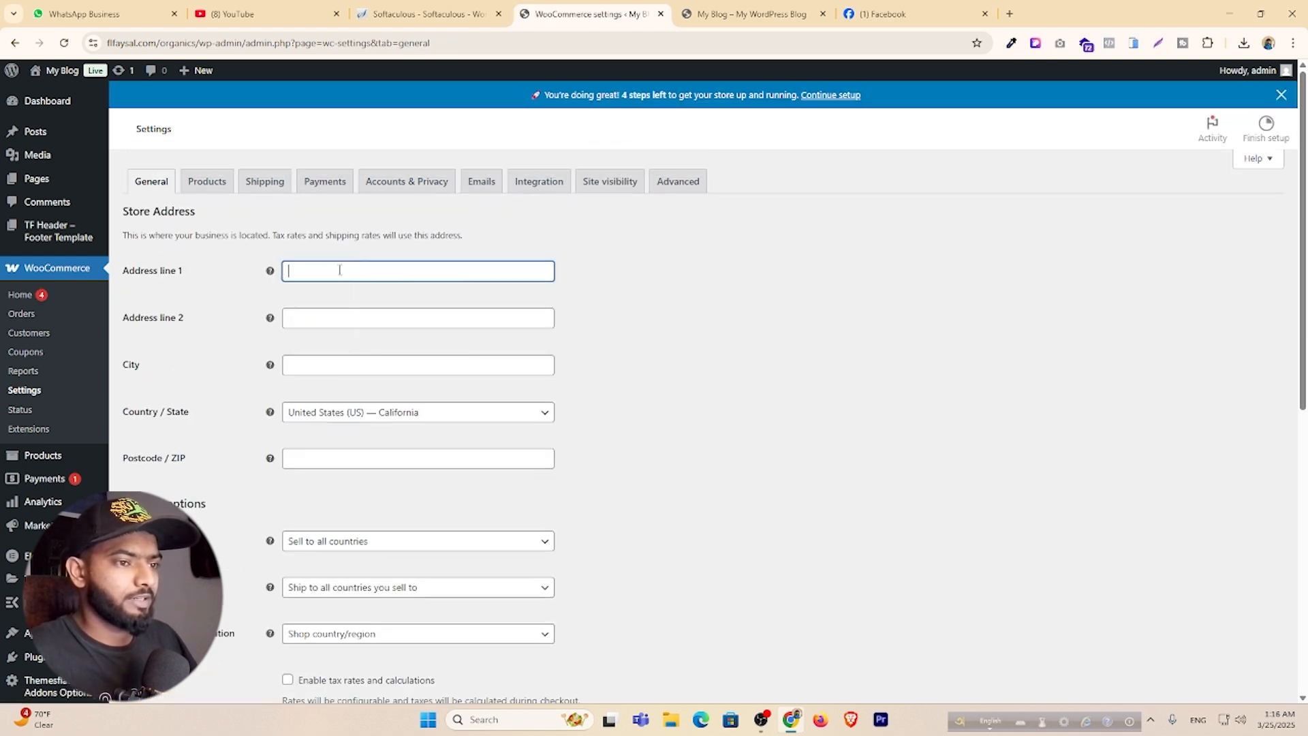
Fill the store address from a saved entry and set the location to Bangladesh — Rajshahi.
left_click(320, 277)
left_click(379, 300)
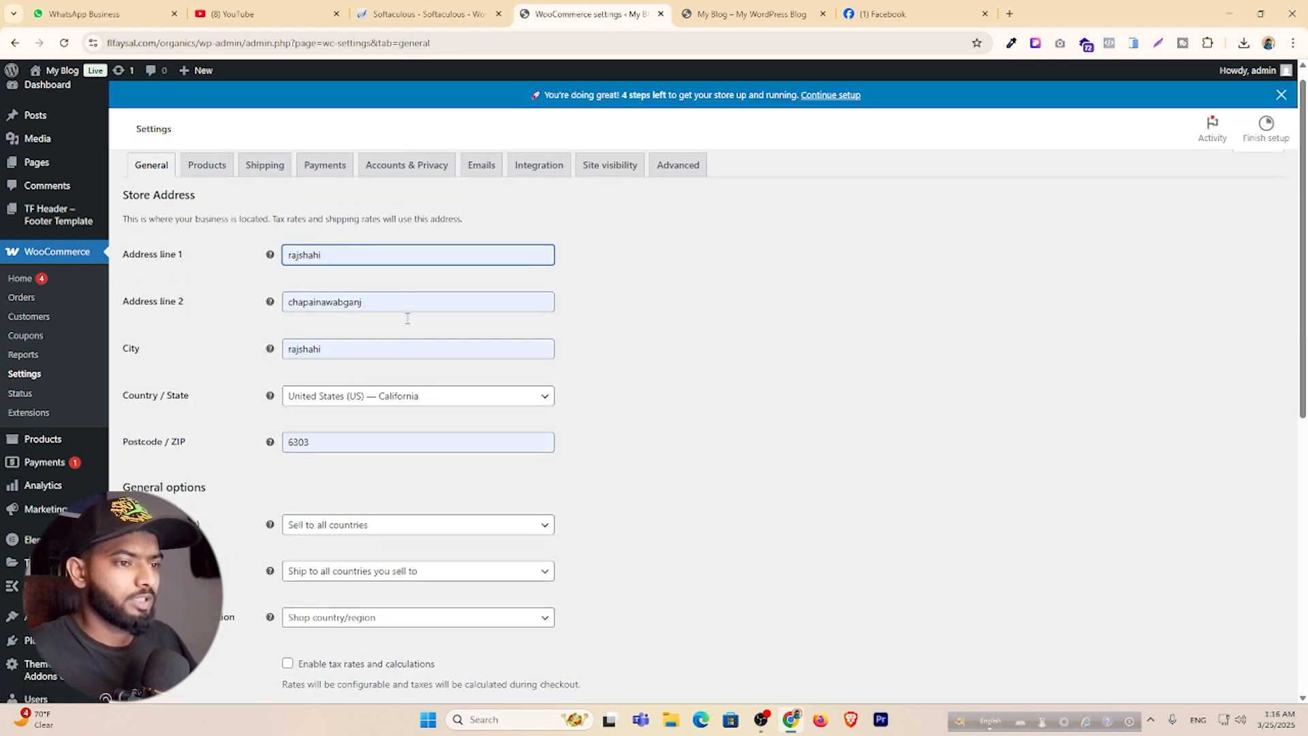
scroll(412, 286, "down", 3)
left_click(456, 209)
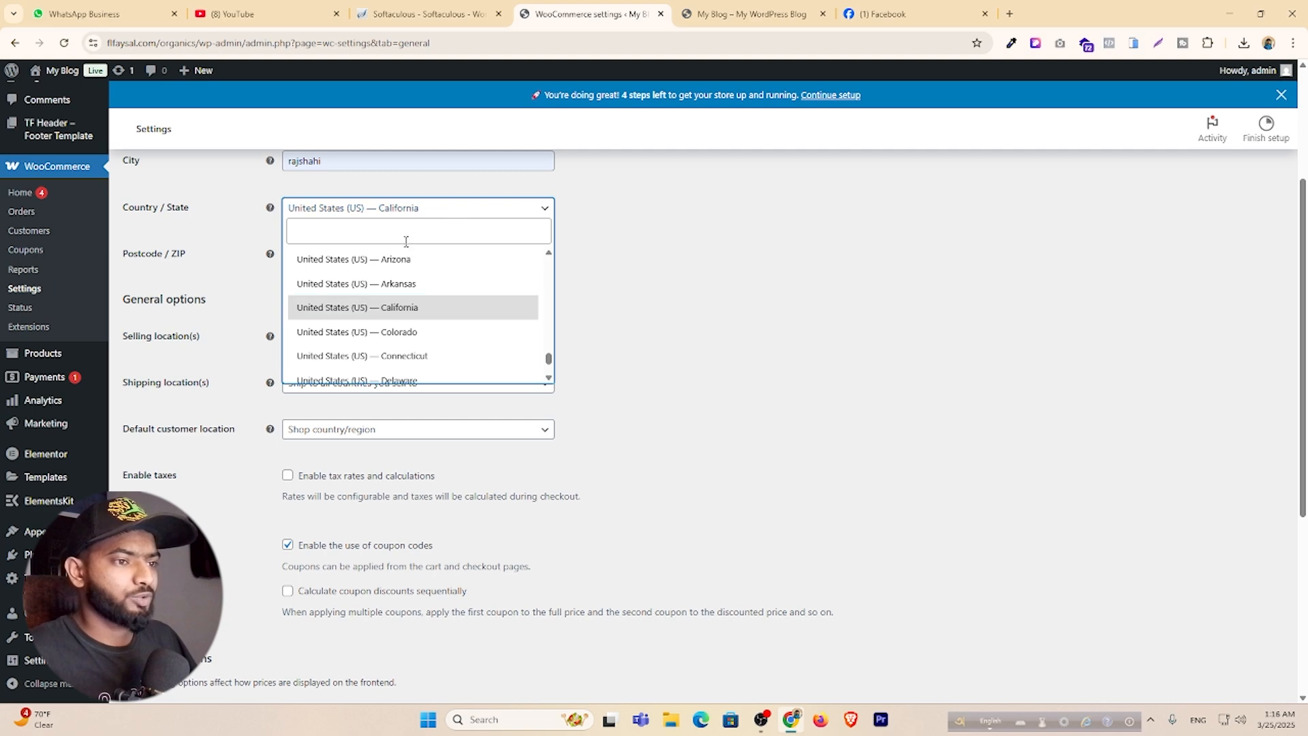
type("Raj")
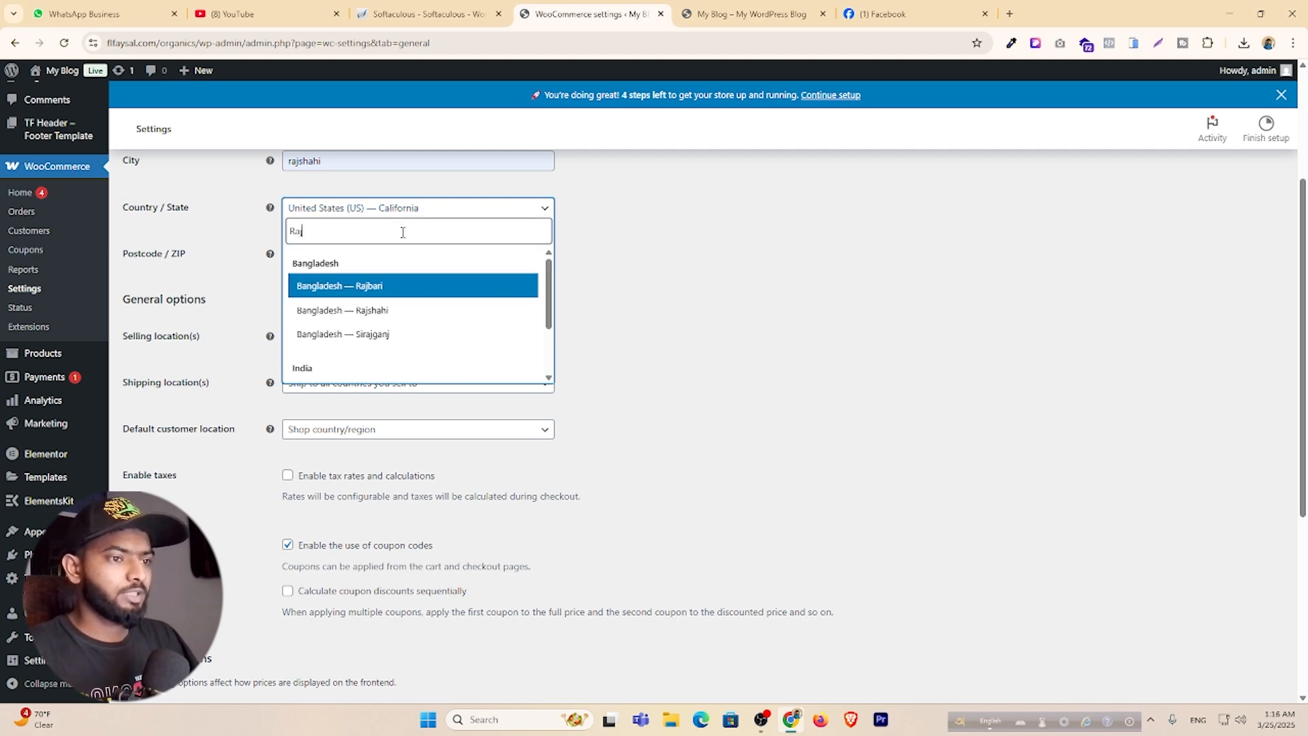
left_click(400, 311)
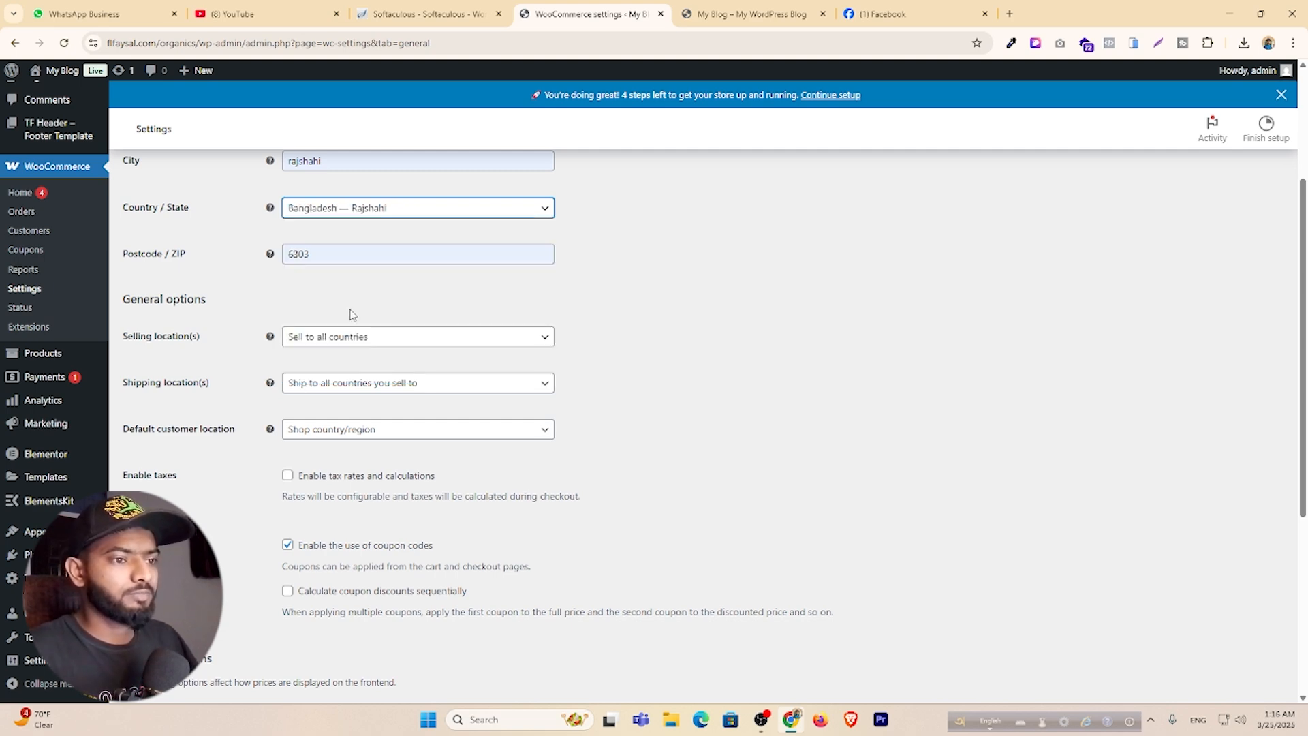
Set the store currency to Bangladeshi taka (BDT) and reduce price decimals to 0.
scroll(352, 314, "down", 3)
scroll(361, 259, "up", 2)
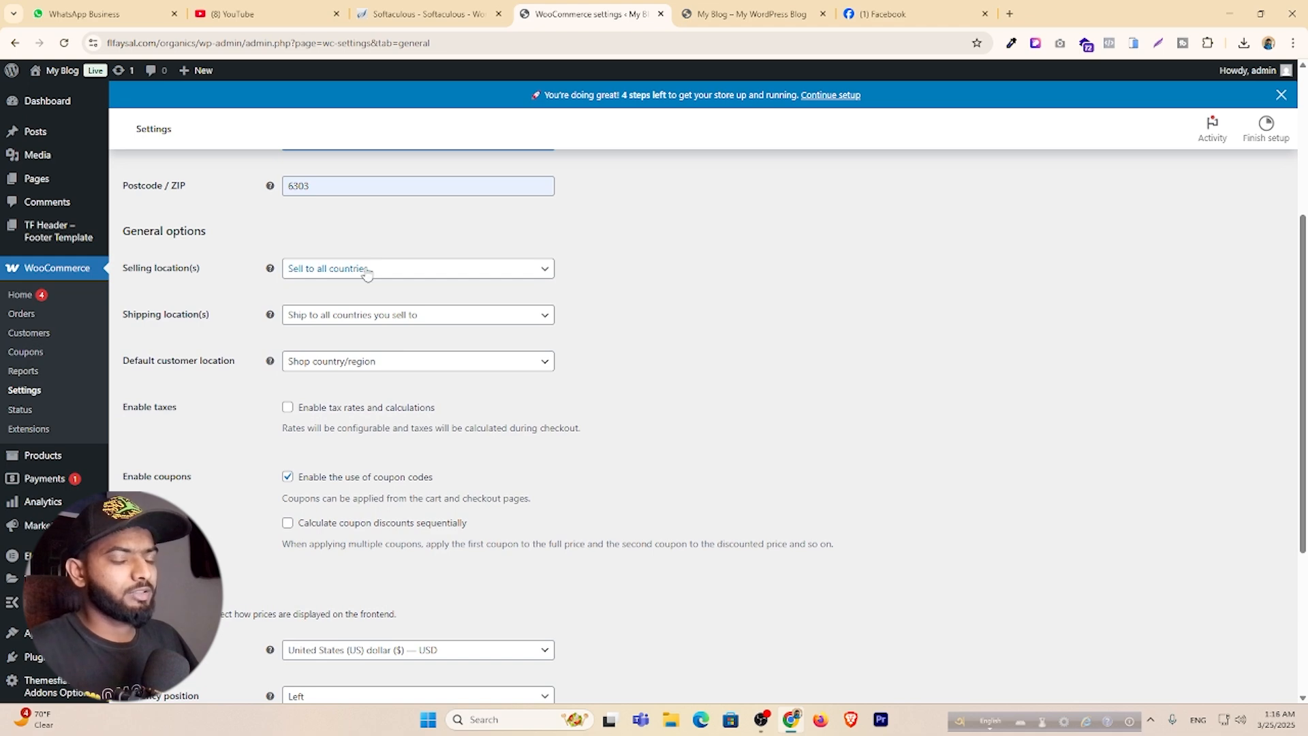
scroll(367, 272, "down", 1)
scroll(438, 378, "down", 3)
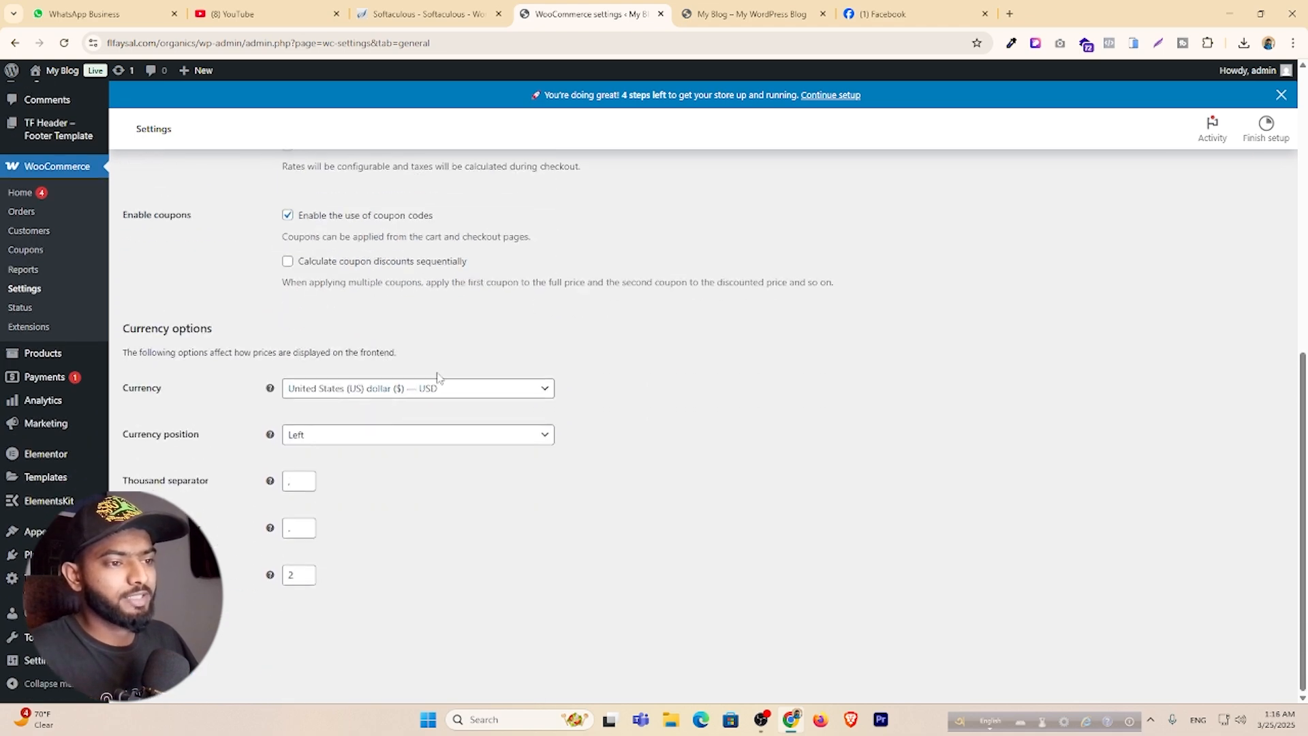
left_click(448, 391)
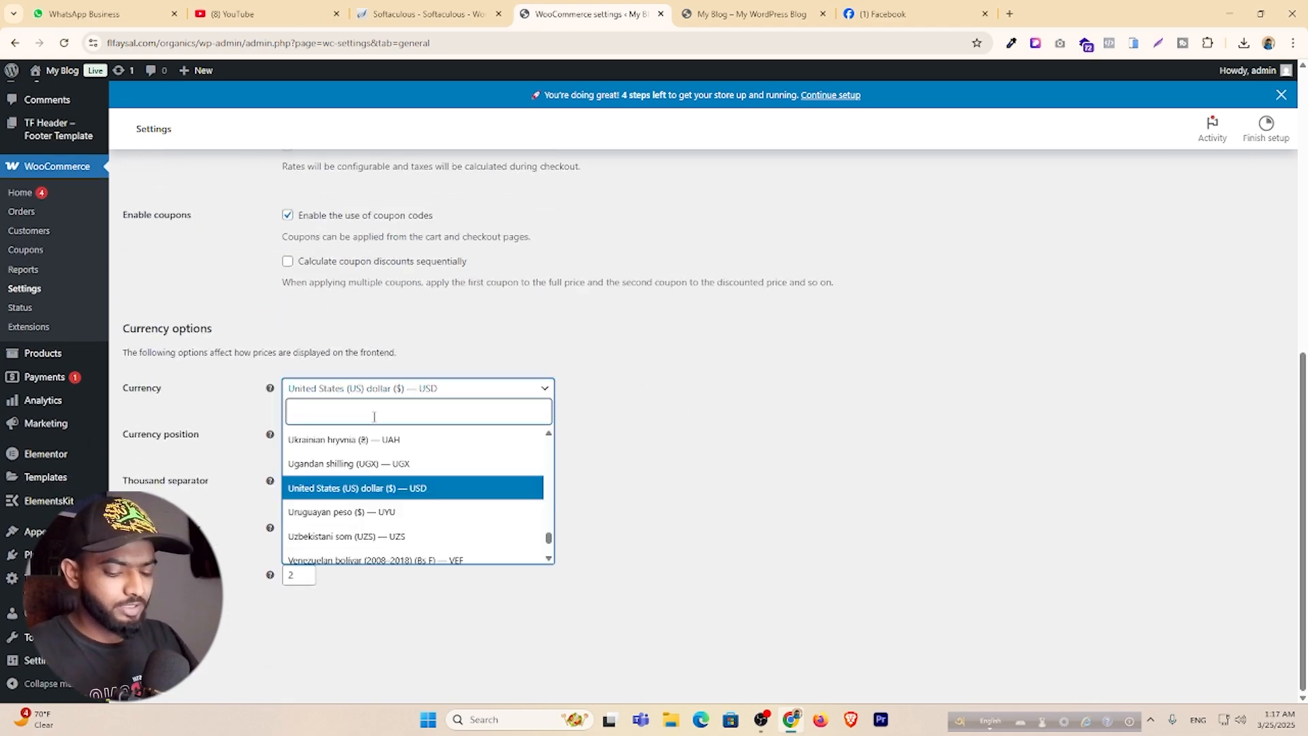
type("Bd")
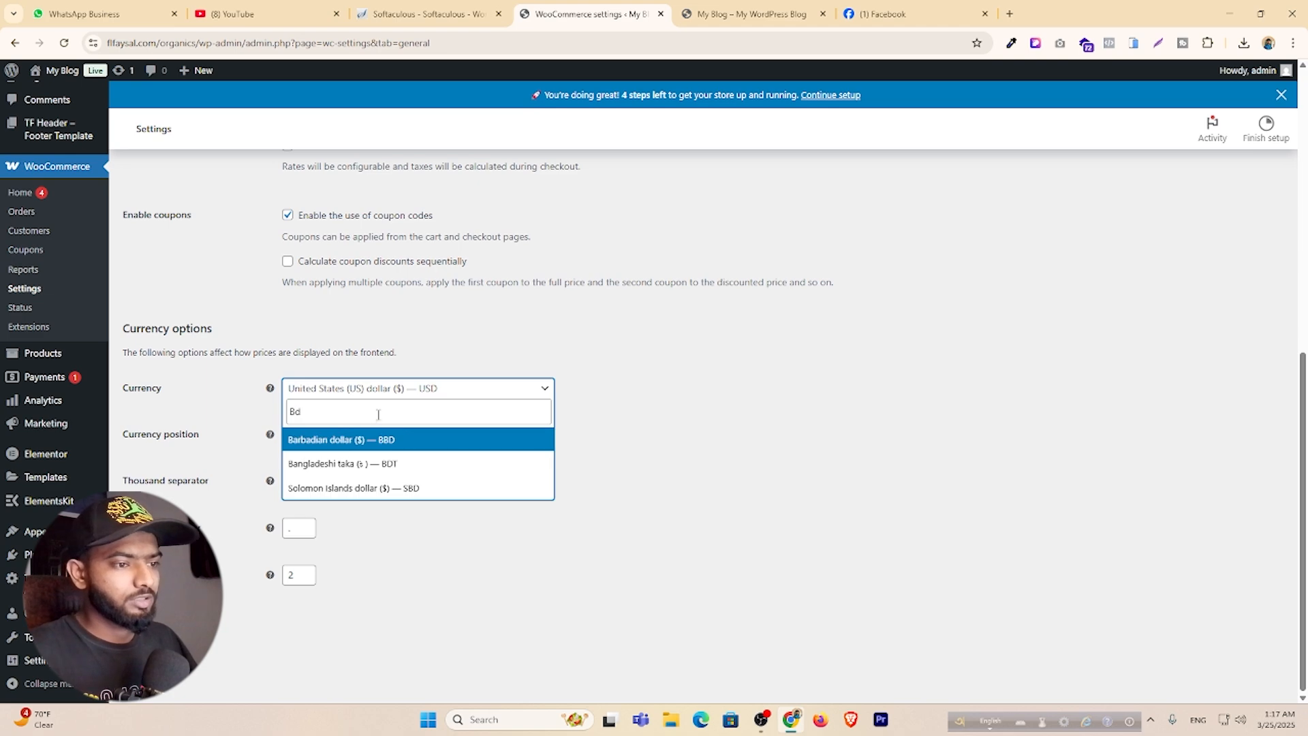
left_click(377, 470)
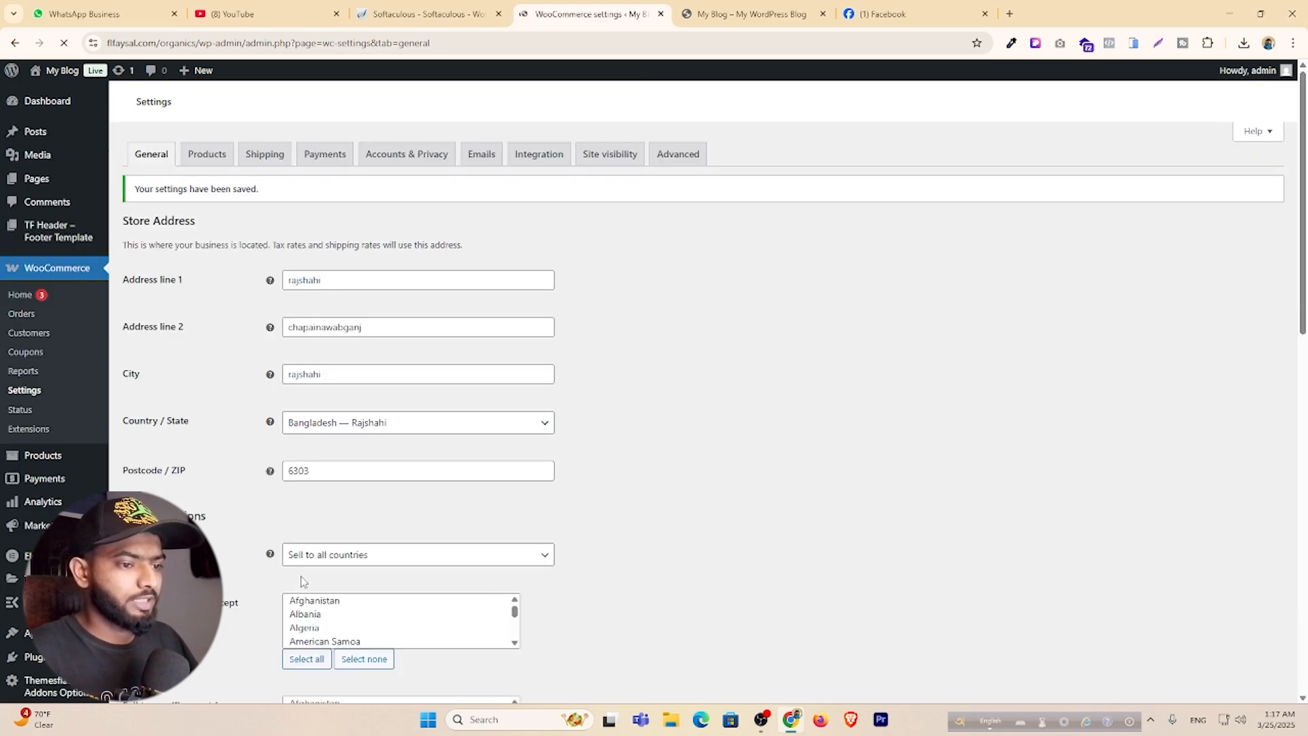
scroll(300, 571, "up", 1)
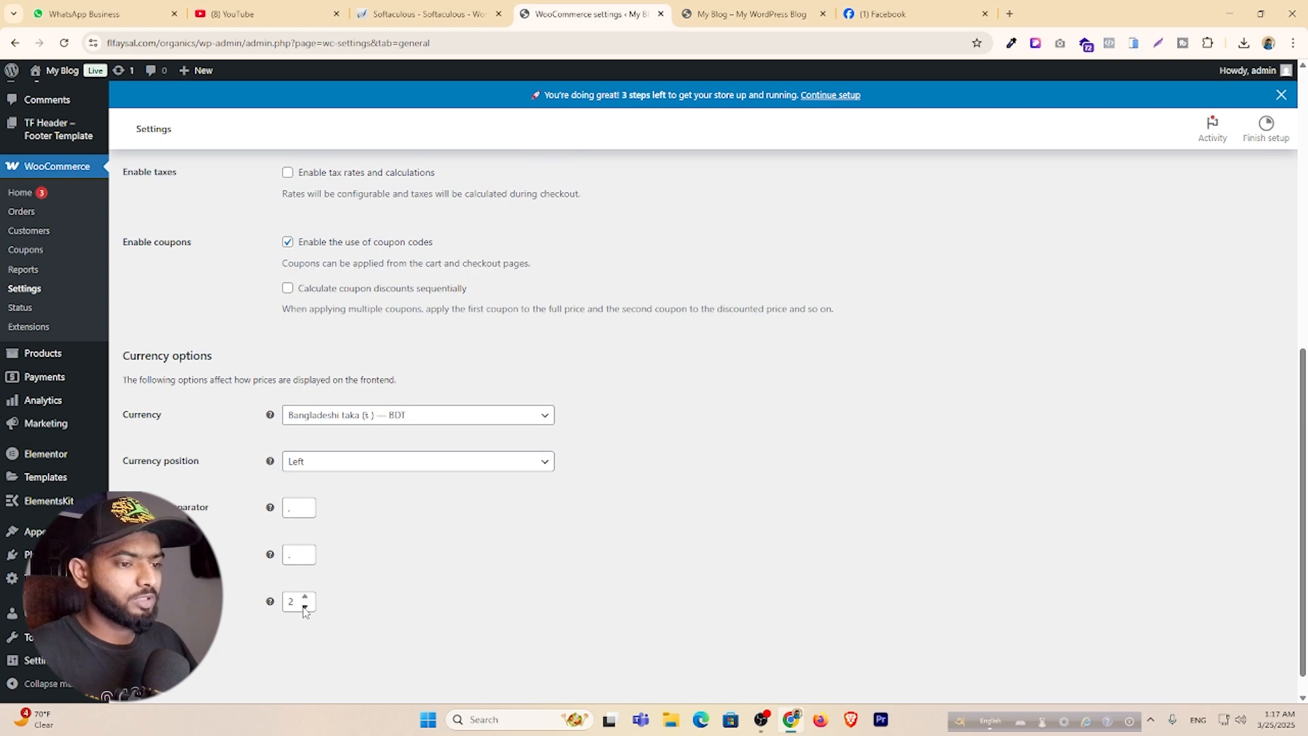
double_click(304, 606)
scroll(304, 603, "up", 8)
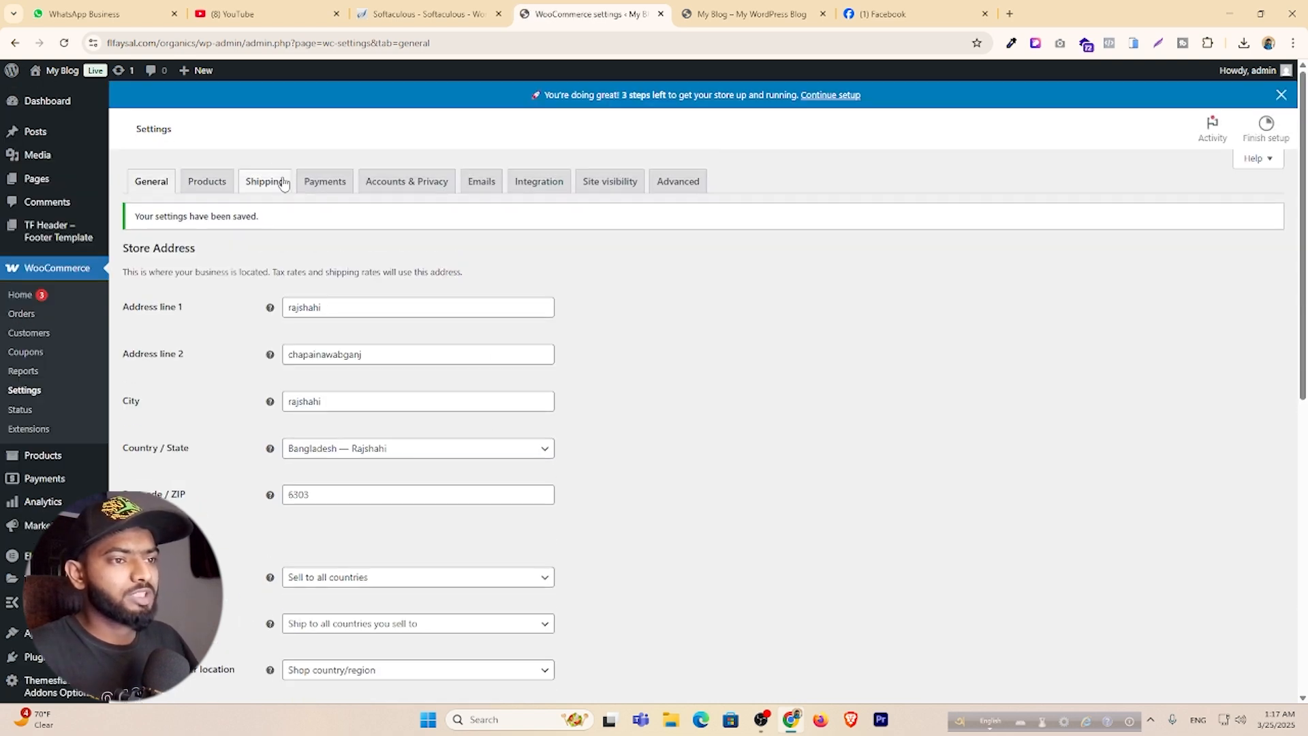
Add a new shipping zone named Bangladesh with the country Bangladesh as its region.
left_click(271, 184)
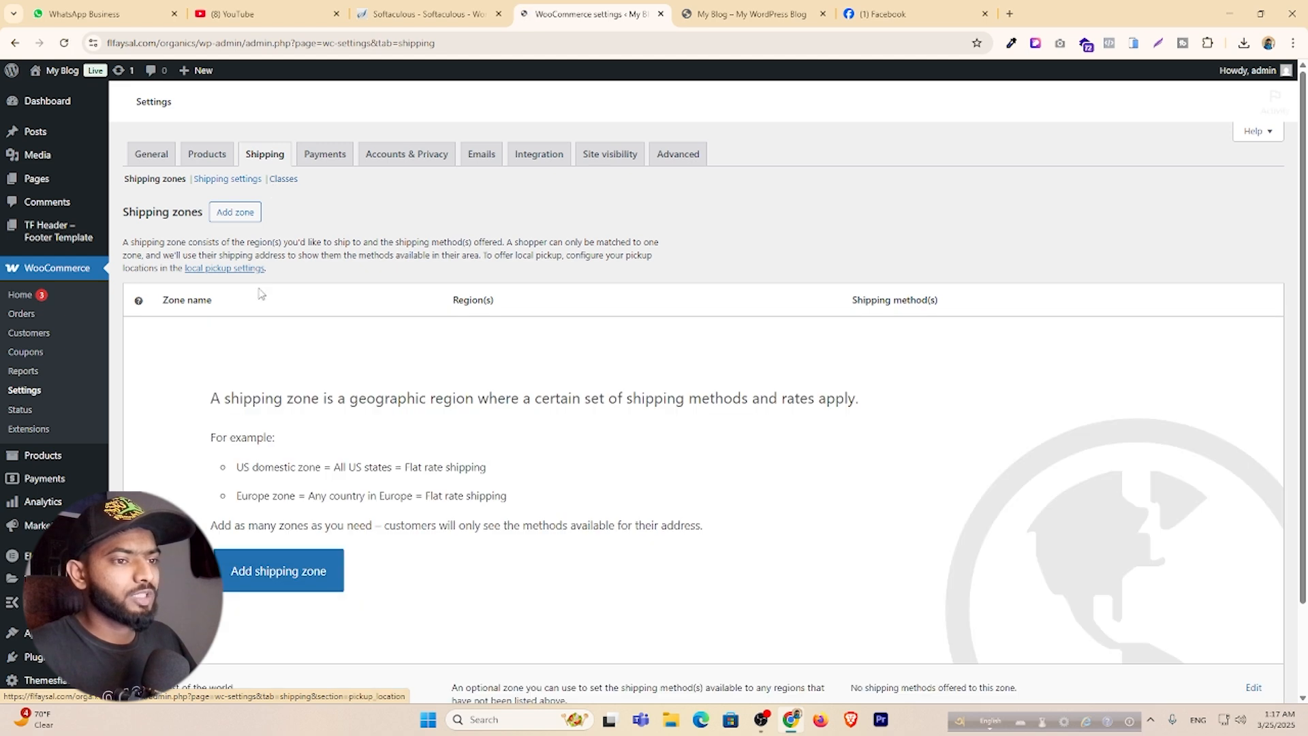
left_click(284, 596)
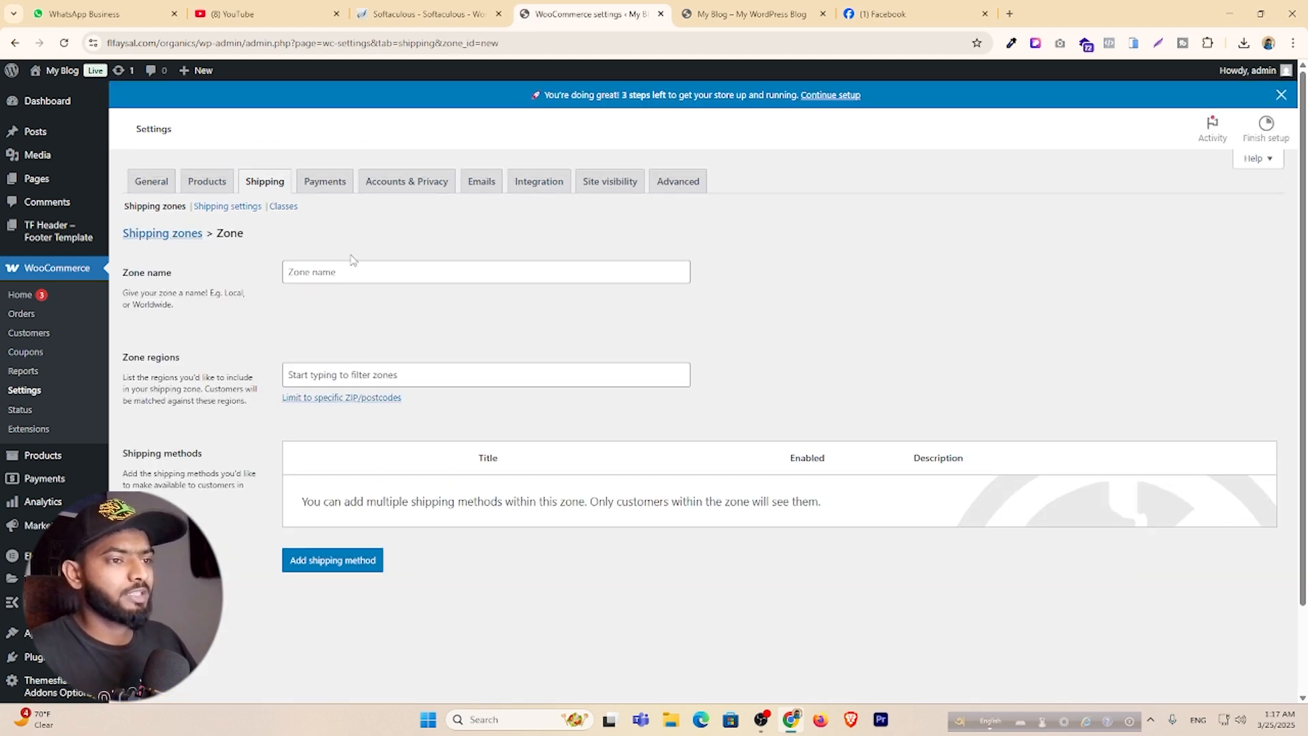
left_click(343, 271)
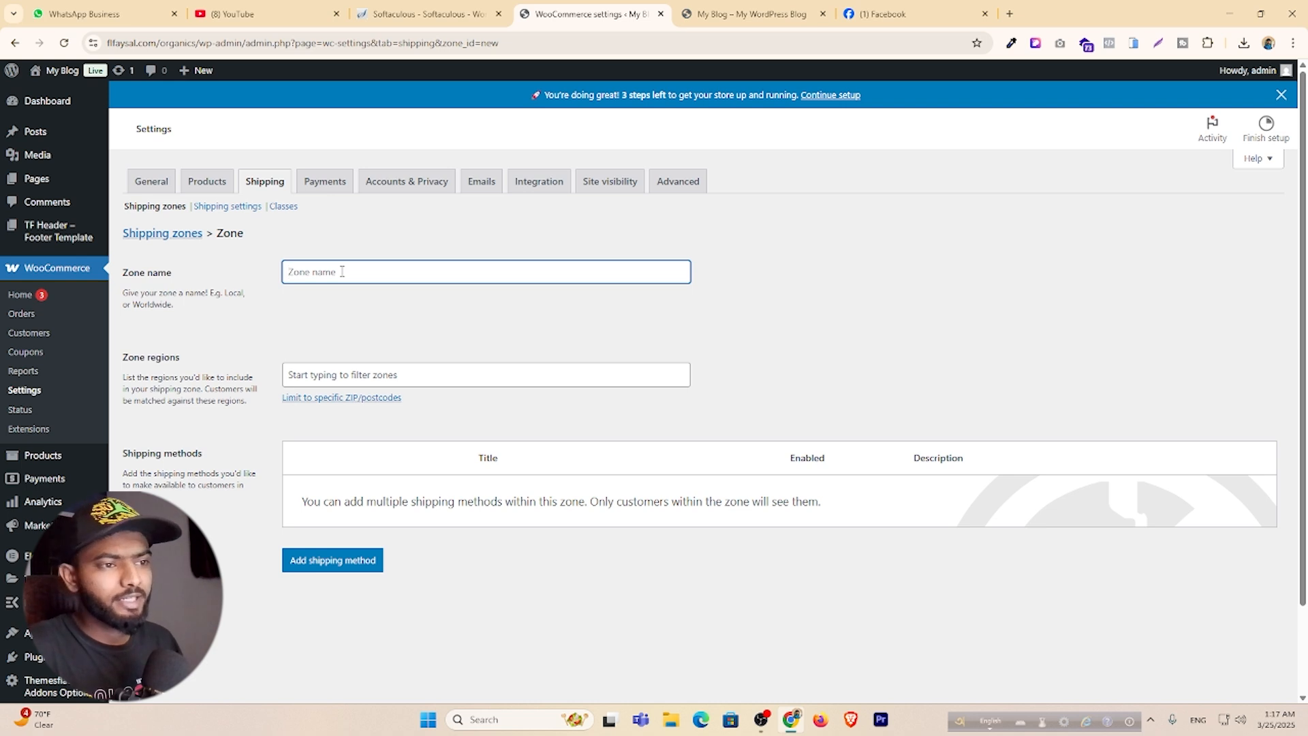
type("Bangladesh")
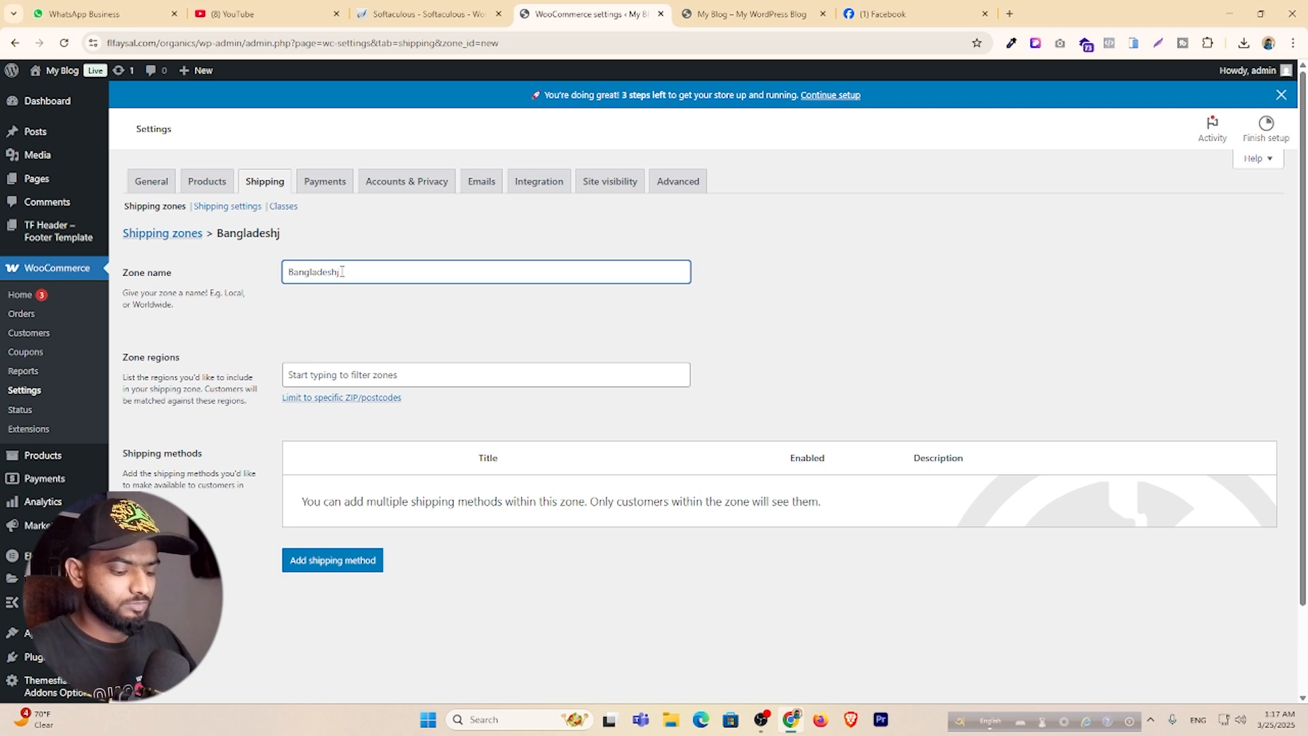
left_click(372, 378)
type("Bang")
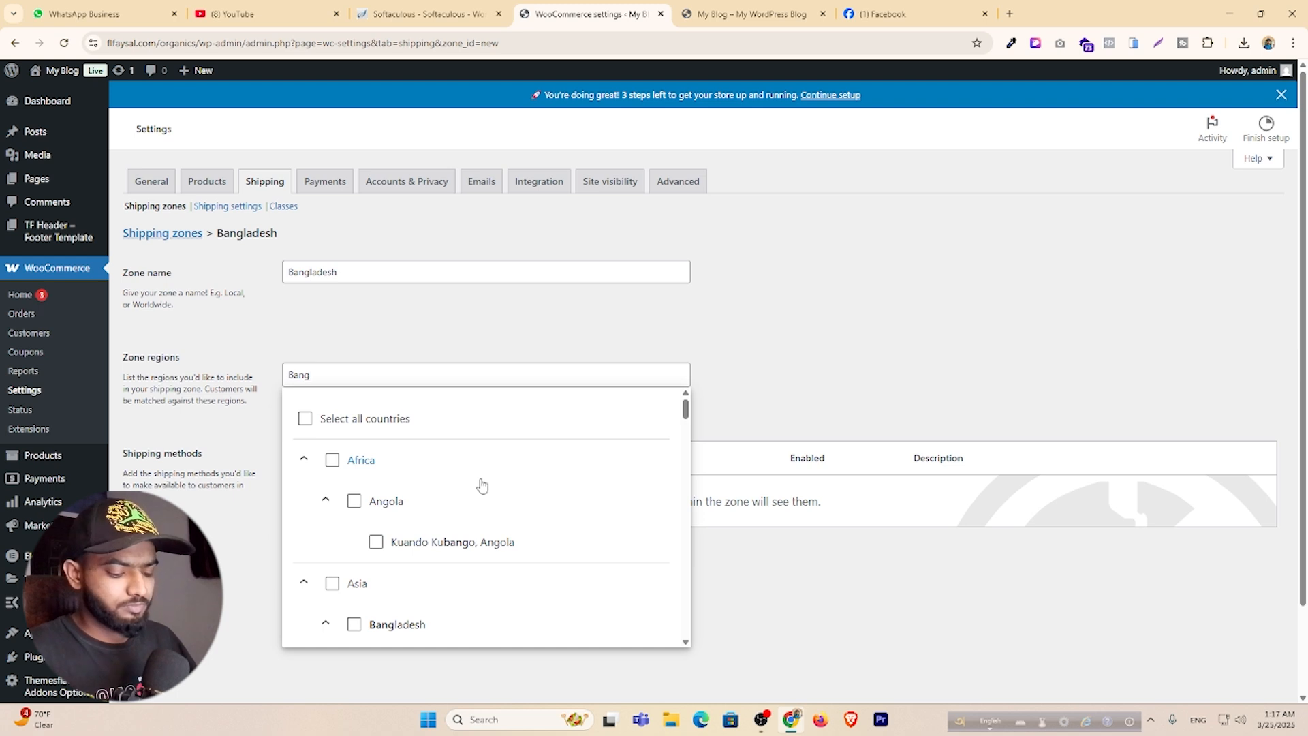
type("lad")
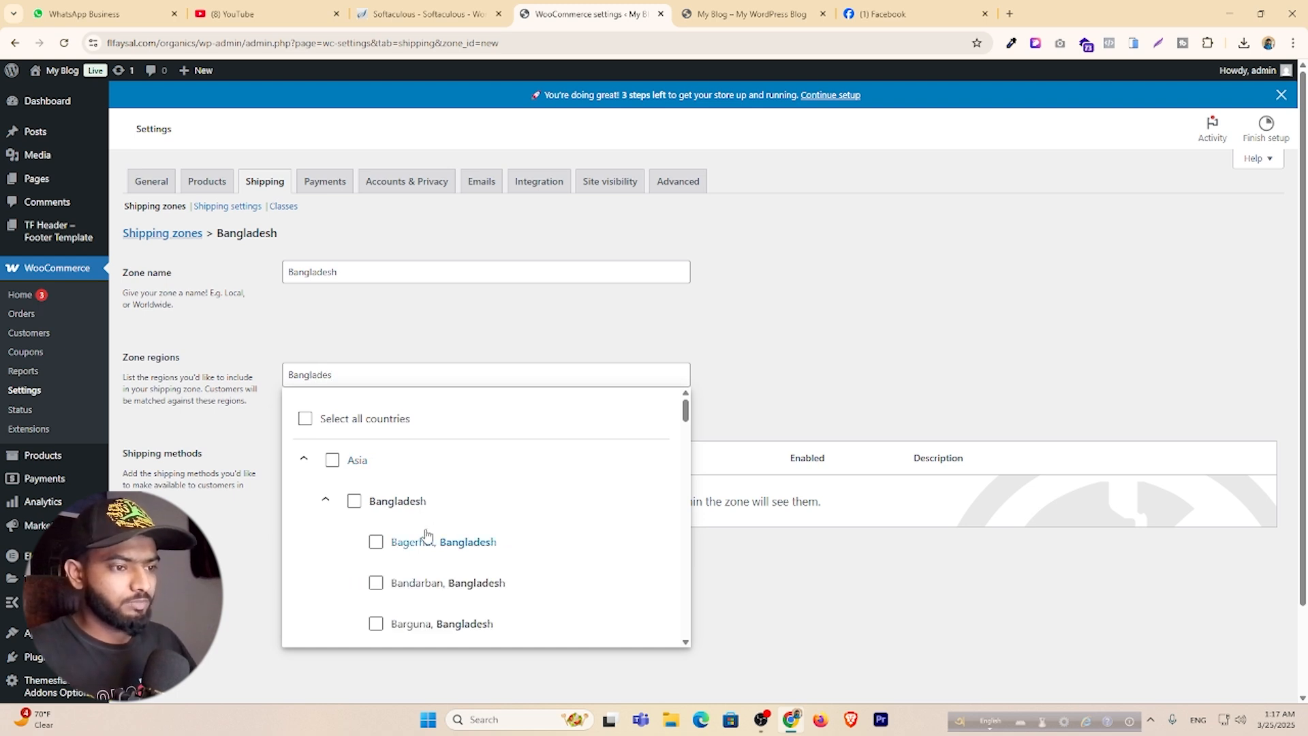
type("es")
left_click(392, 509)
left_click(769, 320)
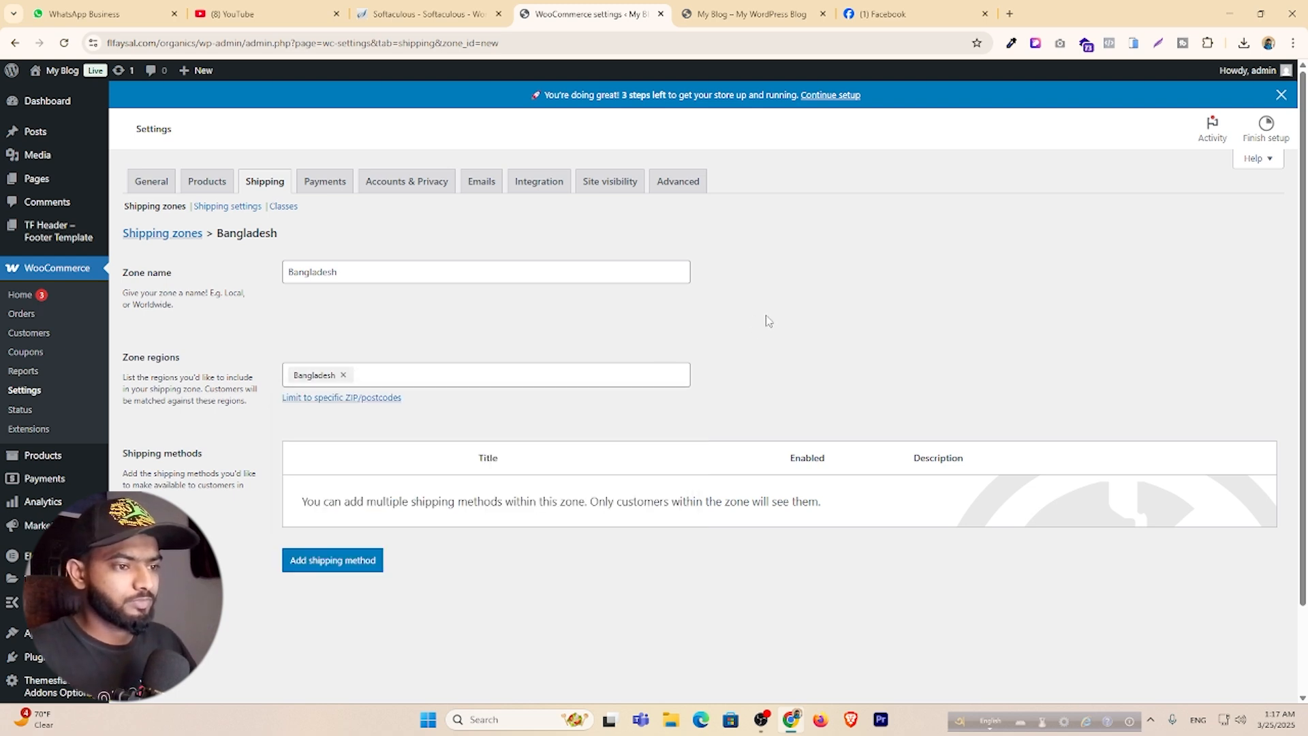
Add a flat-rate method named for inside-Dhaka delivery with cost 60.
left_click(341, 560)
left_click(549, 382)
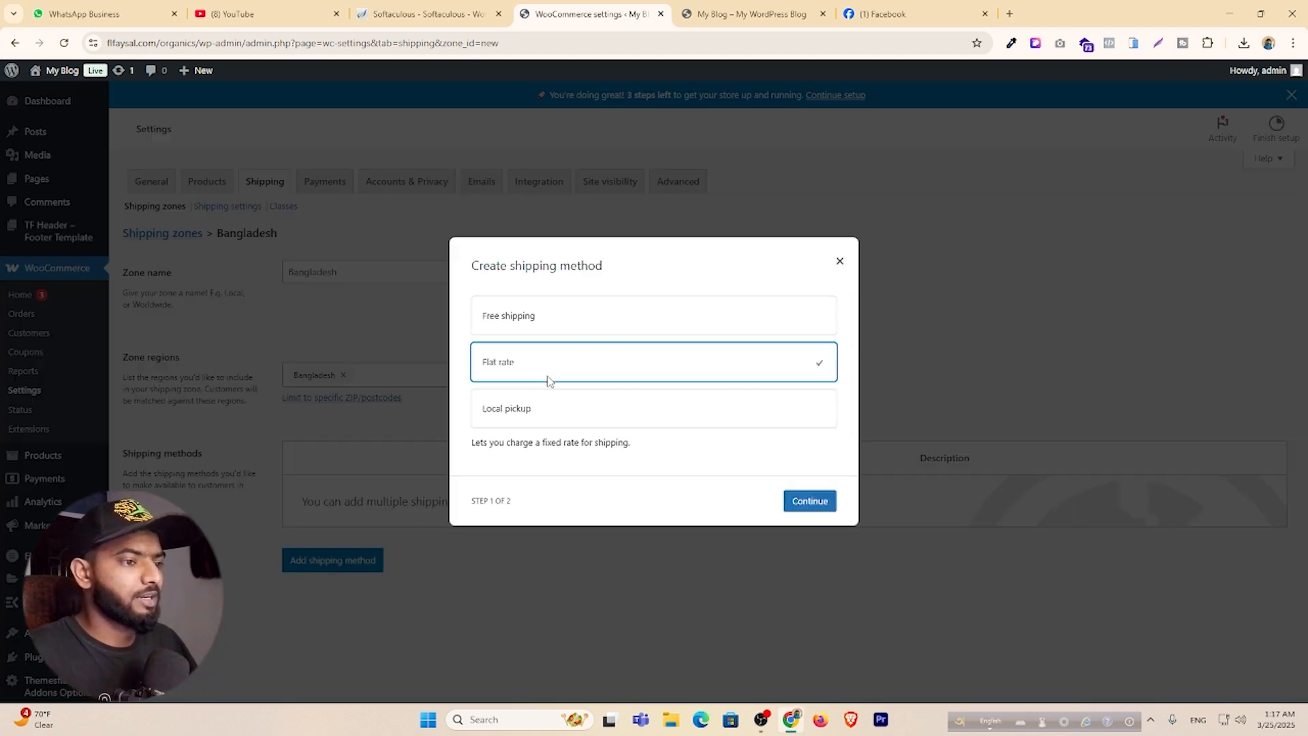
left_click(816, 502)
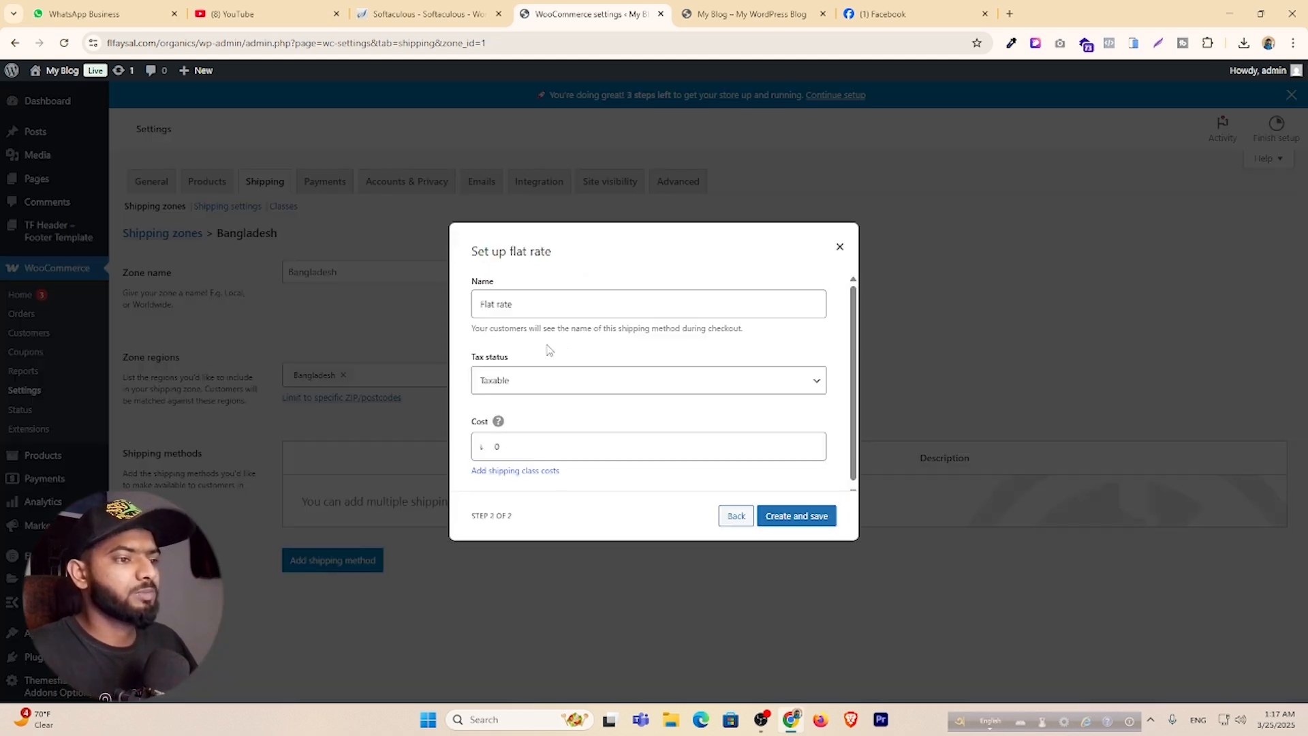
left_click_drag(533, 304, 414, 308)
key("BackSpace")
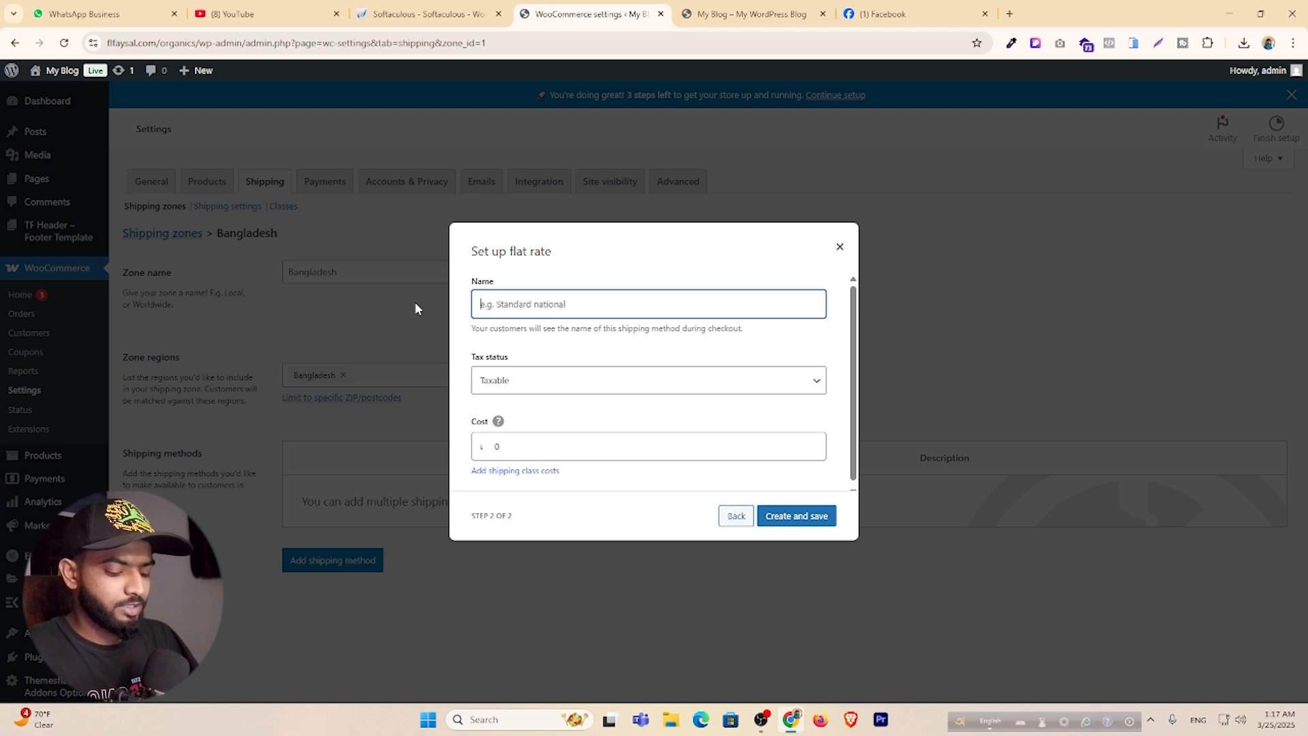
key("F12")
type("D")
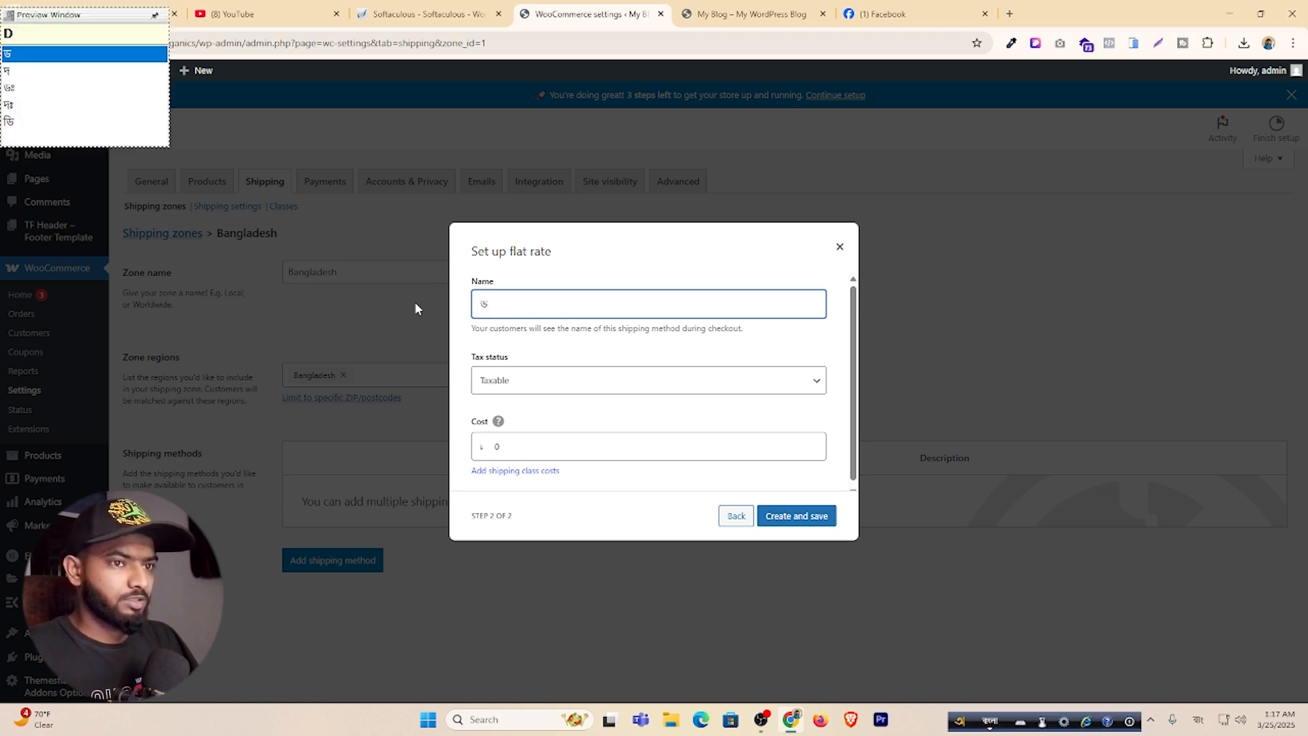
key("BackSpace")
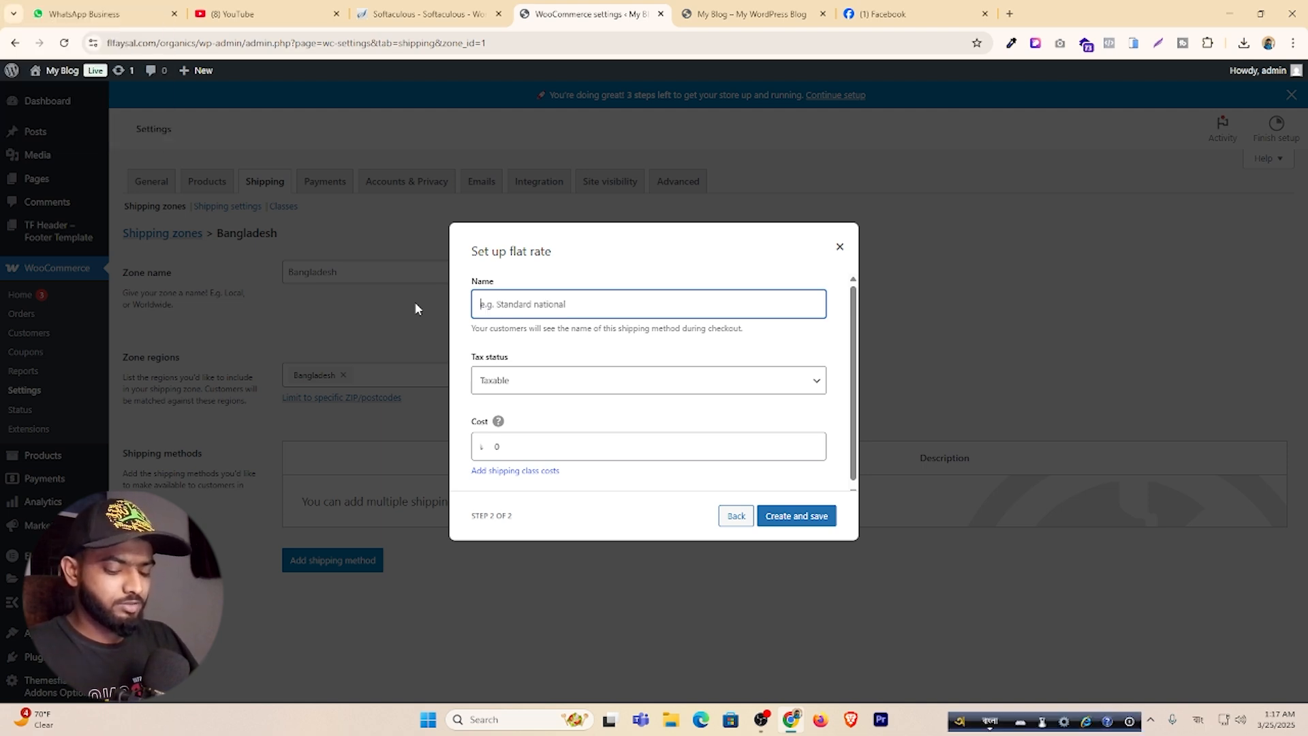
type("D")
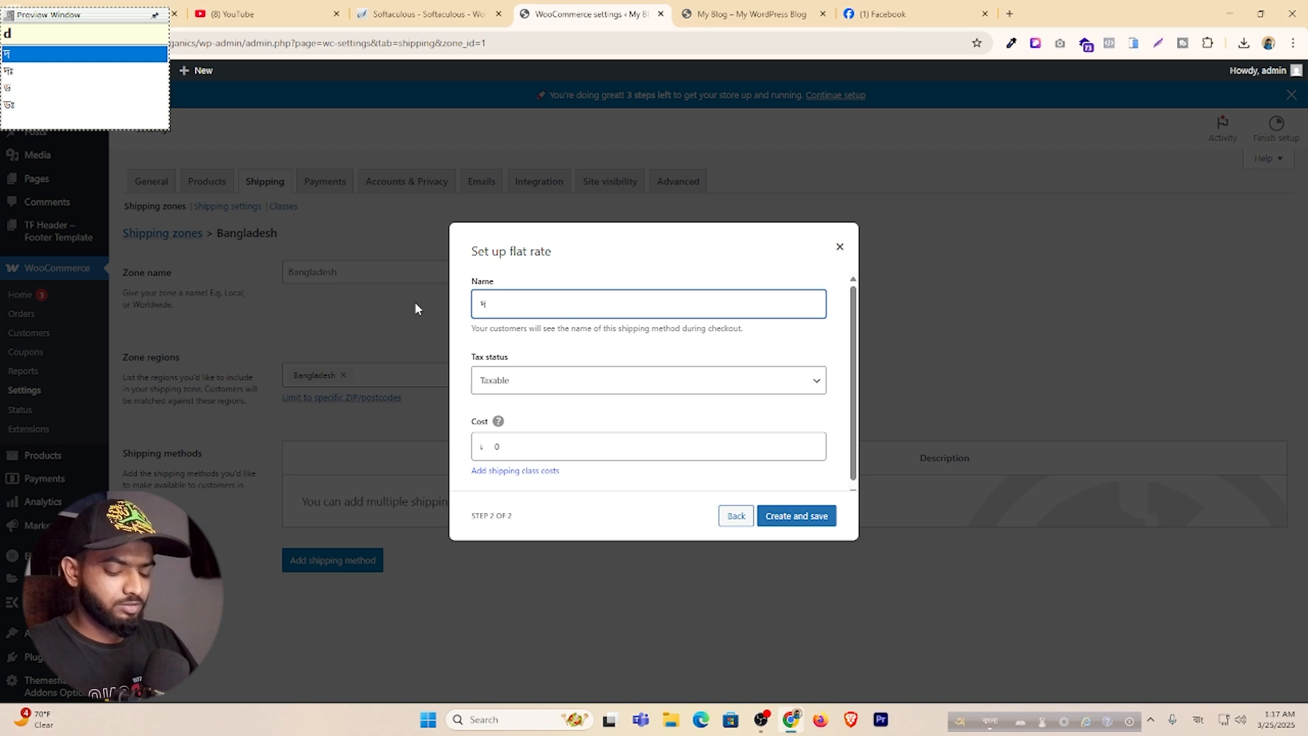
type("ha")
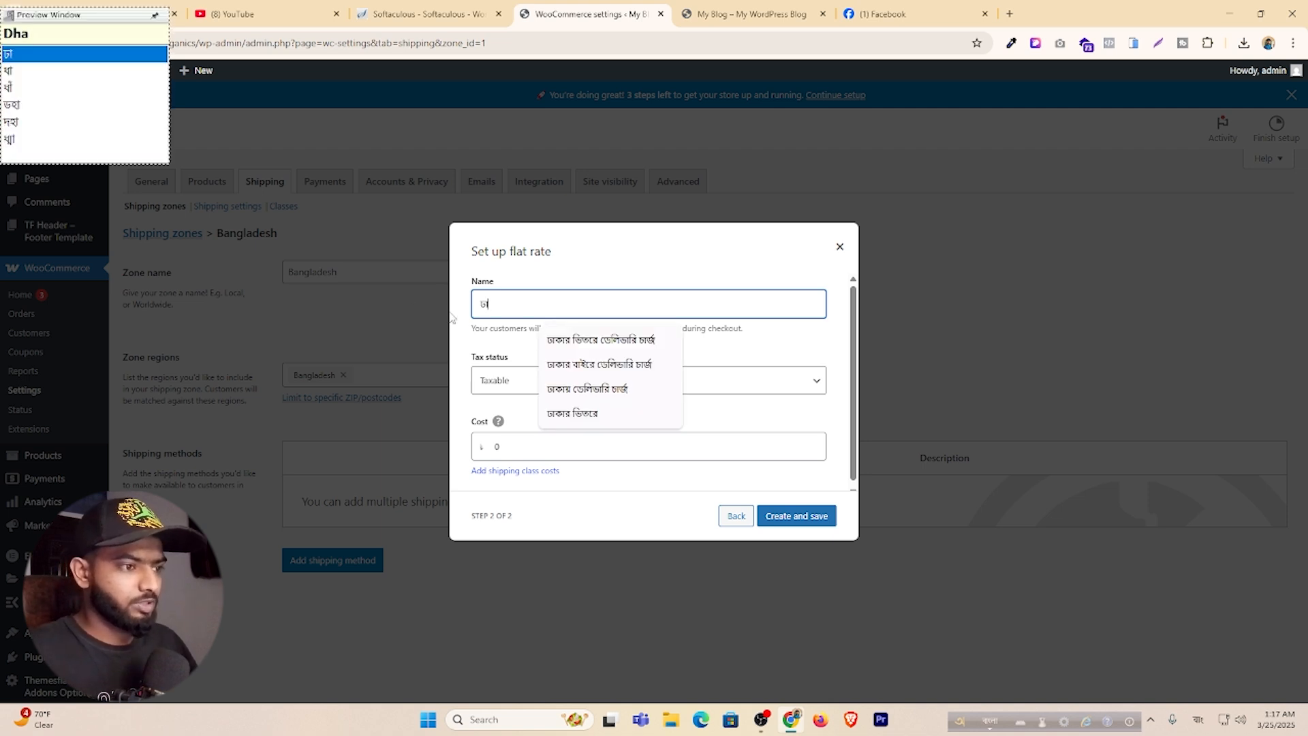
left_click(613, 339)
left_click(529, 438)
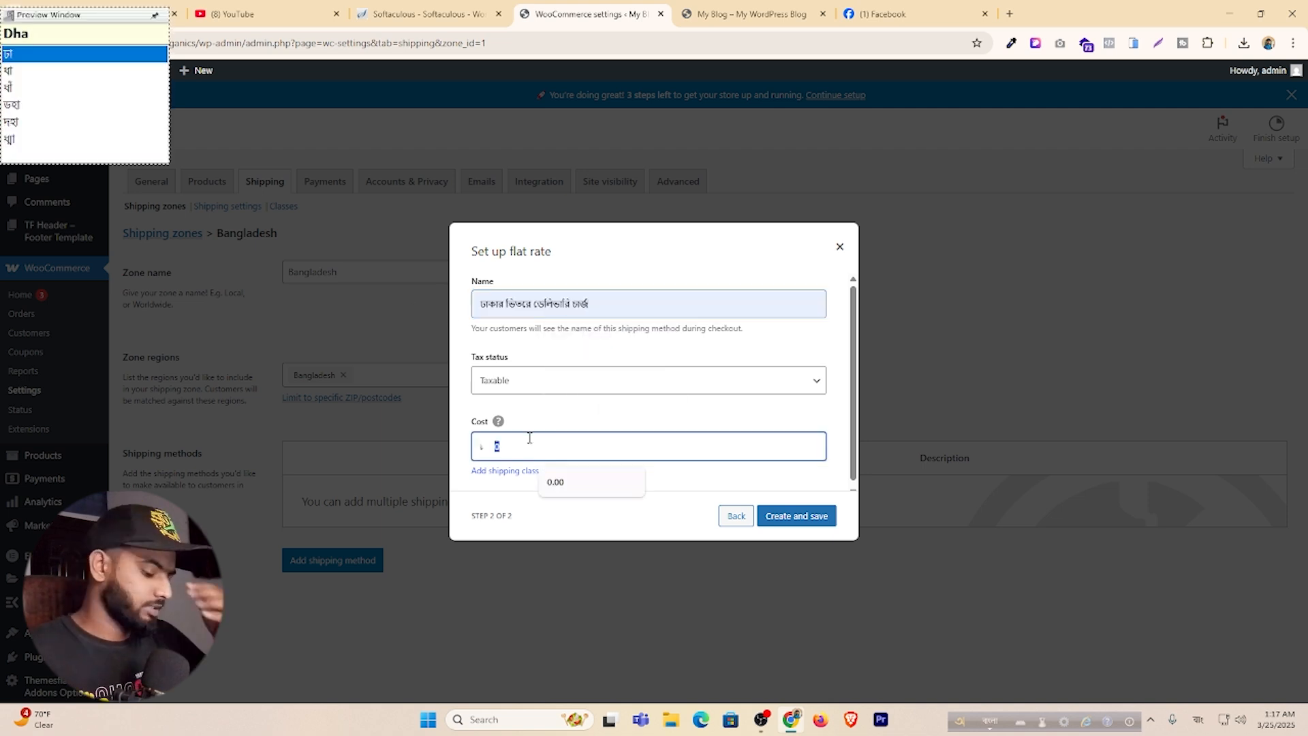
key("F12")
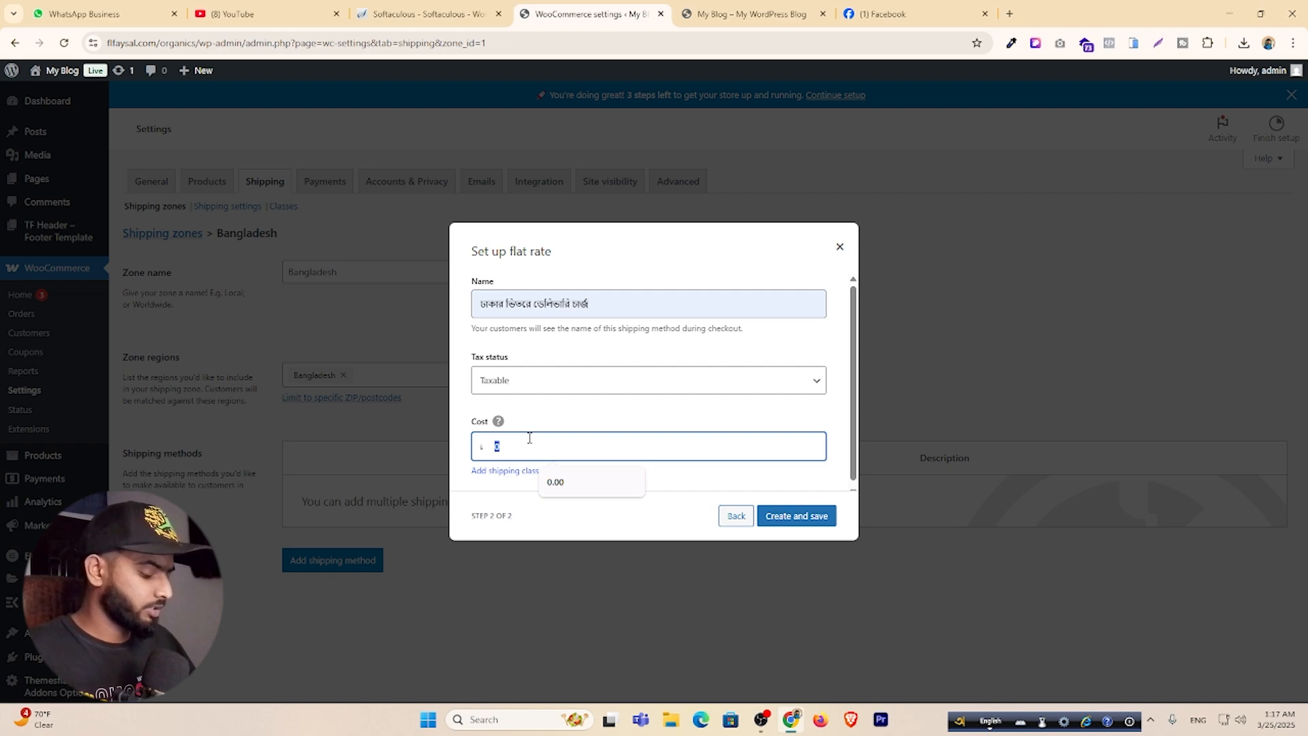
type("12")
key("BackSpace")
key("BackSpace")
type("60")
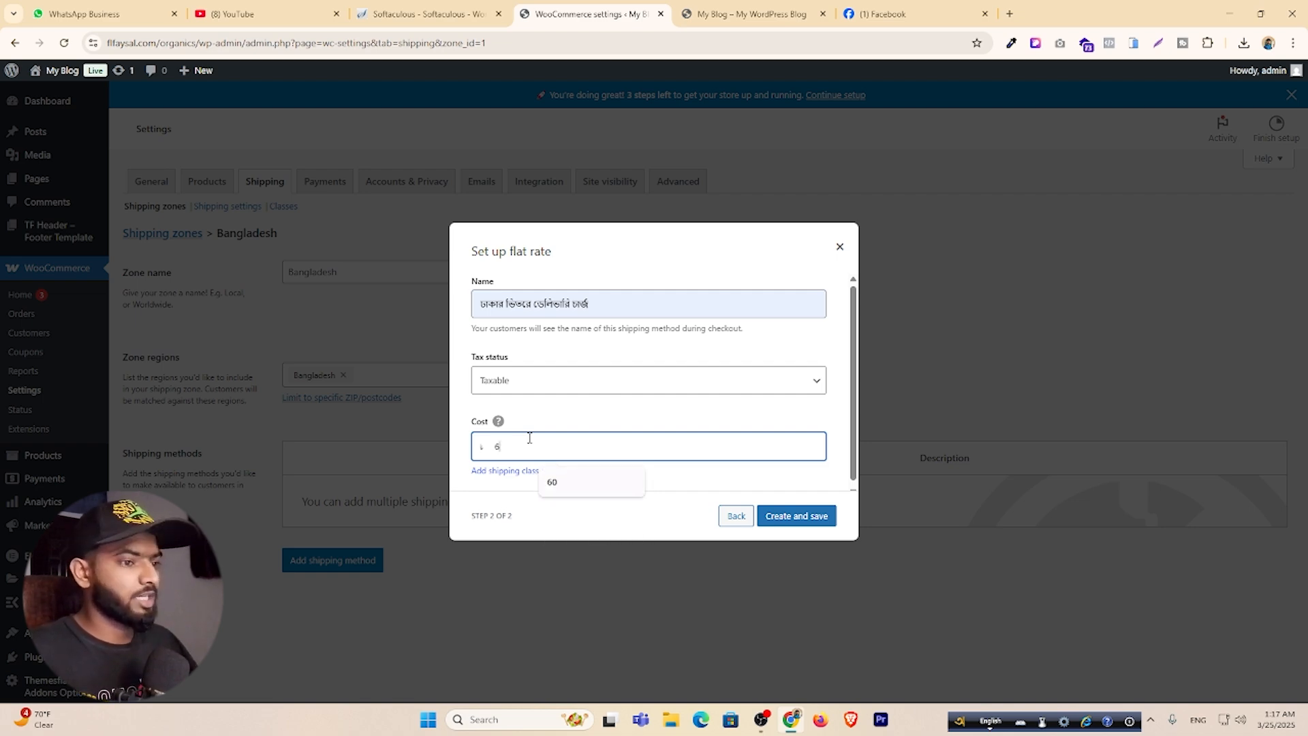
left_click(798, 517)
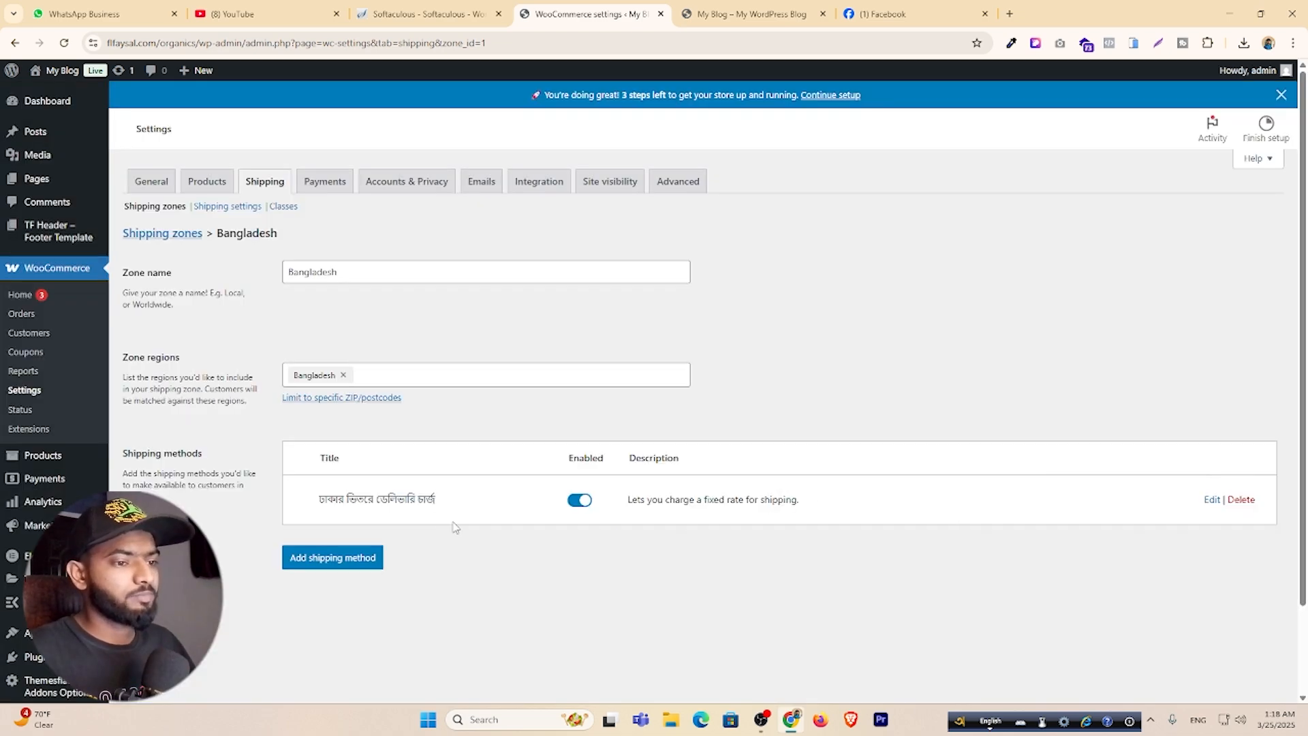
Add a second flat-rate method named for outside-Dhaka delivery with cost 120.
left_click(339, 559)
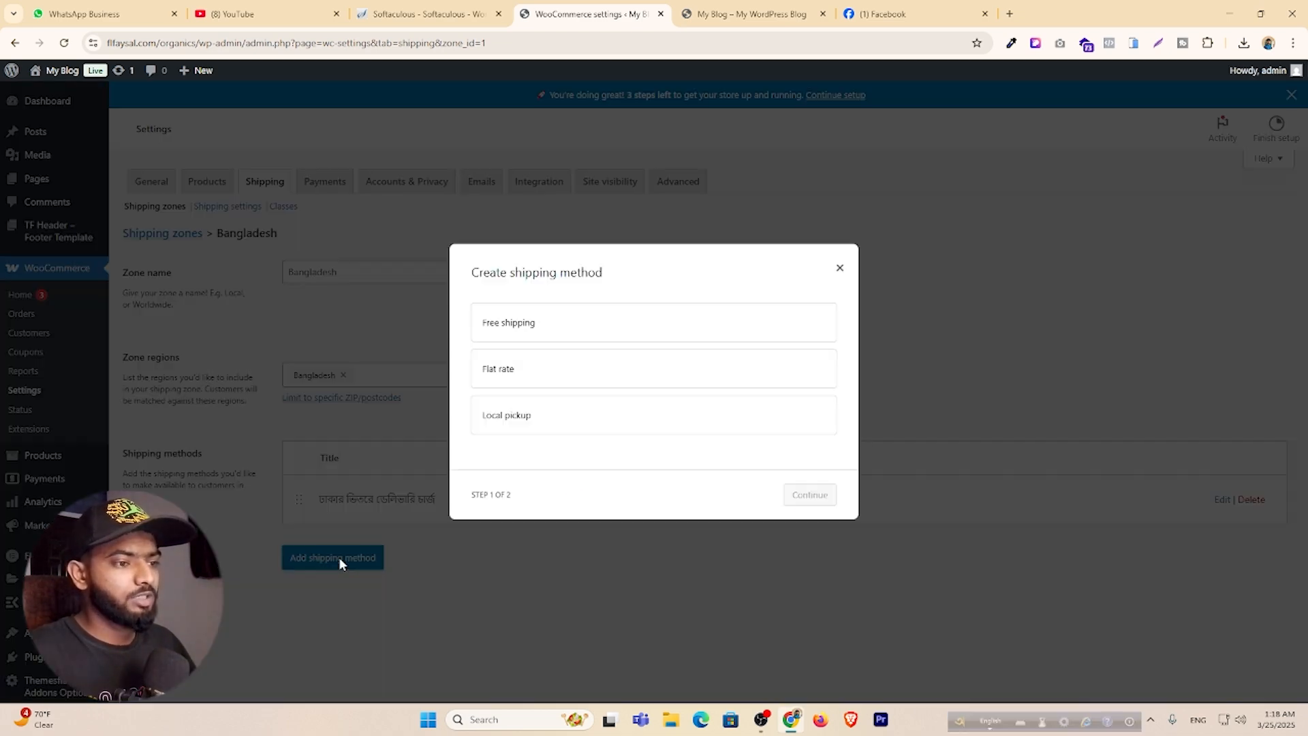
left_click(545, 372)
left_click(818, 501)
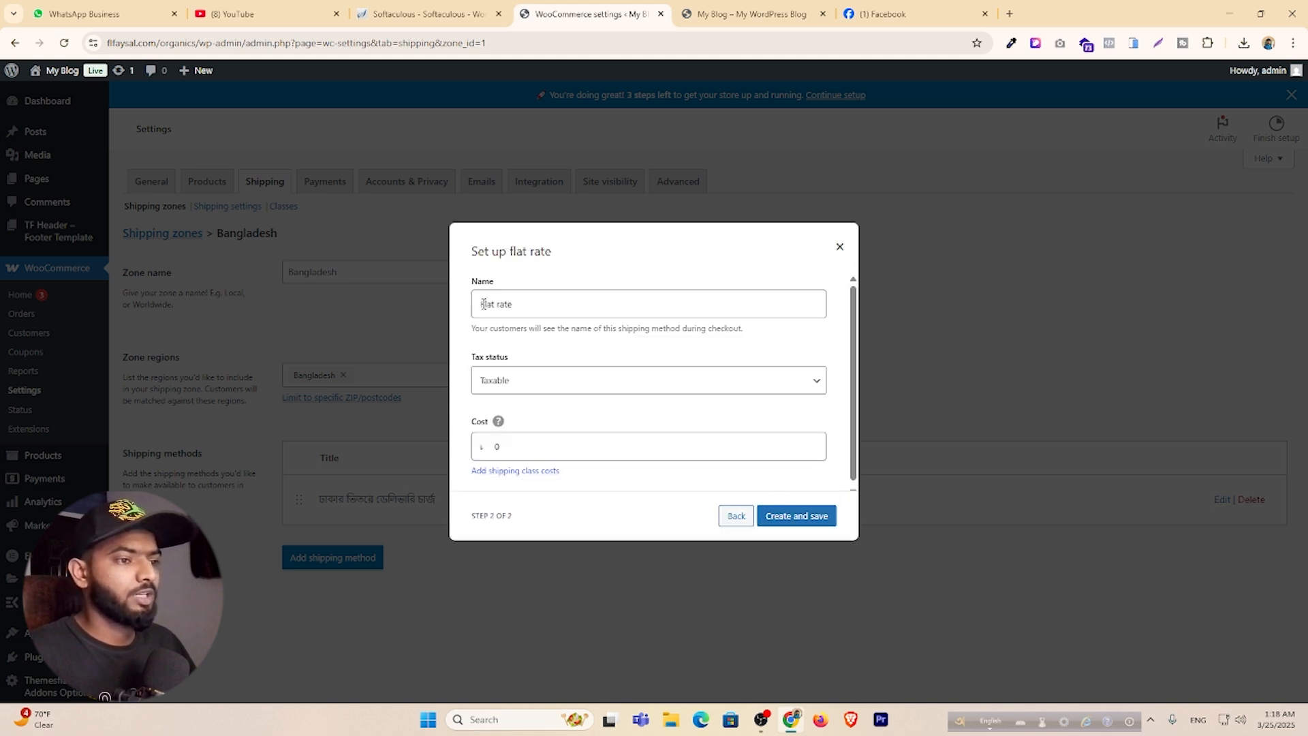
left_click_drag(527, 308, 474, 305)
key("BackSpace")
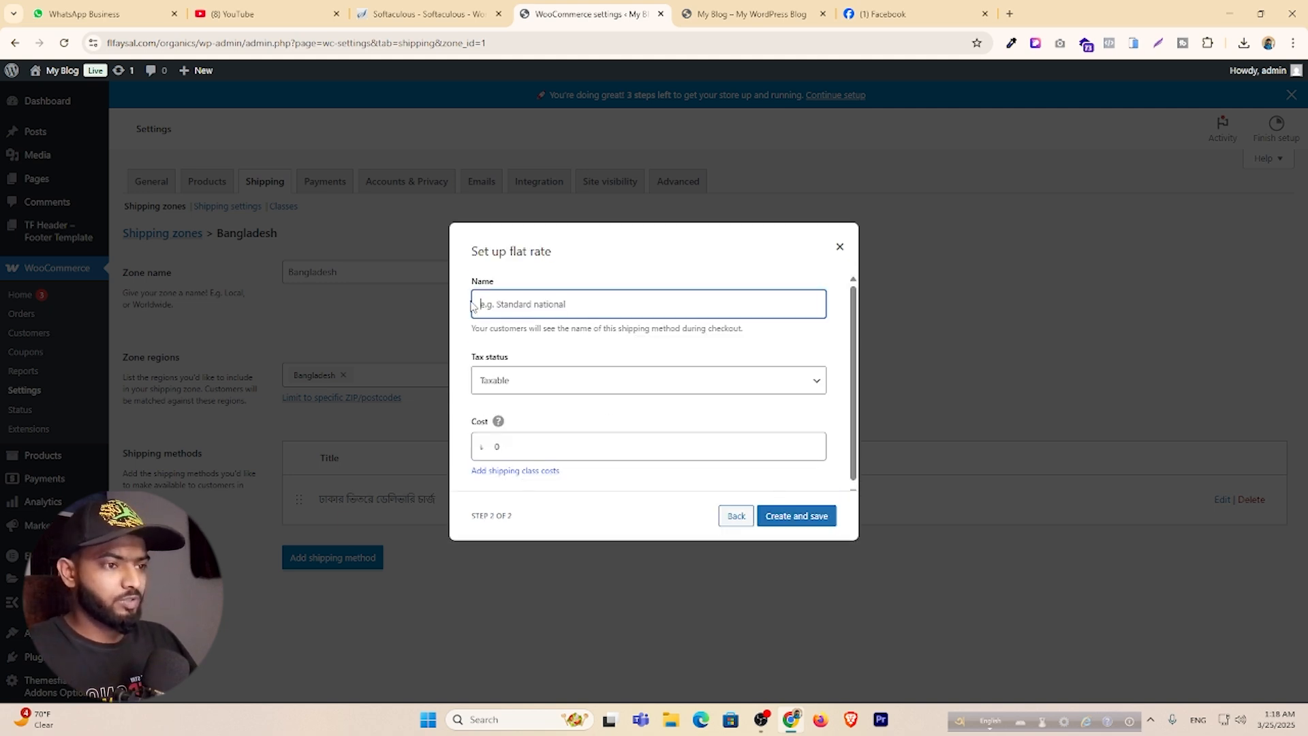
key("F12")
type("Dhak")
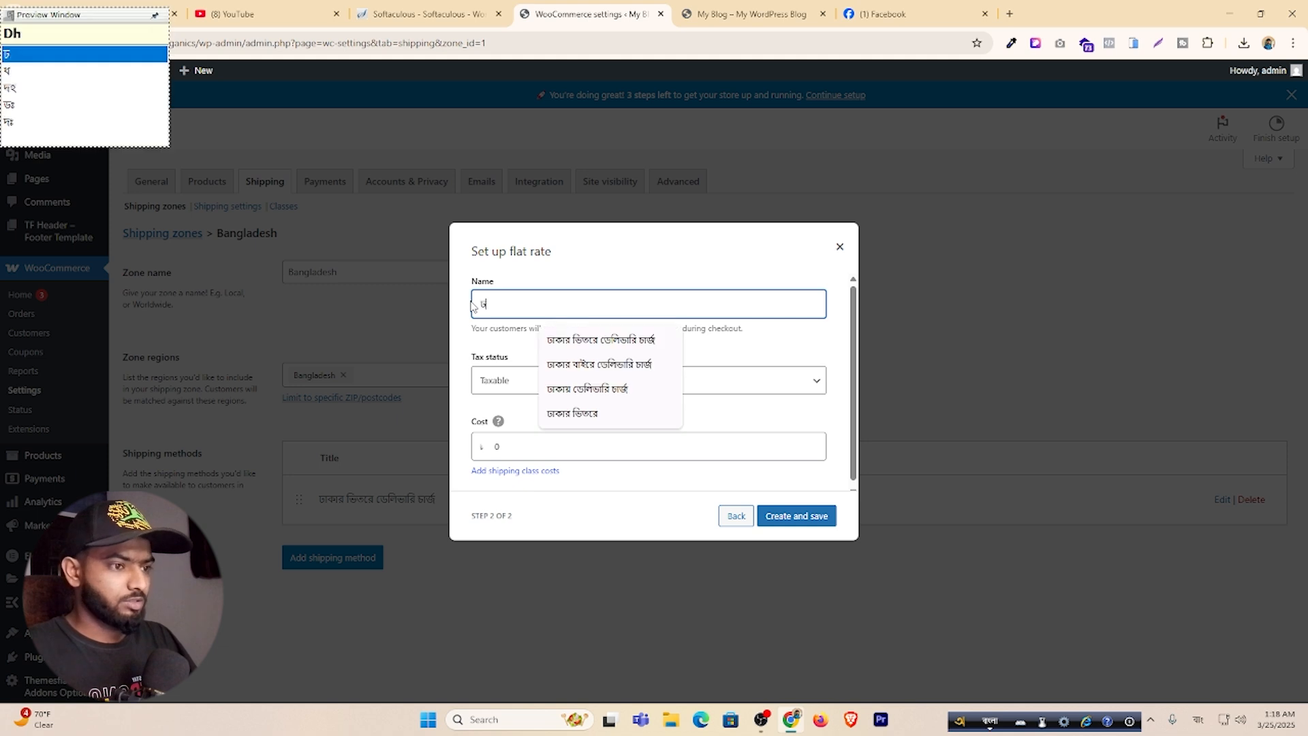
left_click(613, 363)
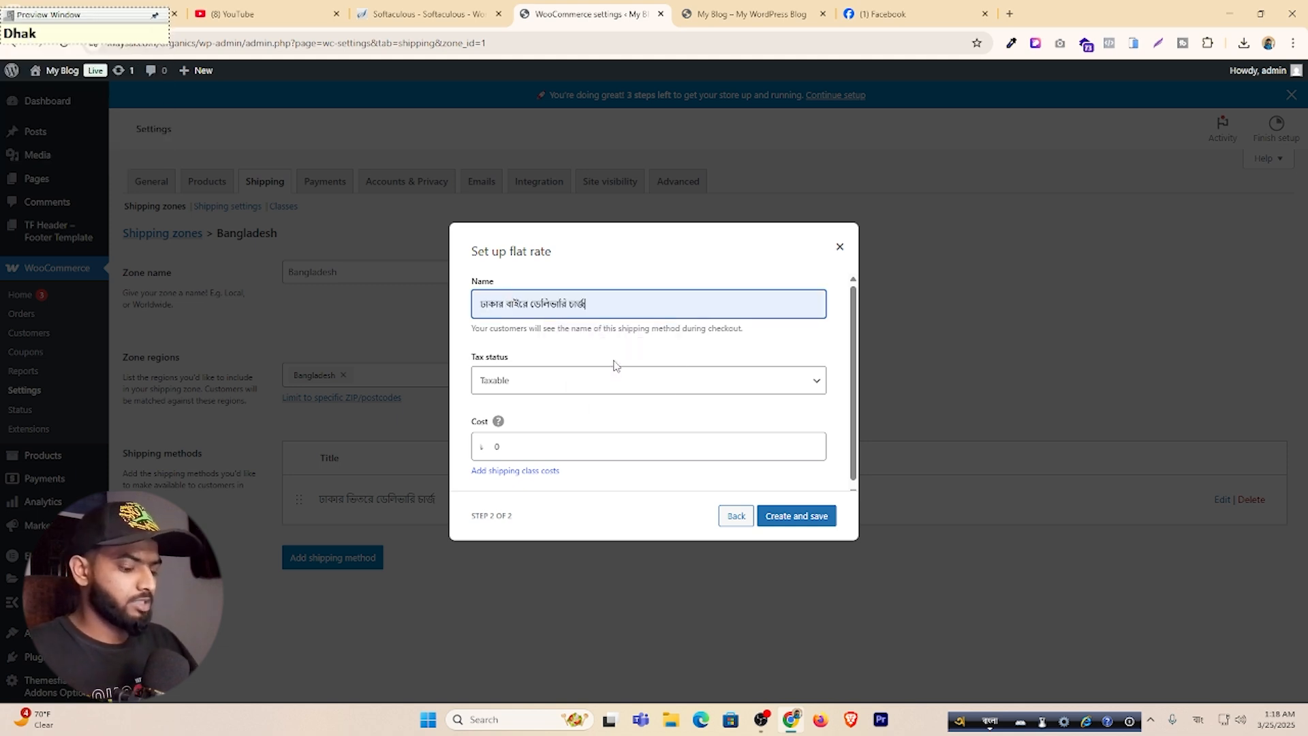
key("F12")
double_click(509, 439)
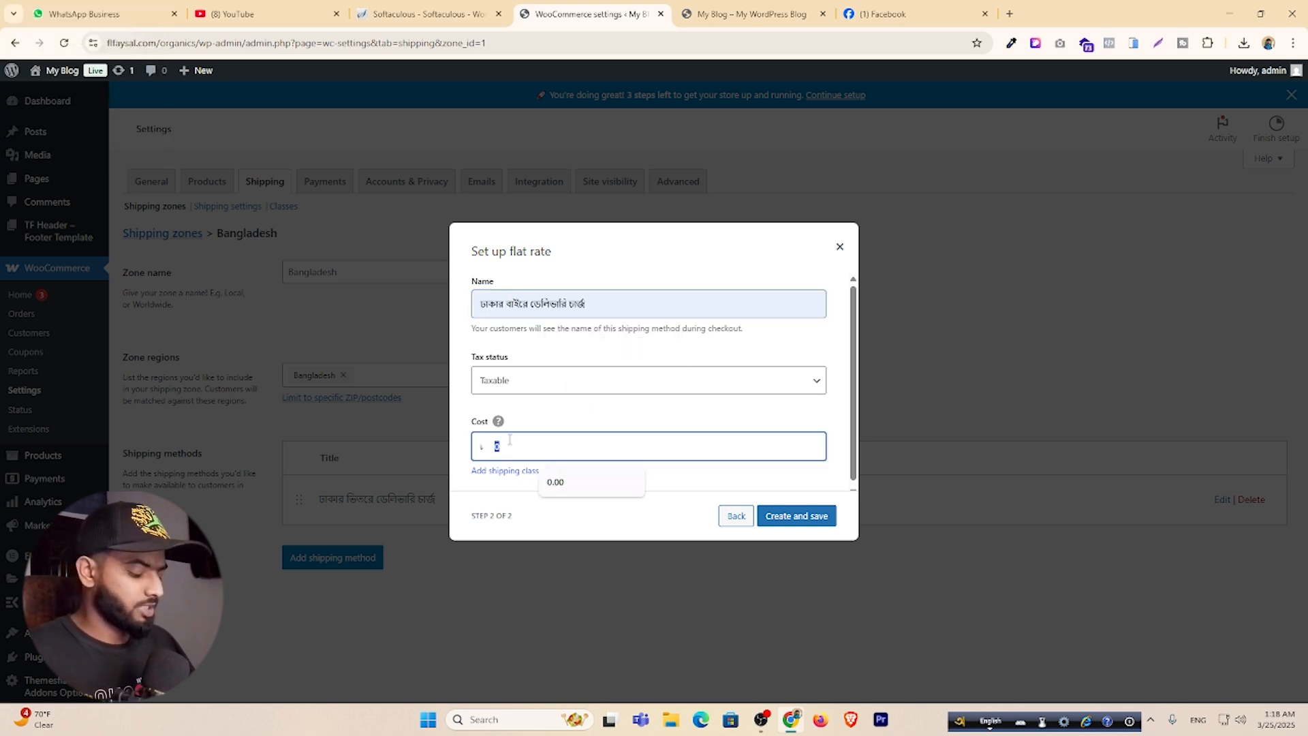
type("120")
left_click(807, 516)
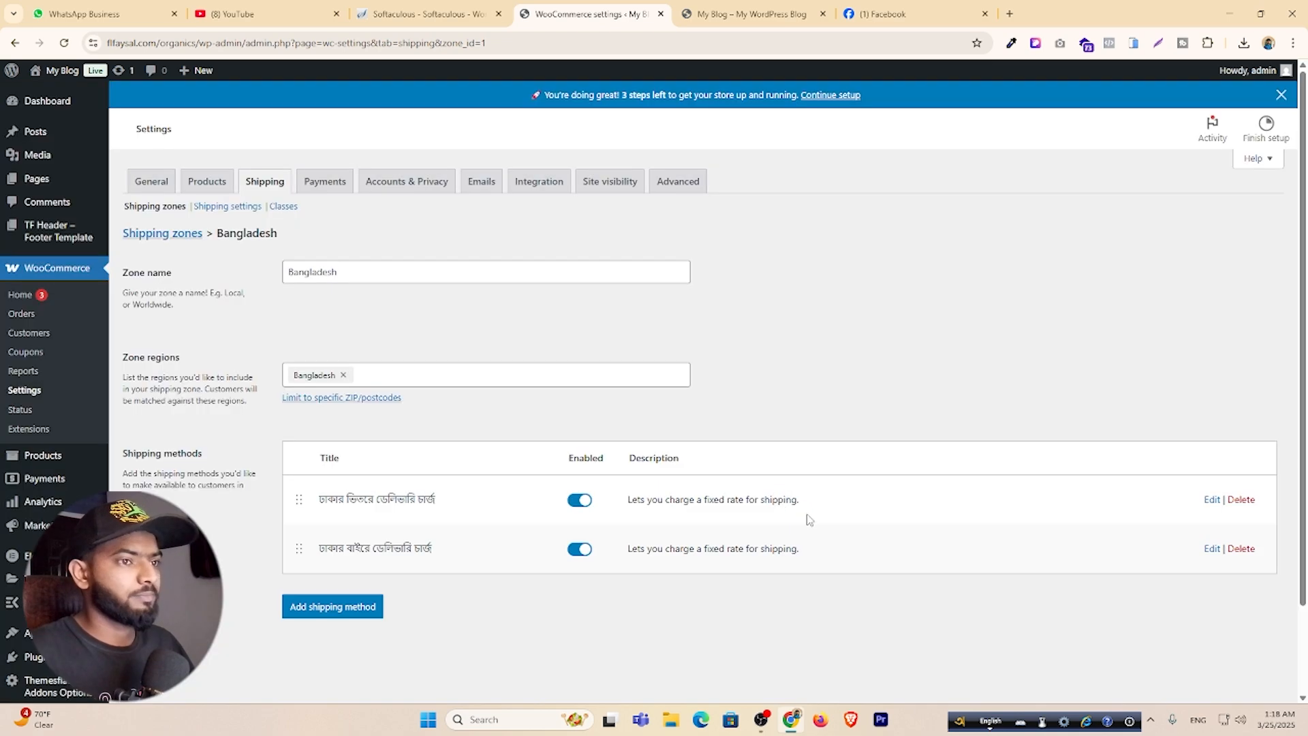
Switch on the Cash on delivery toggle in WooCommerce's Payments settings.
left_click(327, 182)
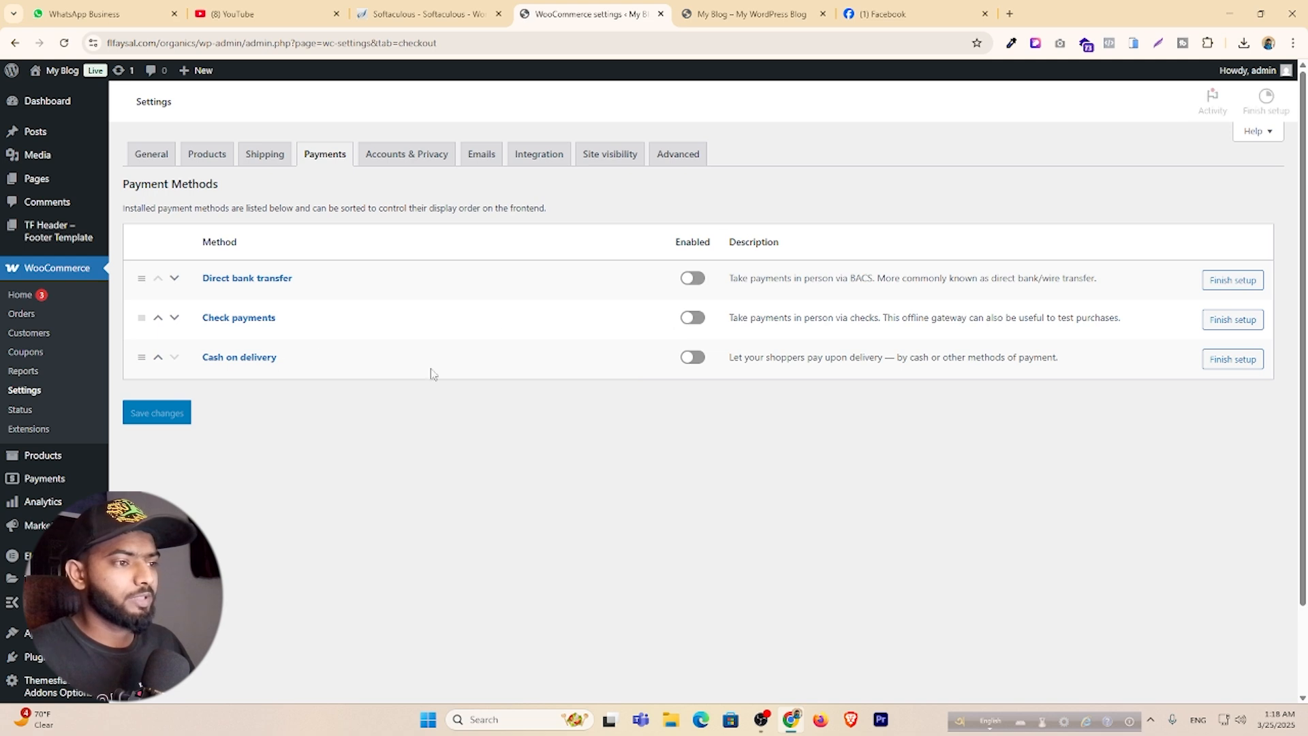
left_click(693, 386)
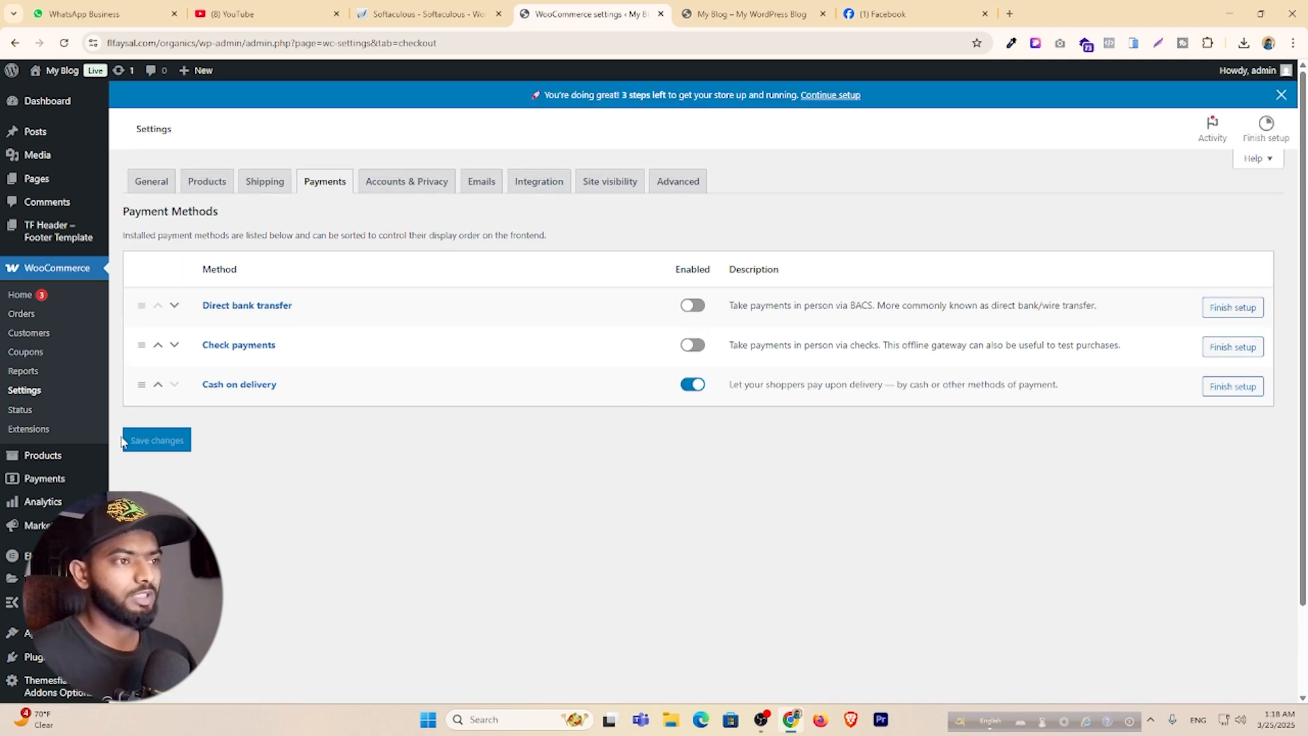
Reload the Ogenix storefront and add the Classic wooden chair (৳299) to the cart.
left_click(749, 14)
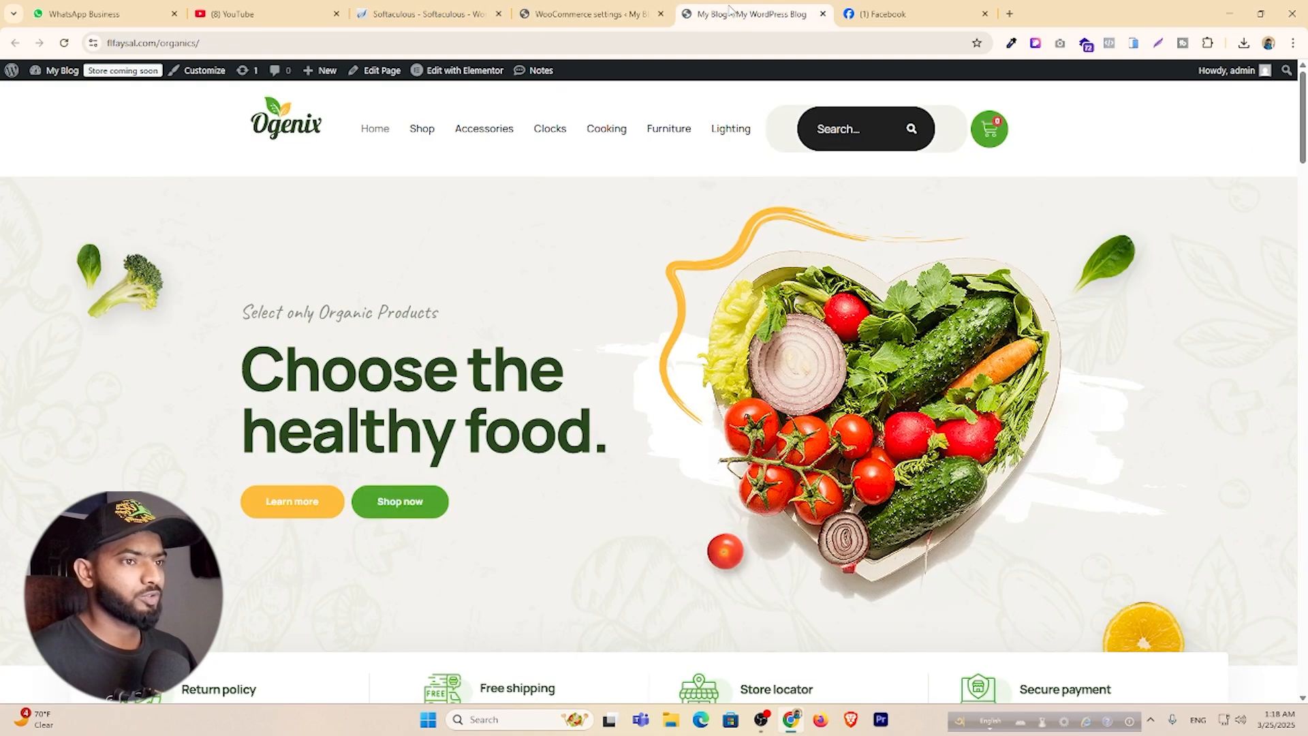
key("F5")
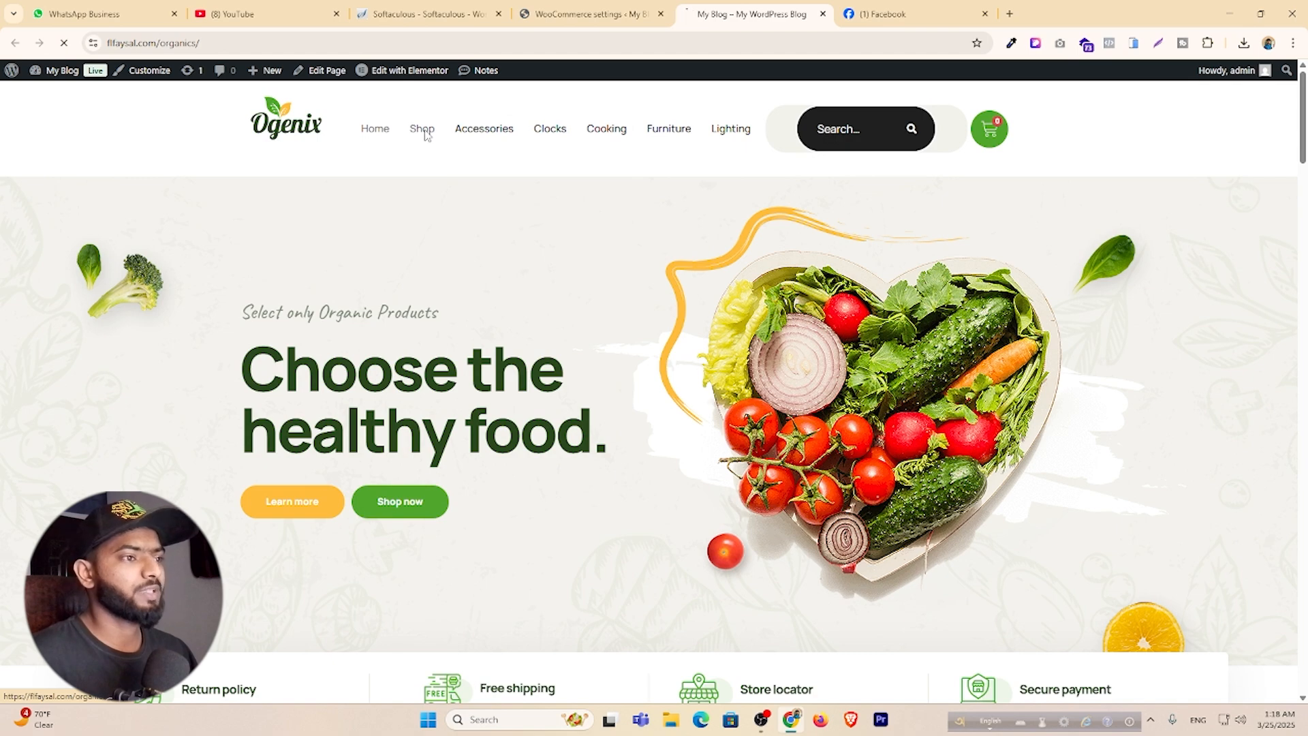
scroll(532, 273, "down", 2)
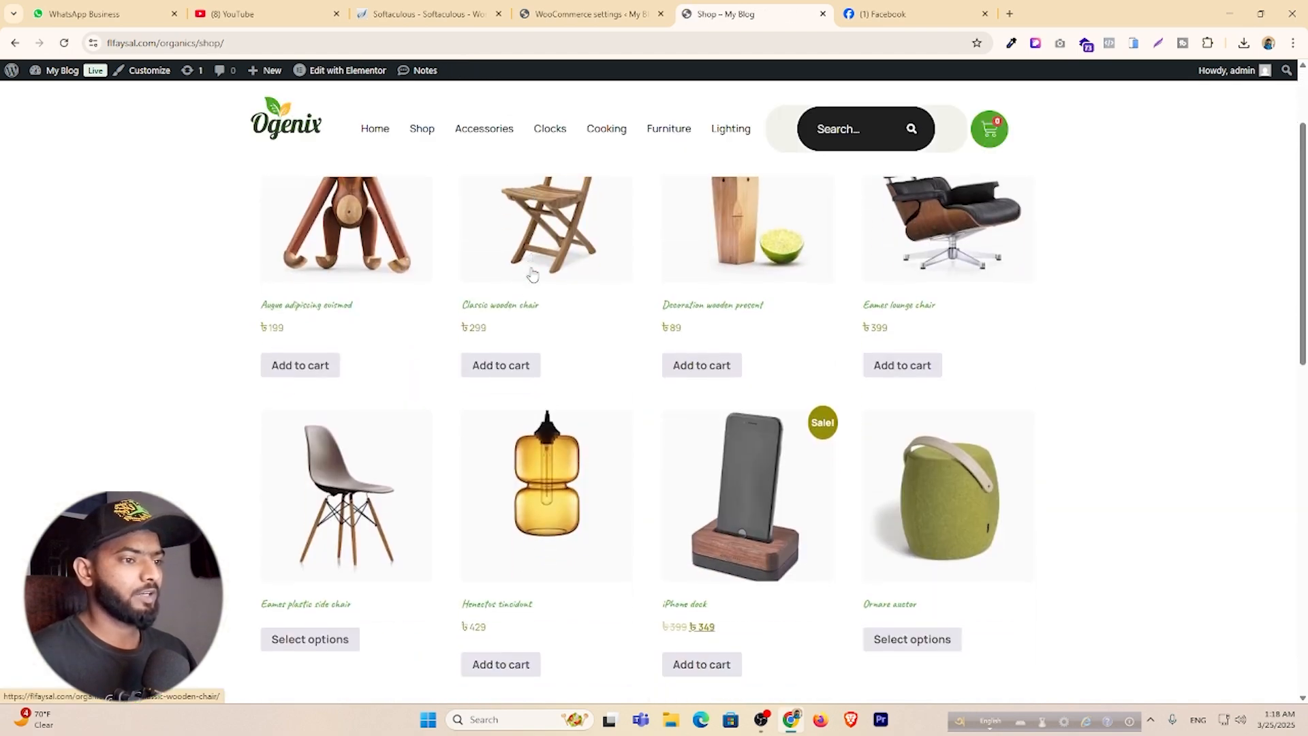
left_click(498, 307)
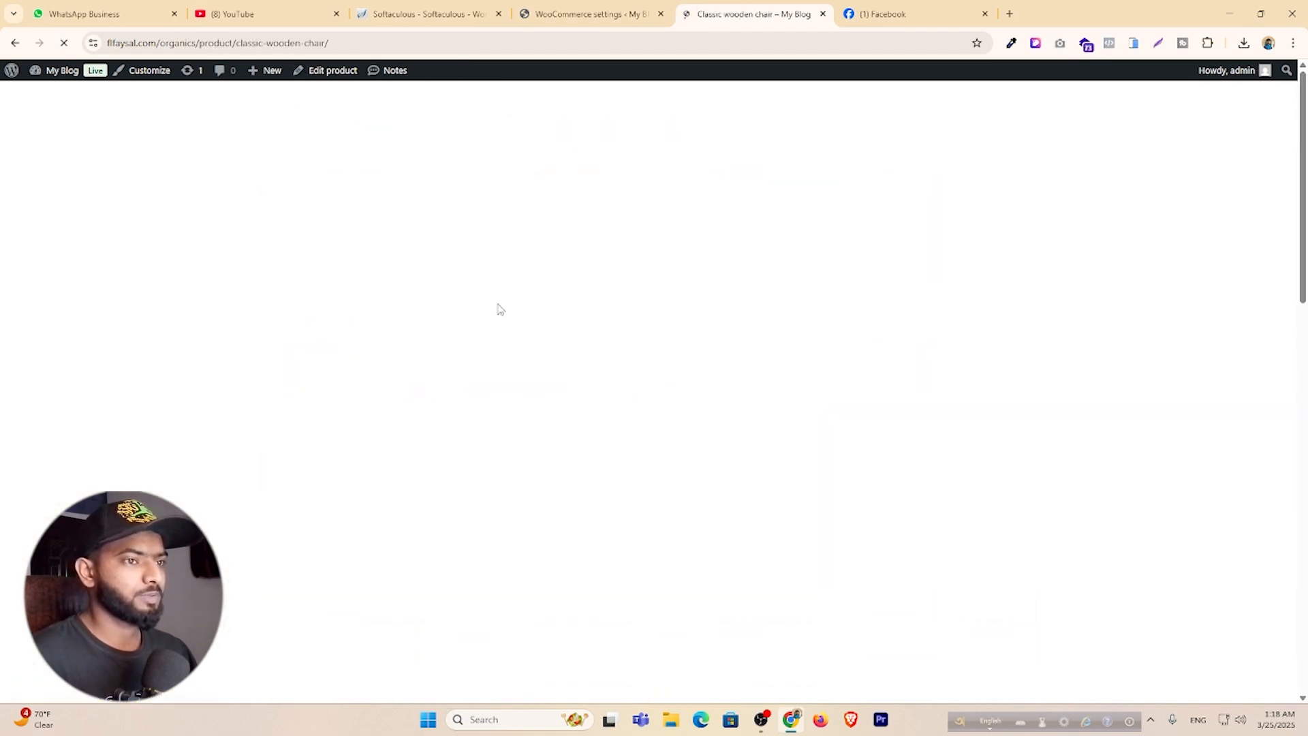
scroll(558, 278, "down", 5)
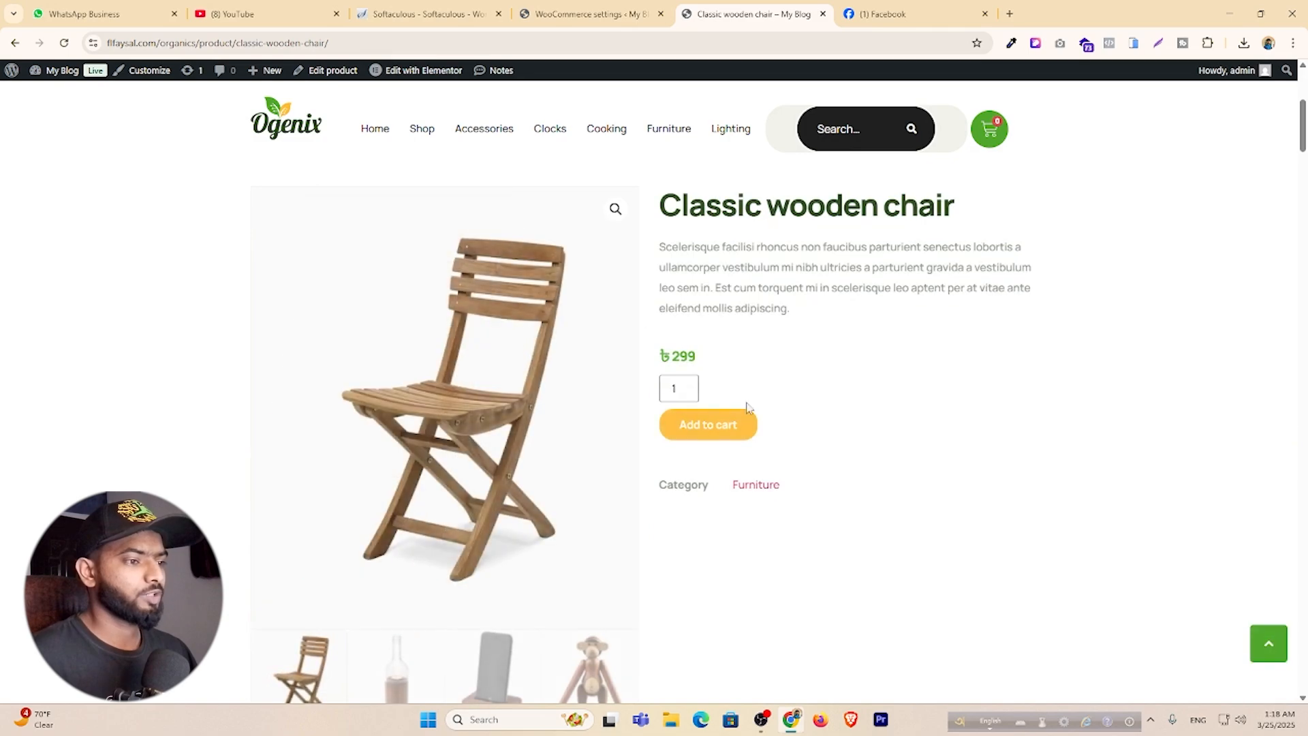
left_click(724, 426)
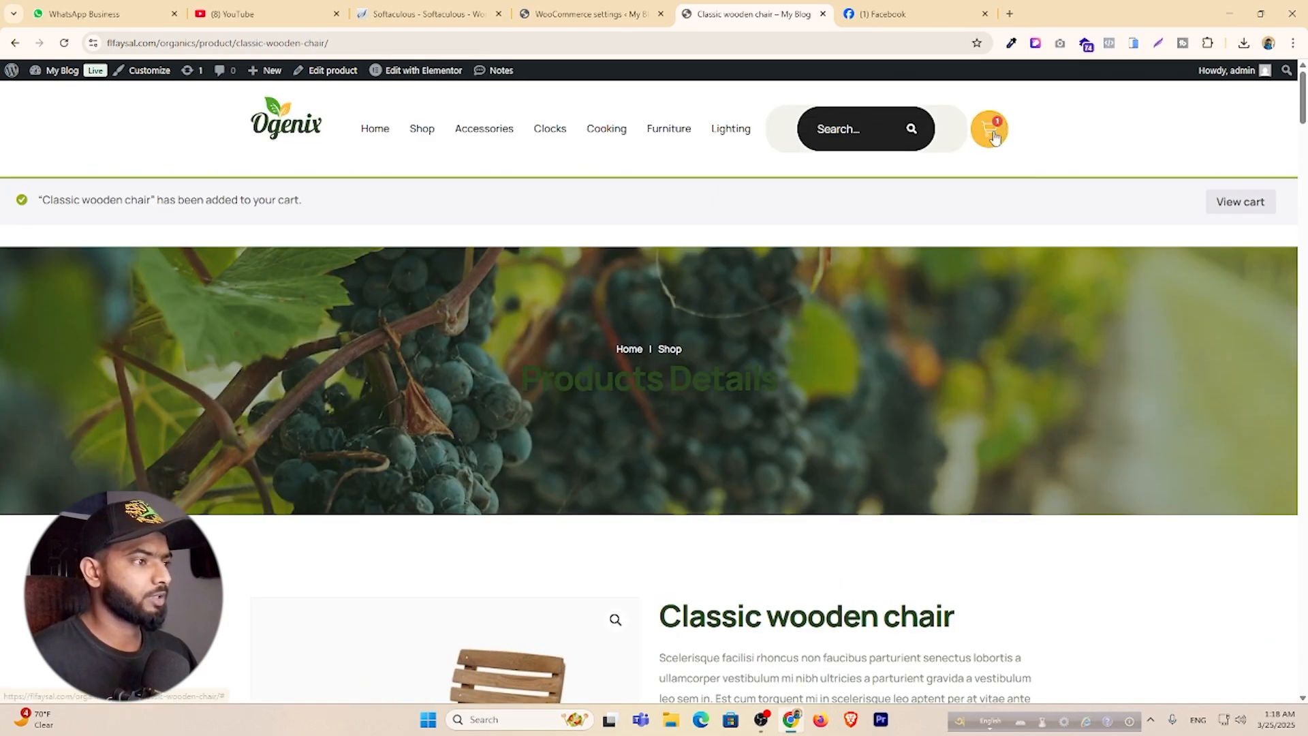
Go from the mini-cart to checkout and look over the resulting page.
left_click(989, 129)
left_click(1169, 300)
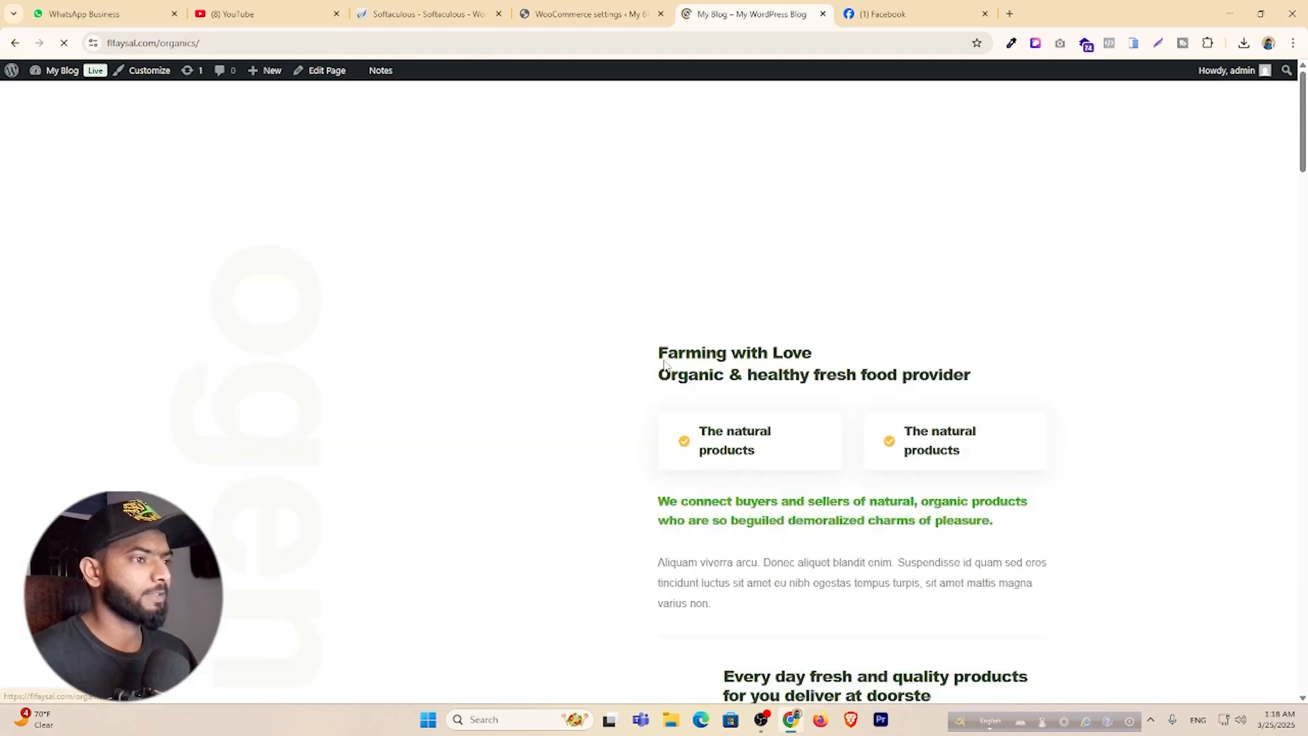
scroll(666, 365, "down", 15)
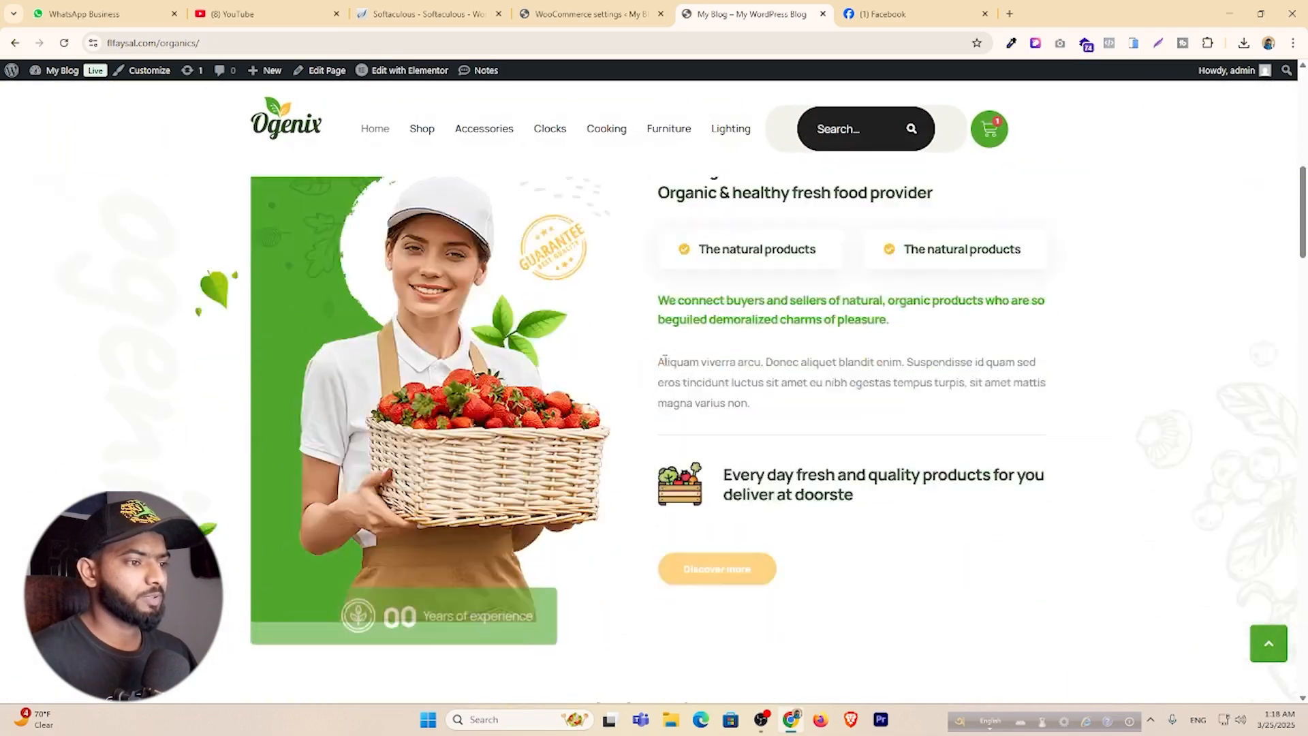
scroll(665, 365, "up", 15)
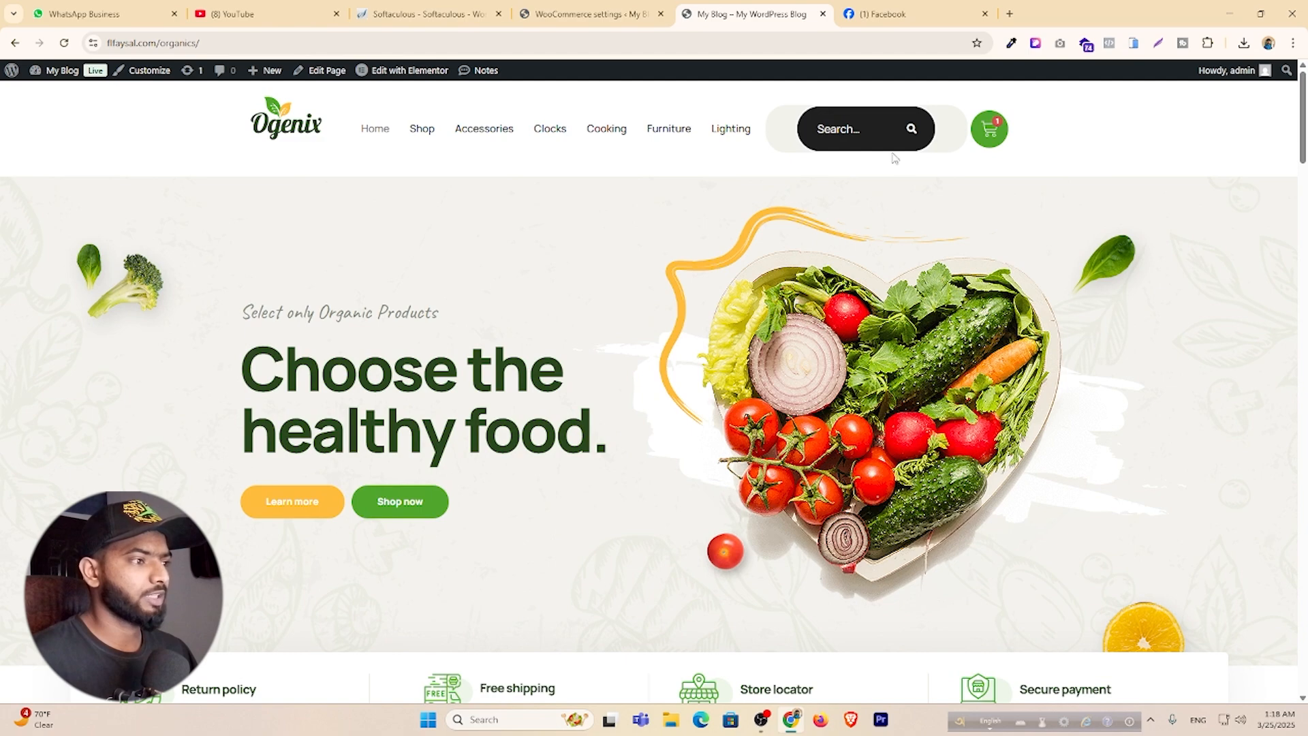
Edit the Checkout page and delete its checkout form block, leaving only the title.
left_click(596, 15)
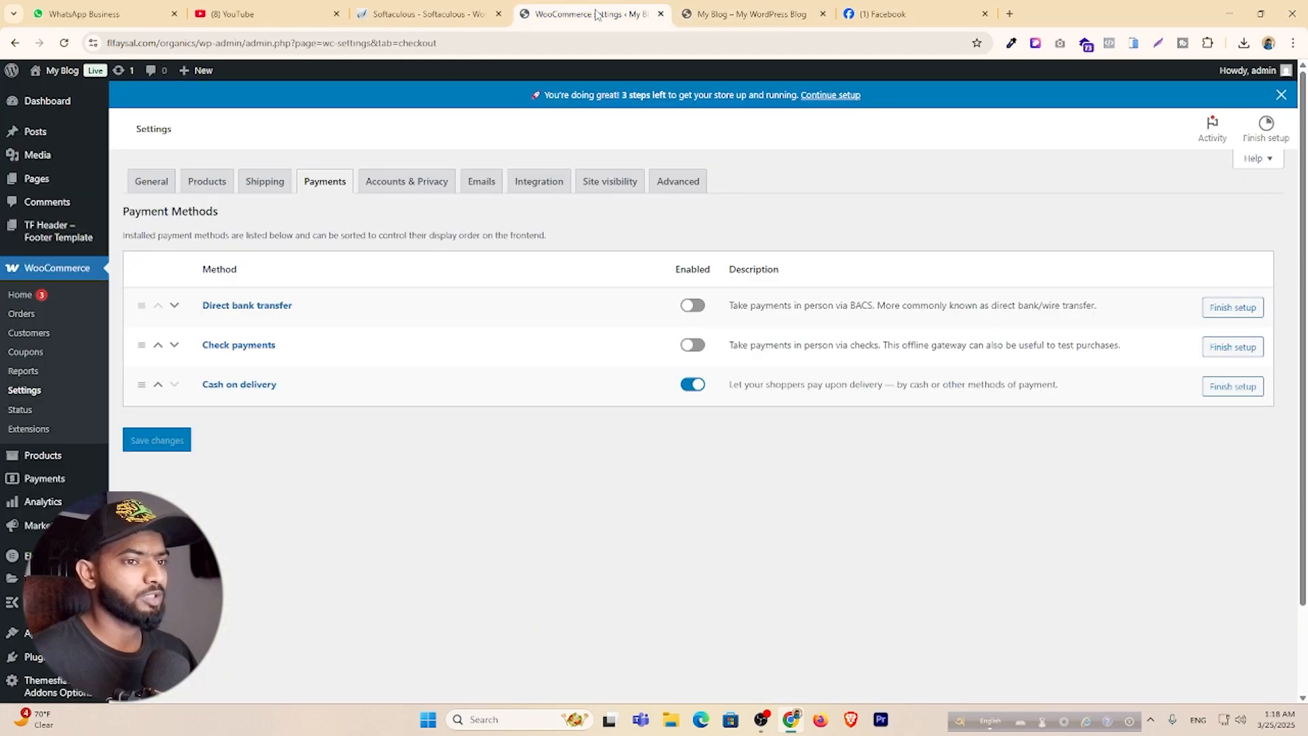
mouse_move(37, 179)
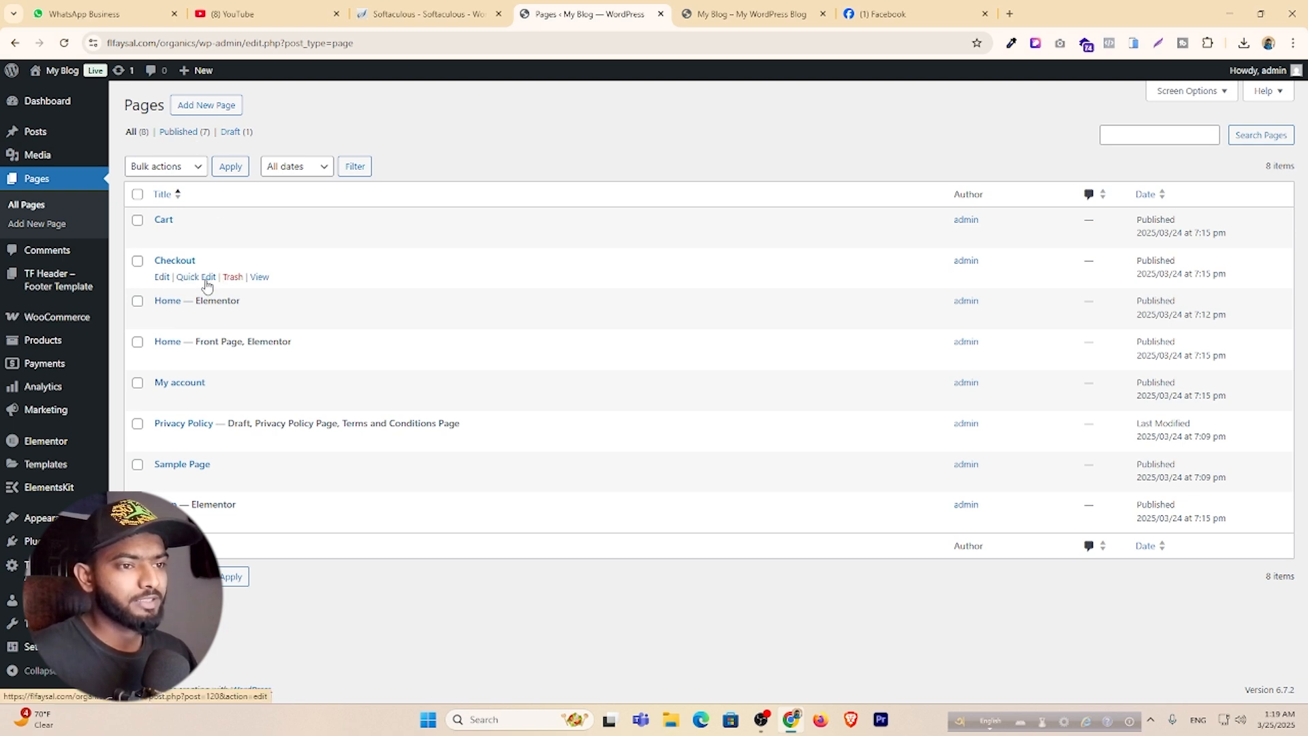
left_click(161, 277)
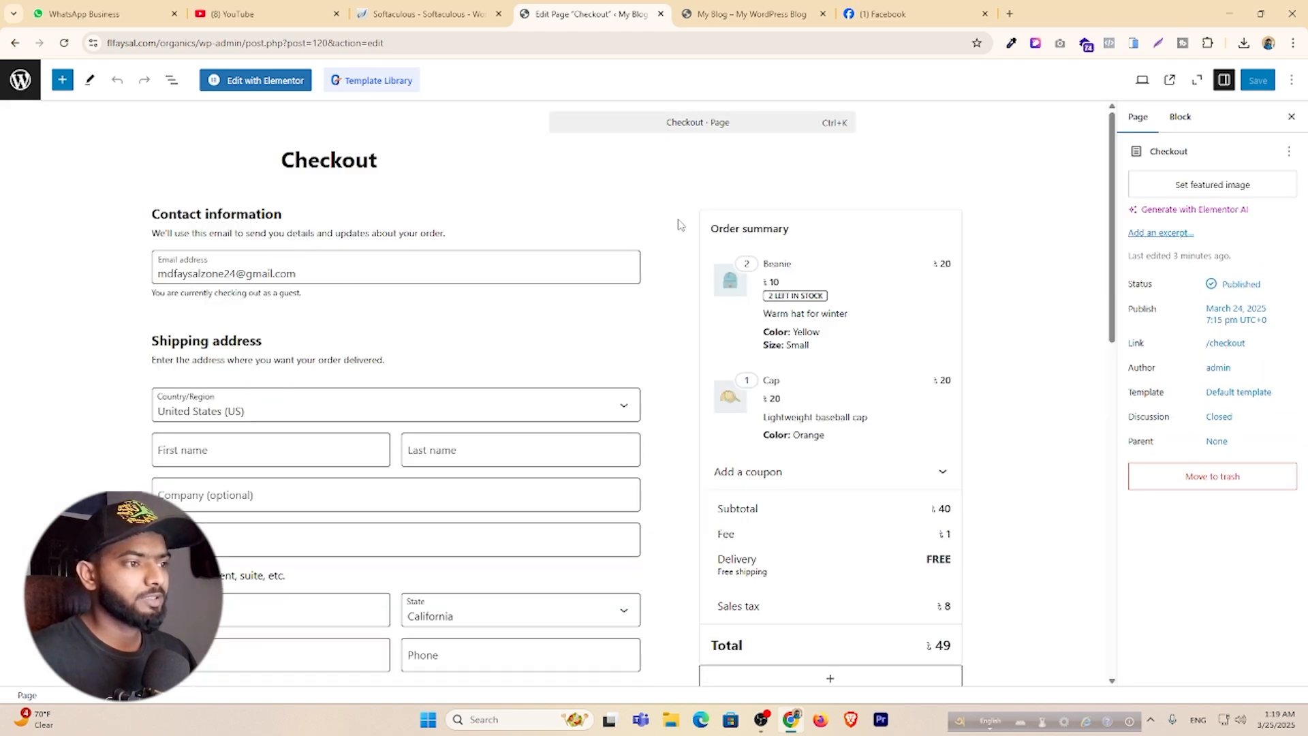
left_click(679, 224)
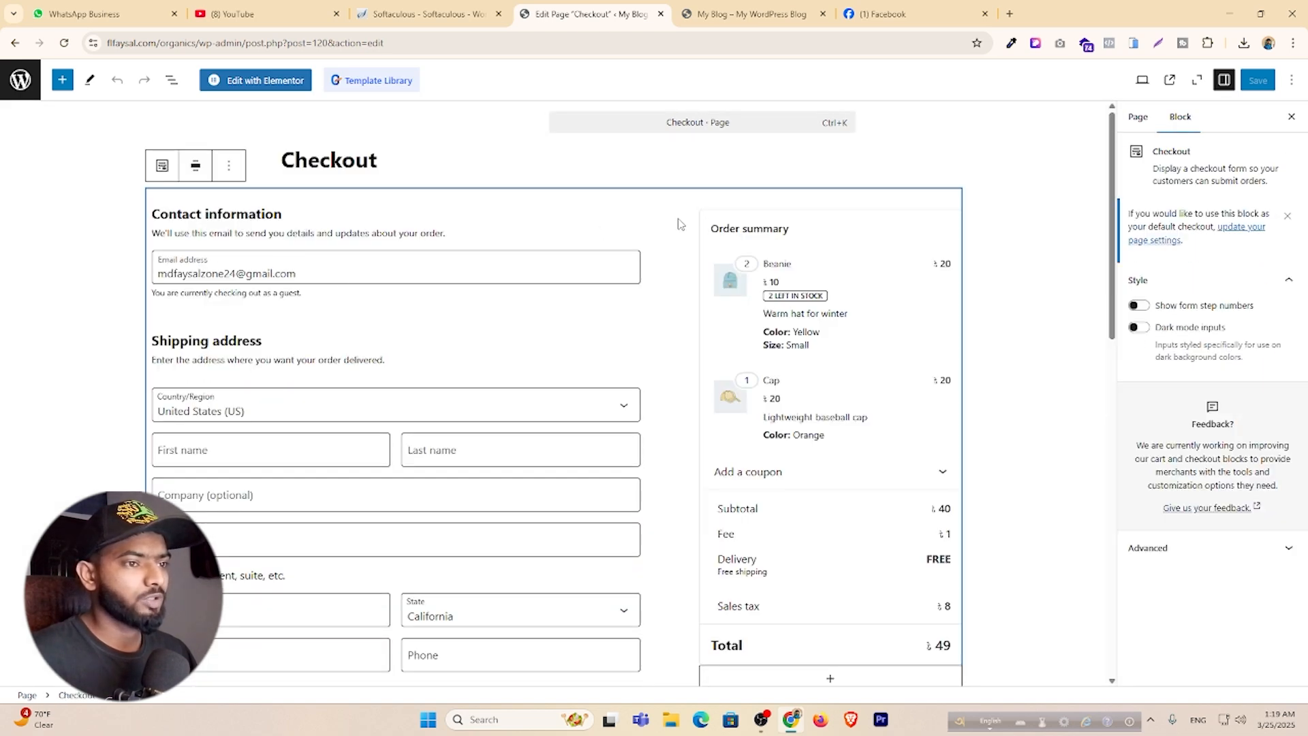
left_click(228, 169)
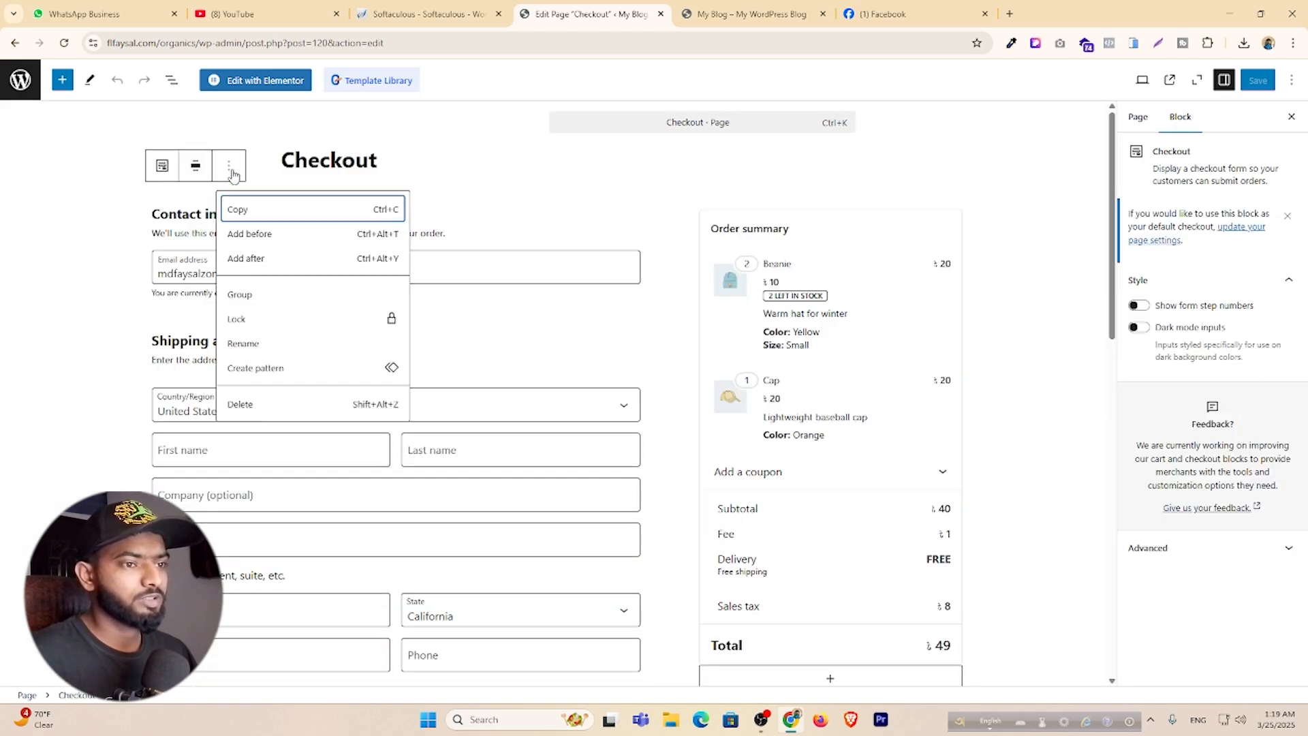
left_click(259, 403)
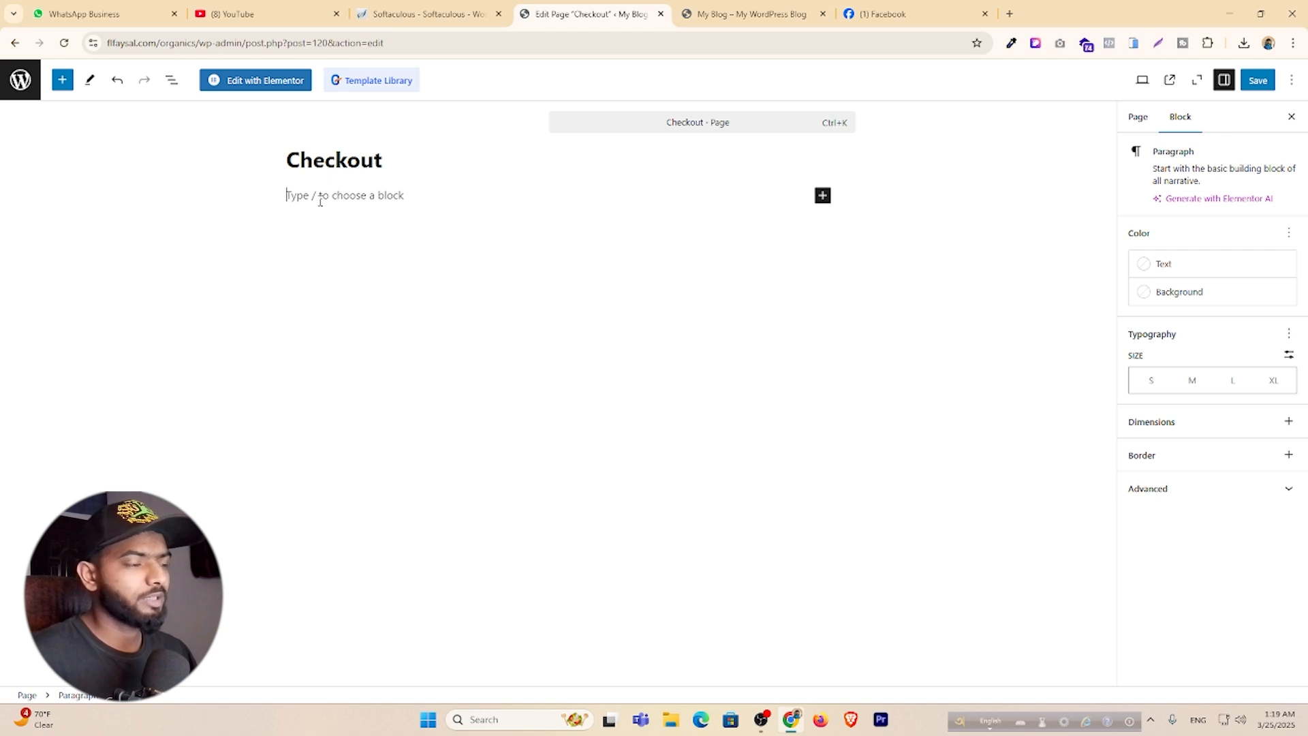
Find the [woocommerce_checkout] shortcode in WooCommerce's shortcodes documentation and select it for copying.
left_click(1009, 14)
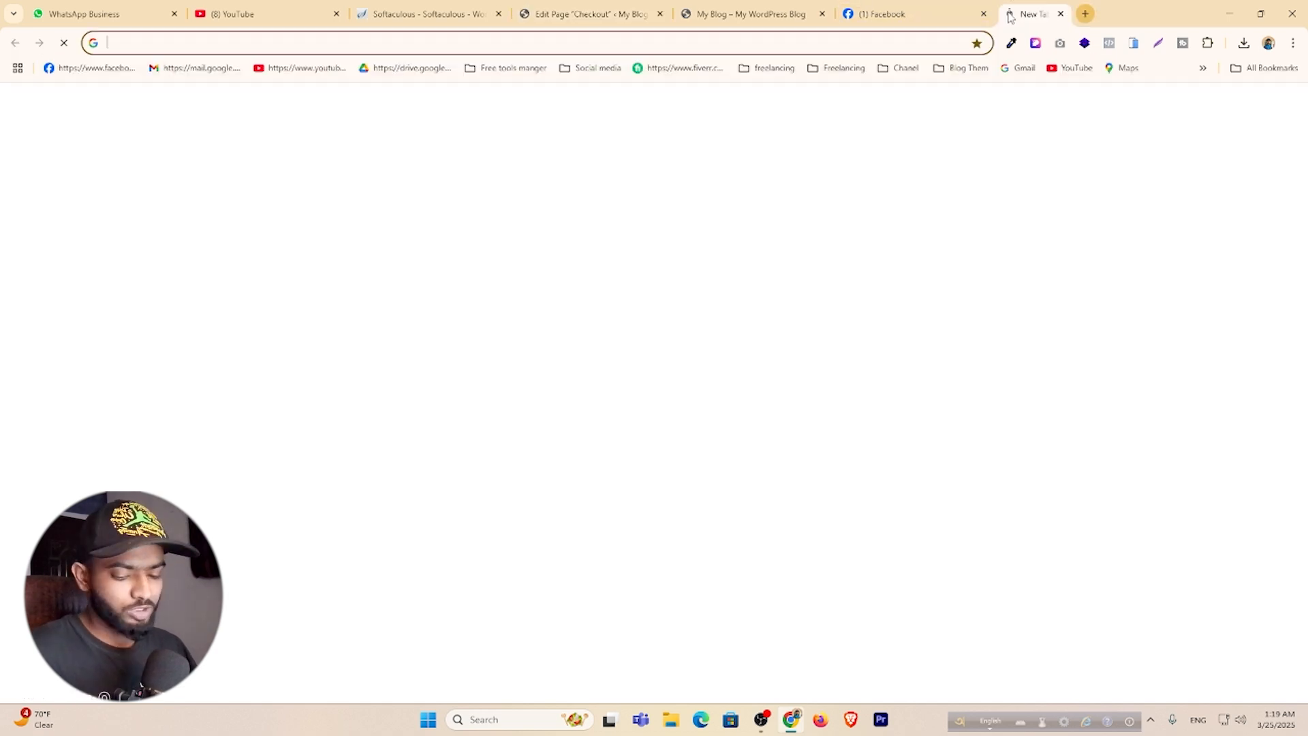
type("woc")
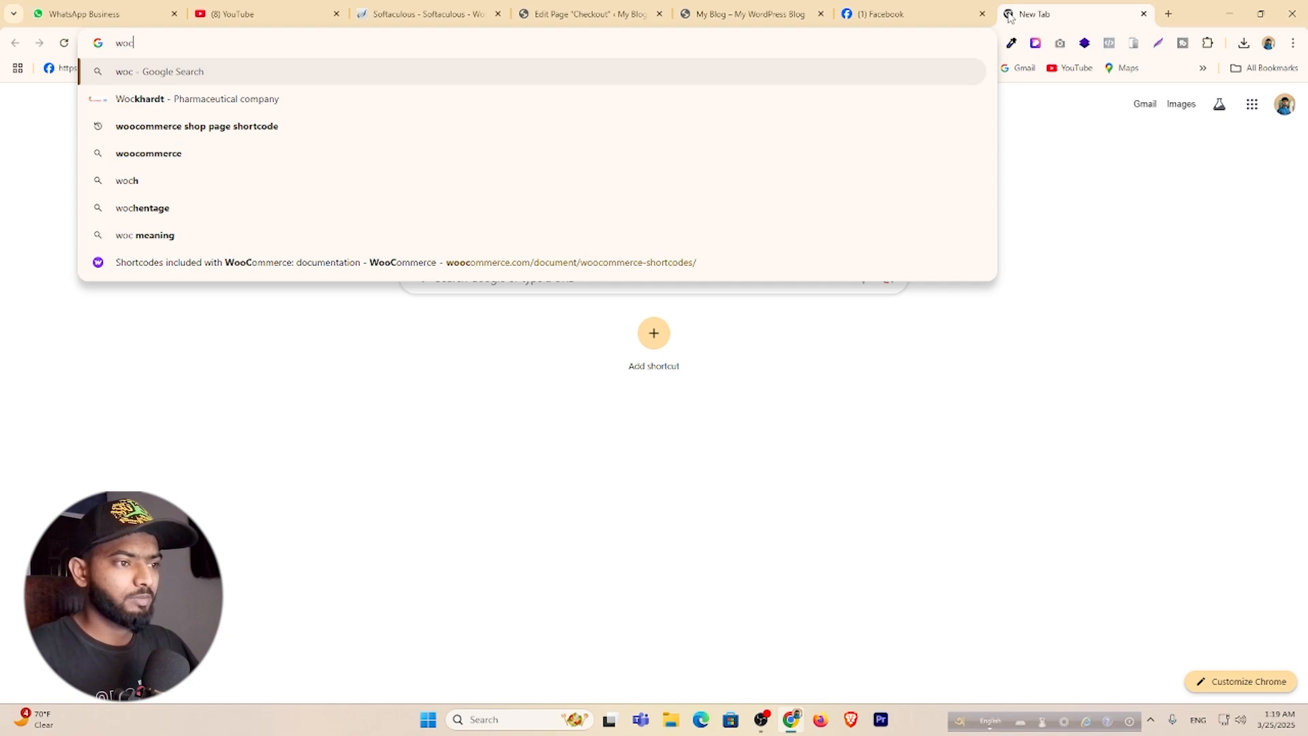
key("Down")
key("Down")
key("Down")
key("Down")
key("Down")
key("Down")
key("Down")
key("Return")
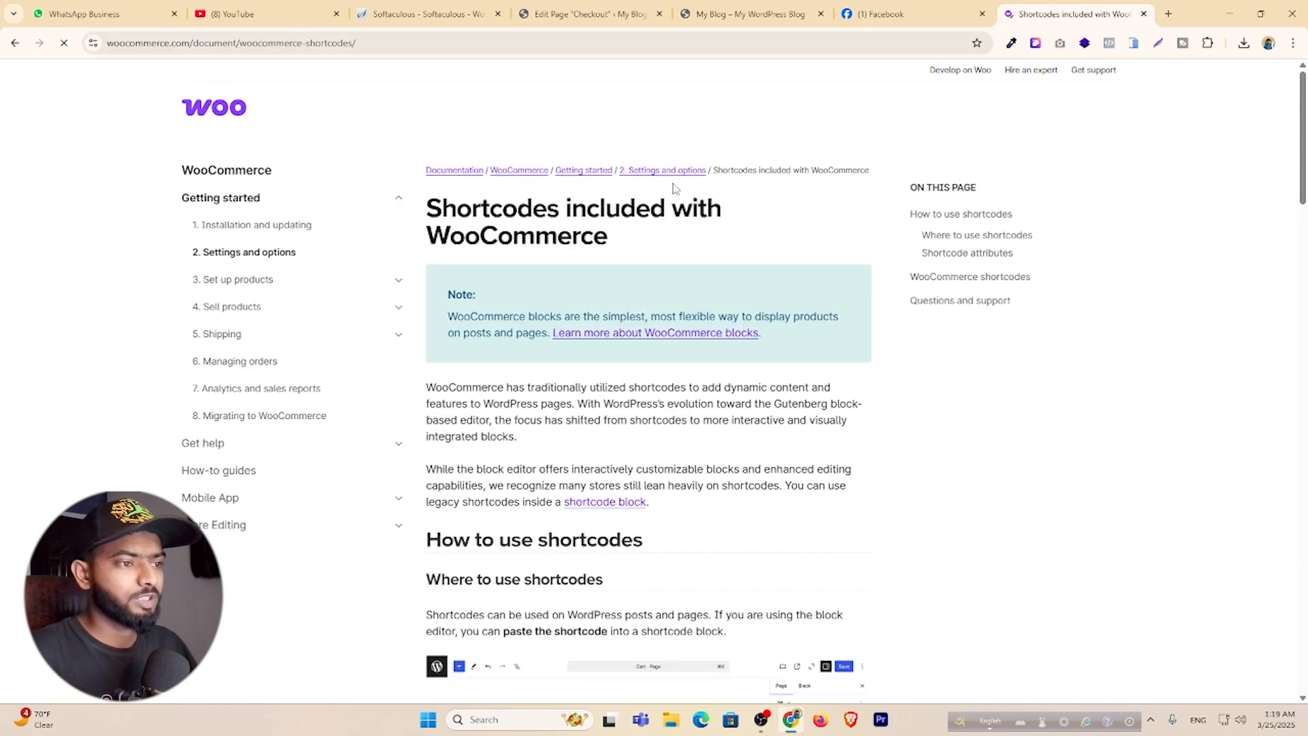
scroll(673, 188, "down", 20)
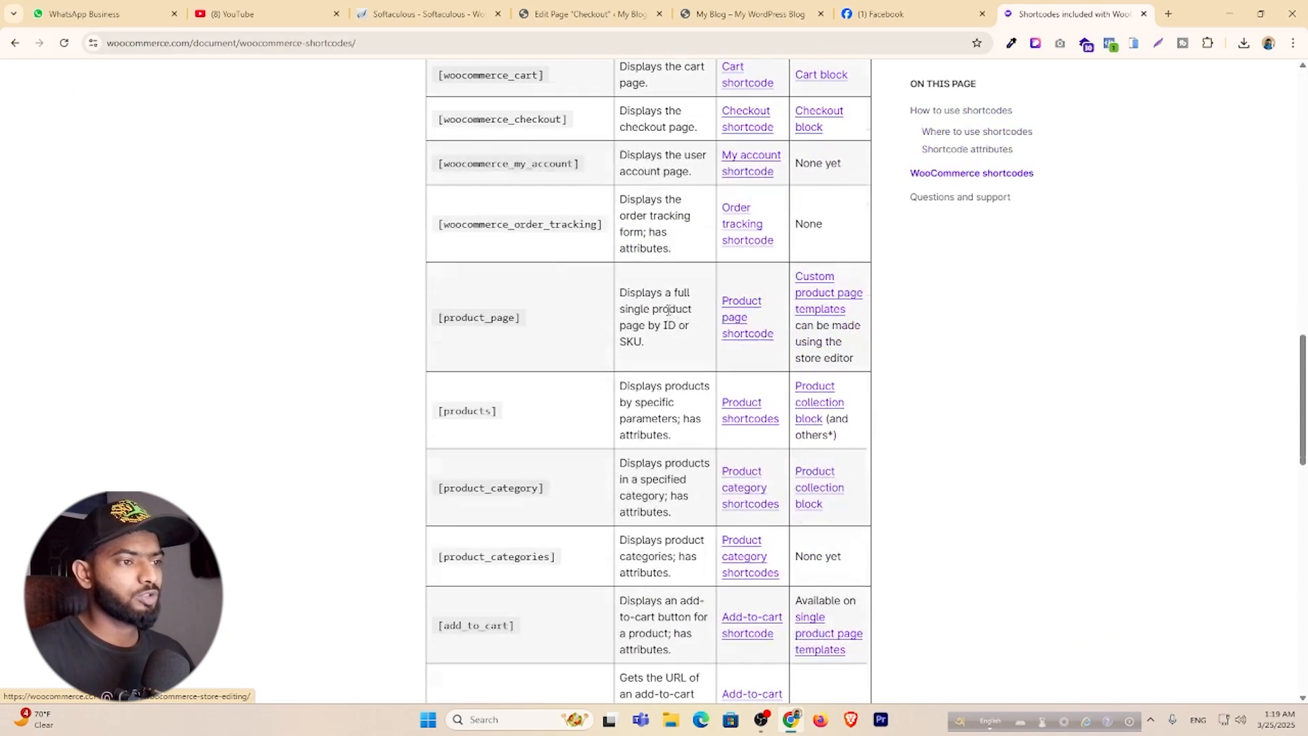
triple_click(519, 125)
key("ctrl+c")
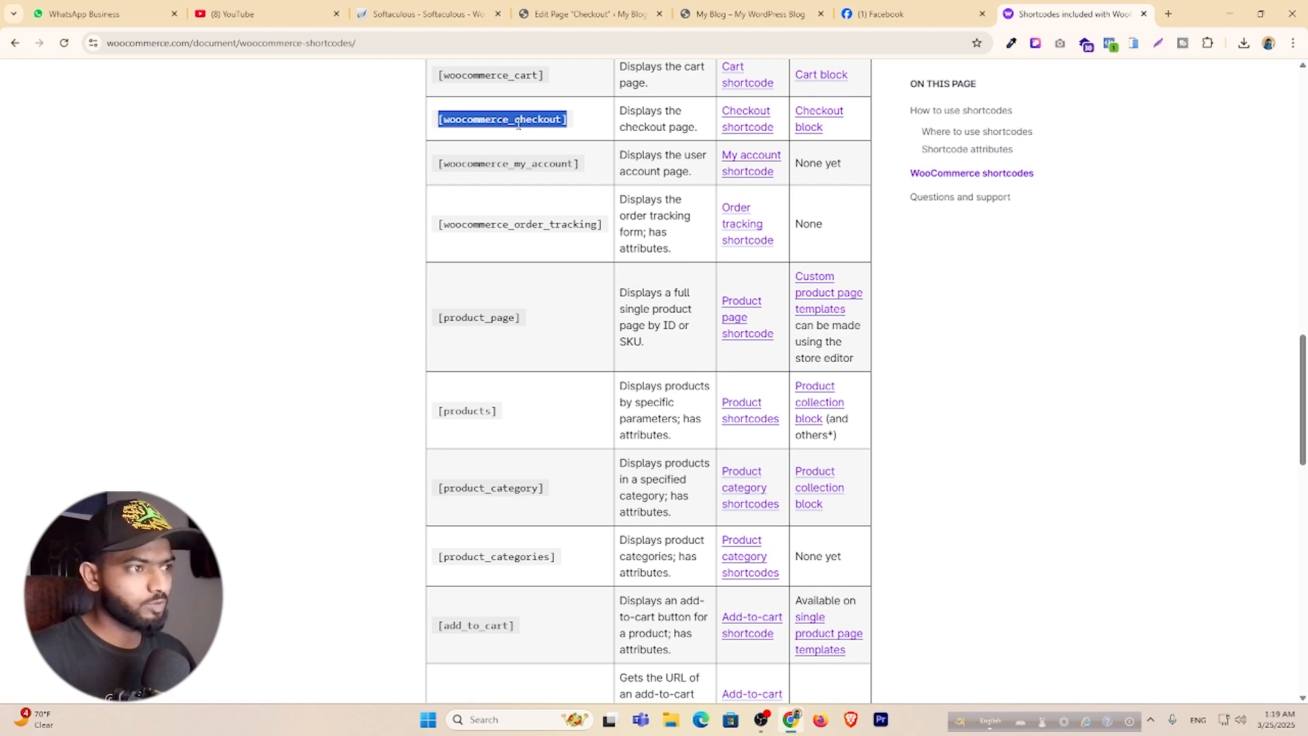
left_click(749, 14)
Add a Shortcode block with [woocommerce_checkout] below the Checkout title and save the page.
left_click(586, 13)
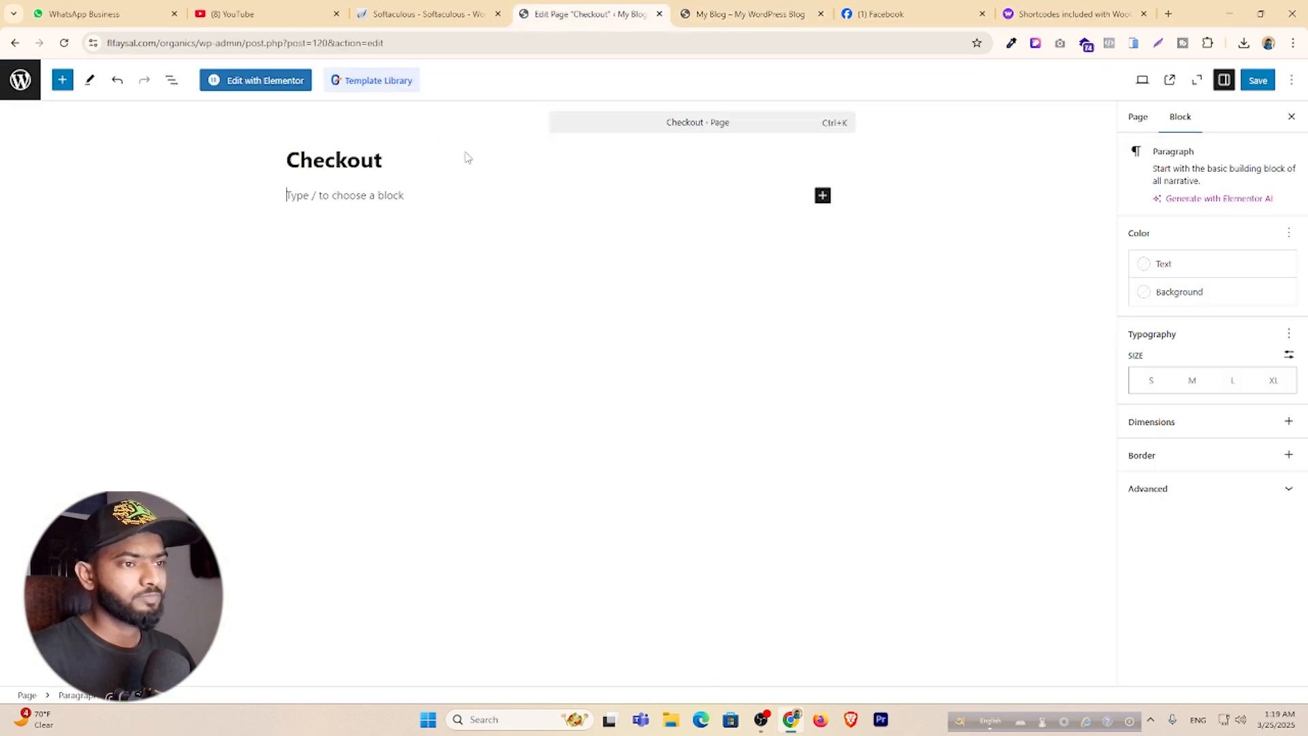
left_click(822, 196)
type("sh")
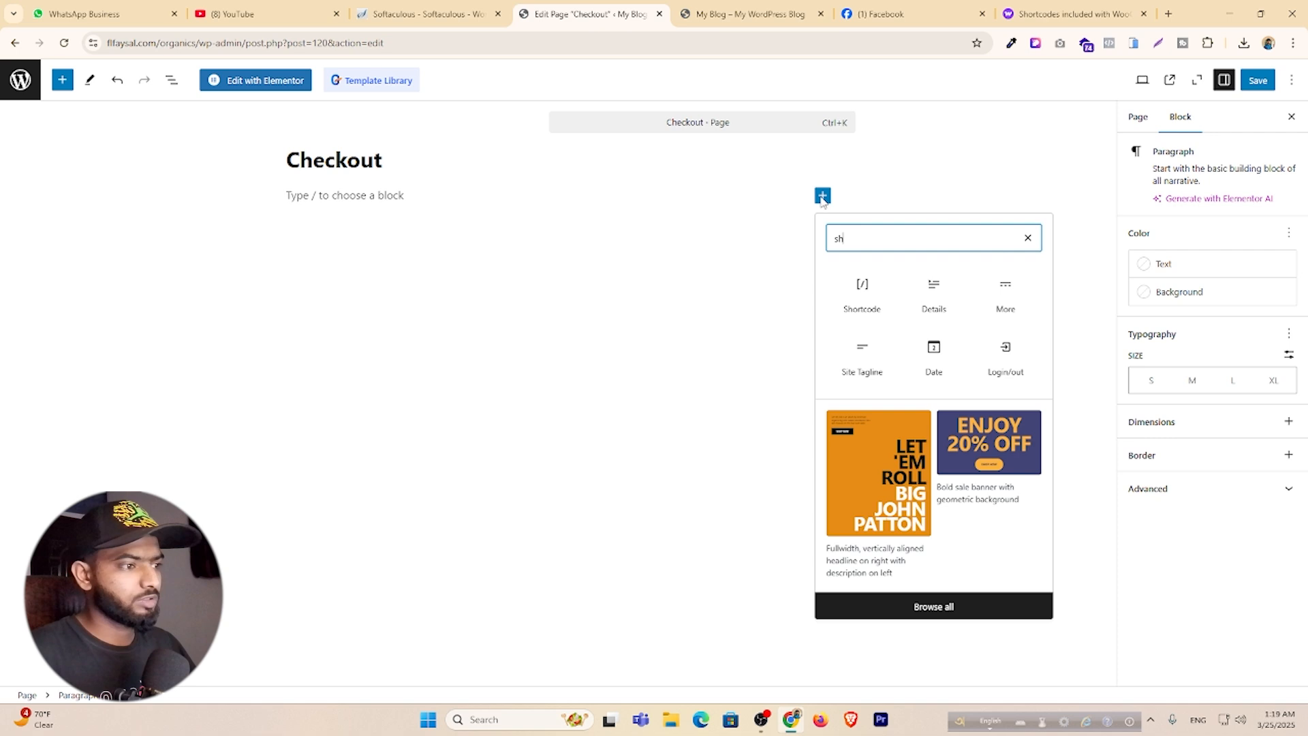
left_click(867, 289)
key("ctrl+v")
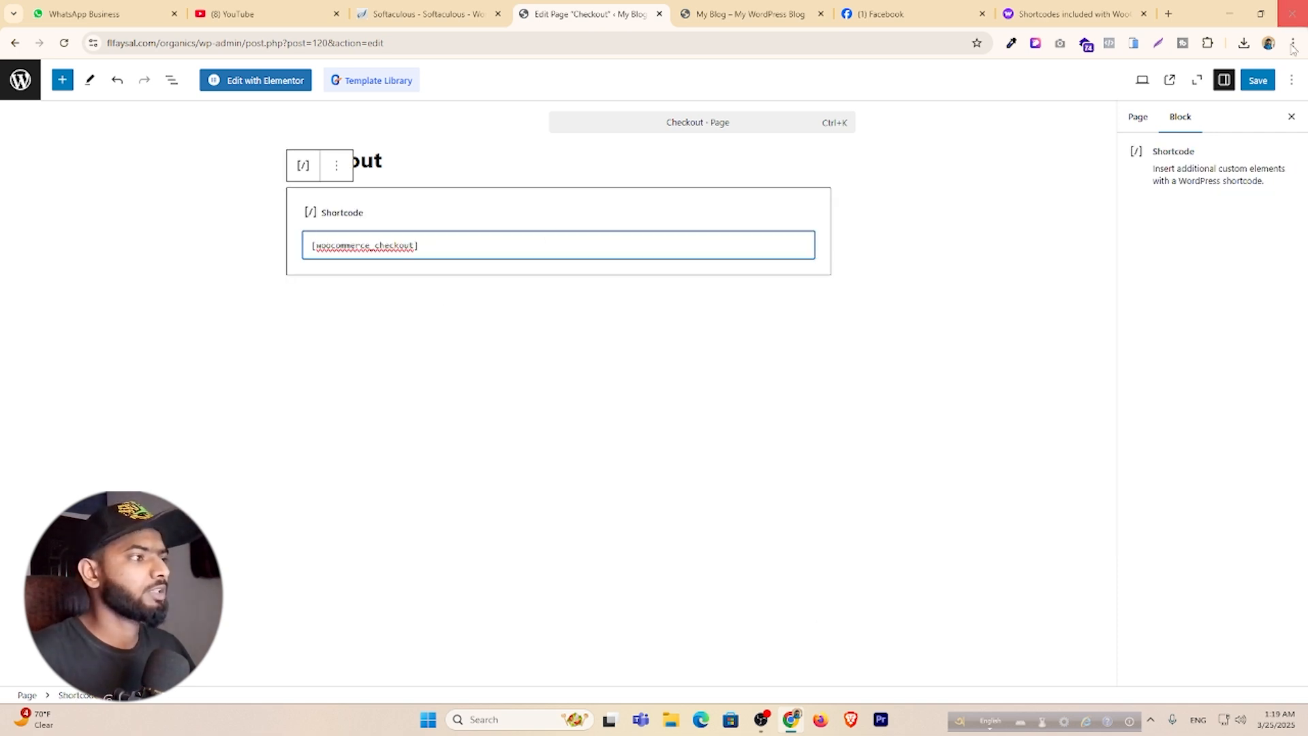
left_click(1258, 81)
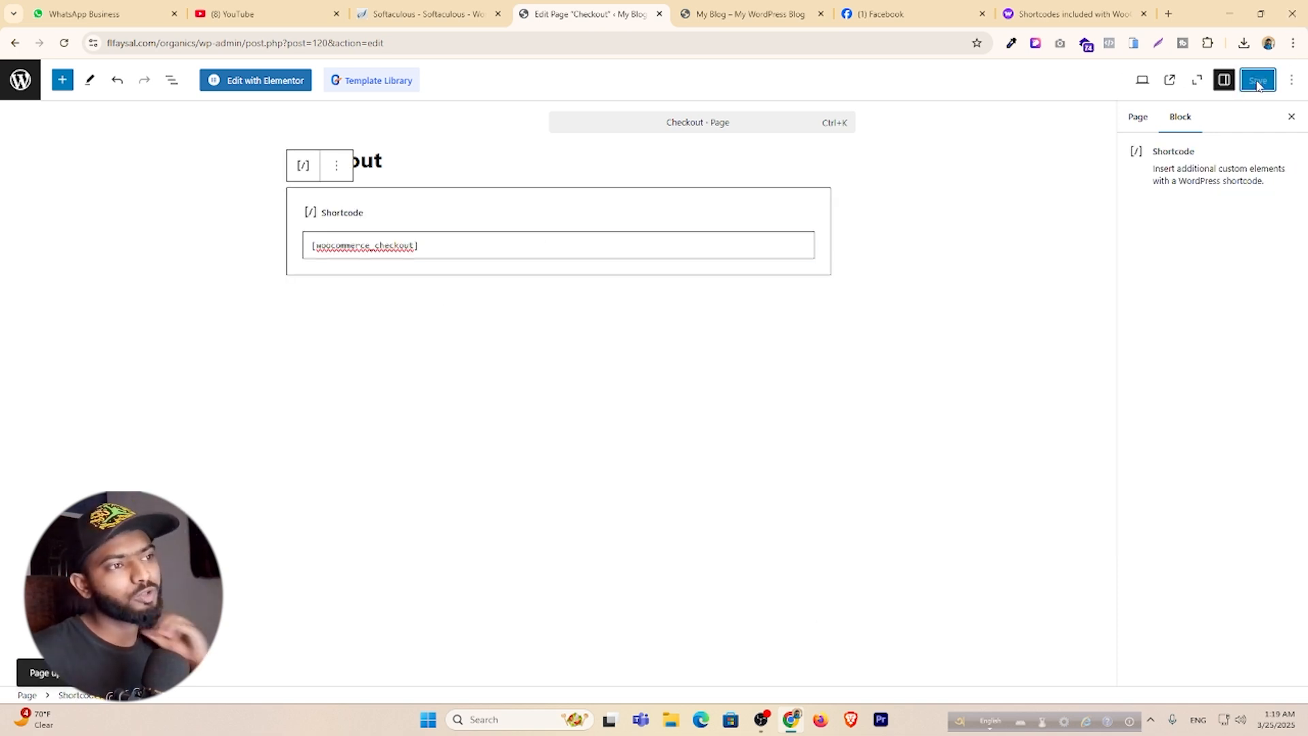
left_click(768, 5)
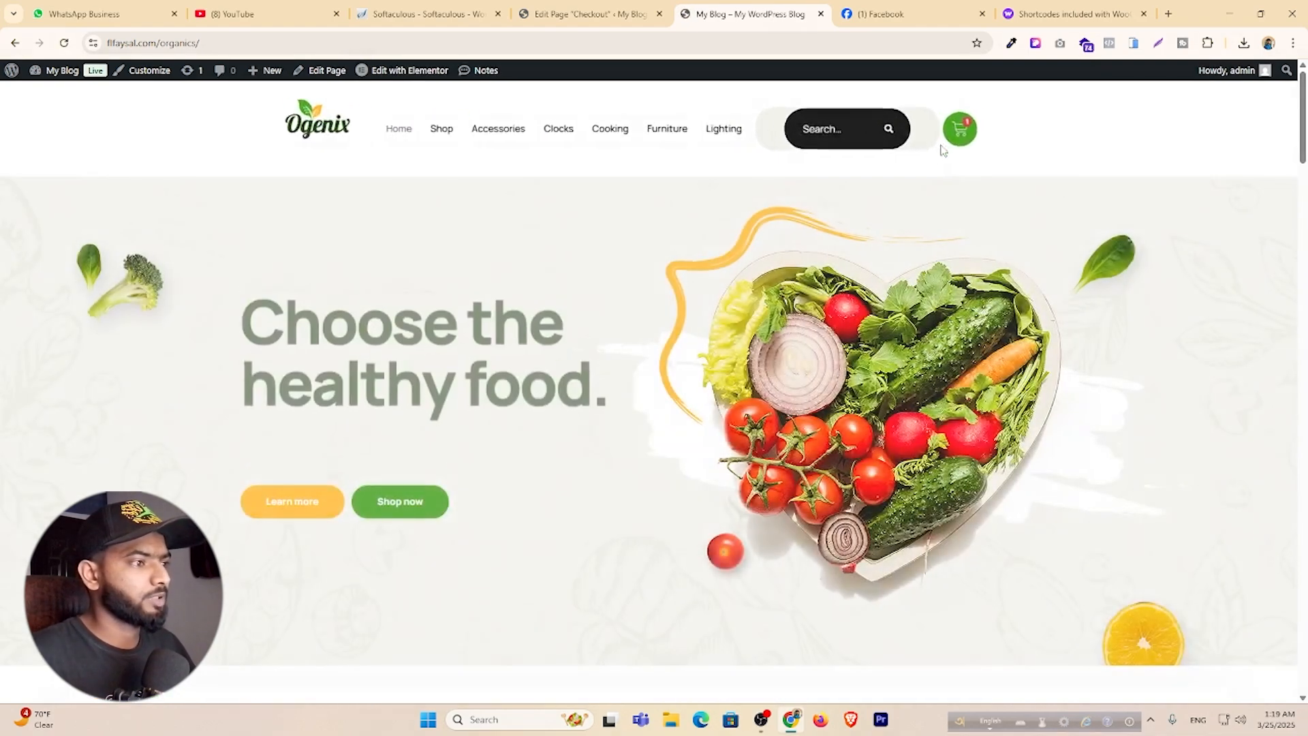
Use the mini-cart to try the checkout and cart pages with the chair in the cart.
left_click(988, 129)
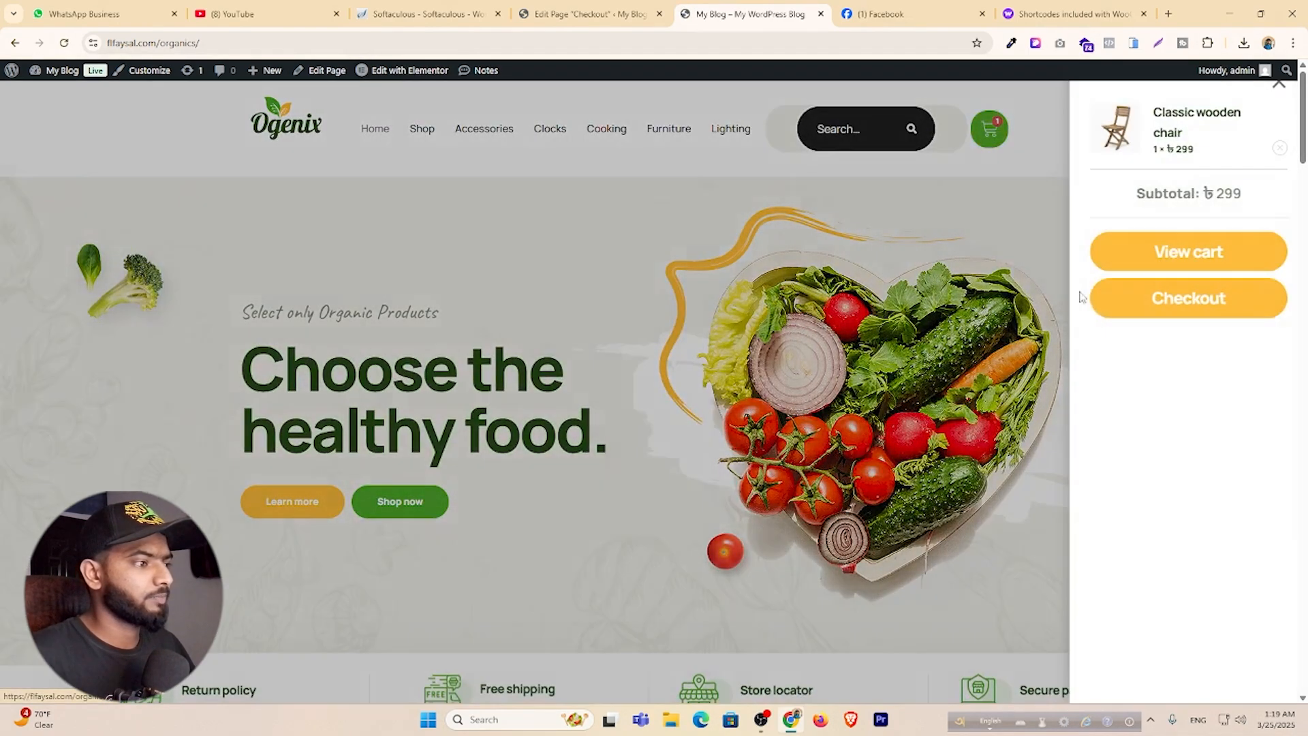
left_click(1161, 310)
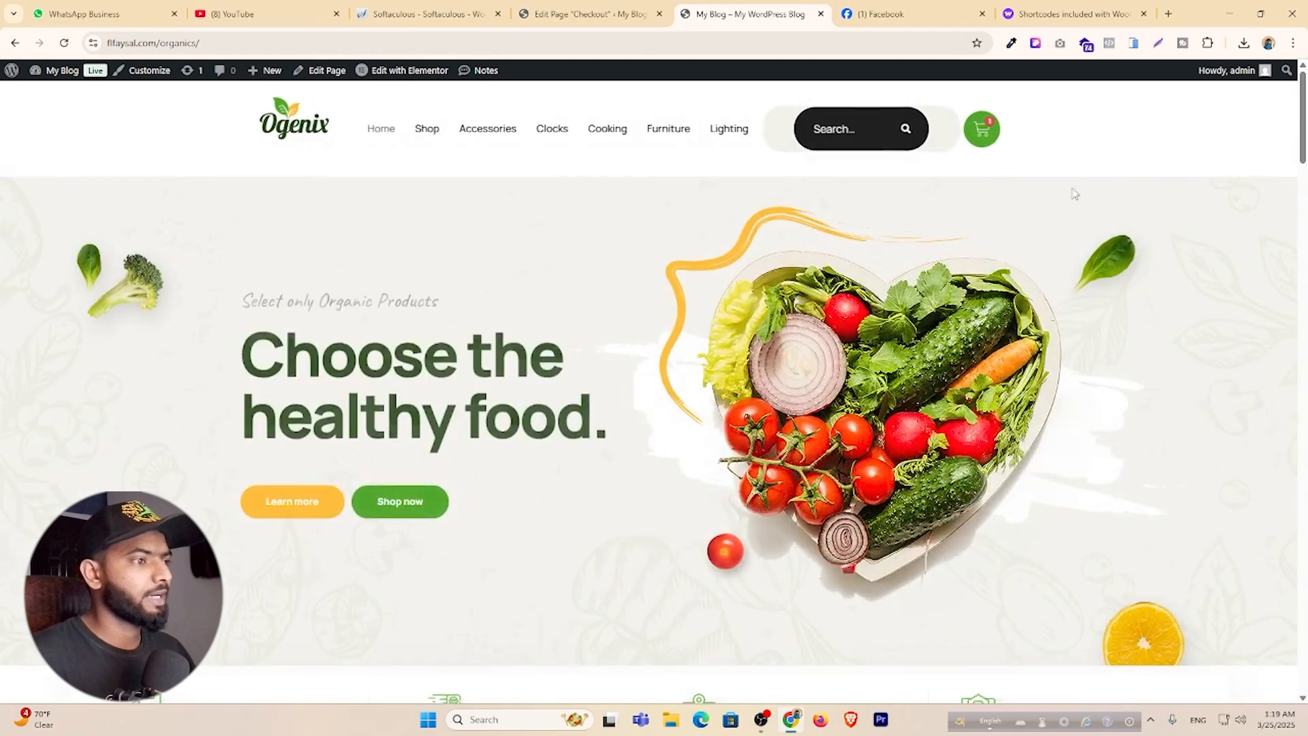
left_click(989, 131)
left_click(1179, 238)
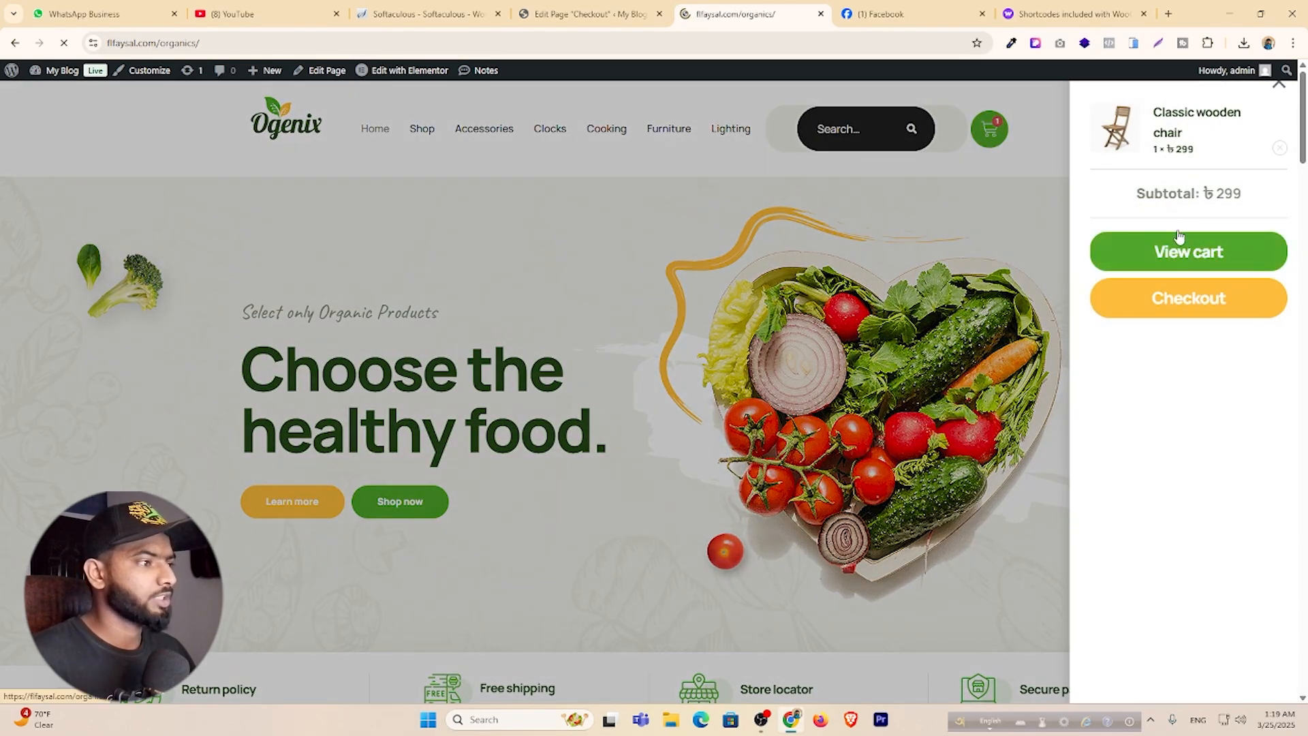
Add a second Classic wooden chair from the Shop and review the cart contents.
left_click(423, 130)
scroll(517, 402, "down", 1)
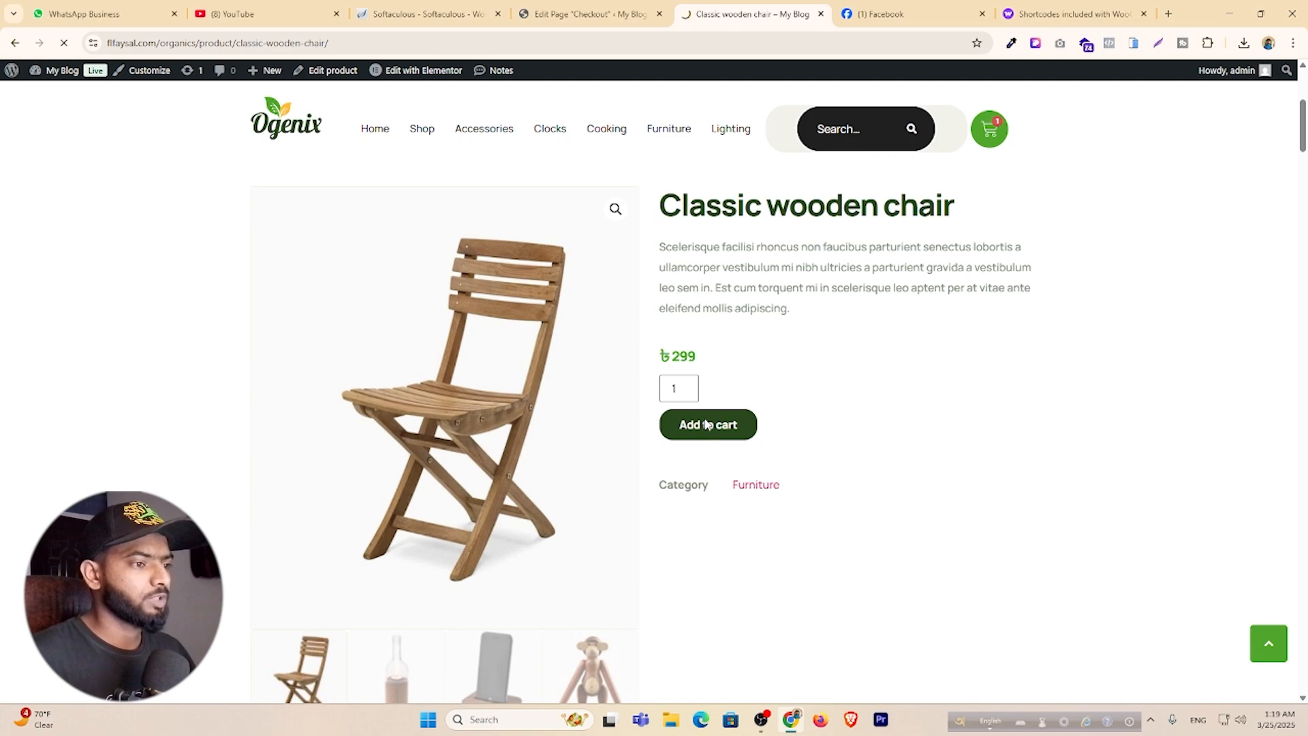
left_click(707, 424)
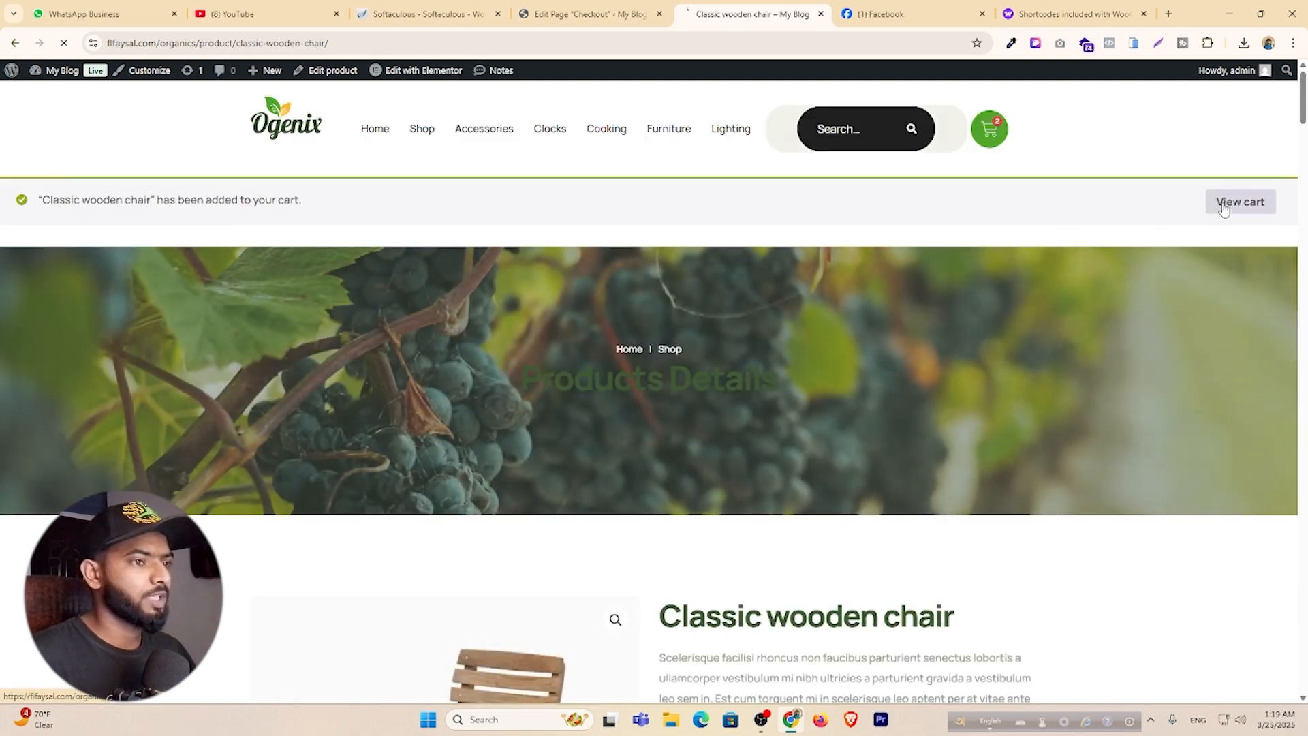
left_click(1238, 202)
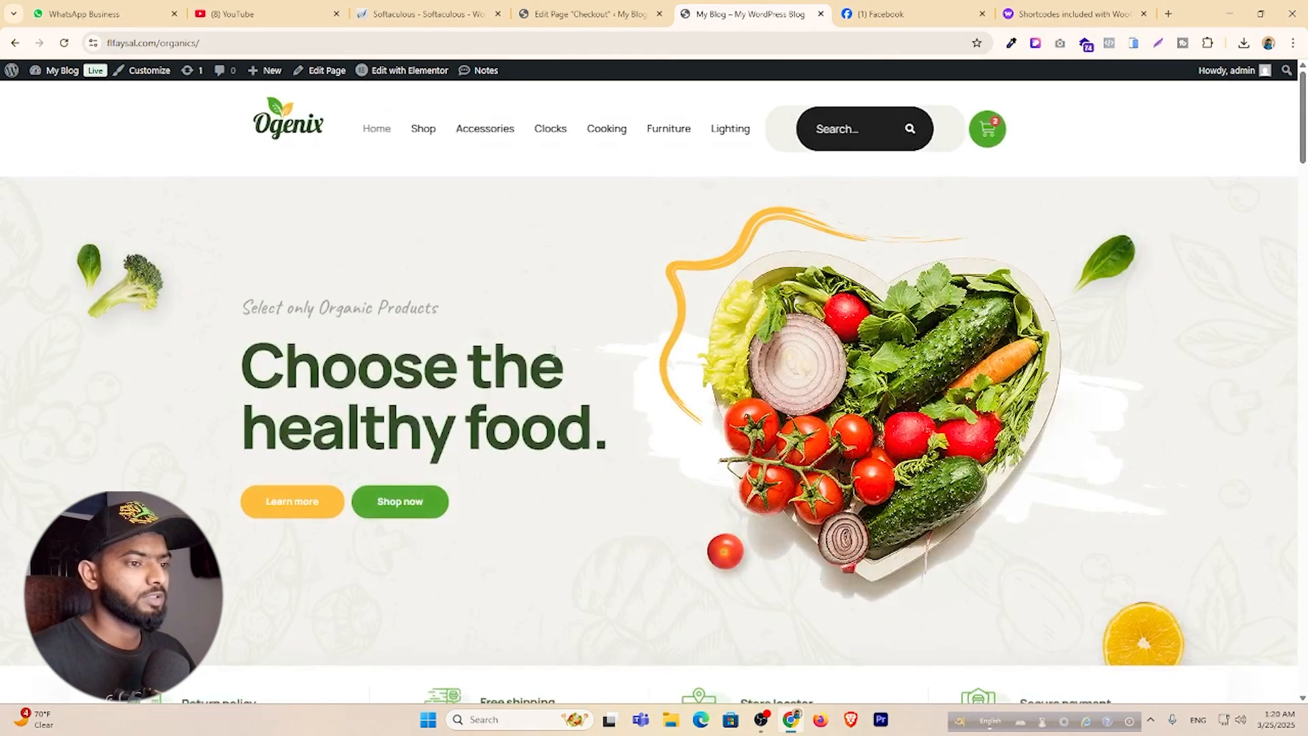
scroll(532, 363, "down", 12)
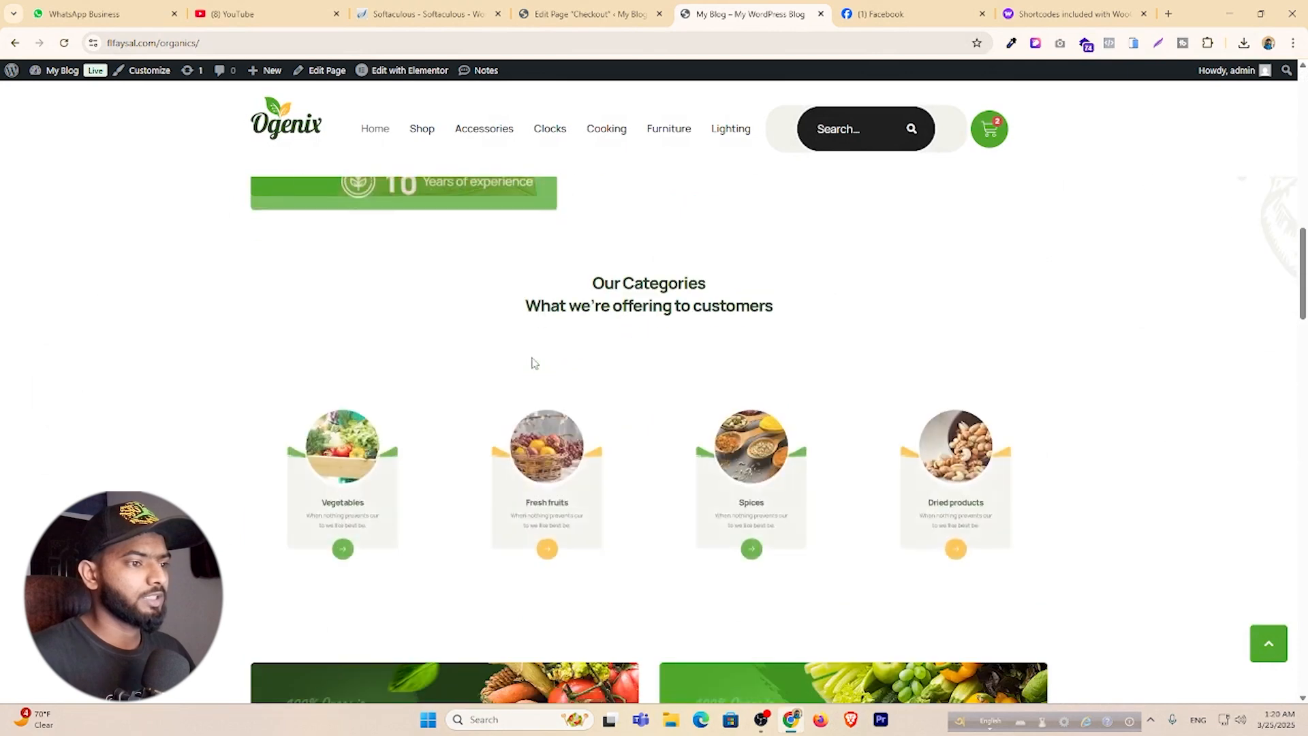
scroll(532, 362, "down", 4)
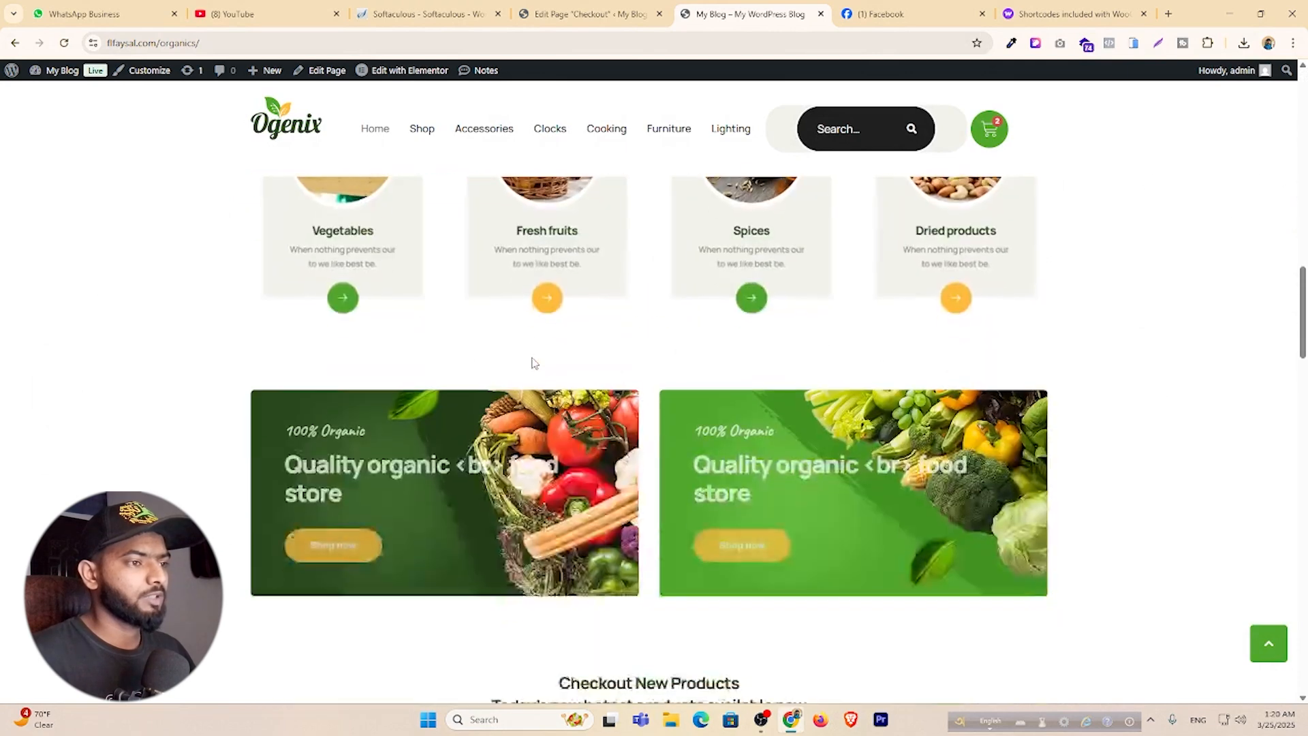
left_click(579, 15)
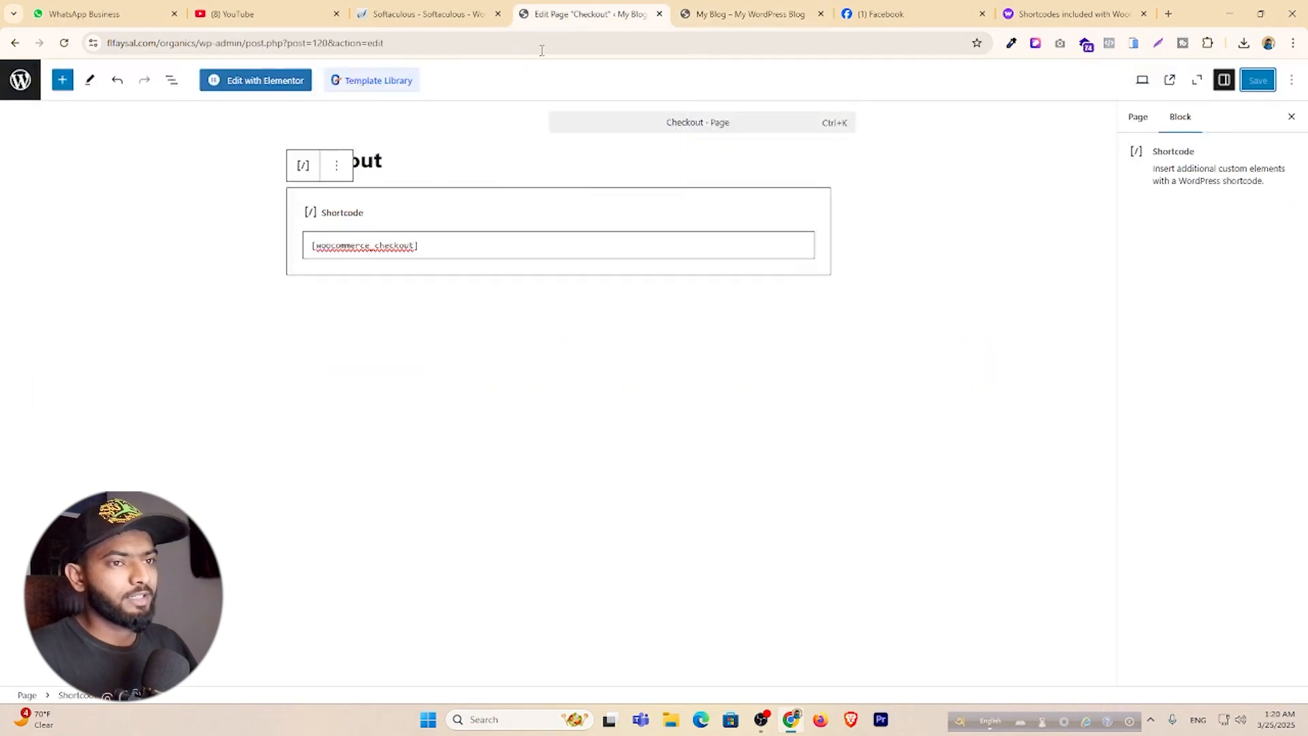
Go to the Advanced page setup section of WooCommerce Settings.
left_click(19, 82)
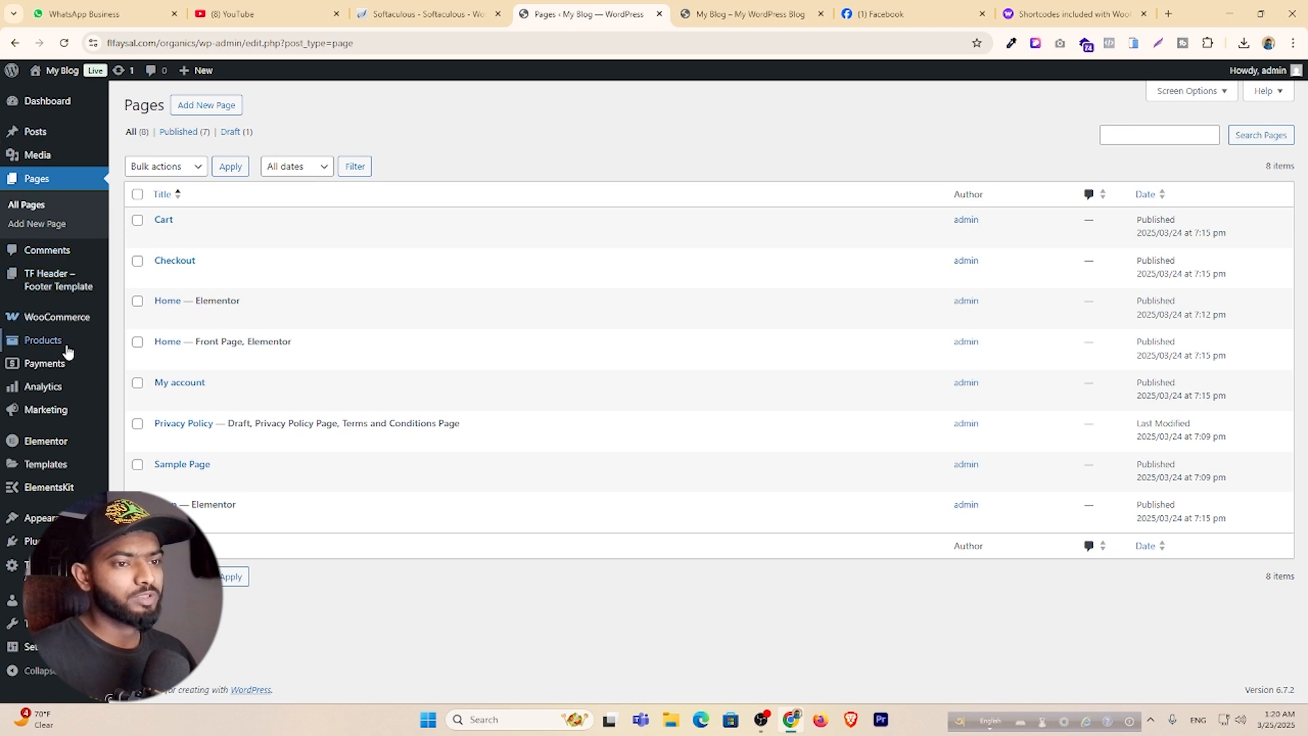
mouse_move(55, 322)
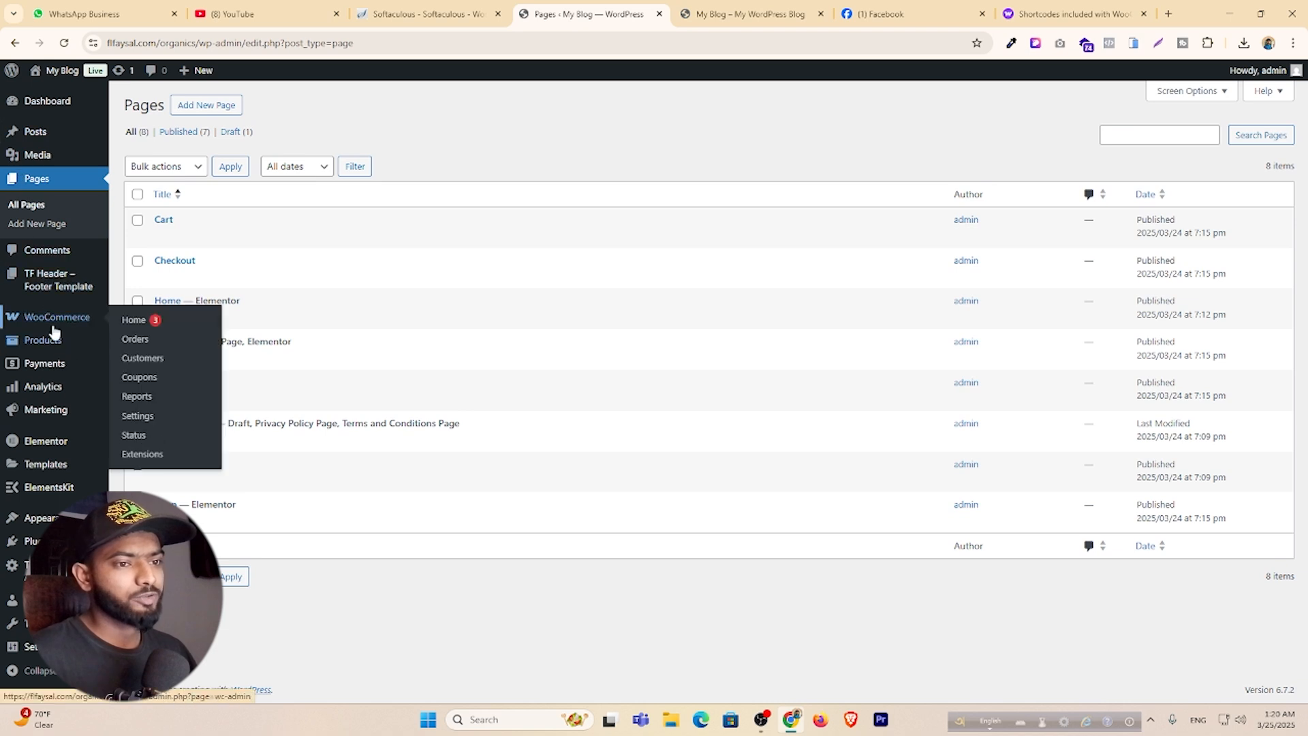
left_click(147, 424)
left_click(676, 164)
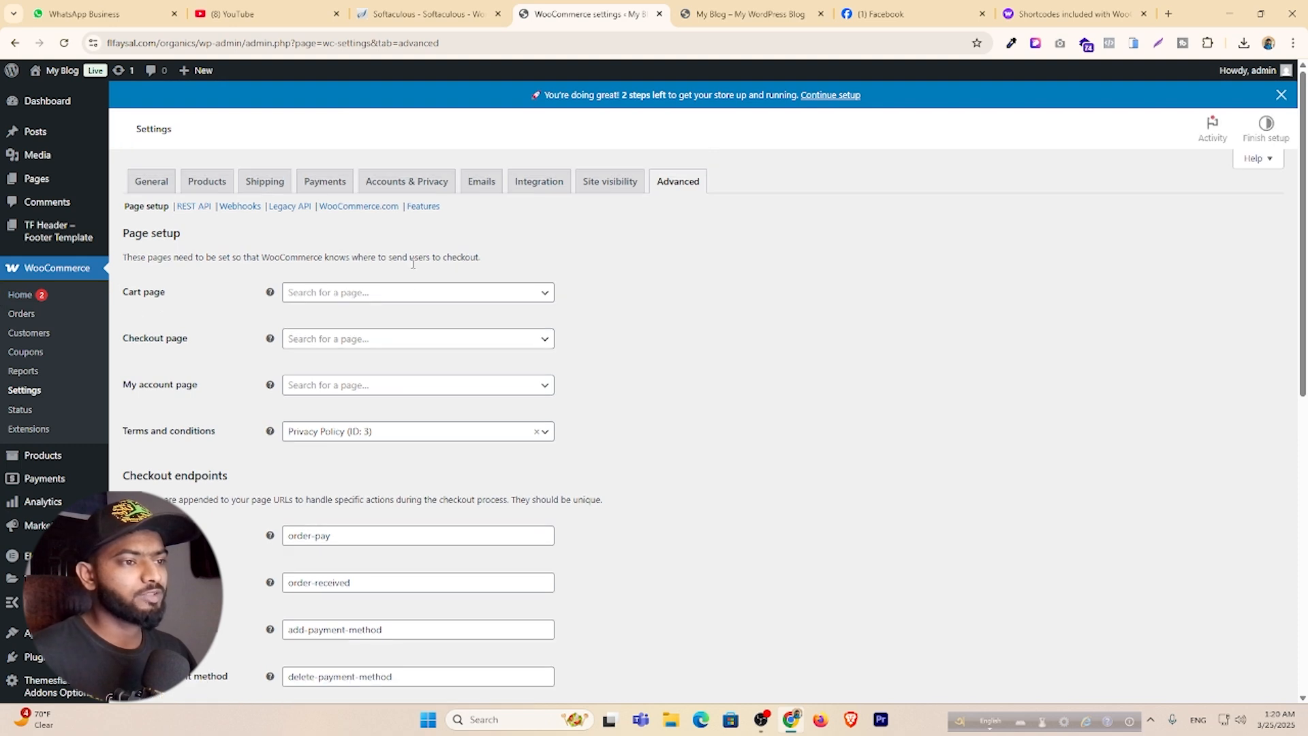
Assign Cart (ID: 119), Checkout (ID: 120) and My account (ID: 121) pages, then save.
left_click(366, 299)
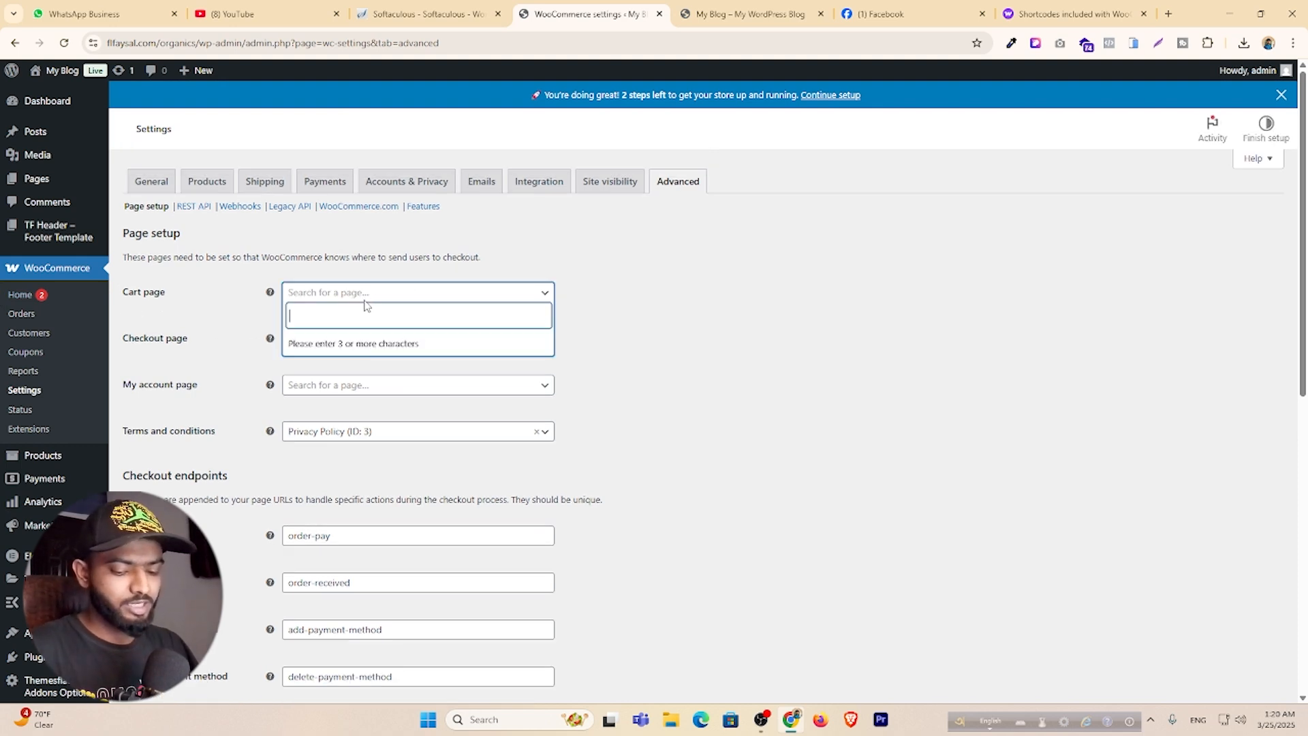
type("car")
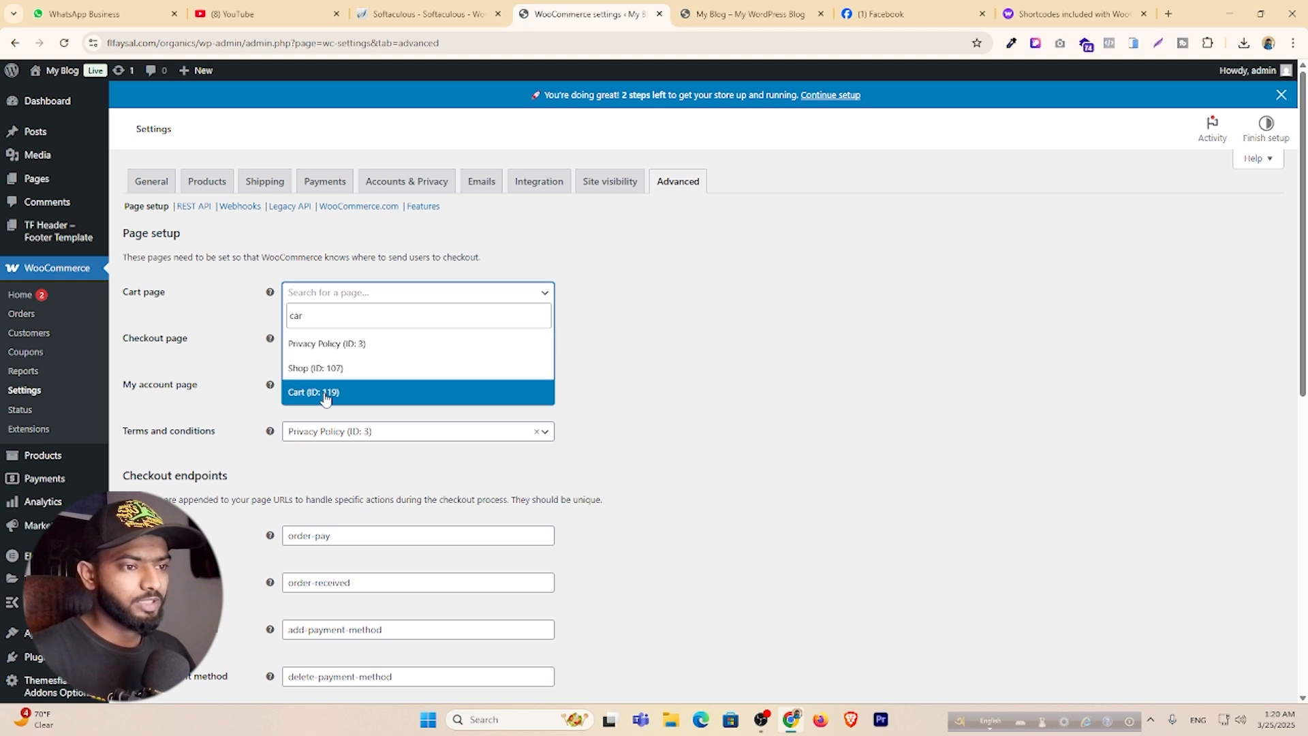
left_click(325, 393)
left_click(343, 340)
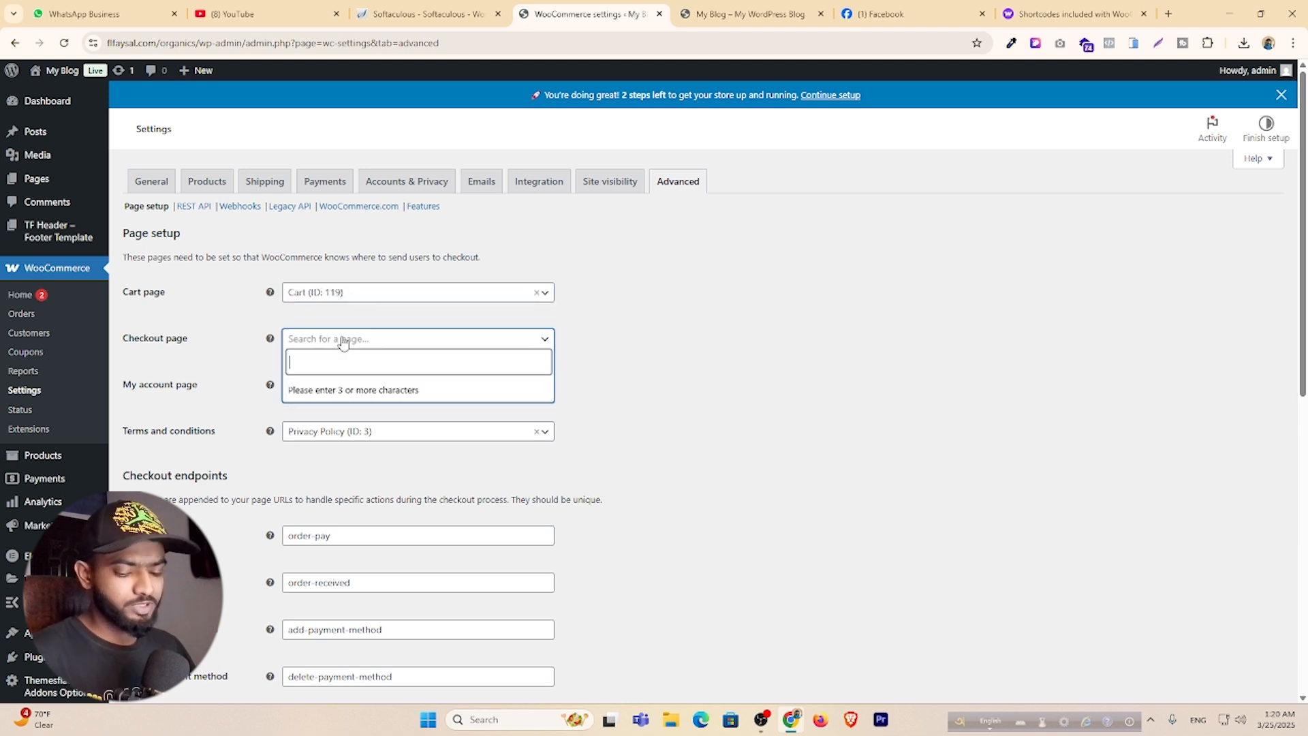
type("che")
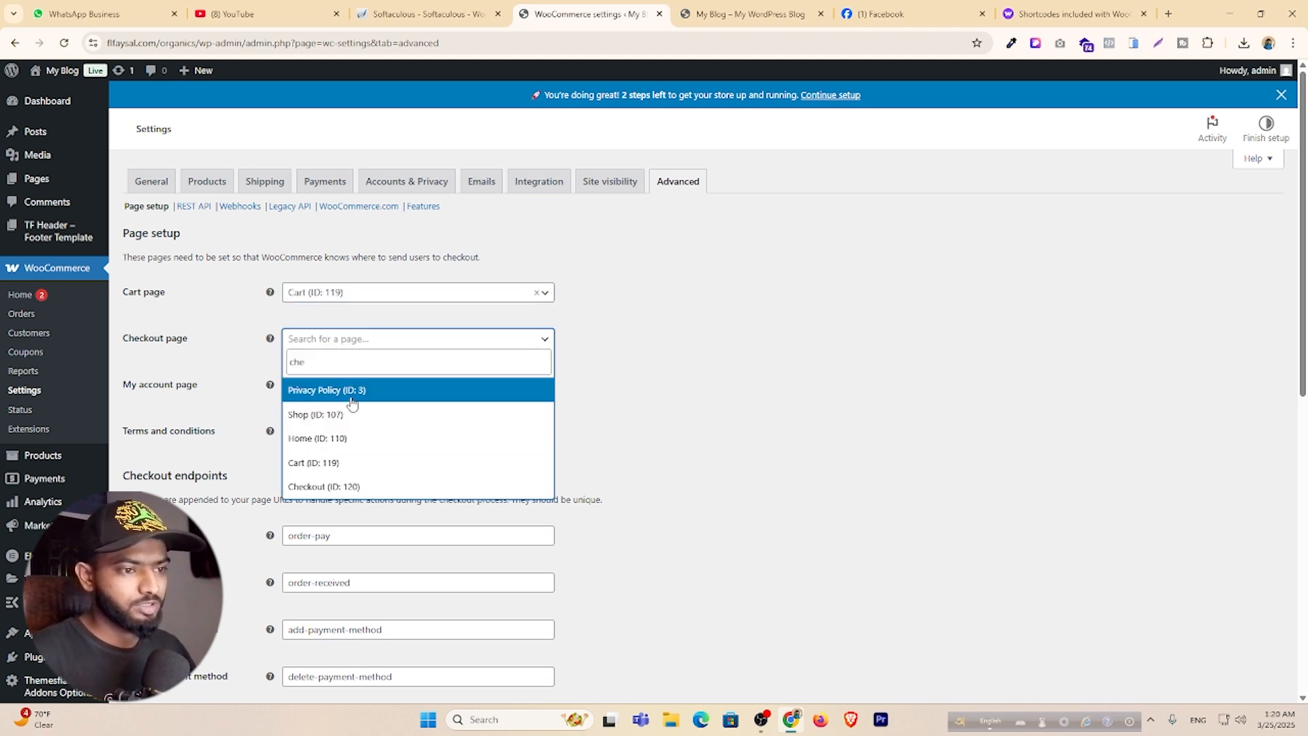
left_click(361, 487)
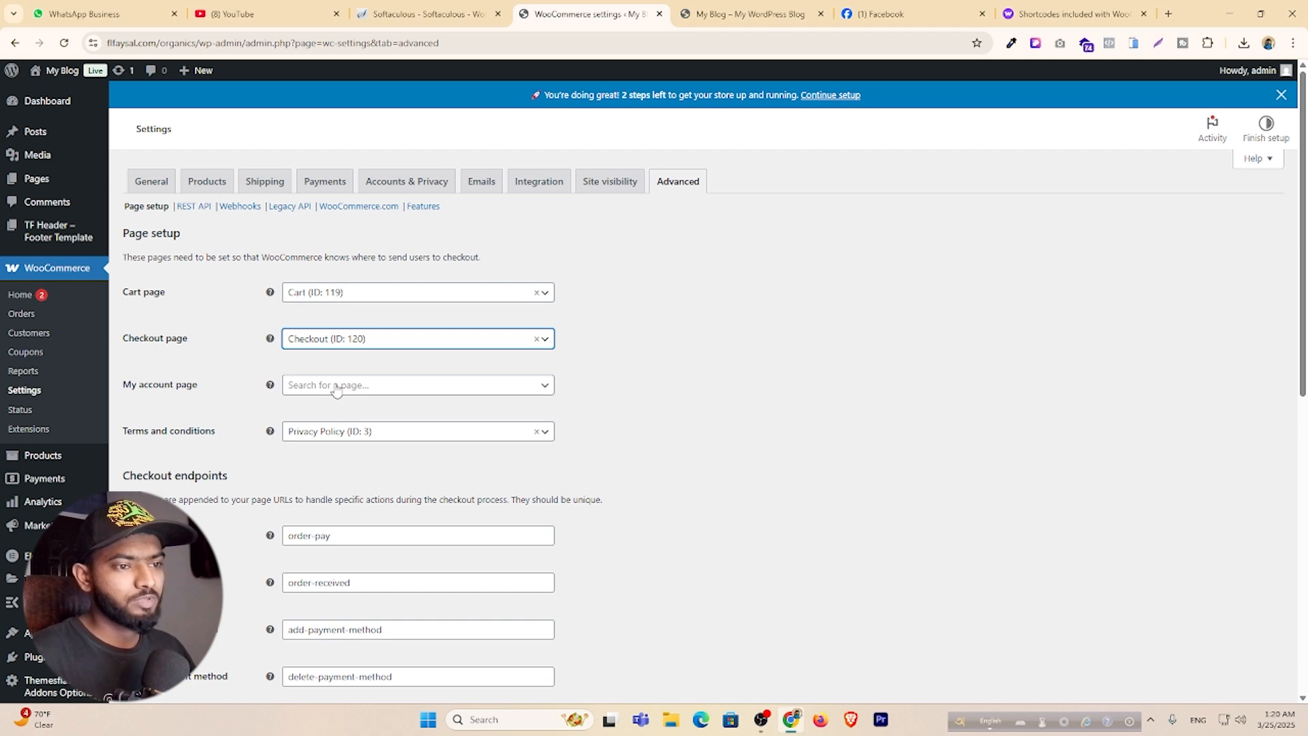
left_click(335, 387)
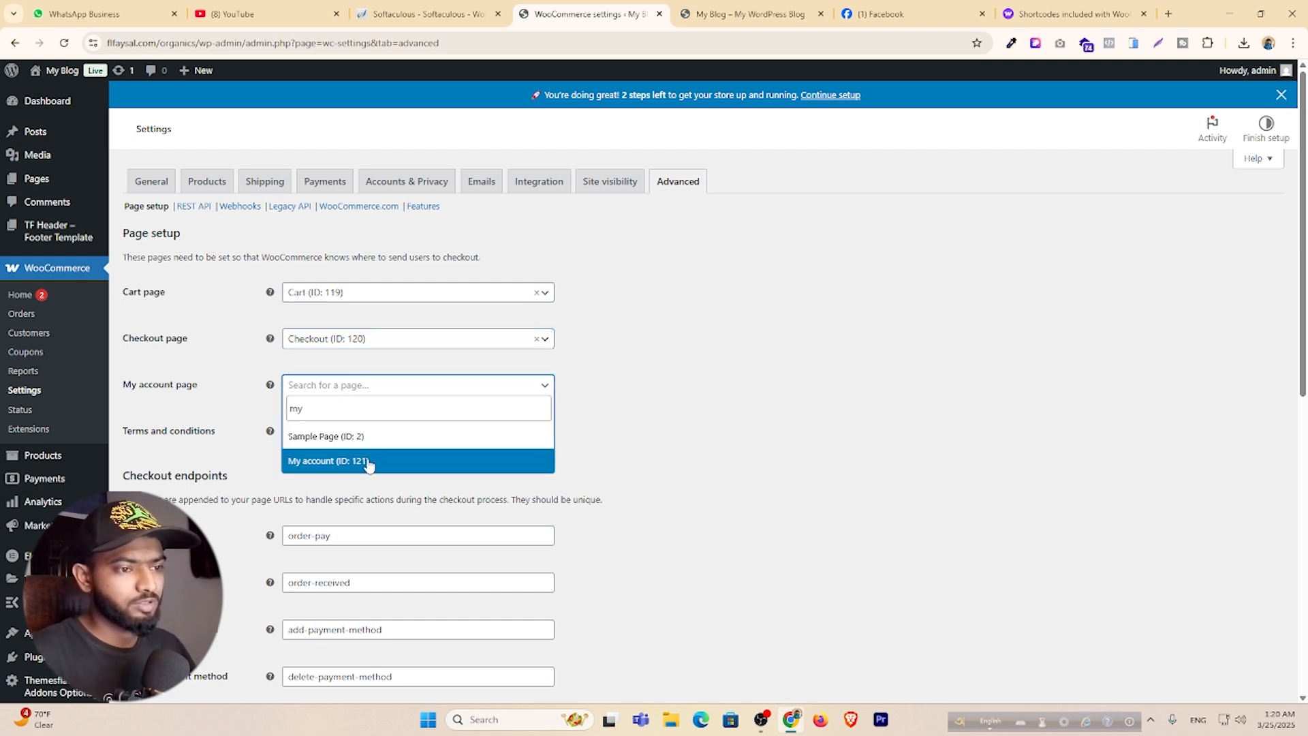
left_click(380, 458)
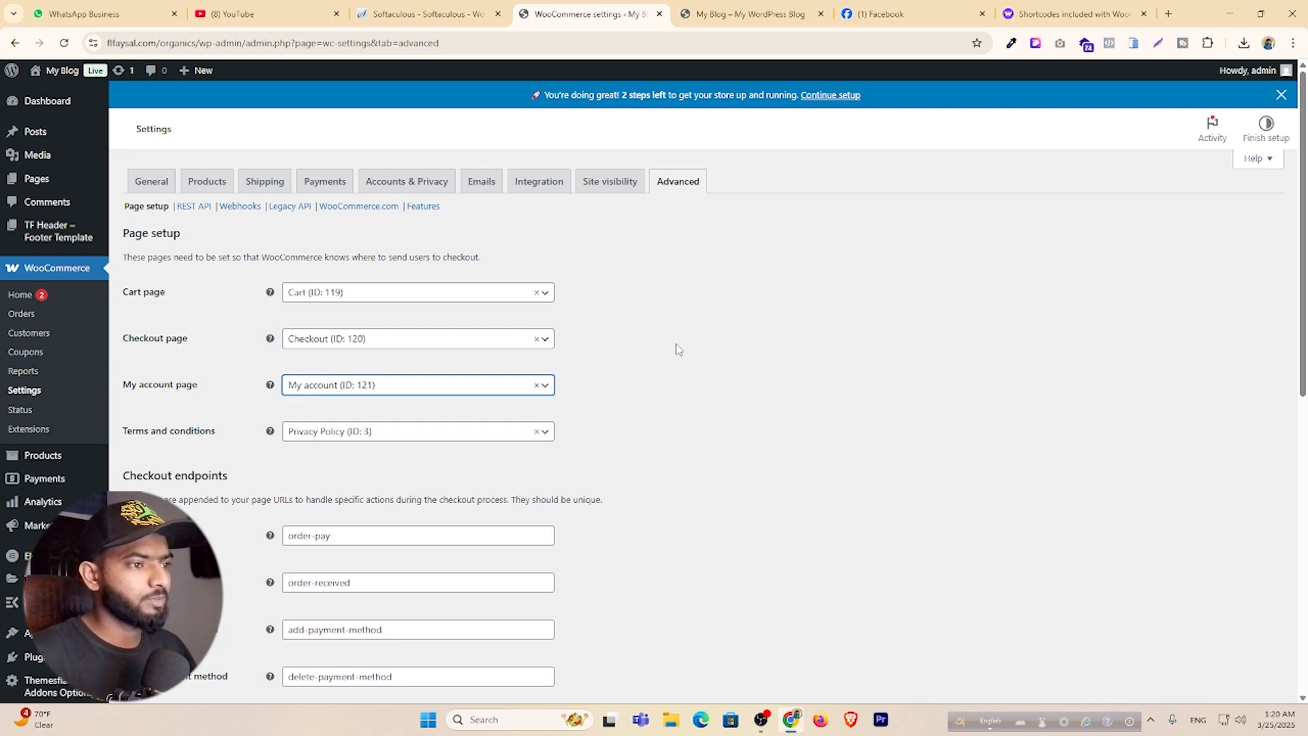
scroll(438, 534, "down", 8)
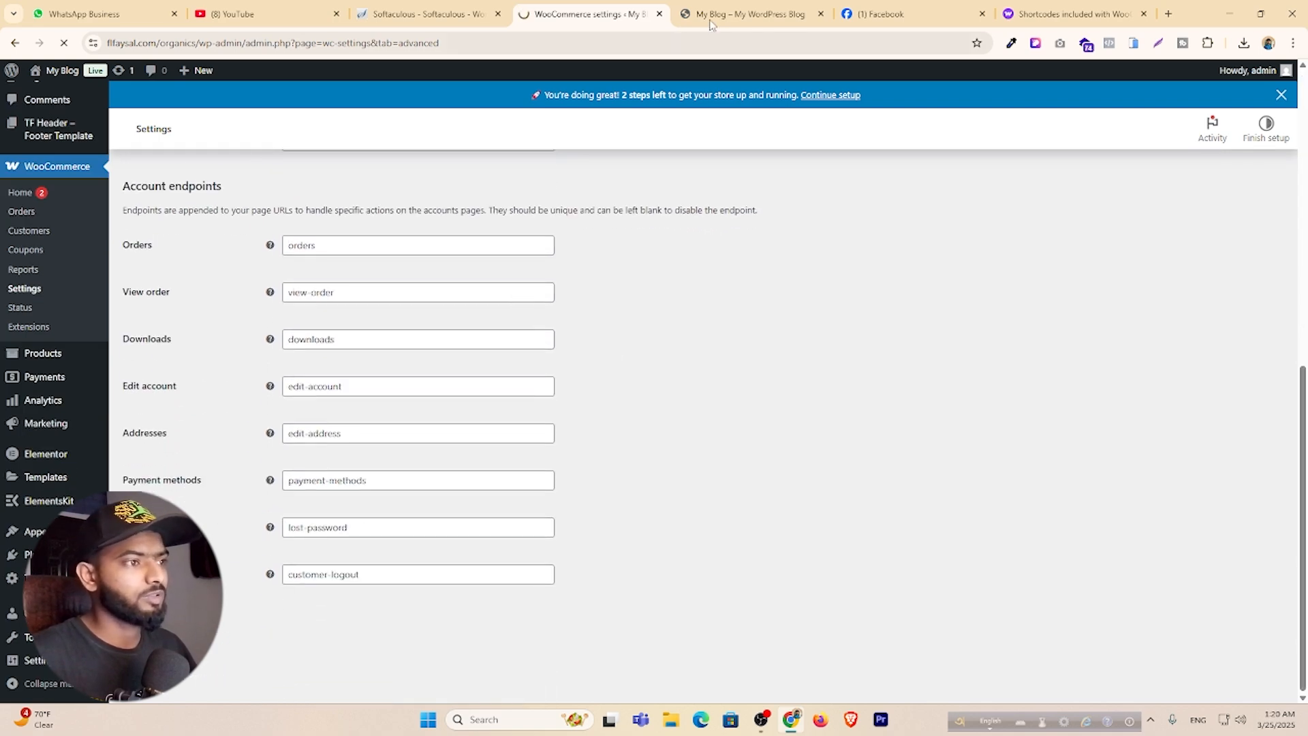
left_click(760, 16)
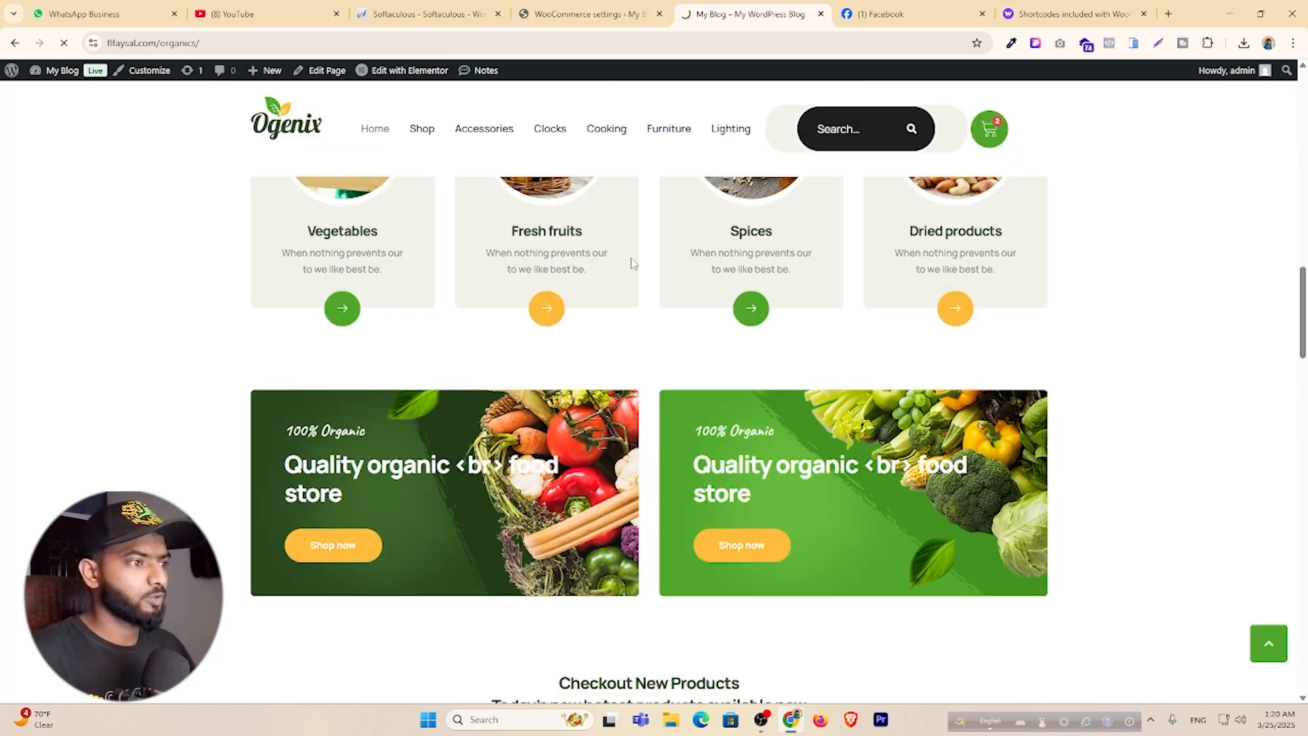
Add another Classic wooden chair from the Shop and open the cart summary.
scroll(529, 233, "up", 6)
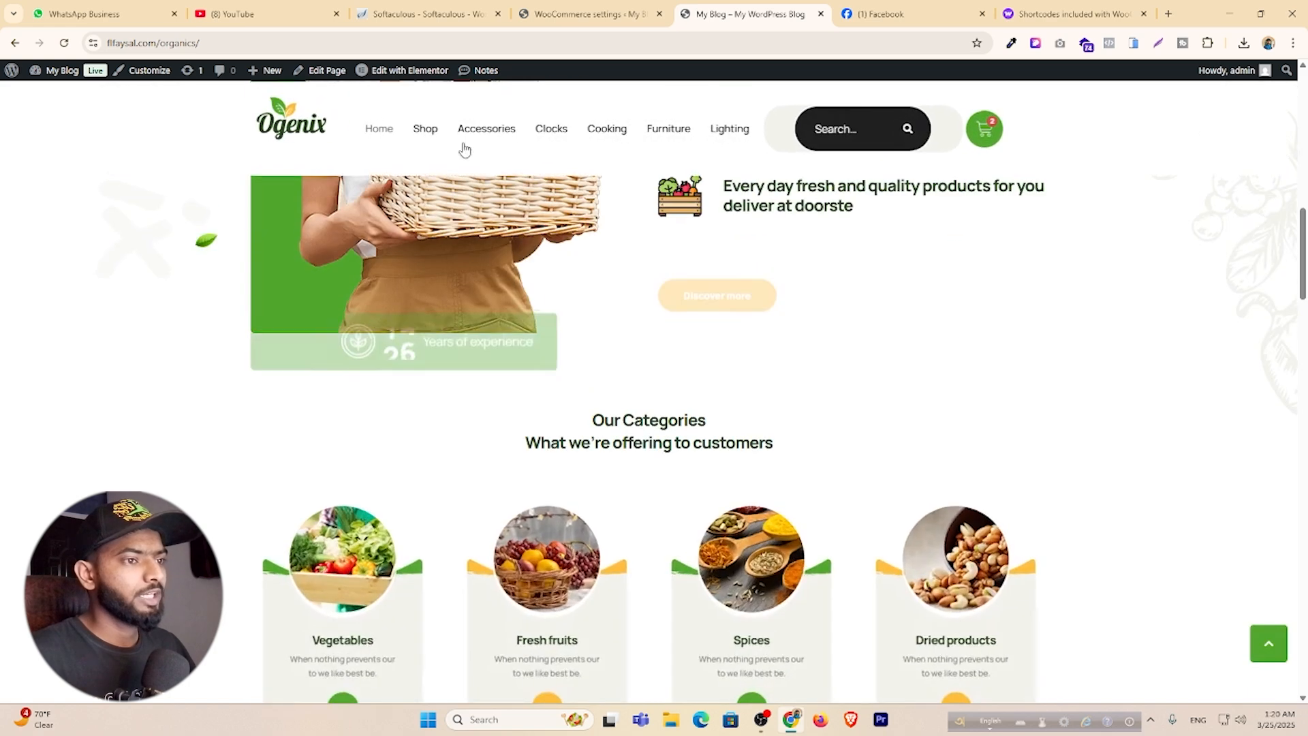
left_click(423, 130)
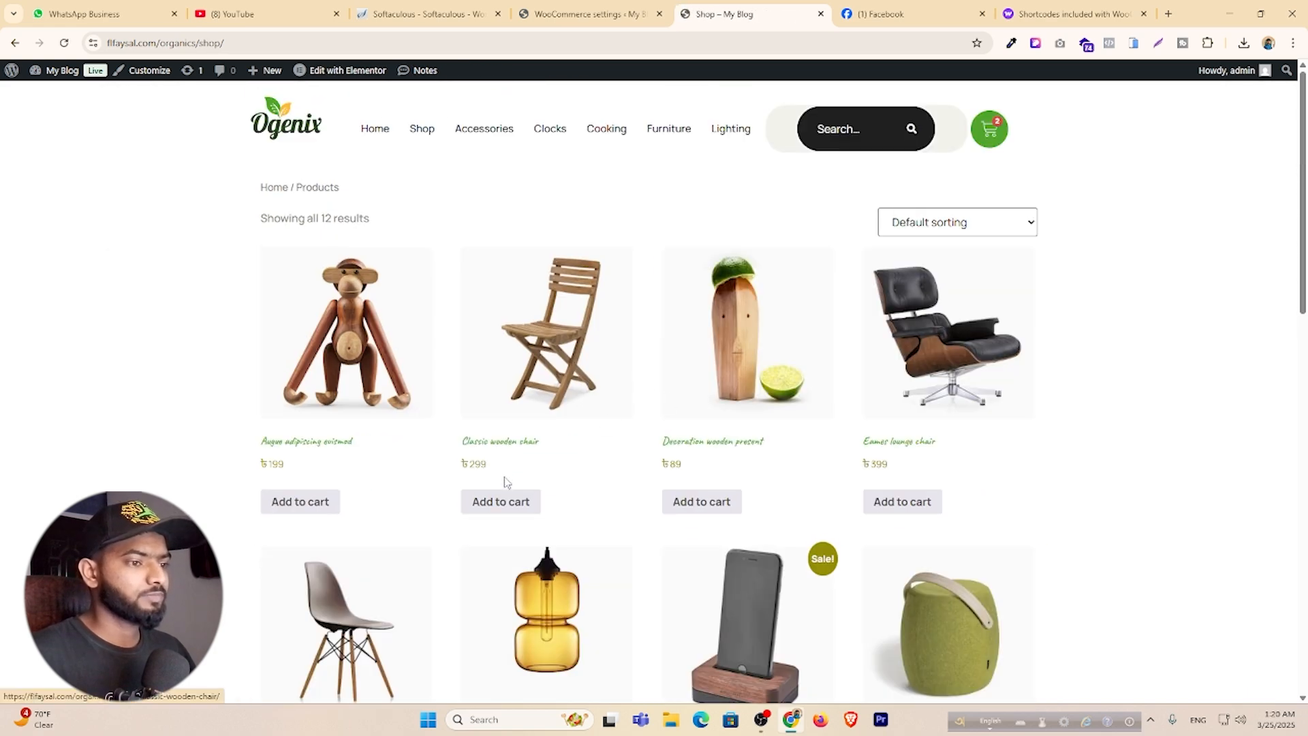
left_click(515, 503)
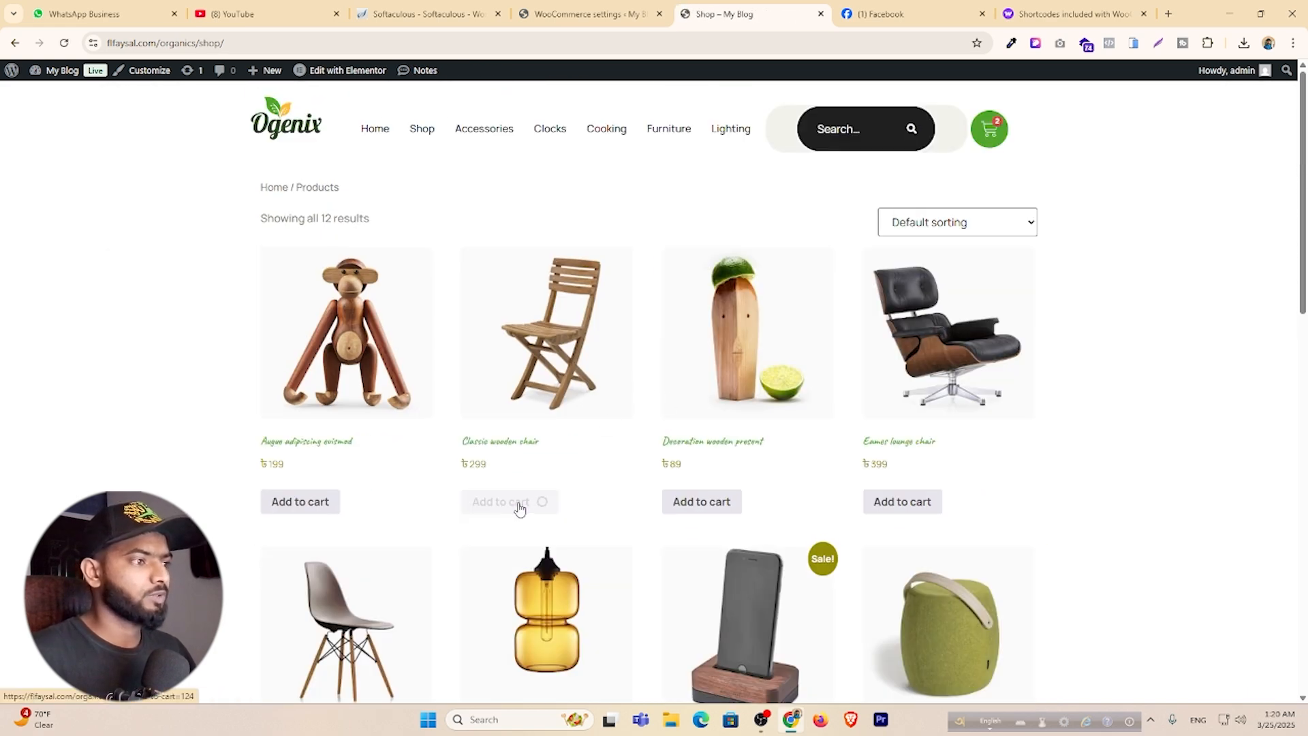
left_click(989, 129)
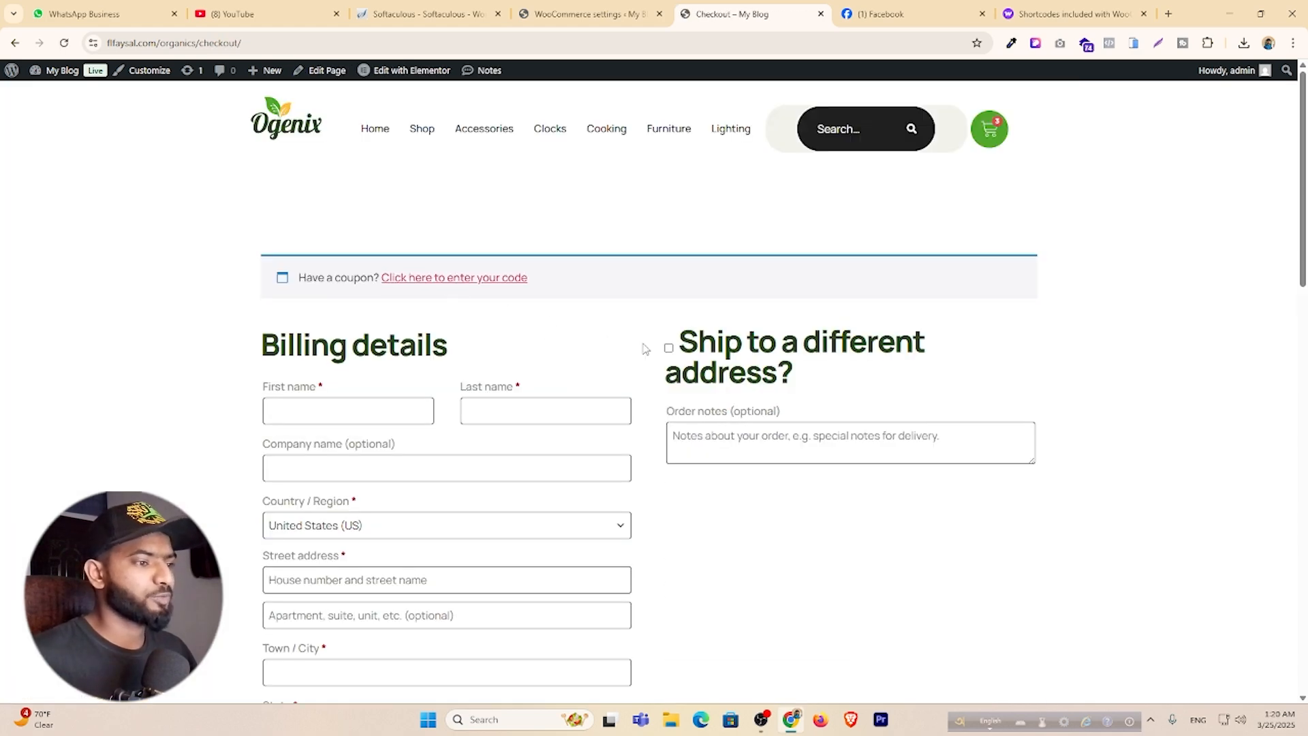
Review the checkout's billing form, three-chair ৳897 order, and cash on delivery payment note.
scroll(623, 332, "down", 5)
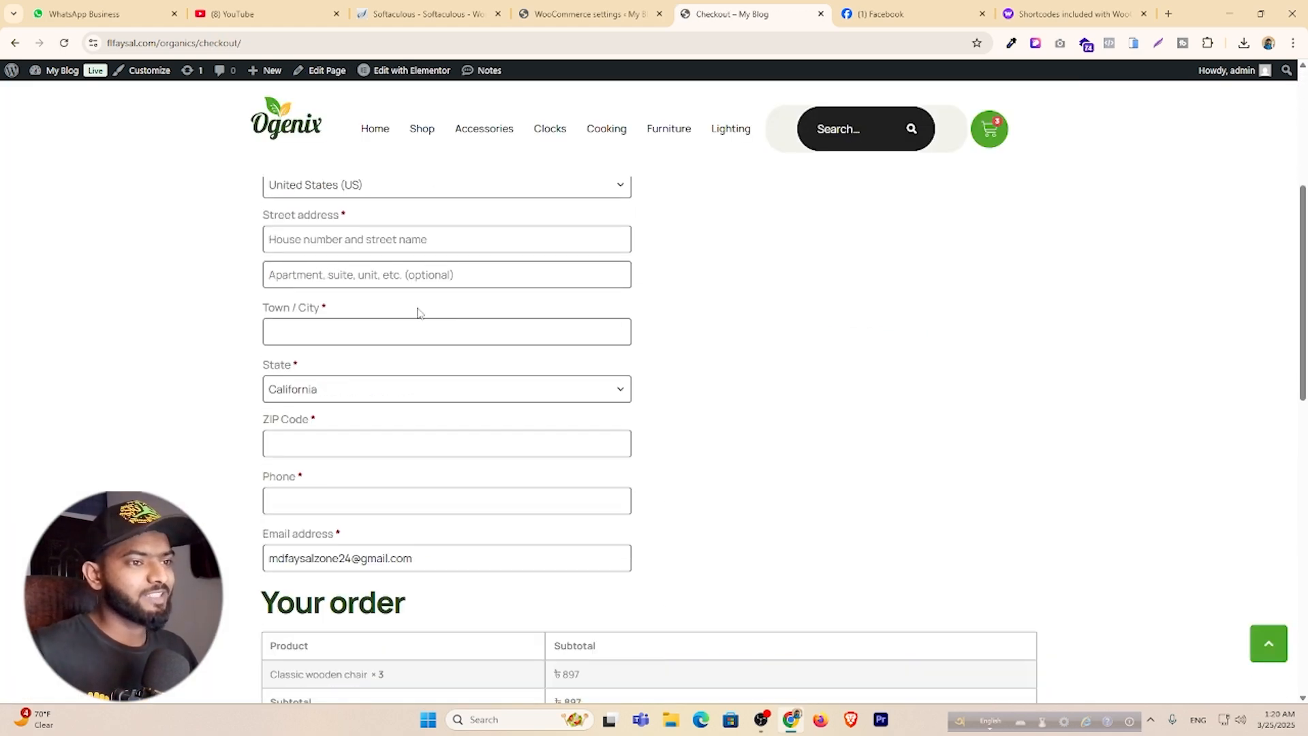
scroll(418, 307, "up", 3)
scroll(506, 258, "down", 2)
scroll(506, 257, "down", 7)
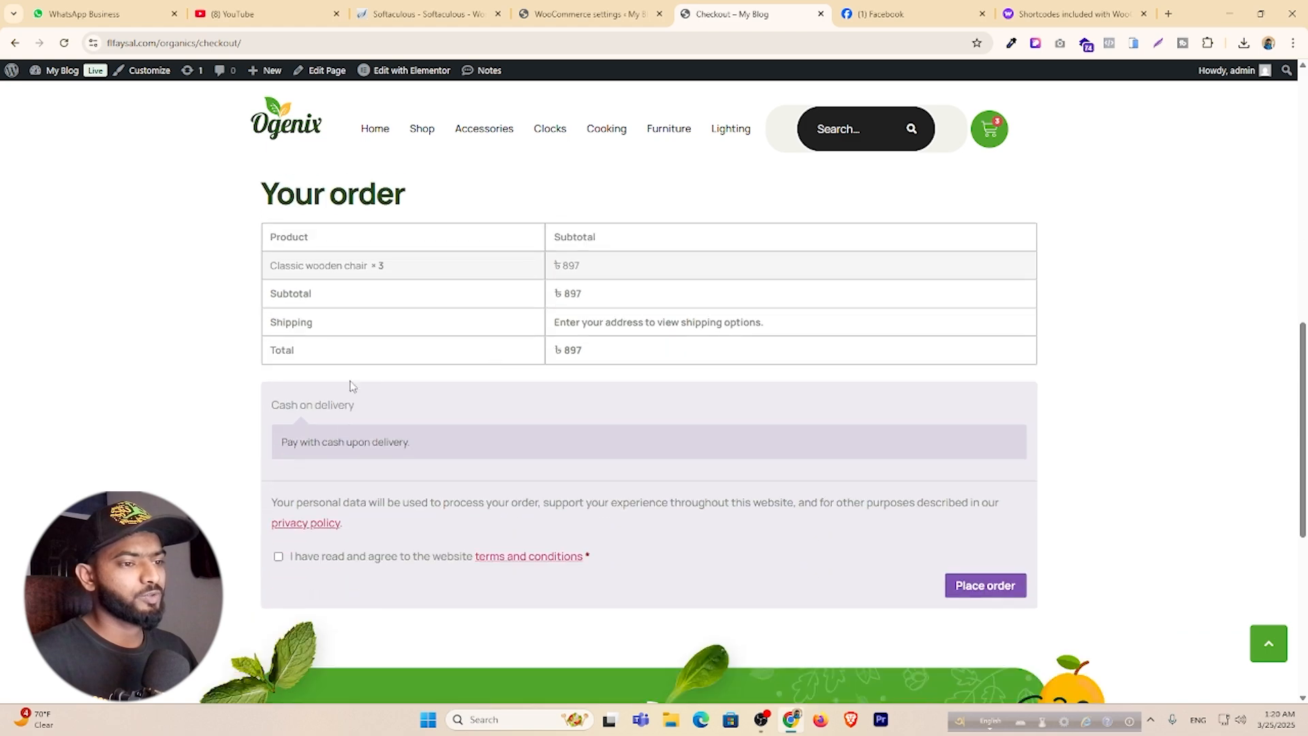
triple_click(367, 447)
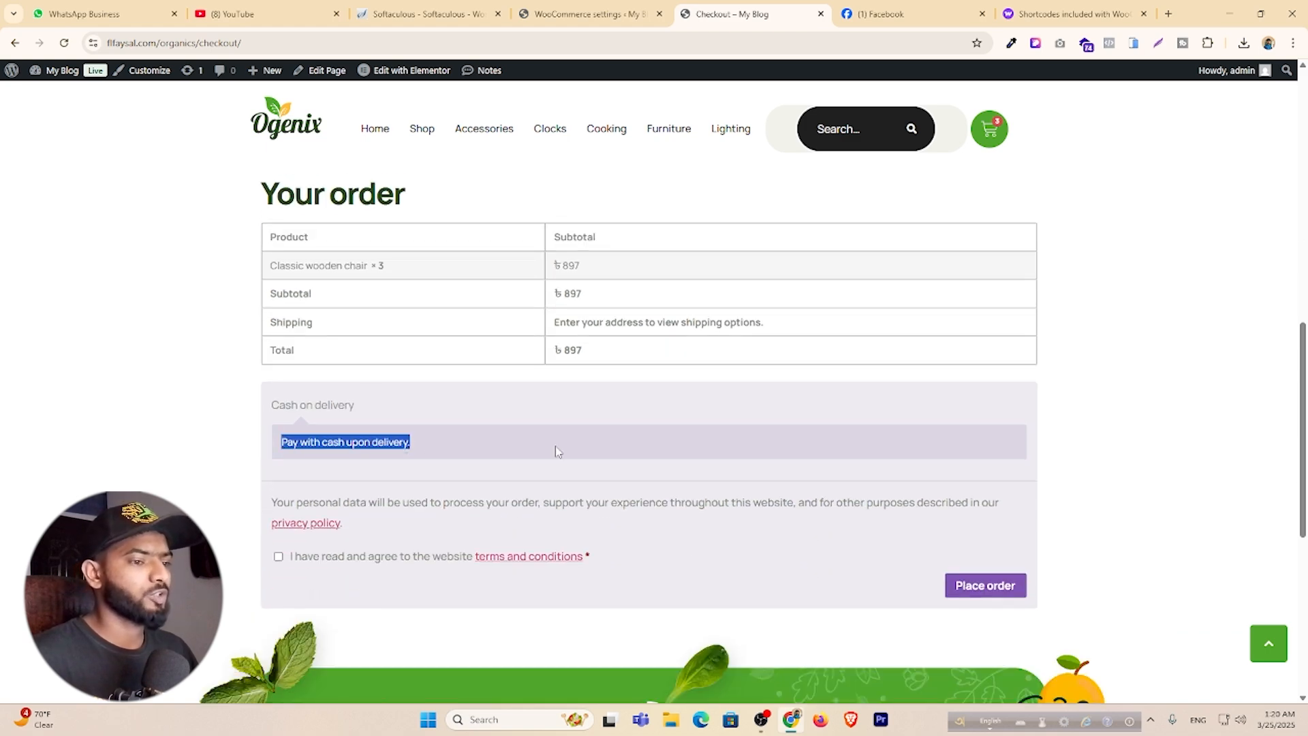
scroll(558, 447, "up", 11)
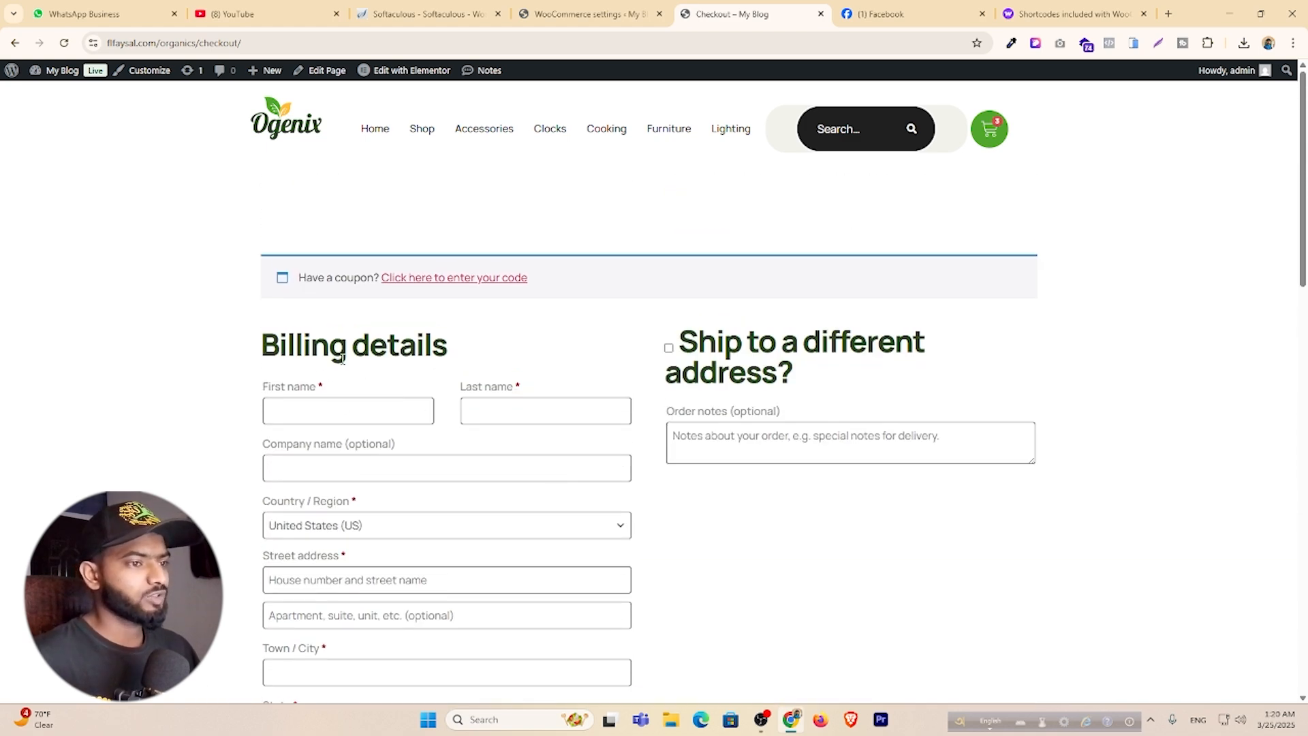
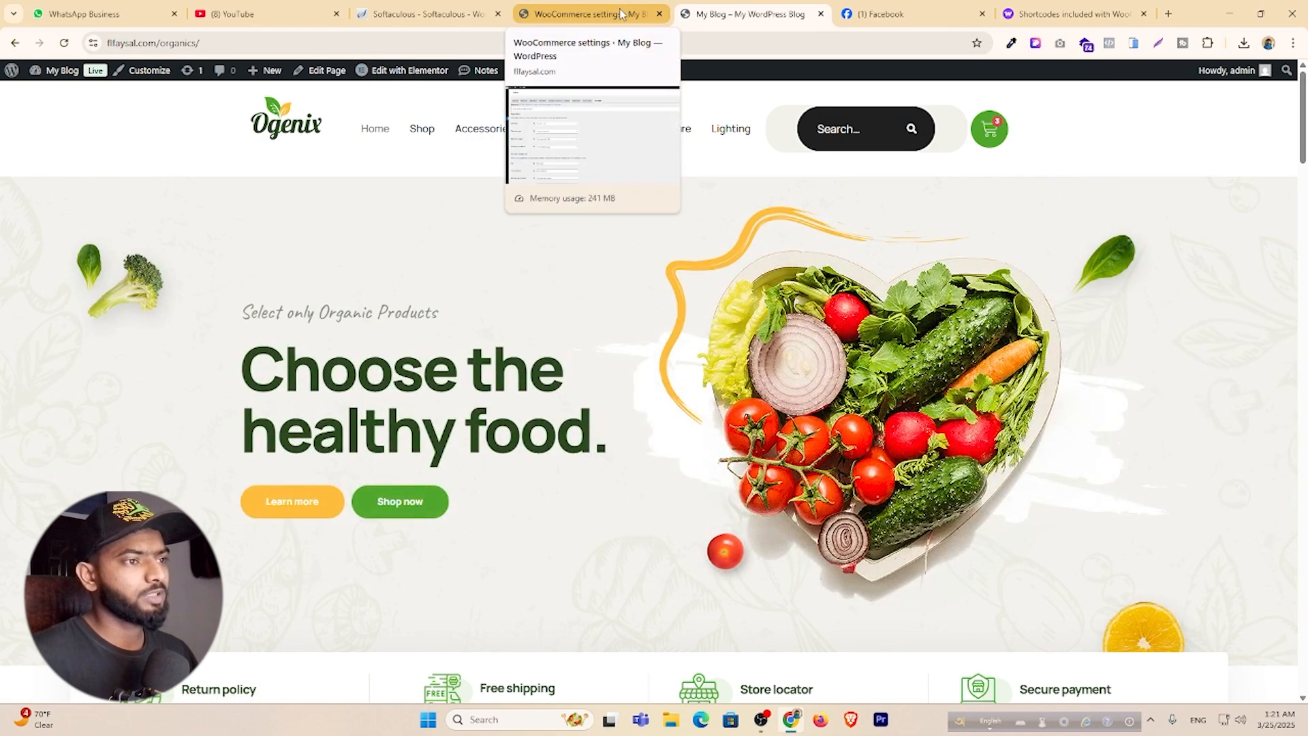
From the TF Header – Footer template list, open the h header template in Elementor.
left_click(621, 14)
mouse_move(57, 235)
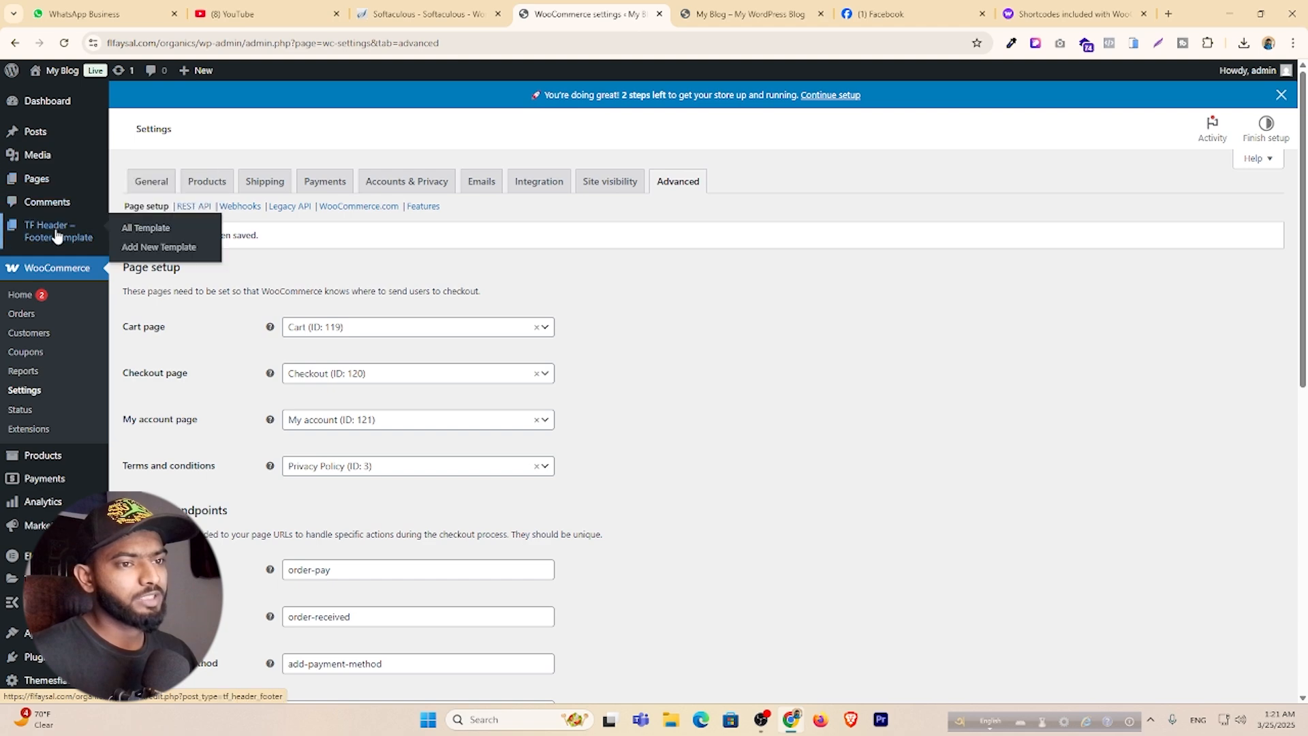
left_click(40, 103)
mouse_move(54, 282)
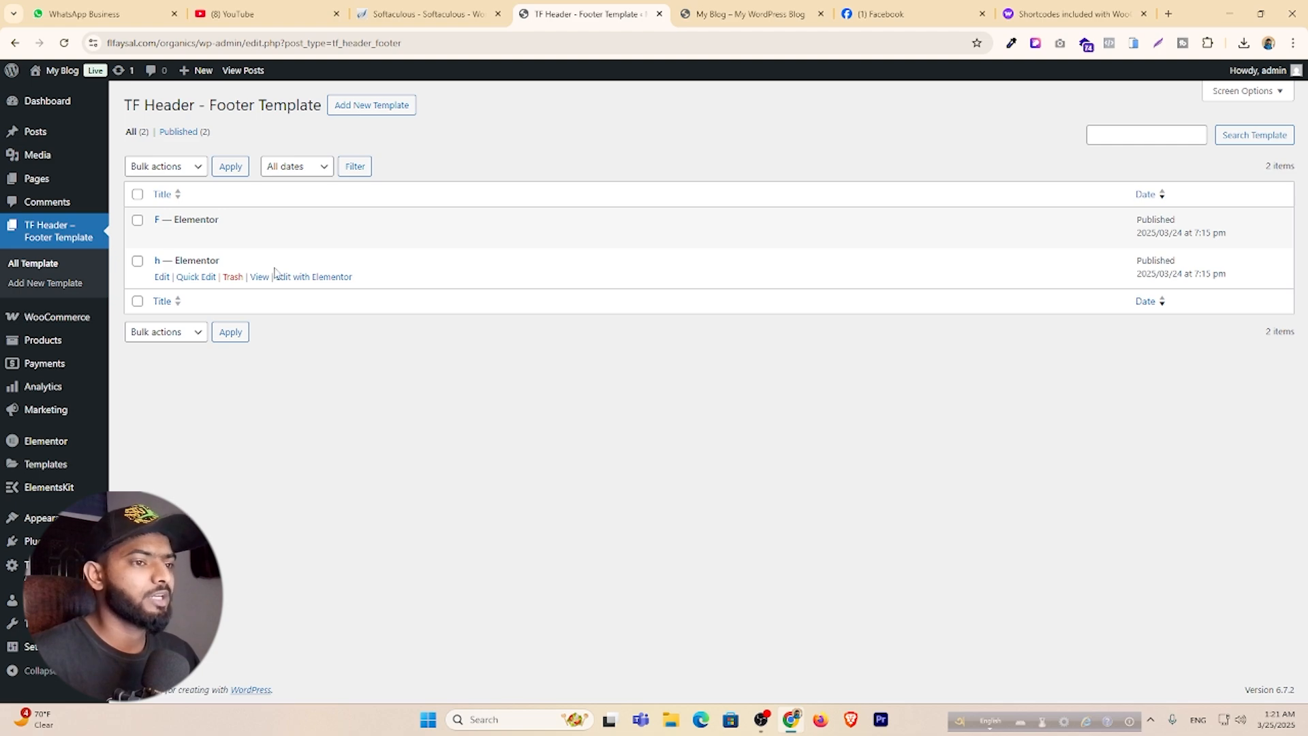
left_click(736, 7)
left_click(587, 14)
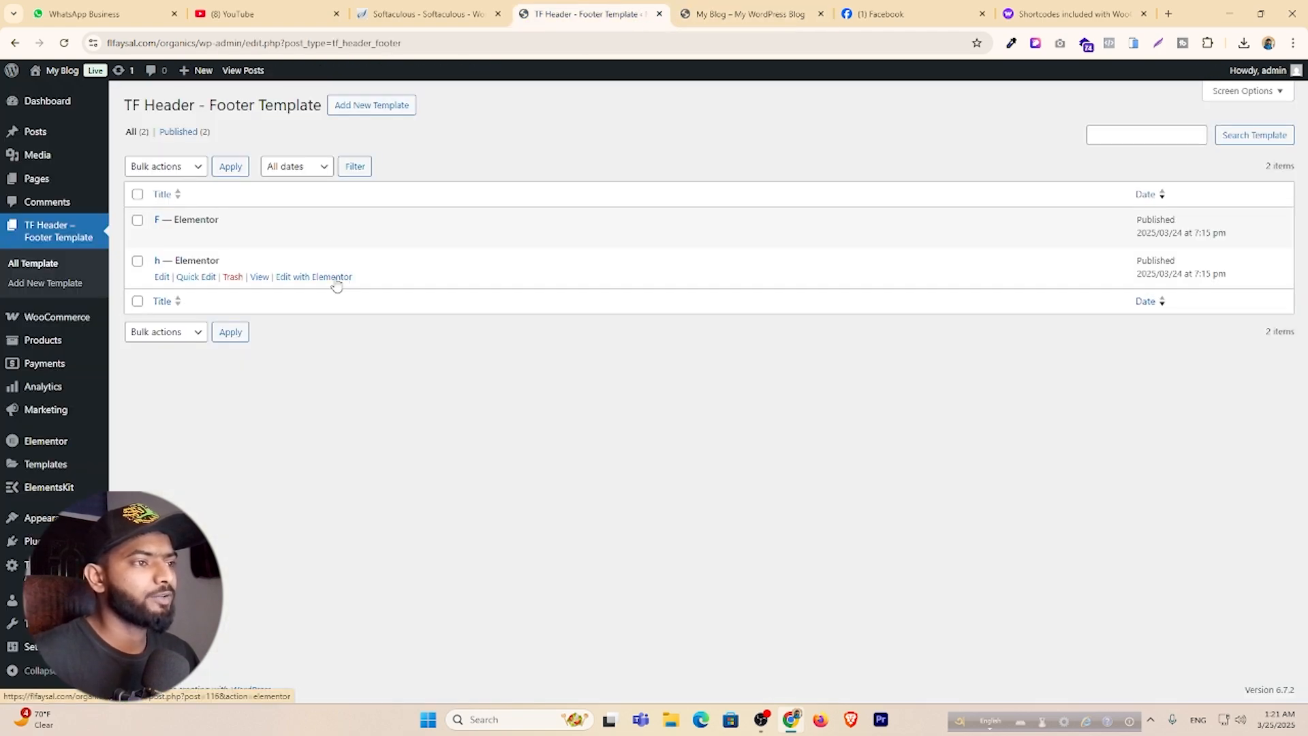
left_click(335, 278)
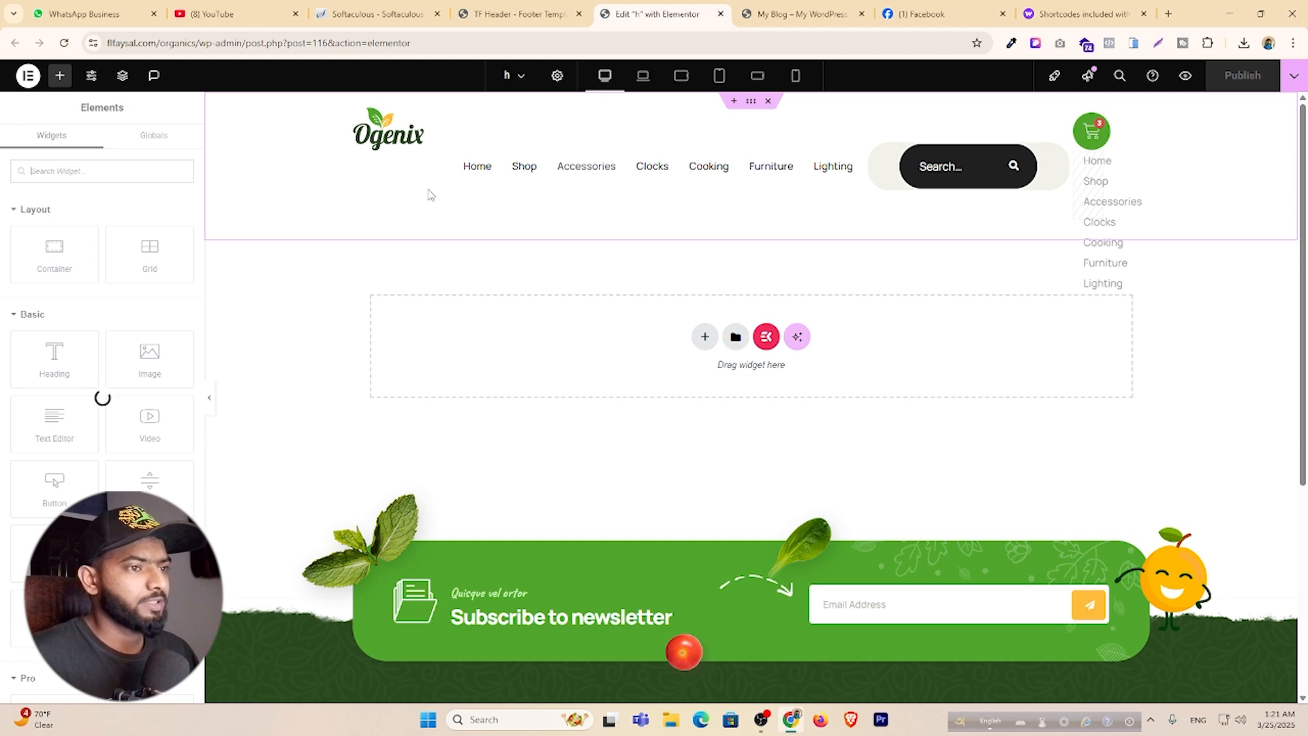
Center the logo's container content and select the Ogenix logo for replacement.
left_click(362, 116)
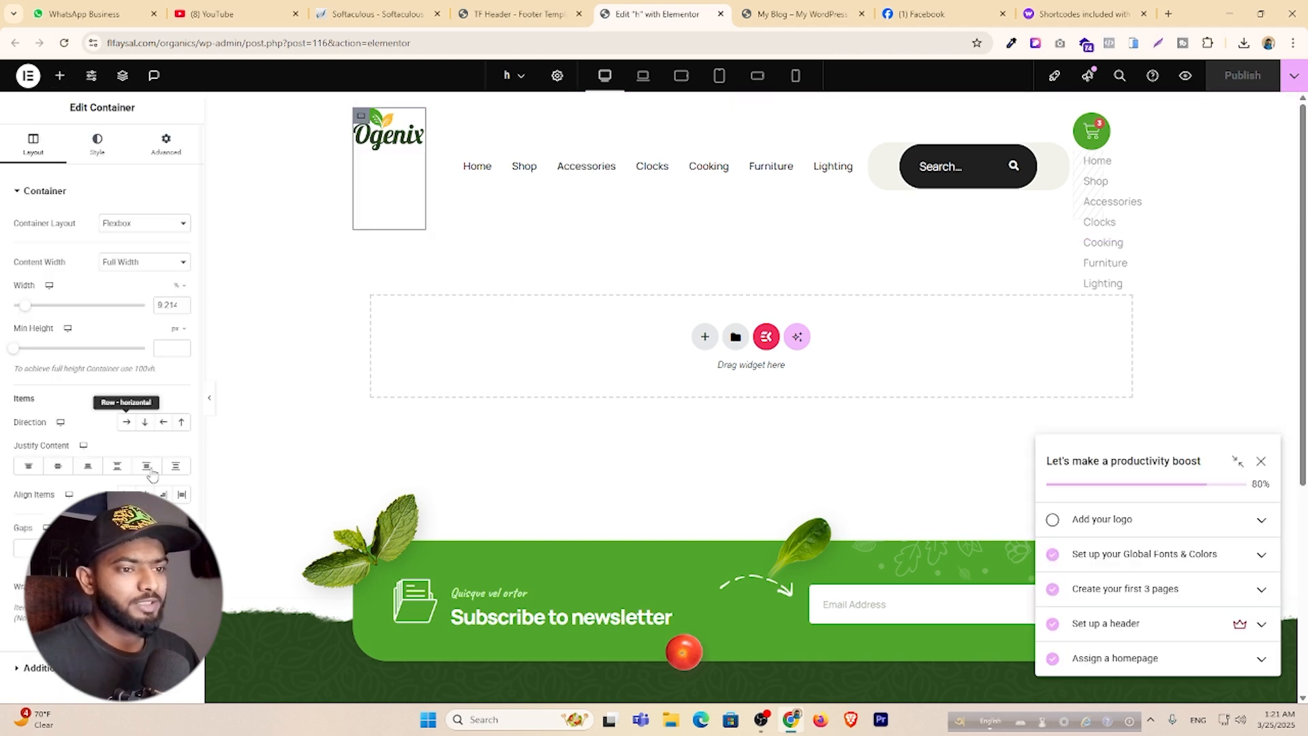
left_click(60, 467)
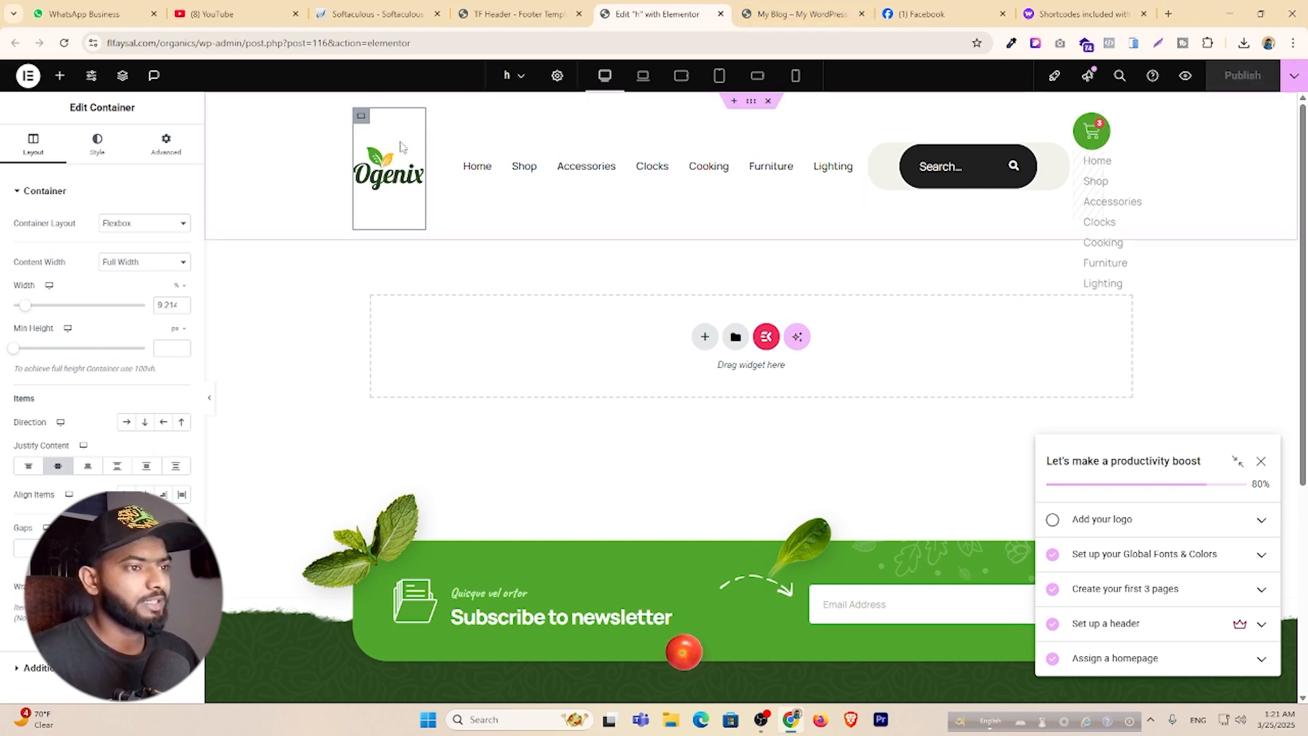
left_click(419, 157)
left_click(119, 263)
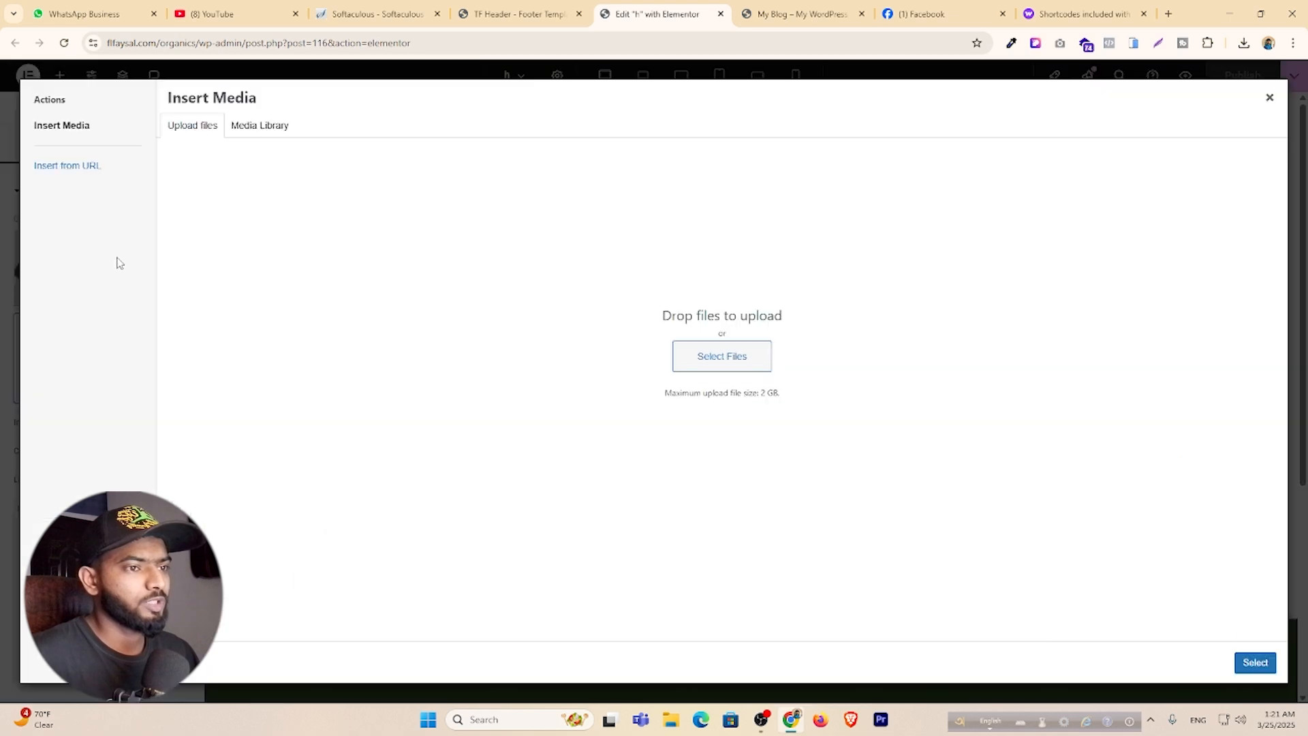
Upload the Bagmara Engineers' Association image and insert it as the header logo.
left_click(755, 363)
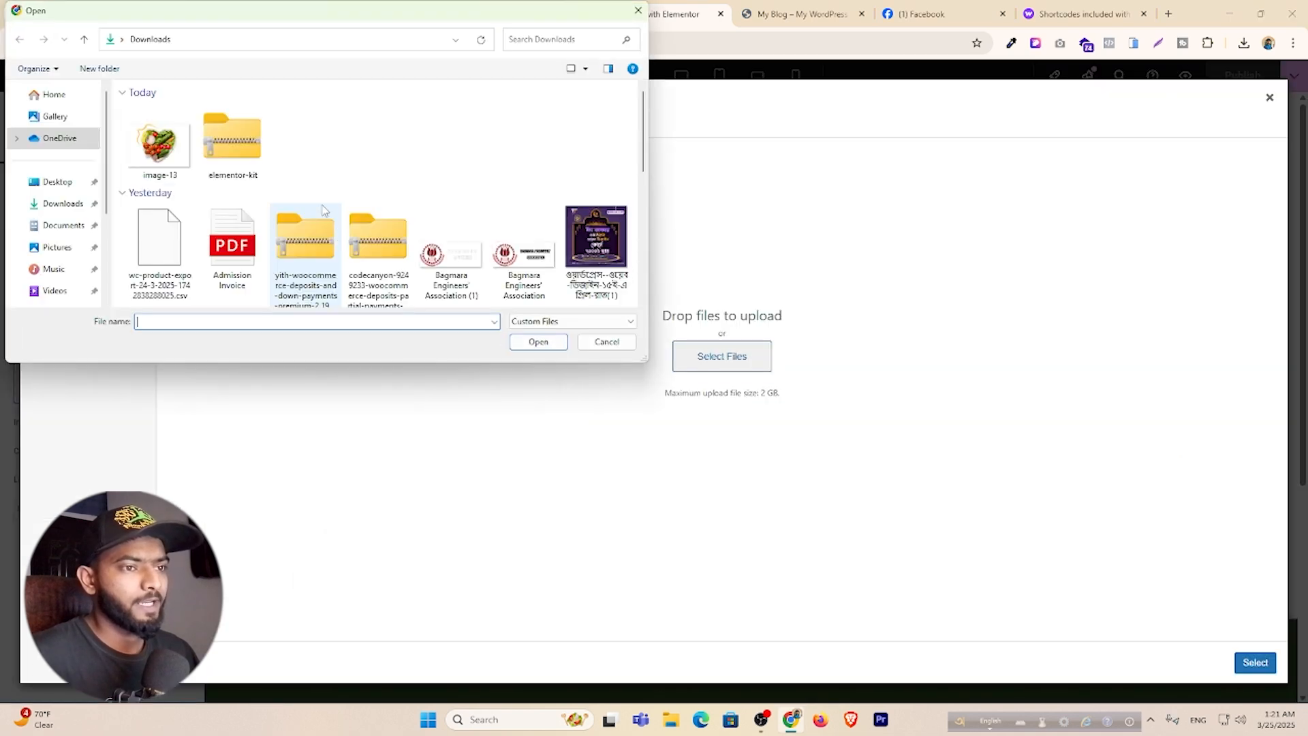
scroll(383, 137, "down", 2)
scroll(436, 147, "up", 4)
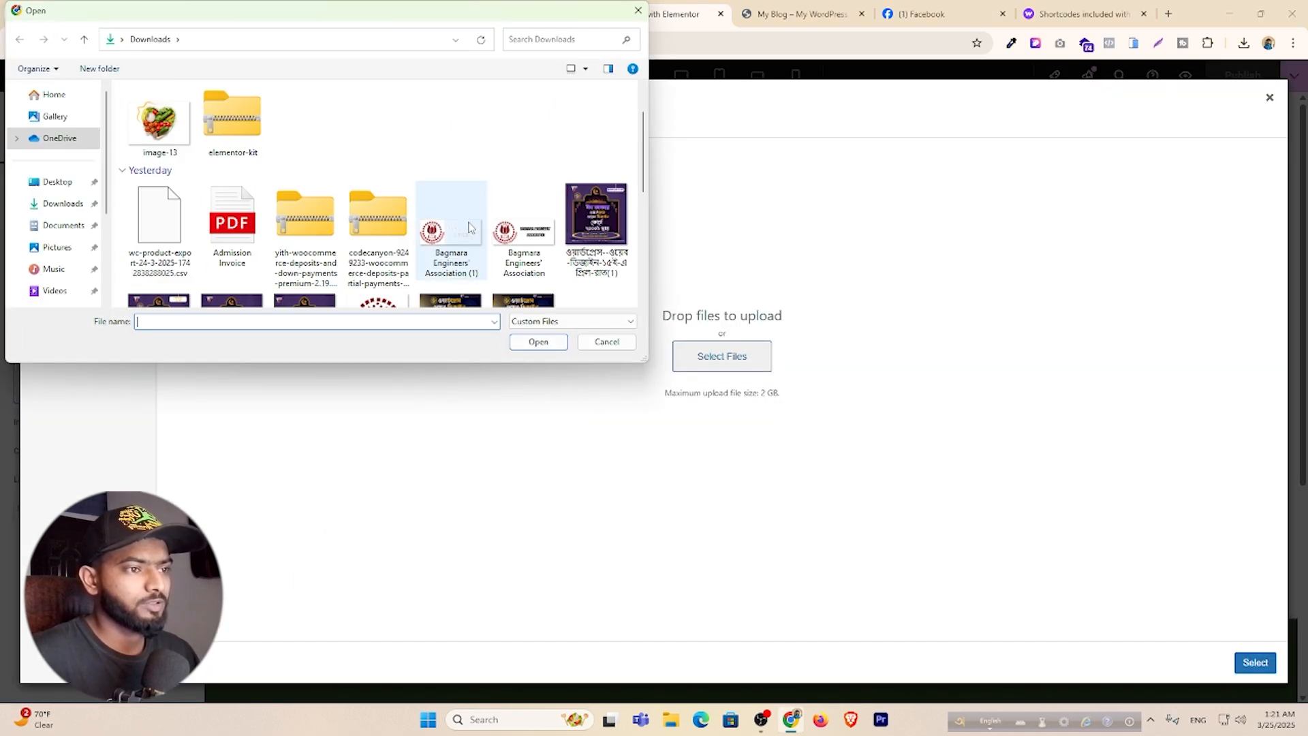
left_click(451, 231)
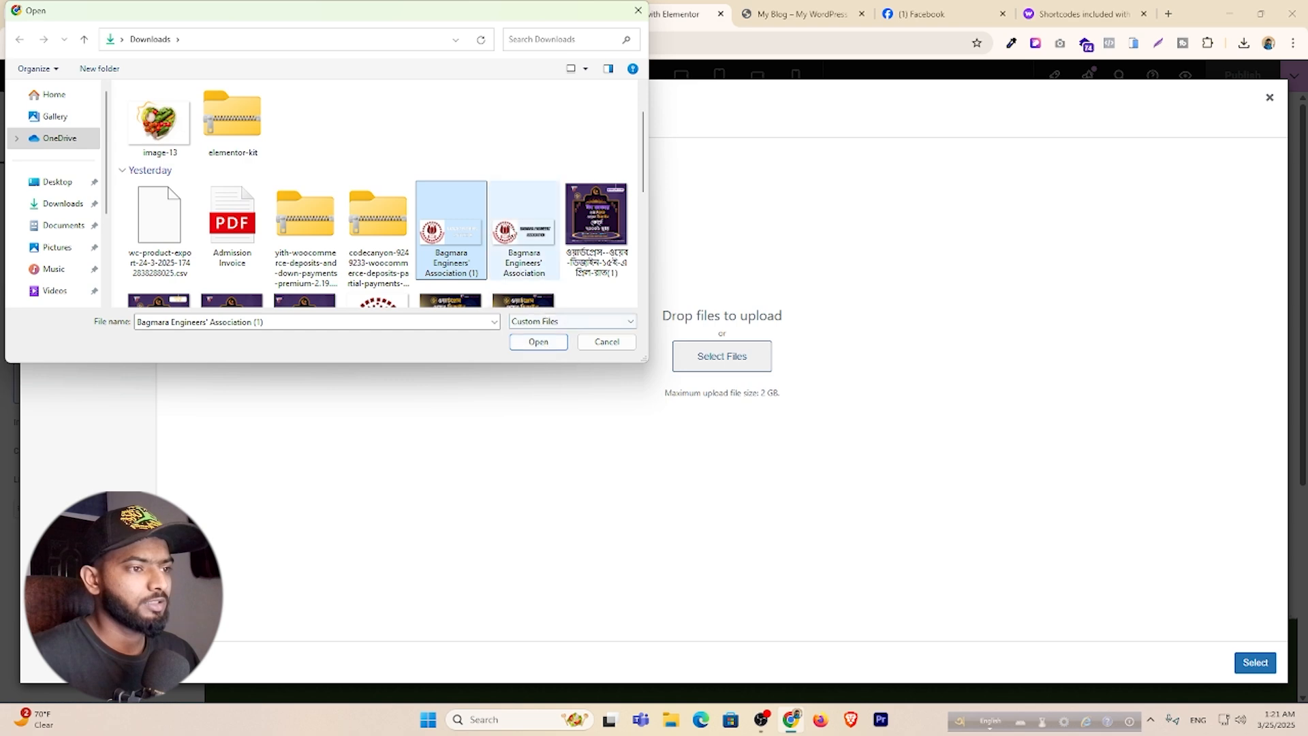
left_click(524, 228)
left_click(553, 342)
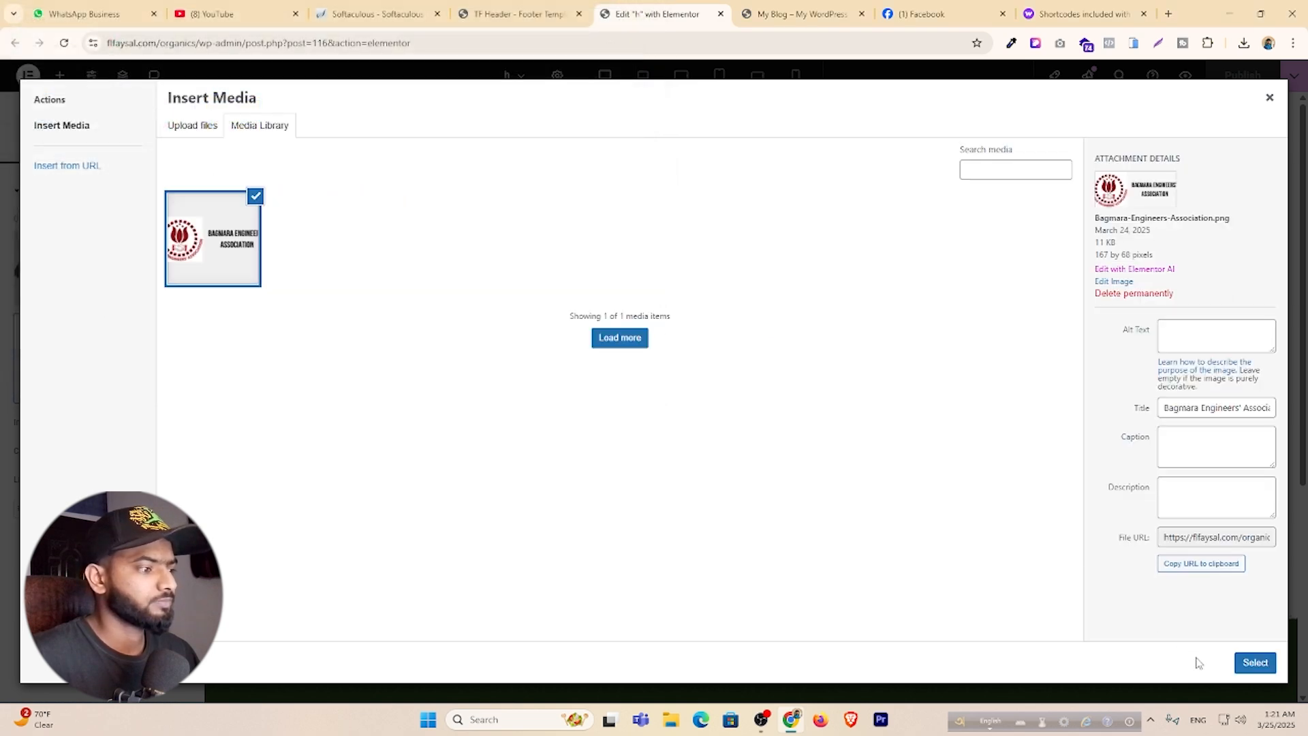
left_click(1255, 663)
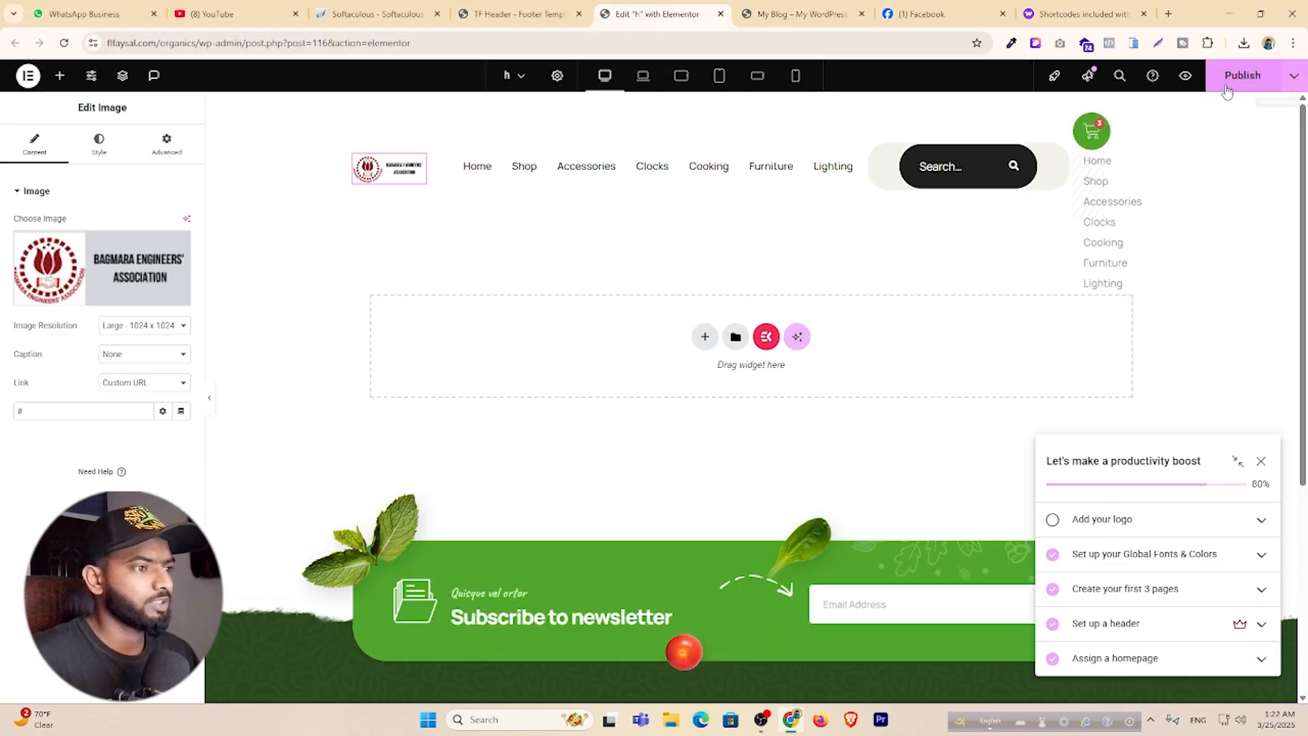
left_click(858, 142)
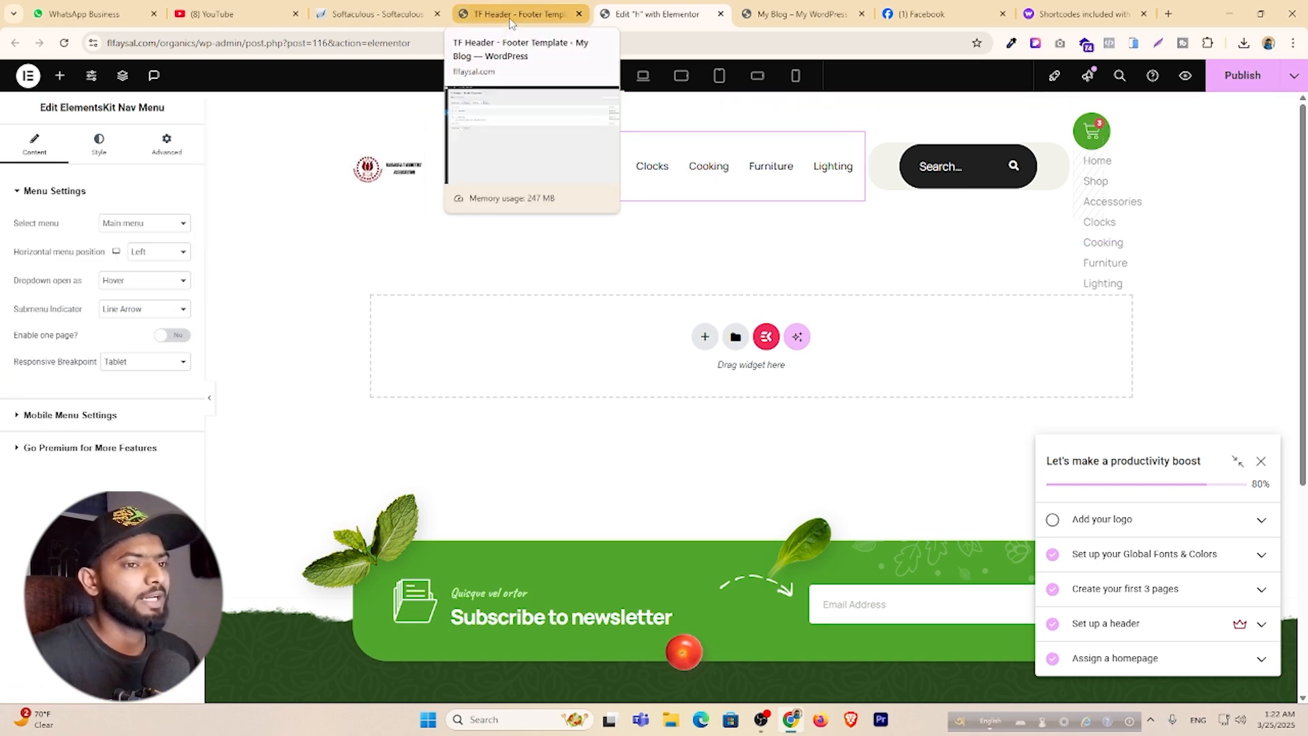
left_click(518, 13)
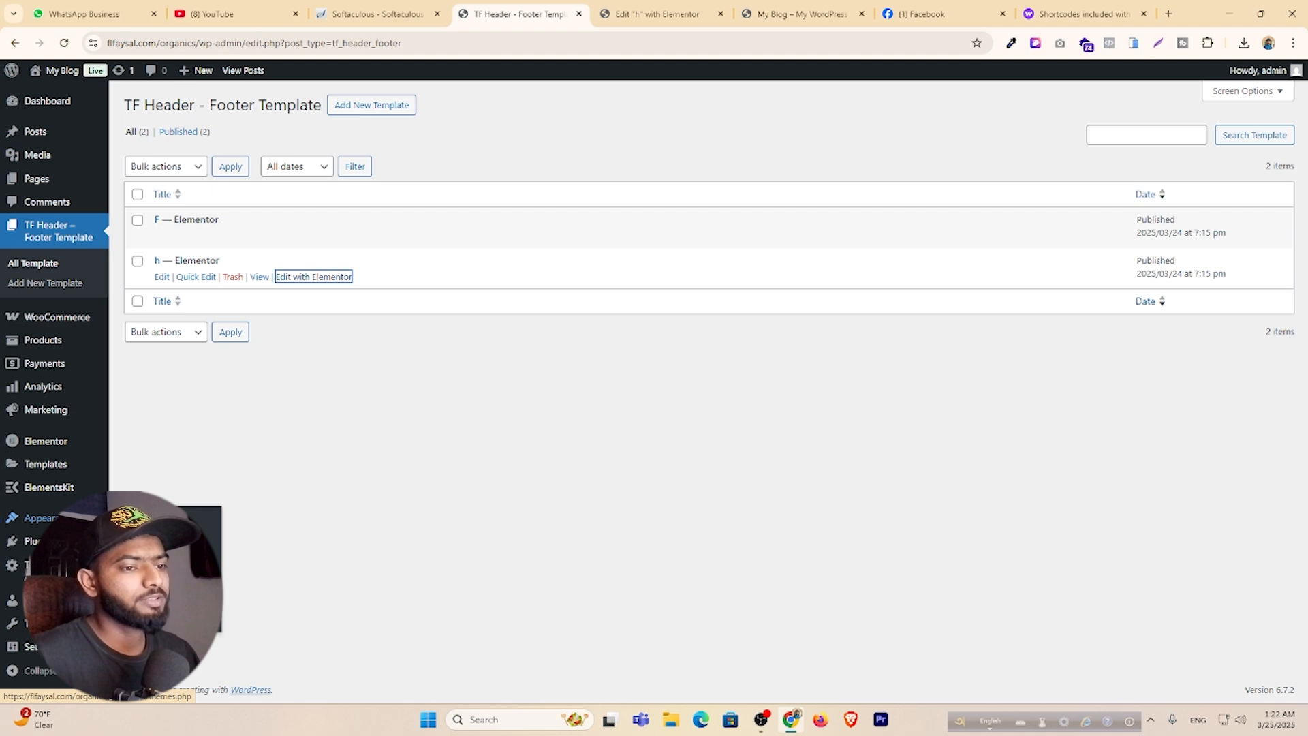
On the Menus page, enable Product categories in Screen Options.
left_click(133, 579)
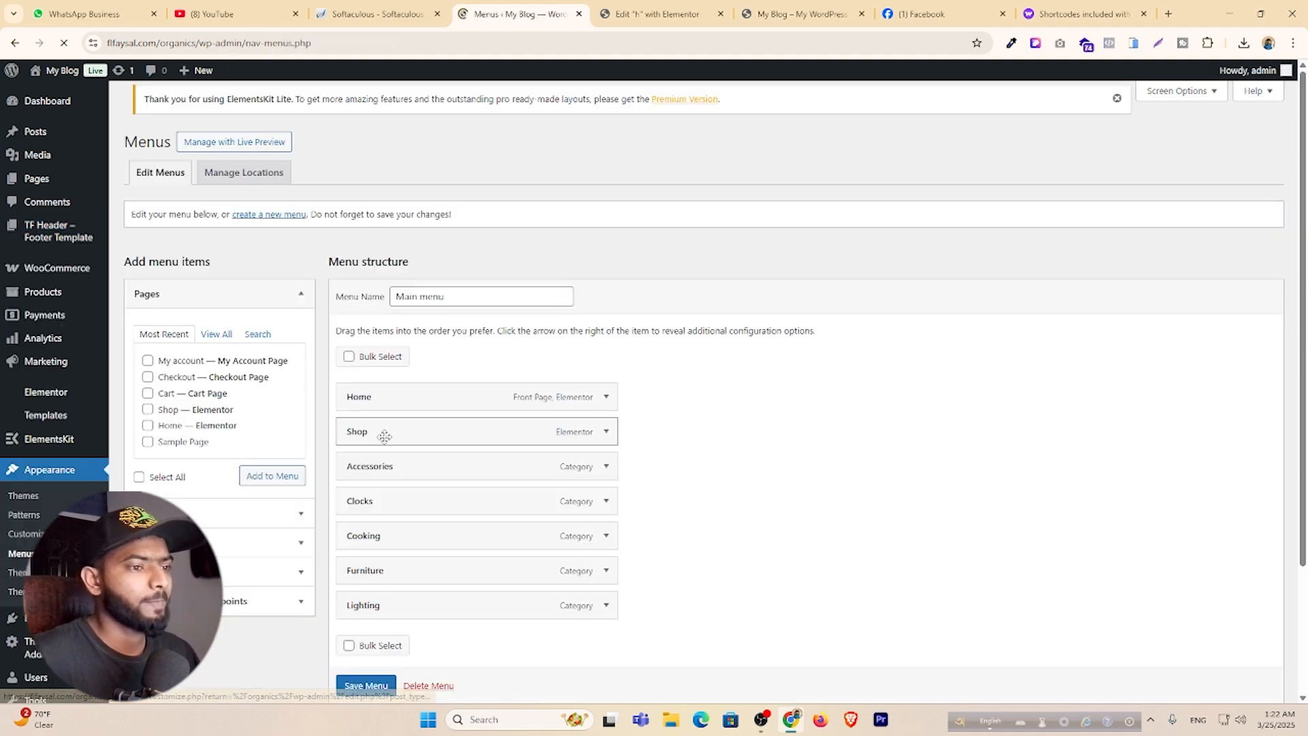
scroll(420, 393, "down", 3)
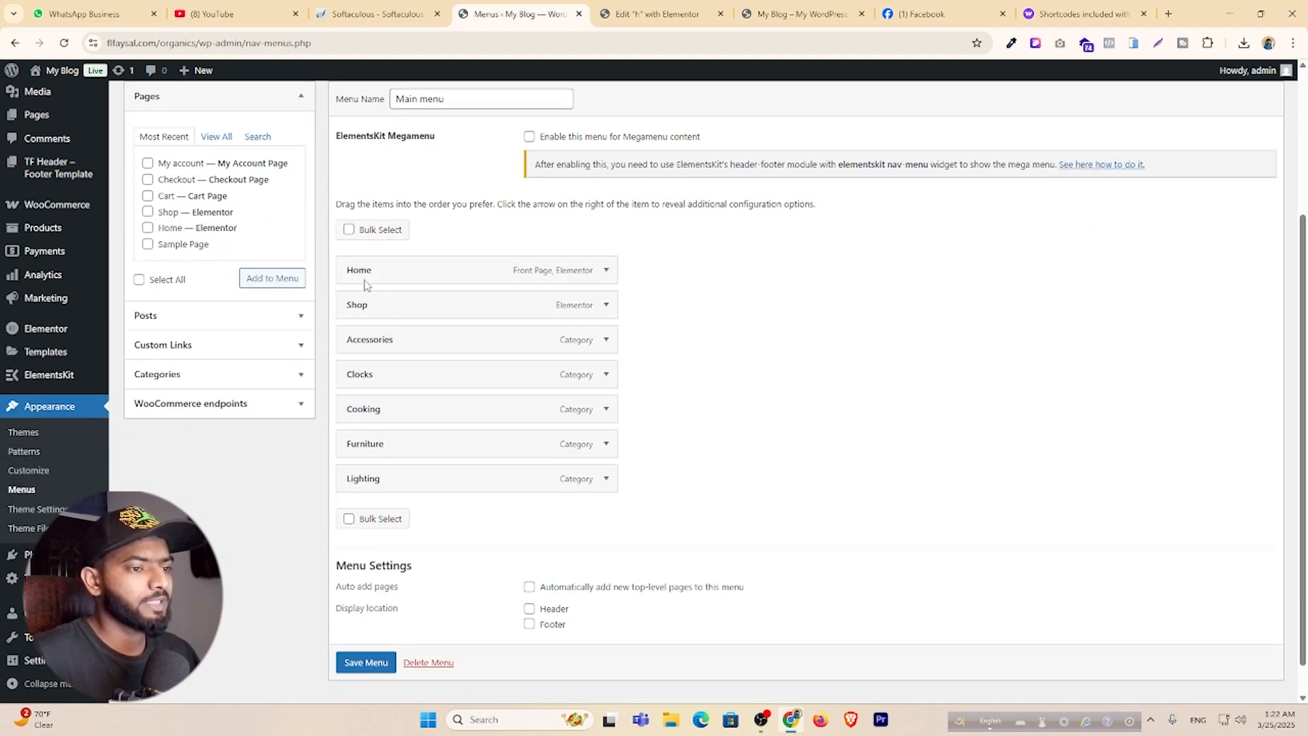
scroll(192, 341, "up", 2)
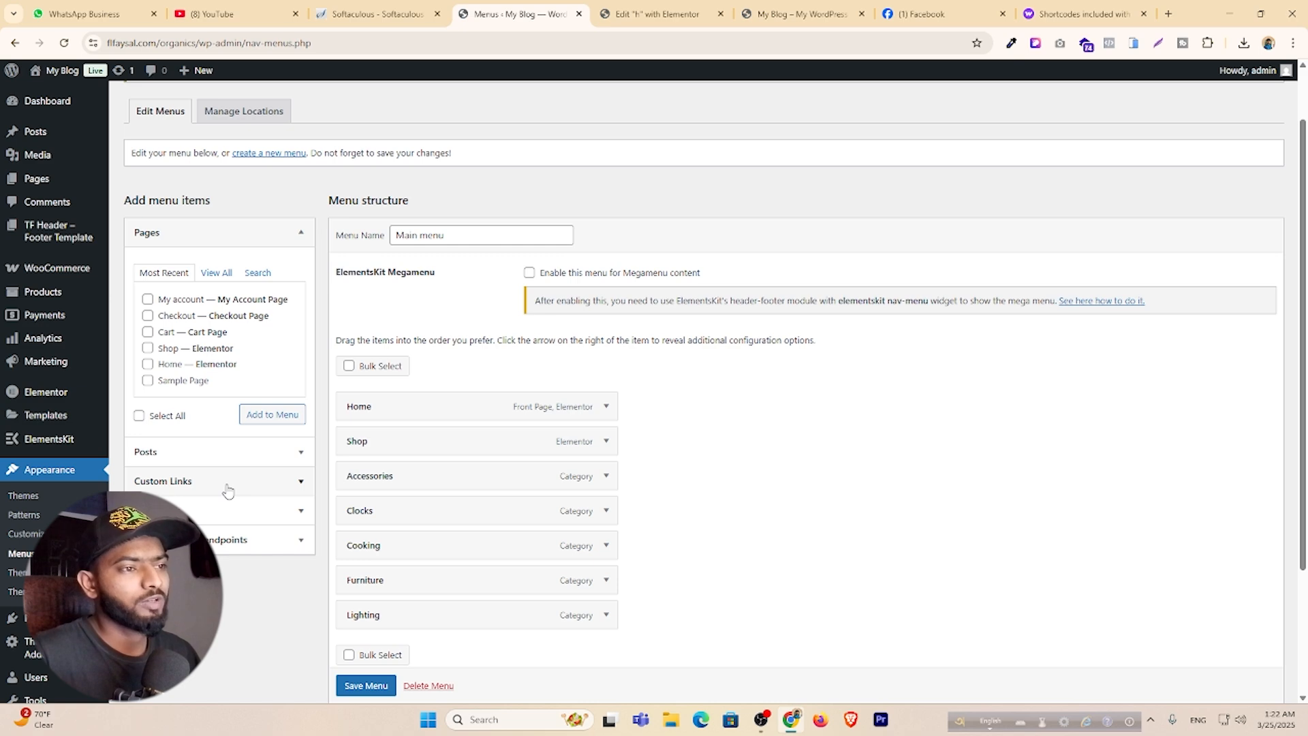
scroll(228, 490, "up", 2)
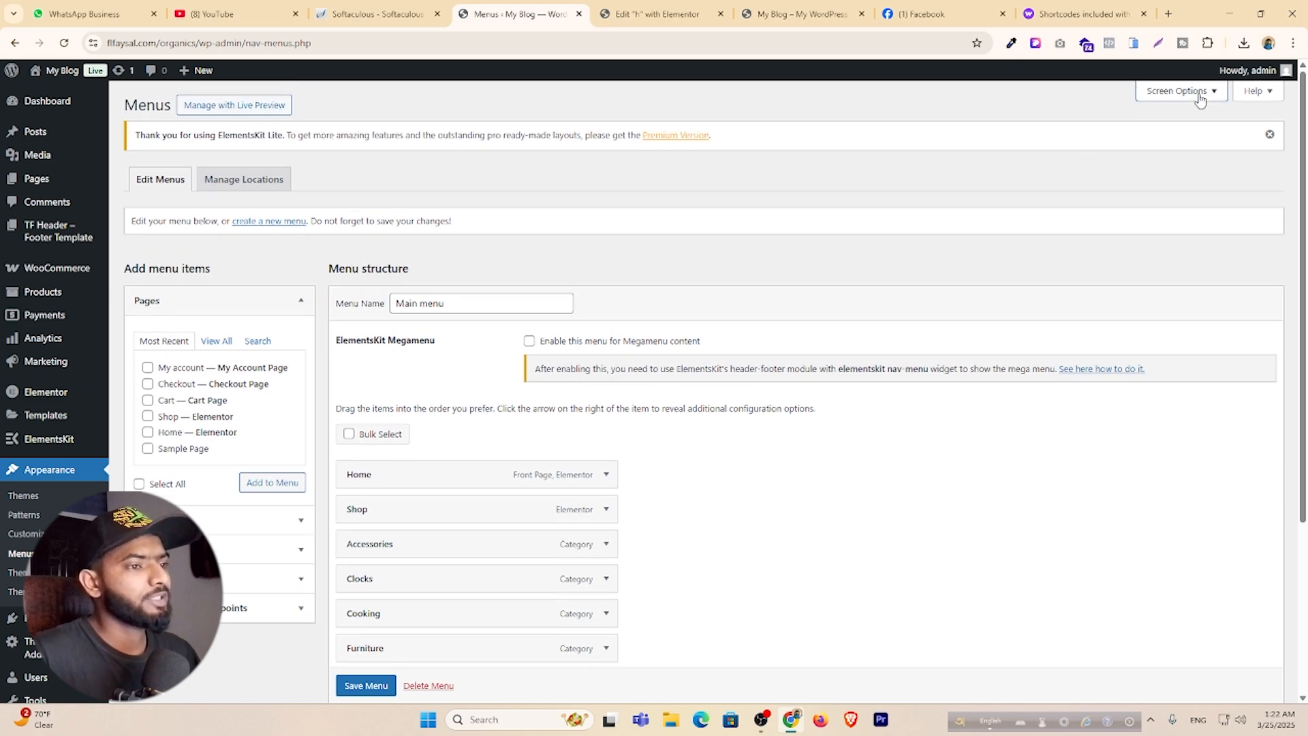
left_click(1200, 100)
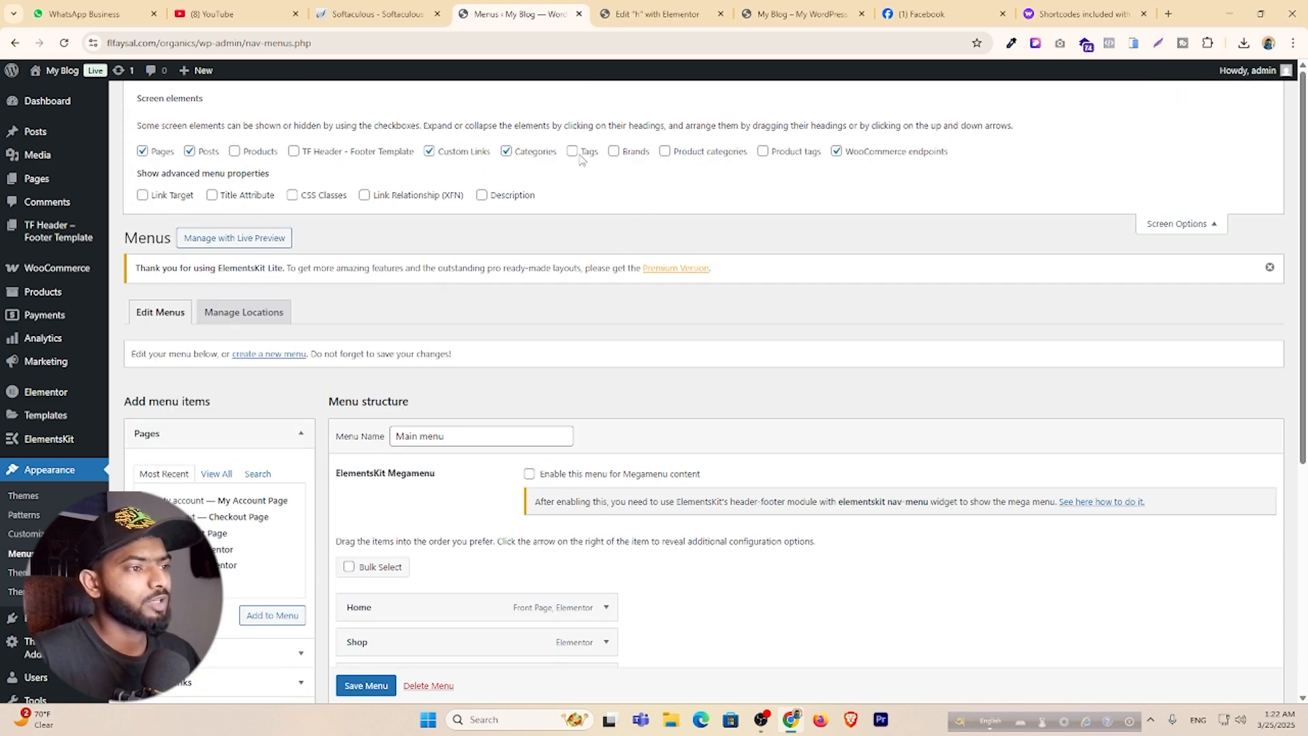
left_click(1209, 227)
Expand the Product categories list and save the Main menu.
scroll(209, 405, "down", 4)
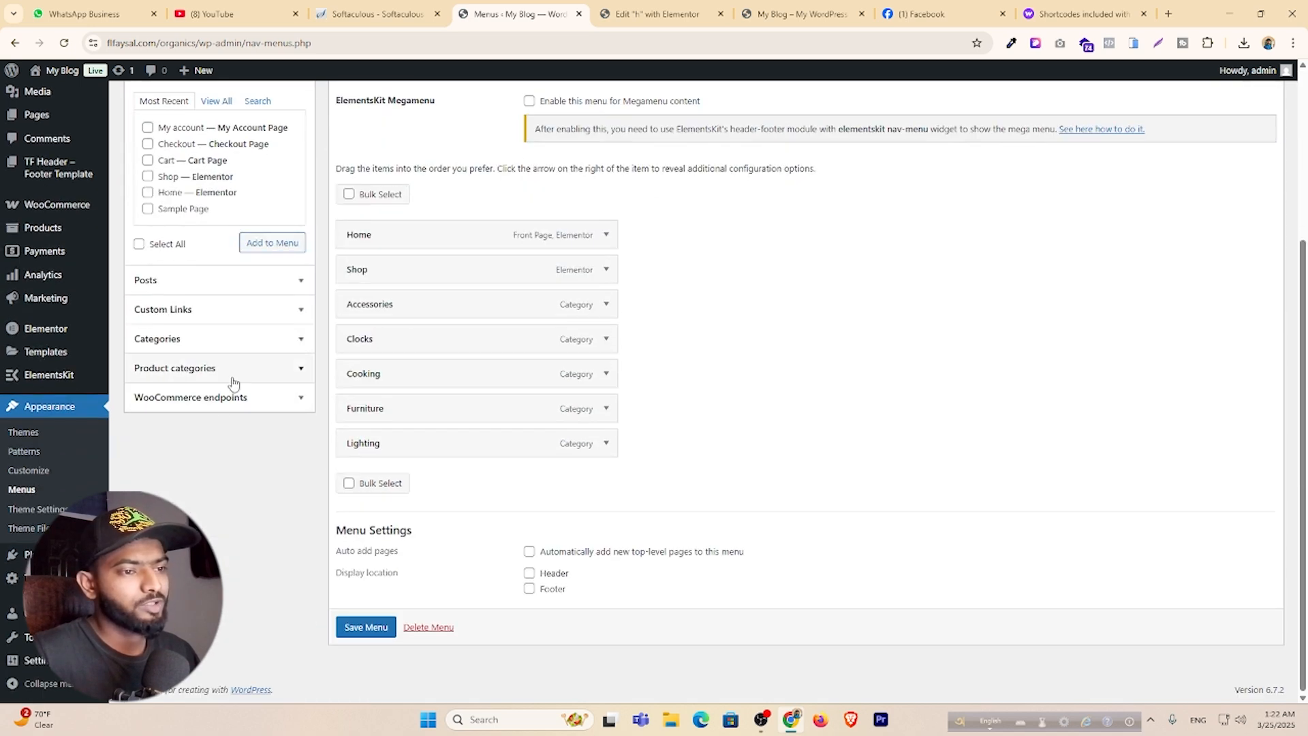
left_click(233, 370)
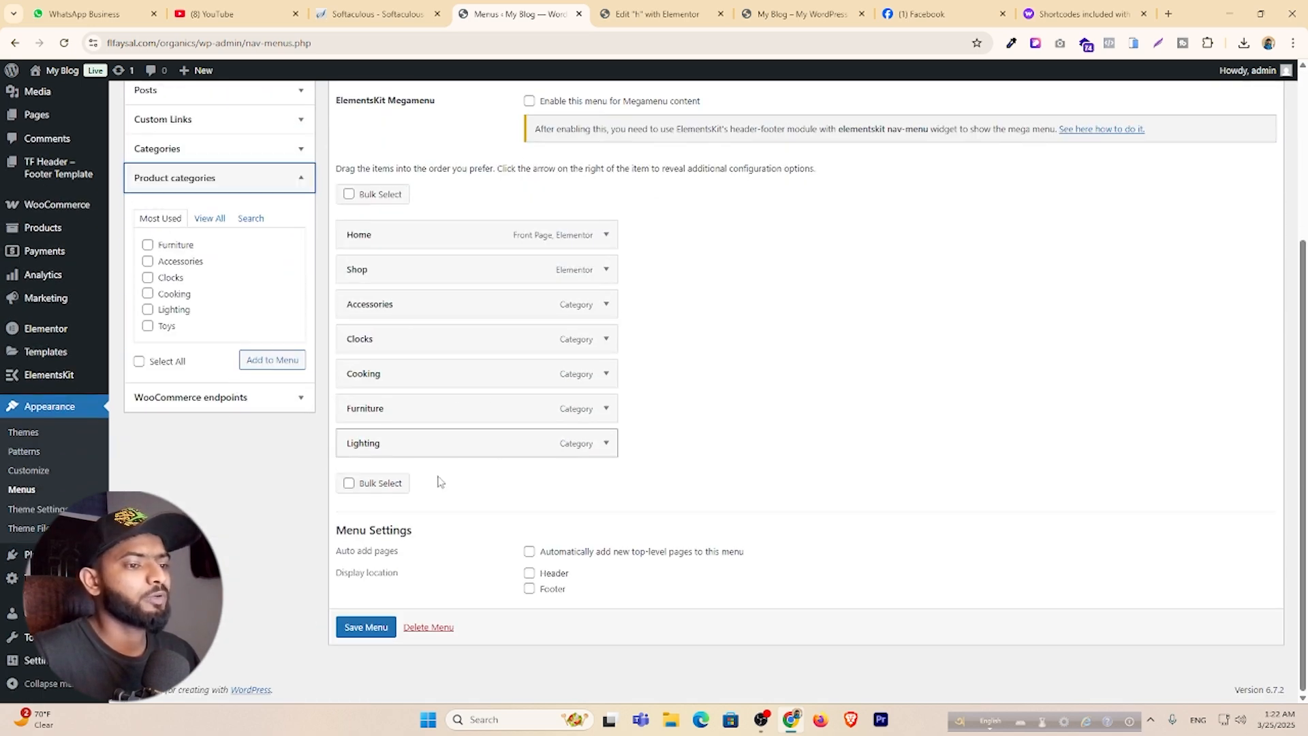
left_click(383, 628)
left_click(662, 15)
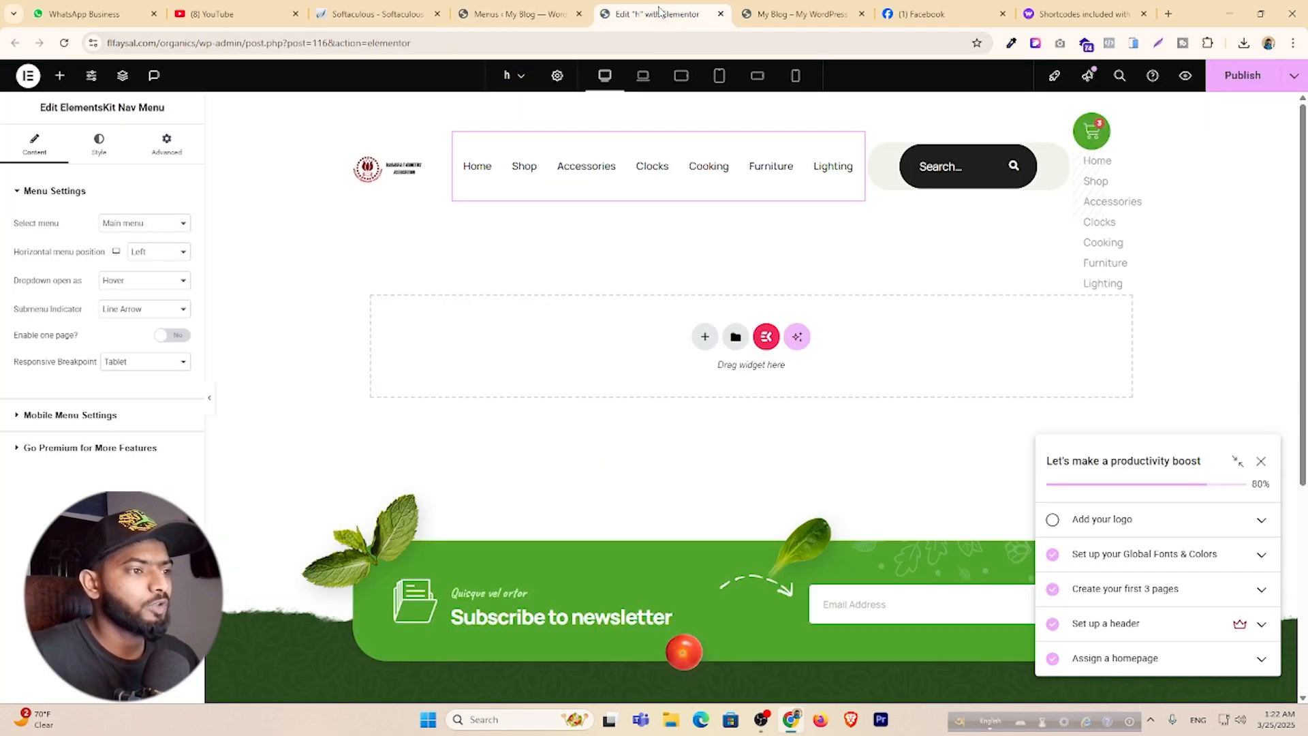
Preview the header's search box and nav menu in Mobile Portrait view.
left_click(1029, 162)
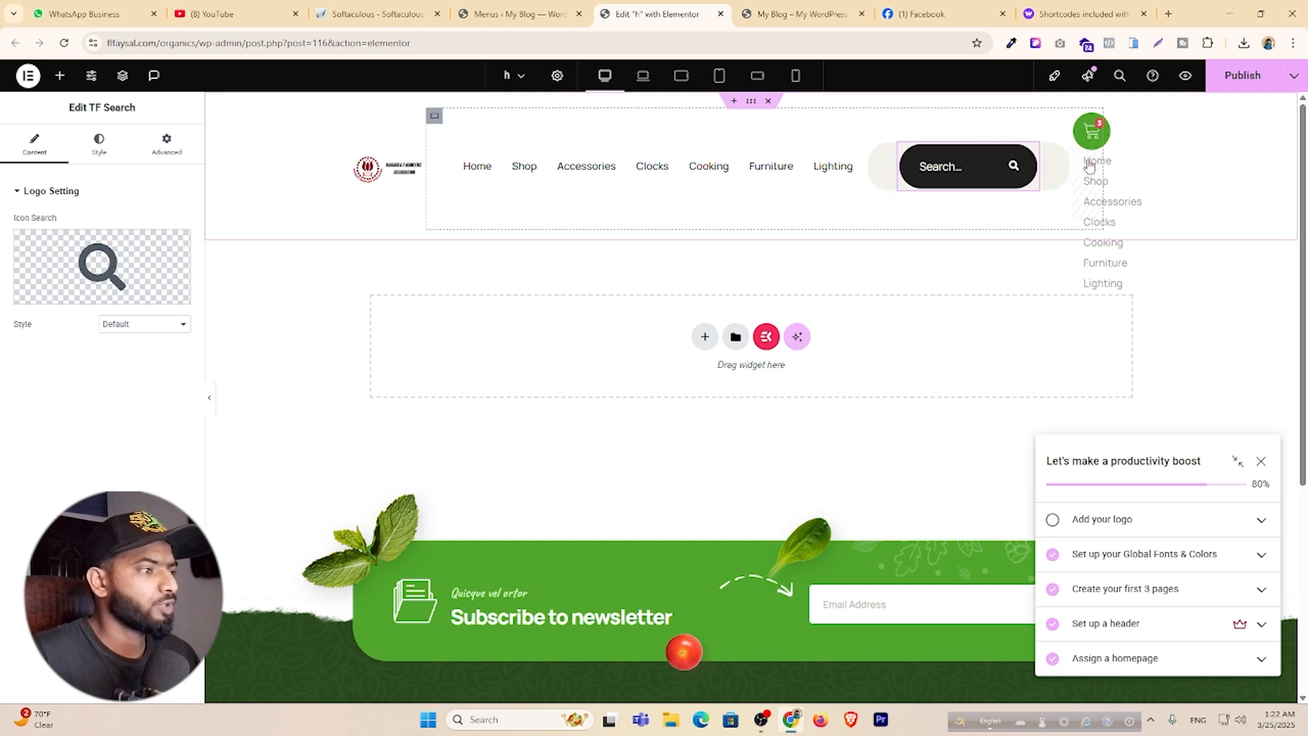
left_click(795, 76)
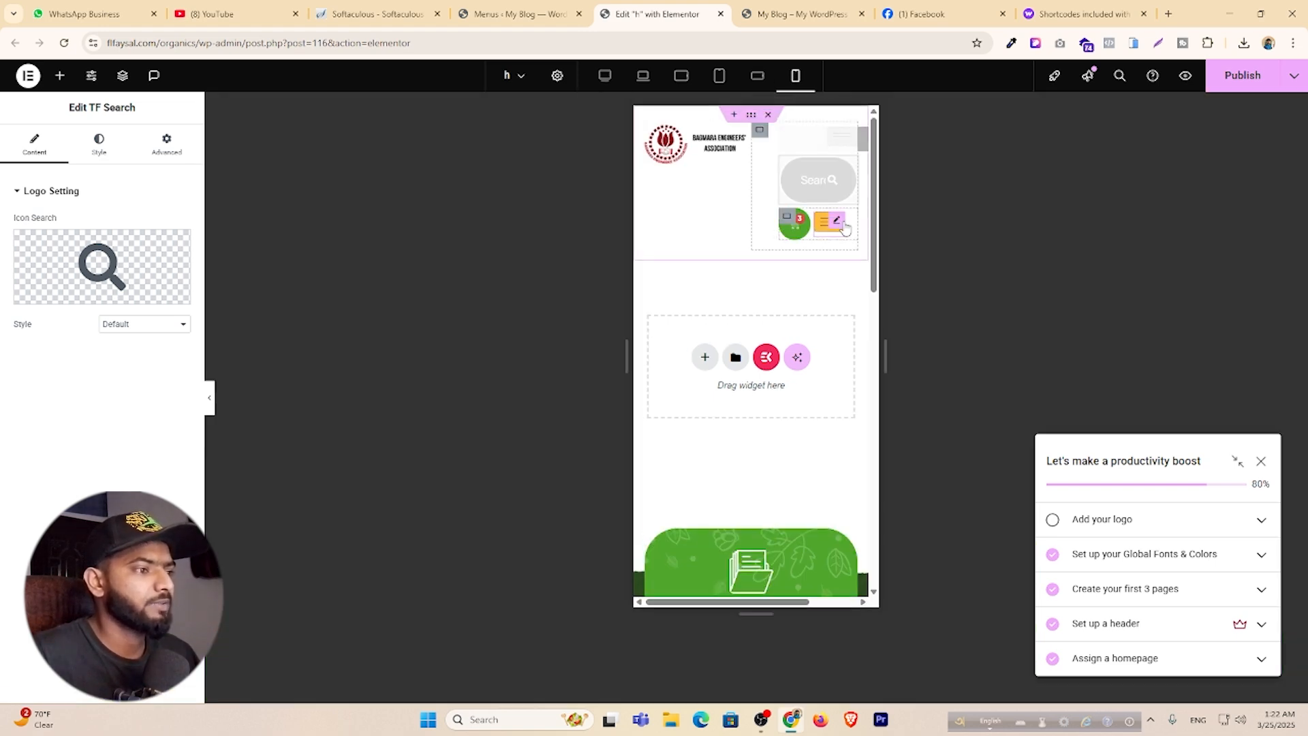
left_click(837, 225)
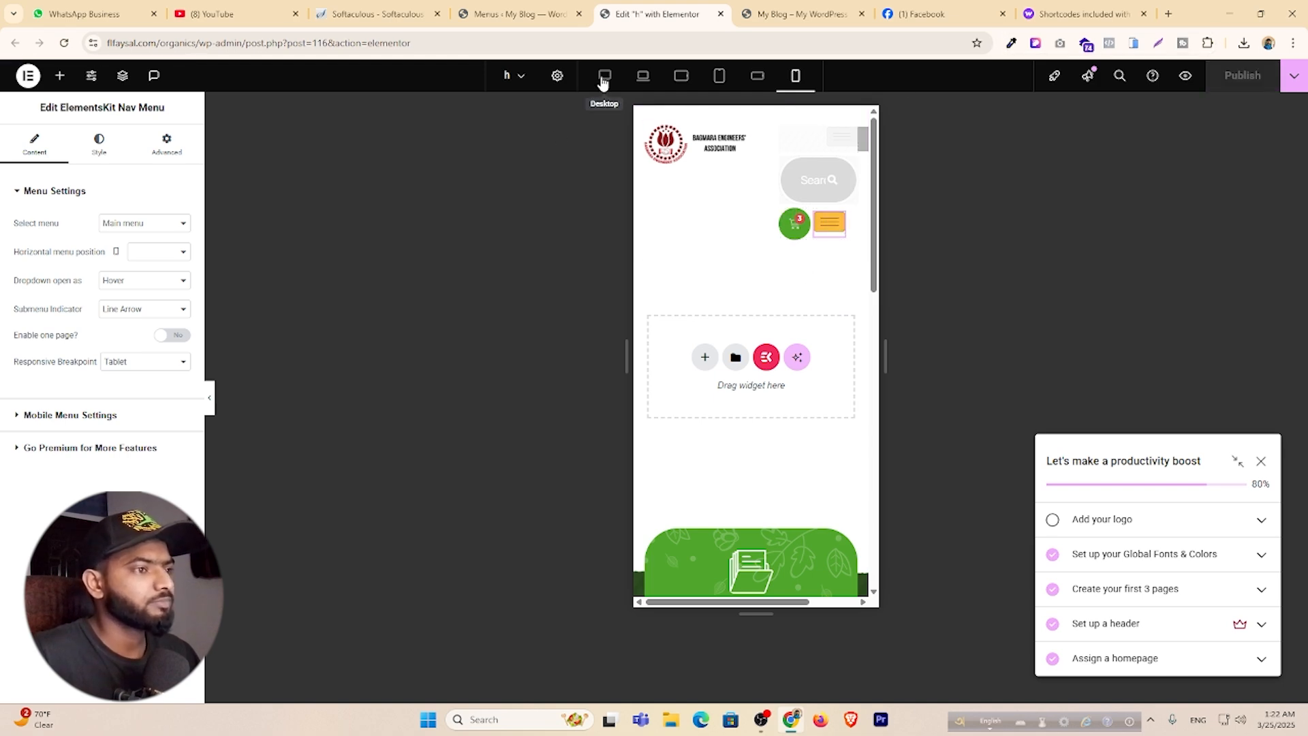
Close the Elementor editor and reload the live homepage to see the new logo.
left_click(720, 14)
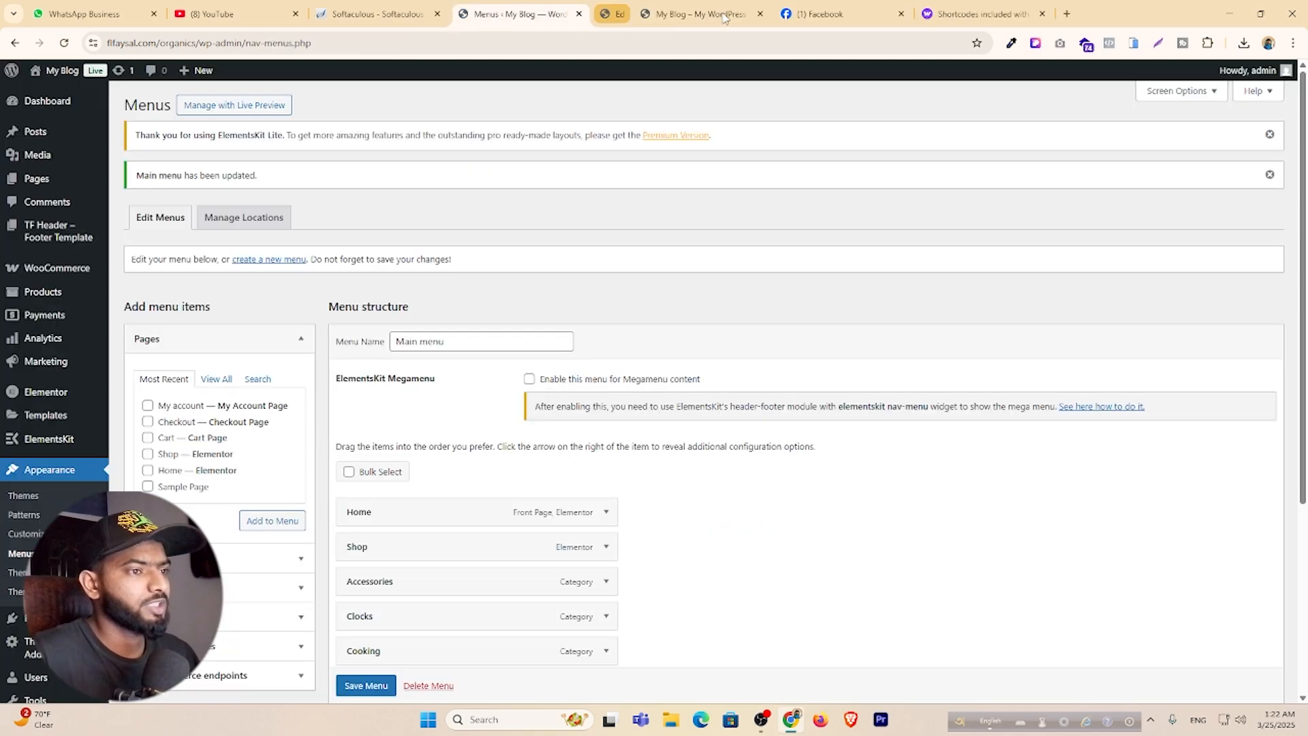
left_click(652, 21)
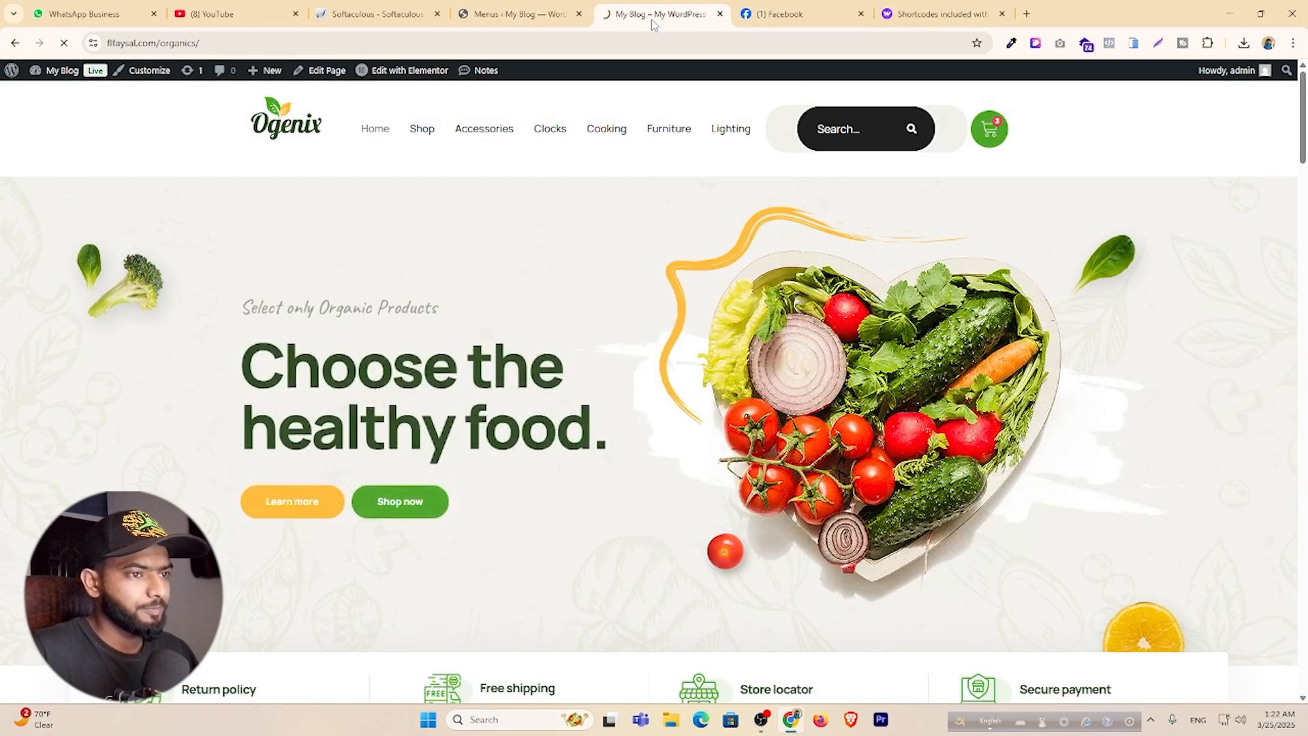
key("F5")
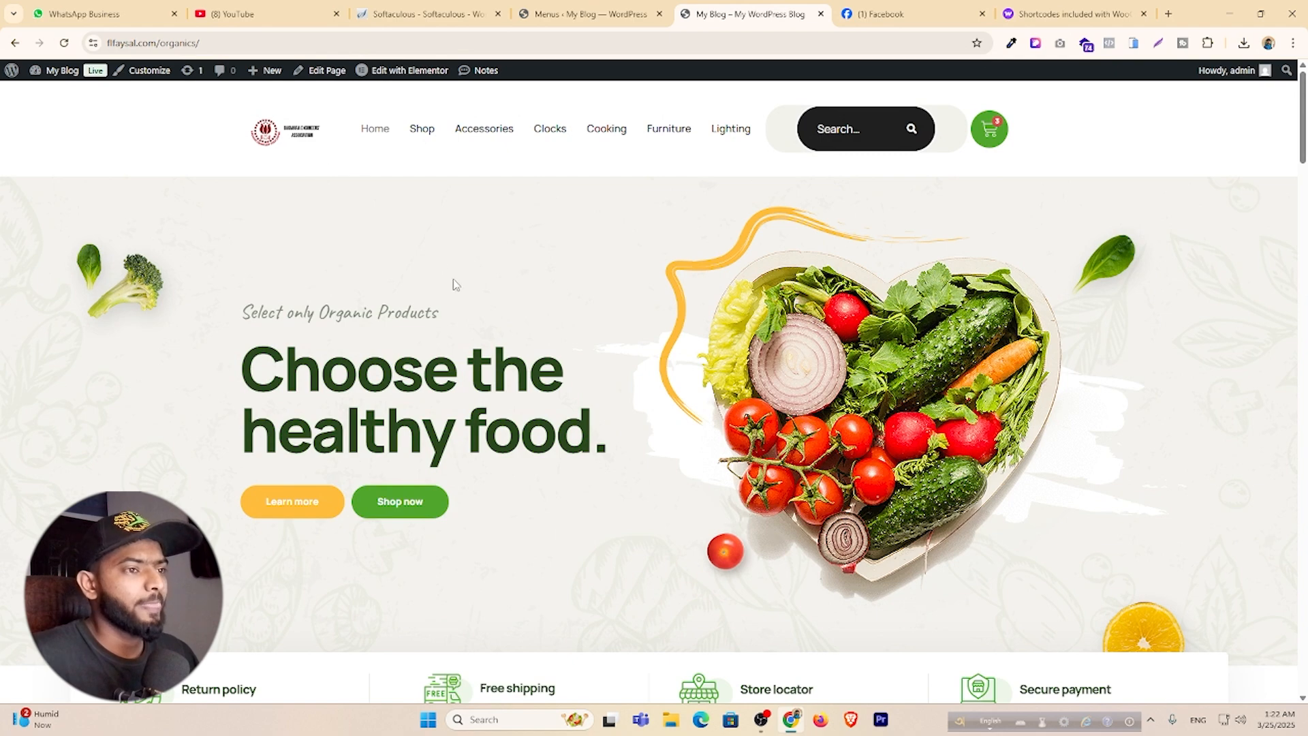
scroll(458, 441, "down", 5)
scroll(564, 388, "up", 5)
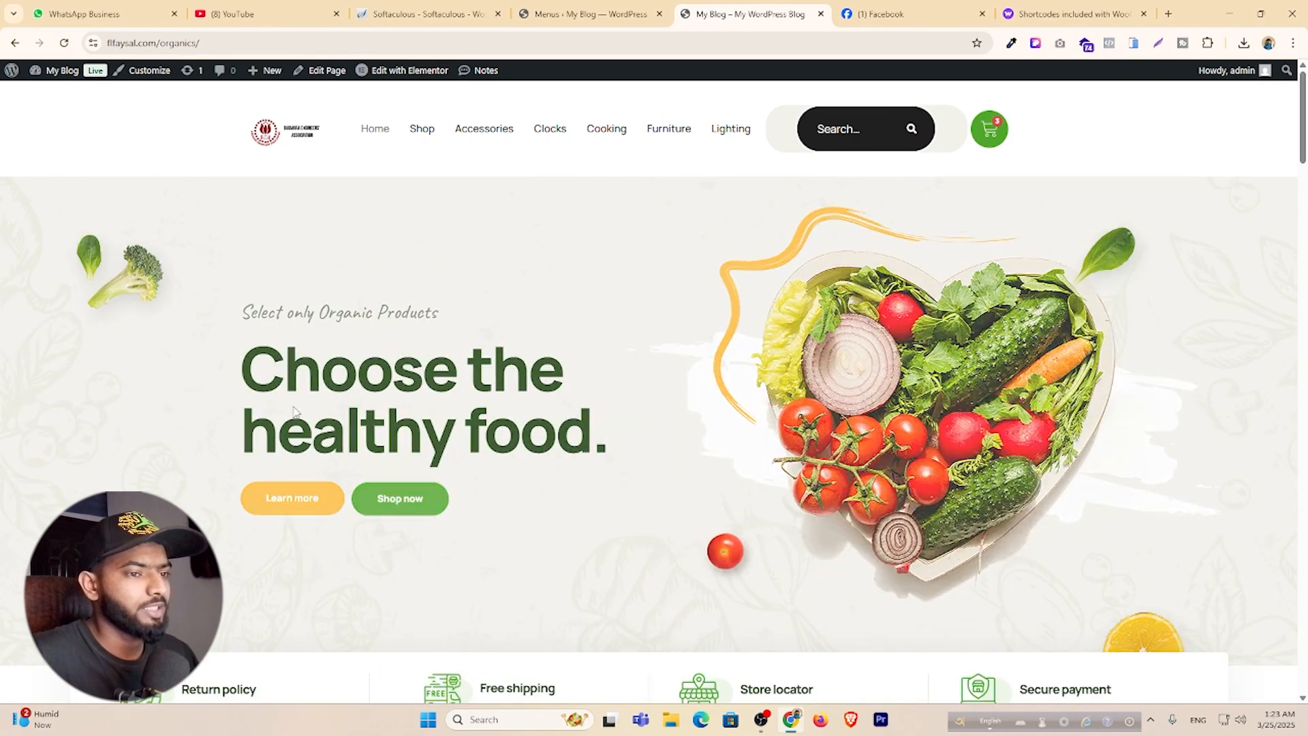
Open the Home page in Elementor and expand the TF E Slider's Images Slide Item #1.
mouse_move(386, 75)
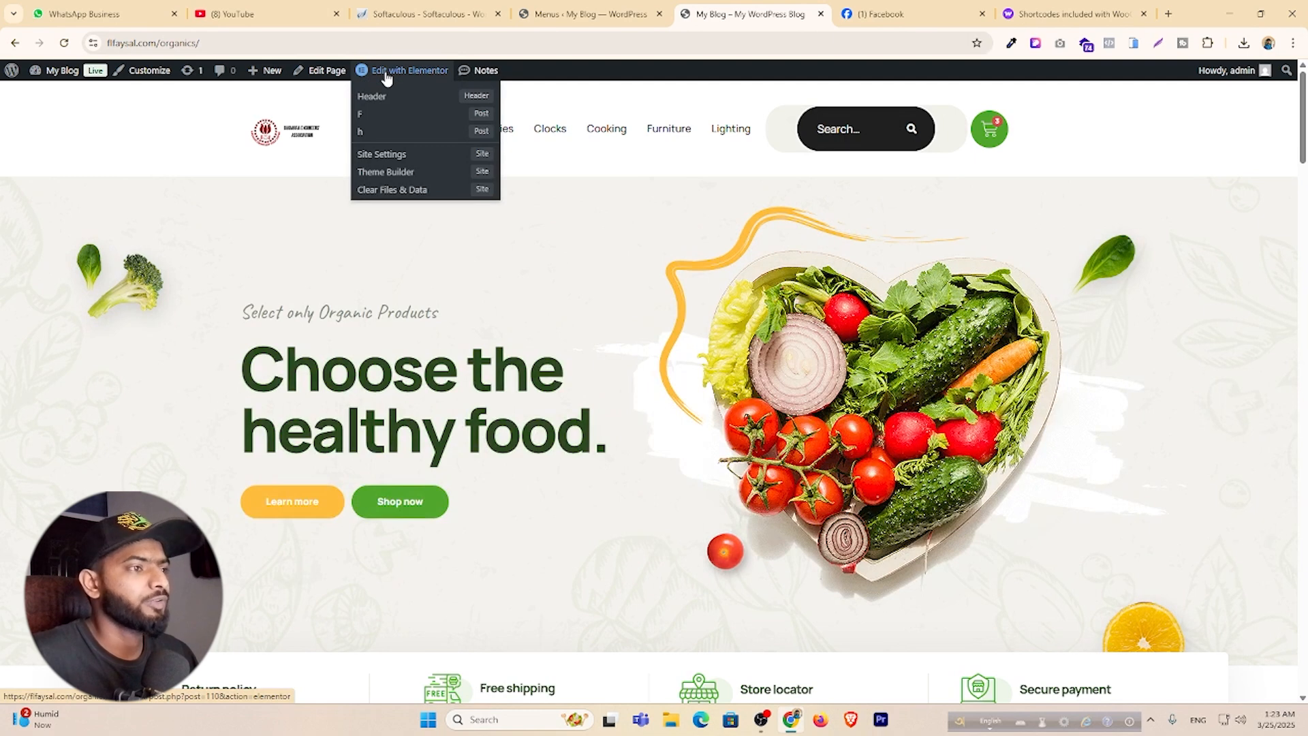
left_click(386, 75)
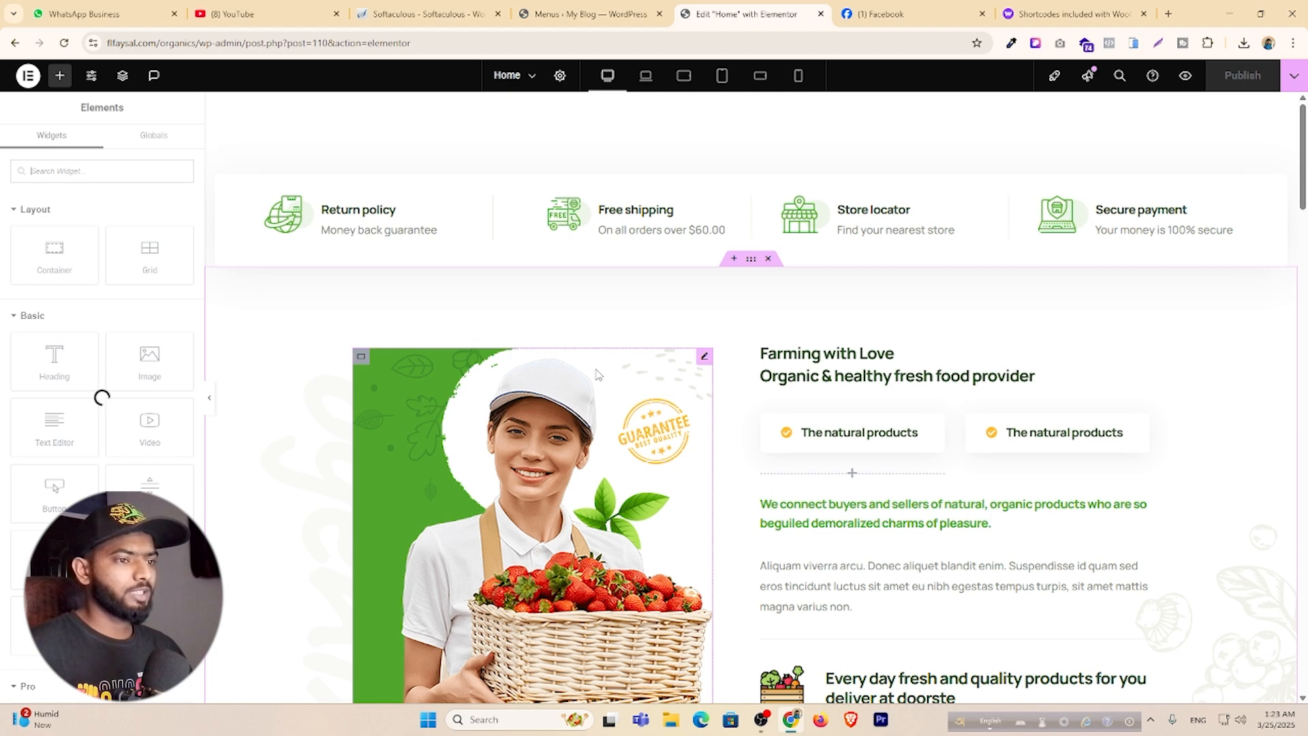
scroll(628, 379, "down", 3)
scroll(628, 380, "up", 3)
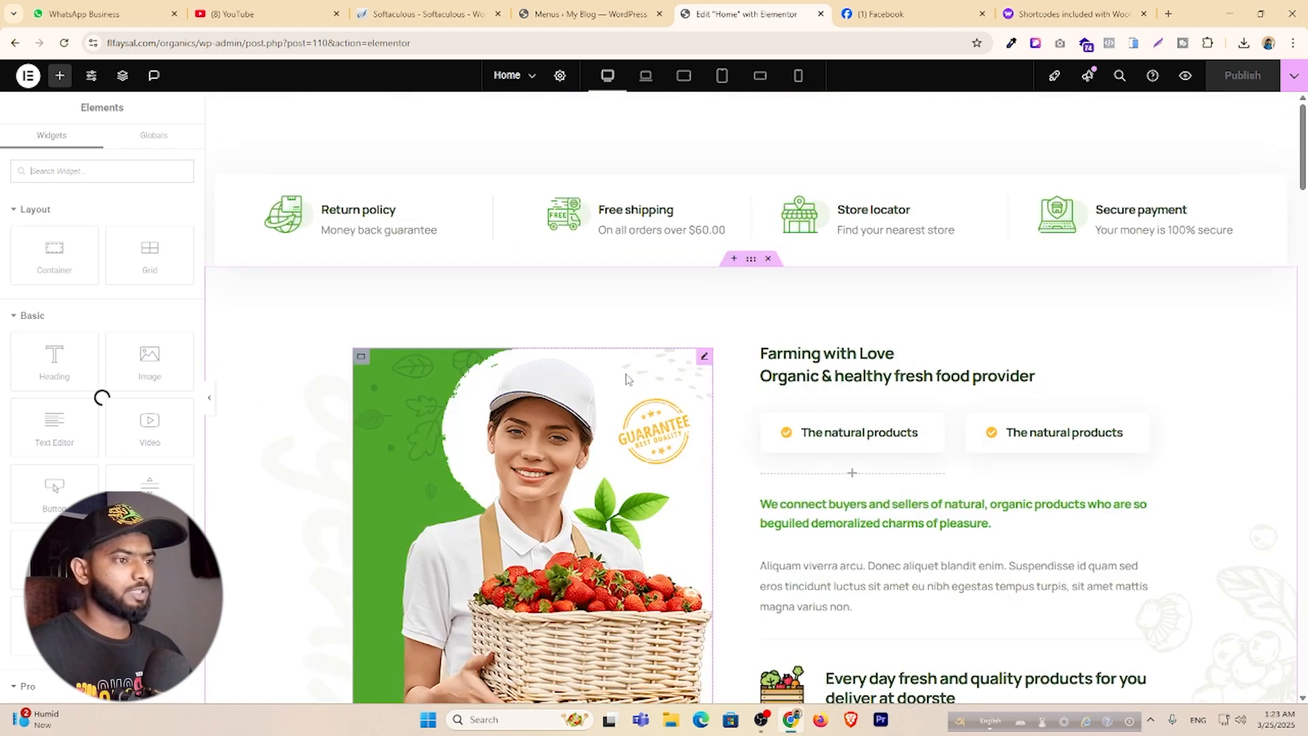
scroll(628, 379, "up", 7)
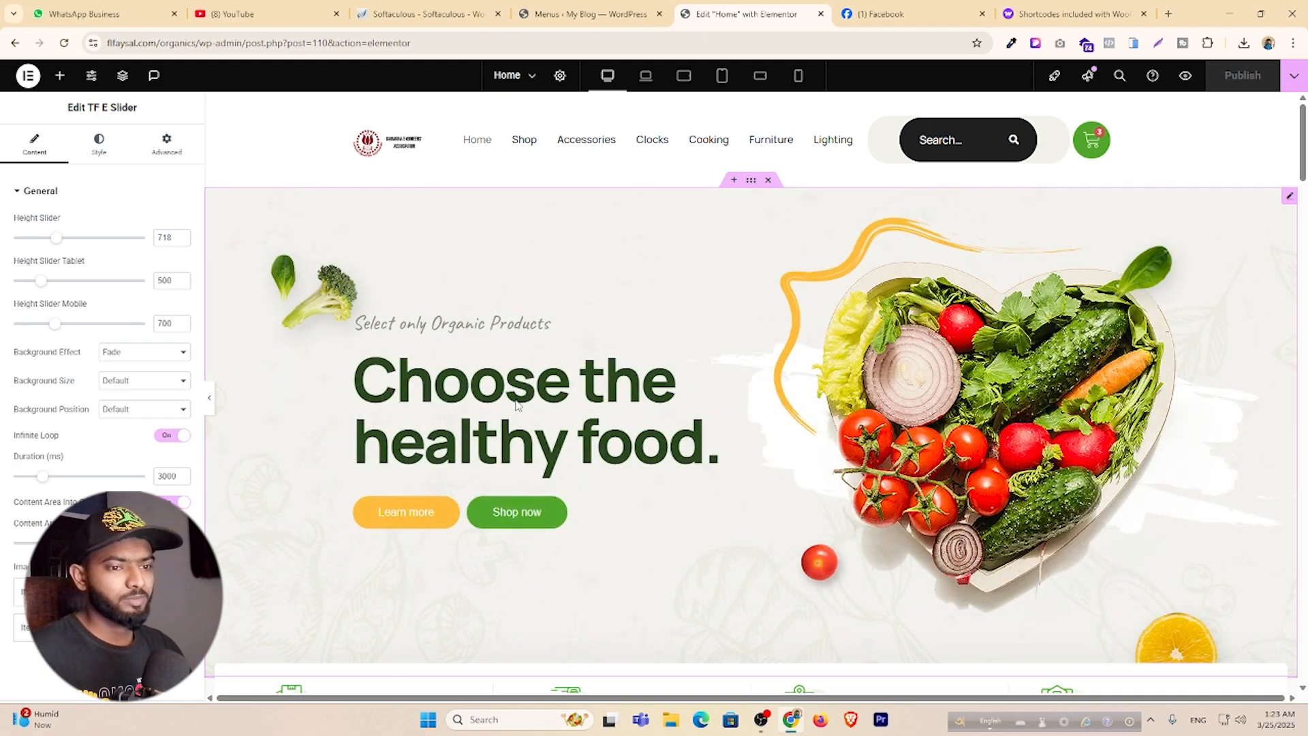
scroll(64, 429, "down", 2)
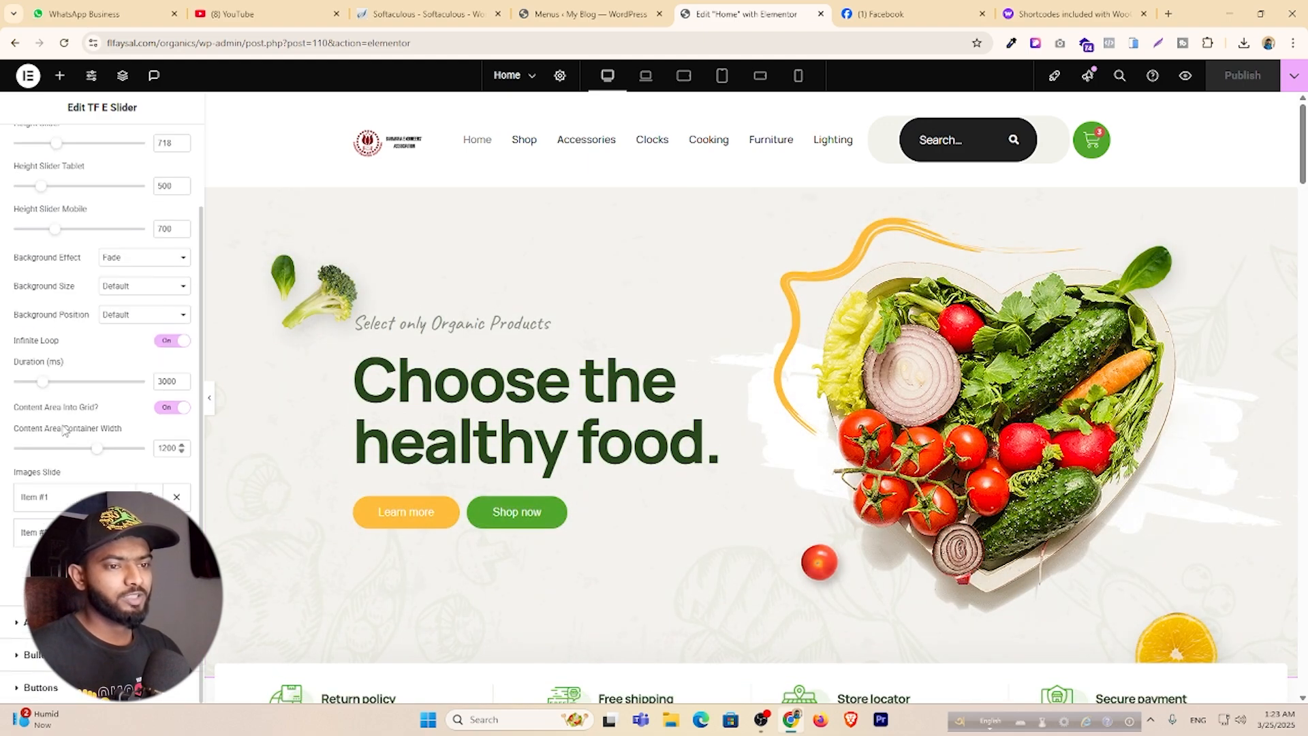
left_click(58, 507)
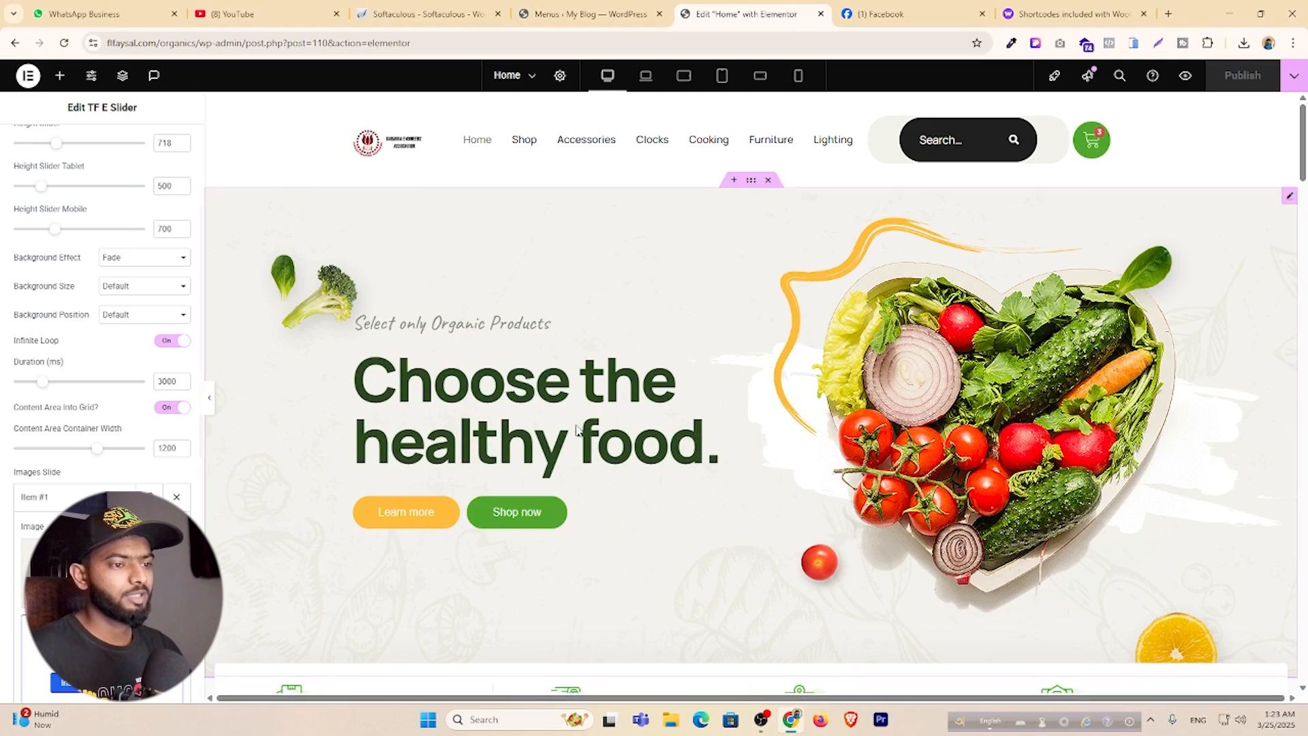
scroll(577, 427, "down", 4)
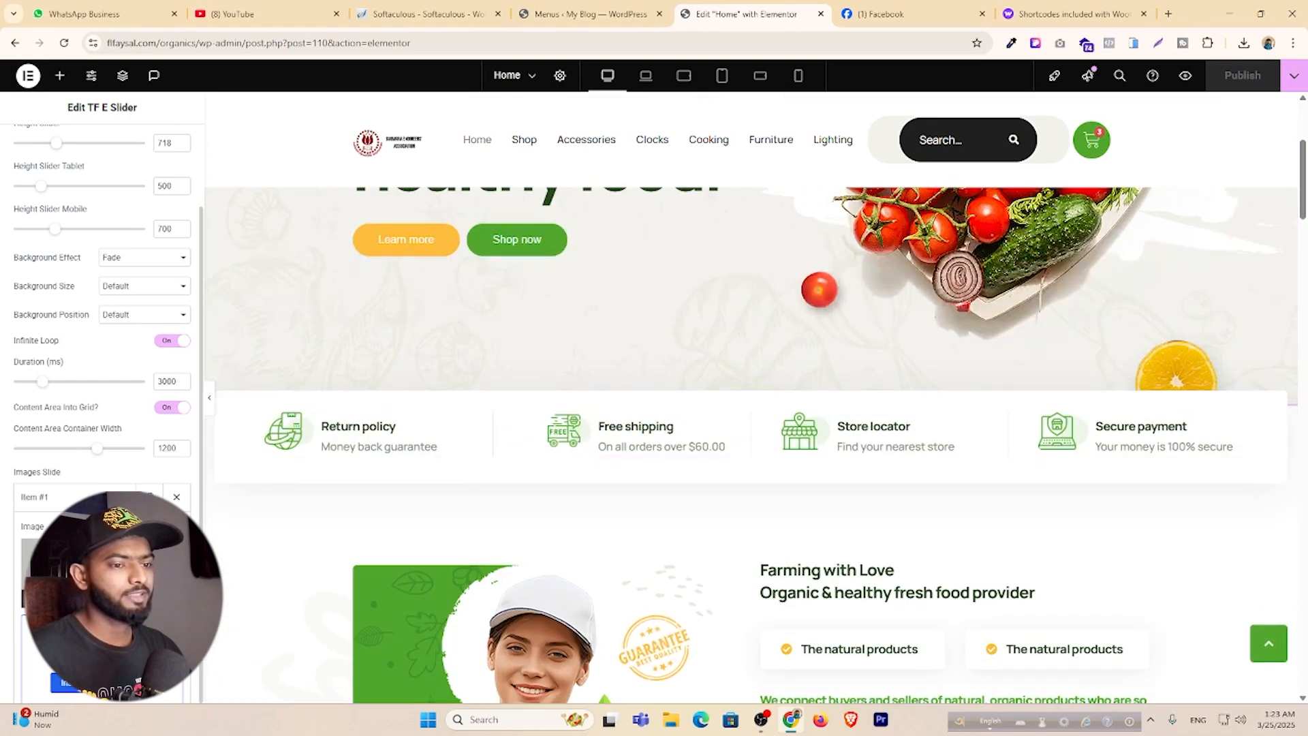
scroll(102, 409, "down", 3)
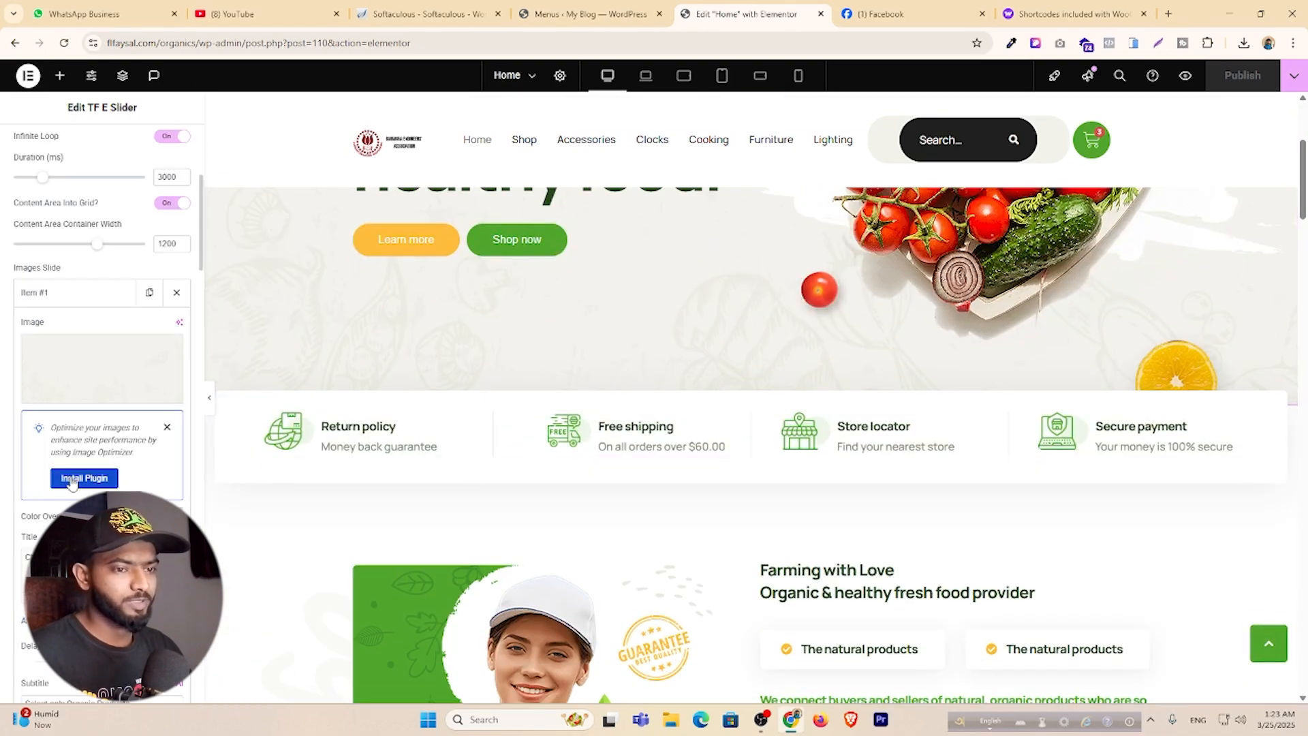
scroll(75, 479, "up", 1)
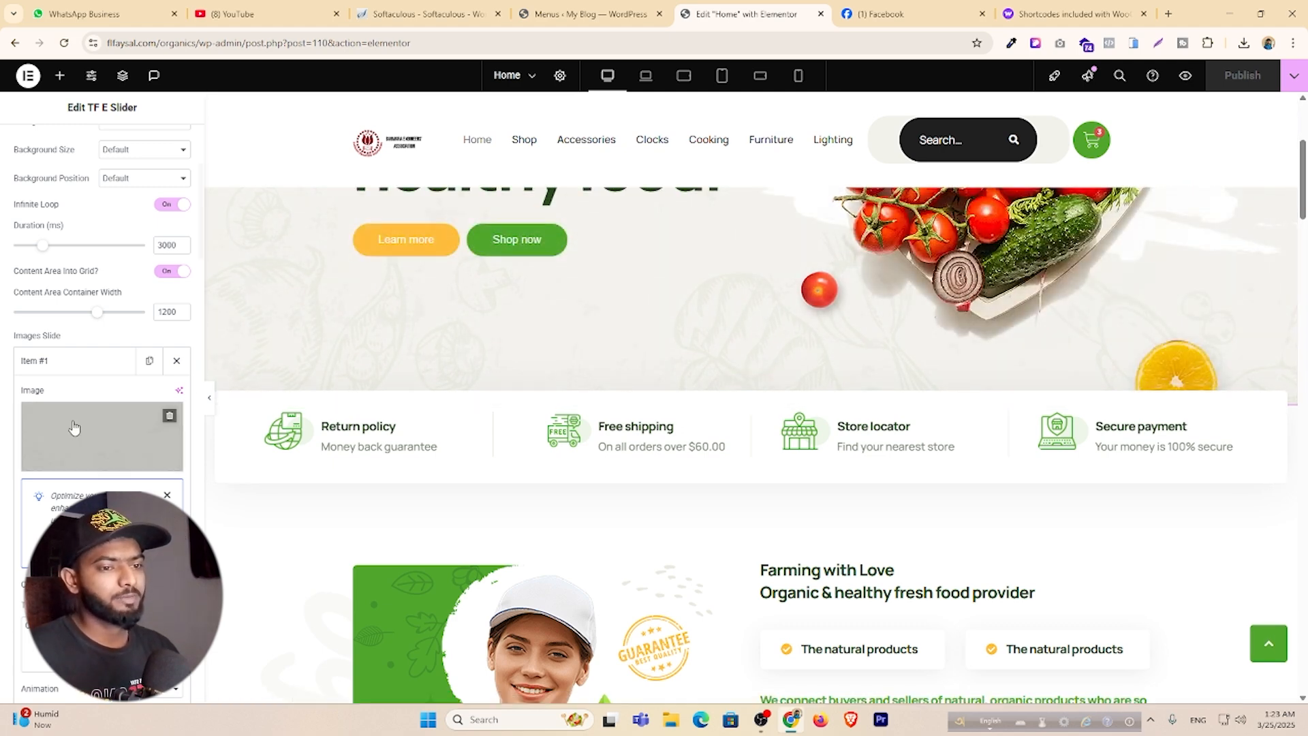
scroll(73, 421, "down", 3)
scroll(524, 382, "up", 4)
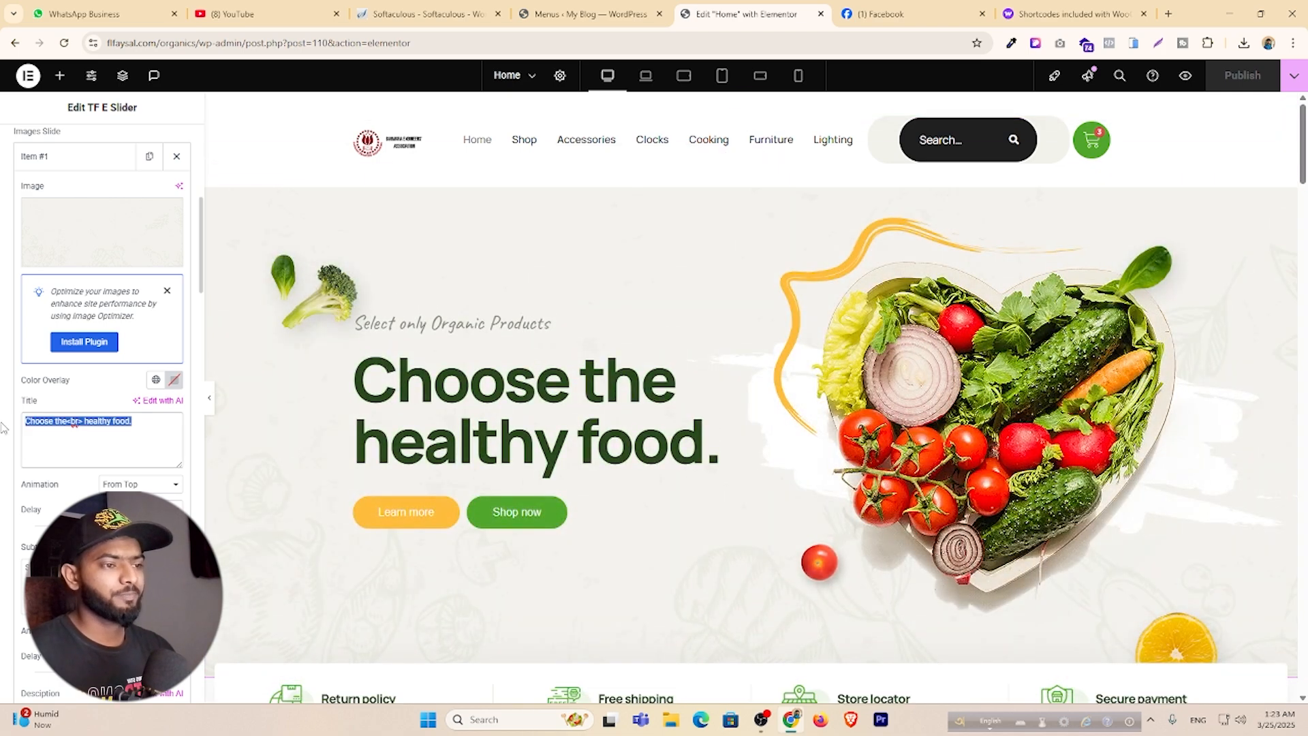
Replace 'healthy food.' with 'Best Product' in the slide title.
key("Right")
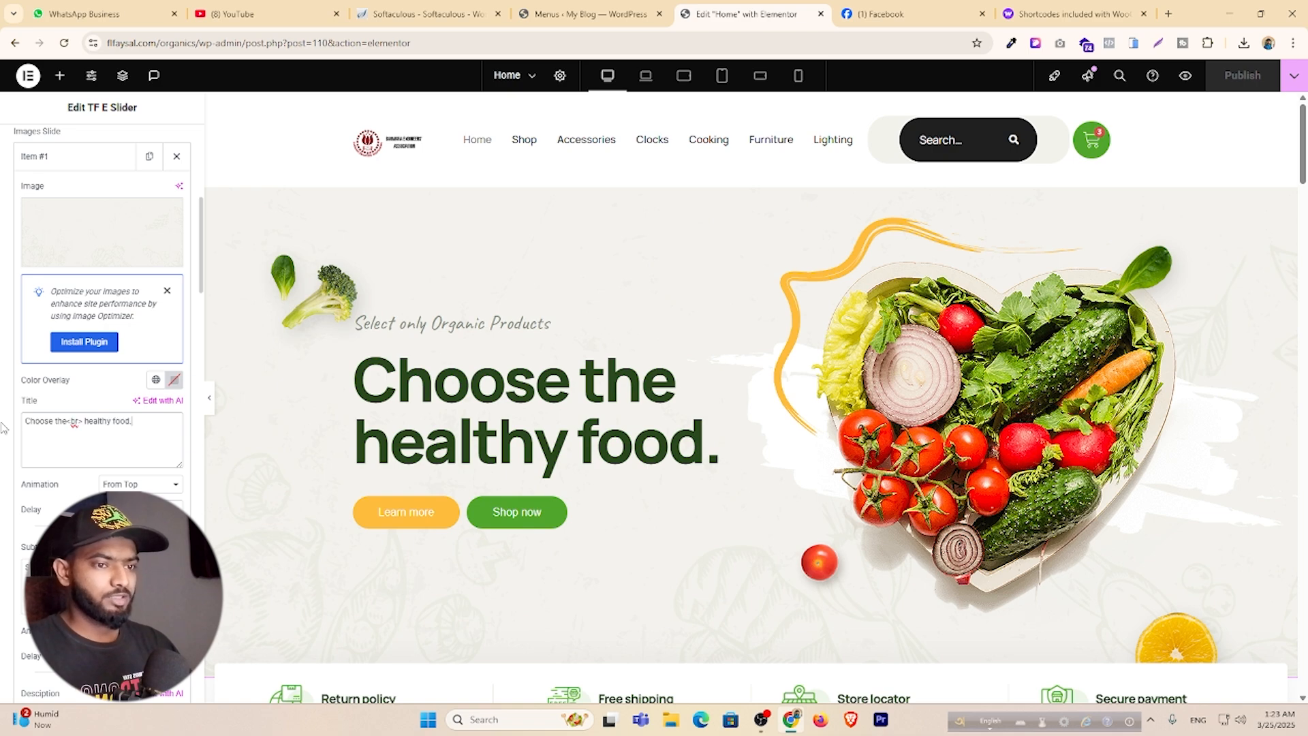
key("BackSpace")
key("BackSpace")
key("BackSpace")
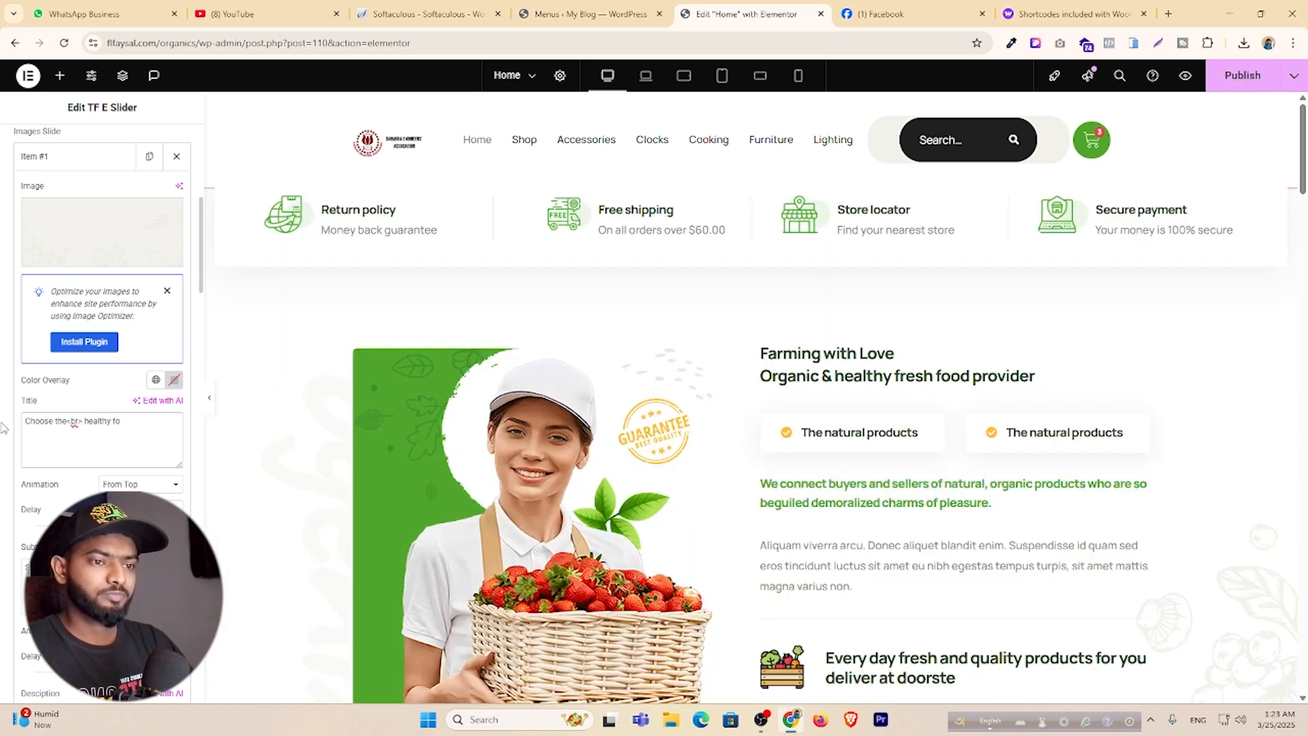
key("BackSpace")
key("BackSpace")
key("BackSpace")
key("BackSpace")
key("BackSpace")
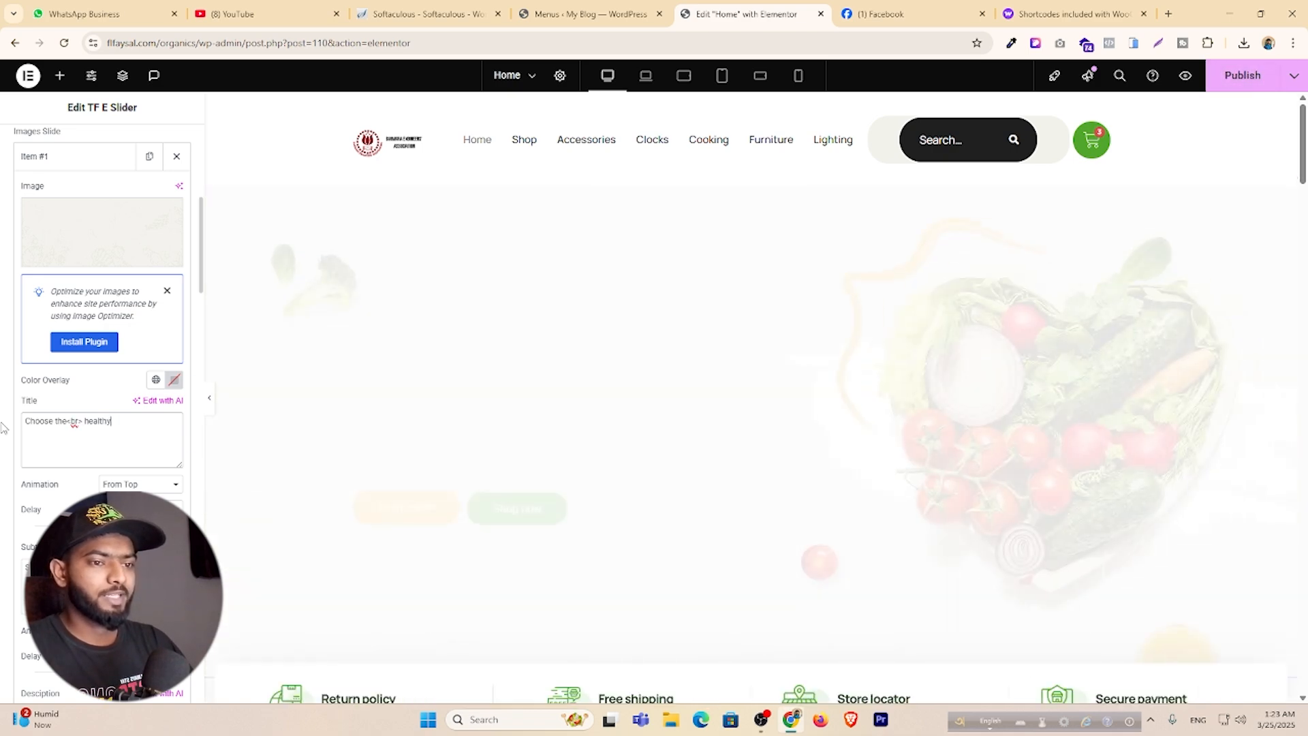
key("BackSpace")
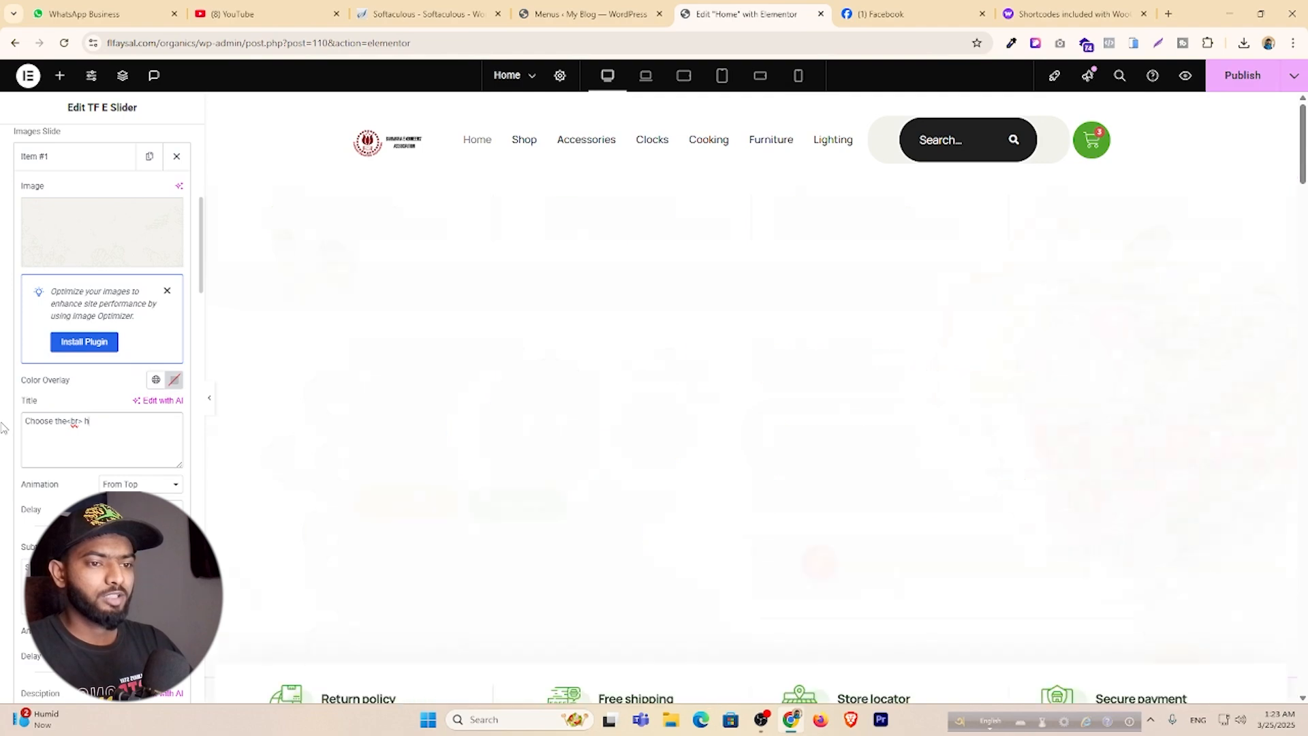
key("BackSpace")
key("BackSpace")
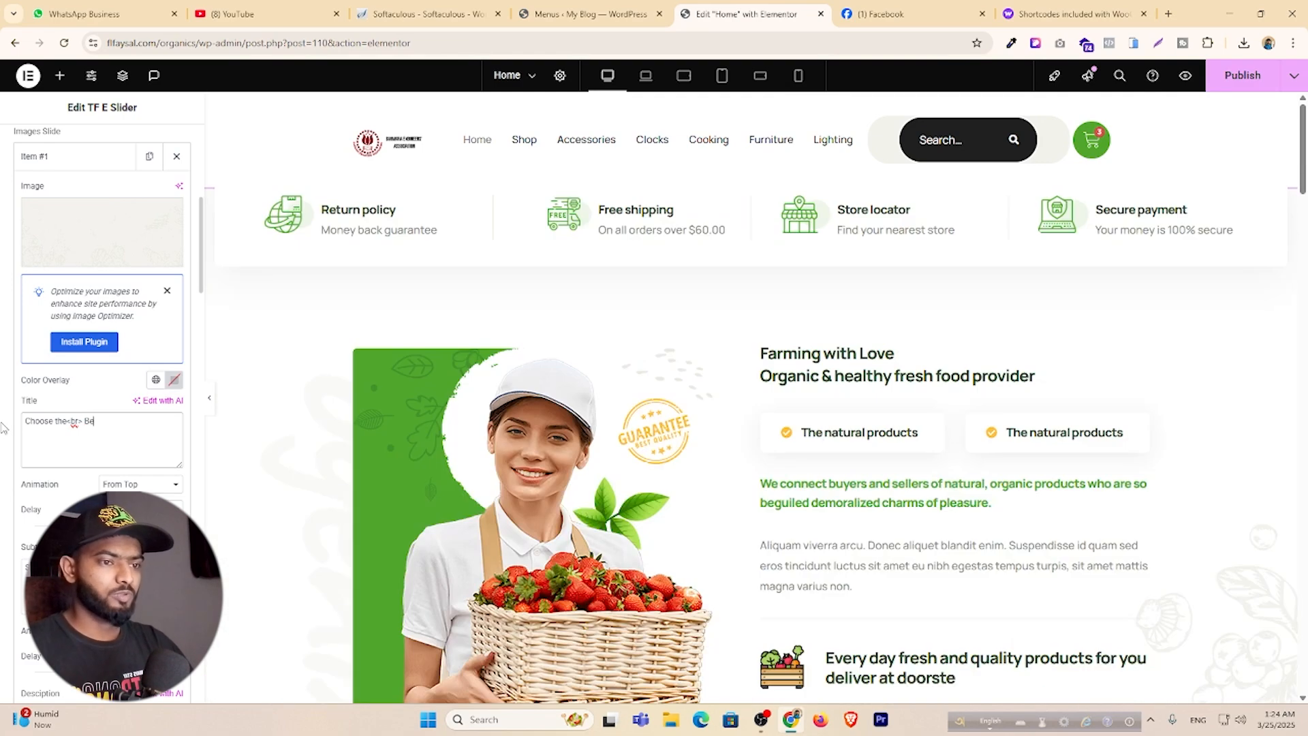
type("est Product")
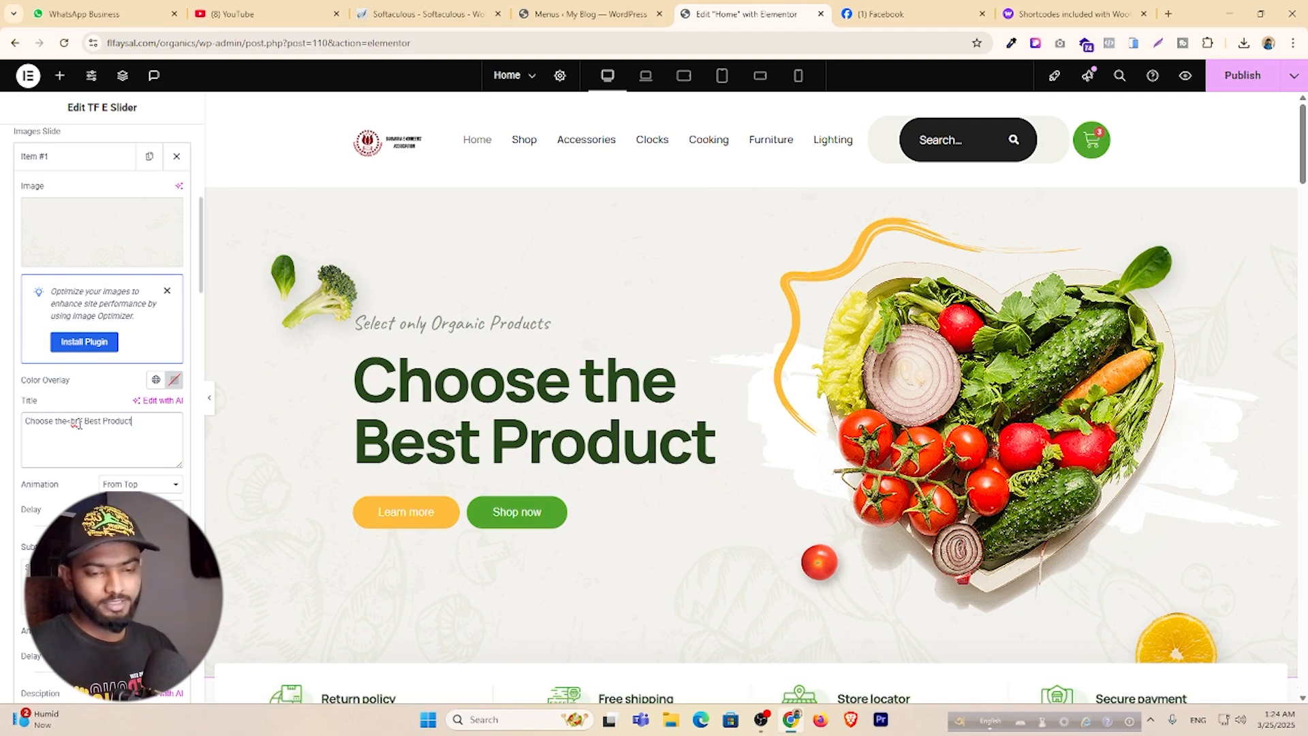
scroll(78, 424, "up", 1)
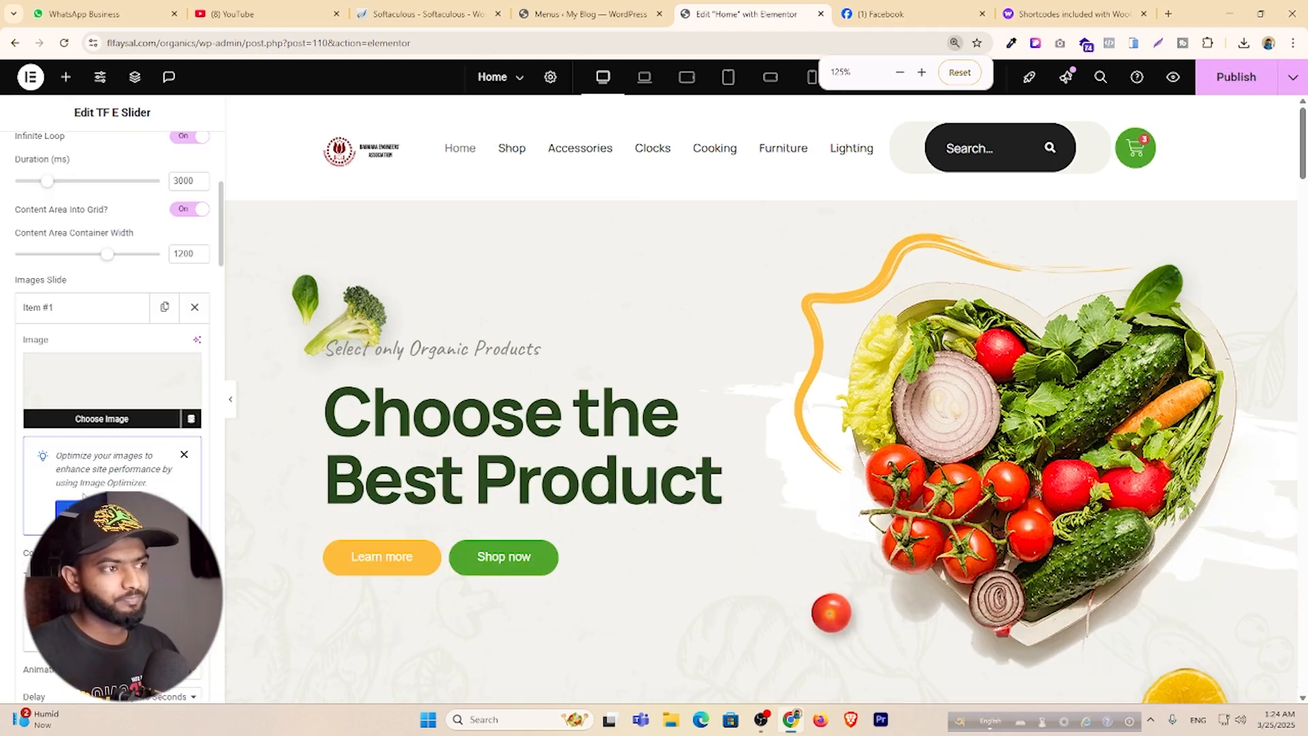
key("ctrl+plus")
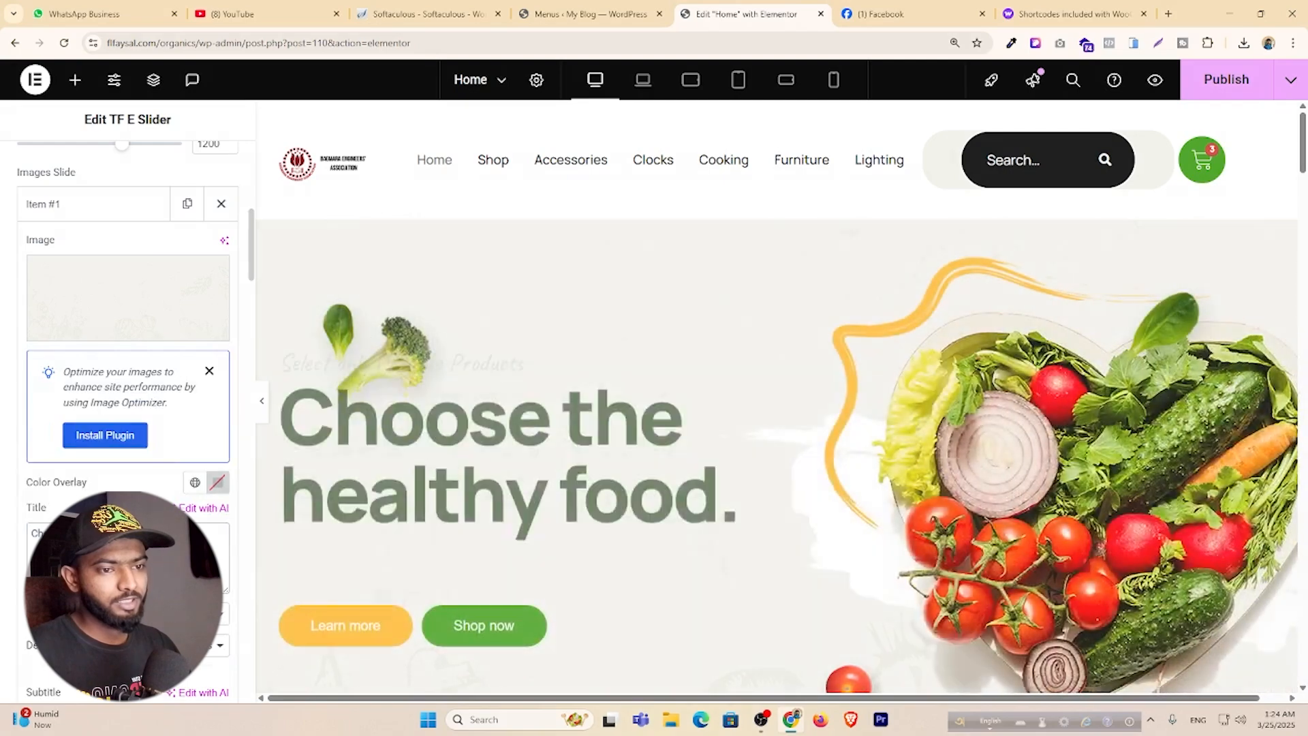
scroll(128, 409, "down", 2)
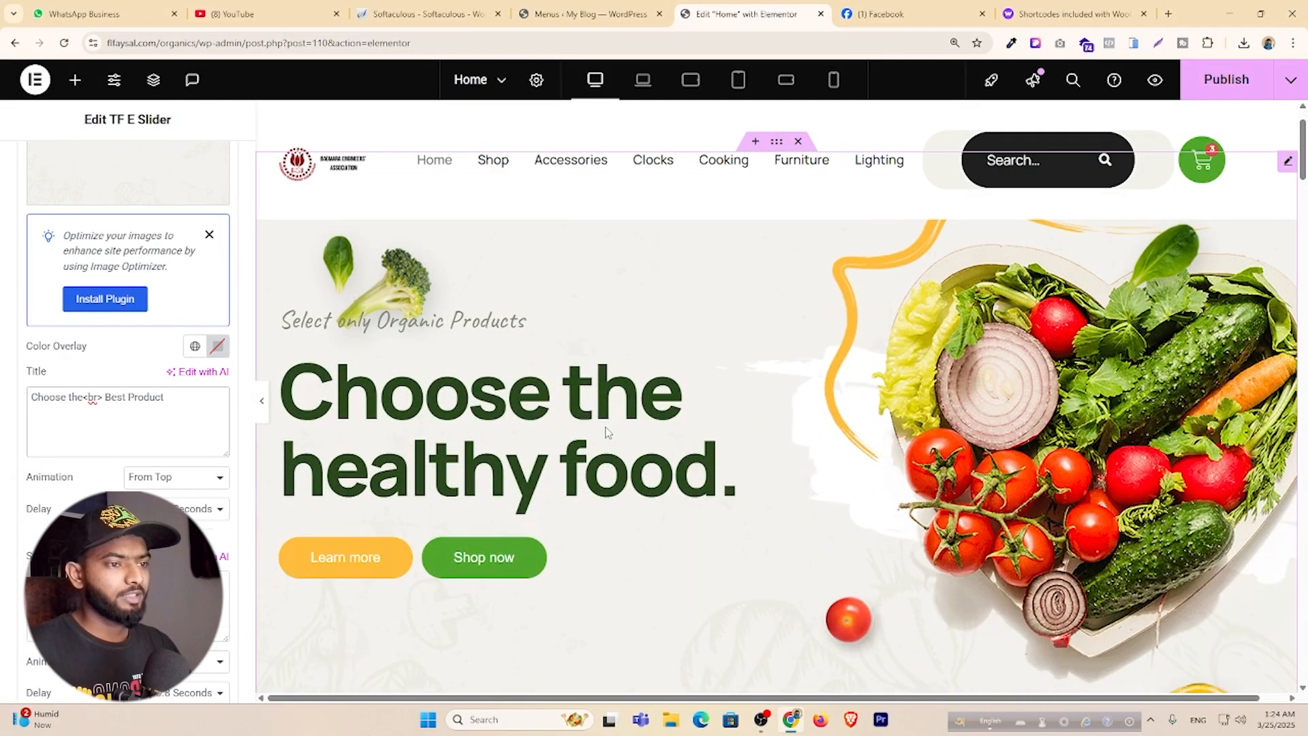
key("ctrl+0")
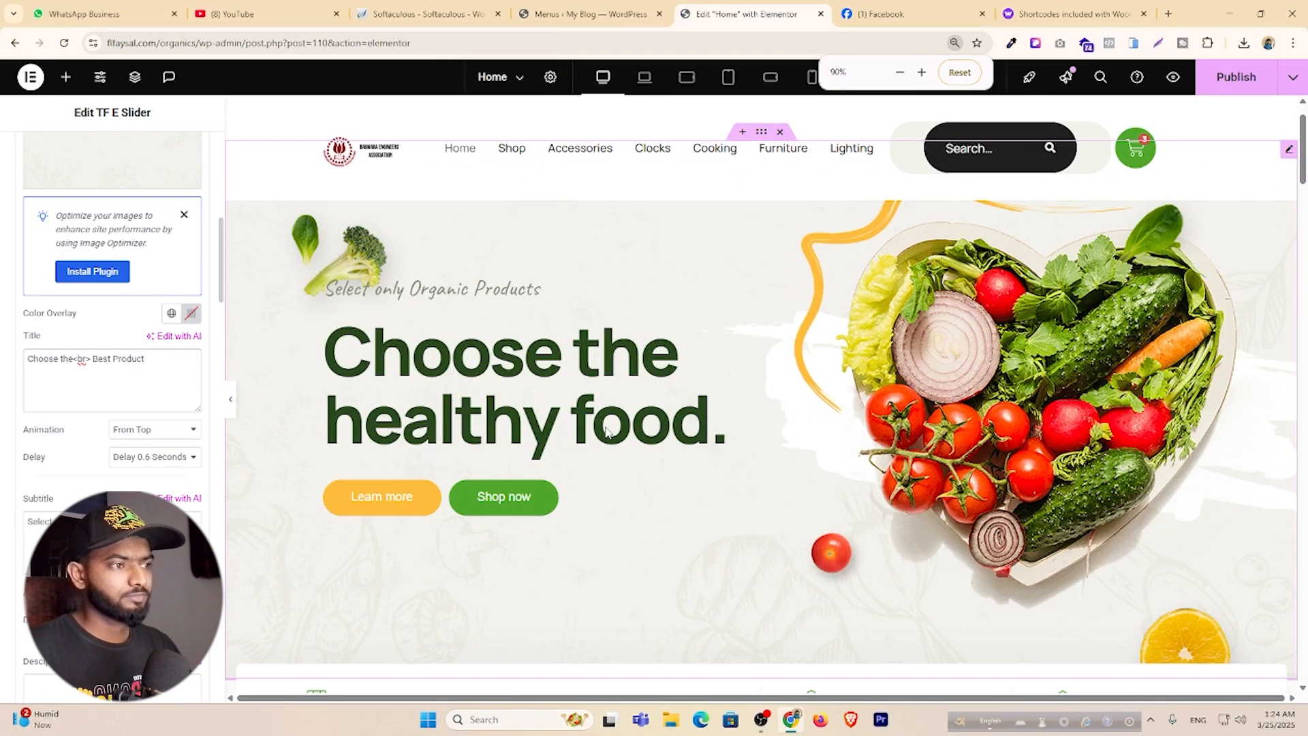
key("ctrl+plus")
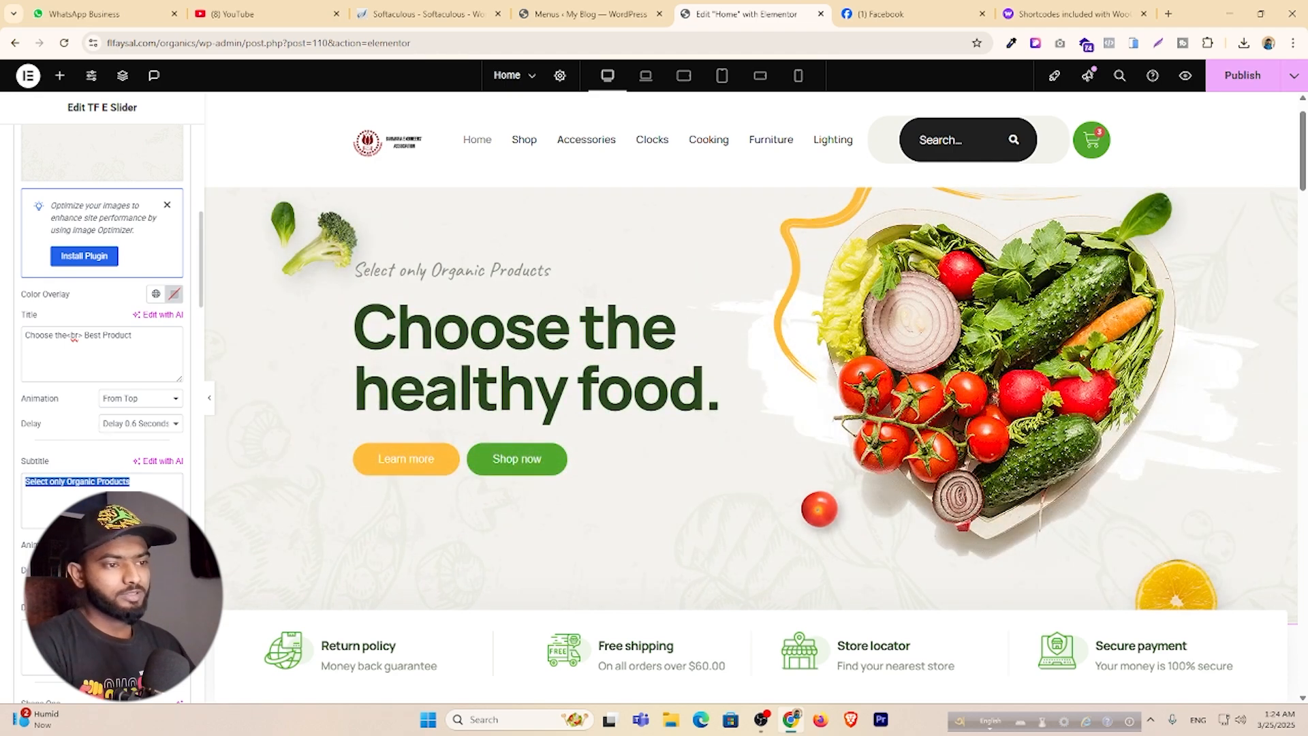
Set the slide's Shape One image to the Base-2.png vegetables picture.
scroll(103, 409, "down", 1)
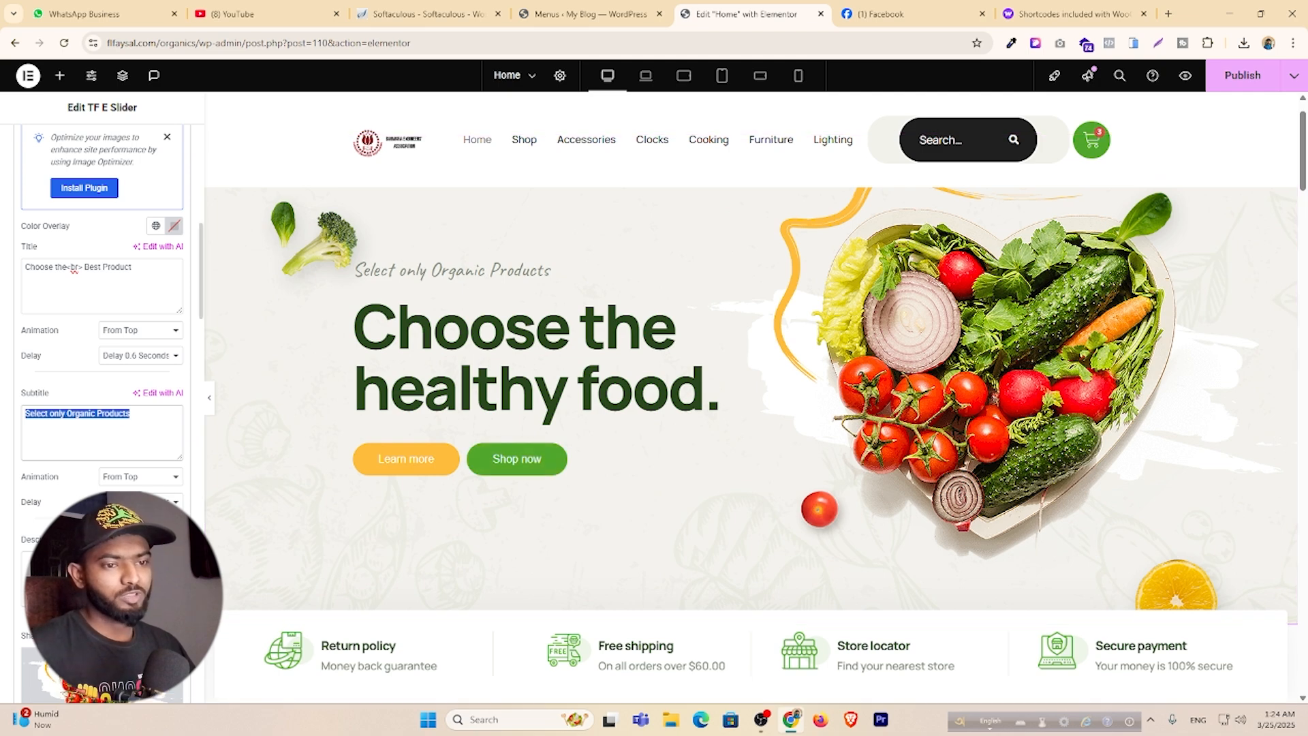
scroll(102, 409, "down", 2)
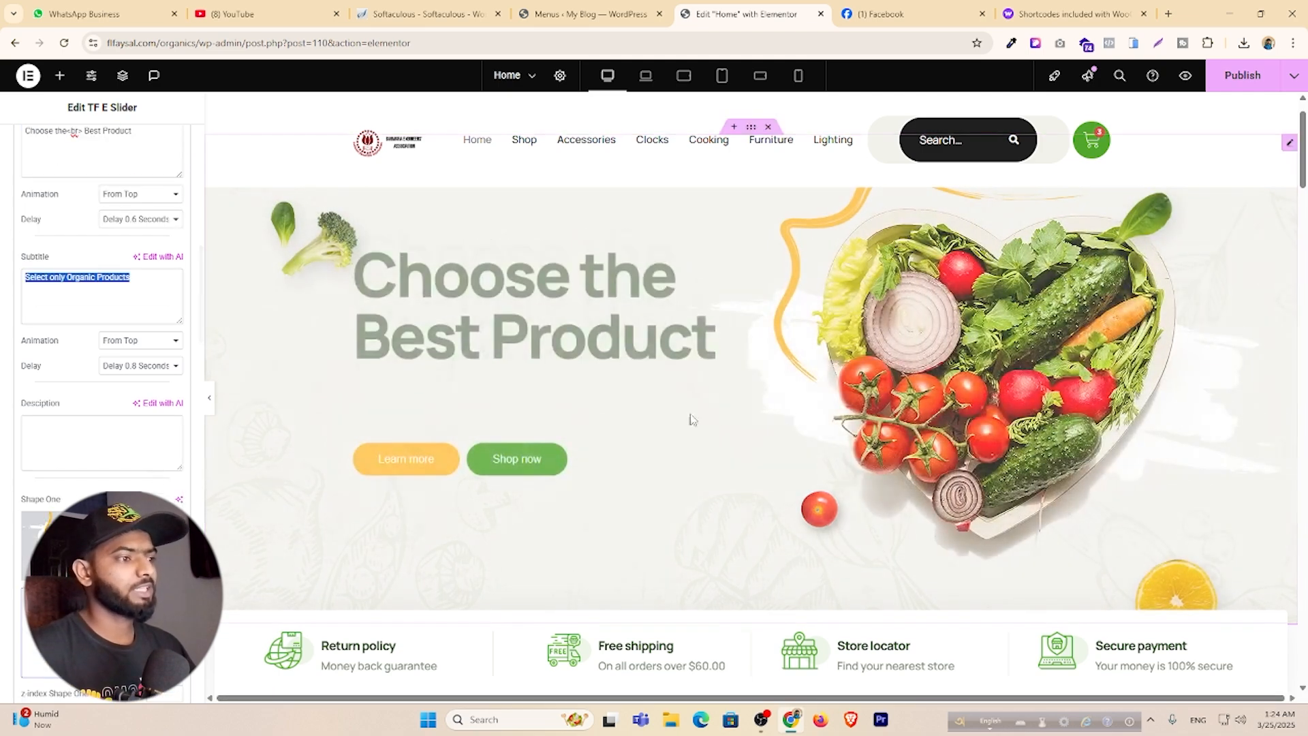
scroll(101, 426, "down", 2)
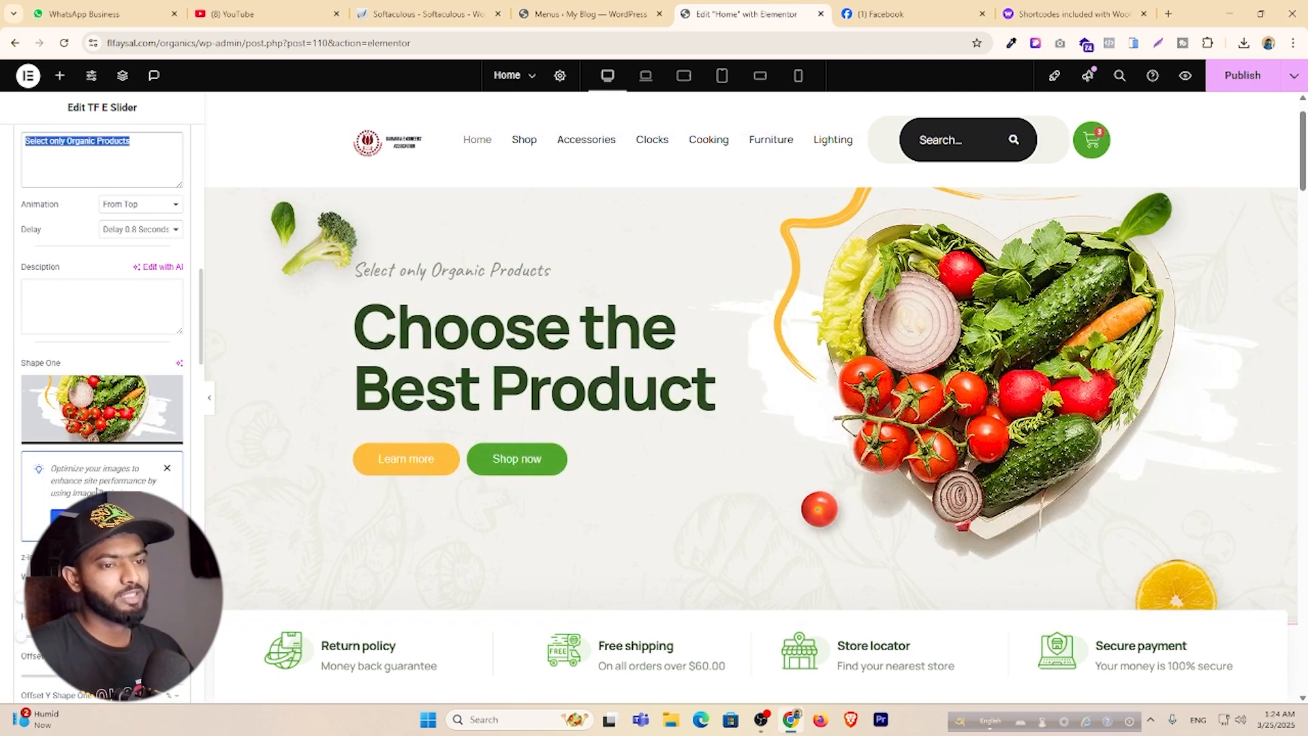
left_click(94, 414)
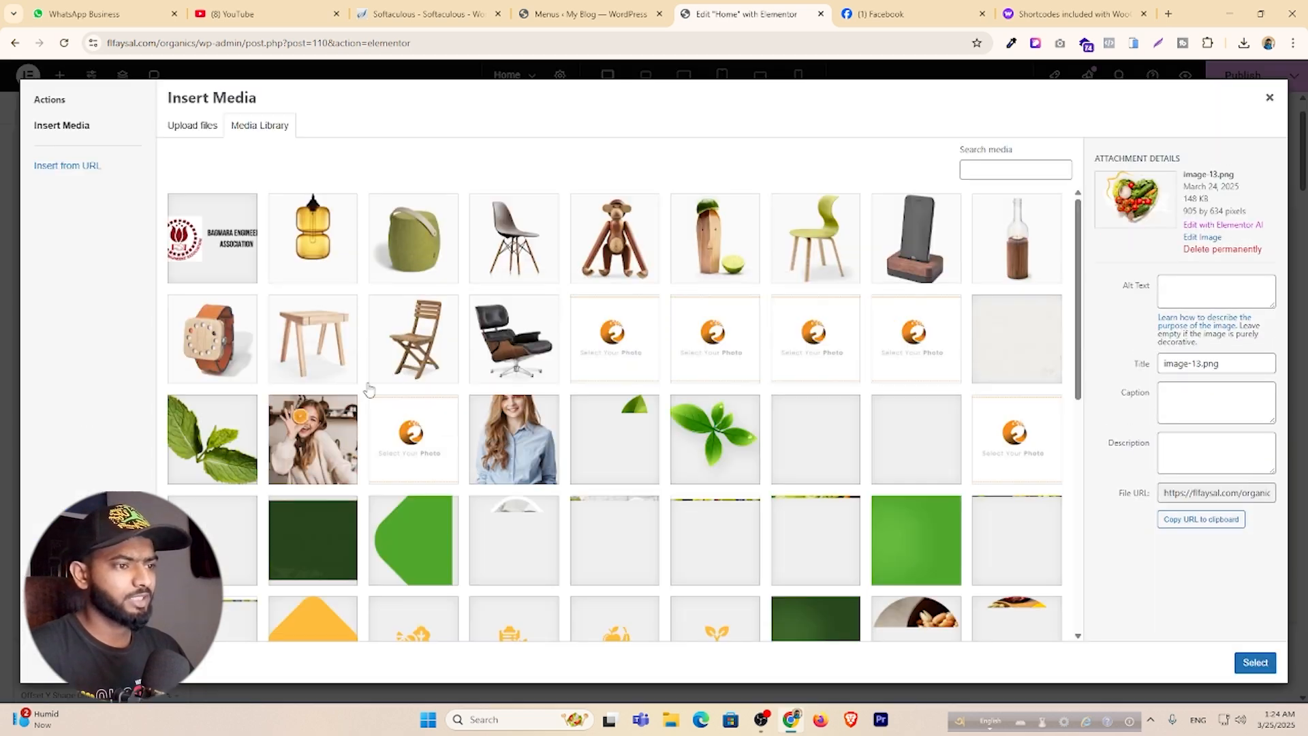
left_click(509, 346)
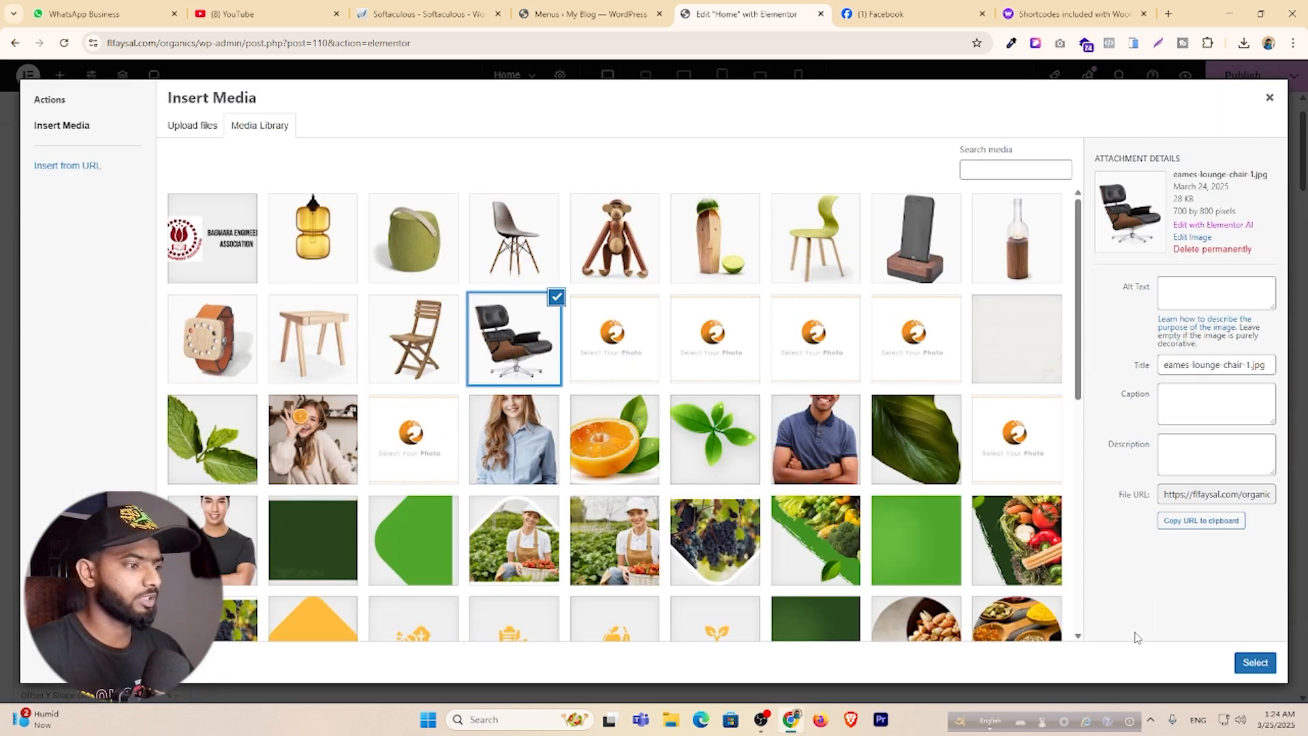
left_click(1034, 544)
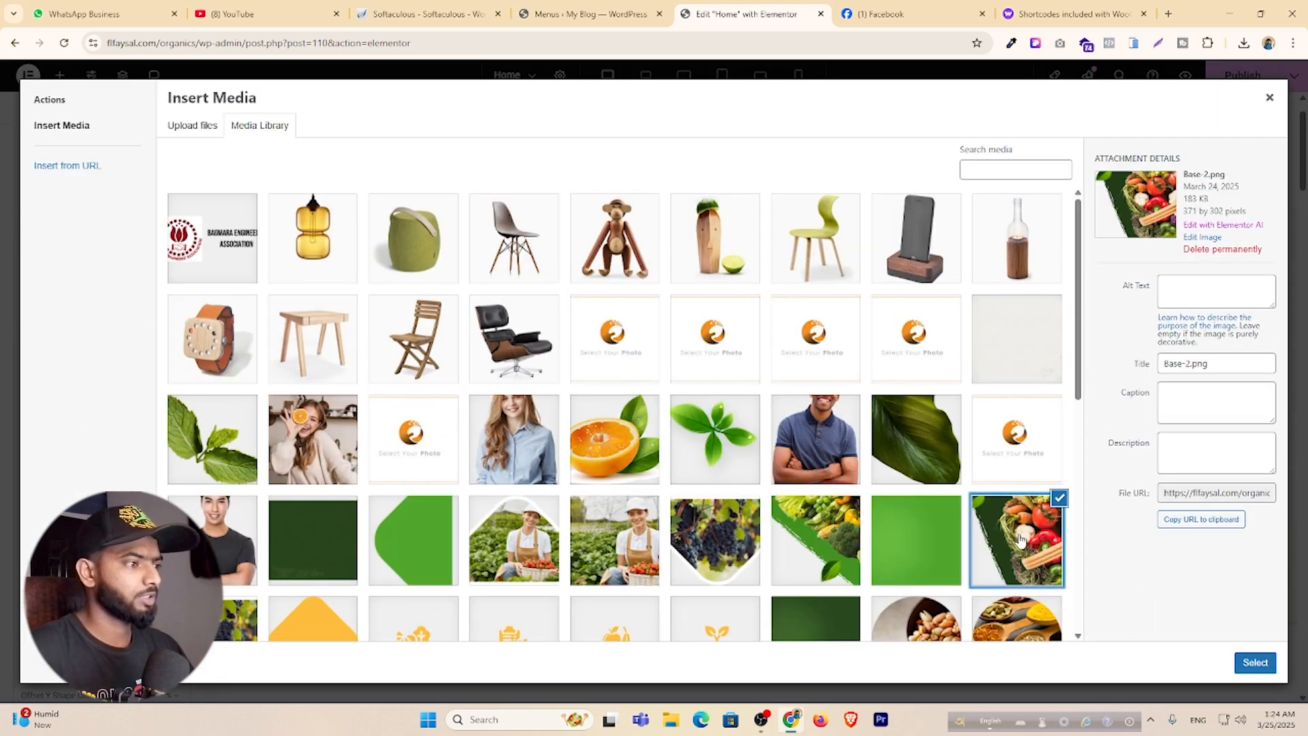
left_click(1256, 662)
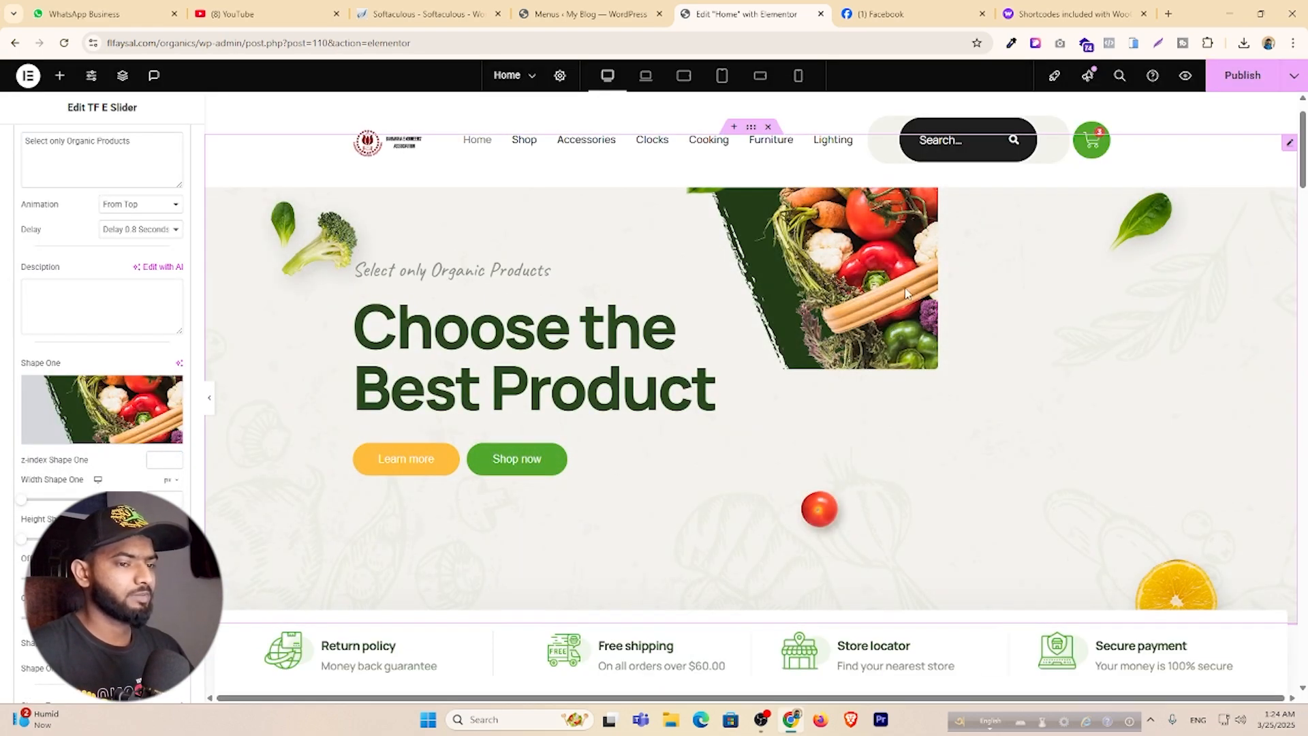
Replace Shape One with the heart-shaped vegetable bowl picture.
left_click(103, 399)
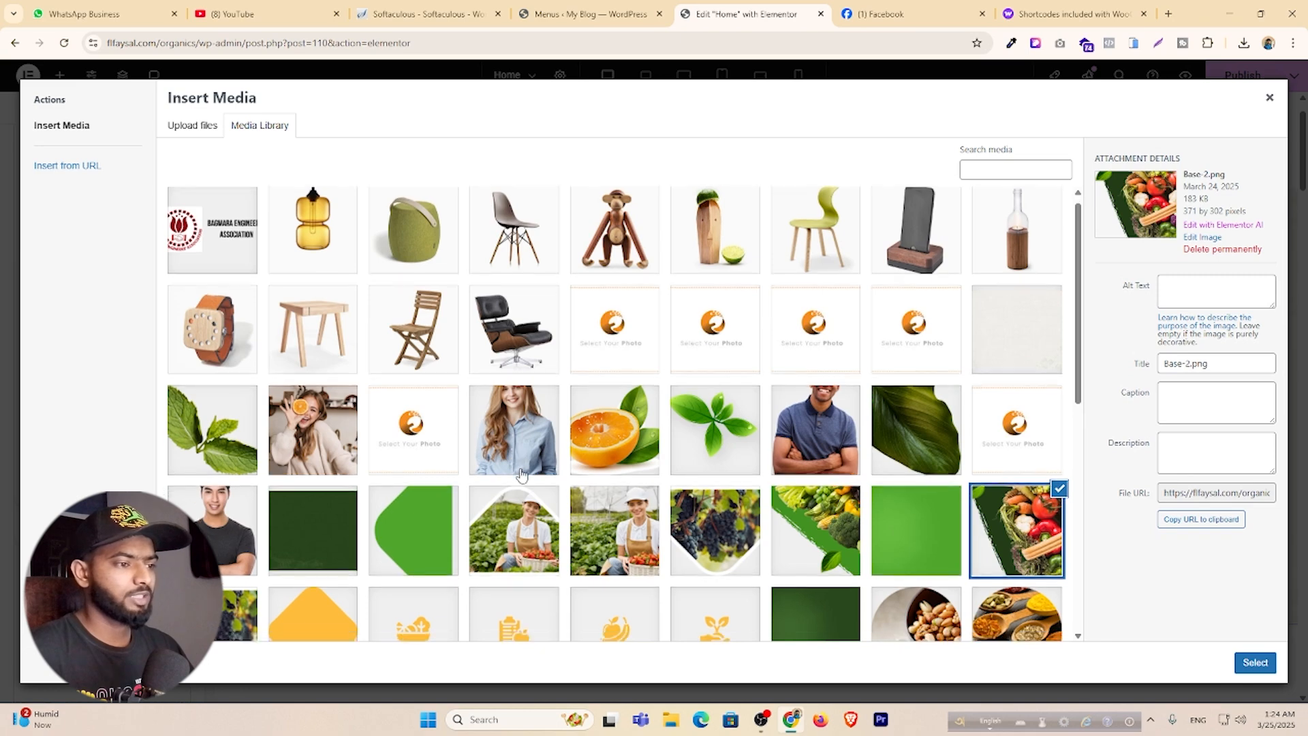
scroll(521, 473, "down", 5)
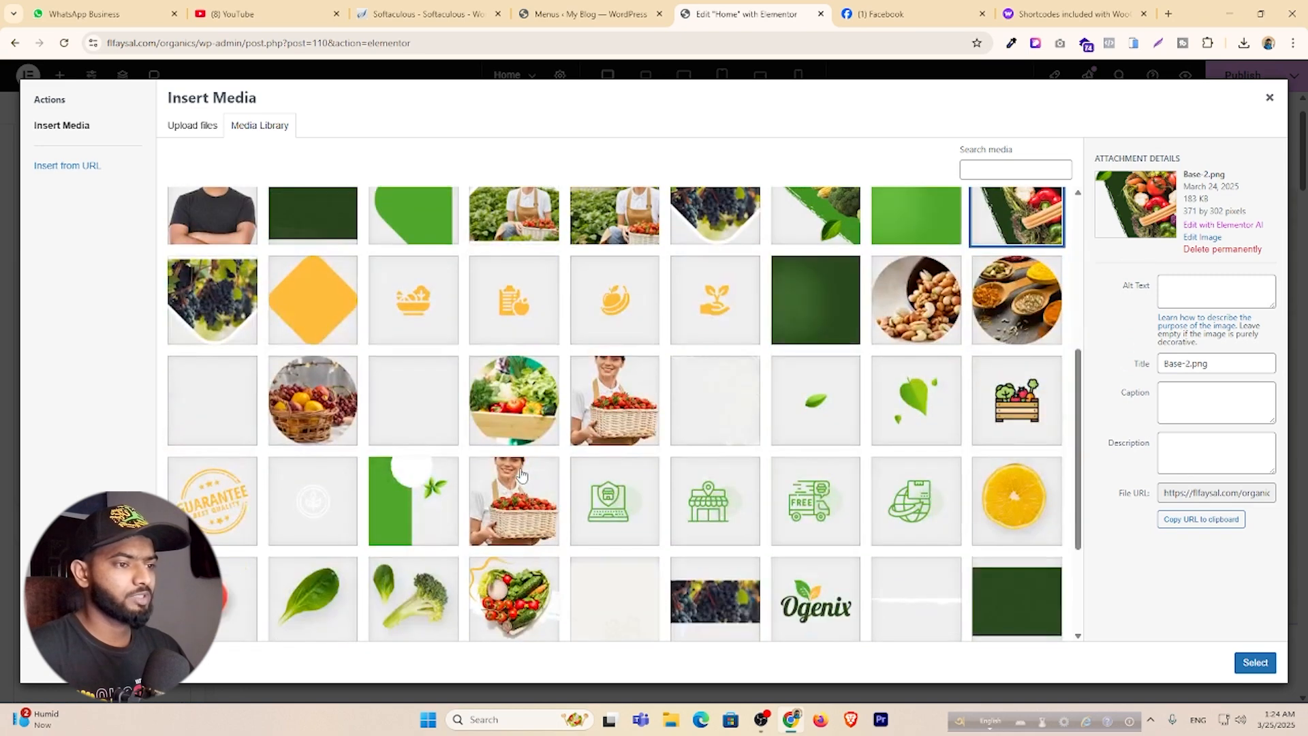
left_click(517, 597)
left_click(1255, 662)
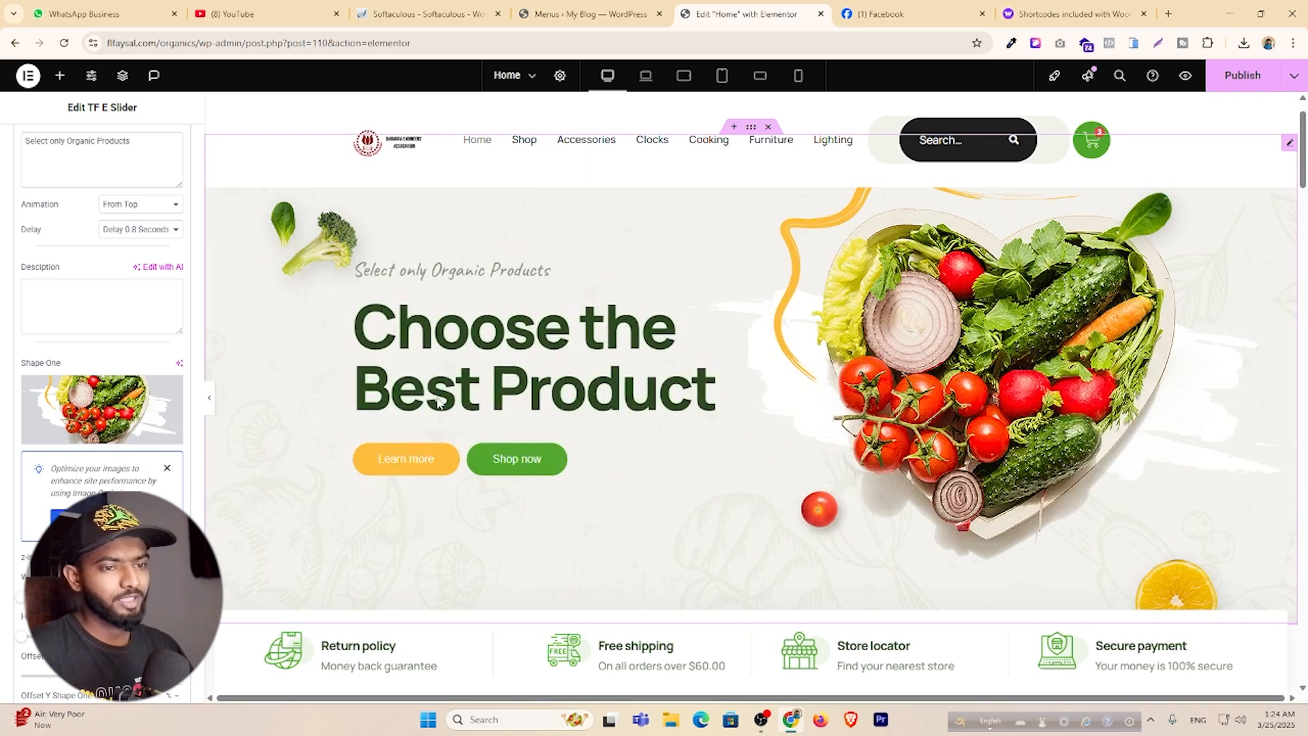
Review the Shape Two–Five offset fields and expand Arrow Setting, leaving arrows off.
scroll(102, 408, "down", 4)
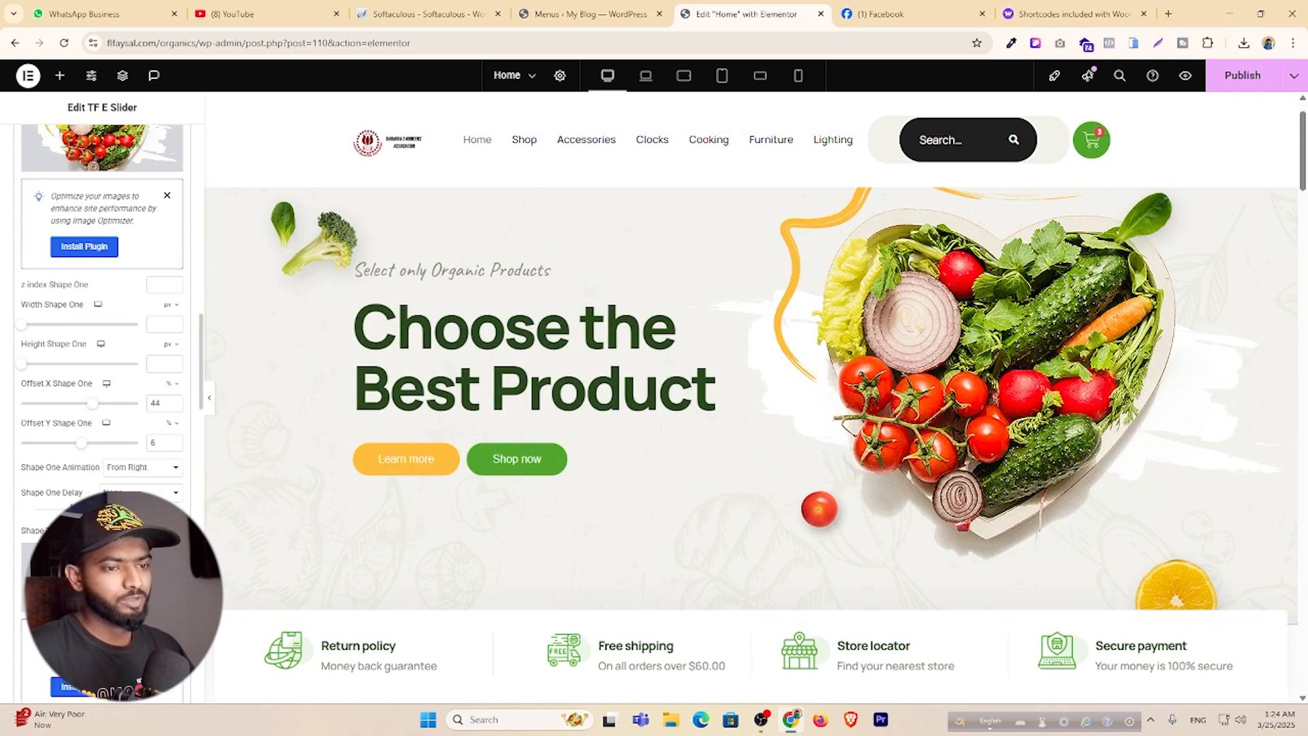
scroll(102, 408, "down", 3)
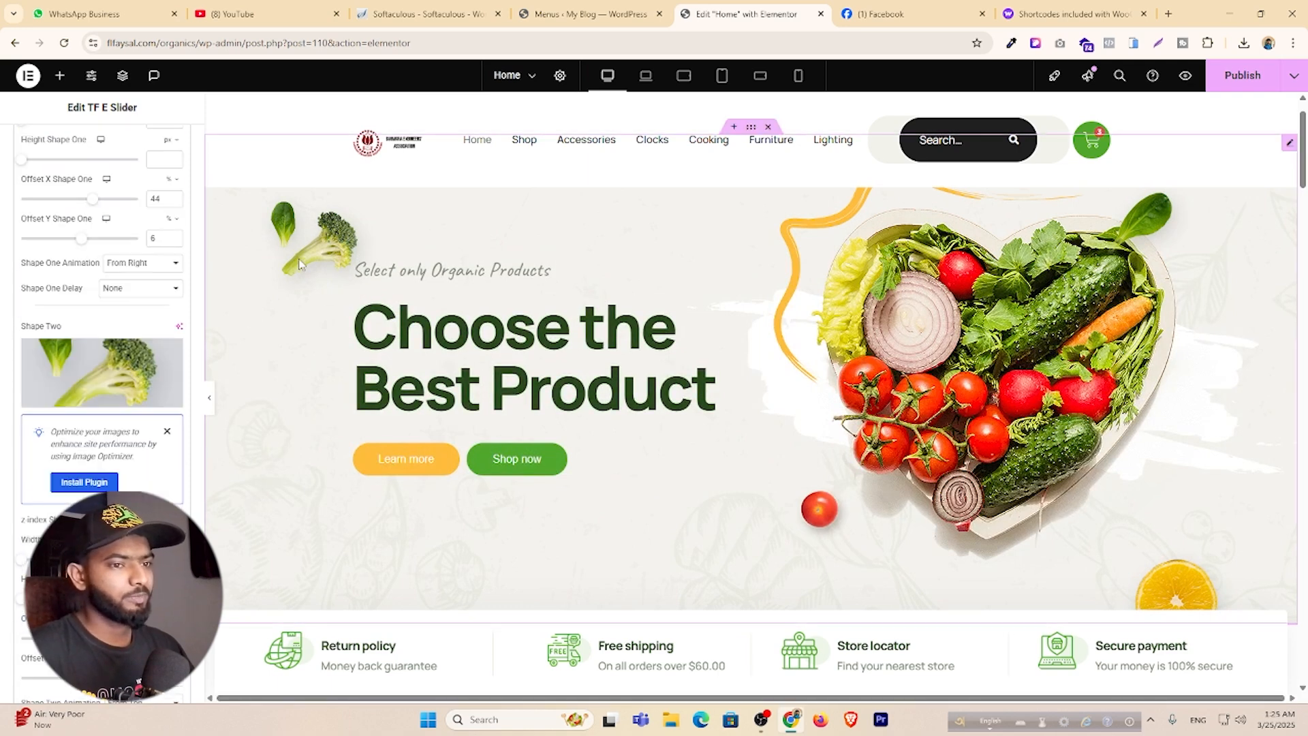
mouse_move(80, 377)
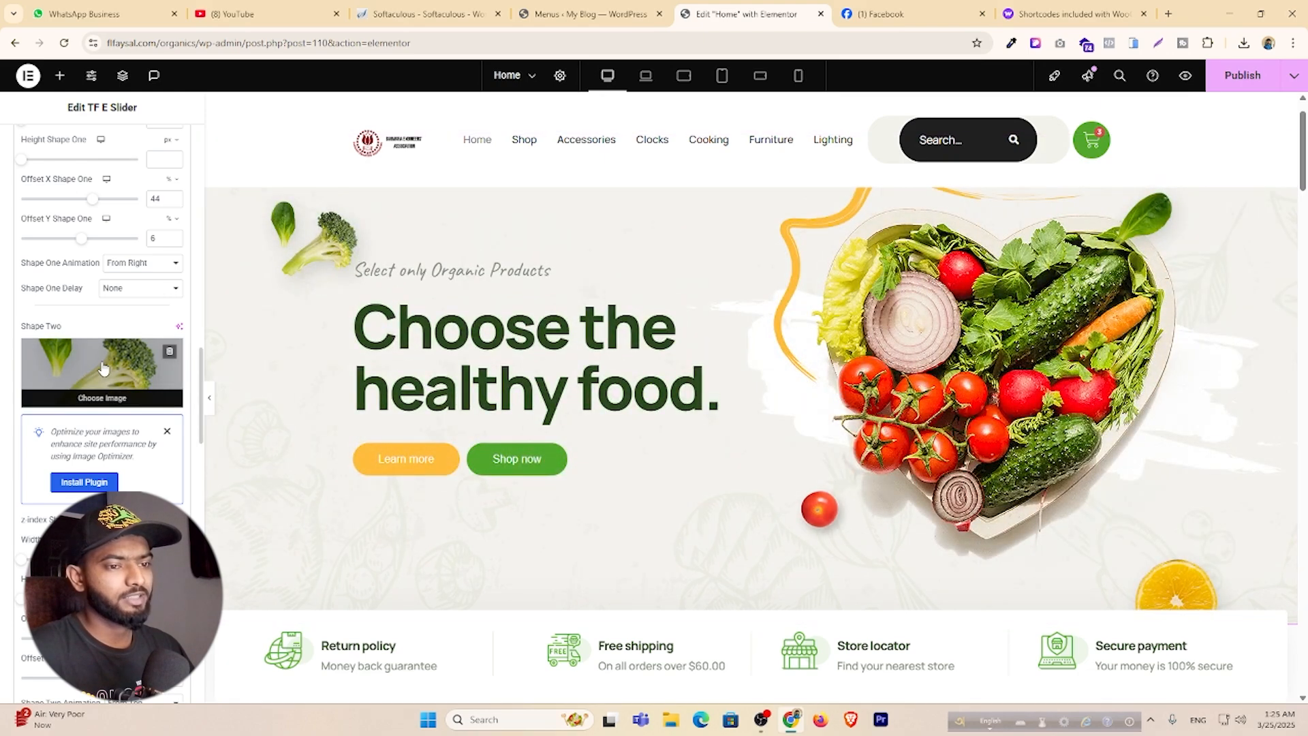
scroll(102, 383, "down", 4)
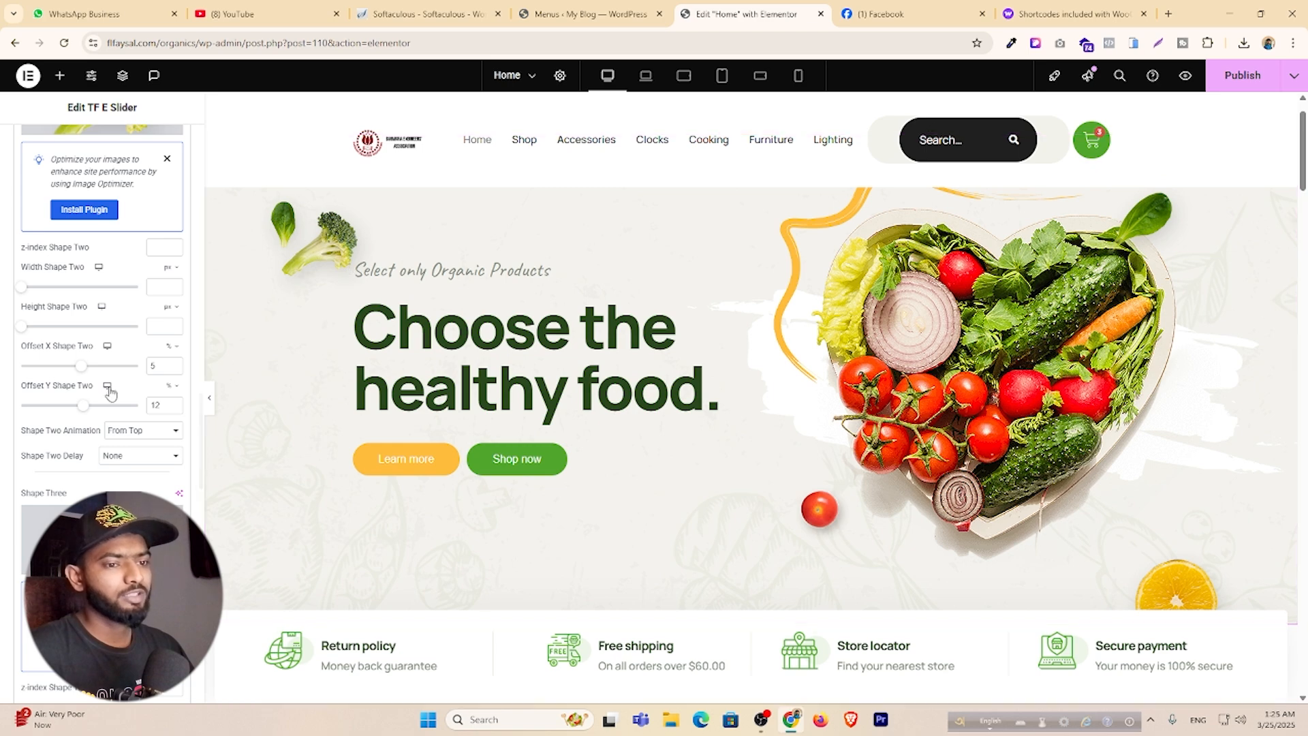
scroll(95, 408, "down", 8)
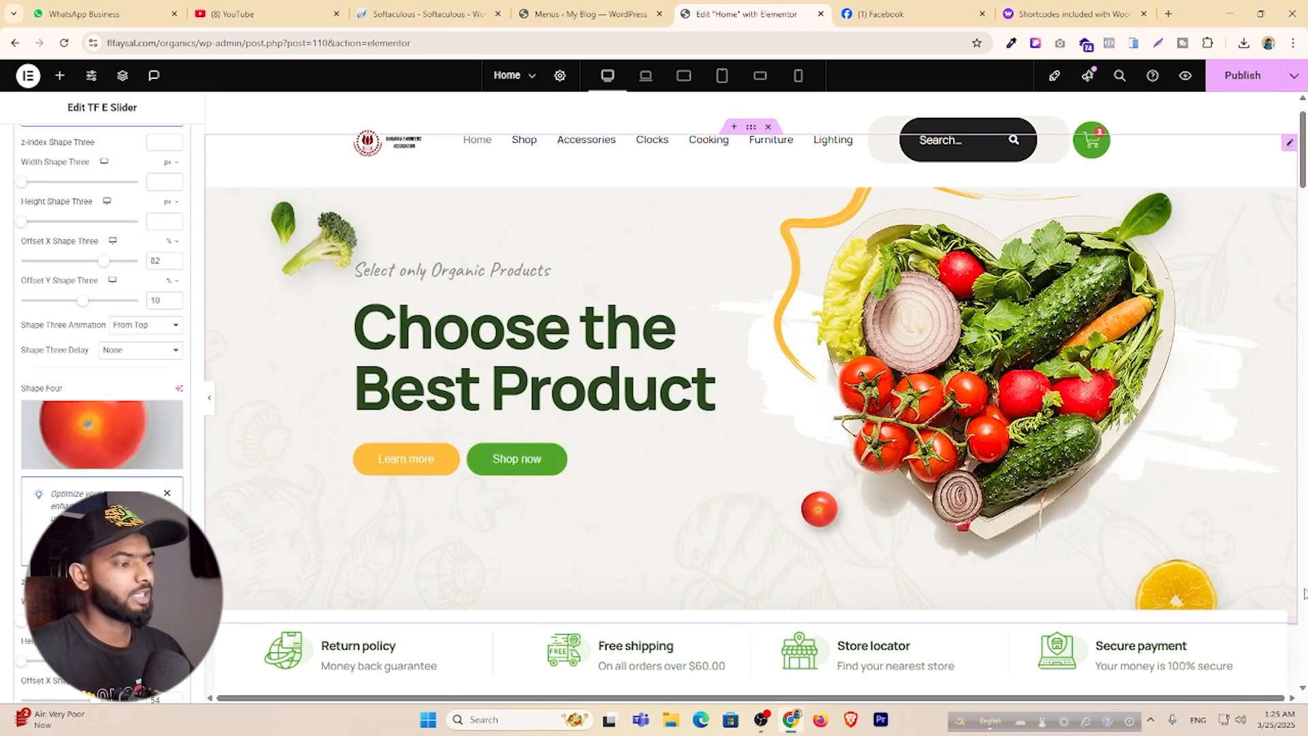
scroll(112, 348, "down", 5)
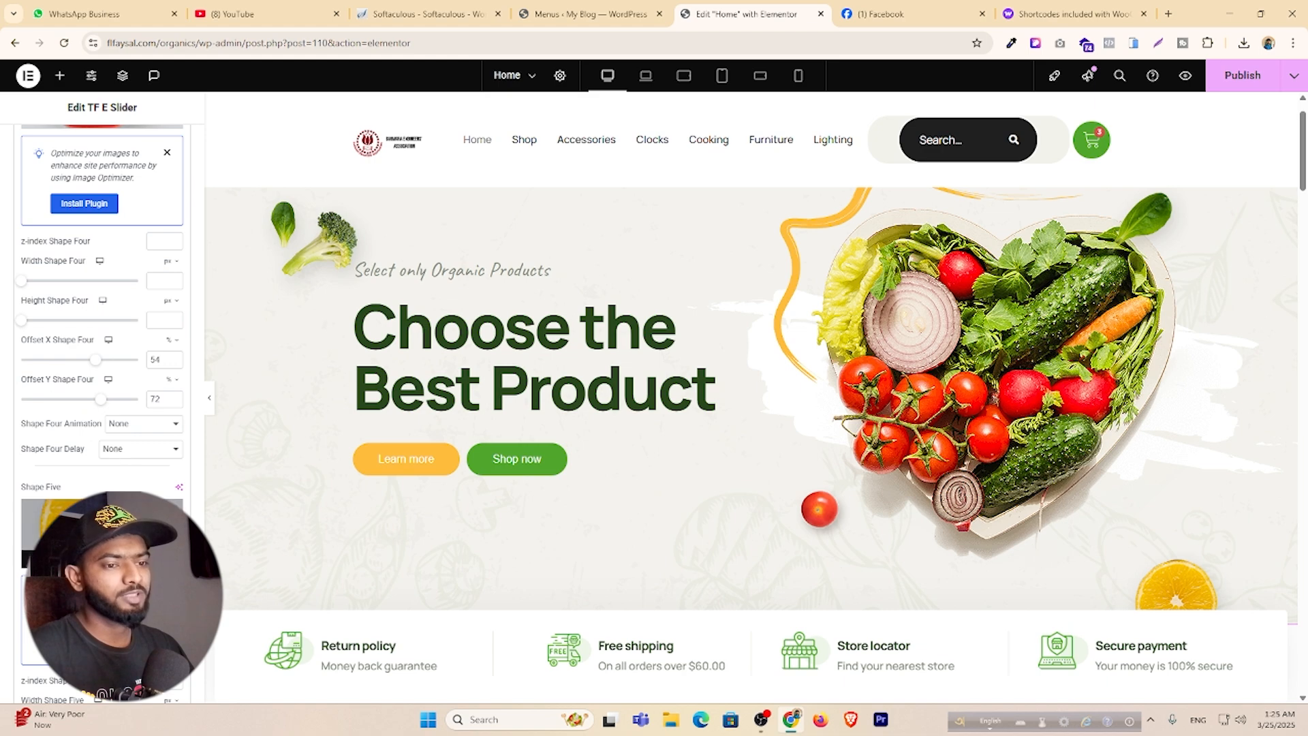
scroll(103, 408, "down", 7)
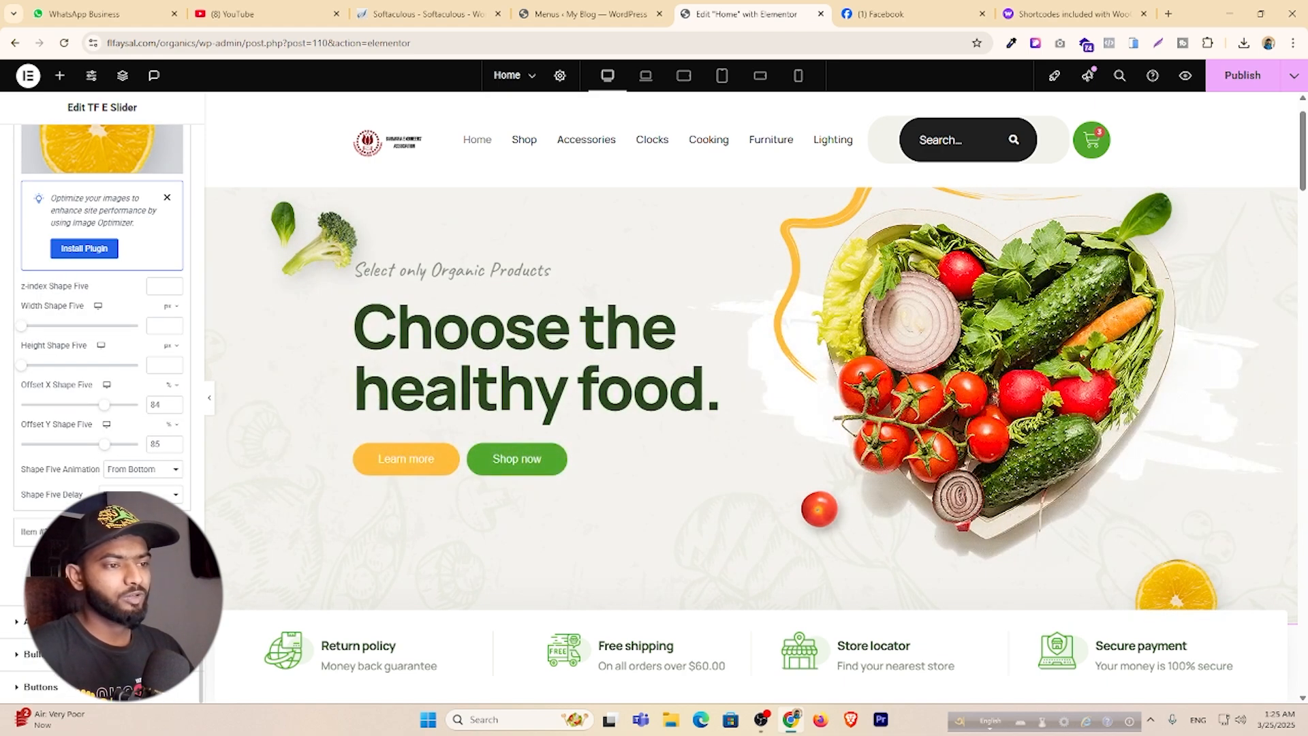
left_click(41, 621)
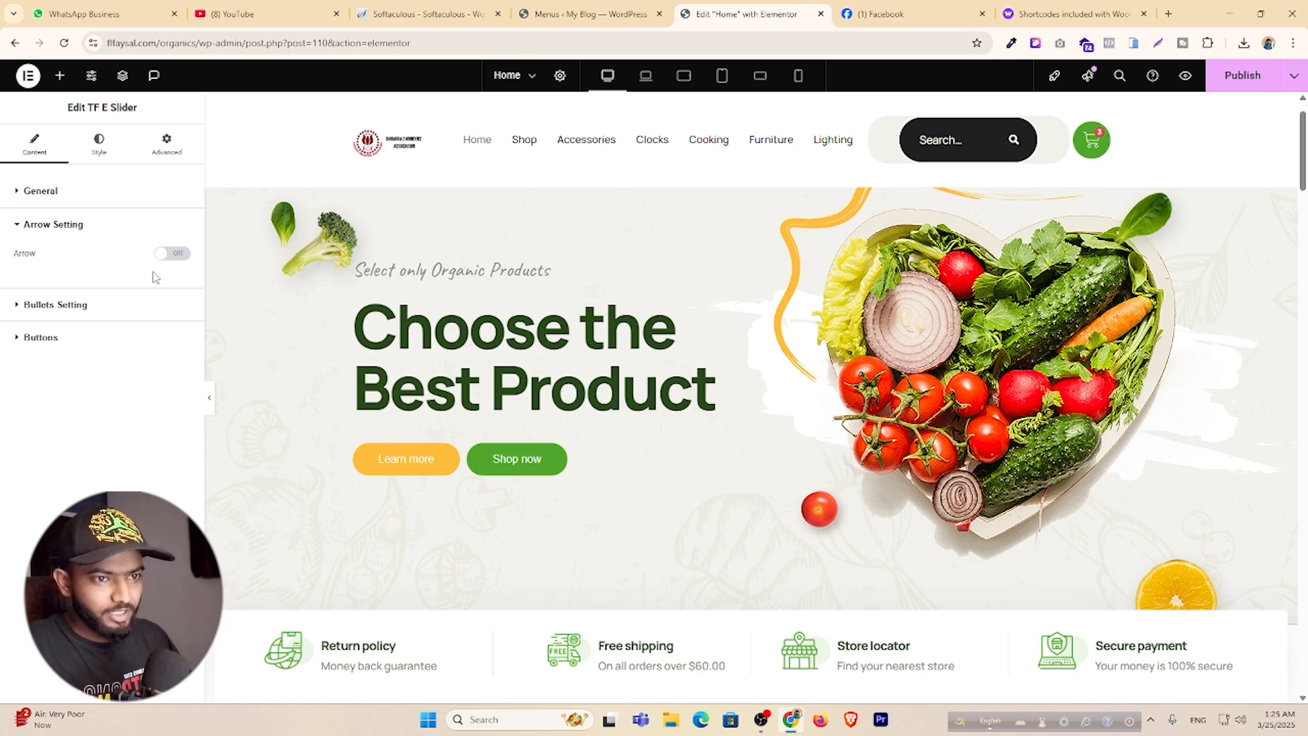
Open Bullets Setting and the Buttons list, then add a third button, Services here.
left_click(55, 305)
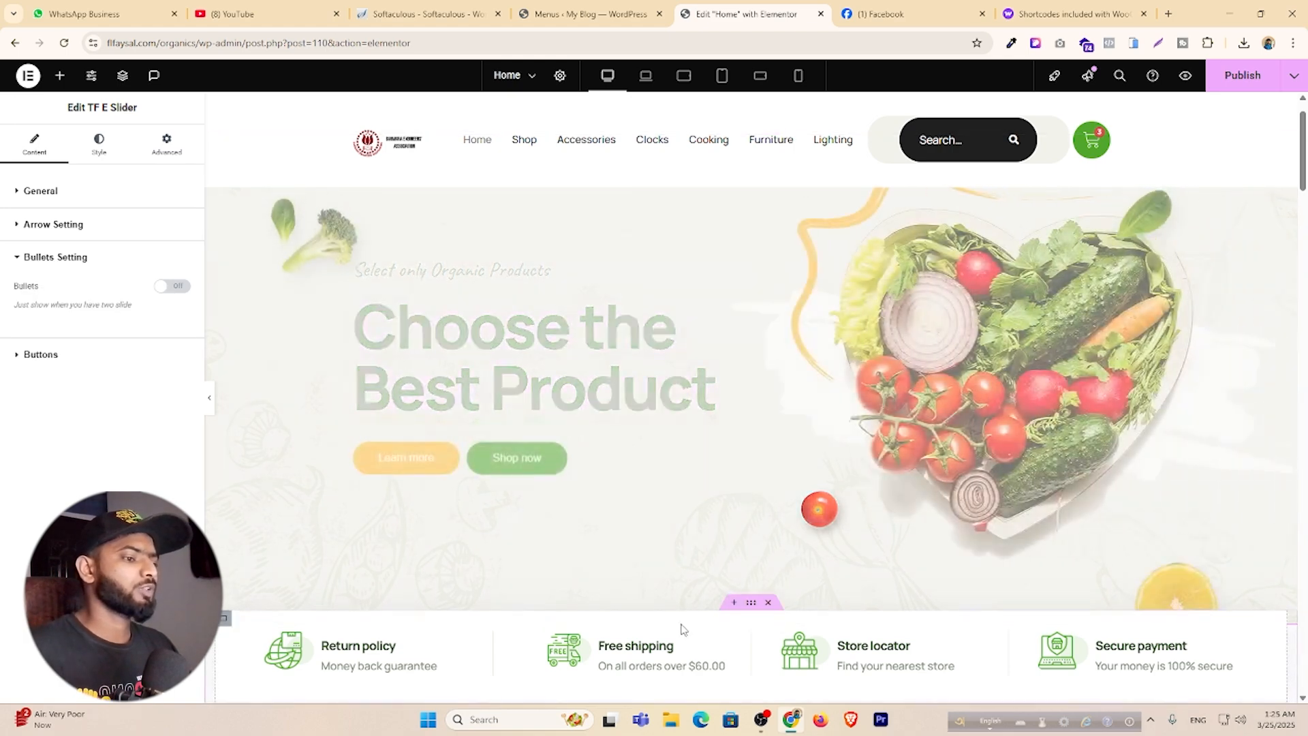
left_click(49, 361)
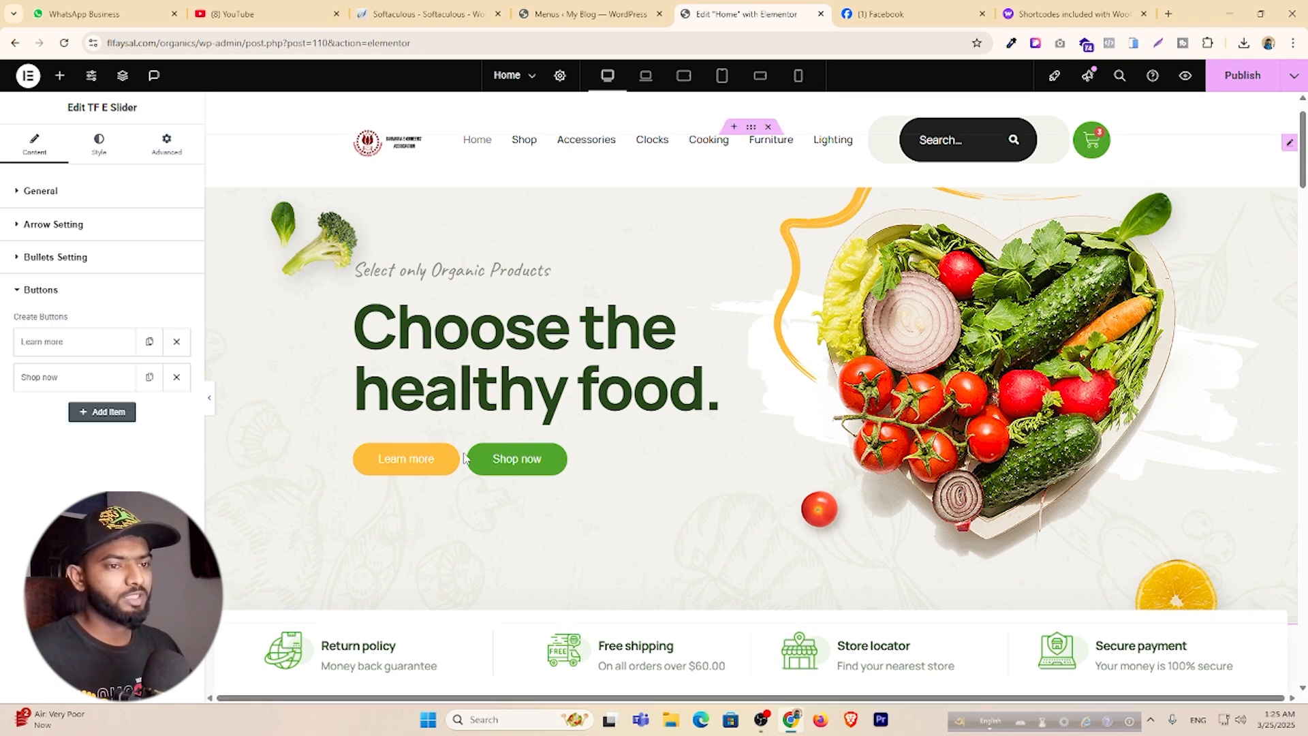
left_click(111, 420)
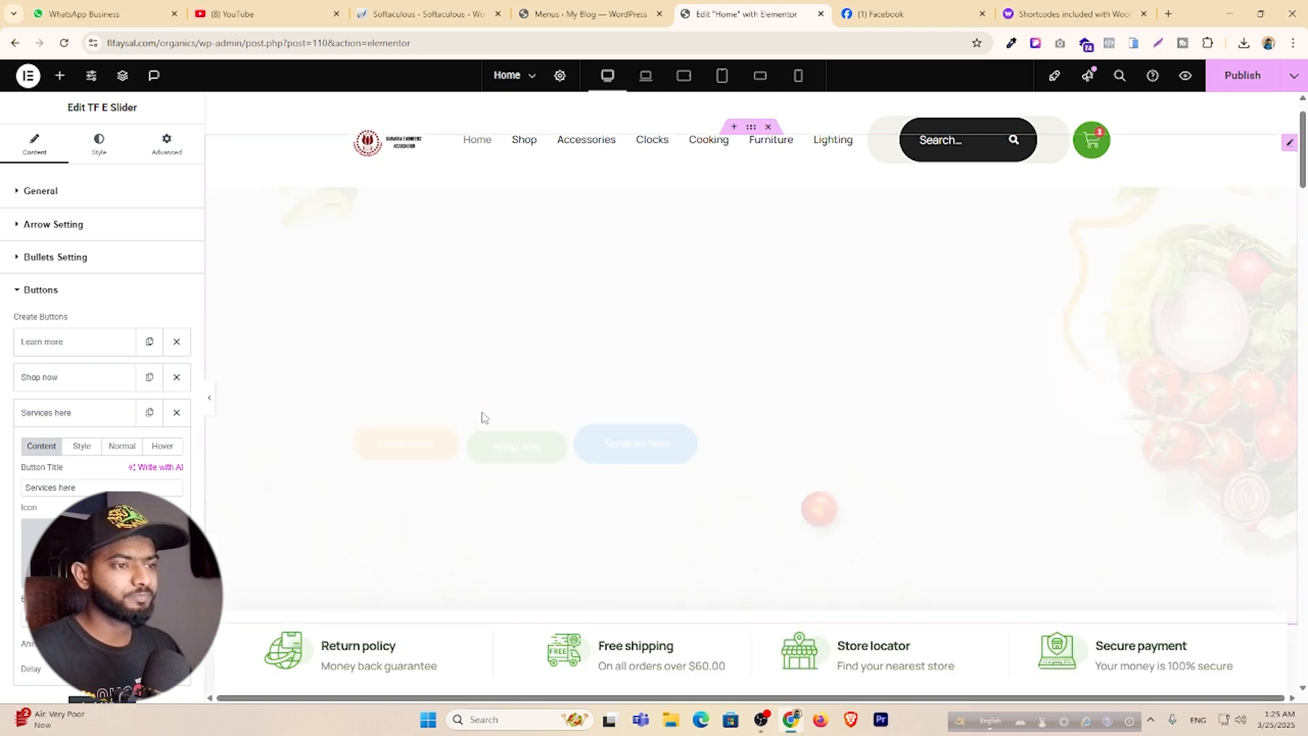
Delete the Services here button and rename Learn more to 'Contact US'.
left_click(175, 413)
left_click(81, 351)
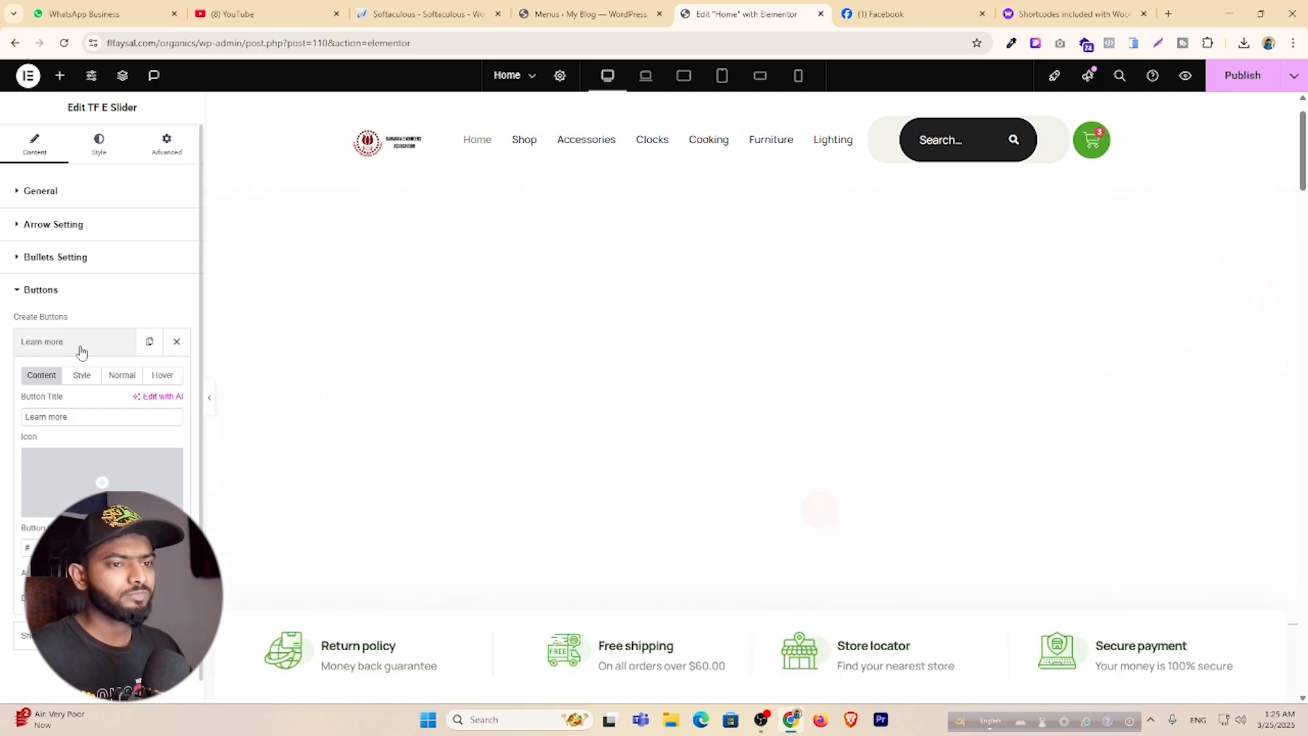
left_click_drag(82, 417, 8, 422)
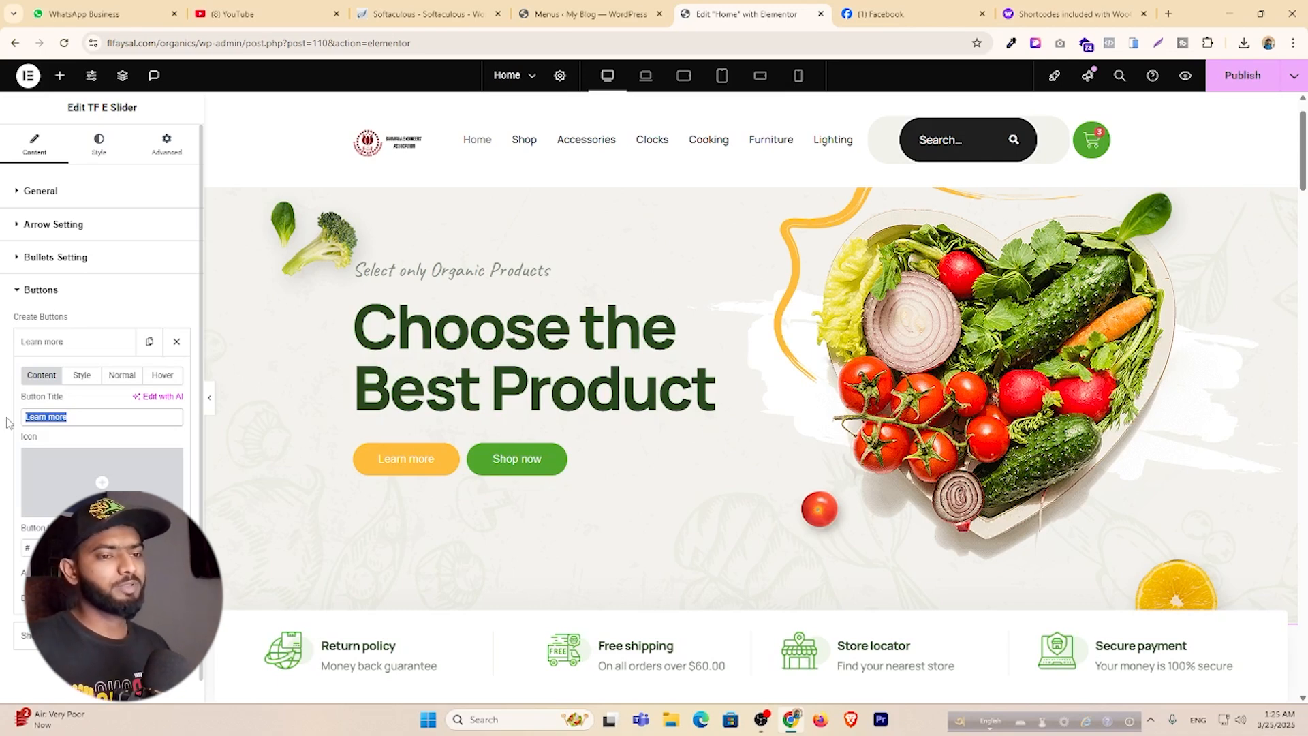
type("C")
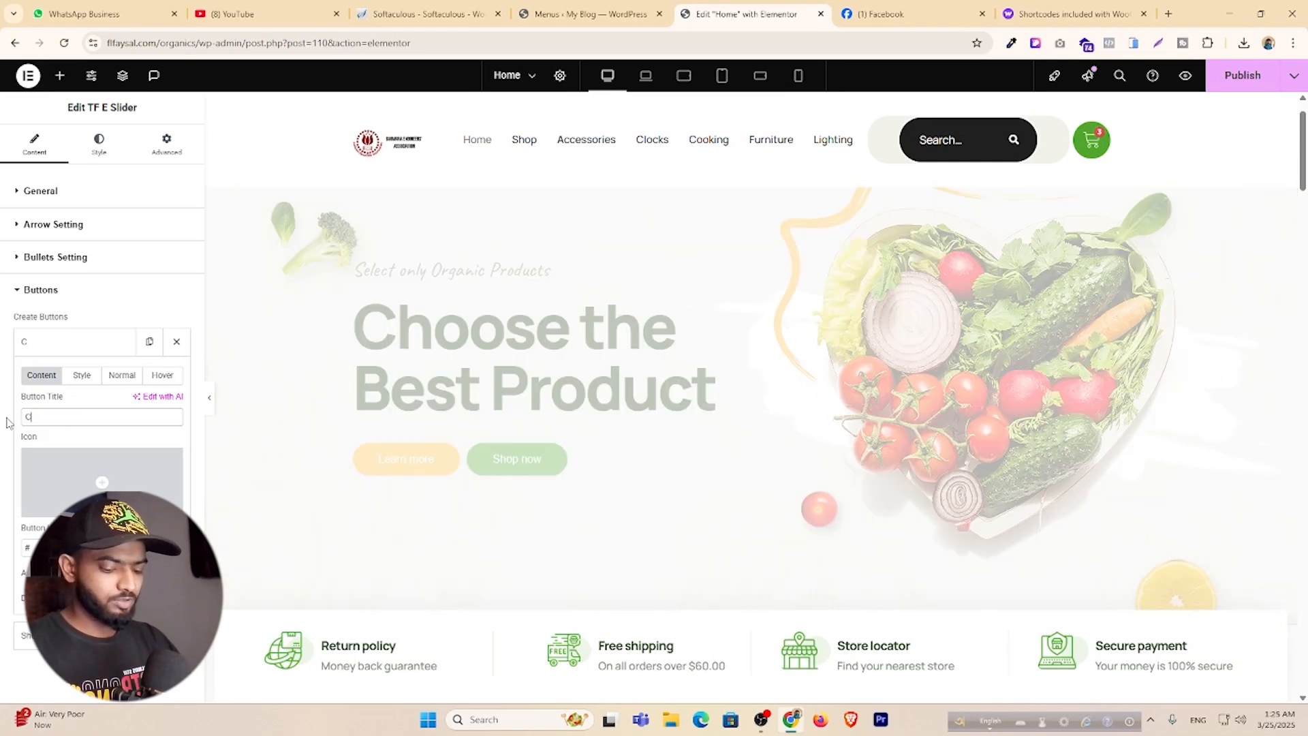
type("ontact US")
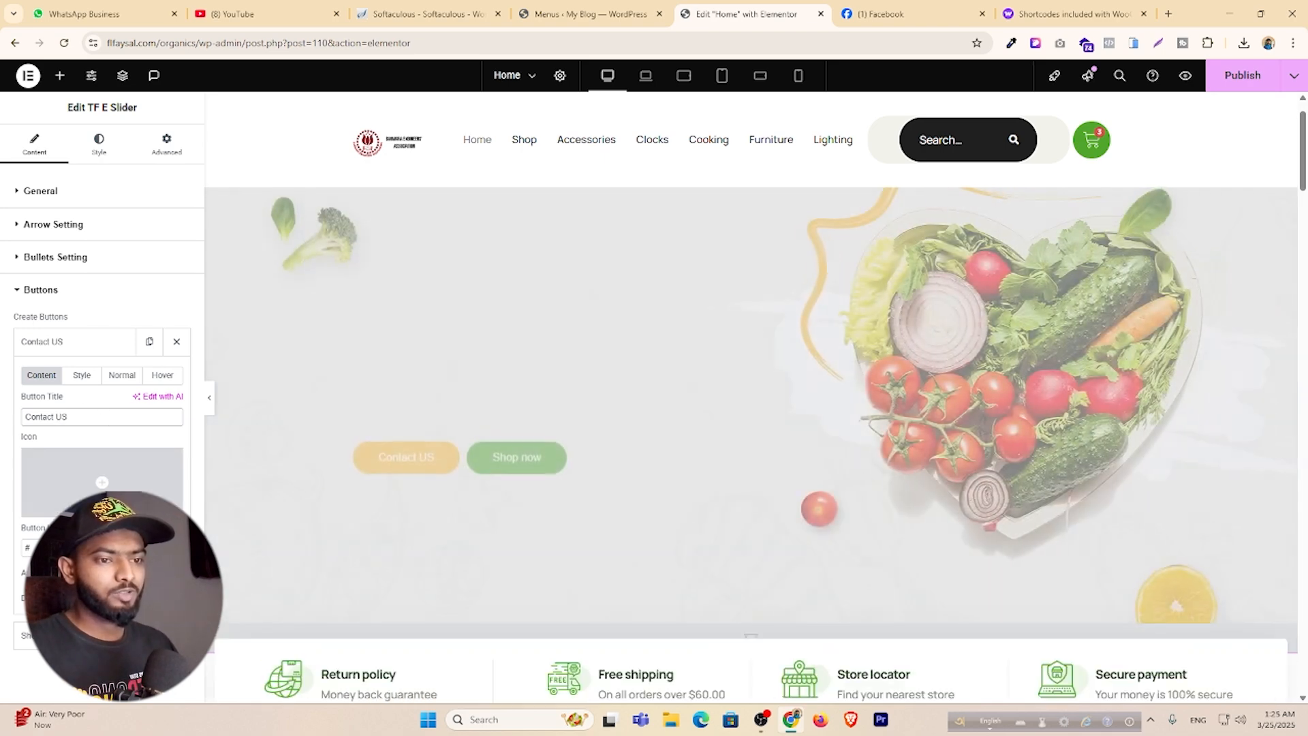
type("tel")
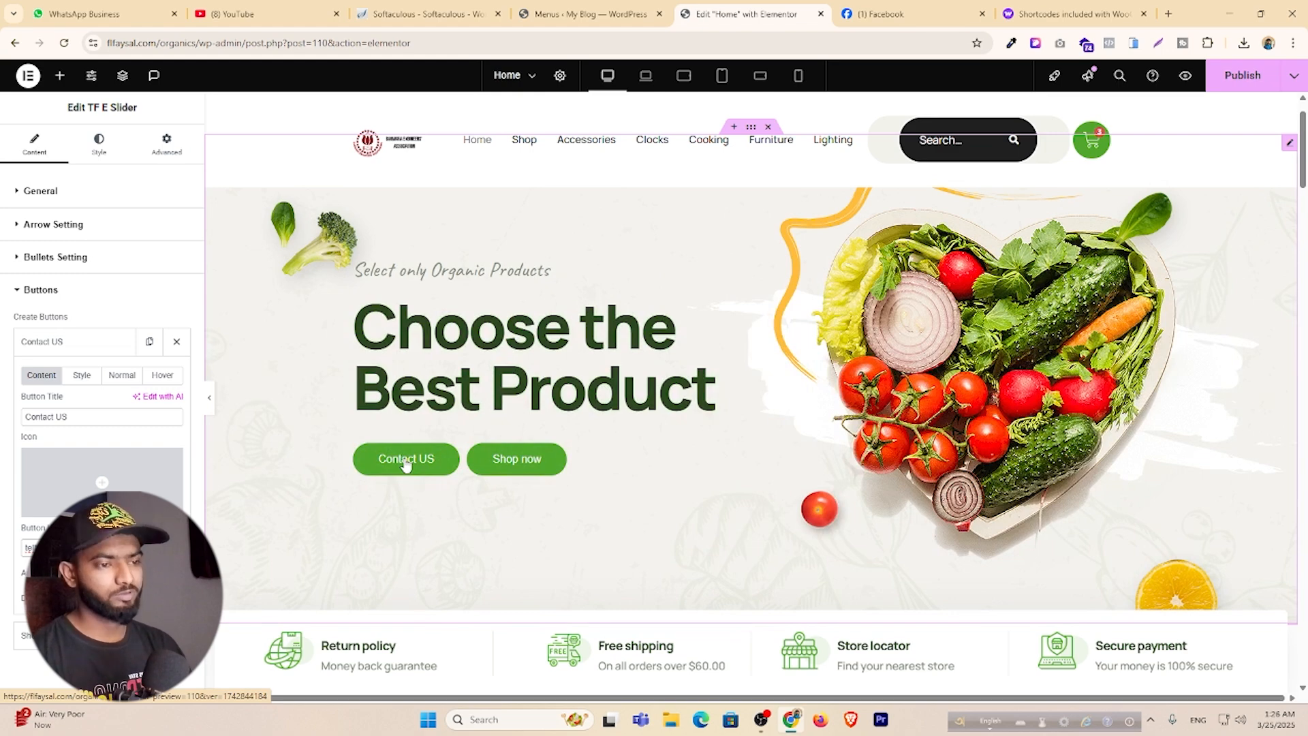
left_click(406, 464)
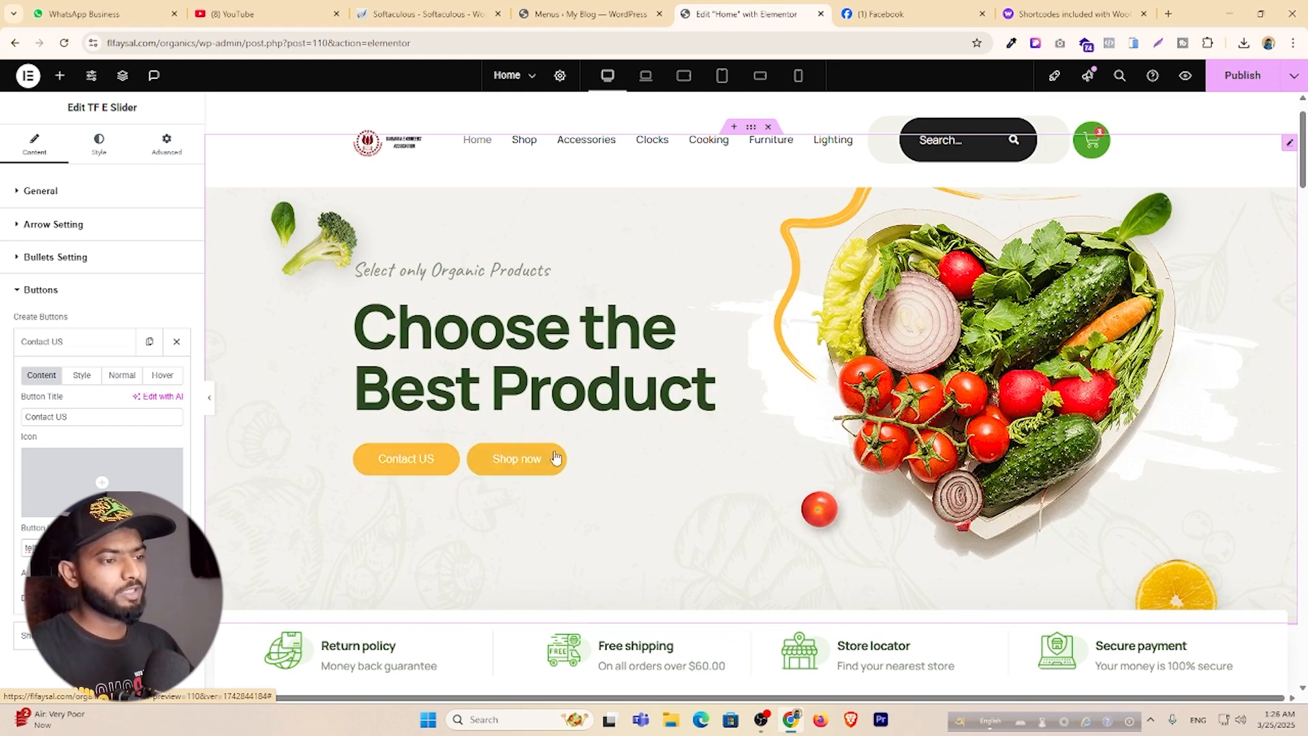
Copy the Shop page's link address and expand the Shop now button's settings.
right_click(523, 144)
left_click(579, 260)
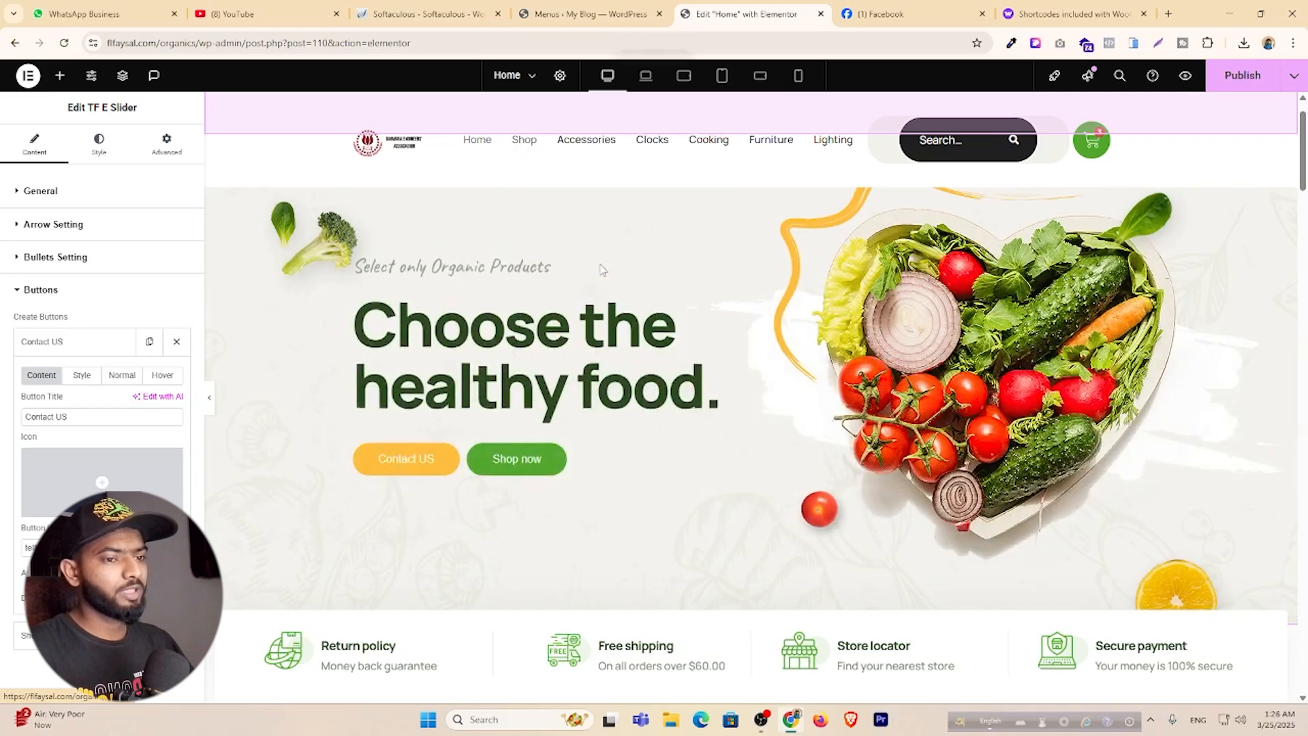
left_click(79, 347)
left_click(80, 378)
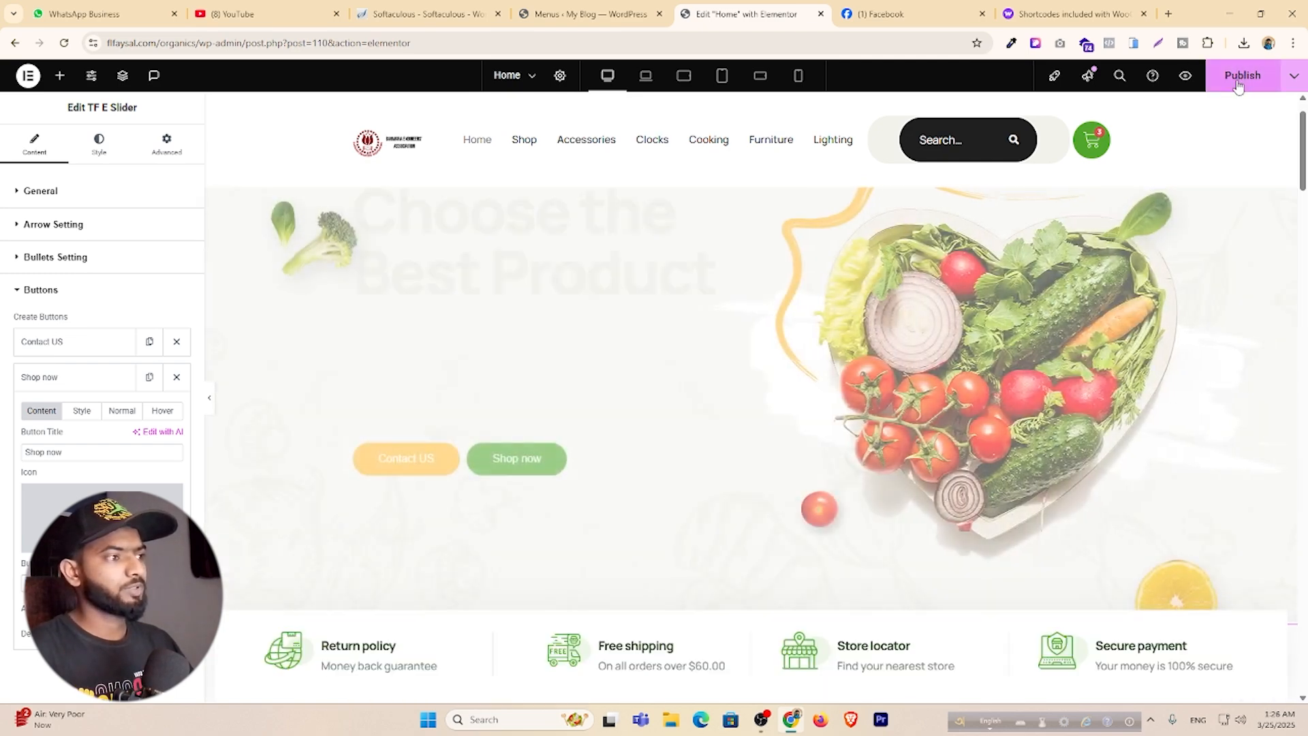
Inspect the Return policy and Free shipping boxes, then open the strawberry-basket image's settings.
scroll(288, 402, "down", 4)
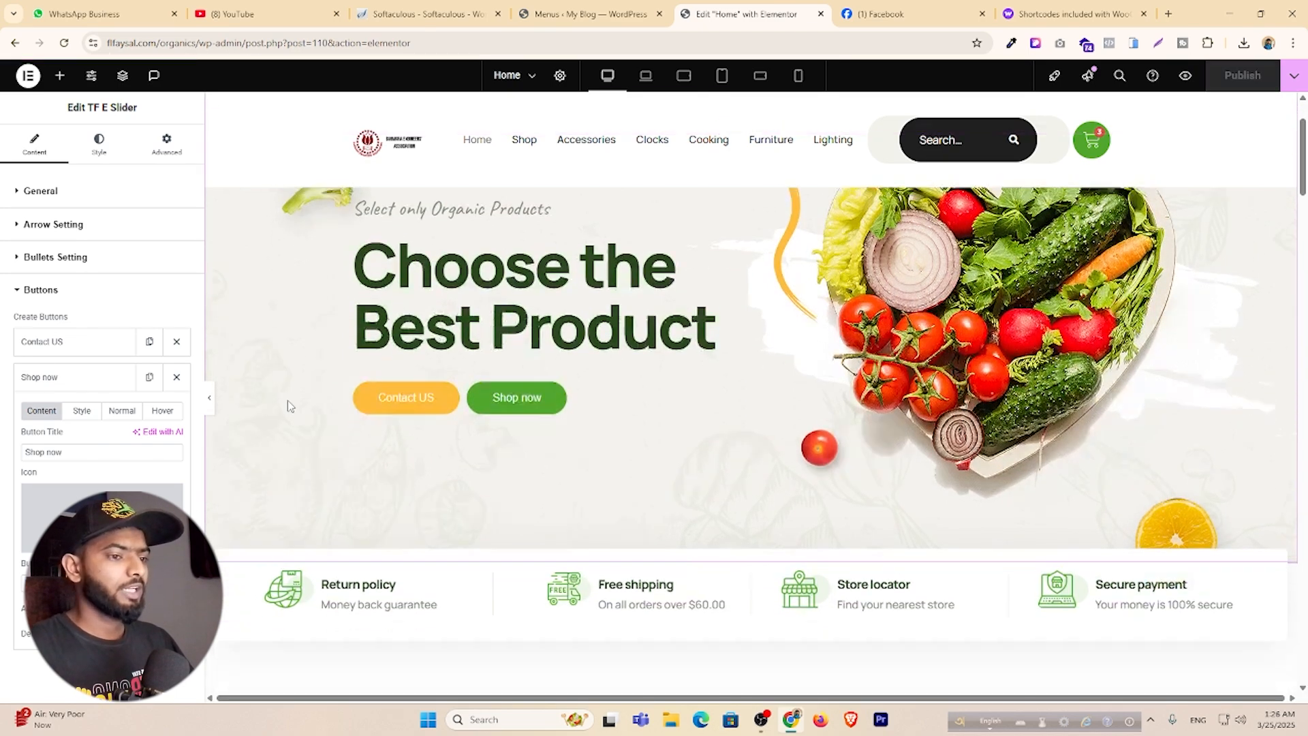
left_click(486, 369)
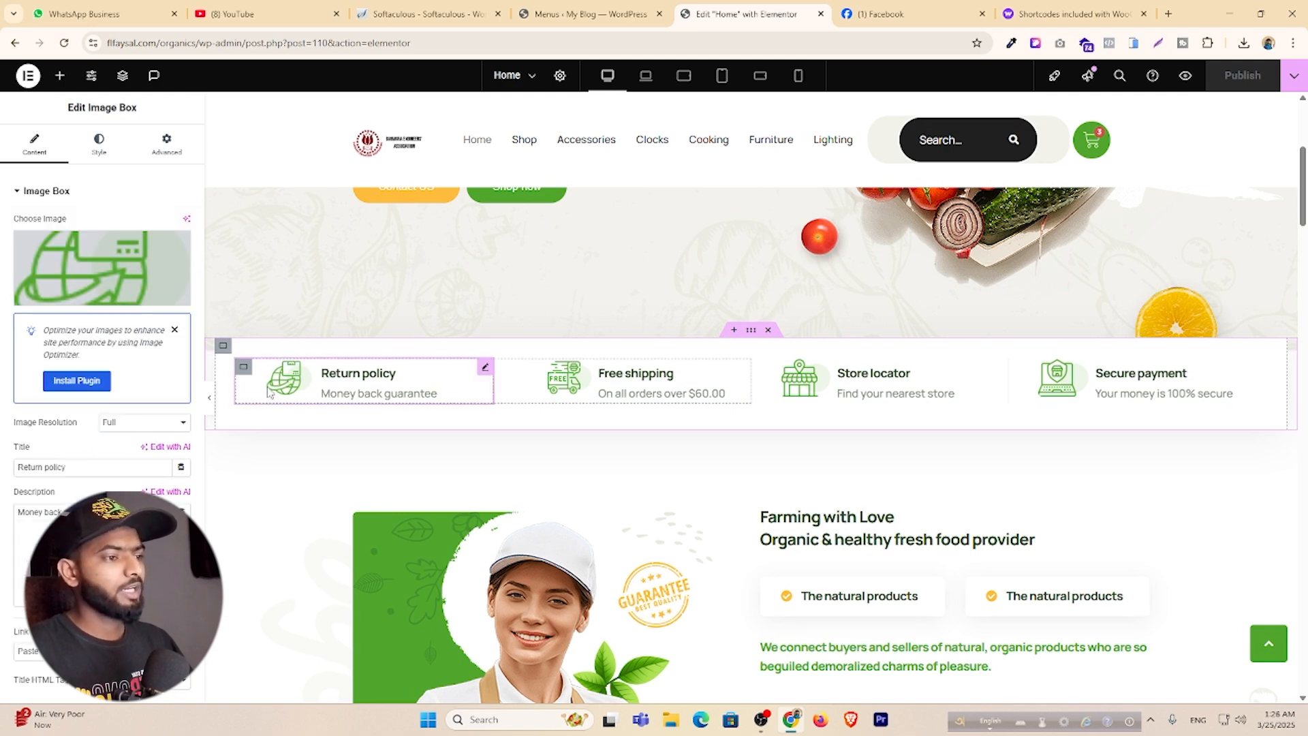
left_click(743, 367)
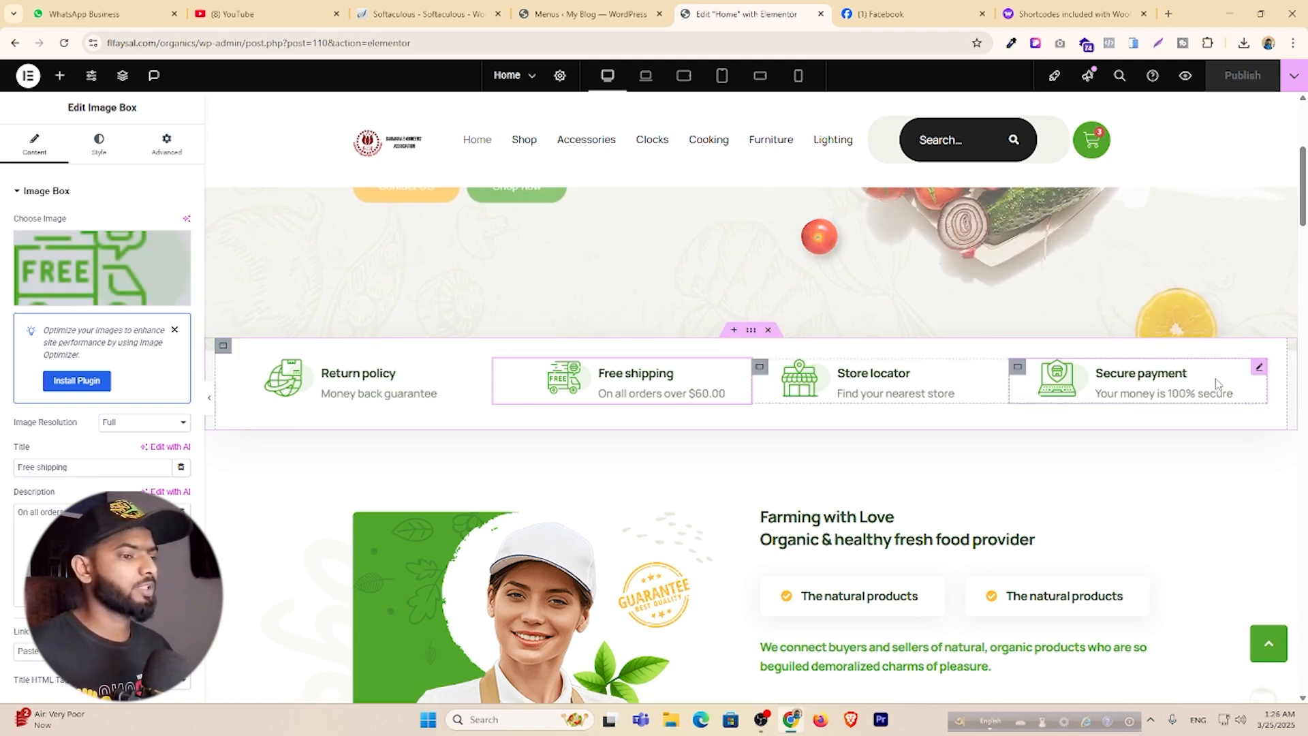
scroll(688, 375, "down", 3)
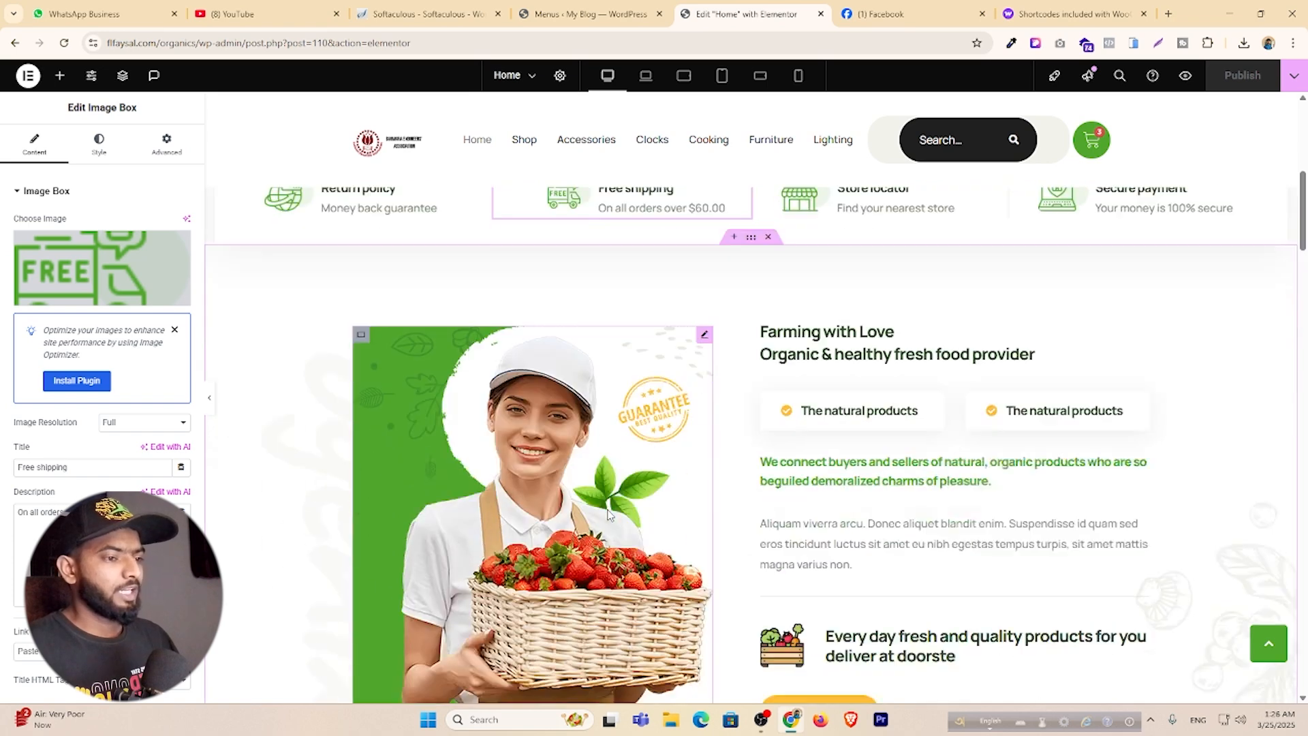
left_click(705, 325)
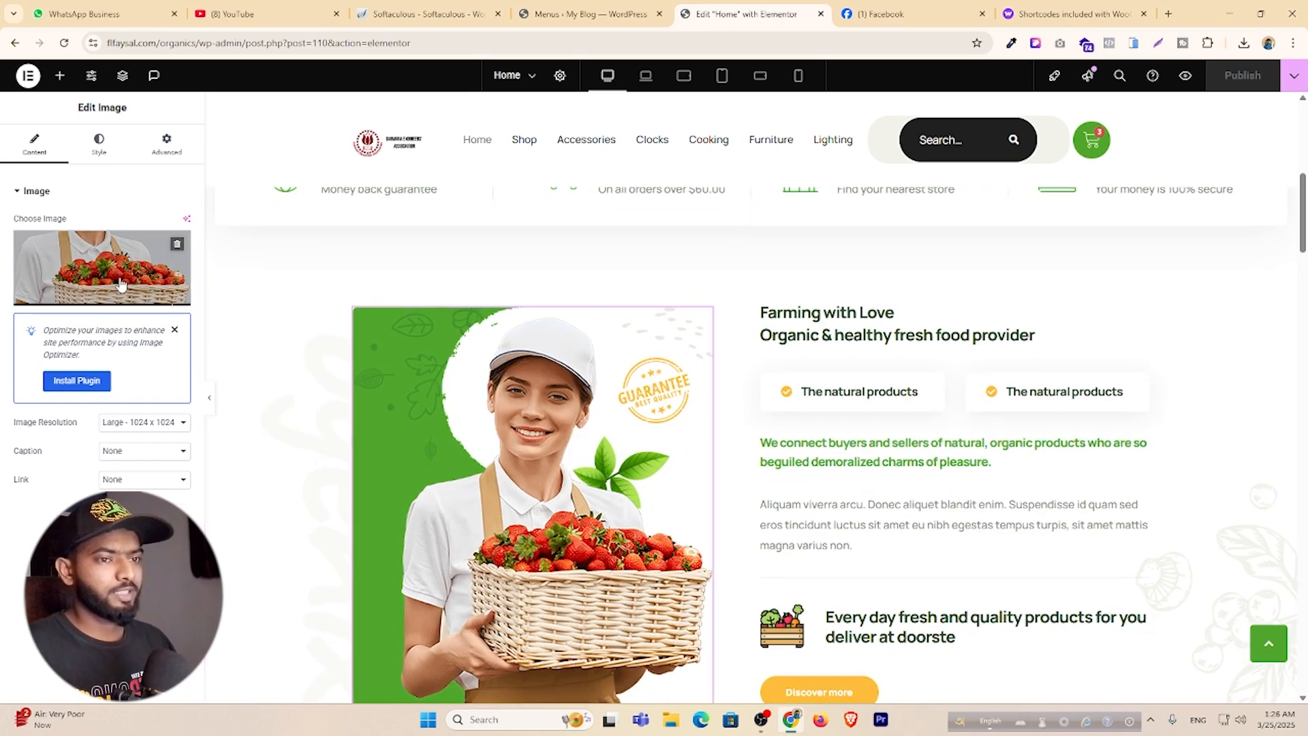
Check the Guarantee badge's absolute position offsets, then select the 52%-wide Farming with Love column.
left_click(682, 368)
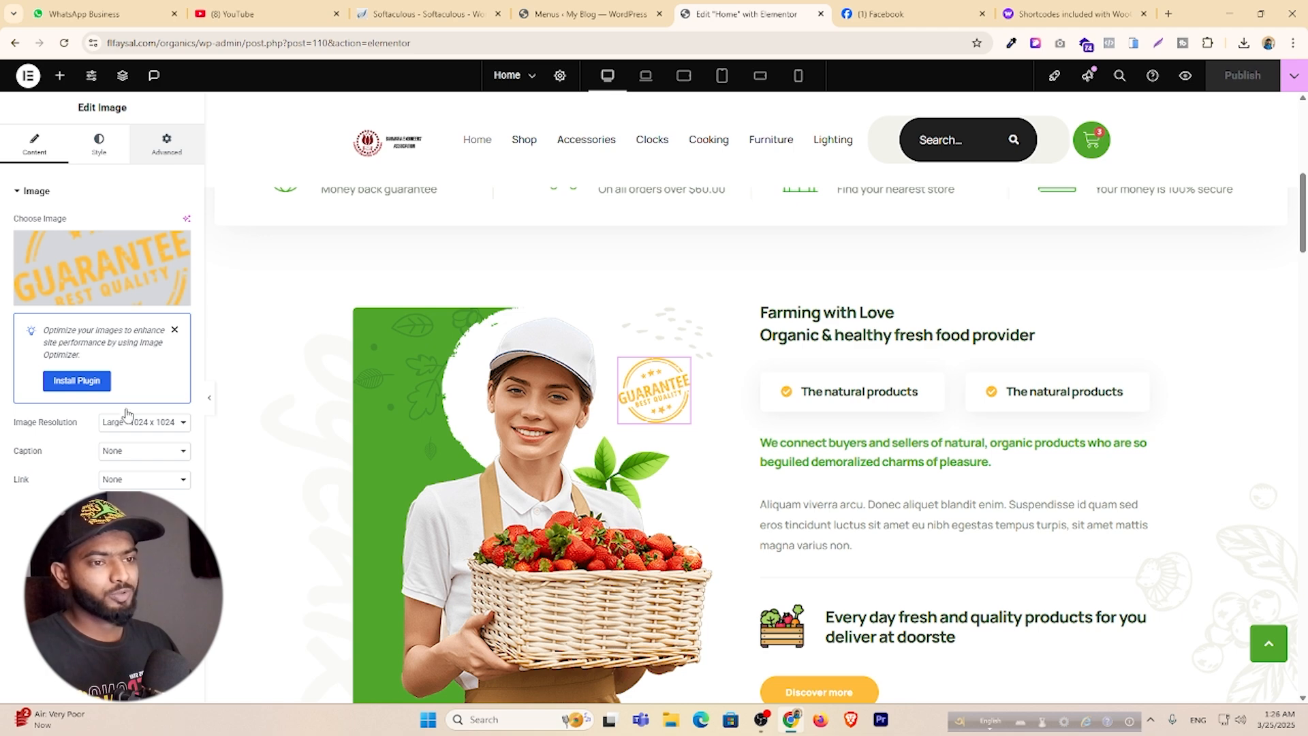
scroll(119, 409, "down", 7)
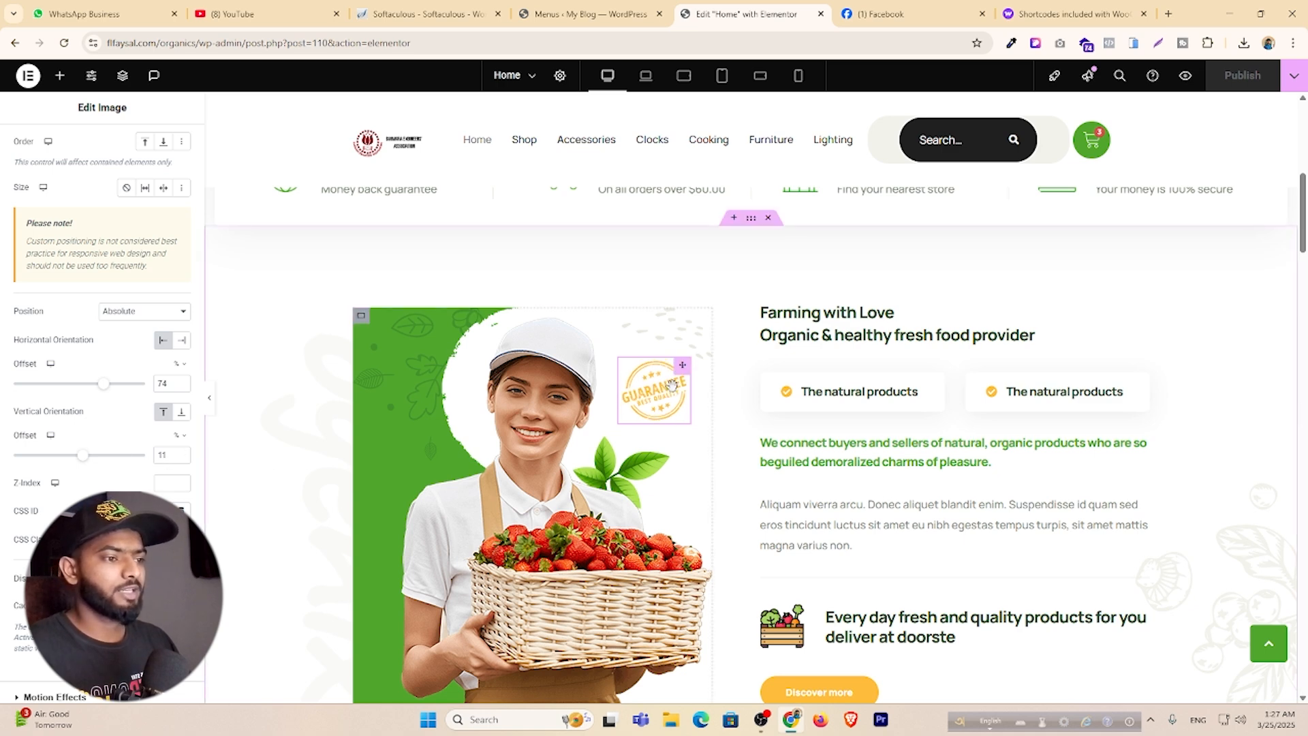
scroll(87, 443, "down", 5)
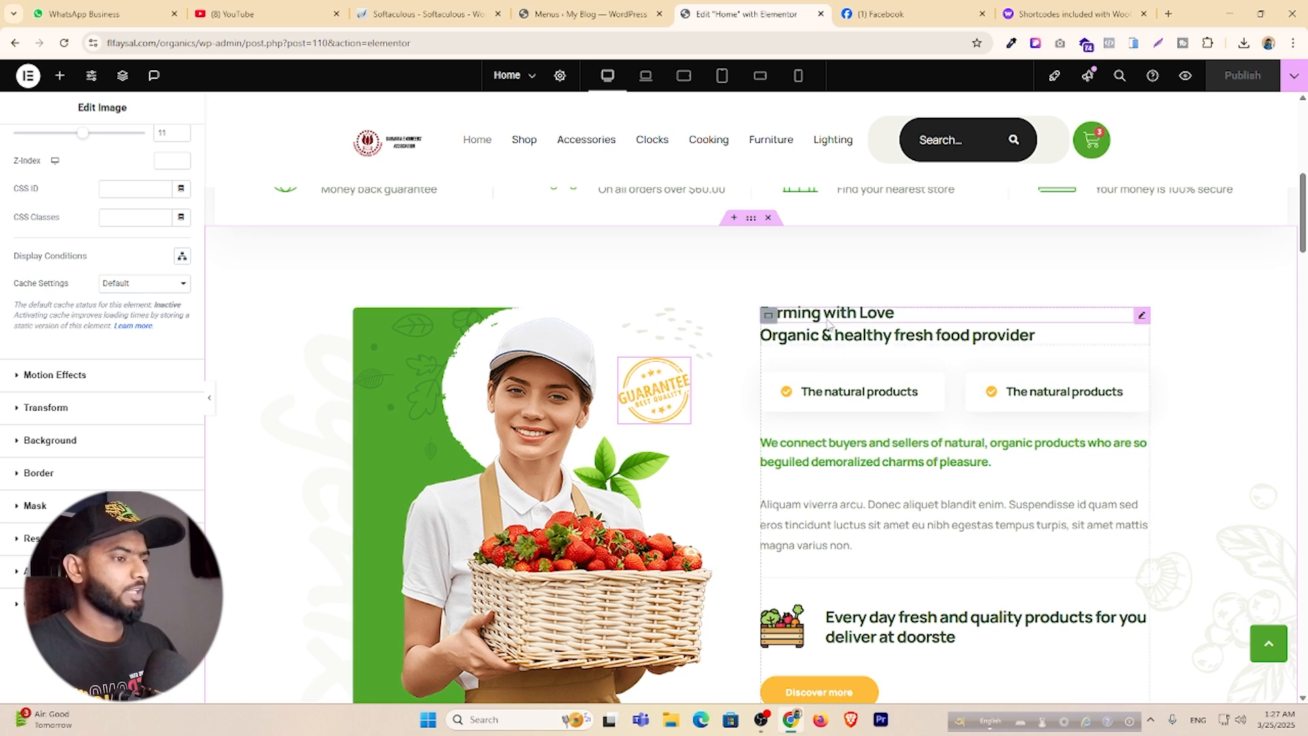
left_click(910, 330)
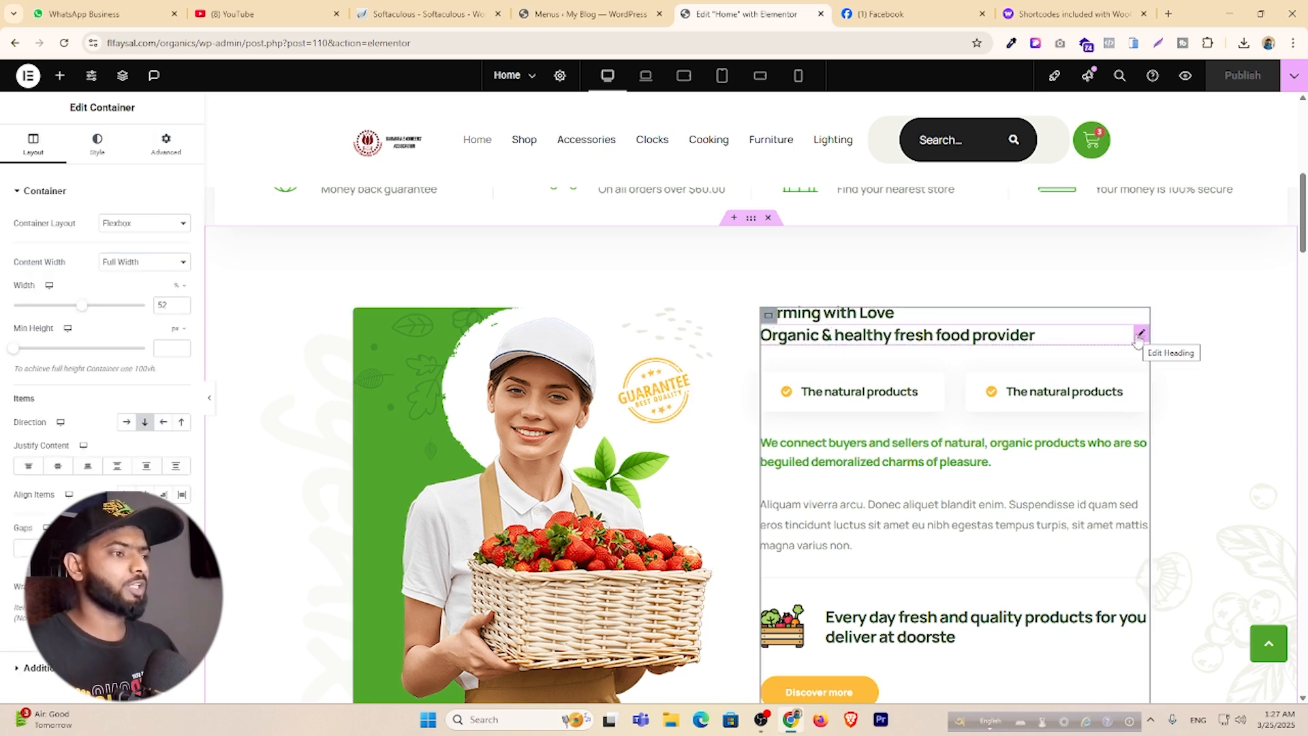
scroll(750, 395, "up", 4)
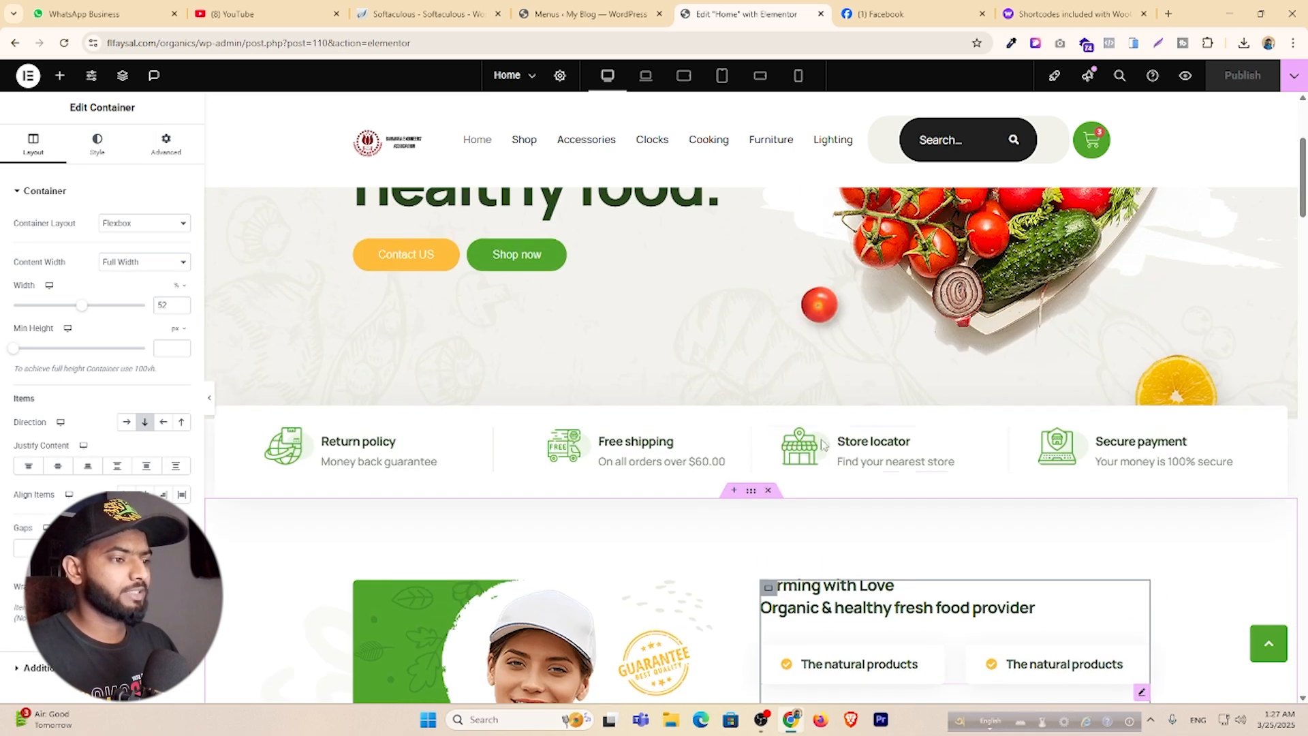
Insert a single-column Flexbox container between the features row and the Farming with Love section.
left_click(735, 492)
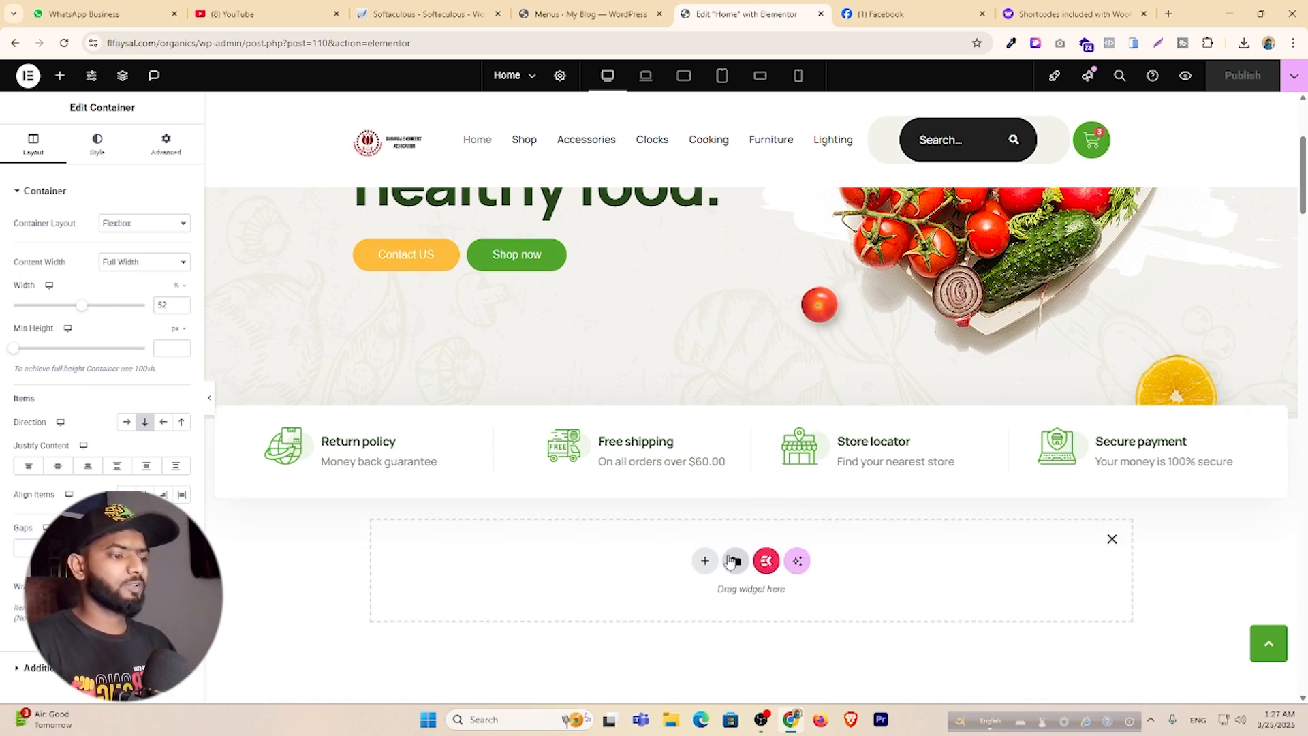
scroll(674, 436, "down", 3)
left_click(701, 354)
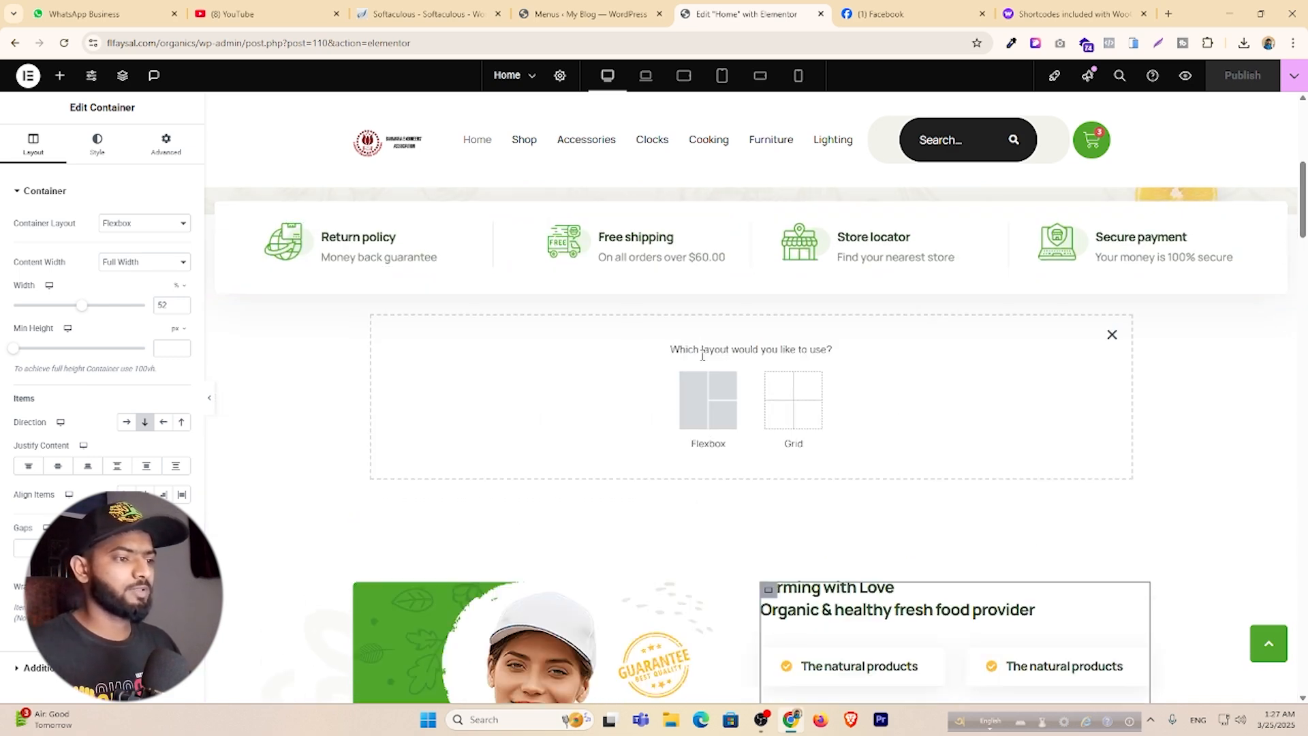
left_click(692, 417)
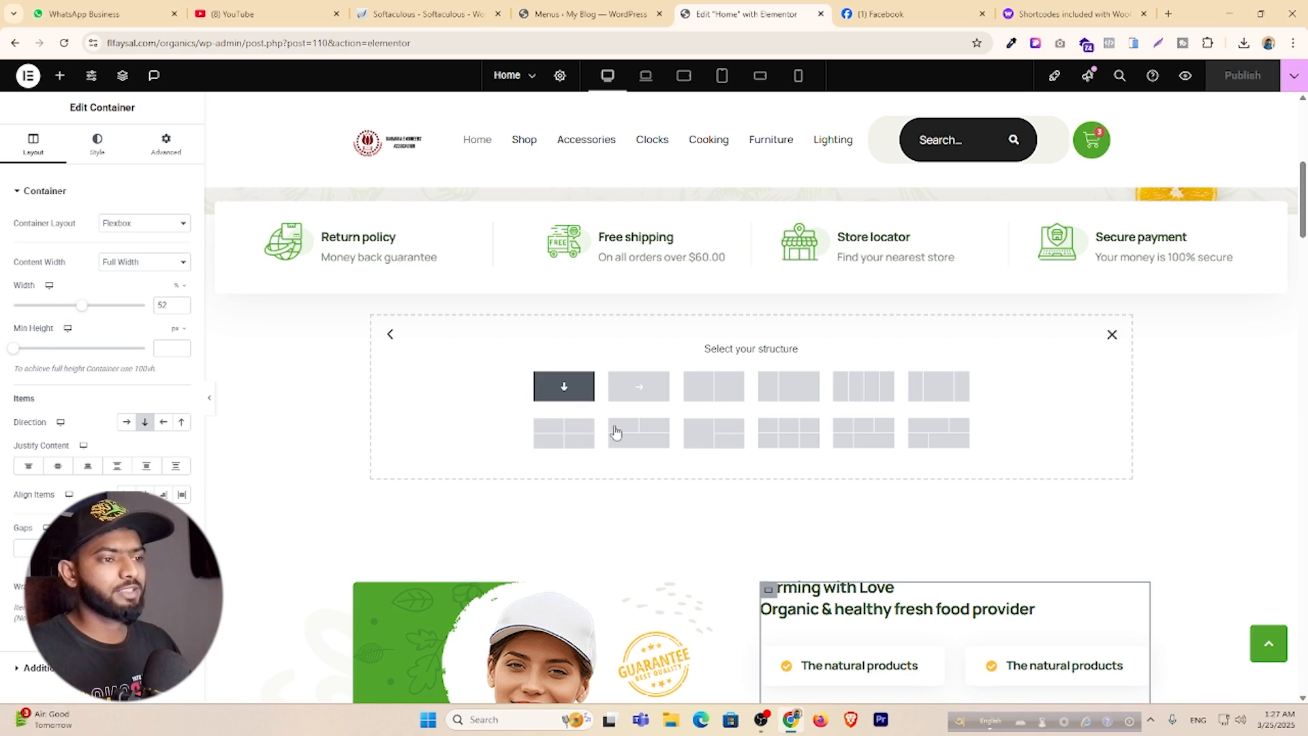
left_click(576, 390)
left_click(752, 330)
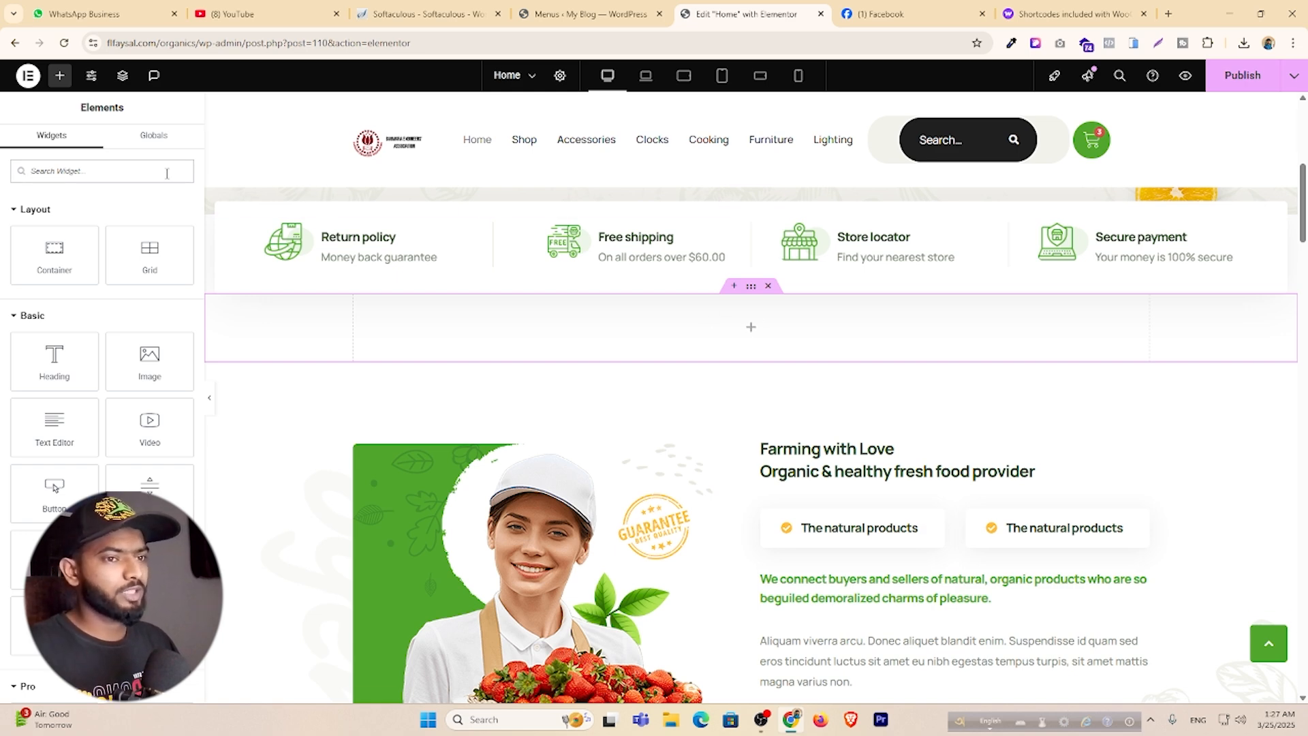
Search widgets for 'pro' and place a TF Woo Product Grid in the new container.
left_click(96, 170)
type("pro")
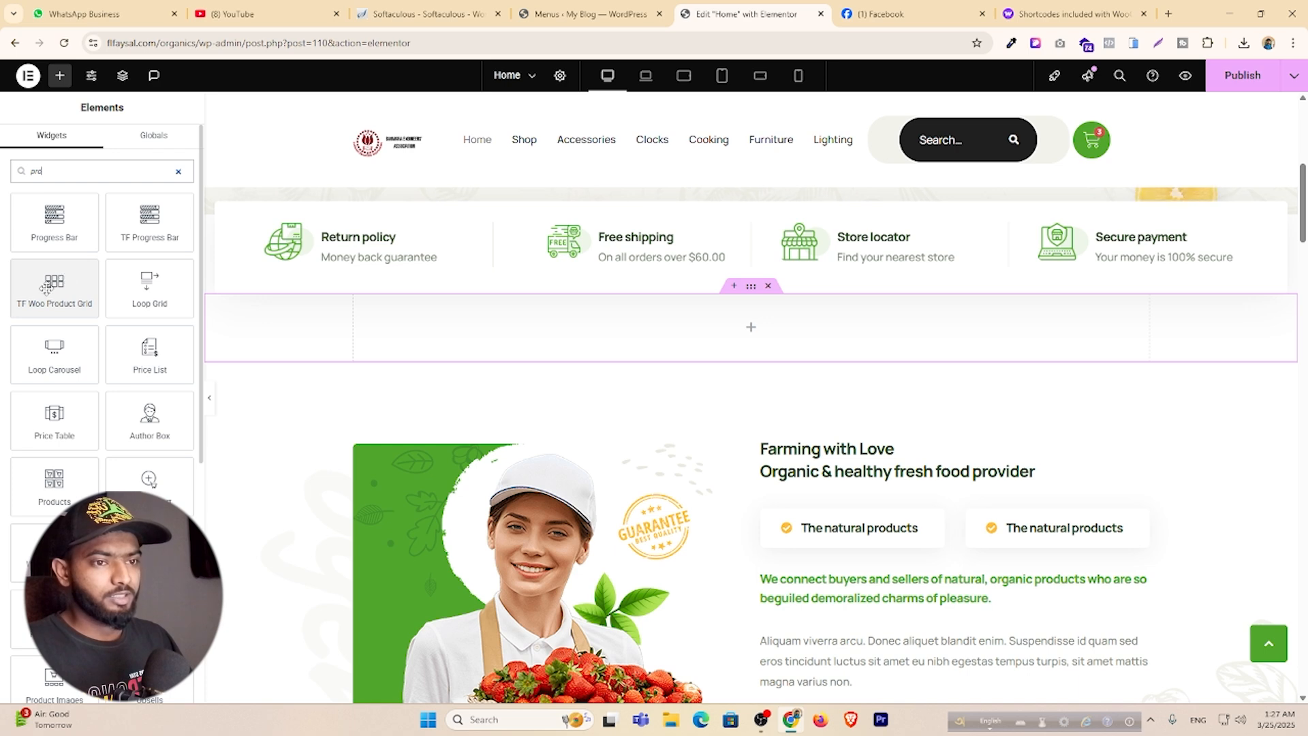
left_click_drag(45, 286, 722, 337)
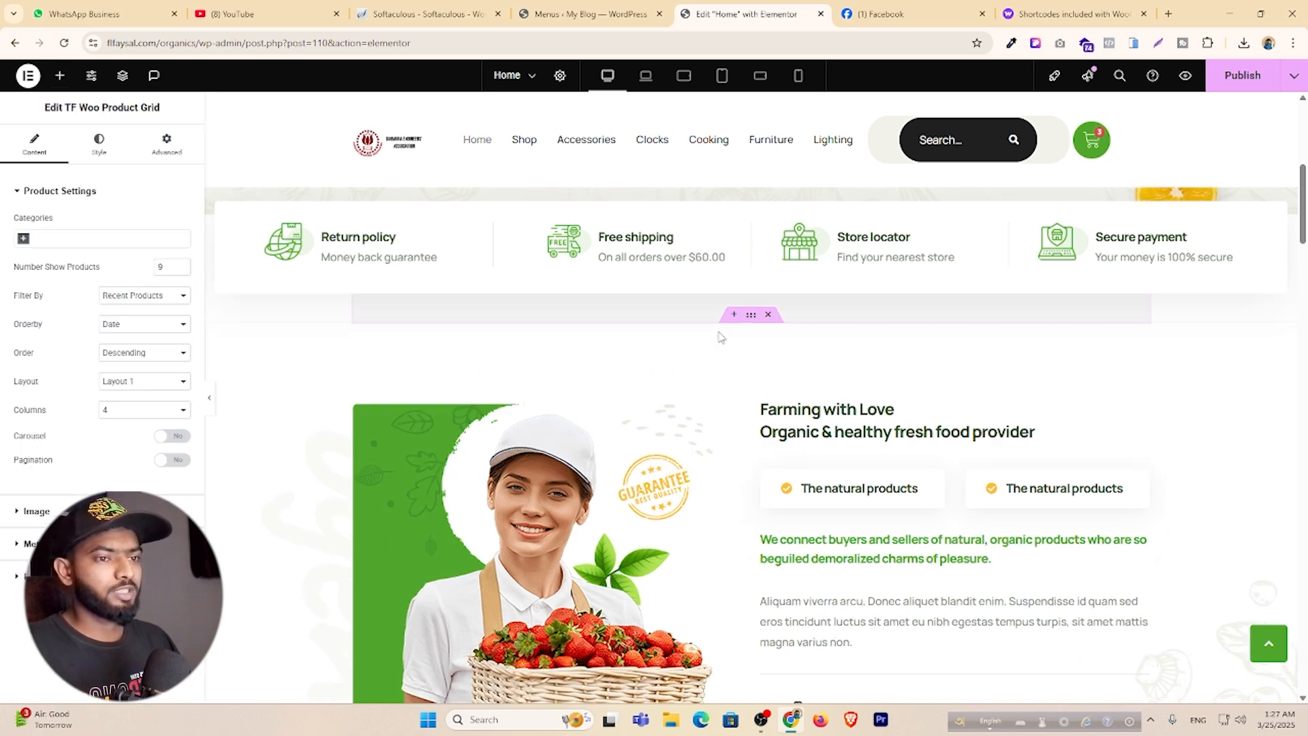
scroll(718, 441, "down", 3)
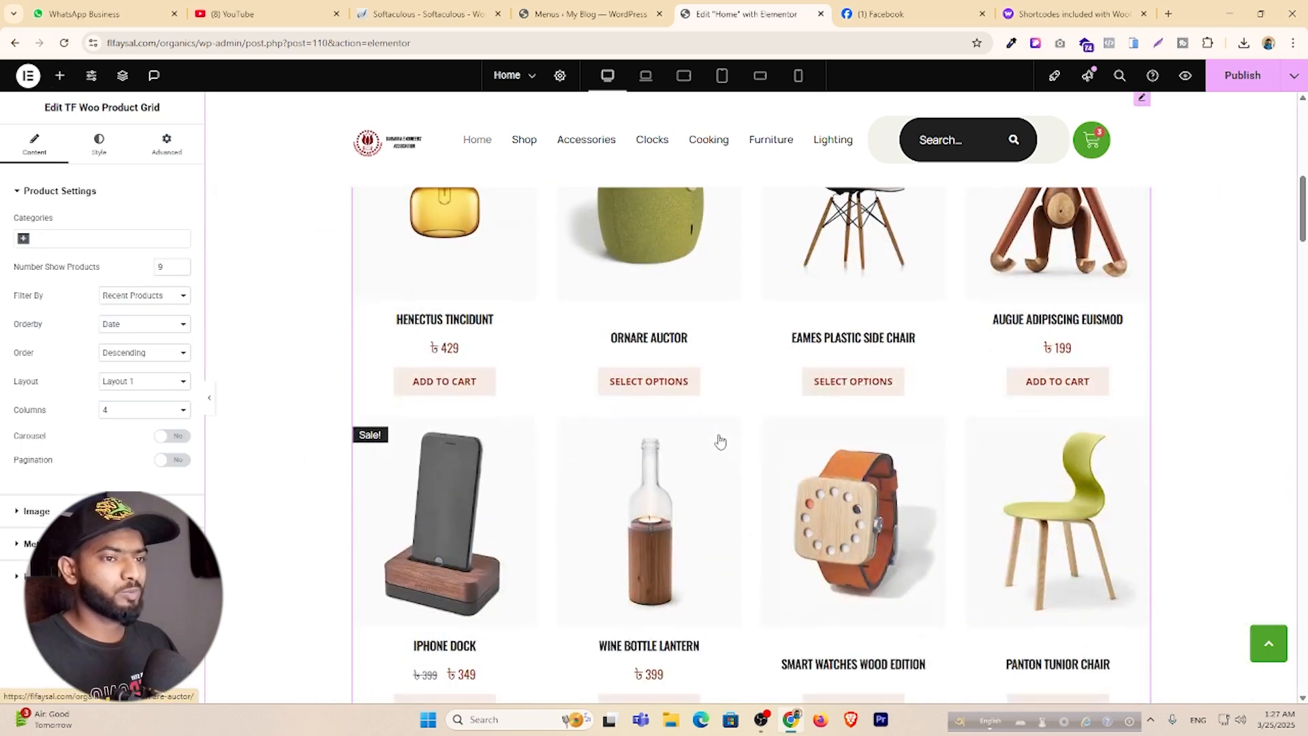
scroll(821, 395, "down", 4)
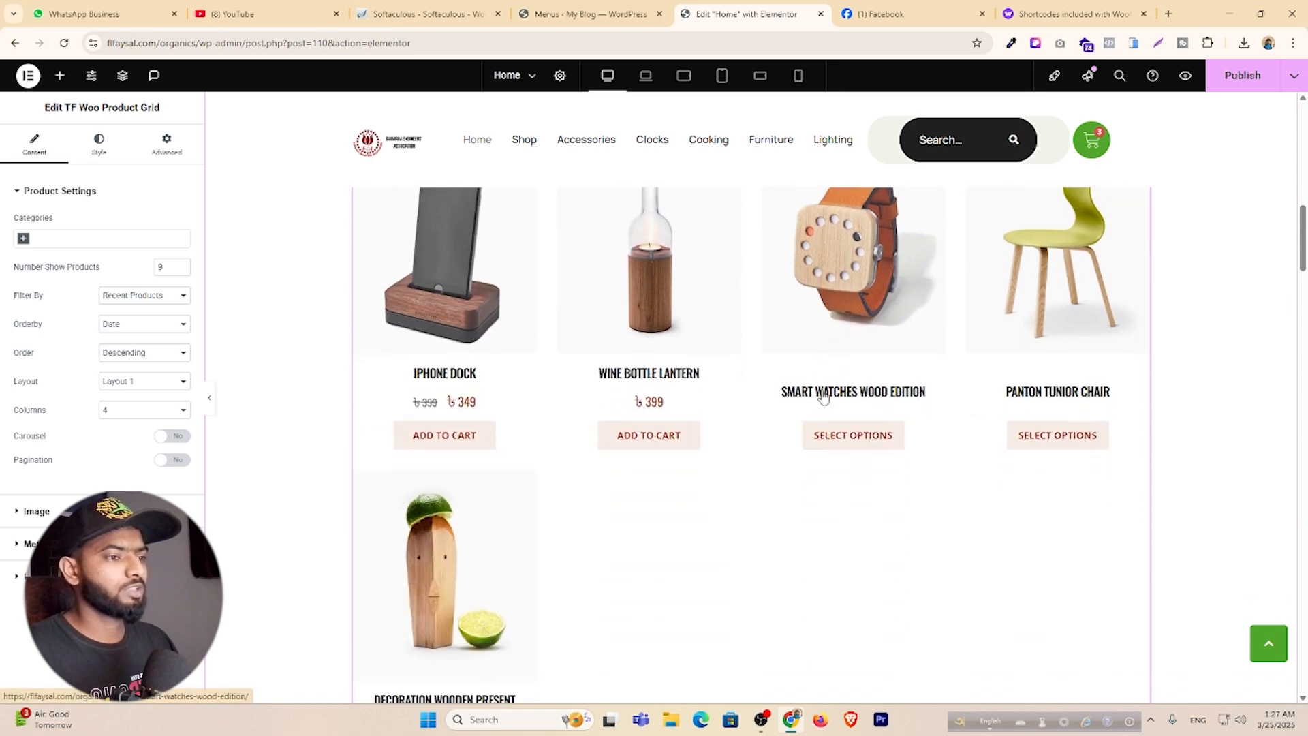
scroll(821, 395, "up", 4)
scroll(821, 395, "up", 1)
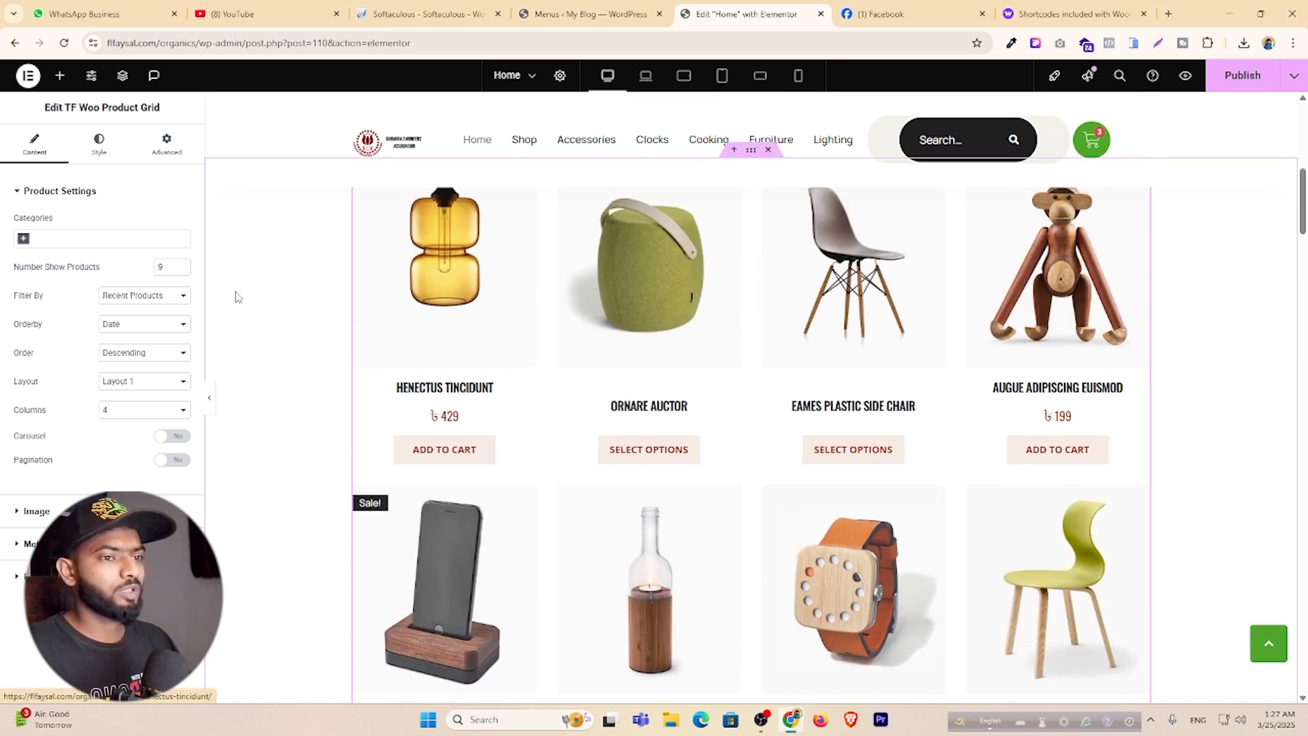
Show 8 products, review the Image and Meta options, and turn the Filter Bar on.
left_click(182, 271)
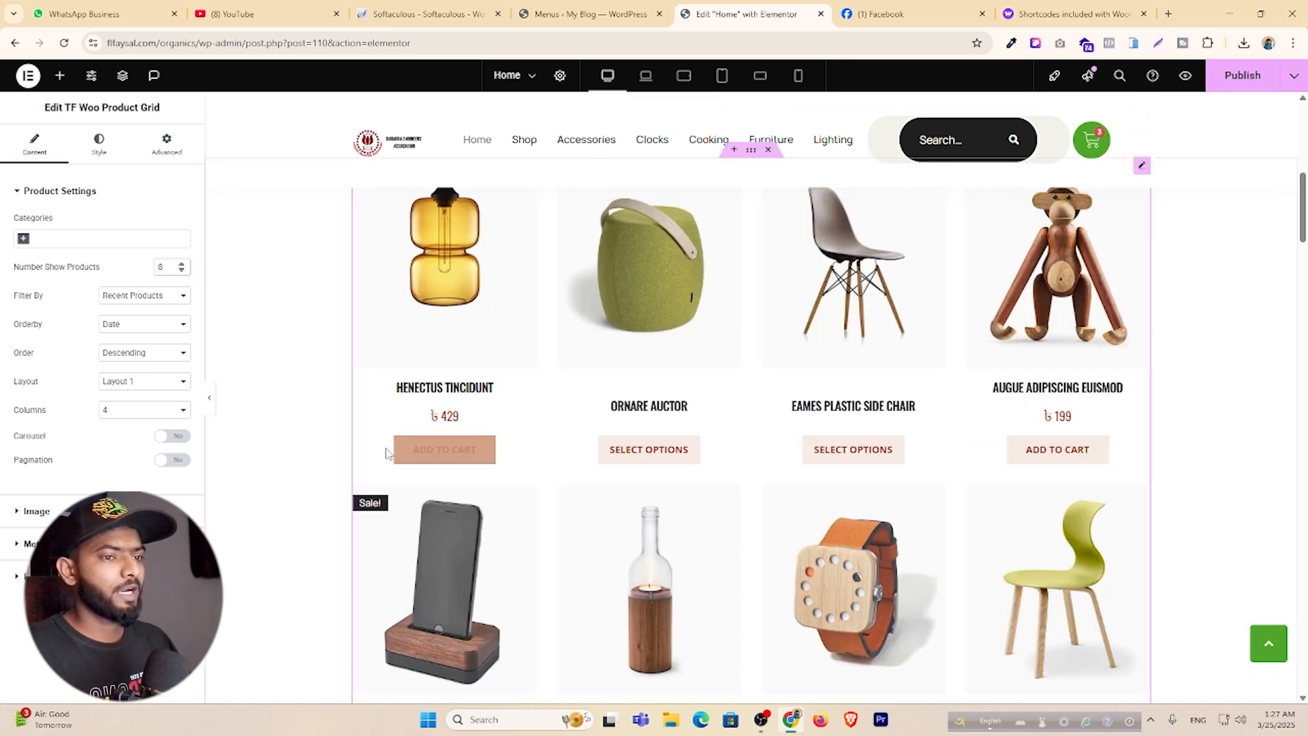
left_click(37, 511)
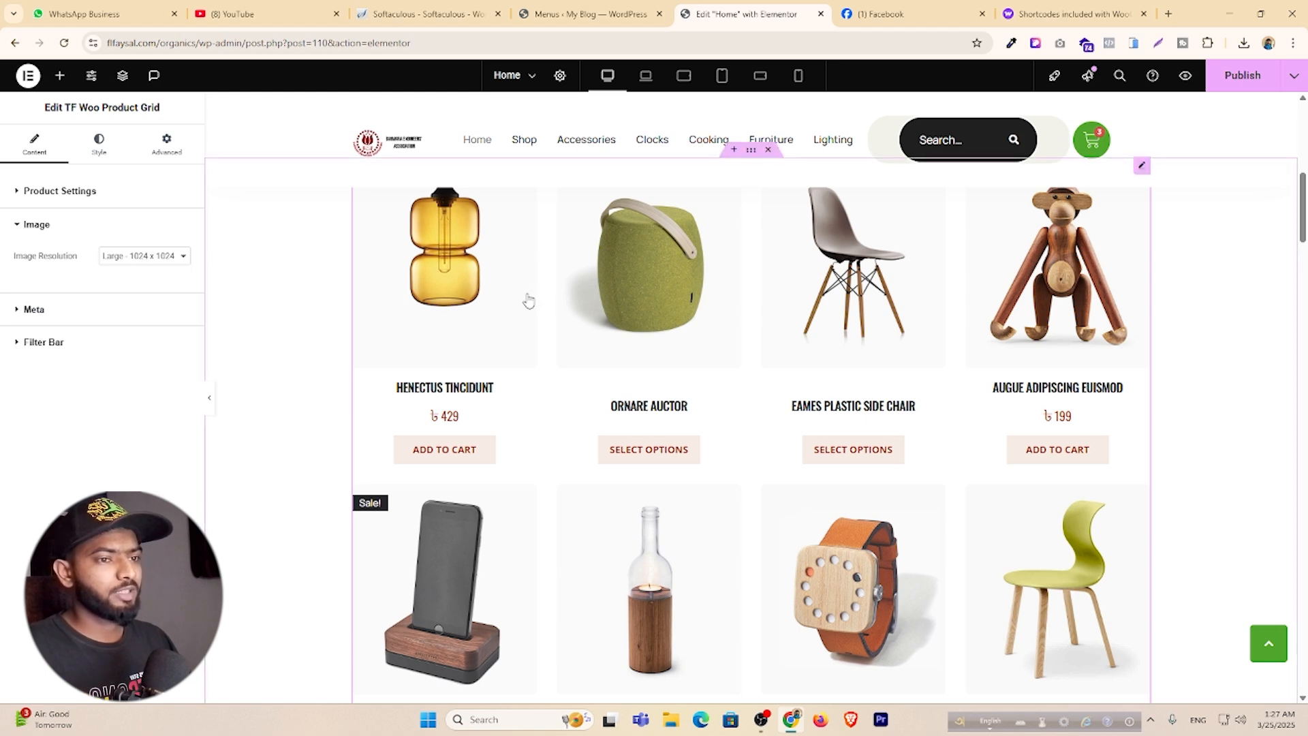
left_click(35, 314)
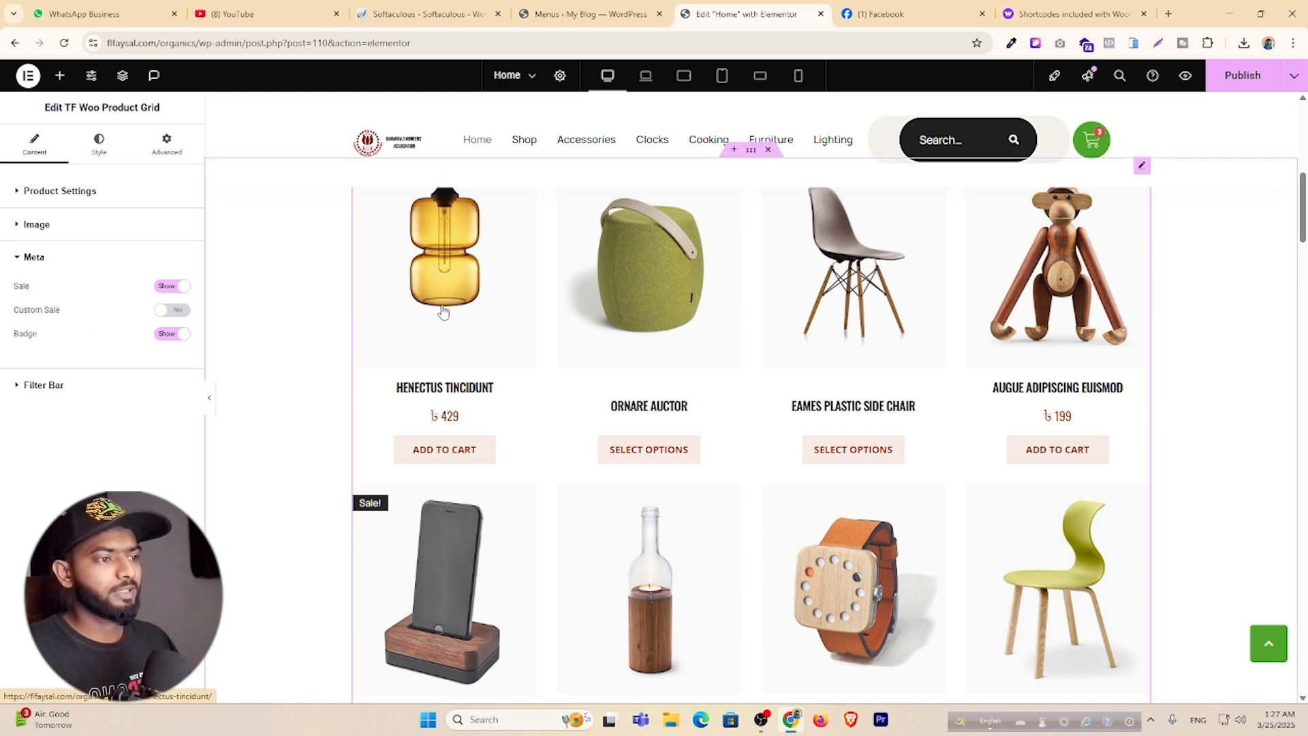
scroll(446, 313, "down", 1)
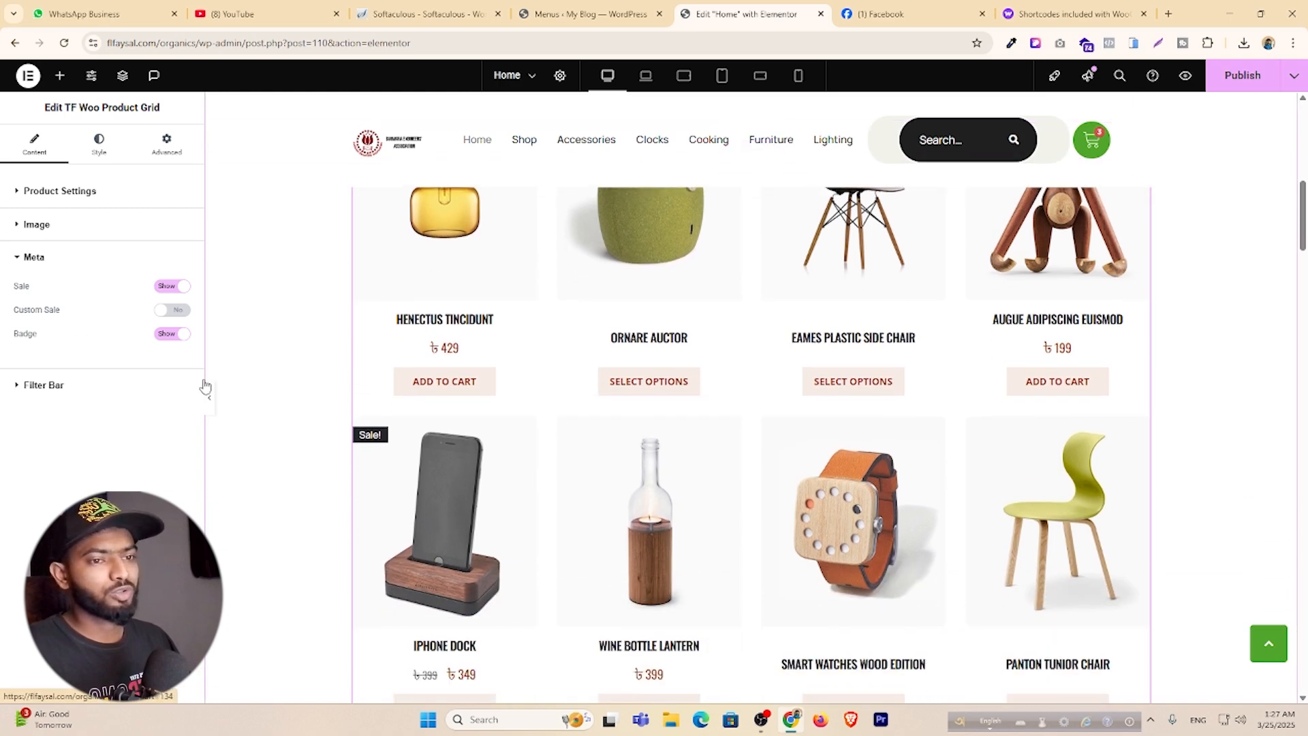
left_click(45, 385)
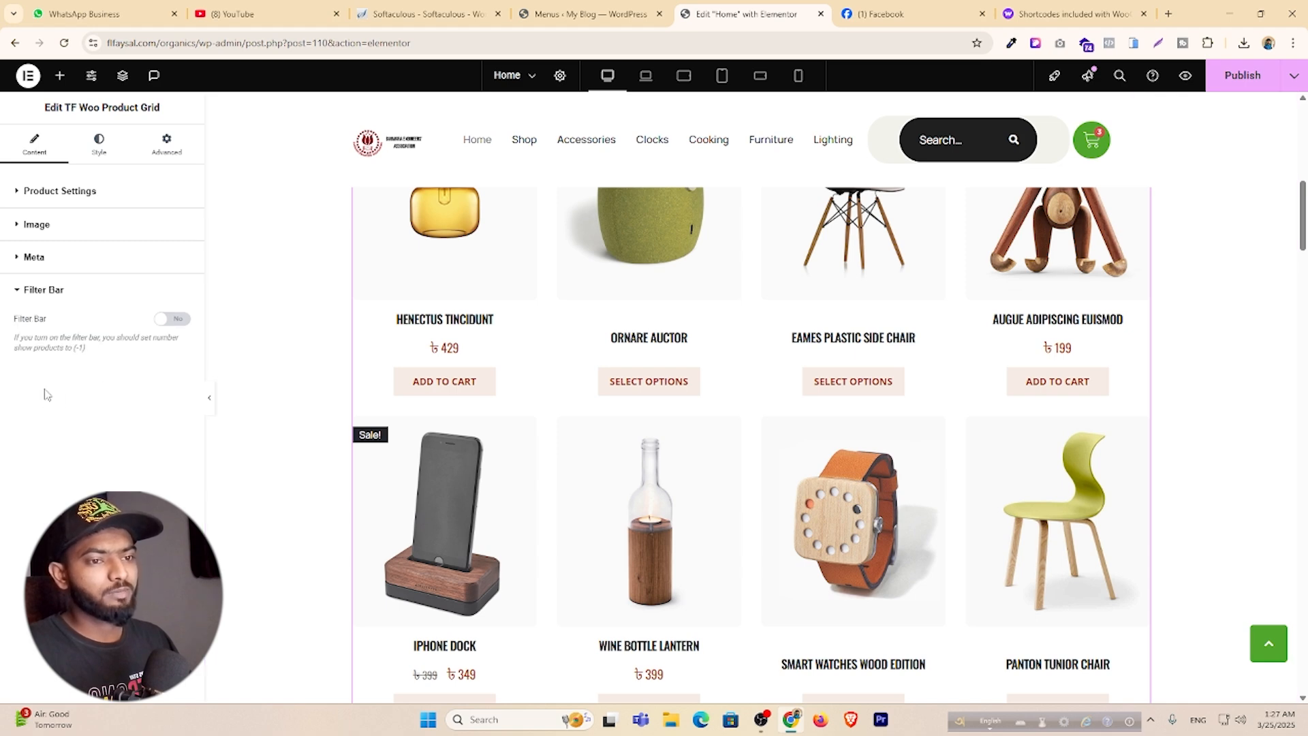
left_click(174, 320)
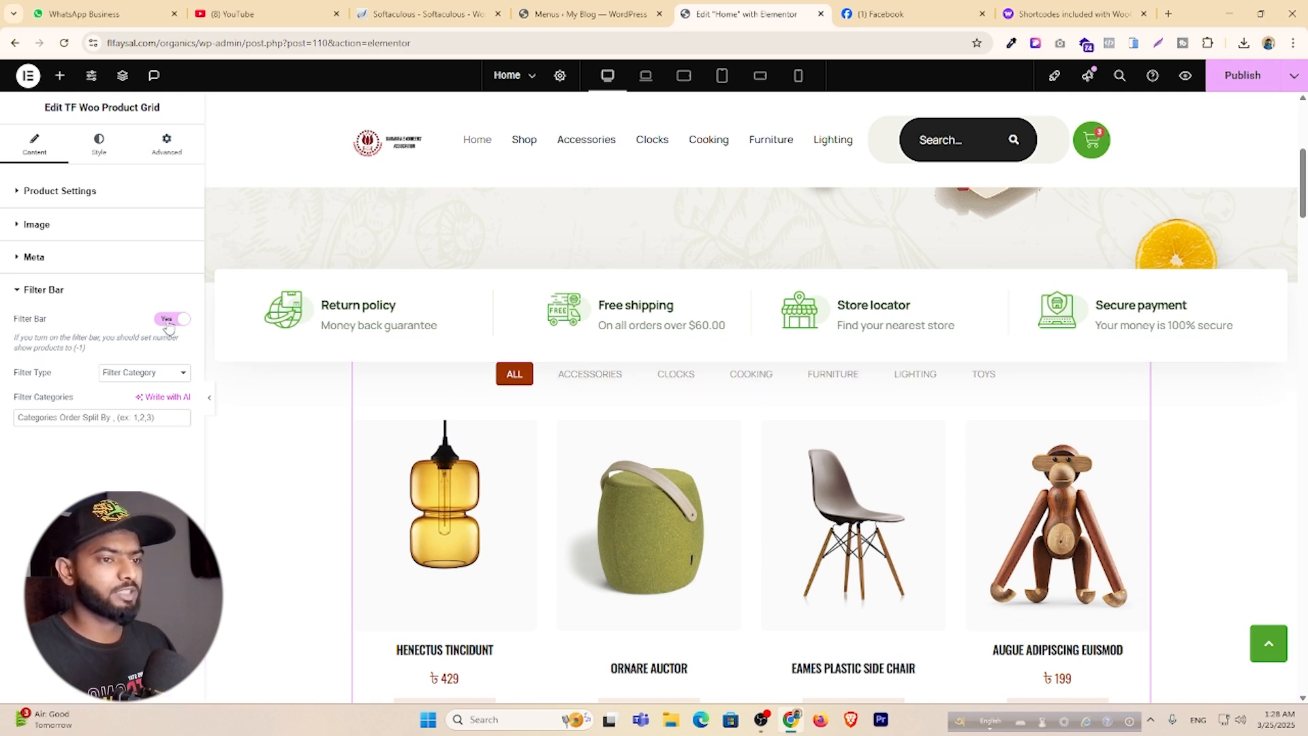
Set the product grid's image Hover Animation to Shrink in the Style tab.
left_click(98, 148)
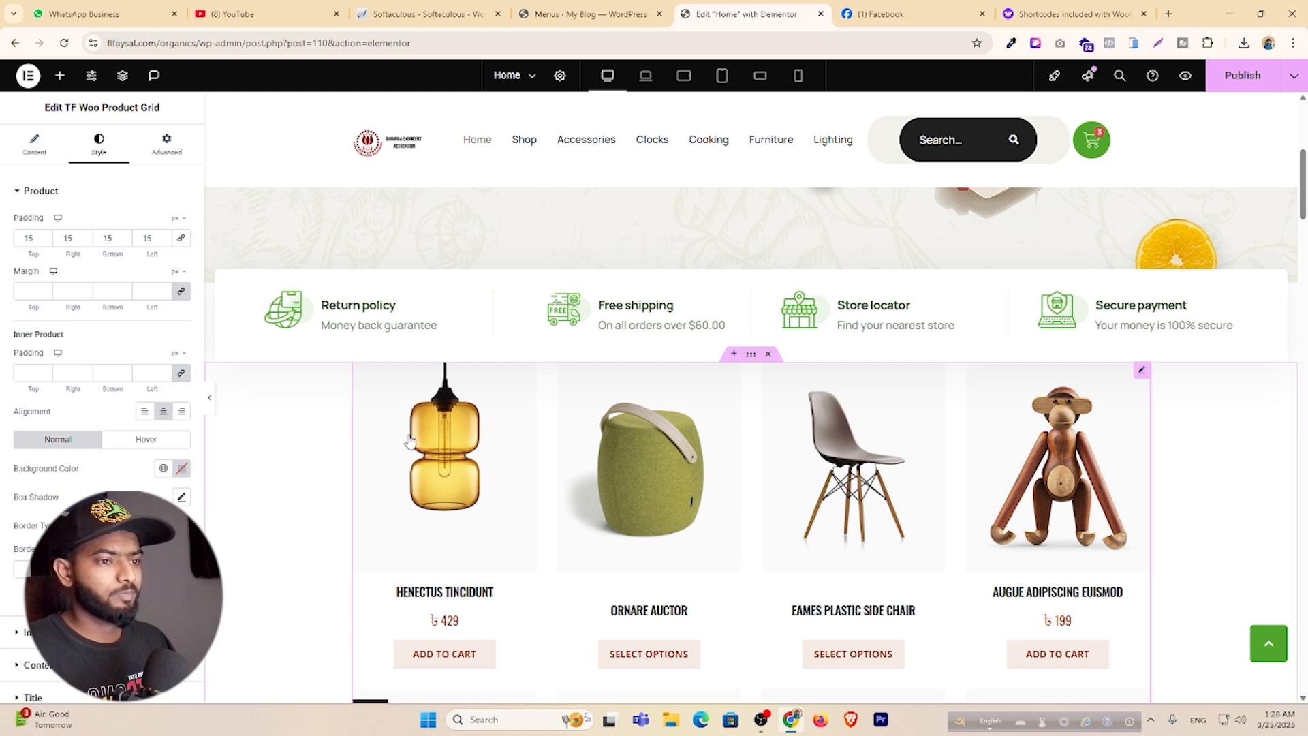
scroll(409, 441, "down", 2)
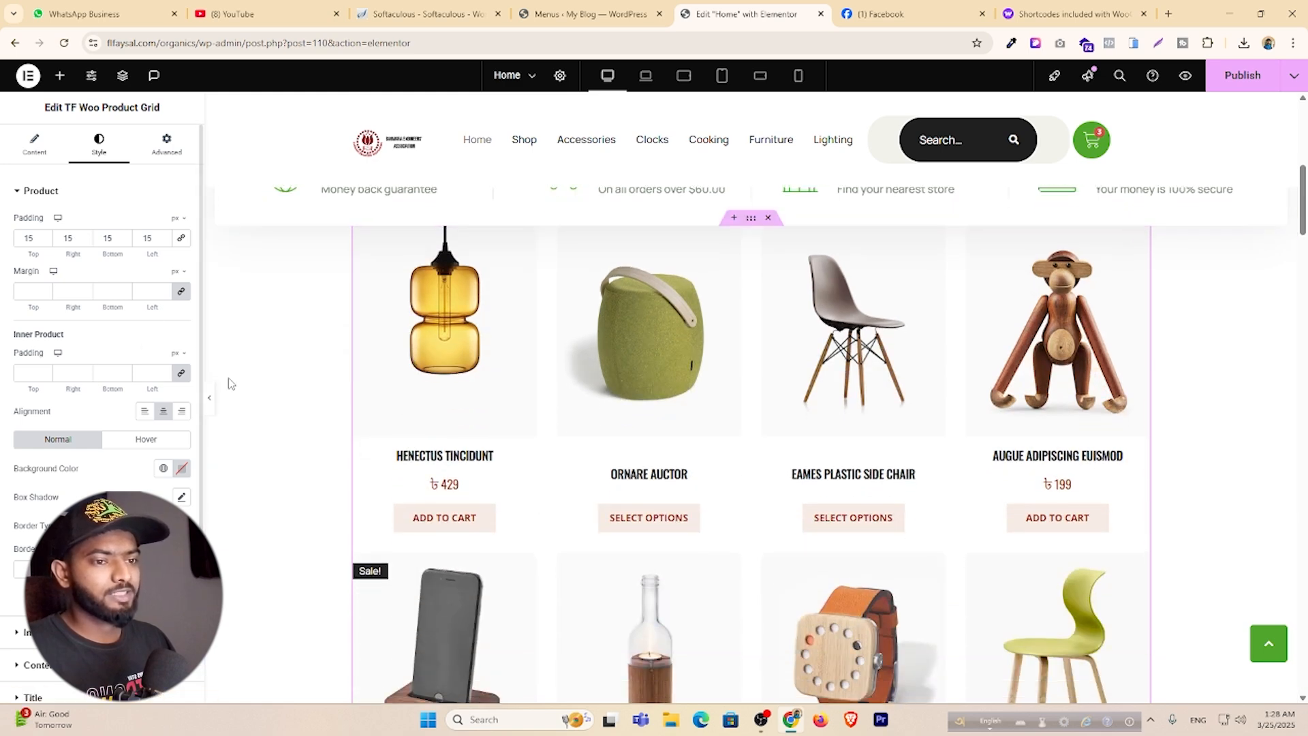
scroll(232, 388, "down", 2)
scroll(202, 401, "down", 2)
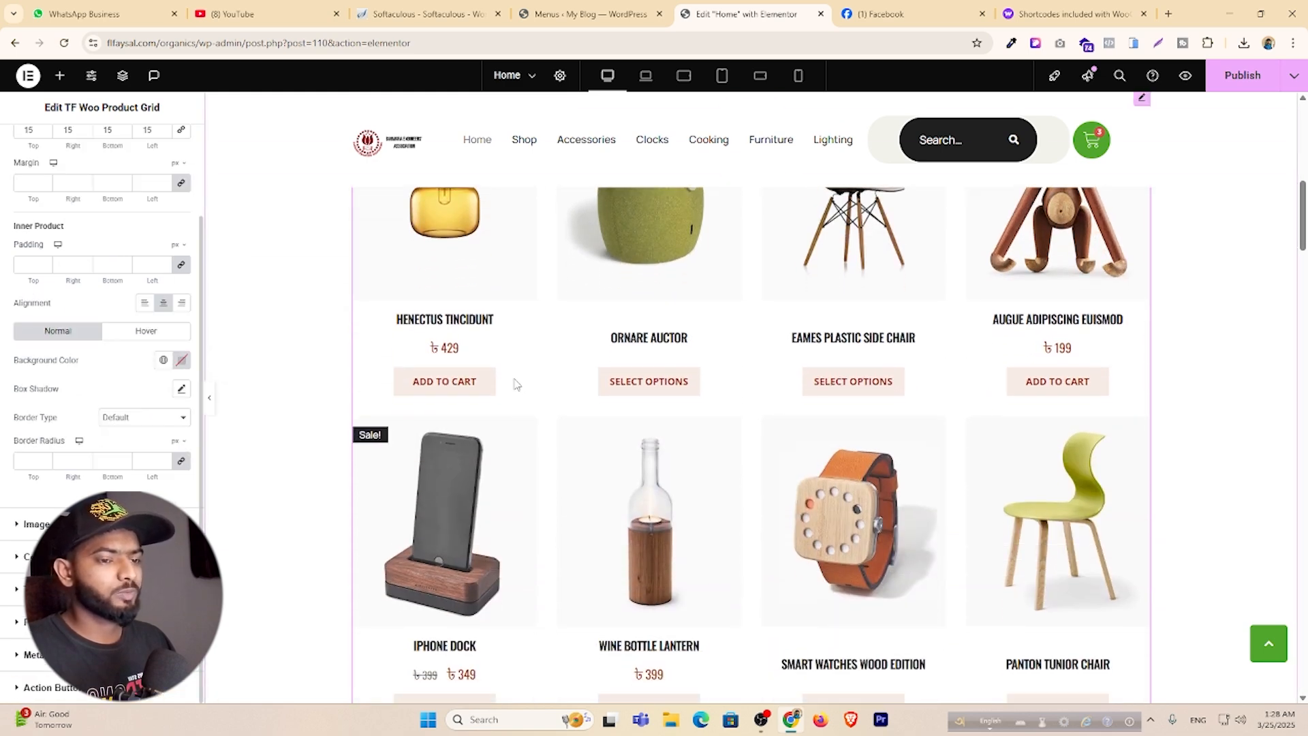
left_click(38, 524)
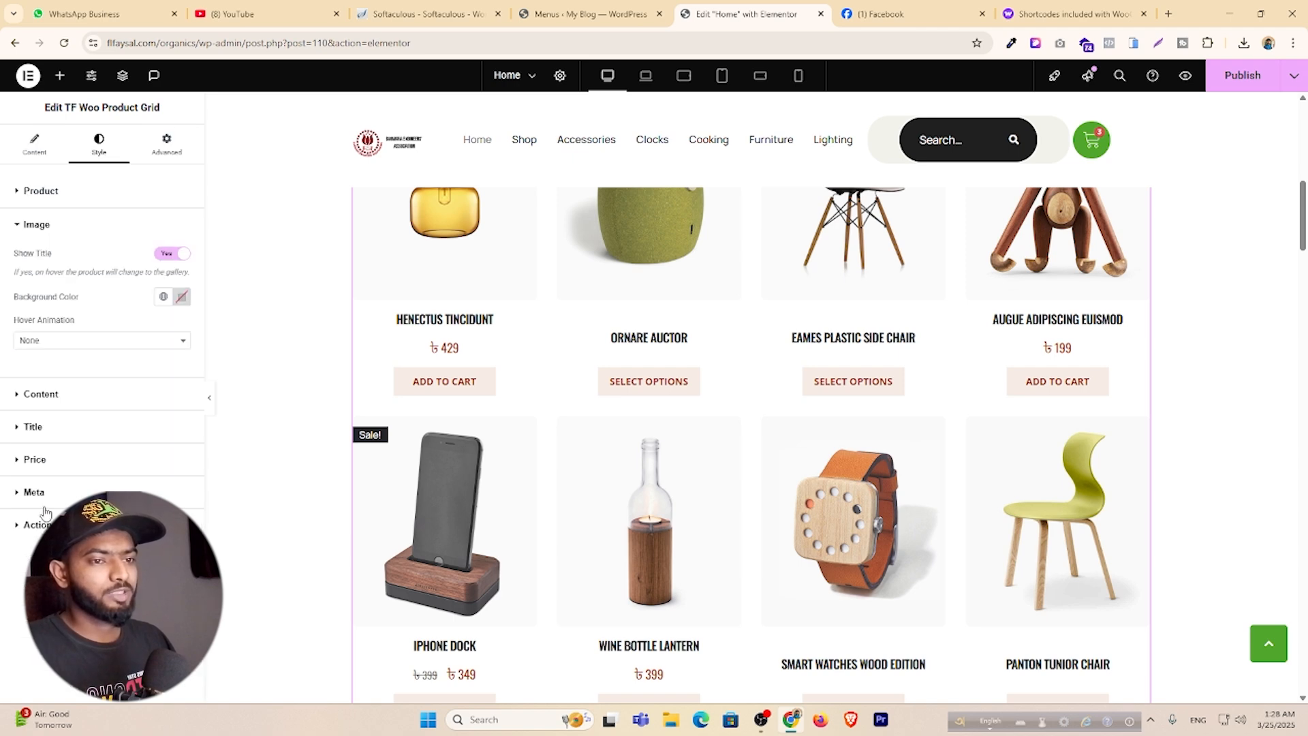
left_click(73, 348)
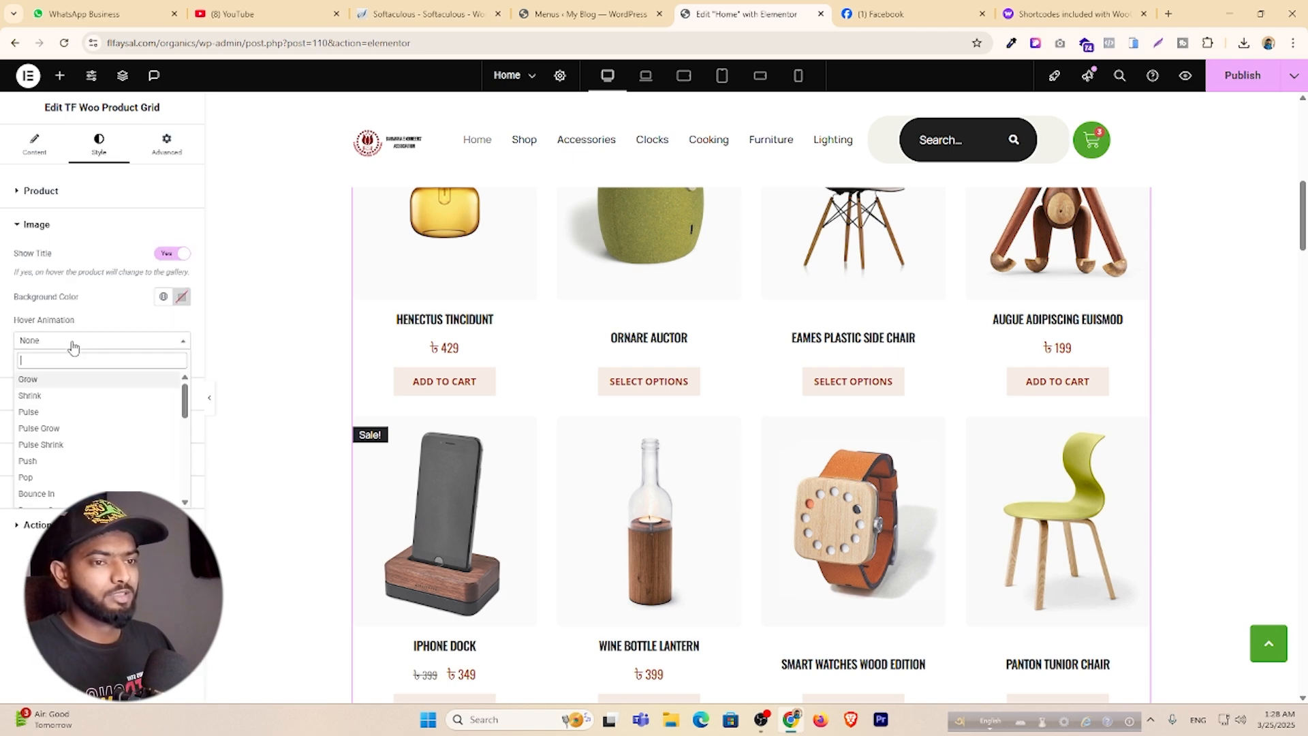
left_click(51, 401)
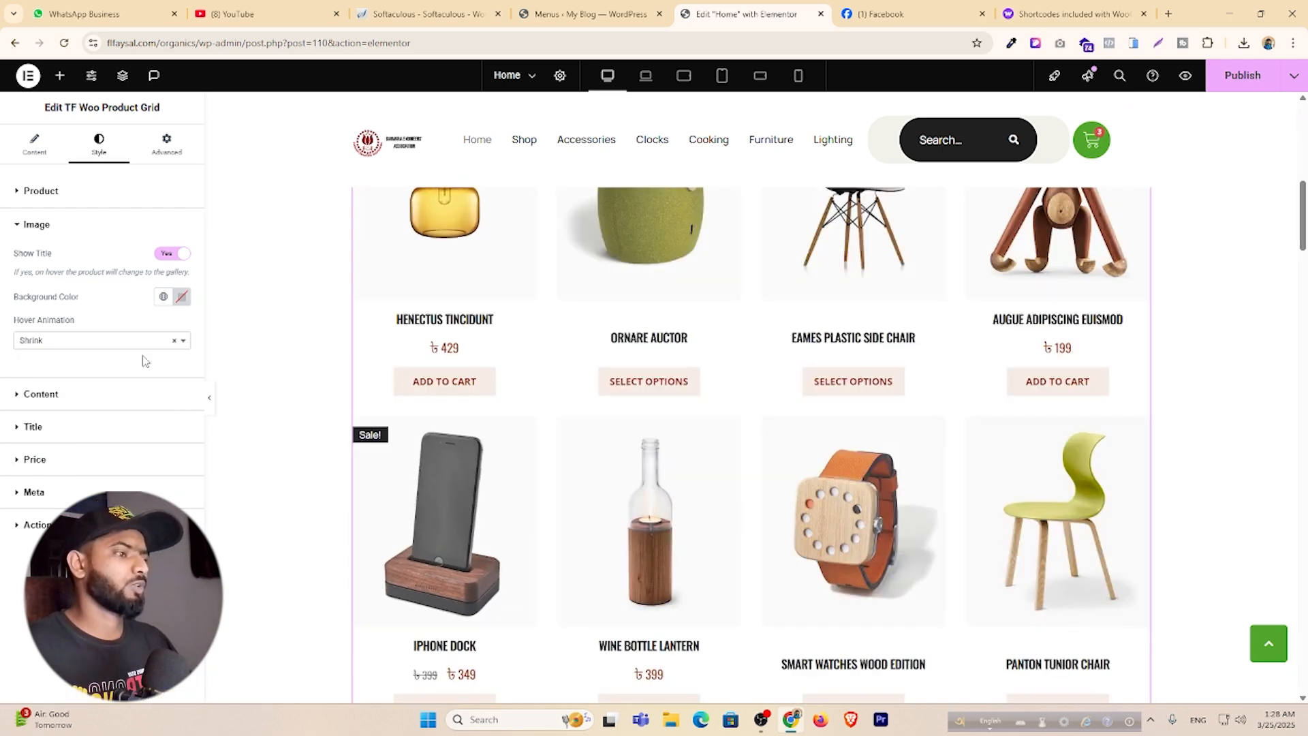
Publish the Home page changes.
left_click(1240, 87)
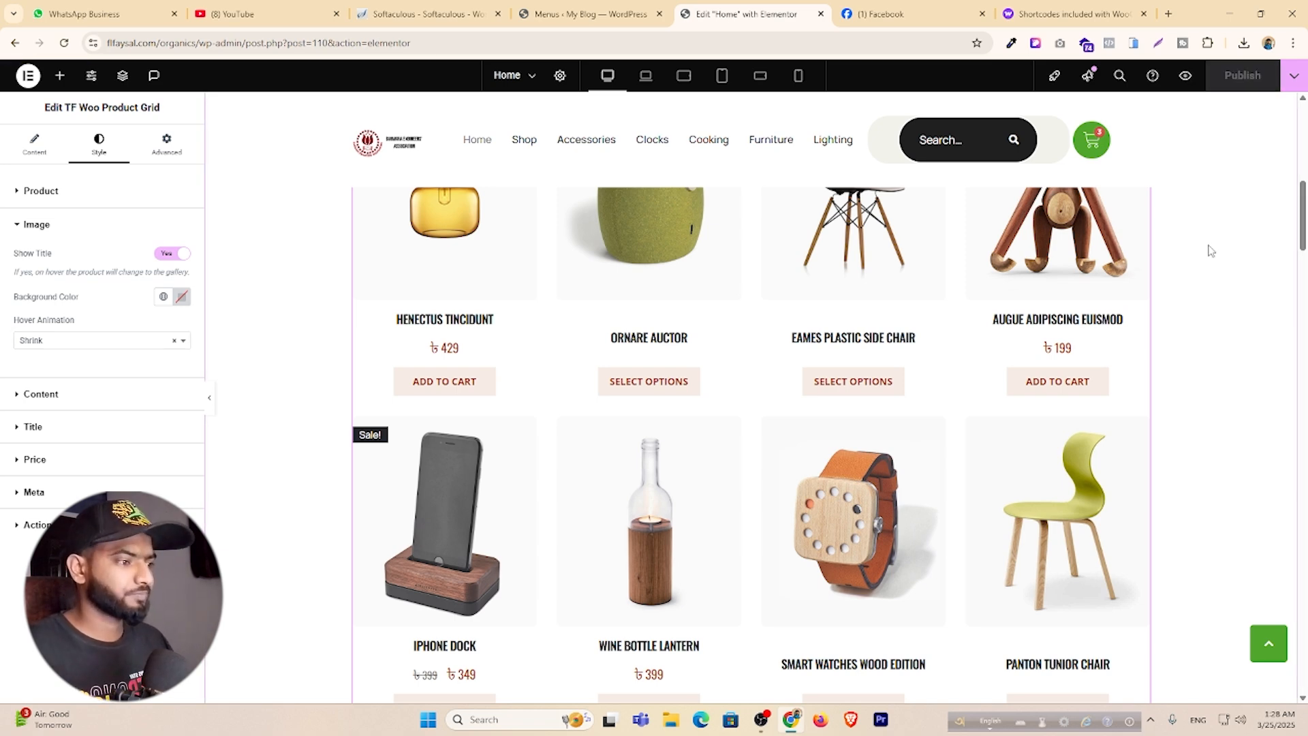
scroll(1220, 324, "down", 7)
scroll(777, 398, "down", 3)
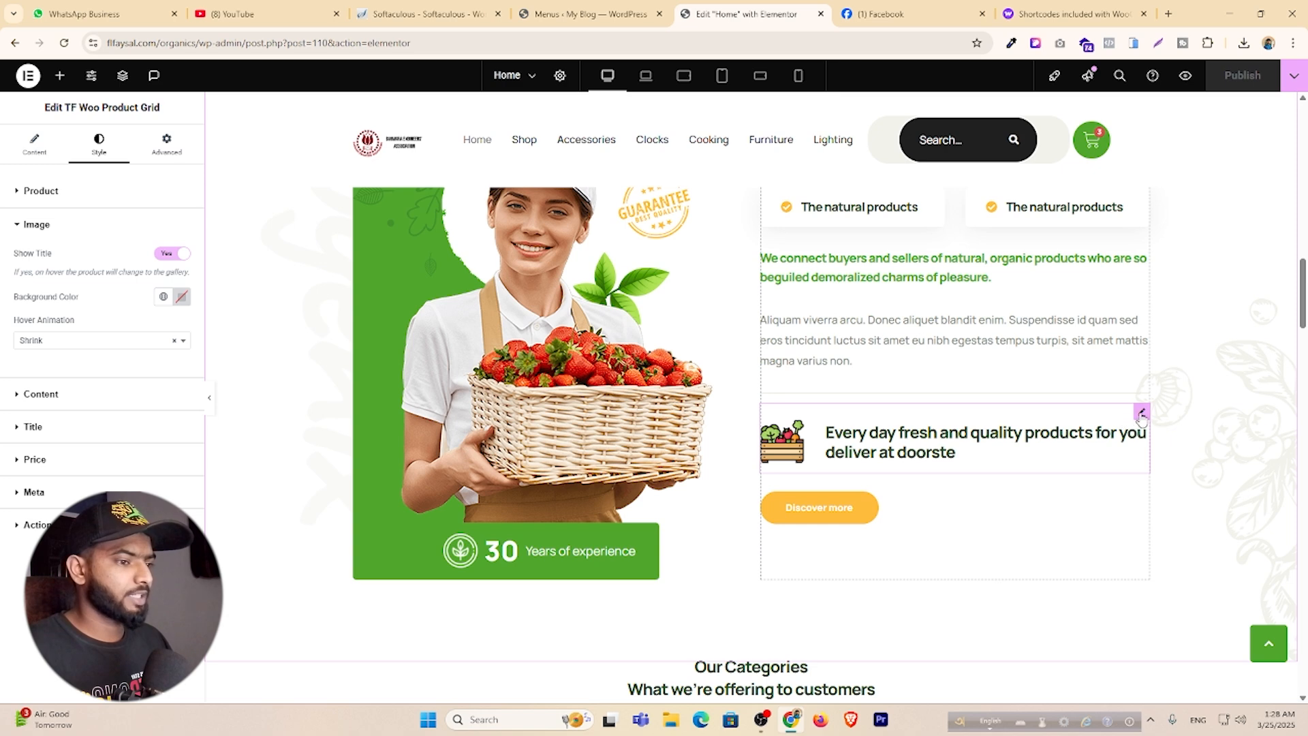
Open the TF Counter settings for the '30 Years of experience' counter, Ending Number 30.
left_click(1142, 413)
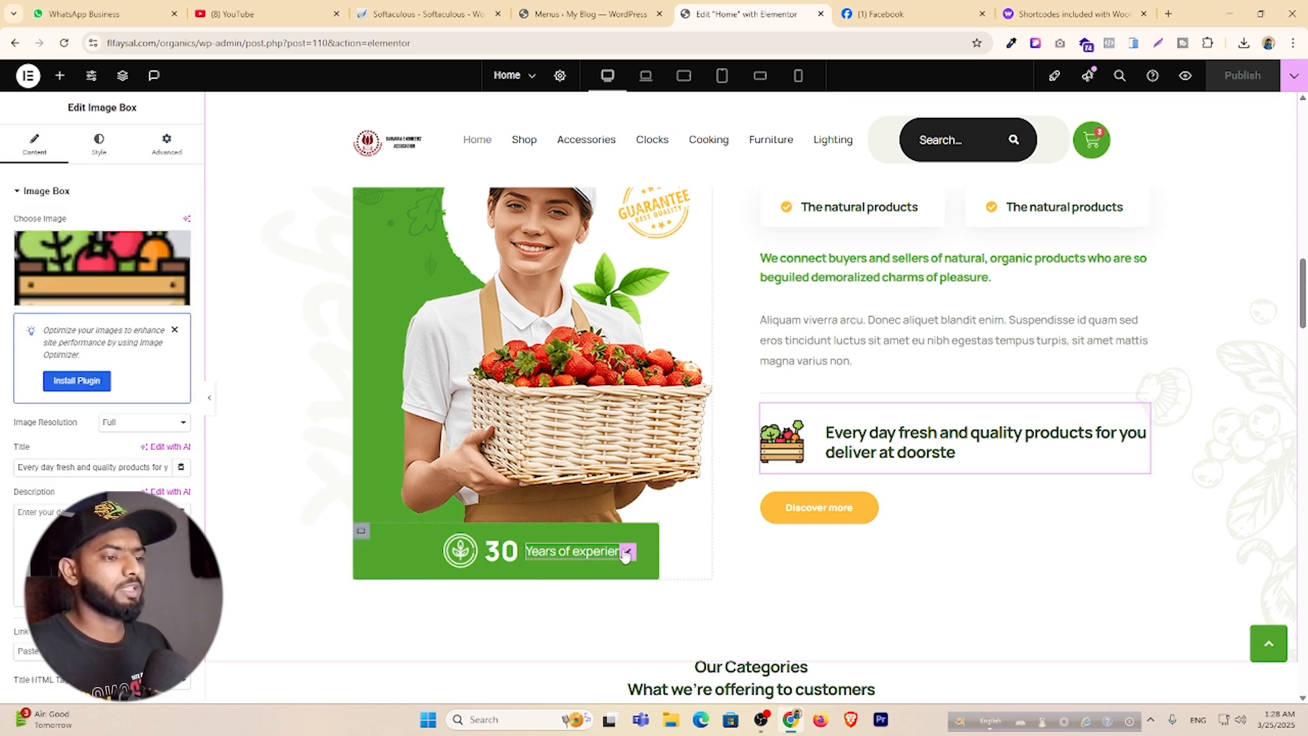
left_click(624, 553)
left_click(363, 534)
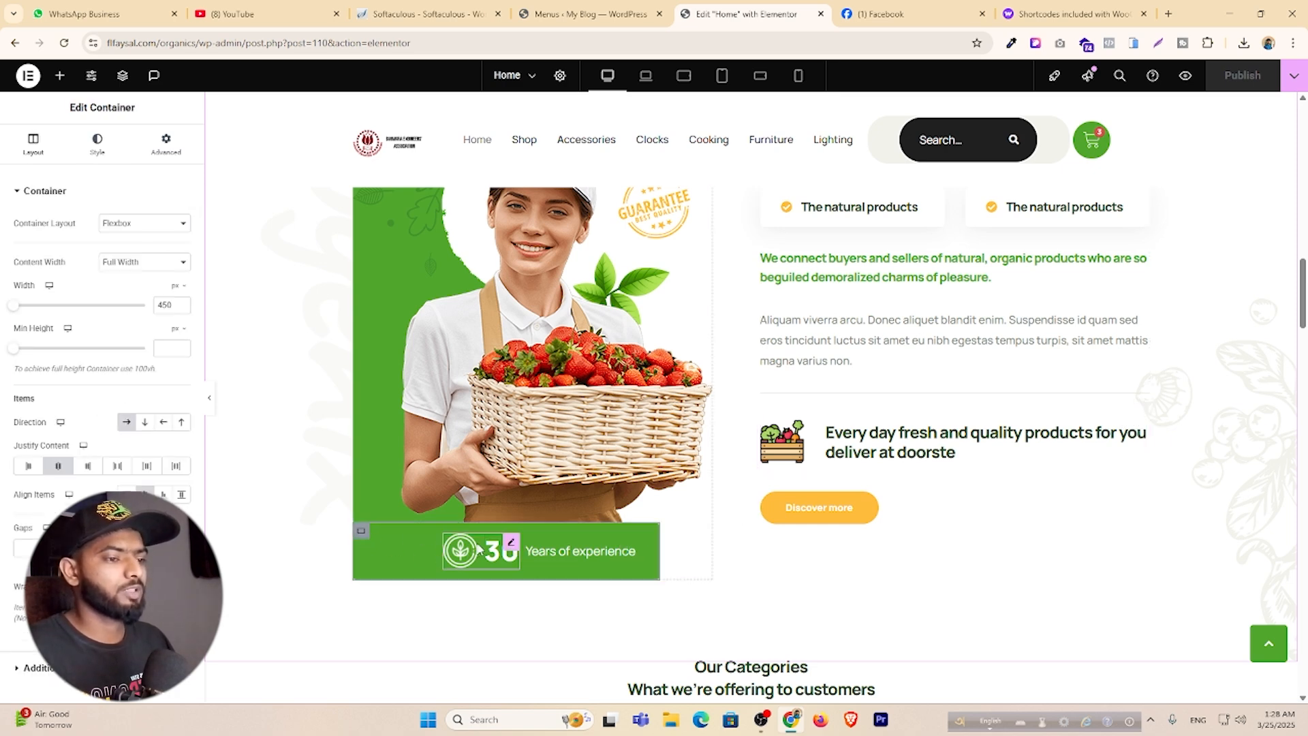
left_click(507, 548)
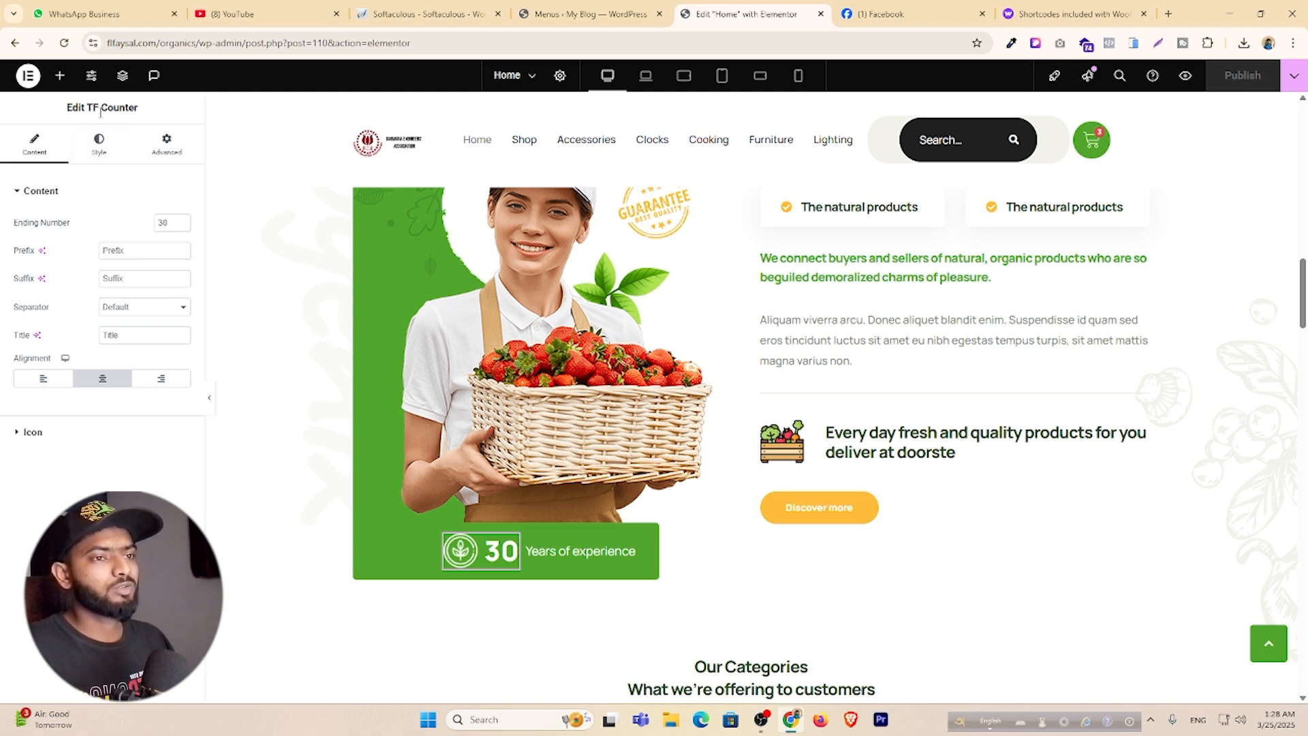
scroll(773, 450, "down", 4)
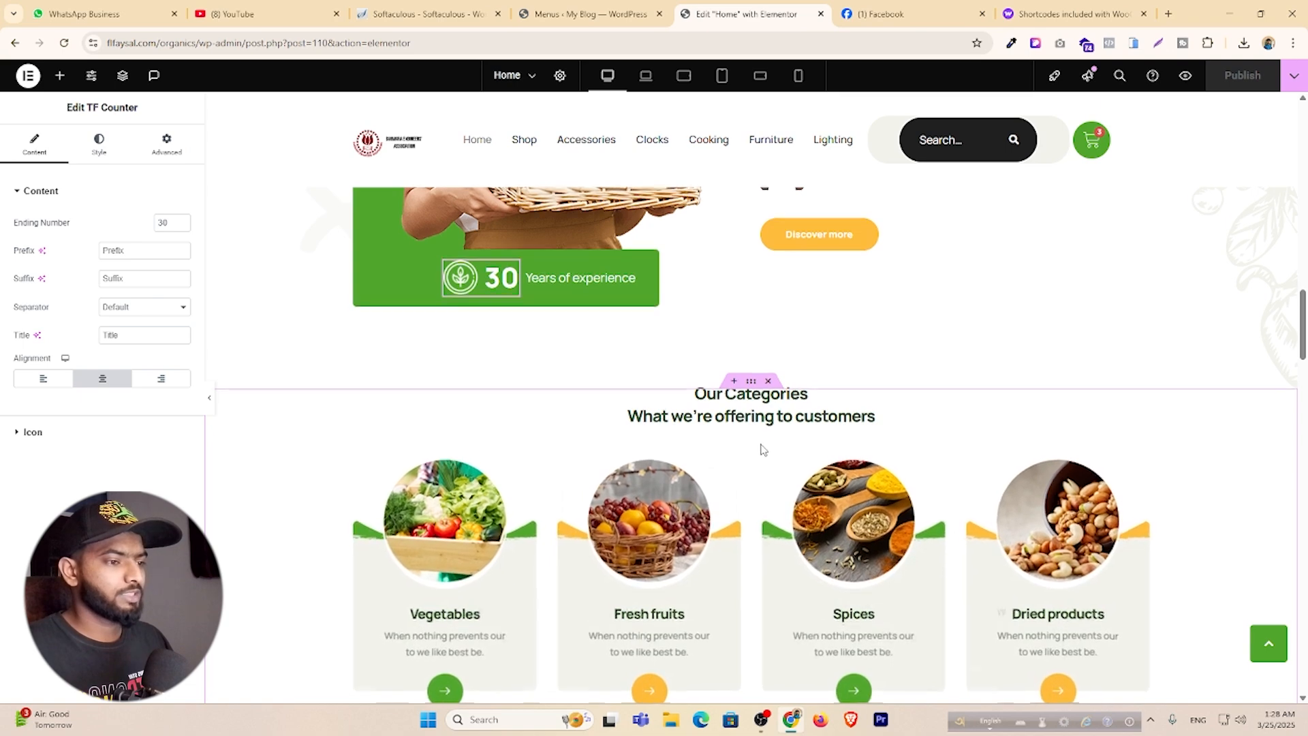
scroll(693, 470, "down", 2)
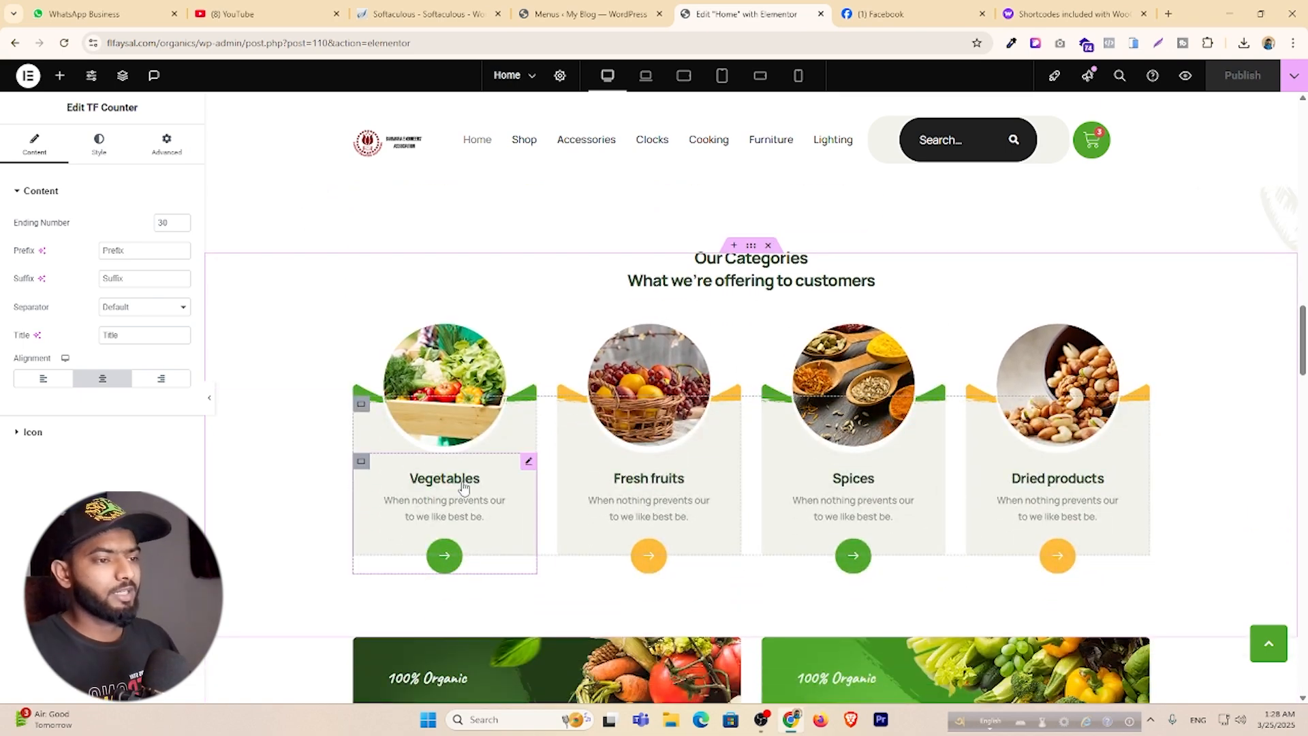
Select the Vegetables category card and browse its image in the media library, leaving it unchanged.
left_click(446, 422)
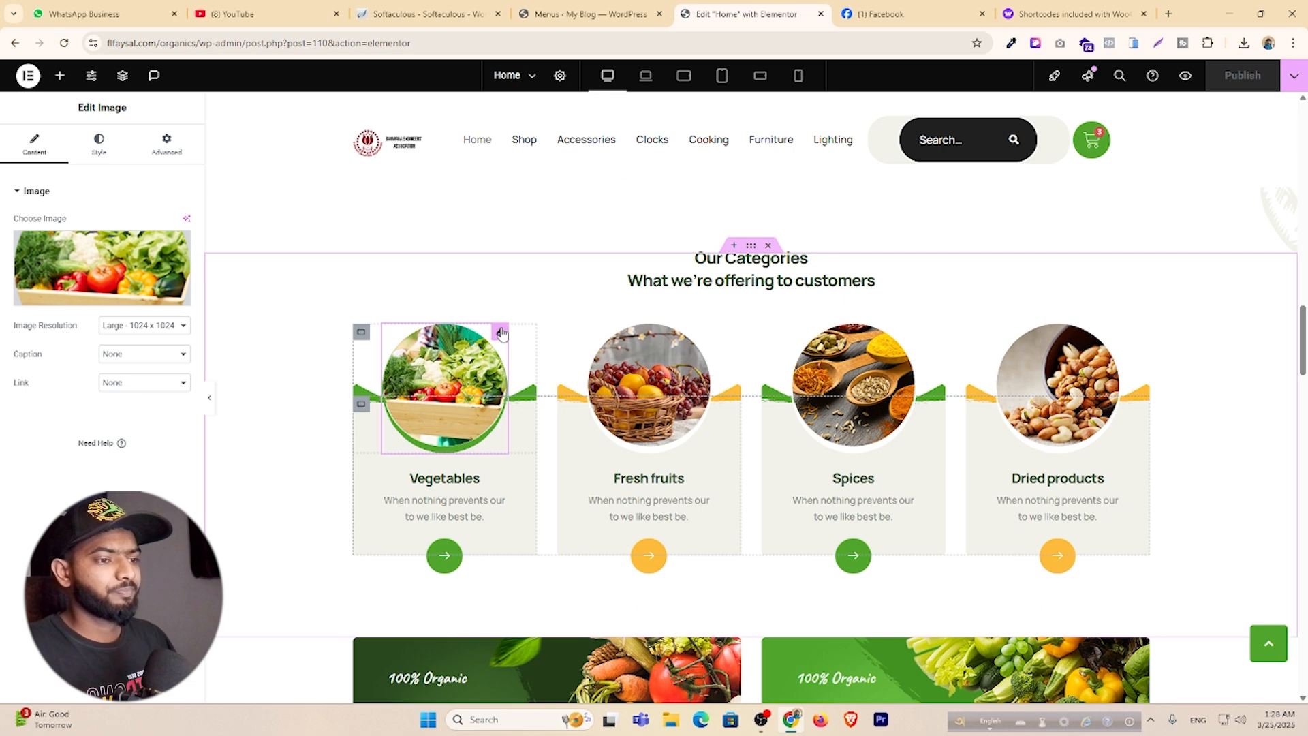
left_click(459, 485)
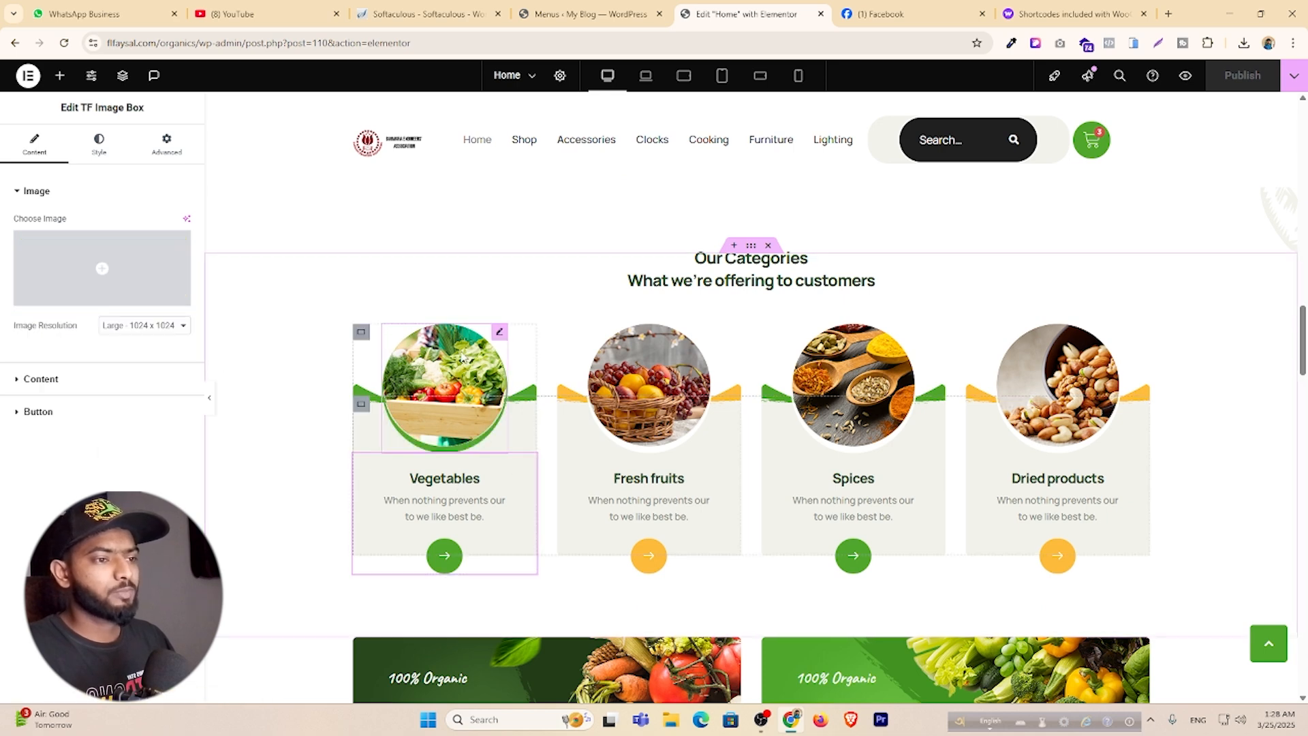
left_click(500, 333)
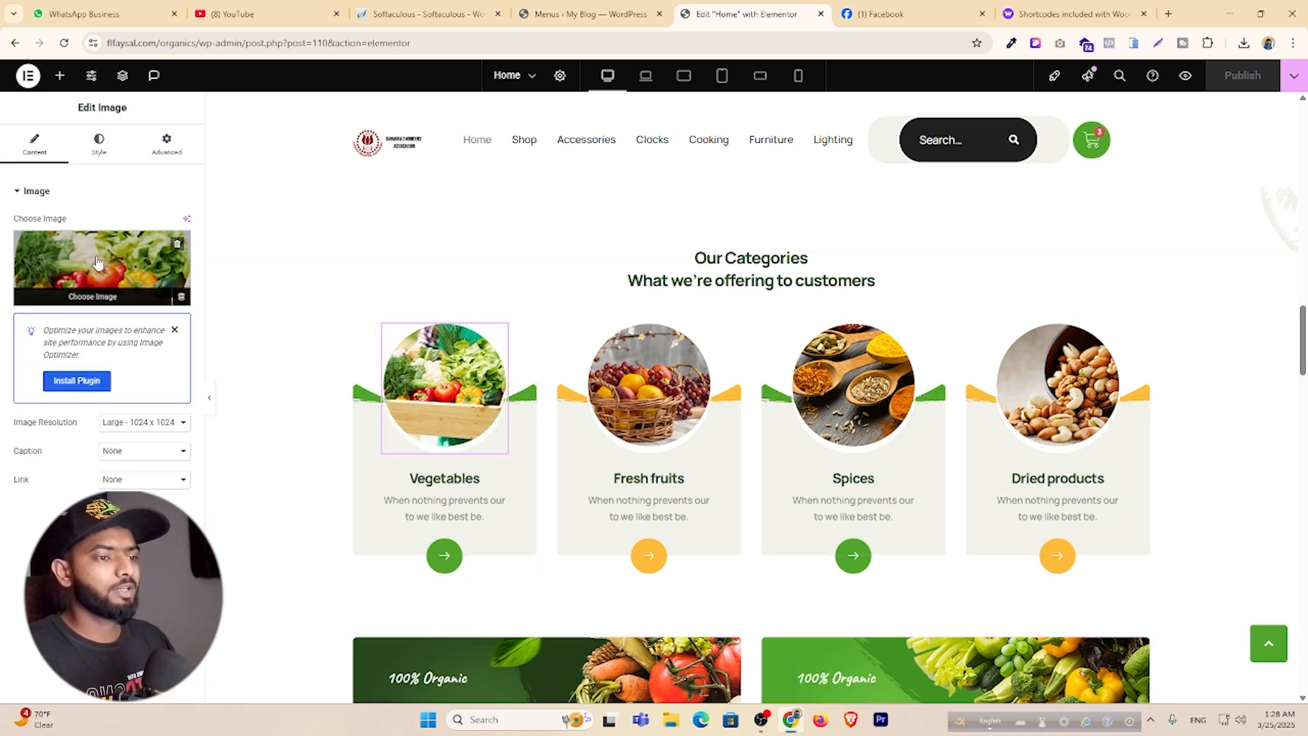
left_click(98, 261)
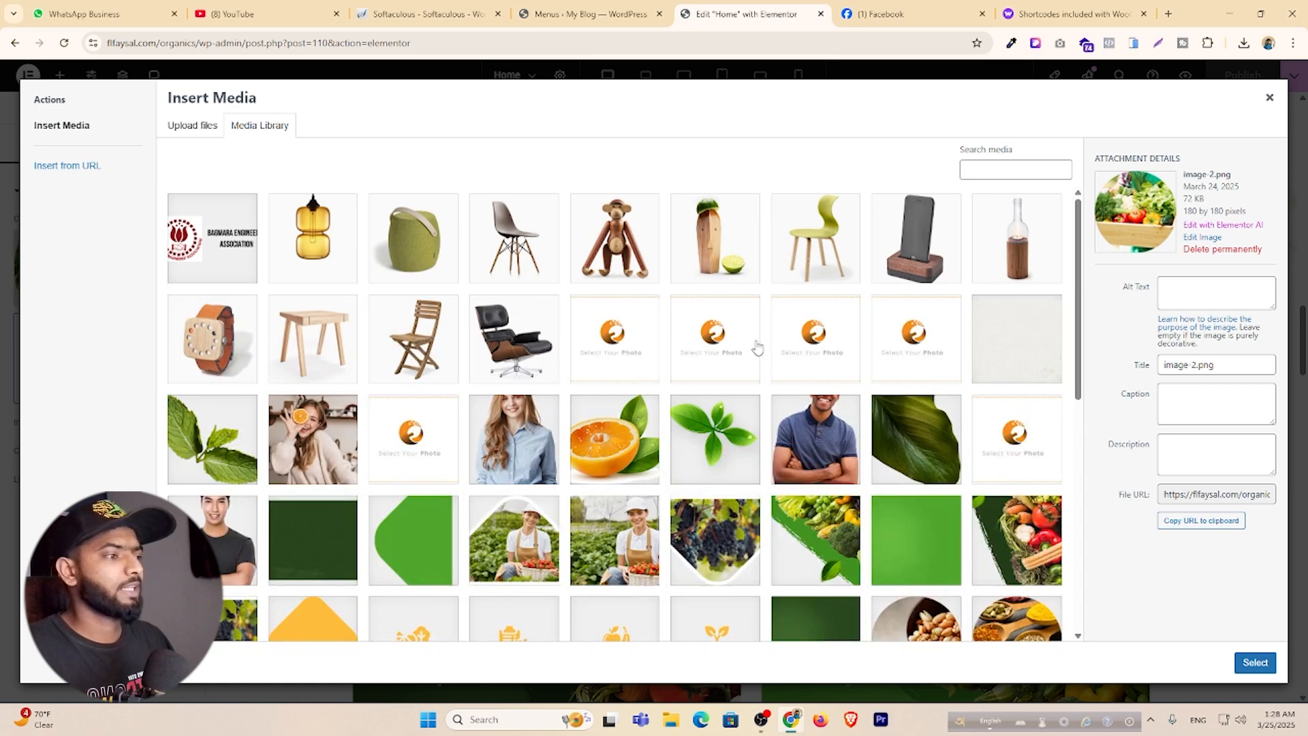
left_click(1269, 100)
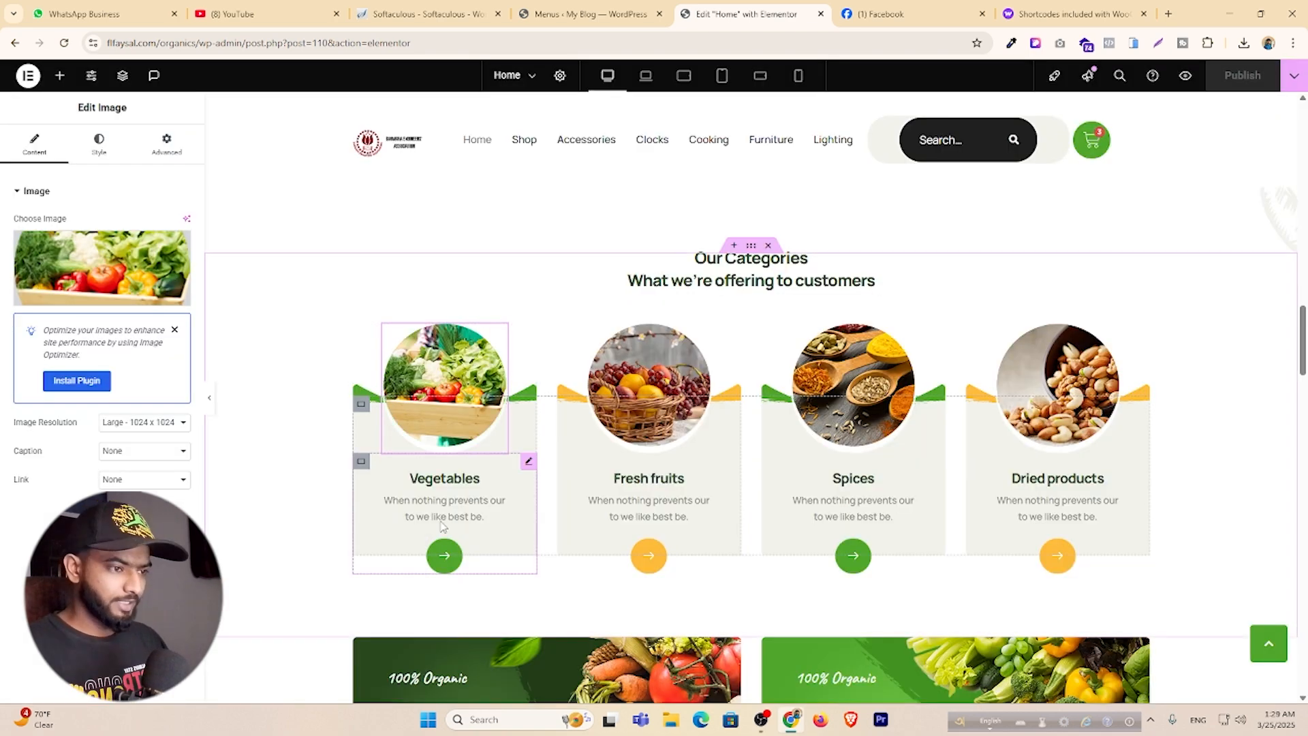
left_click(529, 462)
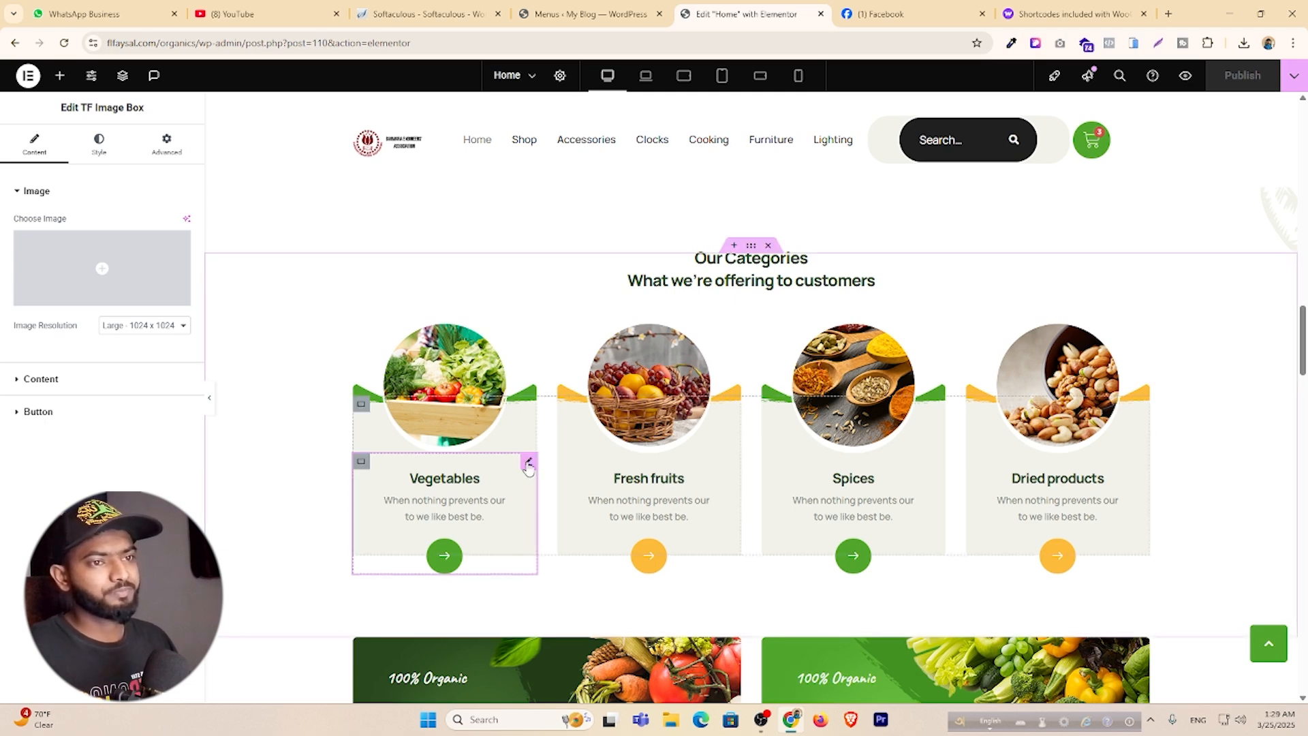
left_click(39, 412)
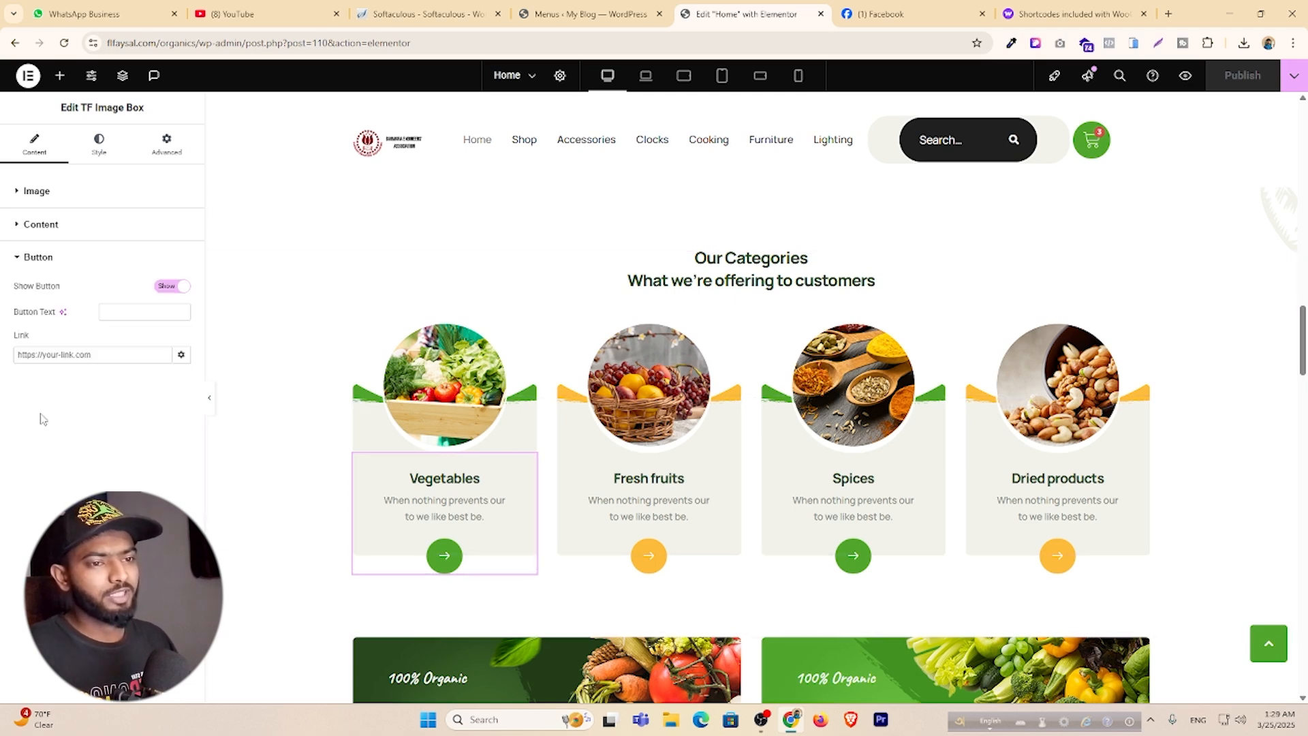
left_click(102, 355)
type("https://flfaysal.com/organics/shop/")
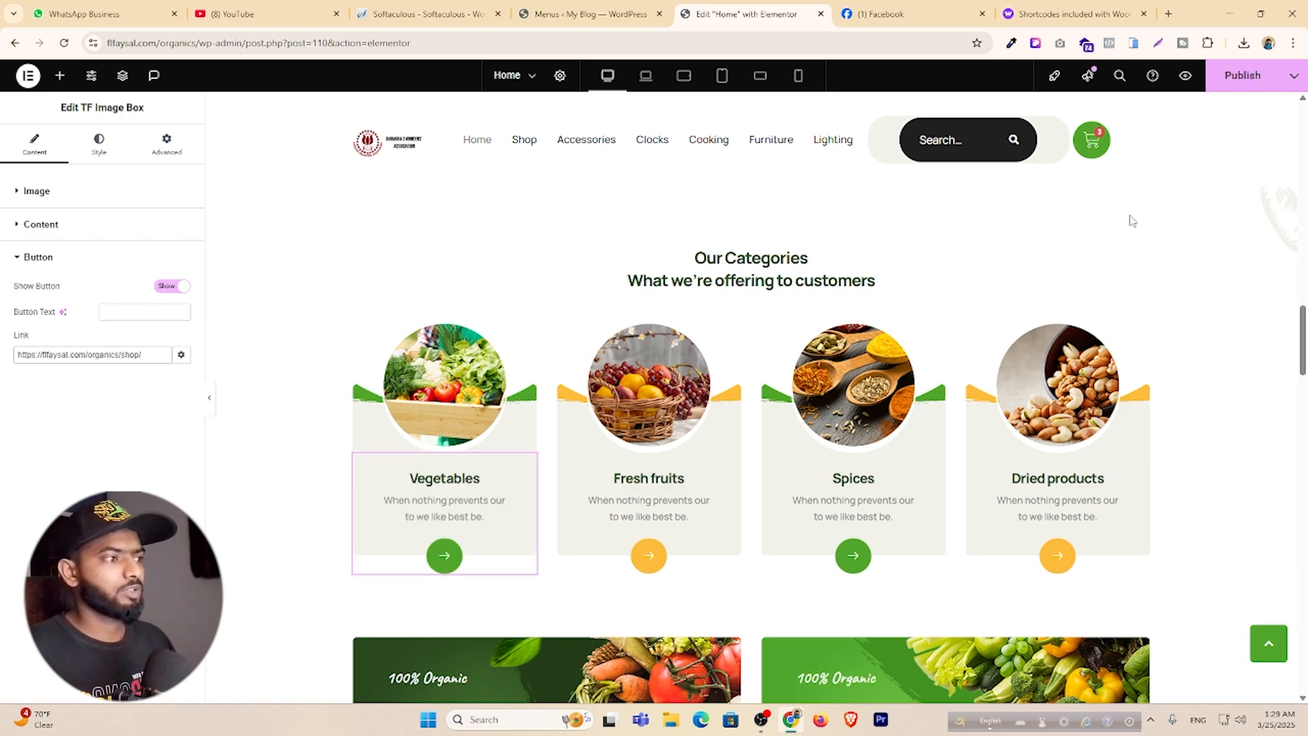
left_click(1244, 75)
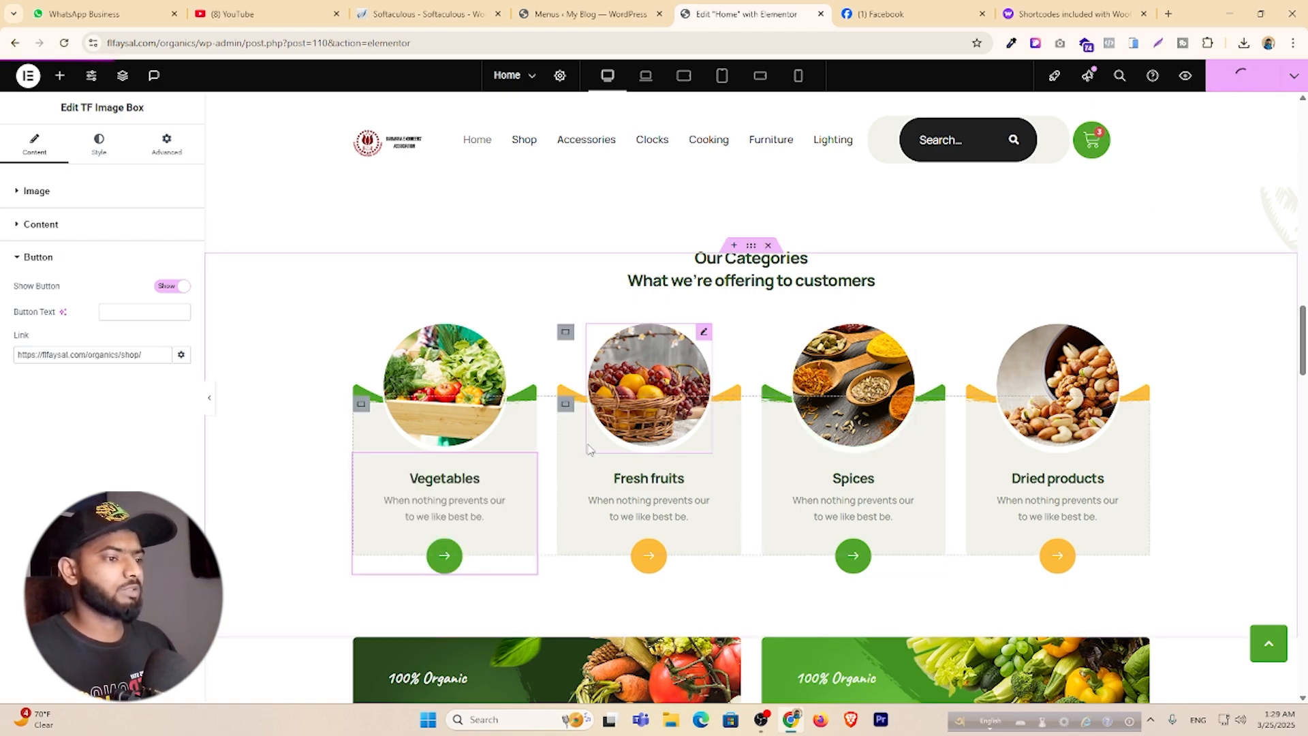
Delete the stray <br> from the left banner's description so it reads 'Quality organic food store'.
scroll(500, 456, "down", 5)
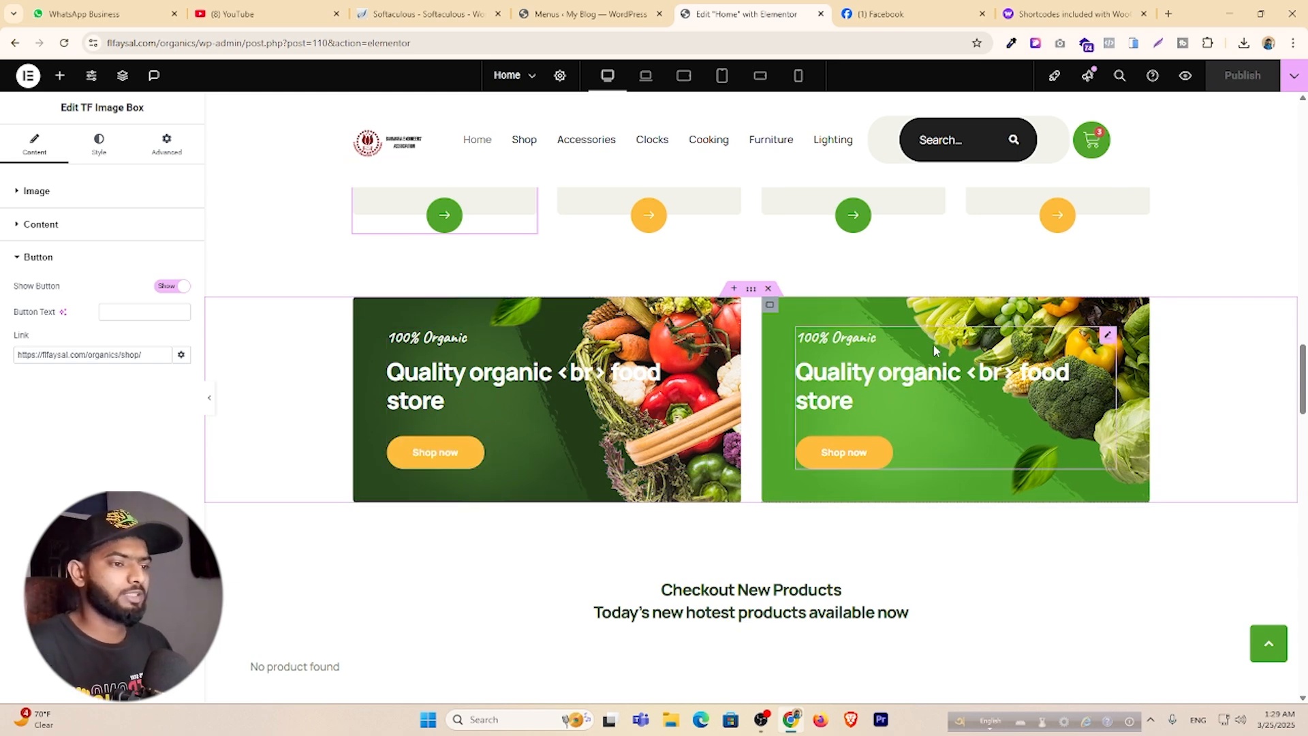
scroll(934, 350, "up", 1)
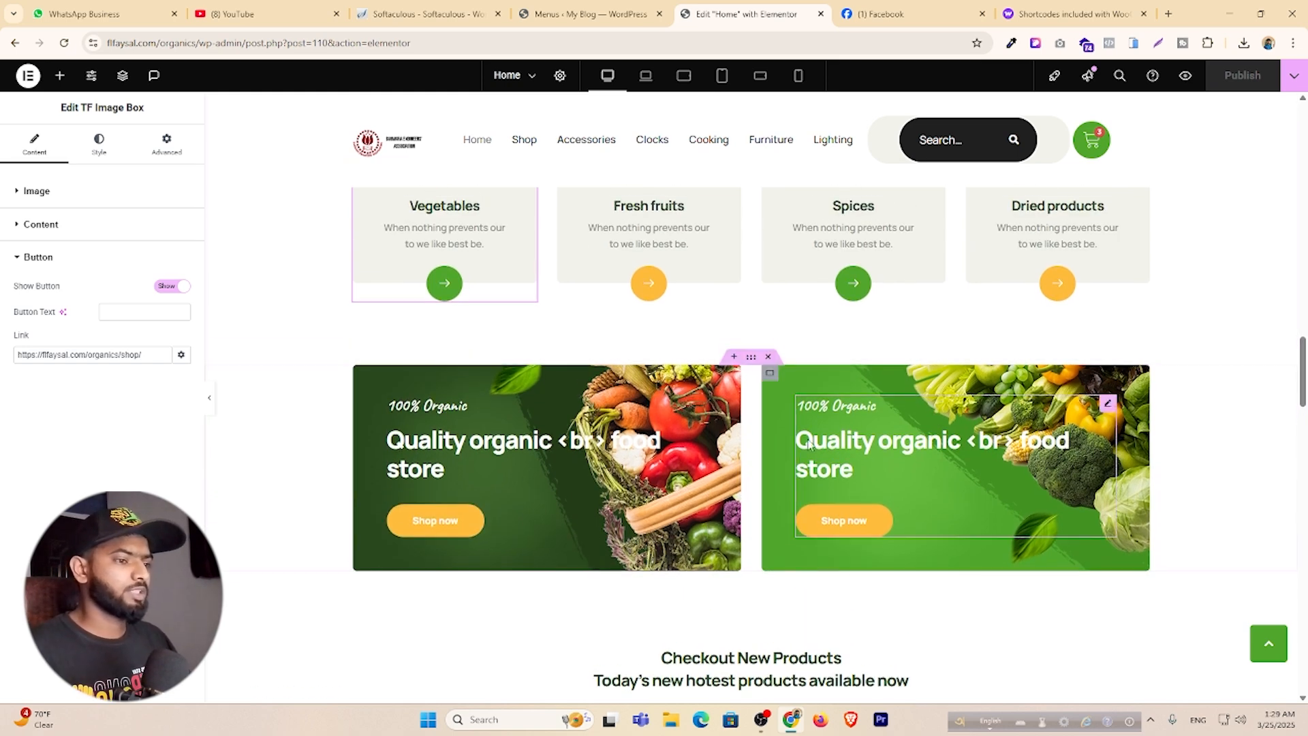
left_click(698, 405)
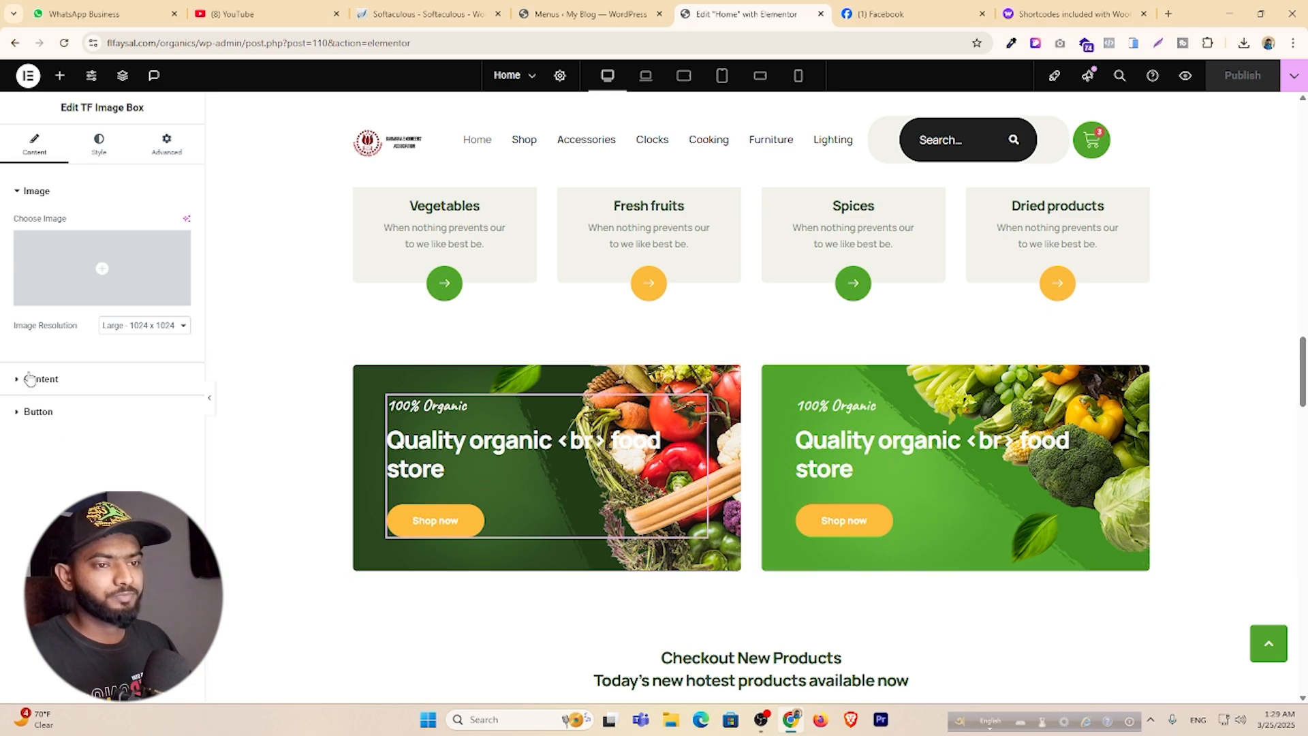
left_click(49, 380)
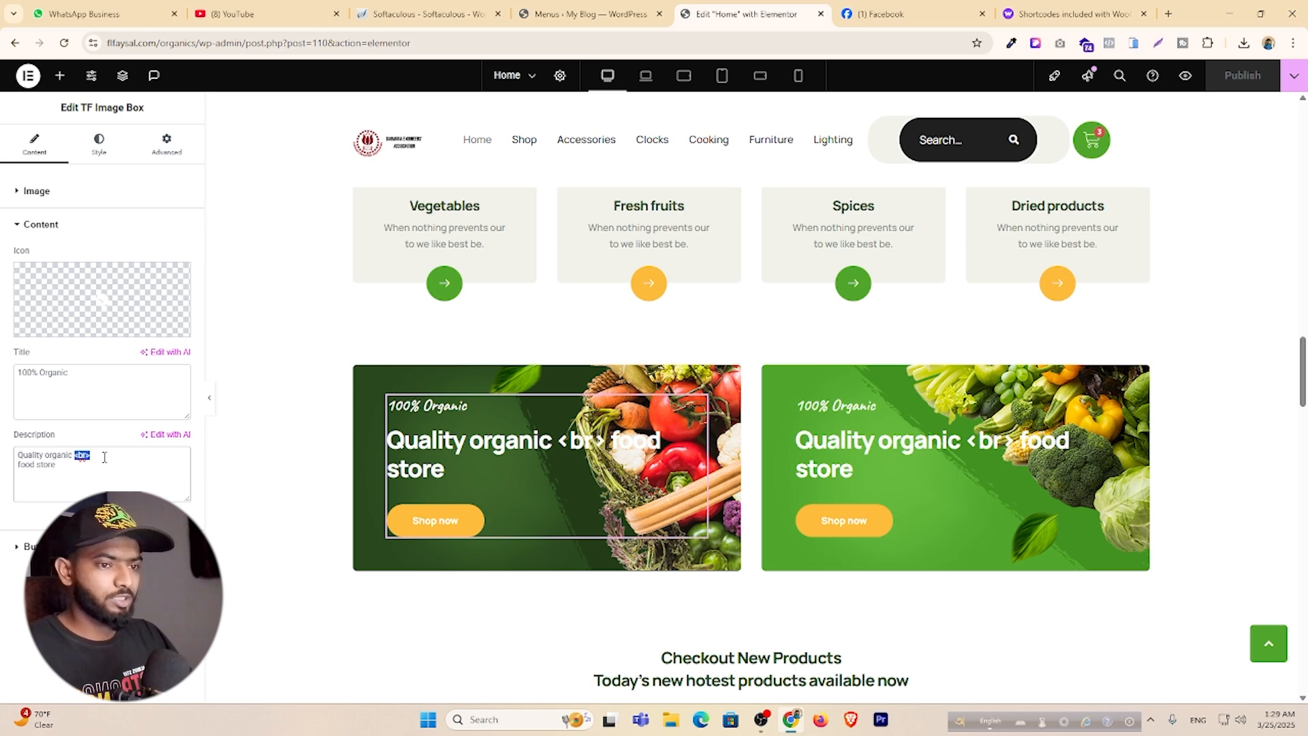
key("BackSpace")
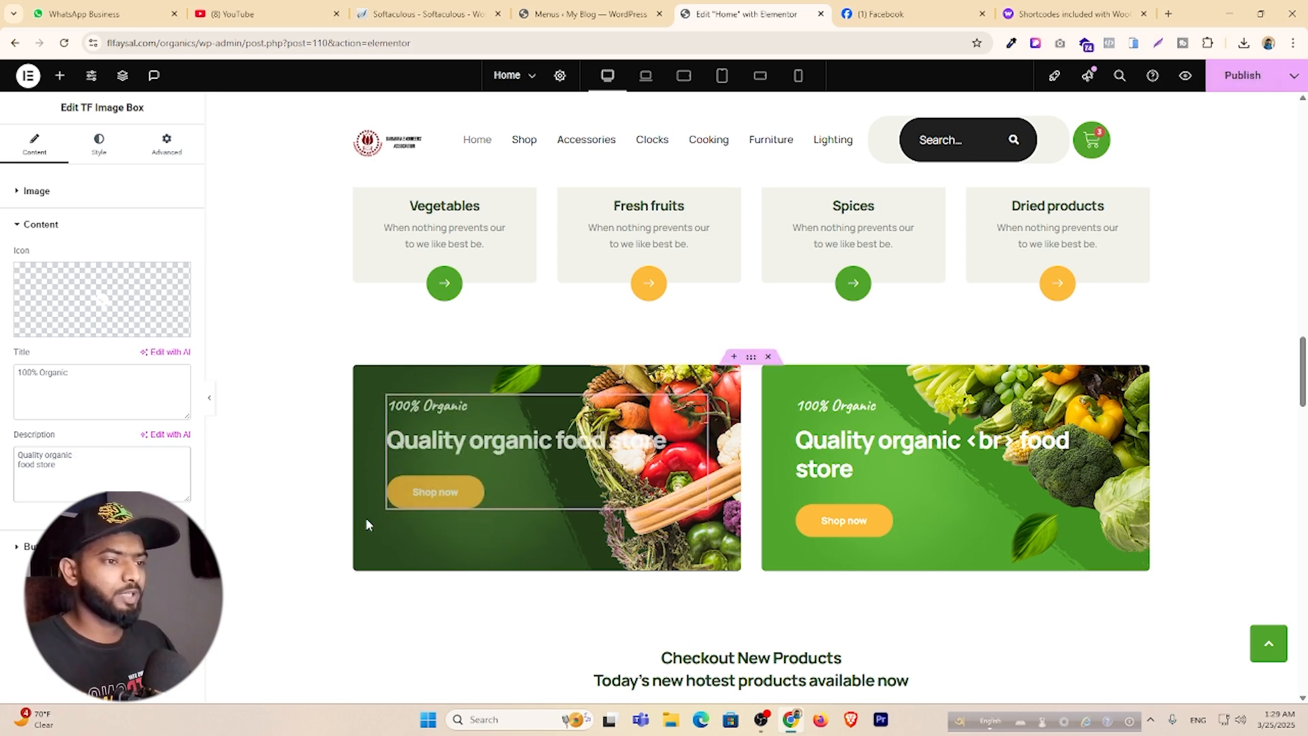
left_click(363, 374)
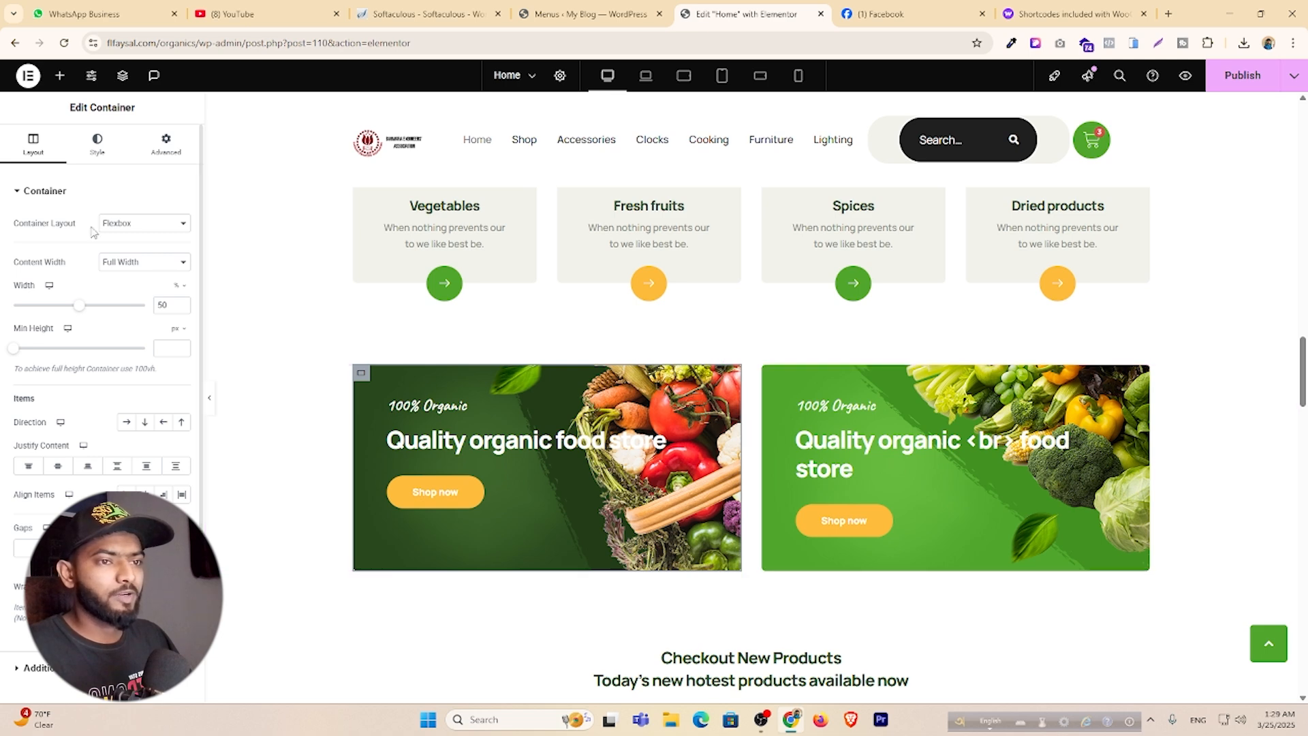
Set the left banner container's Background Overlay colour to a very dark red, nearly black.
left_click(99, 146)
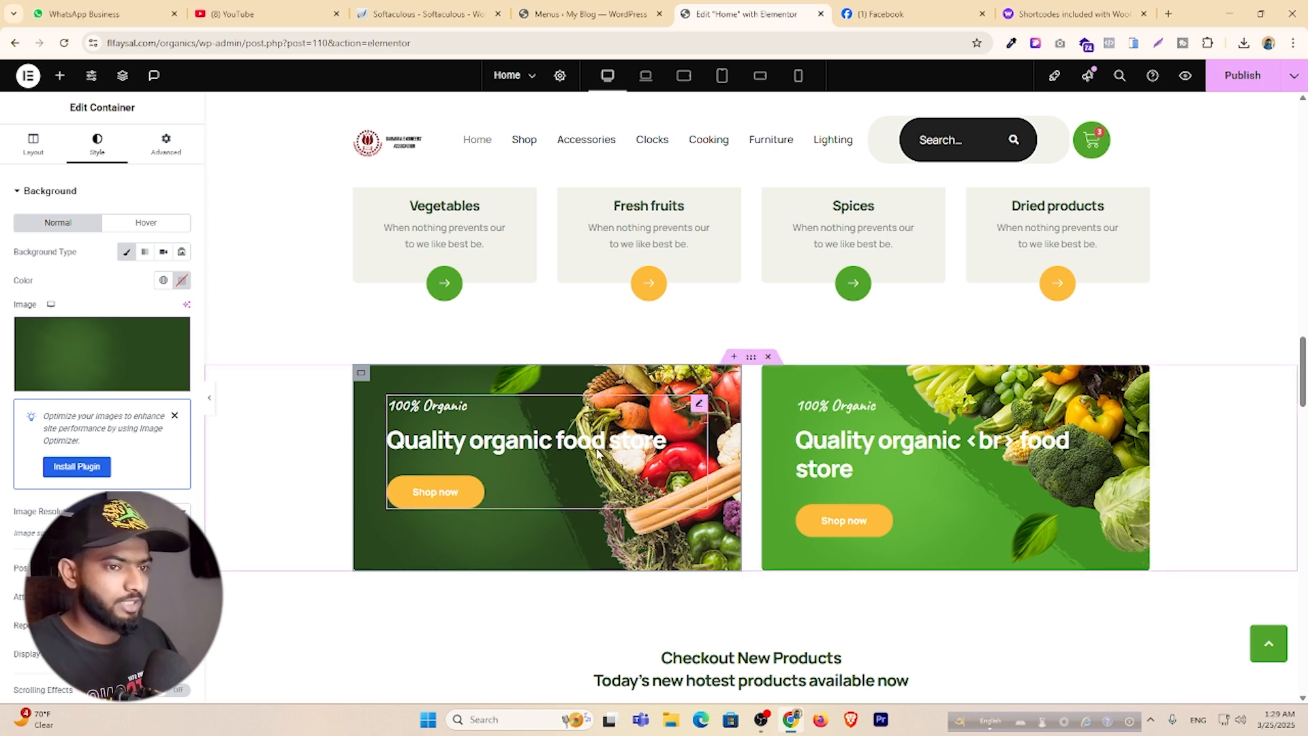
scroll(82, 321, "down", 3)
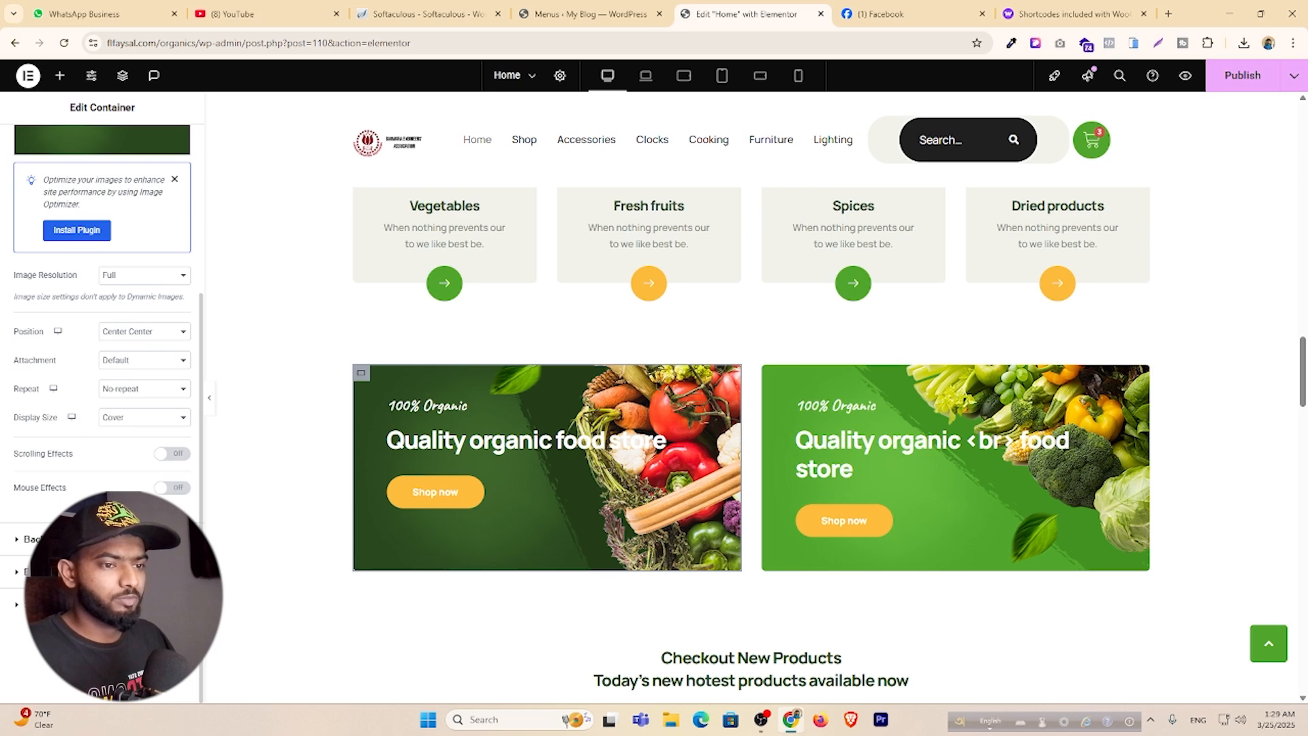
scroll(161, 412, "up", 4)
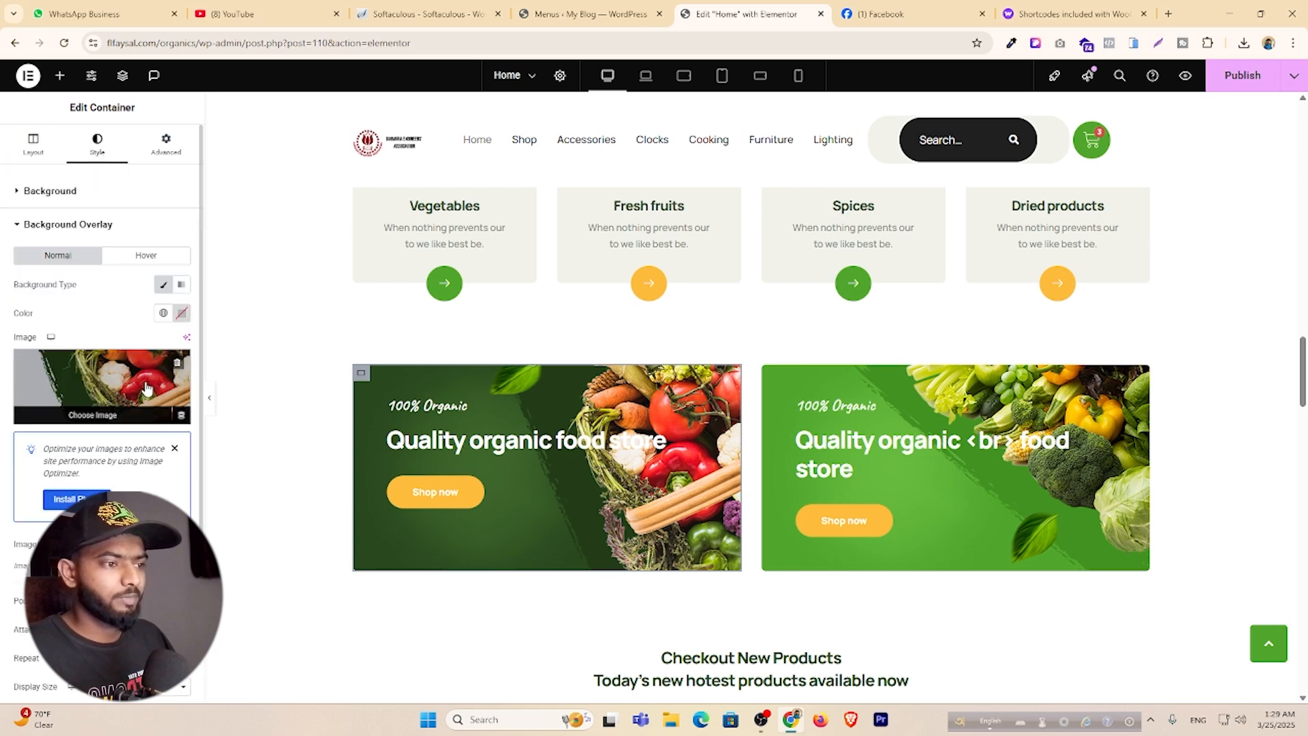
left_click(181, 313)
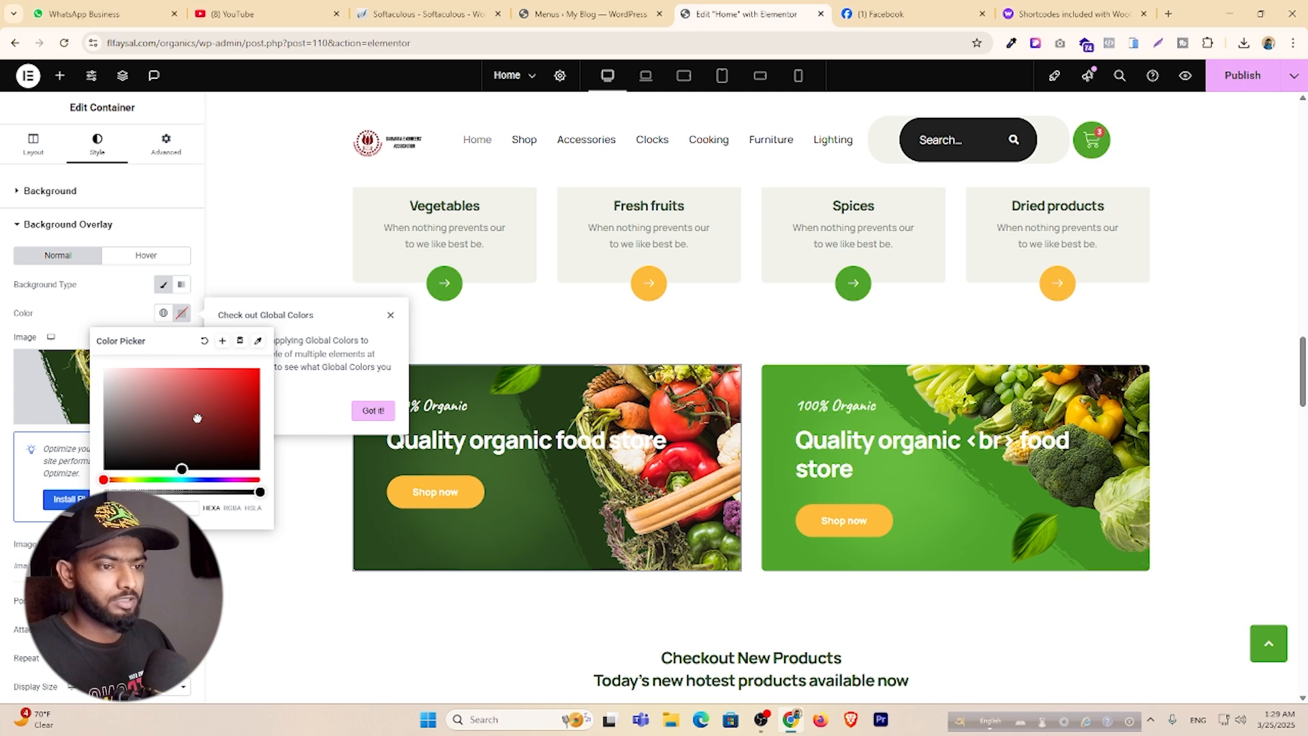
left_click(258, 469)
mouse_move(260, 482)
left_mouse_down()
mouse_move(242, 468)
mouse_move(258, 463)
left_mouse_up()
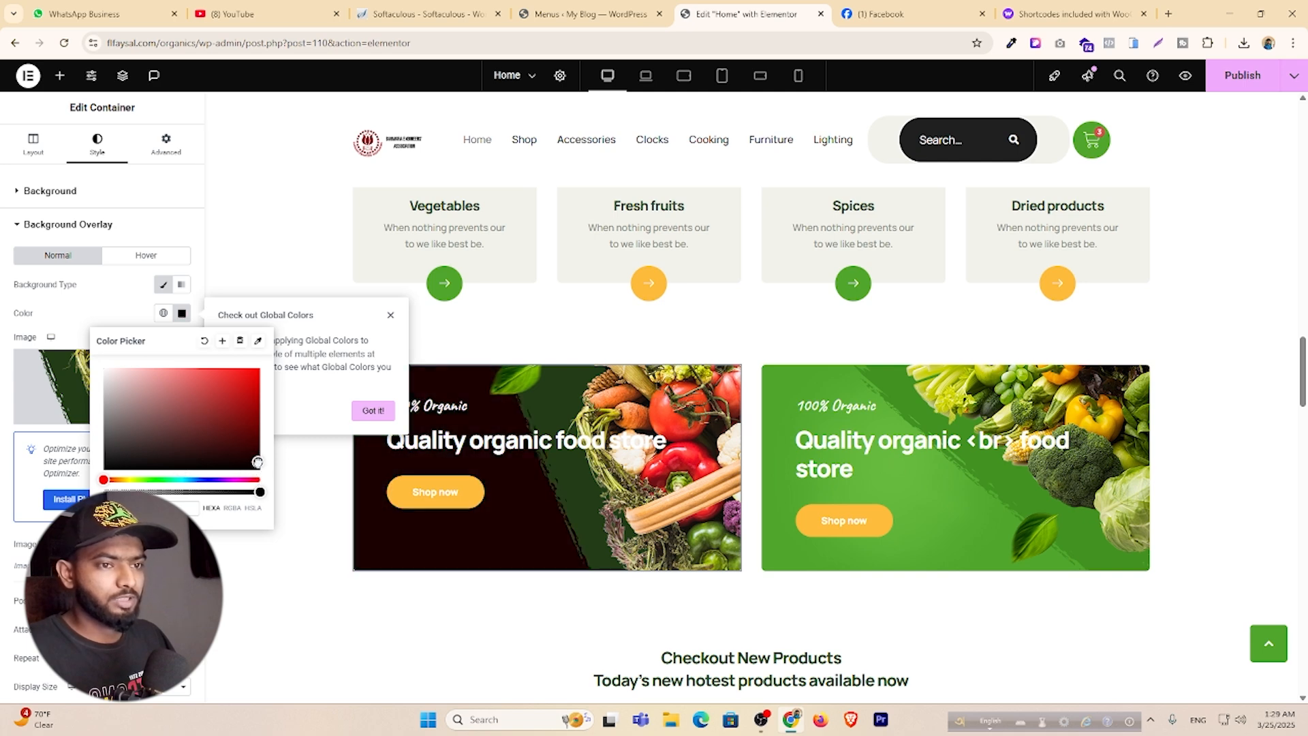
left_click(276, 571)
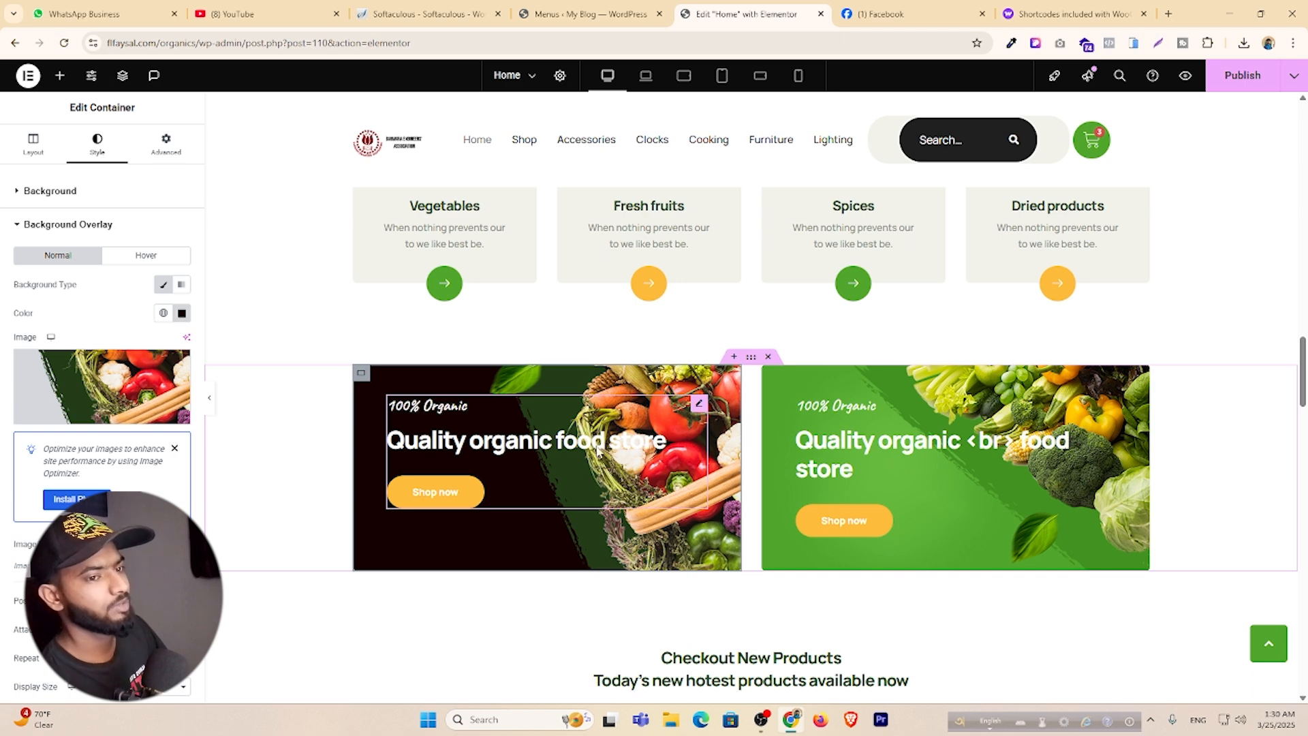
Expand the container's background settings to review the Full-resolution vegetables photo.
left_click(65, 193)
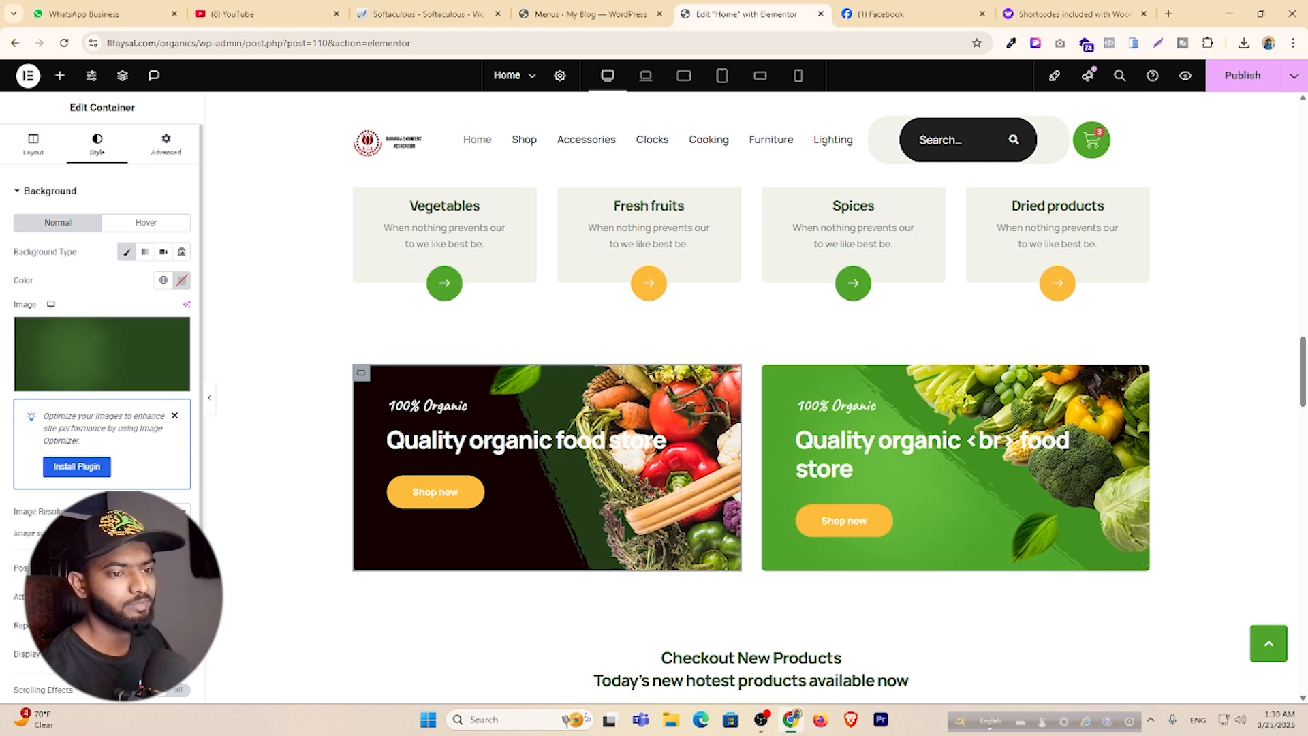
scroll(103, 395, "down", 3)
scroll(129, 407, "up", 3)
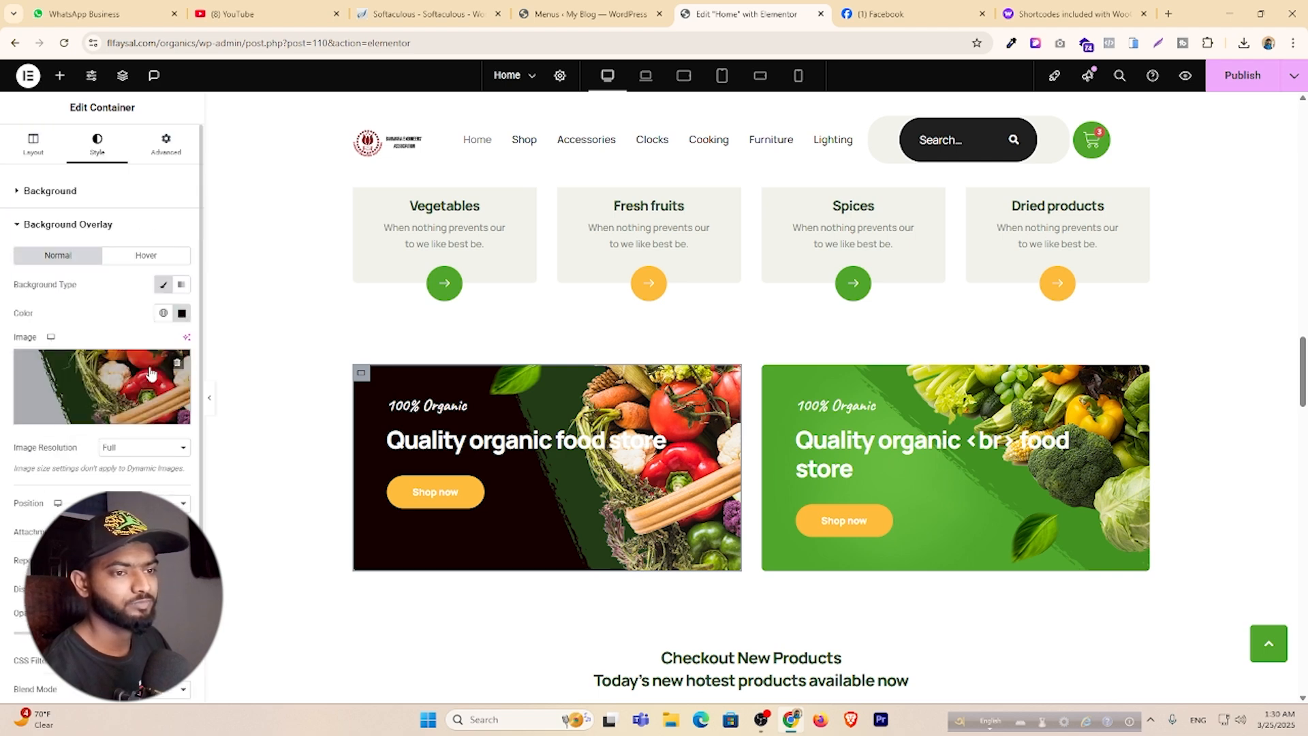
Set the left banner's overlay image to Base2-1.png, the diagonal vegetables picture, and publish.
left_click(151, 375)
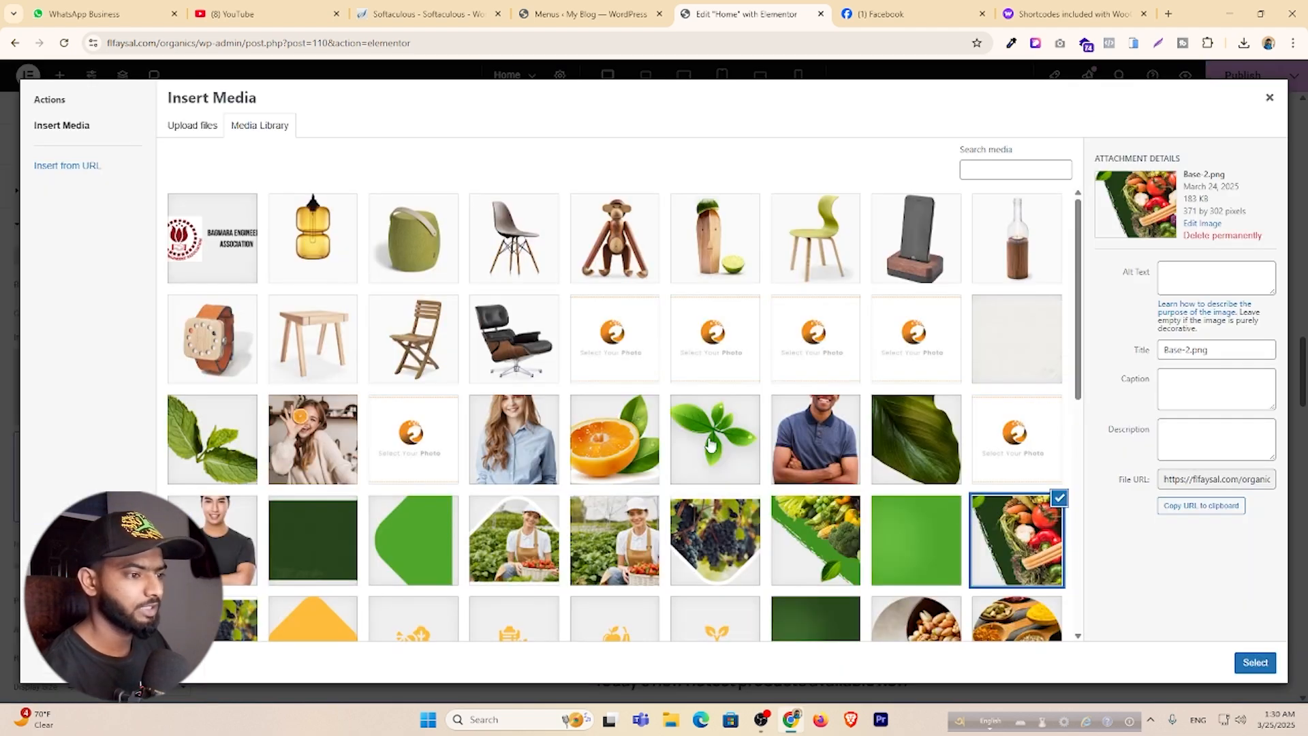
scroll(709, 446, "down", 2)
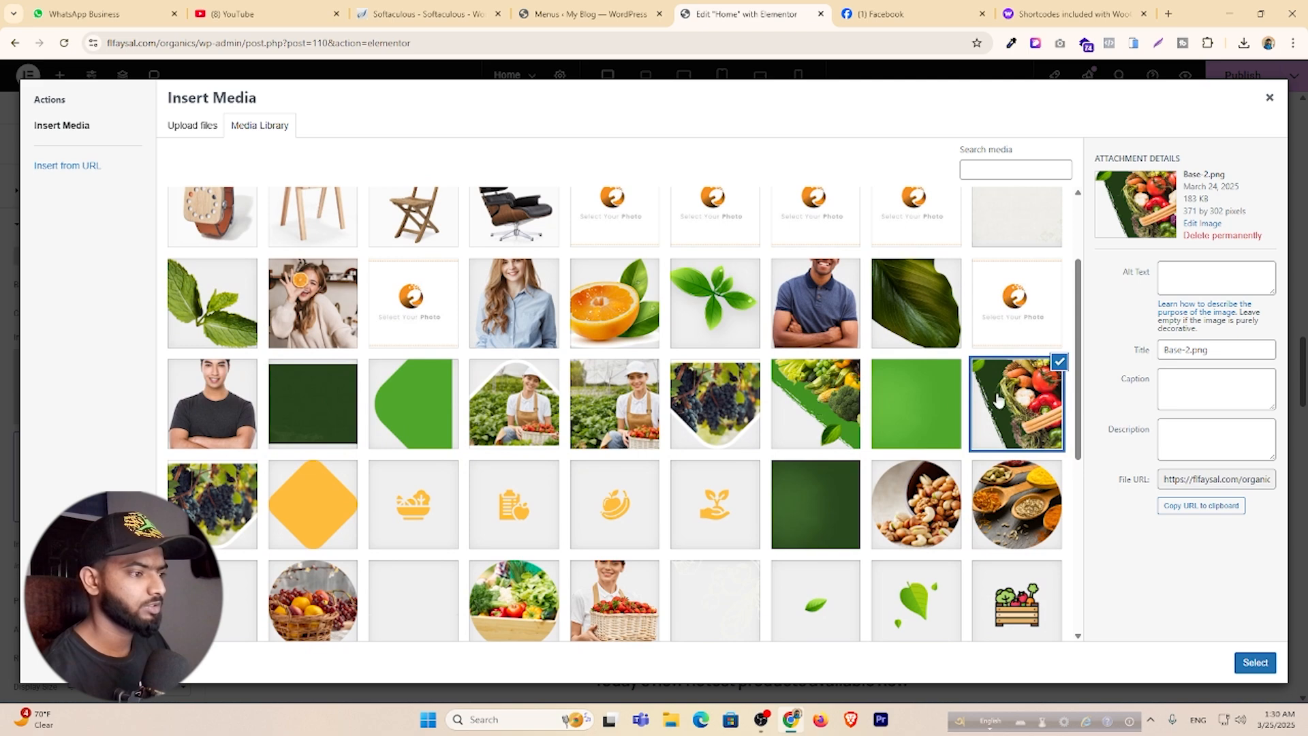
left_click(209, 512)
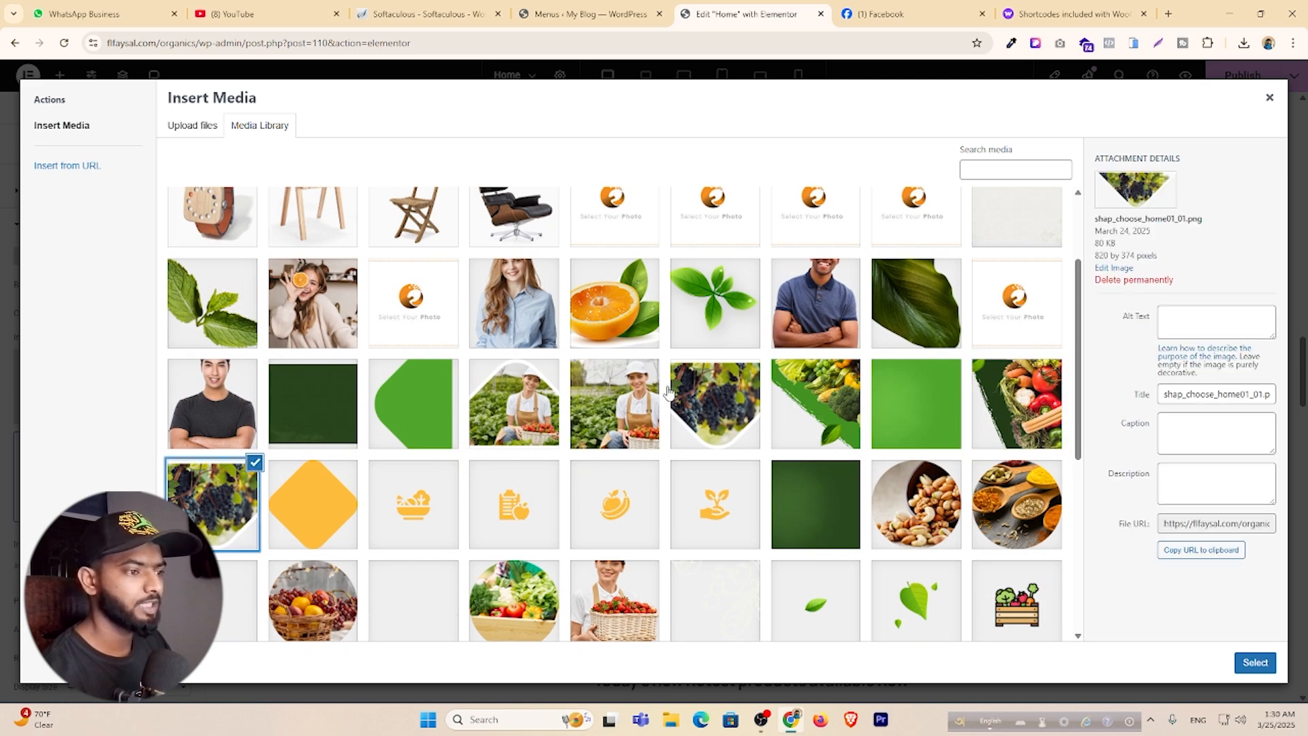
left_click(821, 398)
left_click(1255, 662)
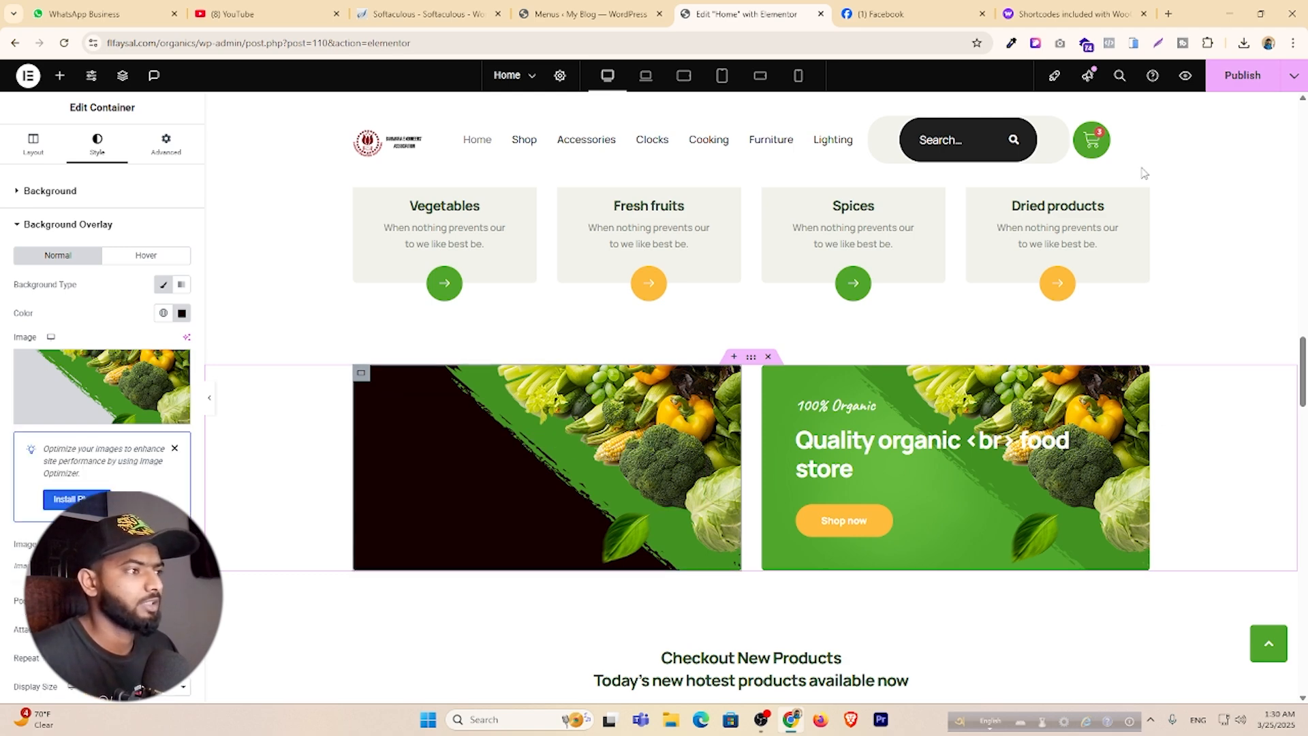
left_click(1244, 85)
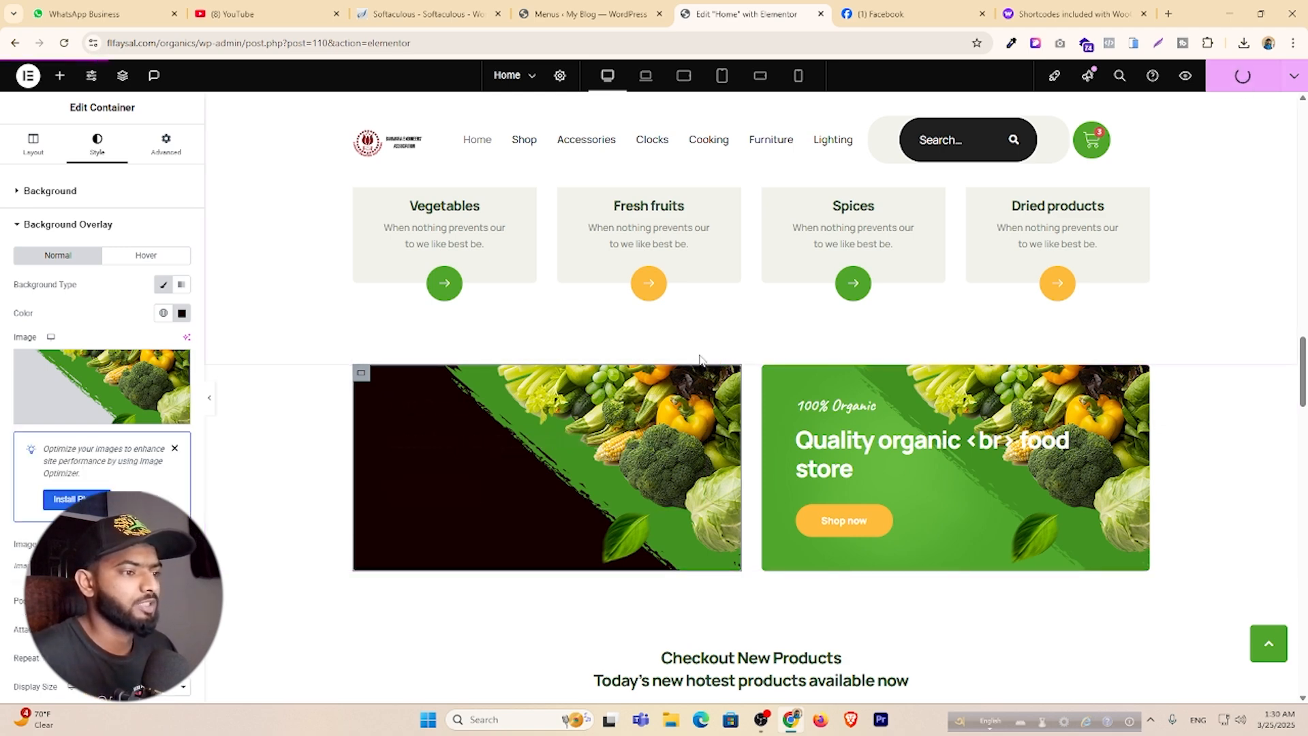
scroll(102, 395, "down", 4)
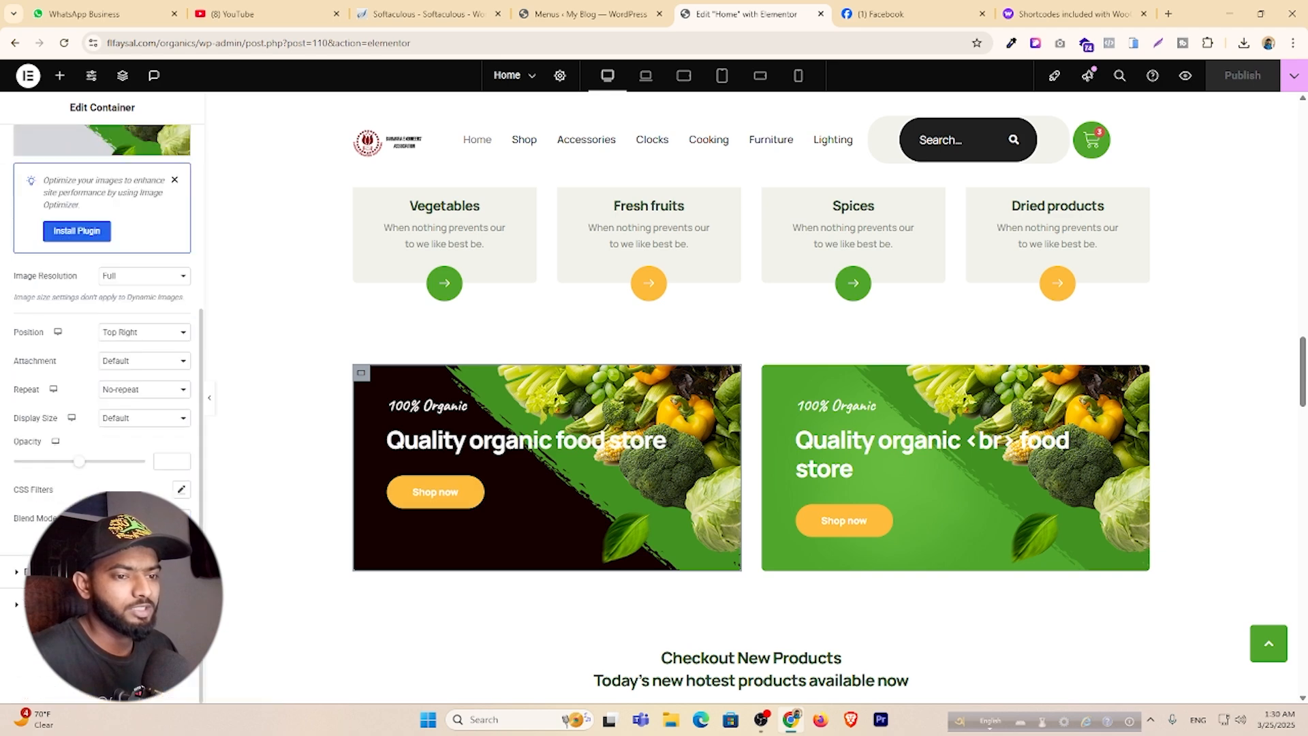
left_click(699, 402)
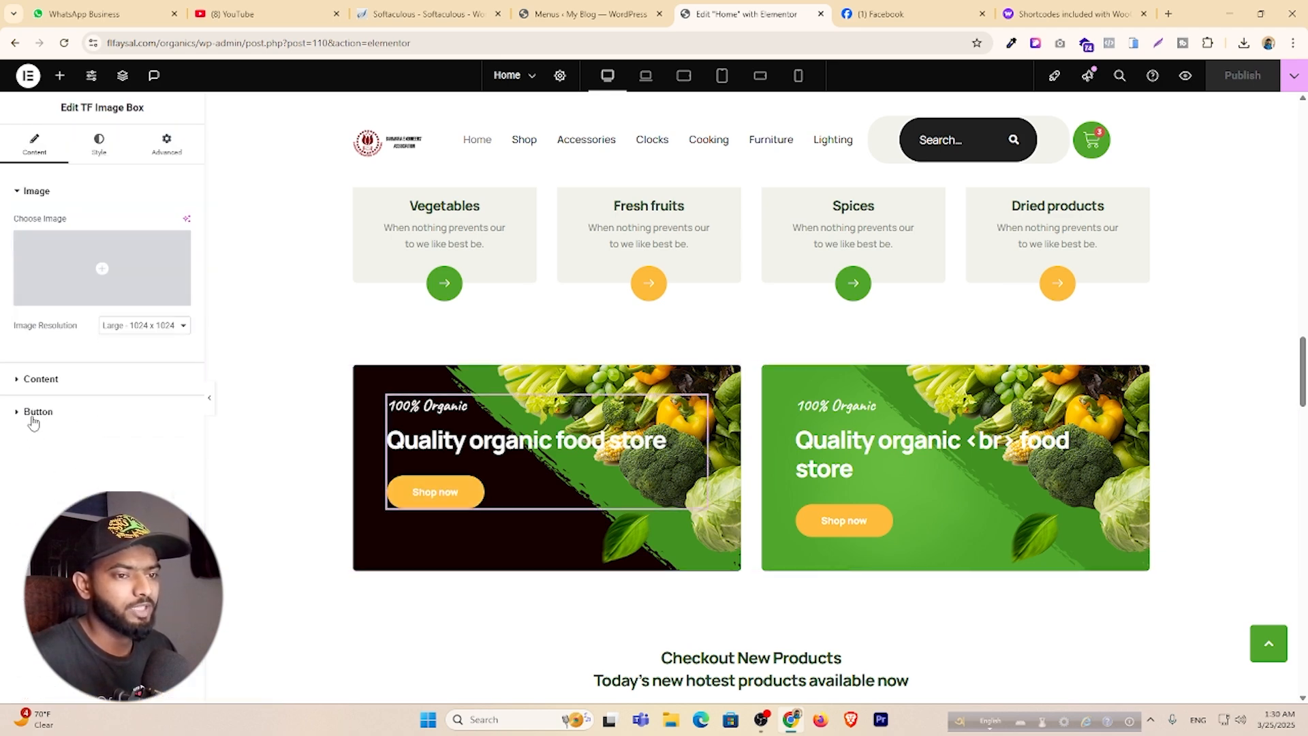
left_click(35, 412)
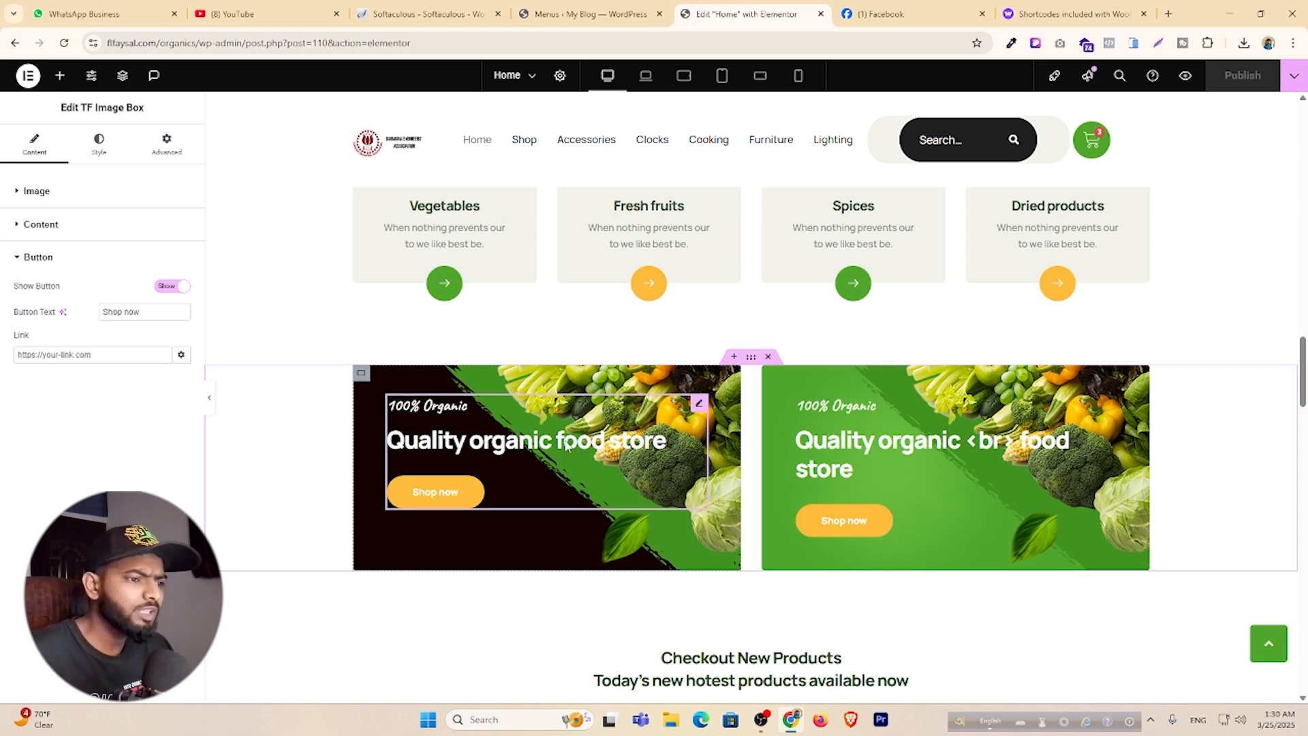
scroll(564, 443, "down", 6)
scroll(564, 440, "down", 3)
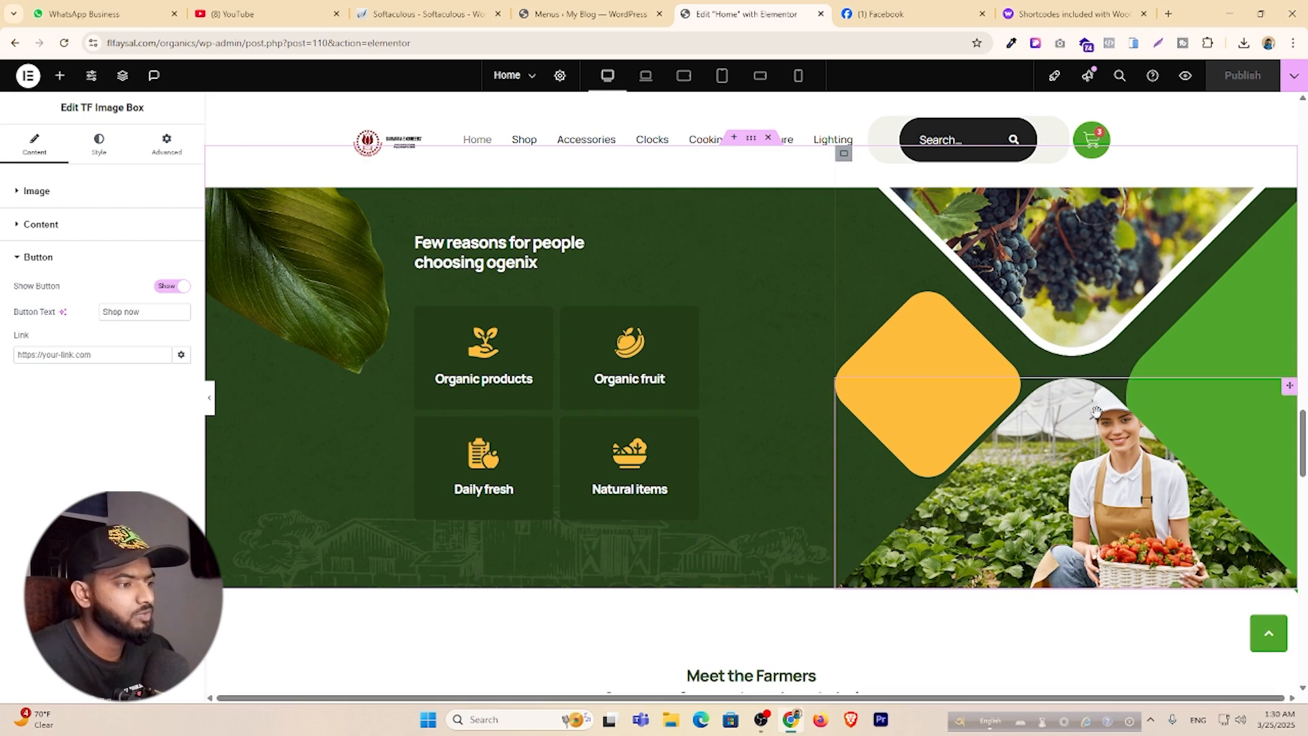
left_click(1289, 387)
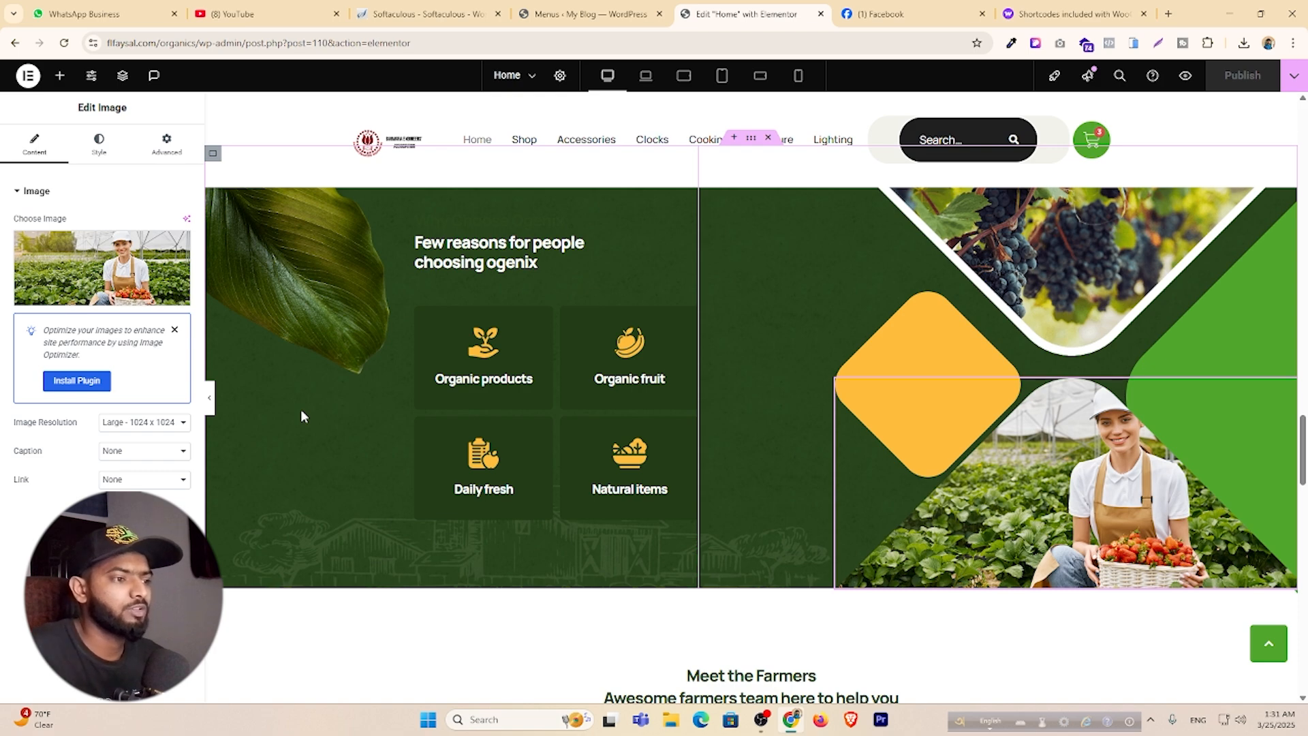
scroll(646, 557, "down", 5)
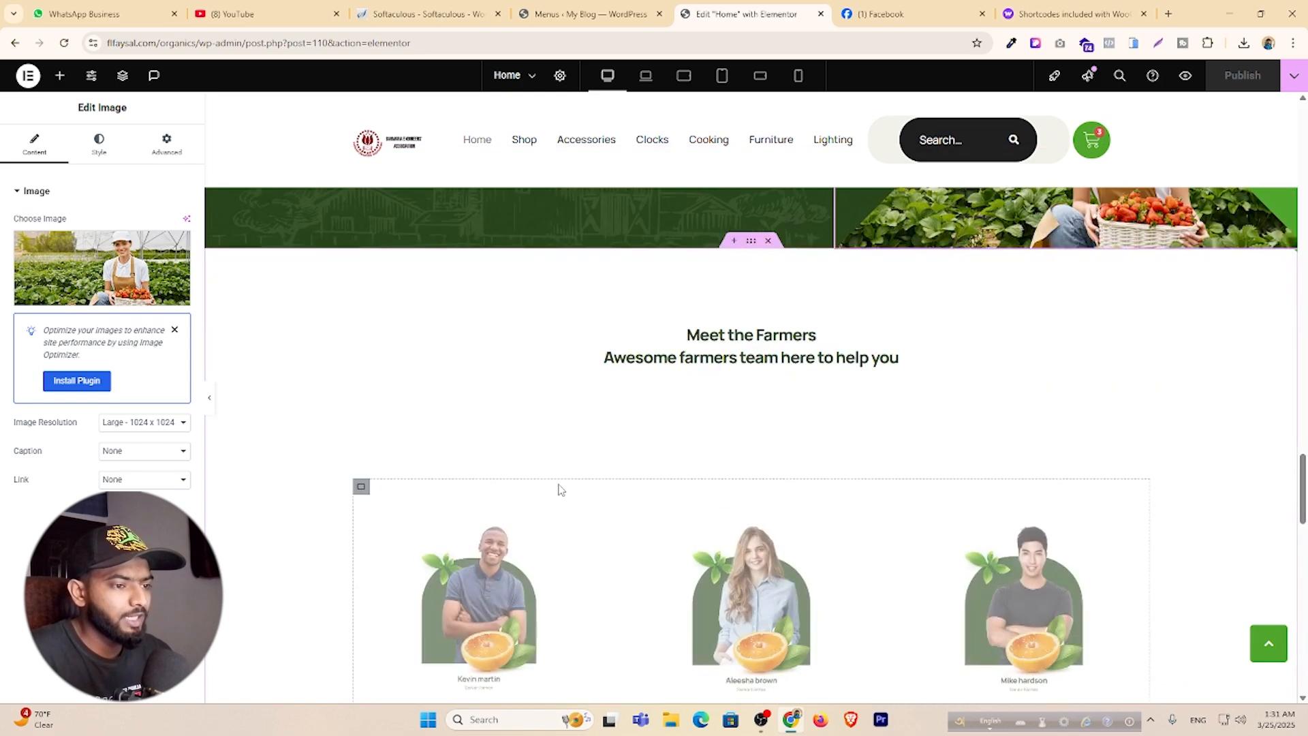
scroll(724, 329, "down", 10)
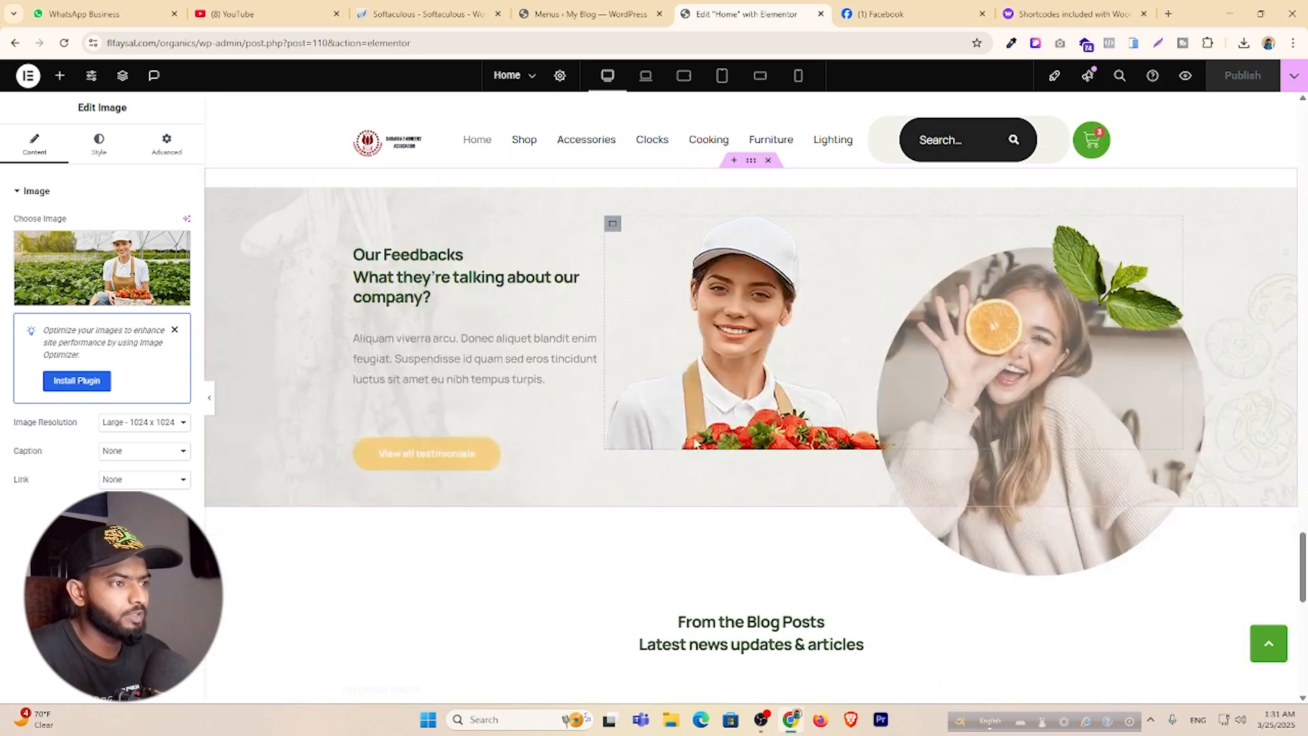
scroll(821, 176, "down", 10)
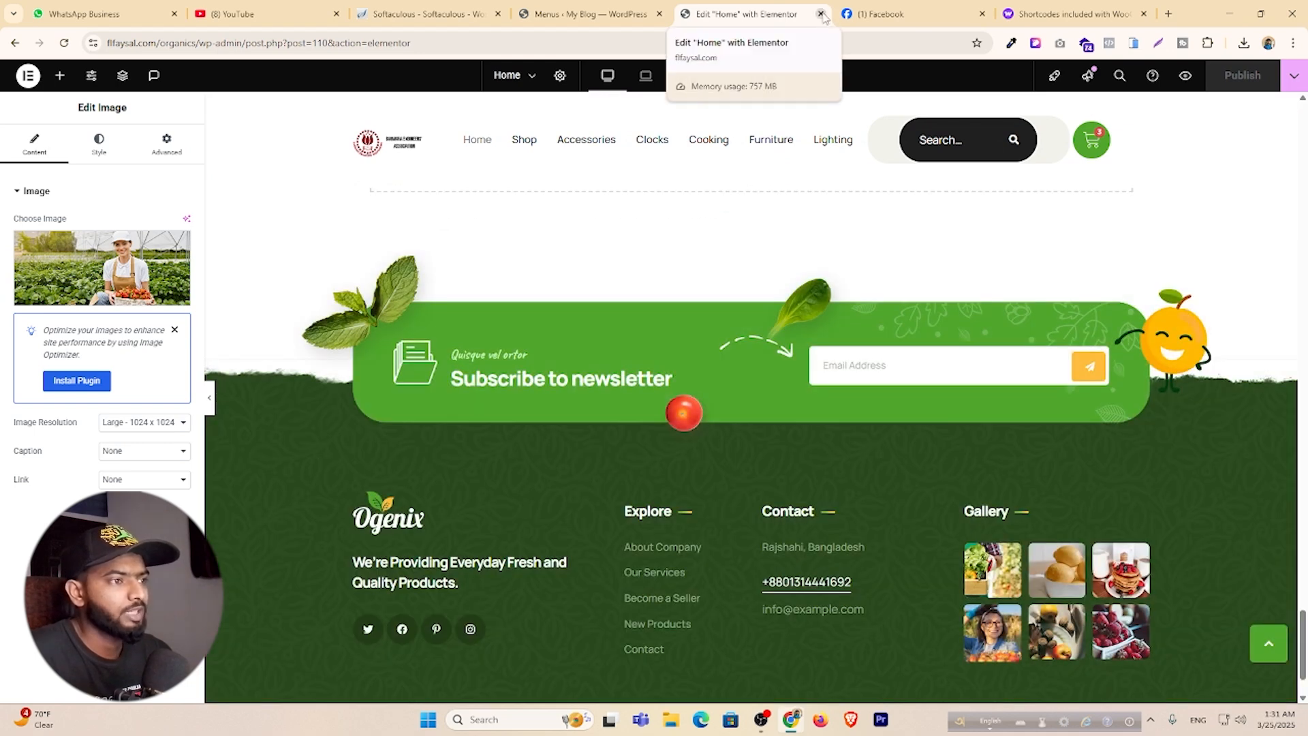
Close the home page editor and open the F footer template from TF Header – Footer Template in Elementor.
left_click(821, 14)
left_click(618, 10)
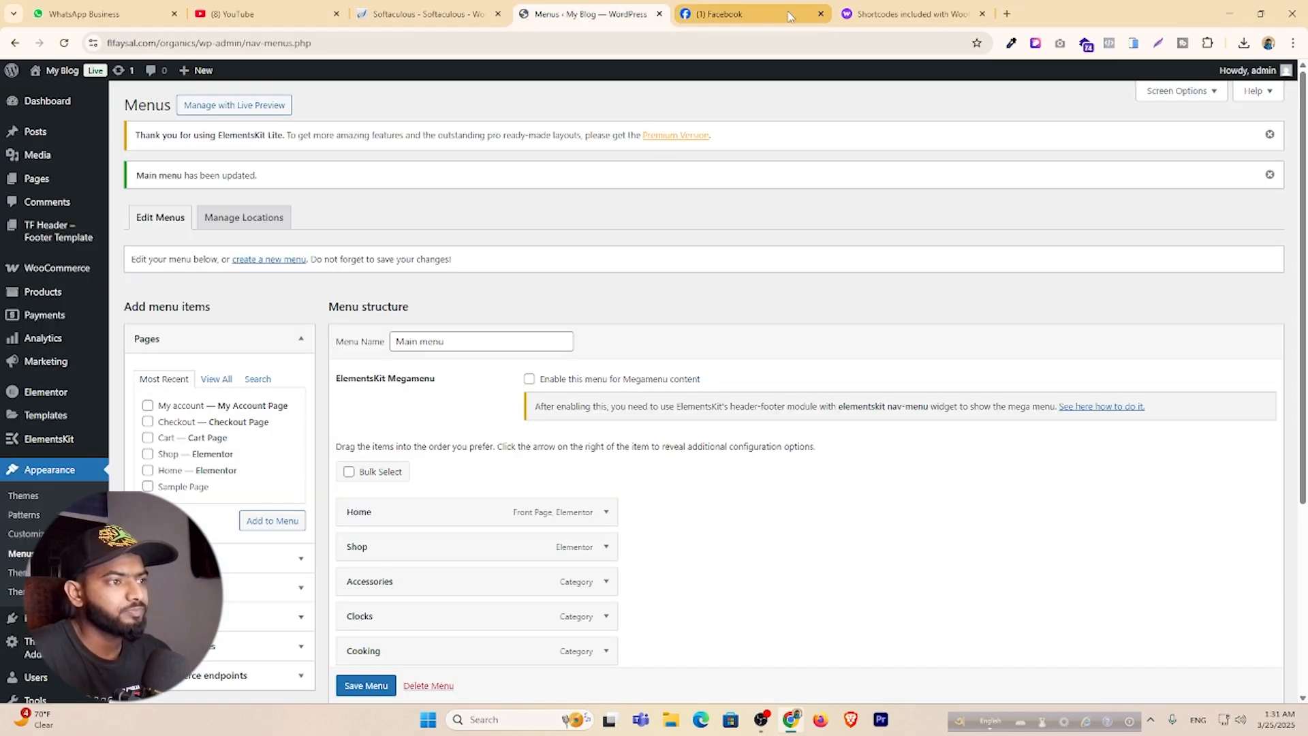
left_click(821, 14)
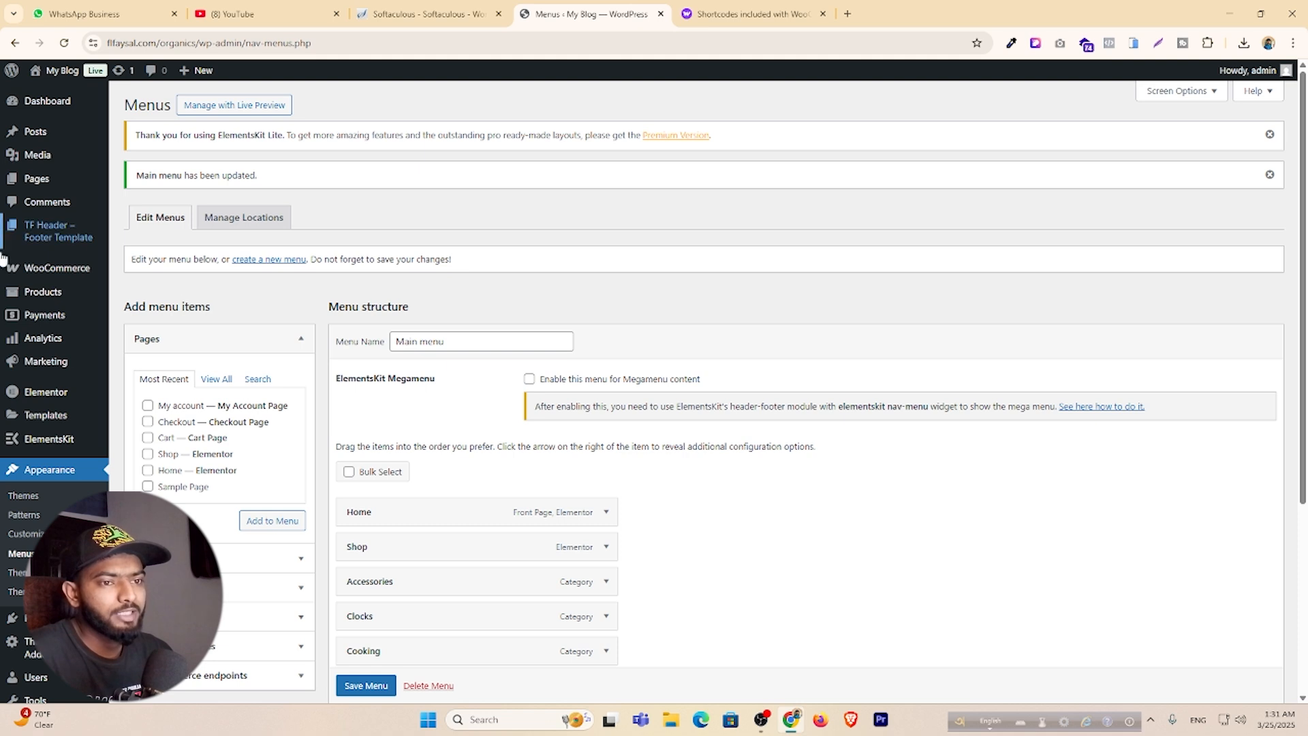
left_click(53, 234)
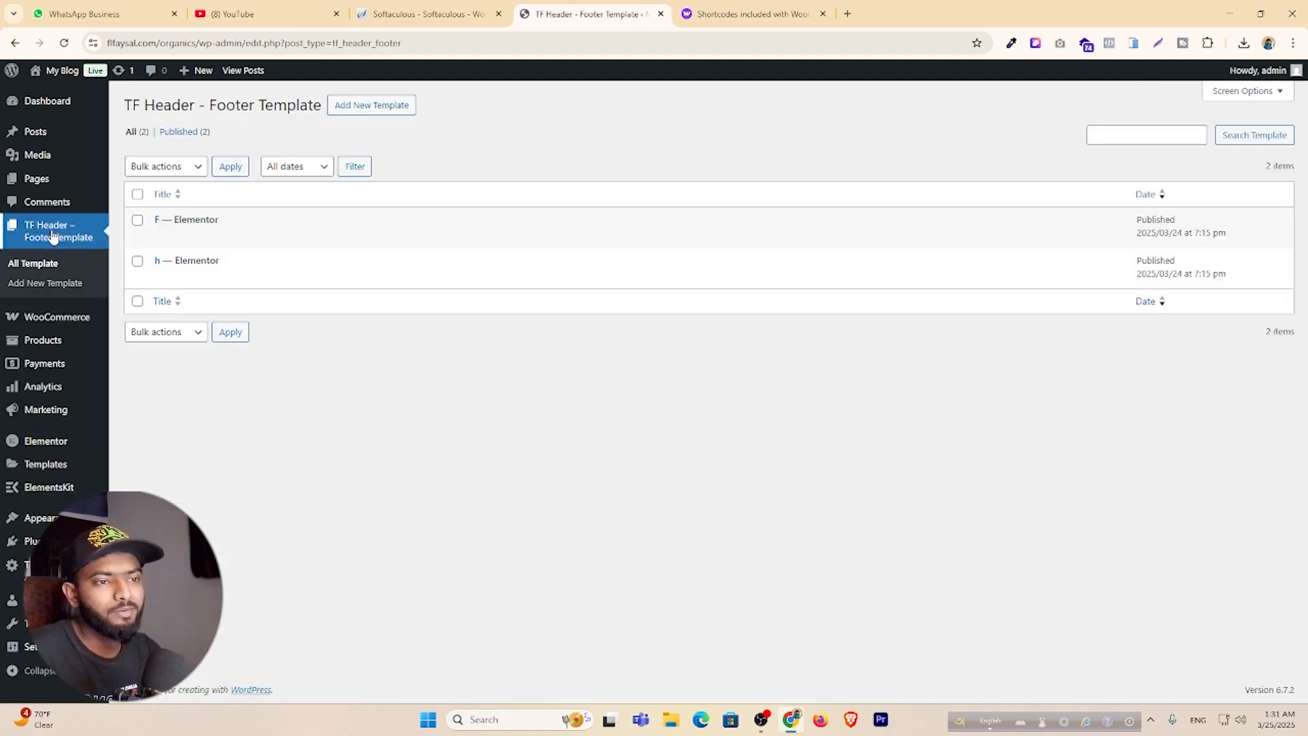
mouse_move(250, 231)
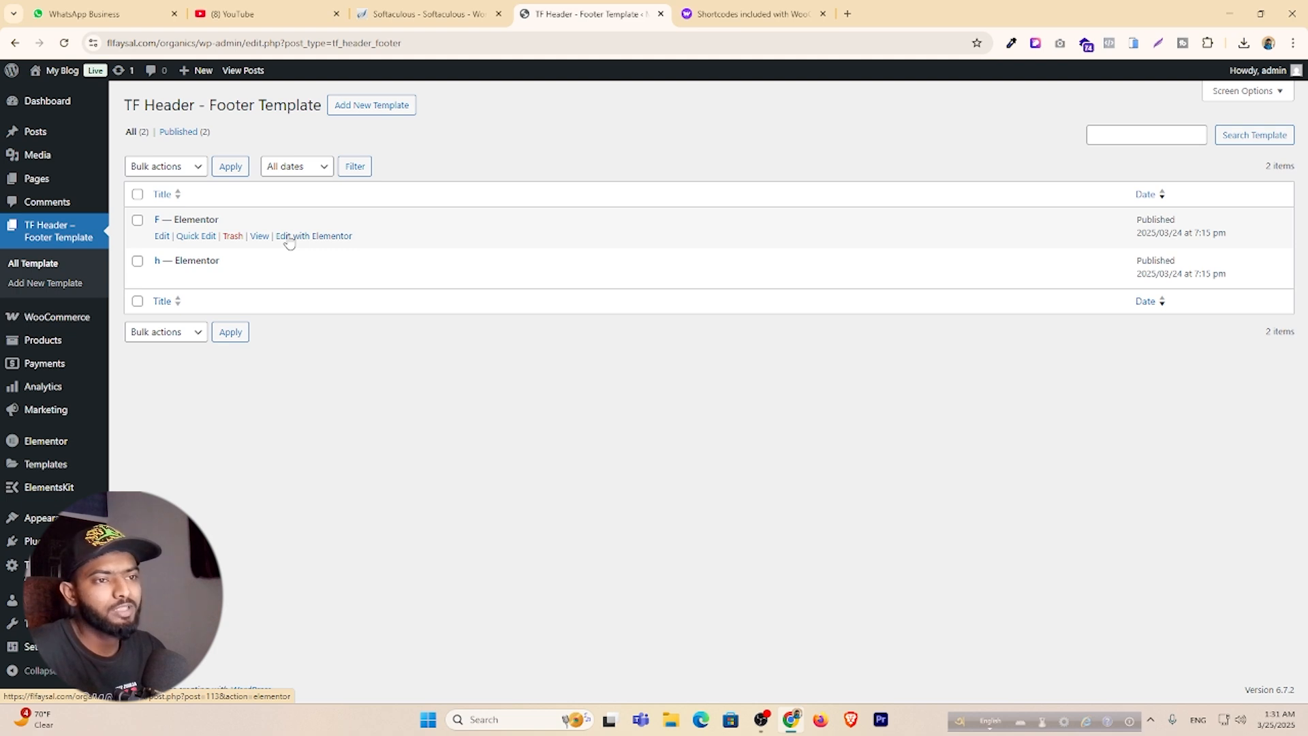
left_click(322, 236)
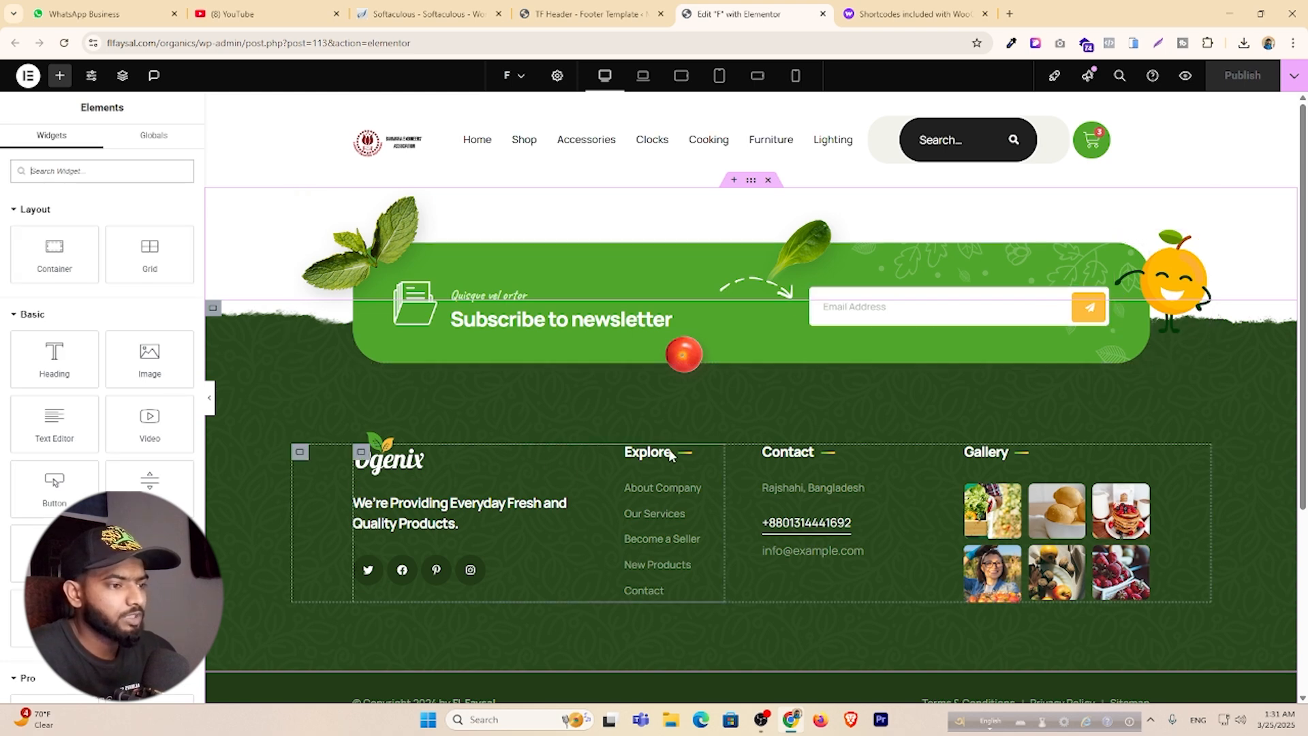
Select the footer's About Company link, then switch to the TF Header – Footer Template list.
left_click(716, 474)
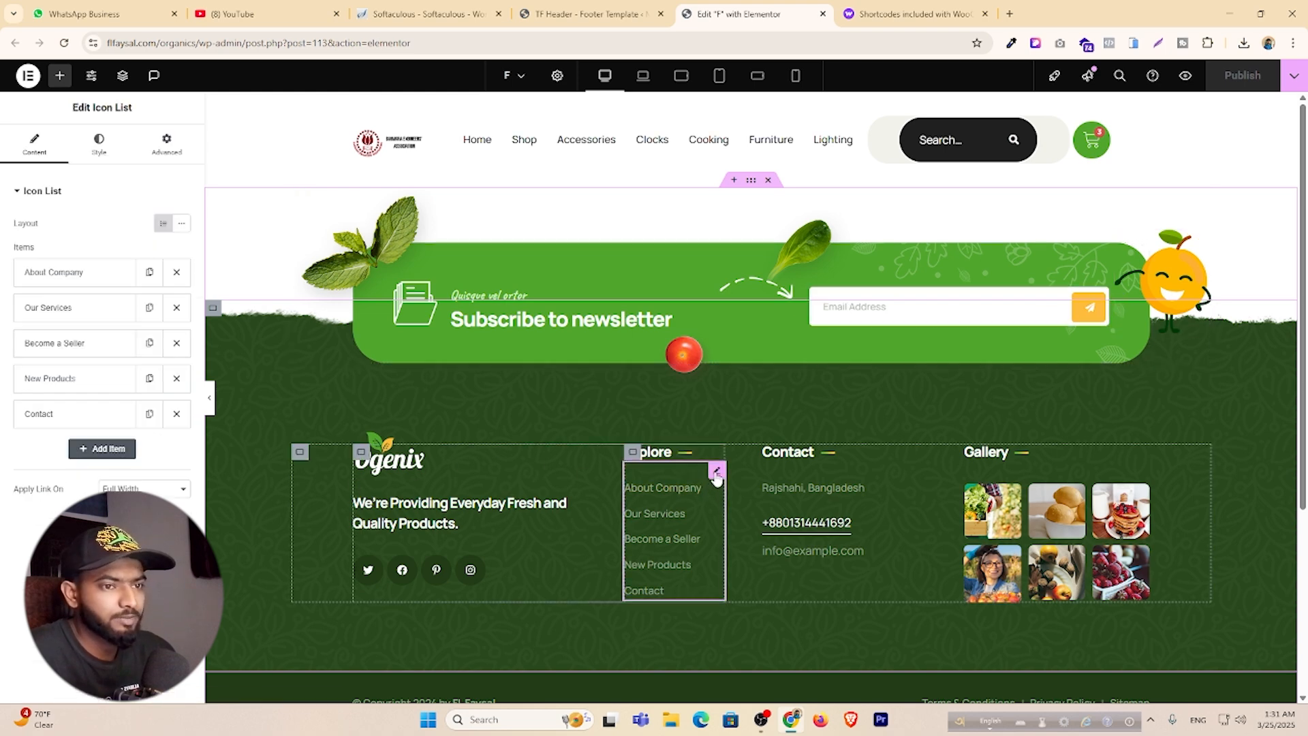
left_click(64, 275)
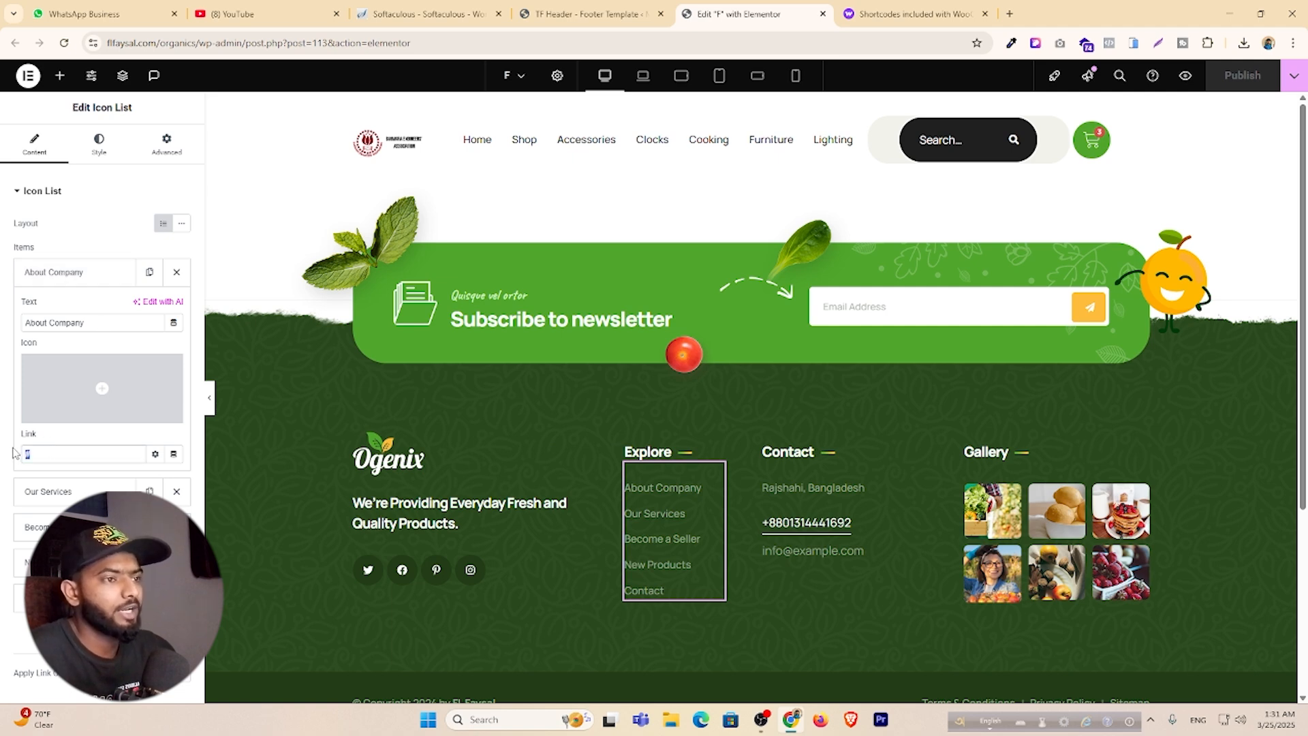
left_click(575, 14)
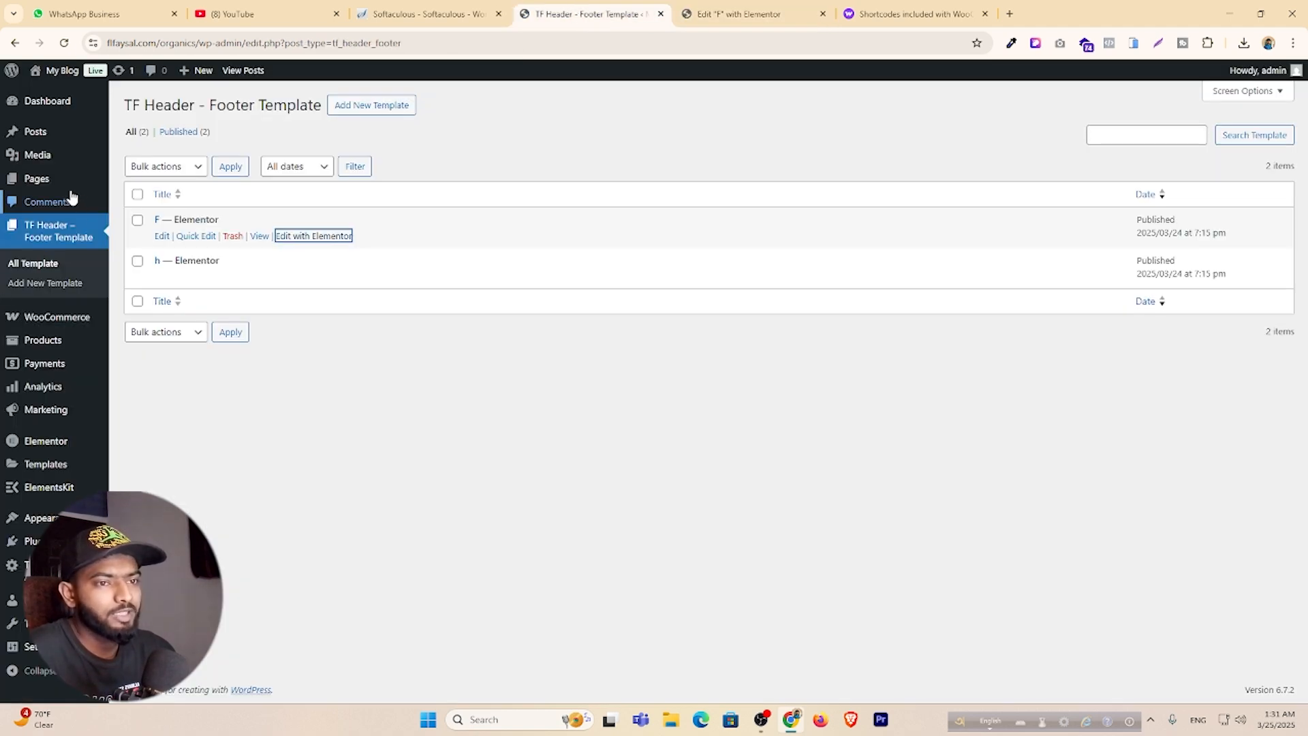
Publish a new page titled 'About US' and paste its address into the footer's About Company link.
mouse_move(50, 183)
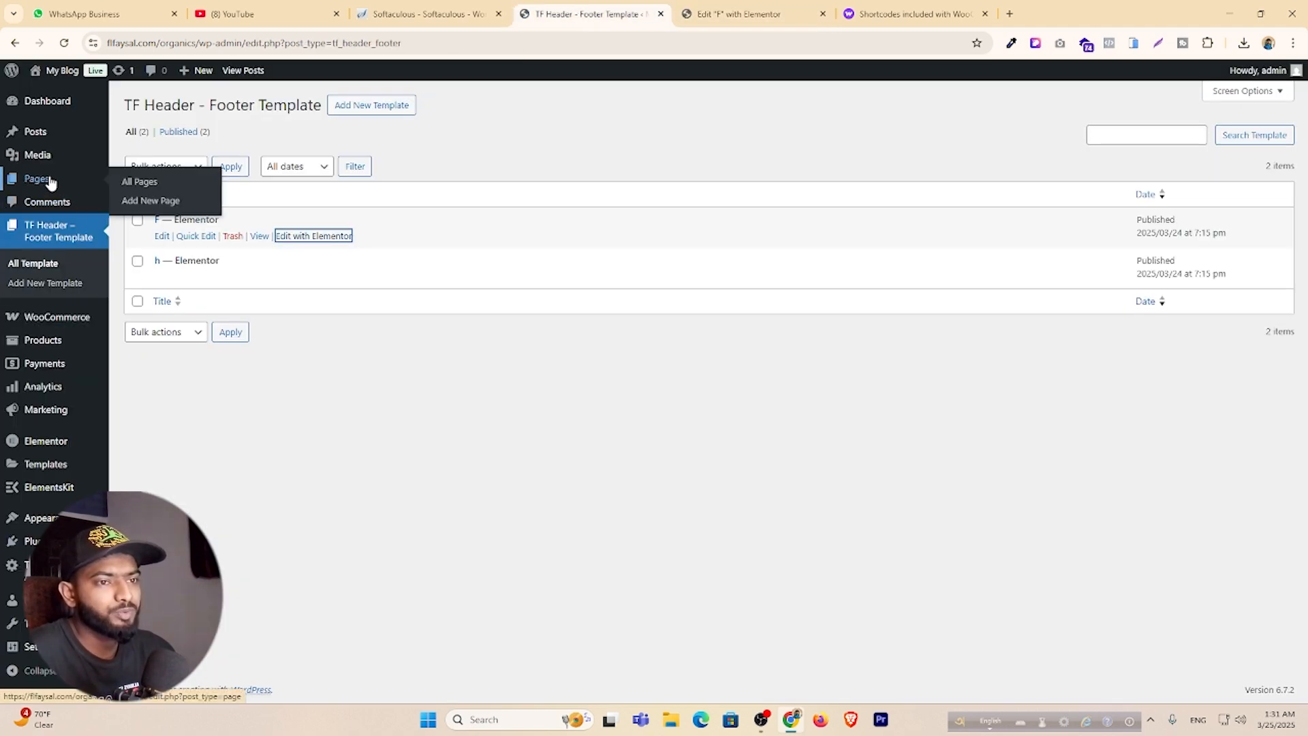
left_click(169, 199)
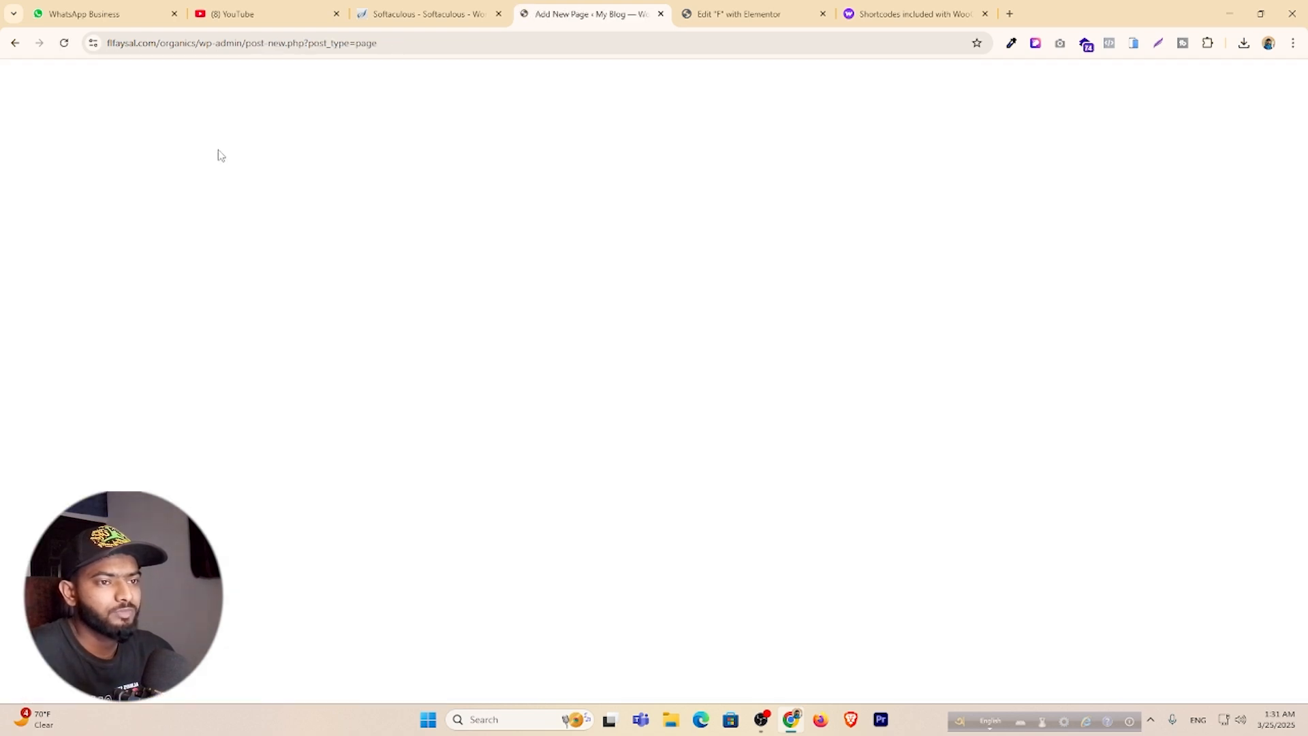
type("A")
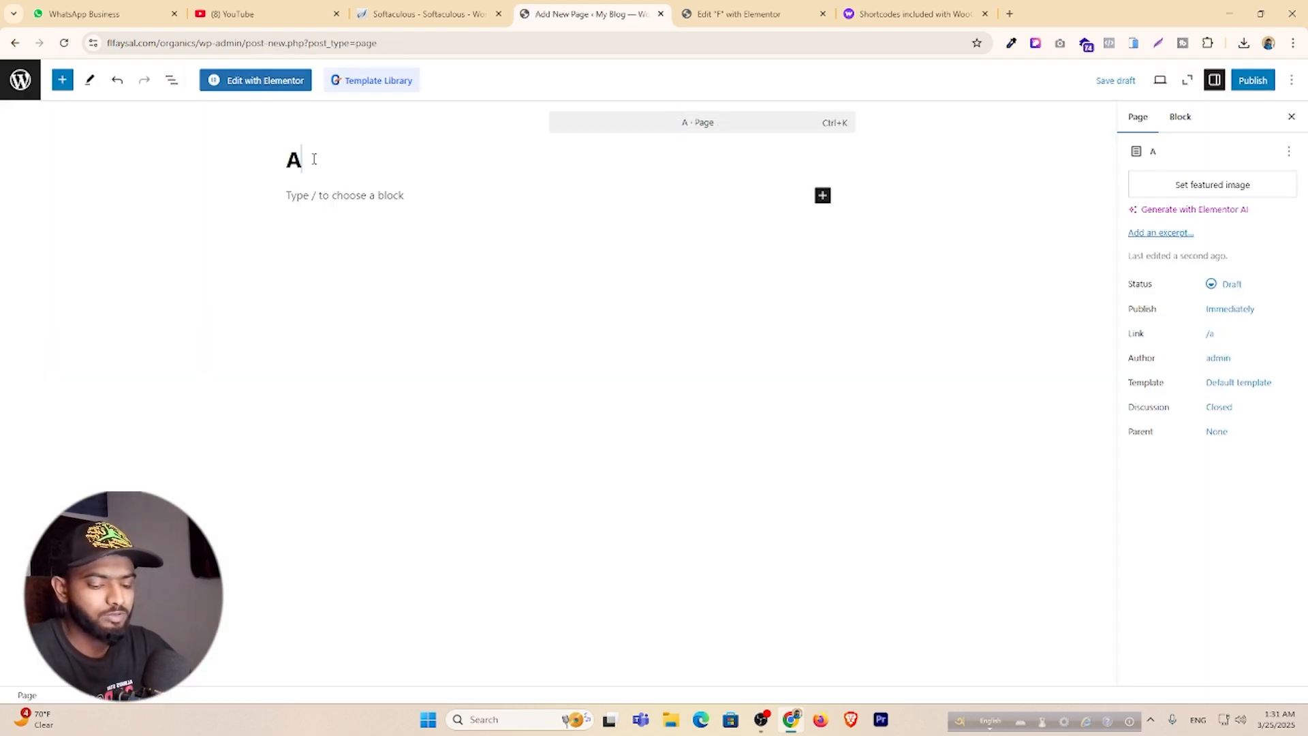
type("bout US")
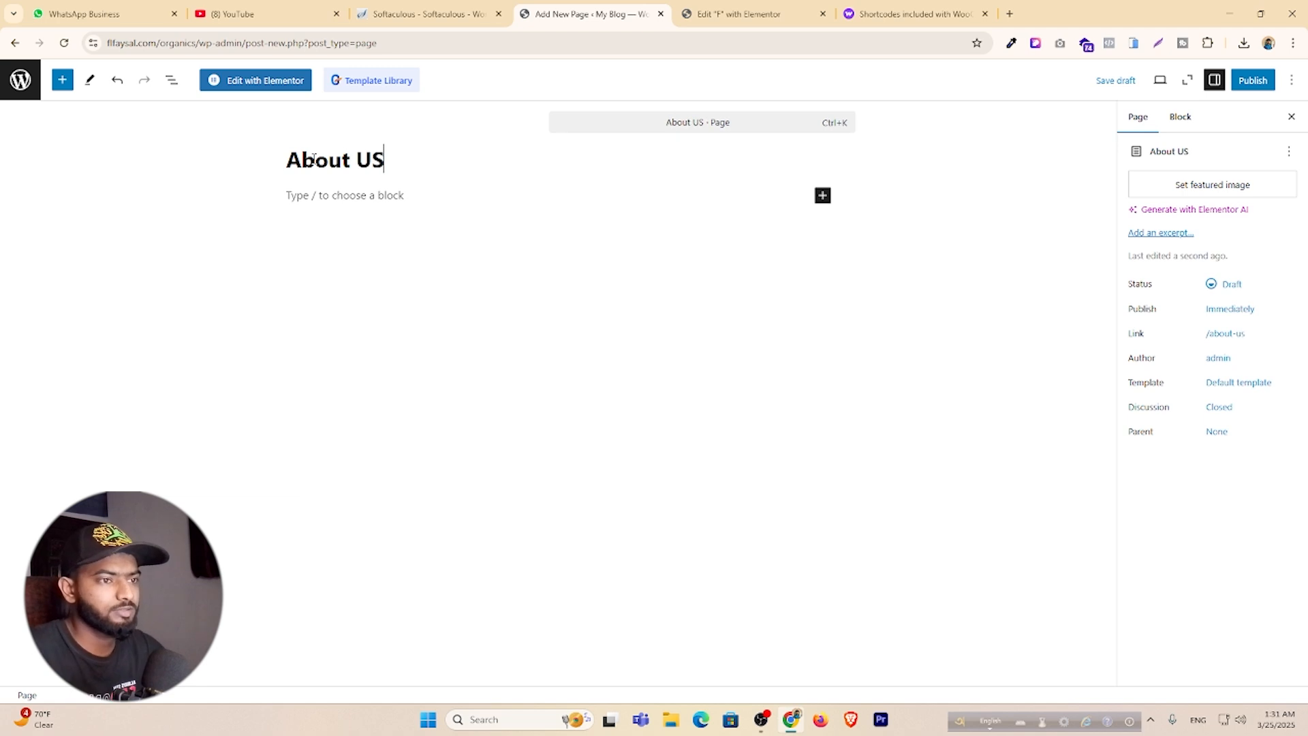
left_click(1253, 80)
left_click(1254, 80)
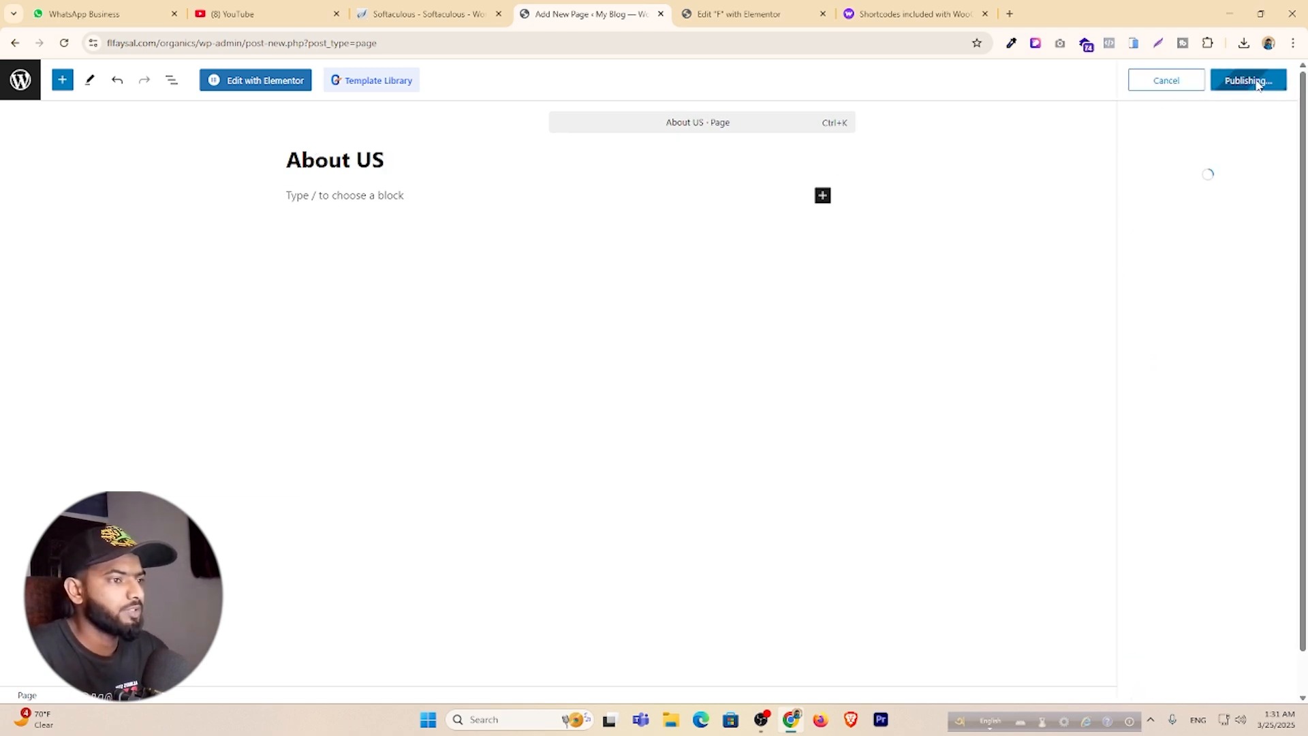
left_click(1279, 198)
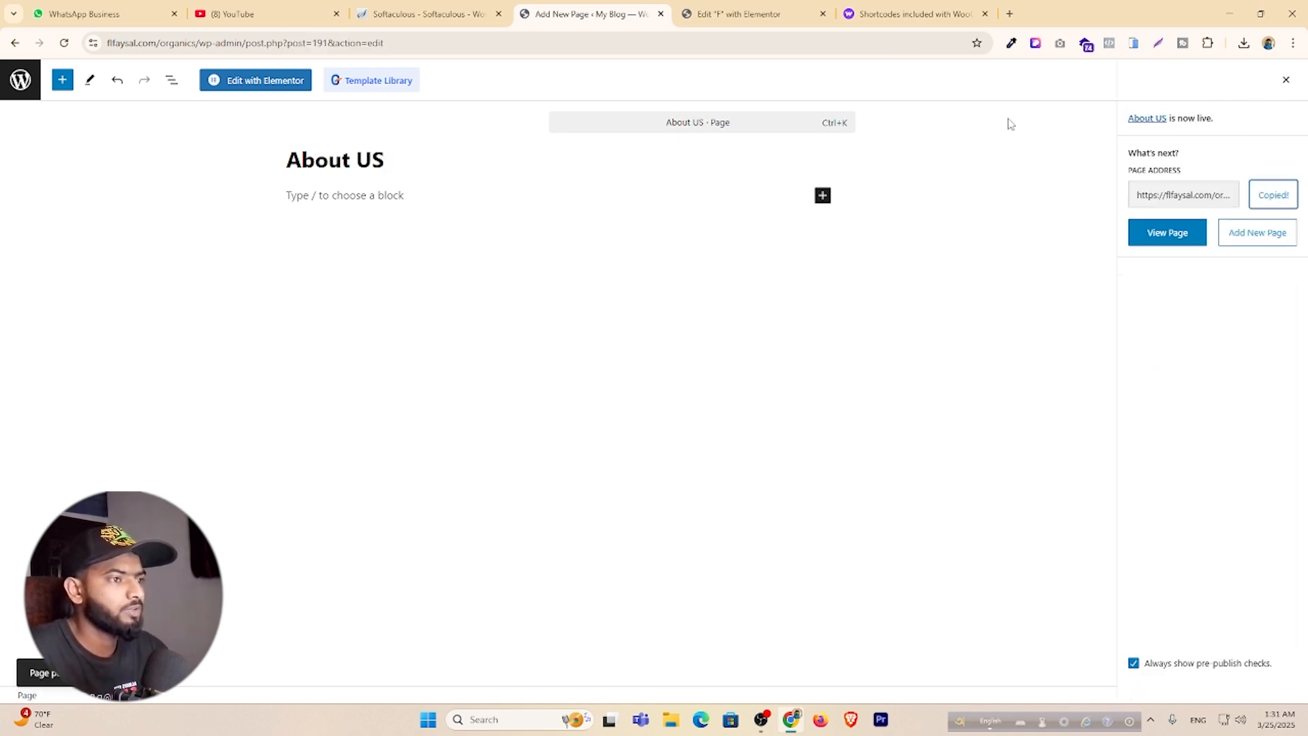
left_click(739, 13)
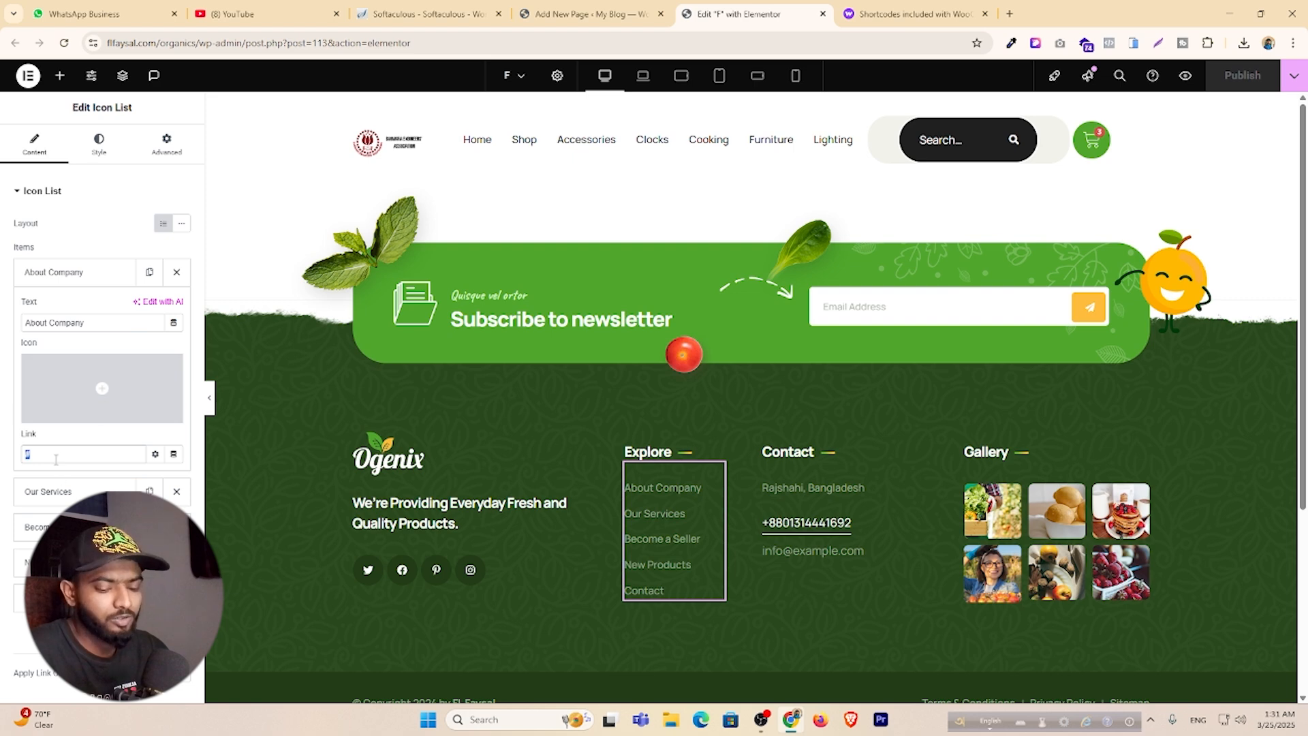
key("ctrl+v")
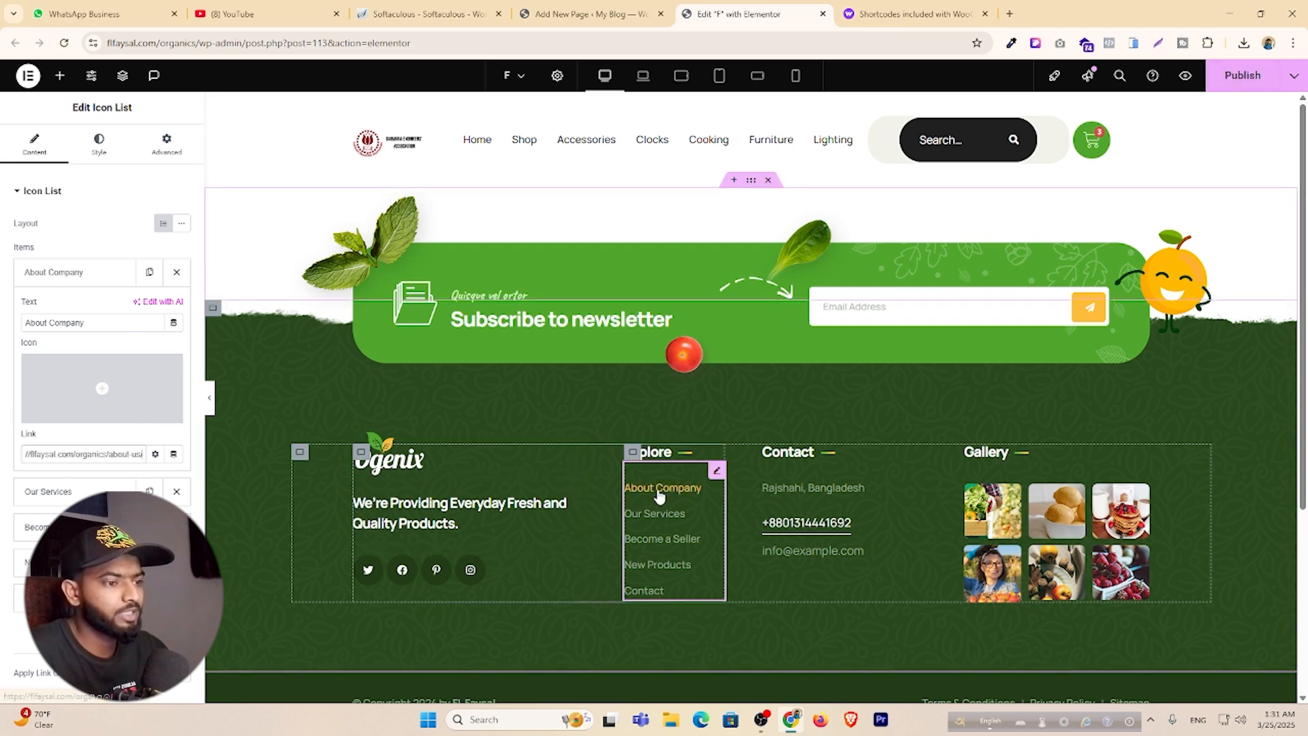
Add filler paragraphs 'shkfgvb', 'skfh' and 'jgksfdg' to the About US page and save it.
left_click(586, 13)
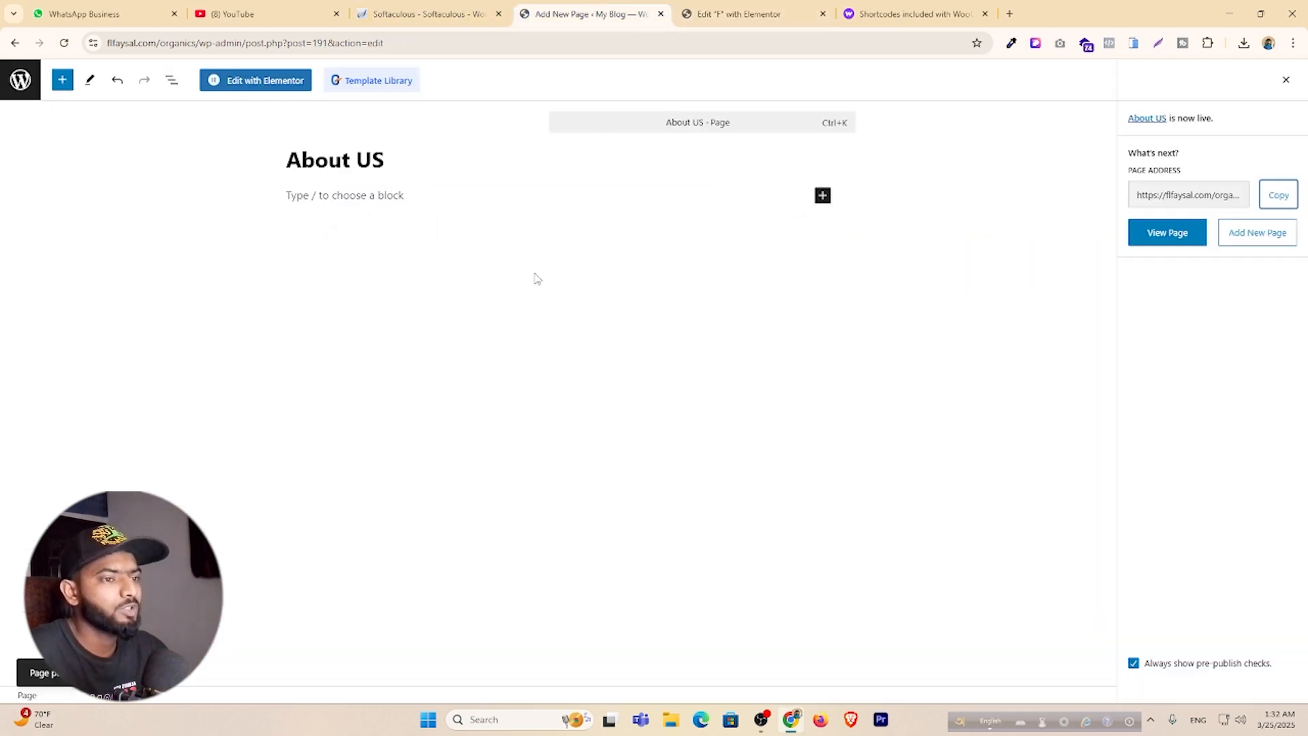
left_click(401, 199)
type("shkfgvb")
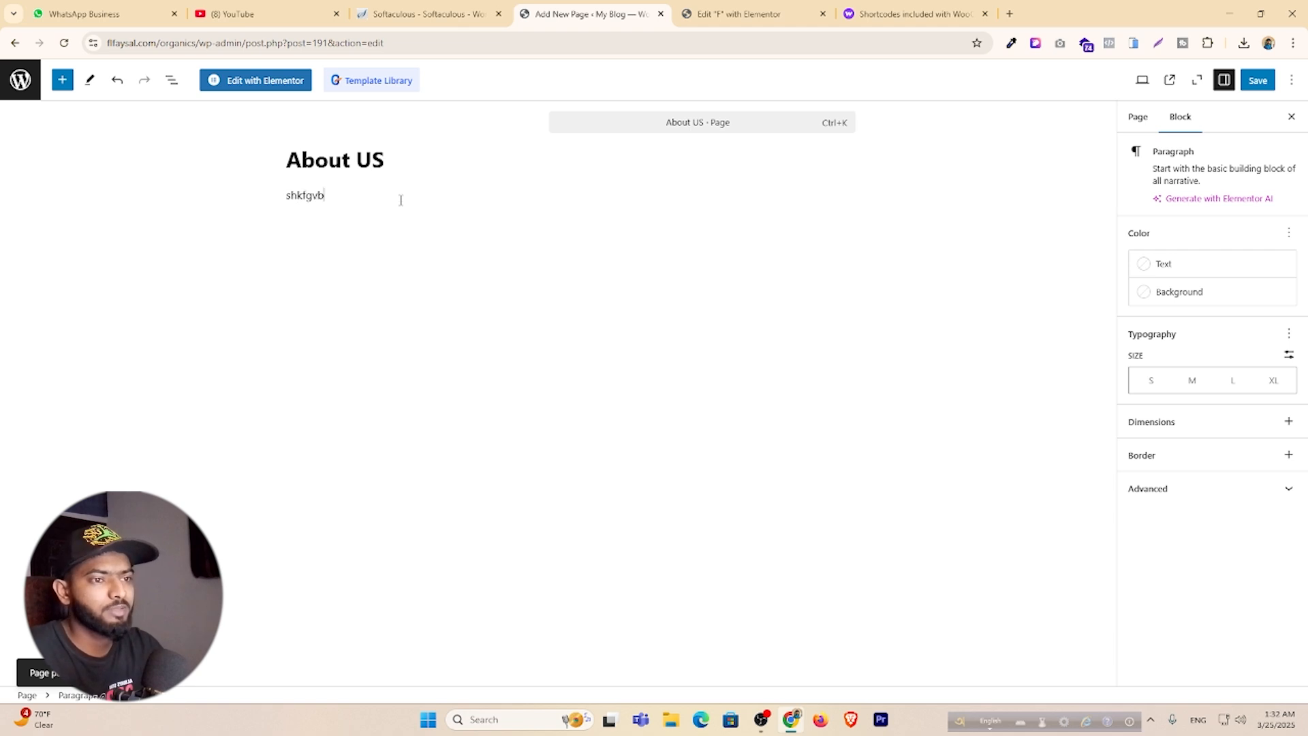
key("Return")
type("skfhgbdf")
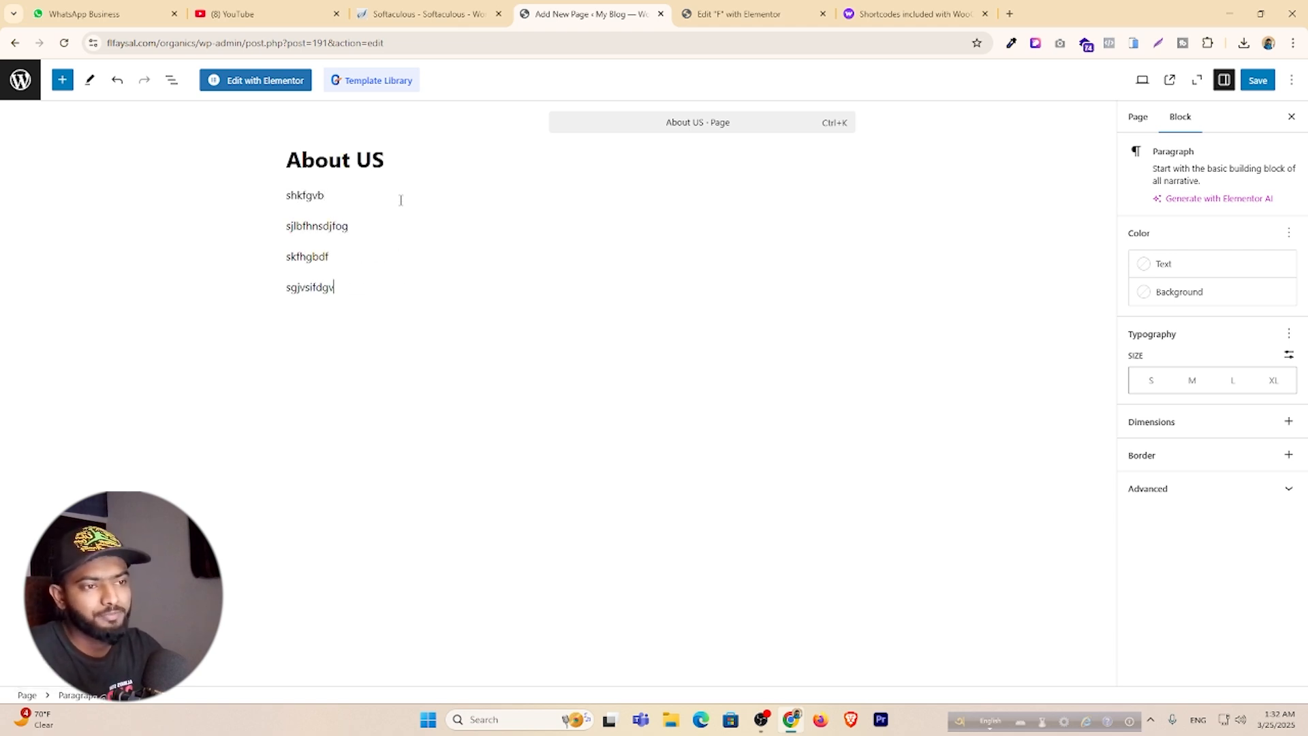
key("Return")
type("jgksfdg")
key("Return")
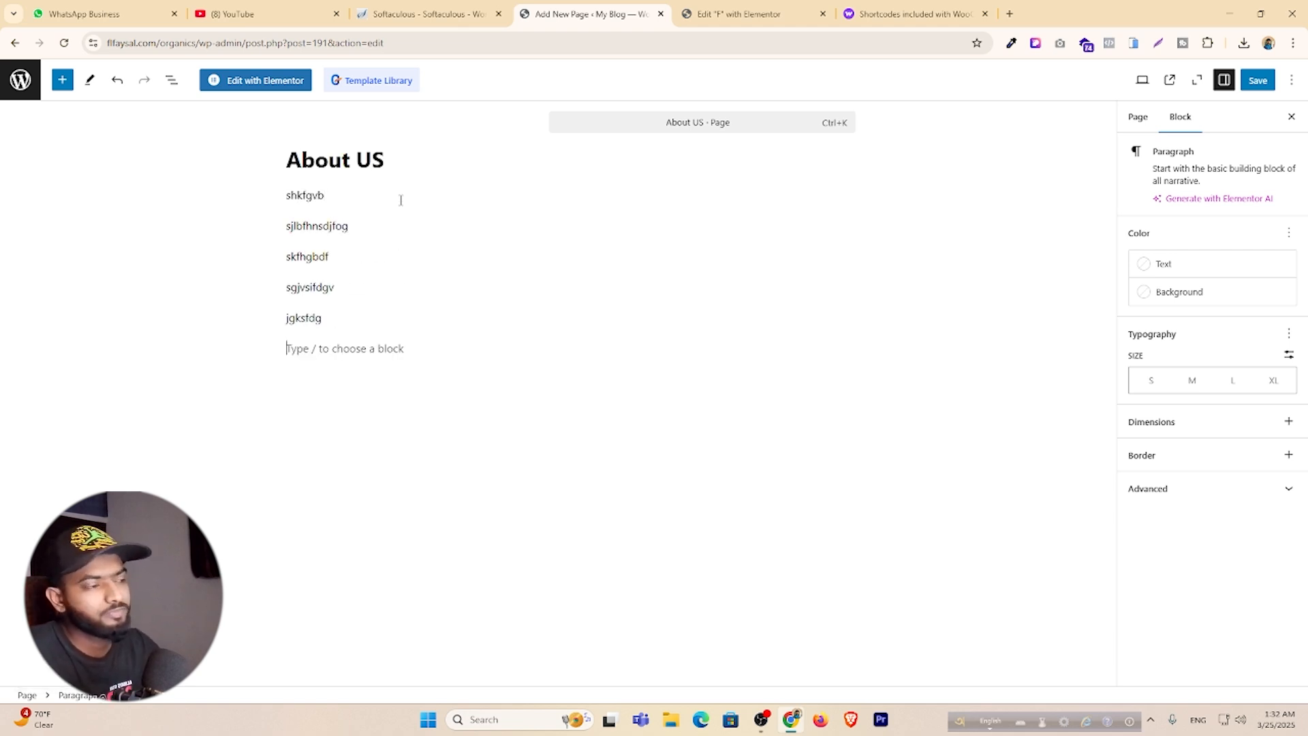
left_click(1258, 80)
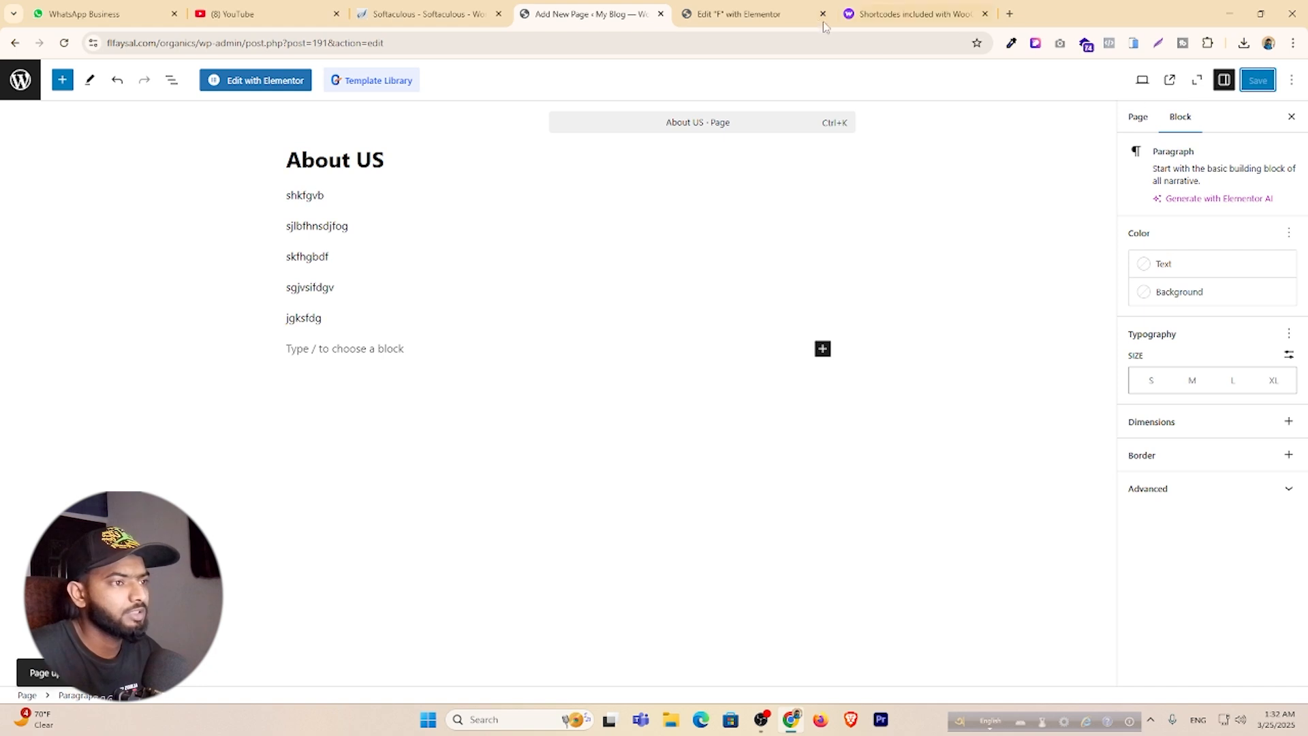
Check the footer editor, then go to the list of all pages.
left_click(749, 13)
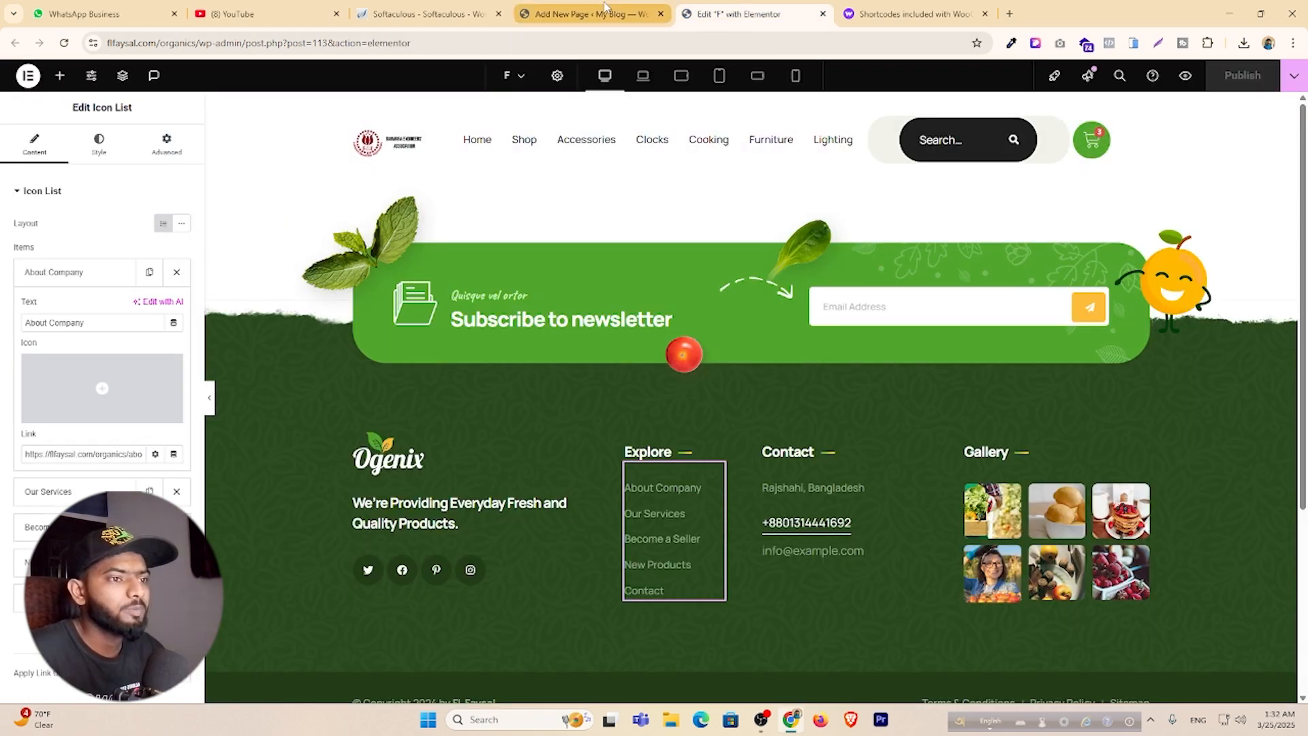
left_click(587, 15)
left_click(20, 80)
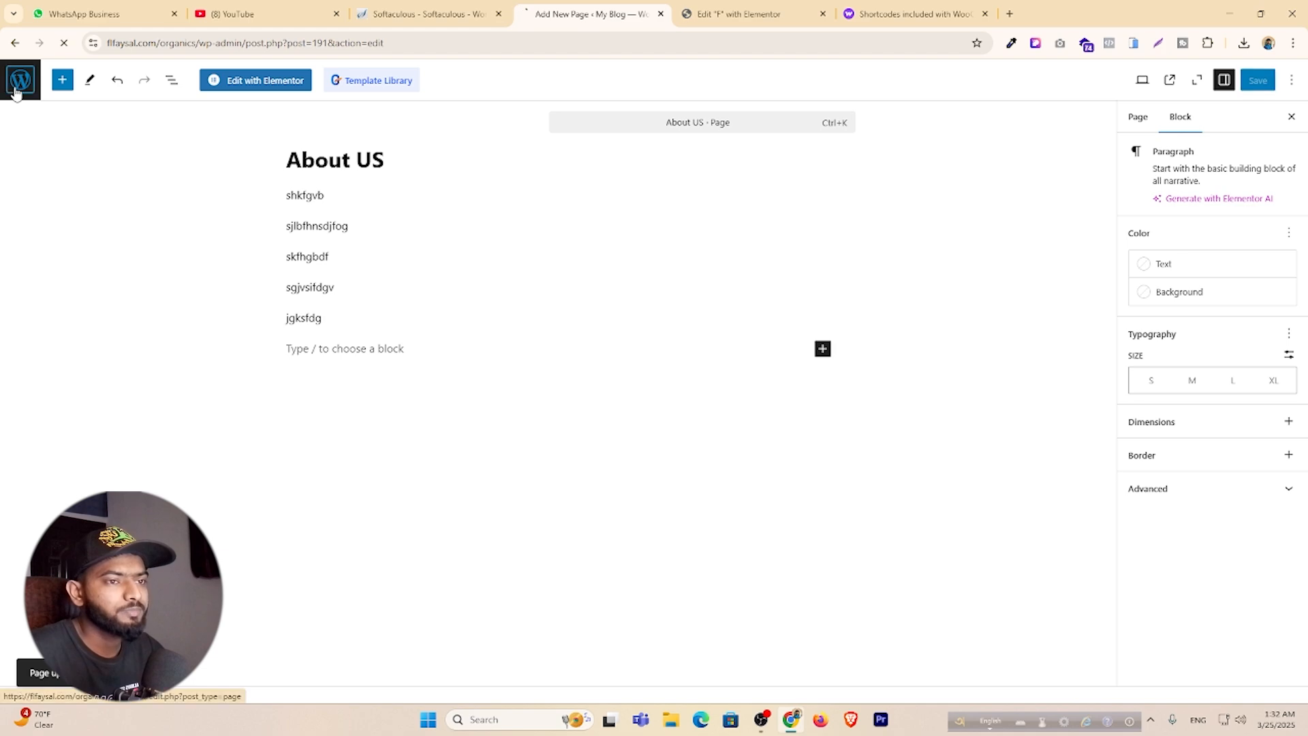
On the live homepage, follow the footer's About Company link to the About US page, then return to the footer editor.
middle_click(51, 92)
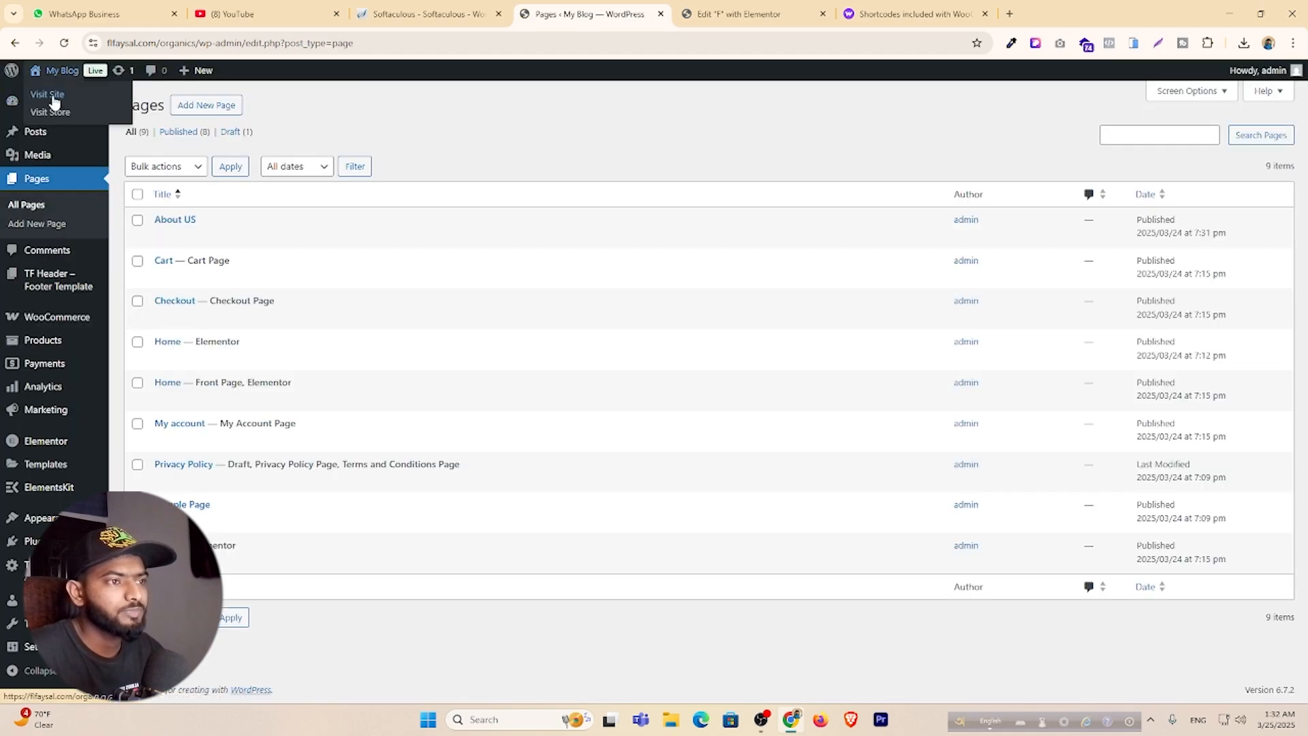
left_click(892, 14)
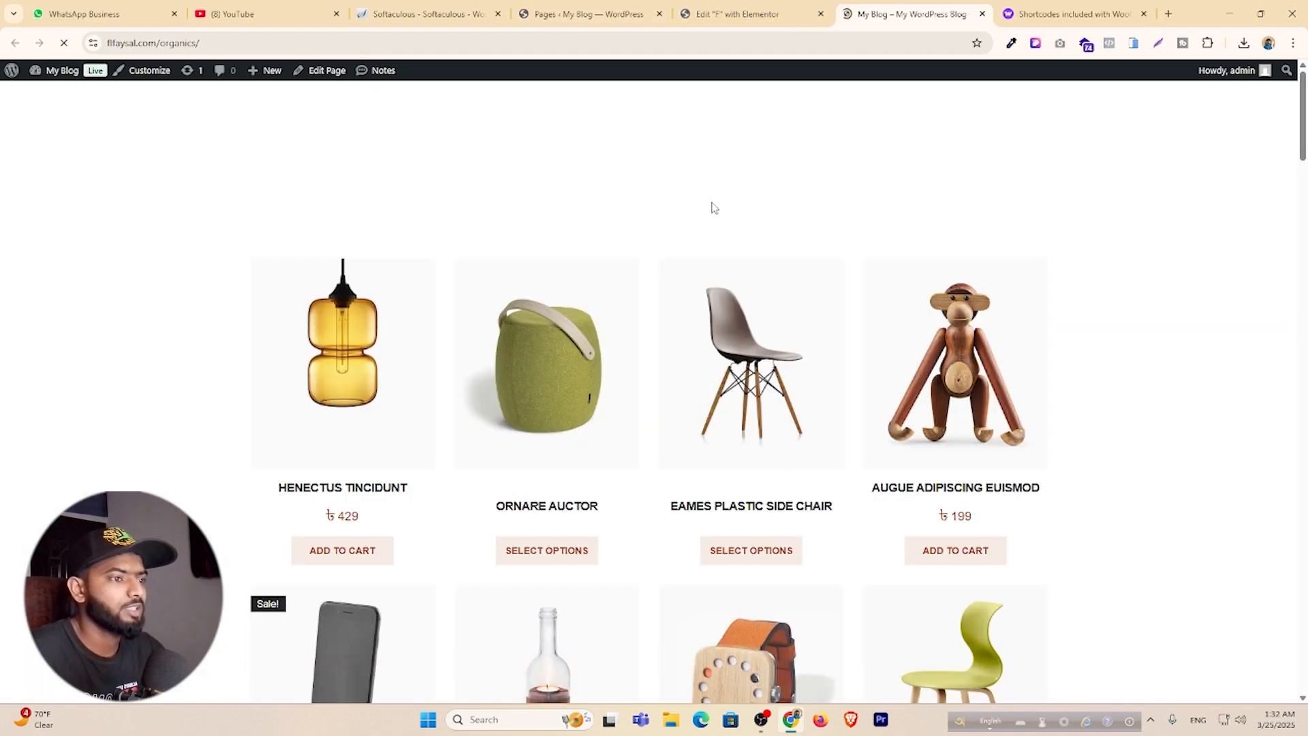
scroll(711, 204, "down", 8)
scroll(712, 206, "down", 15)
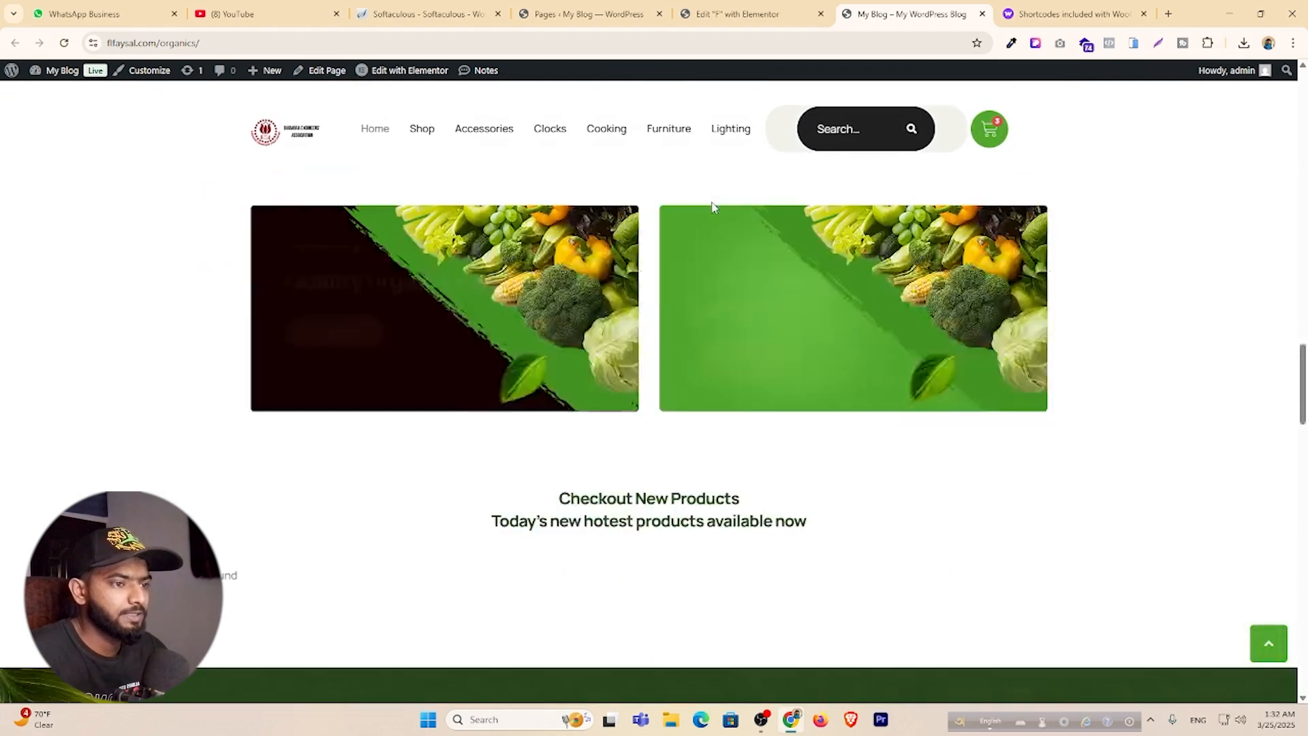
scroll(713, 208, "down", 10)
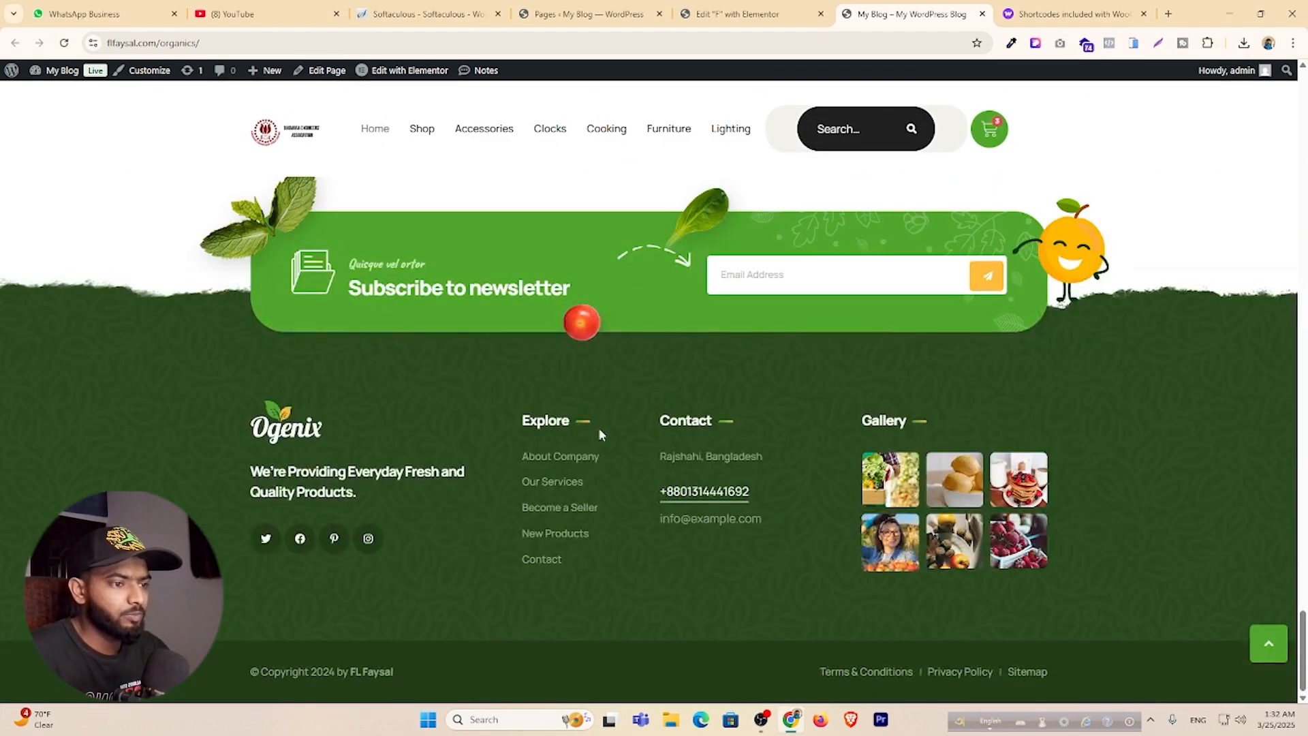
left_click(575, 456)
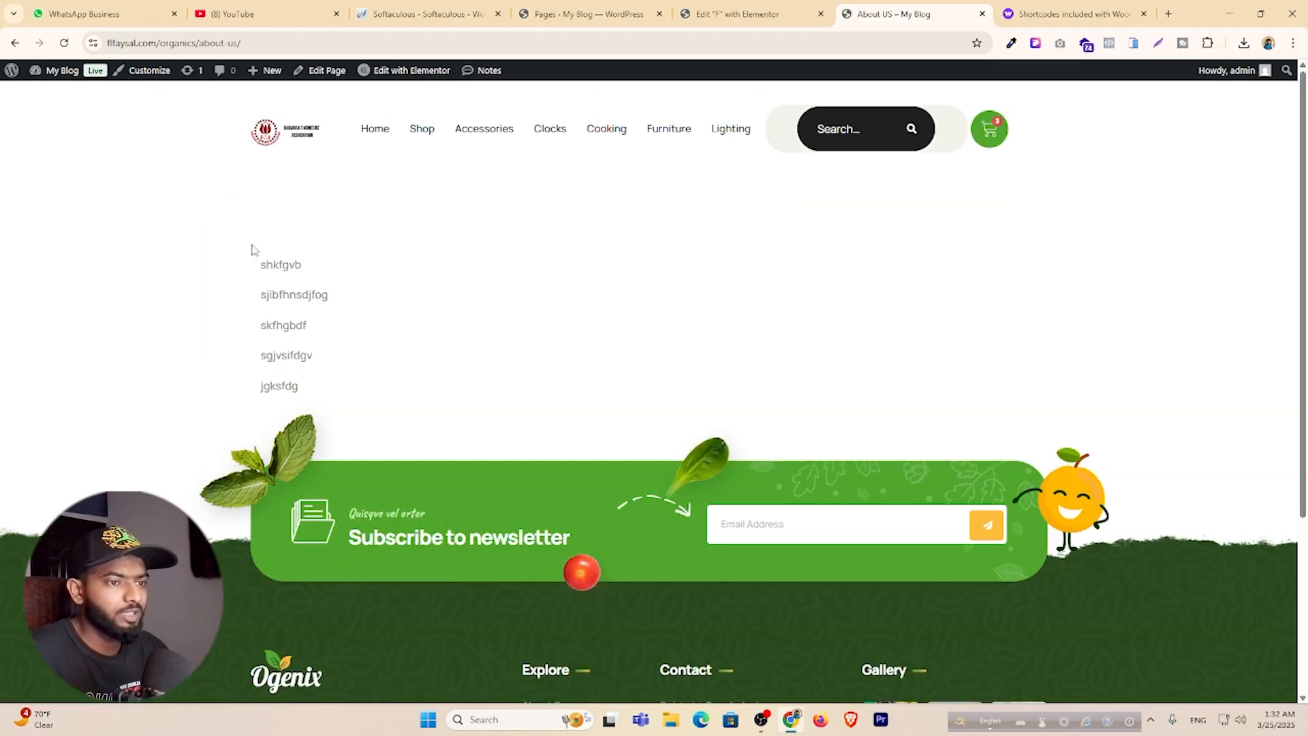
left_click_drag(261, 265, 349, 405)
scroll(537, 363, "down", 2)
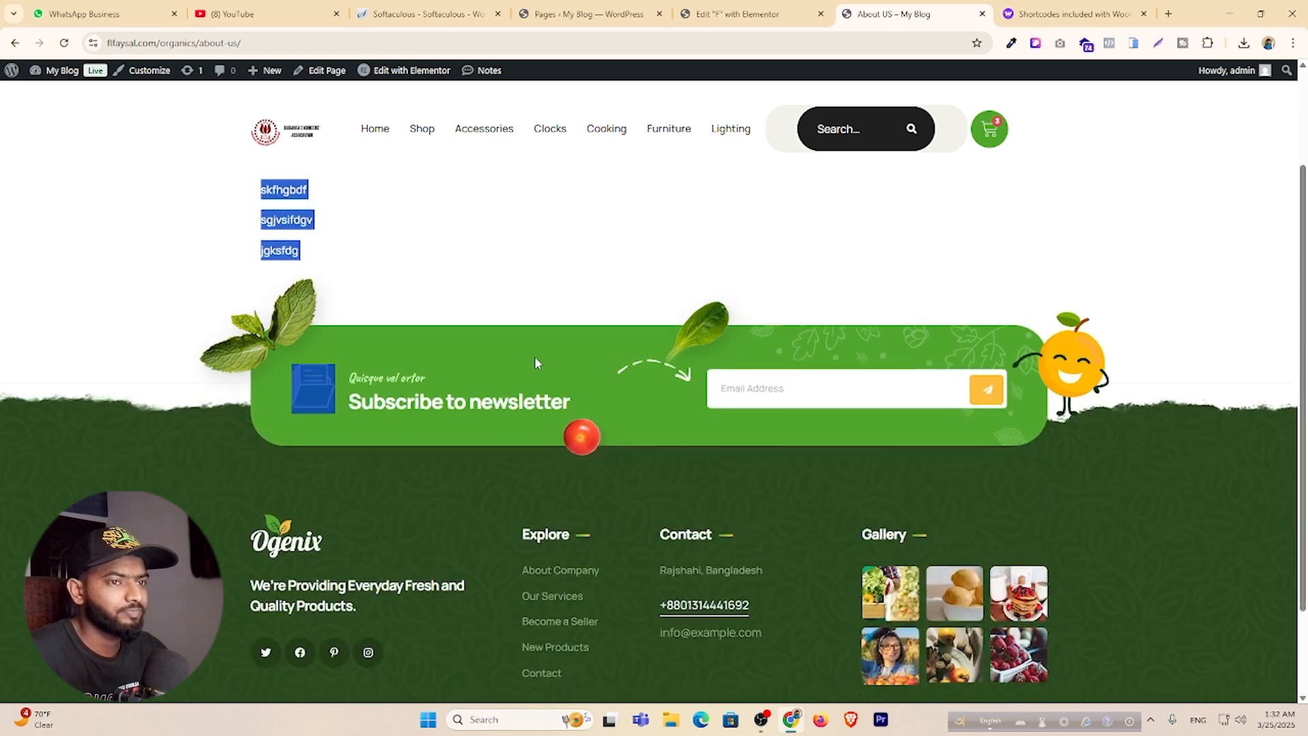
scroll(536, 363, "up", 2)
left_click(735, 14)
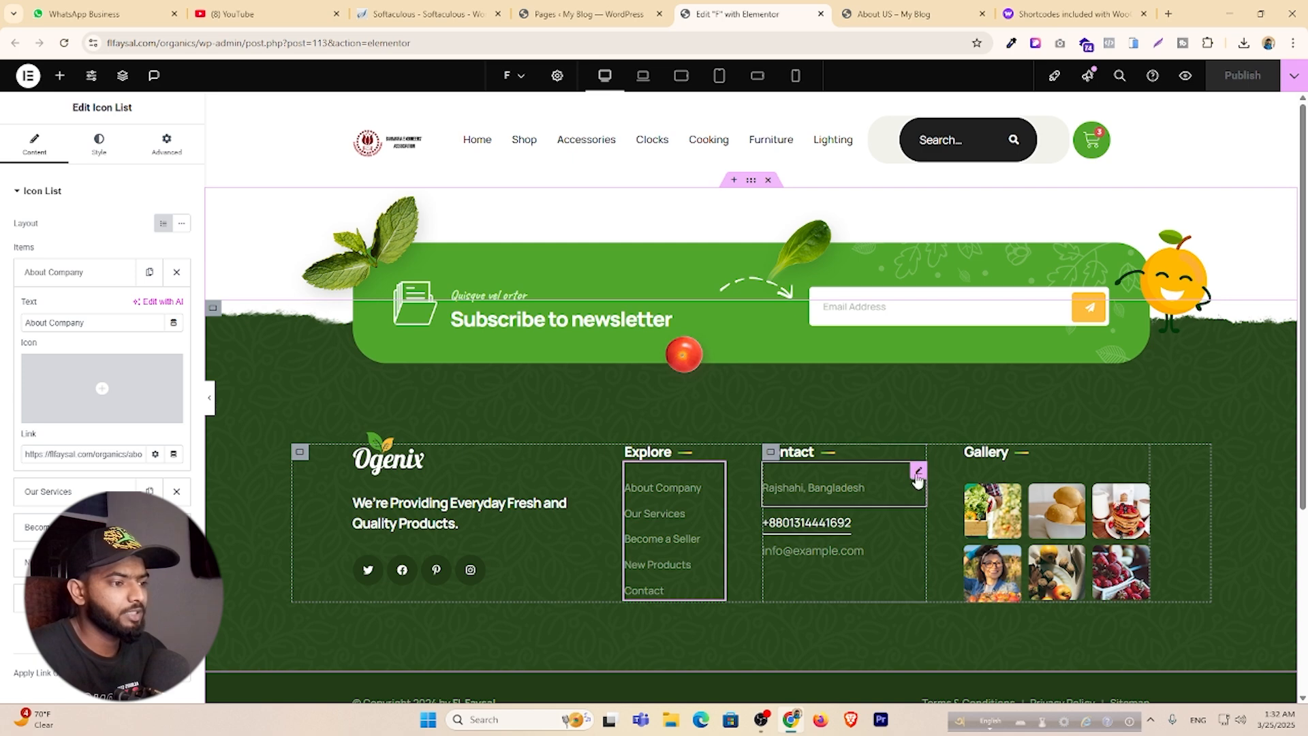
Overwrite the Contact column's e-mail heading with the owner's e-mail address and publish the footer.
left_click(918, 471)
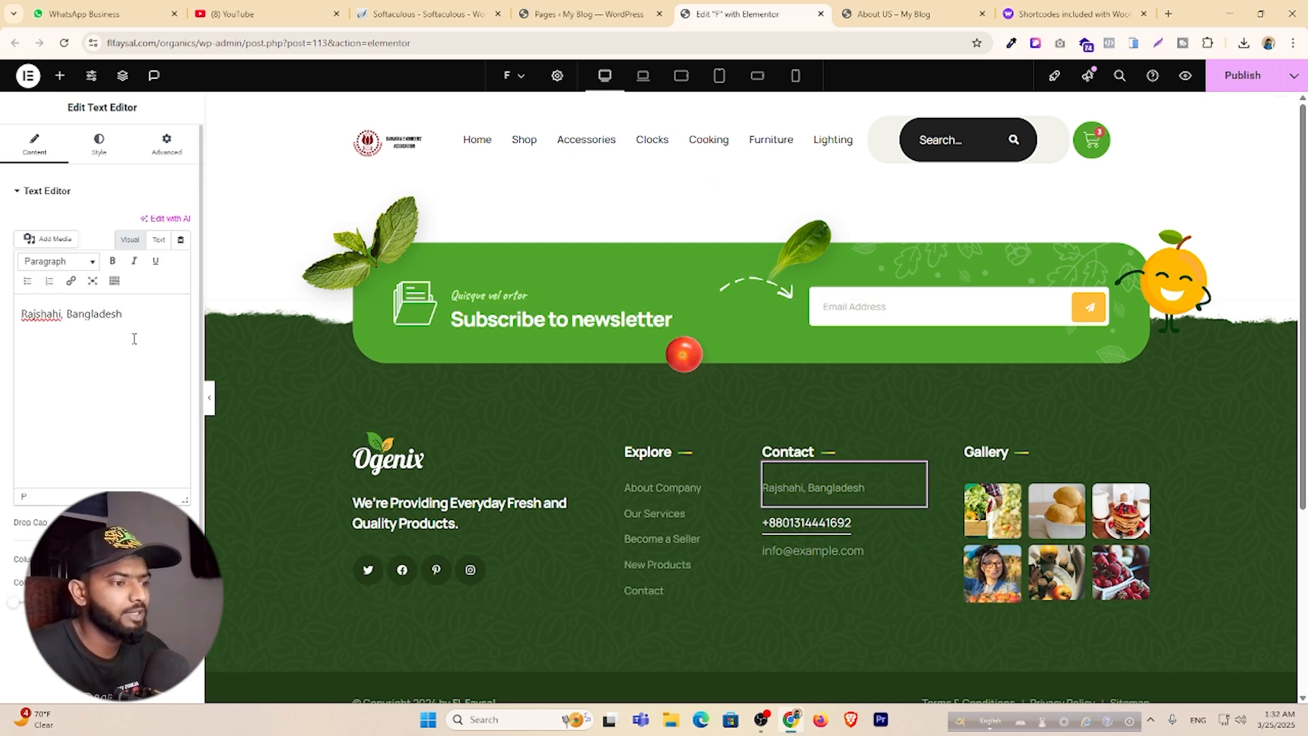
left_click(856, 545)
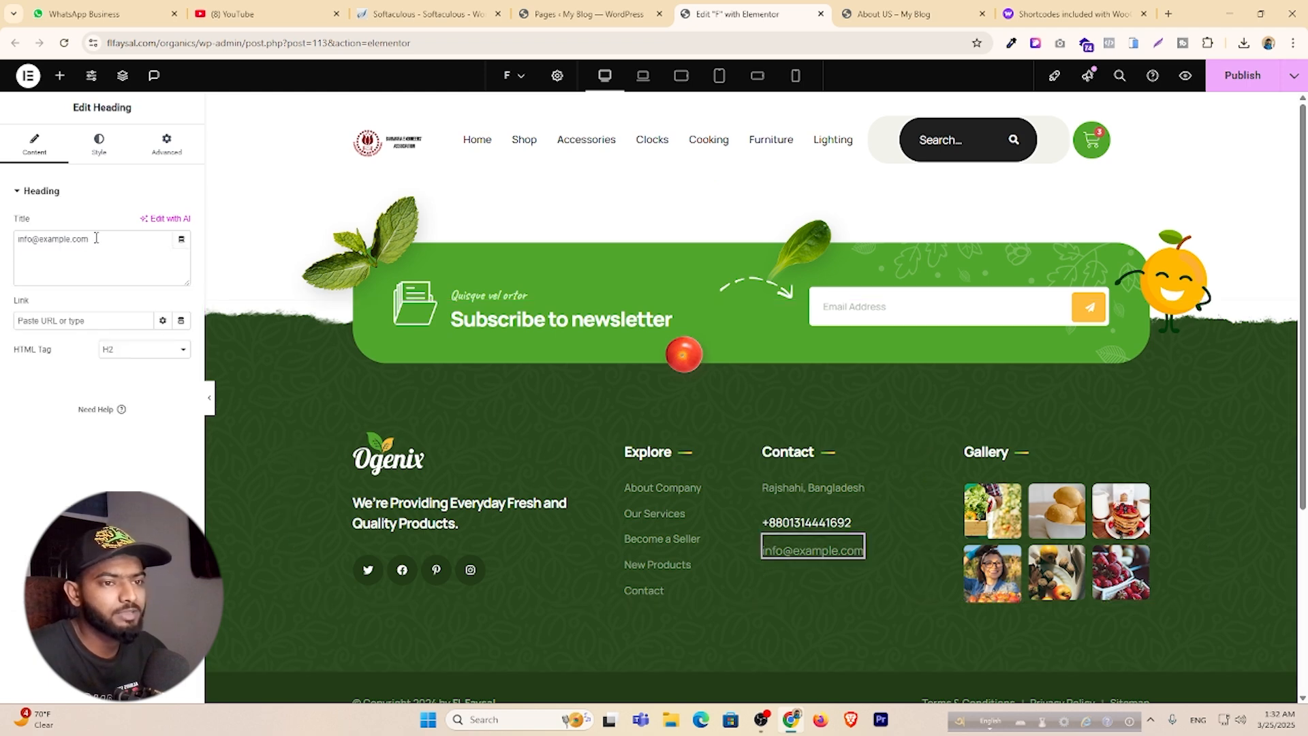
left_click_drag(96, 237, 5, 253)
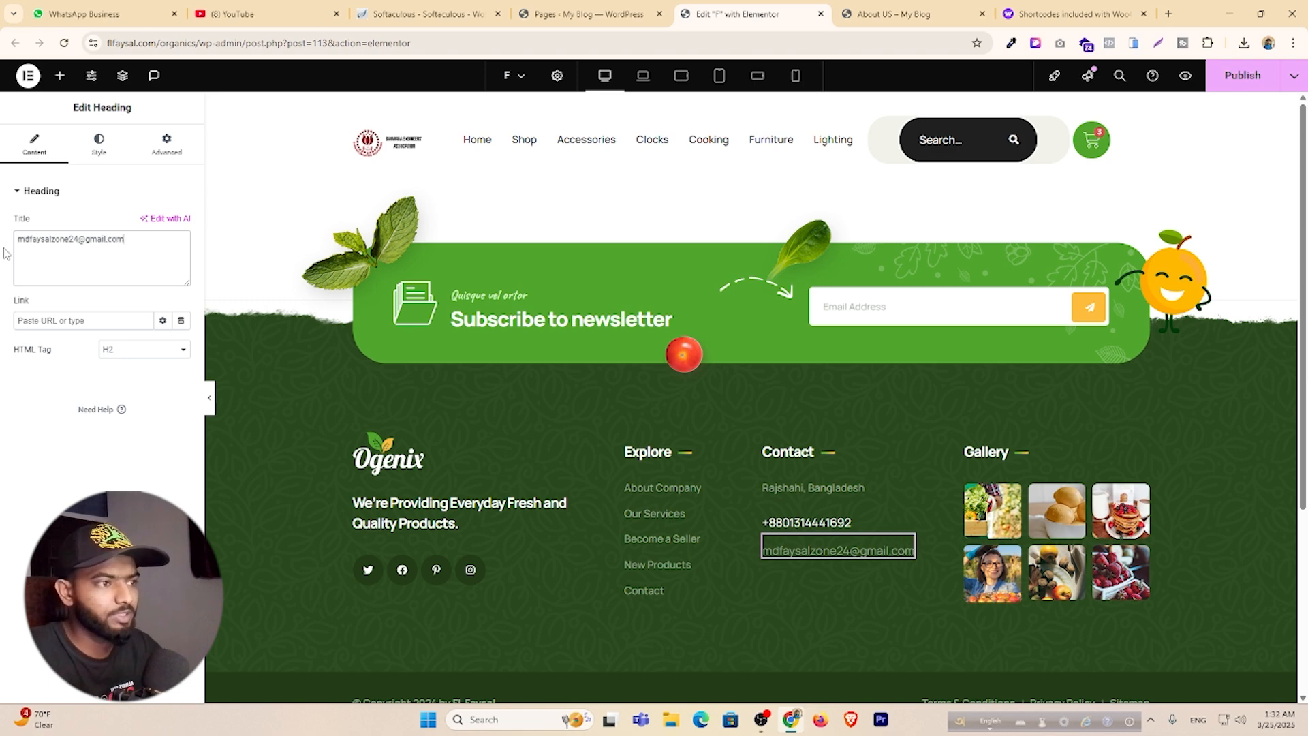
left_click(1244, 76)
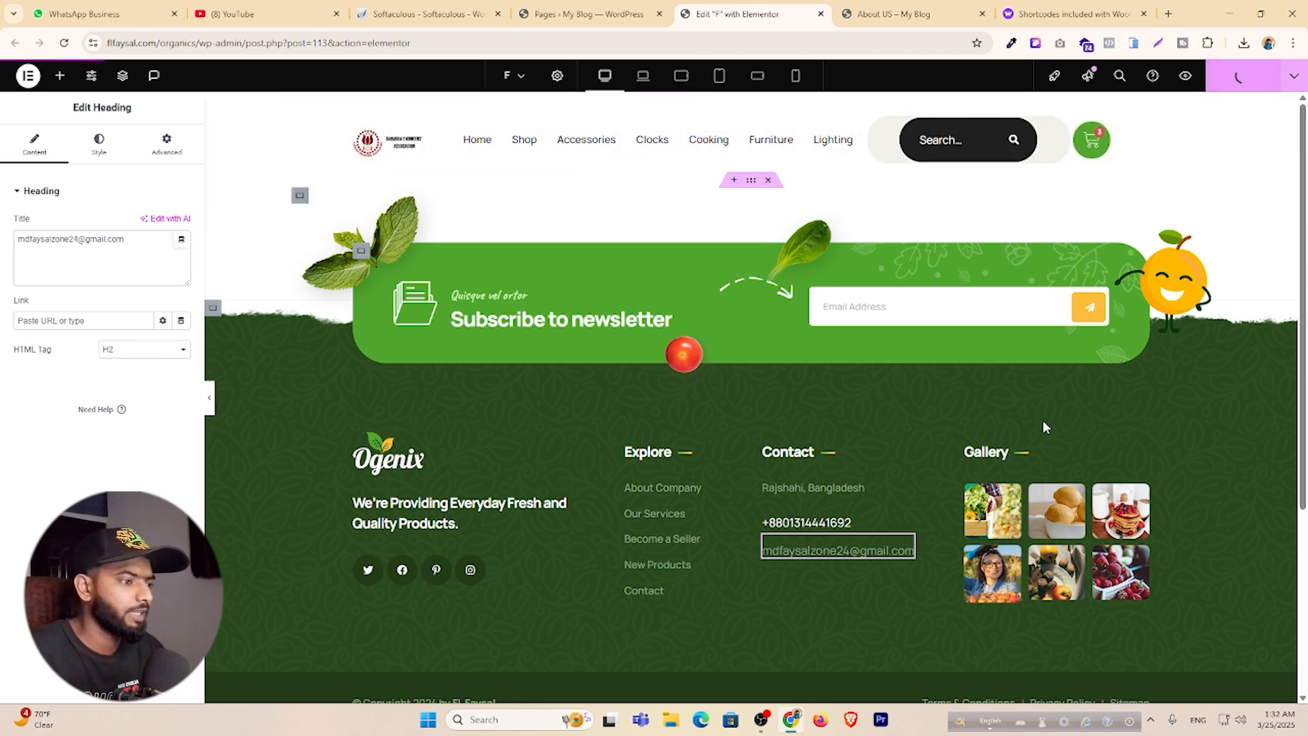
left_click(1141, 473)
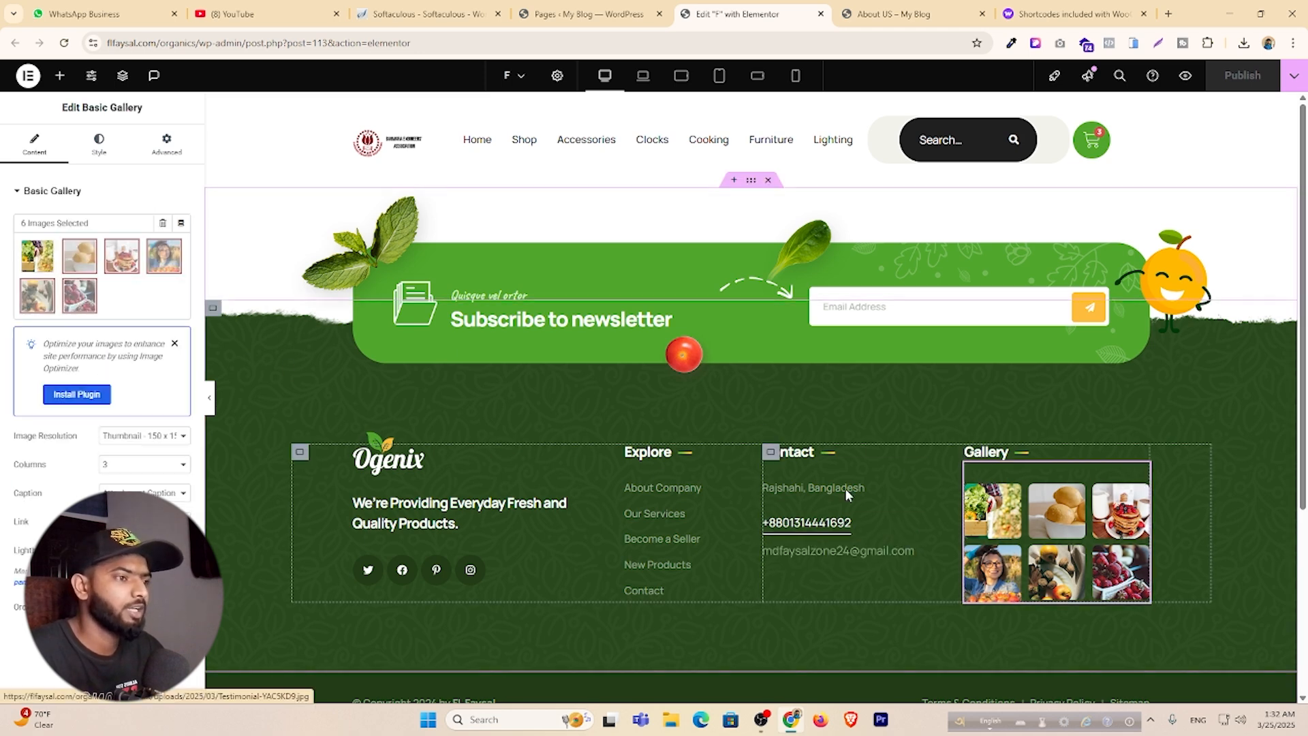
Check the footer at mobile portrait size, then open the live homepage in a new tab.
left_click(796, 79)
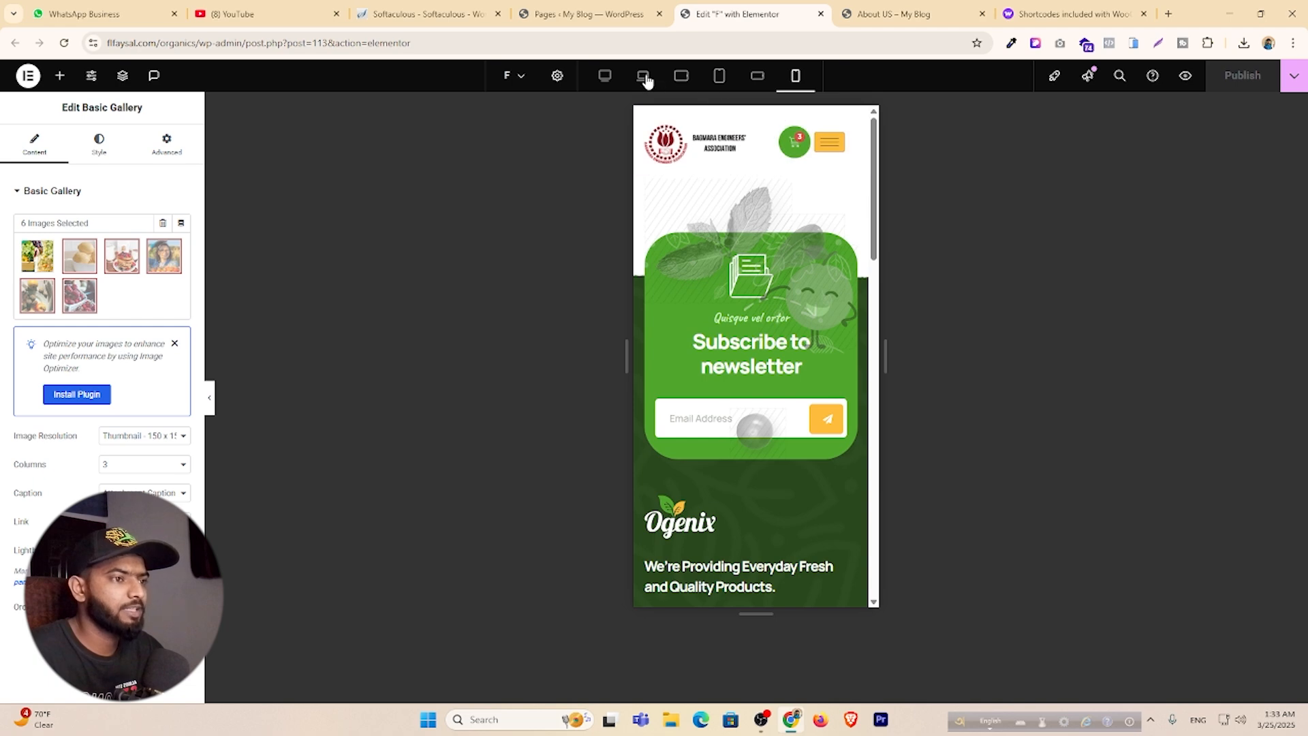
left_click(604, 76)
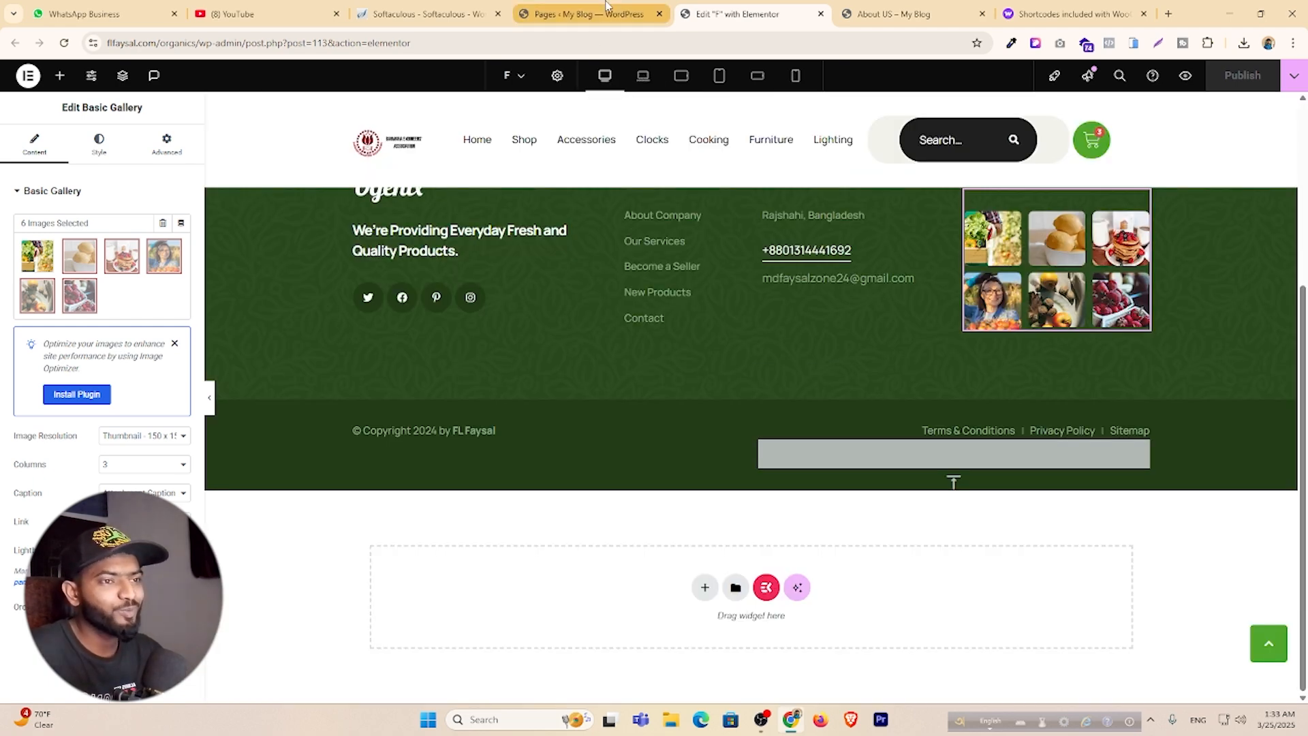
left_click(584, 13)
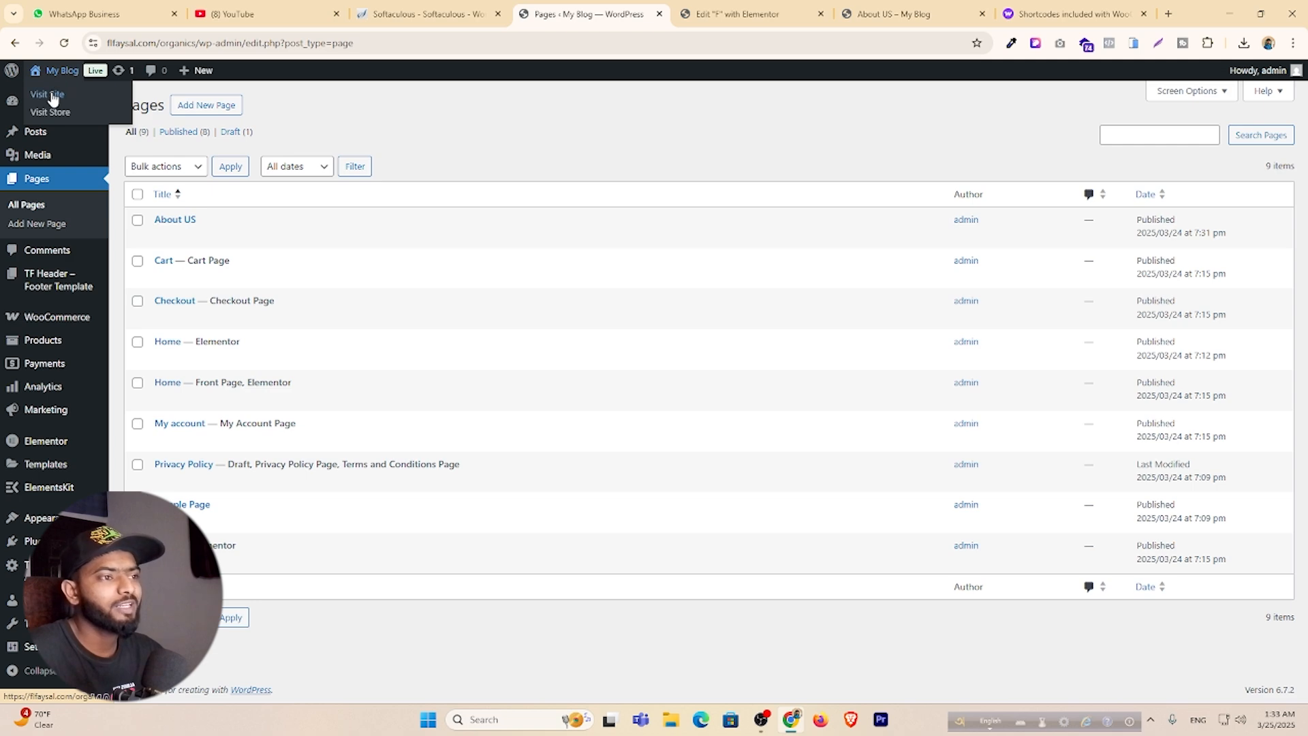
middle_click(53, 96)
left_click(938, 7)
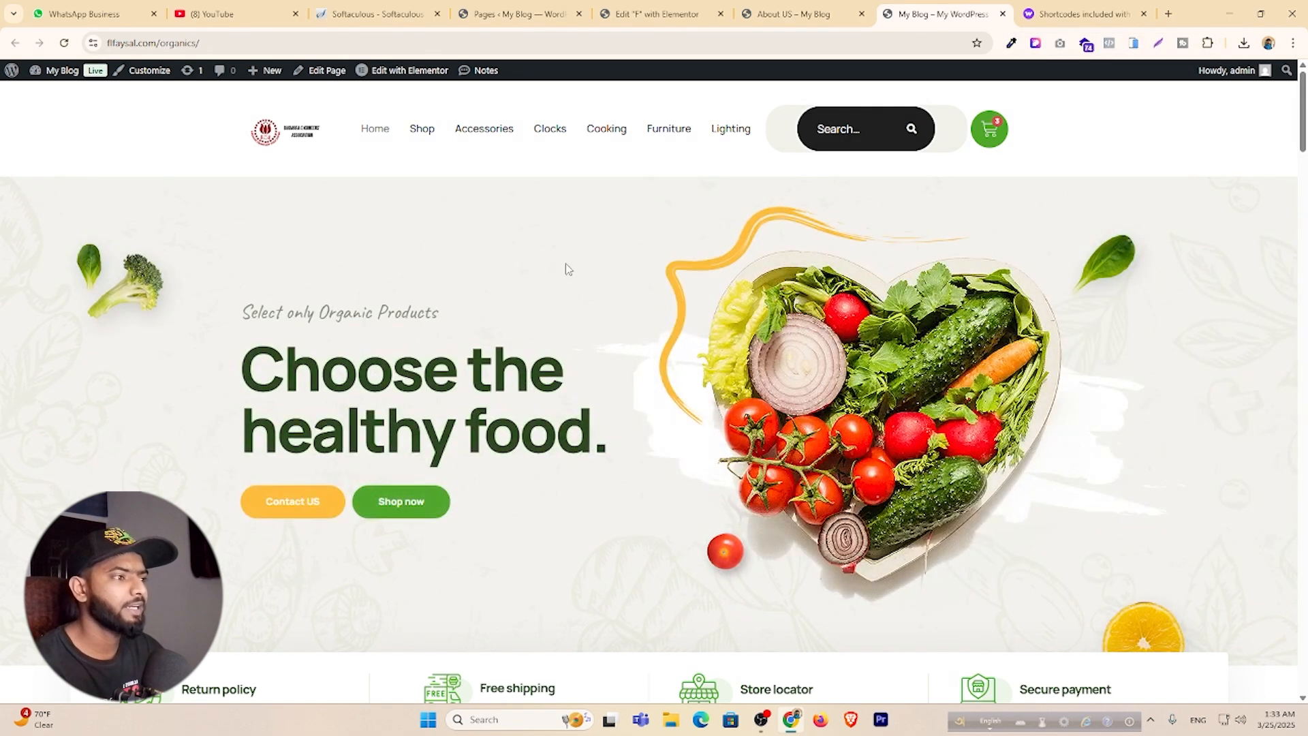
Scroll the live homepage in a phone-sized mockup down to the footer, then switch to the About US tab.
left_click(1135, 44)
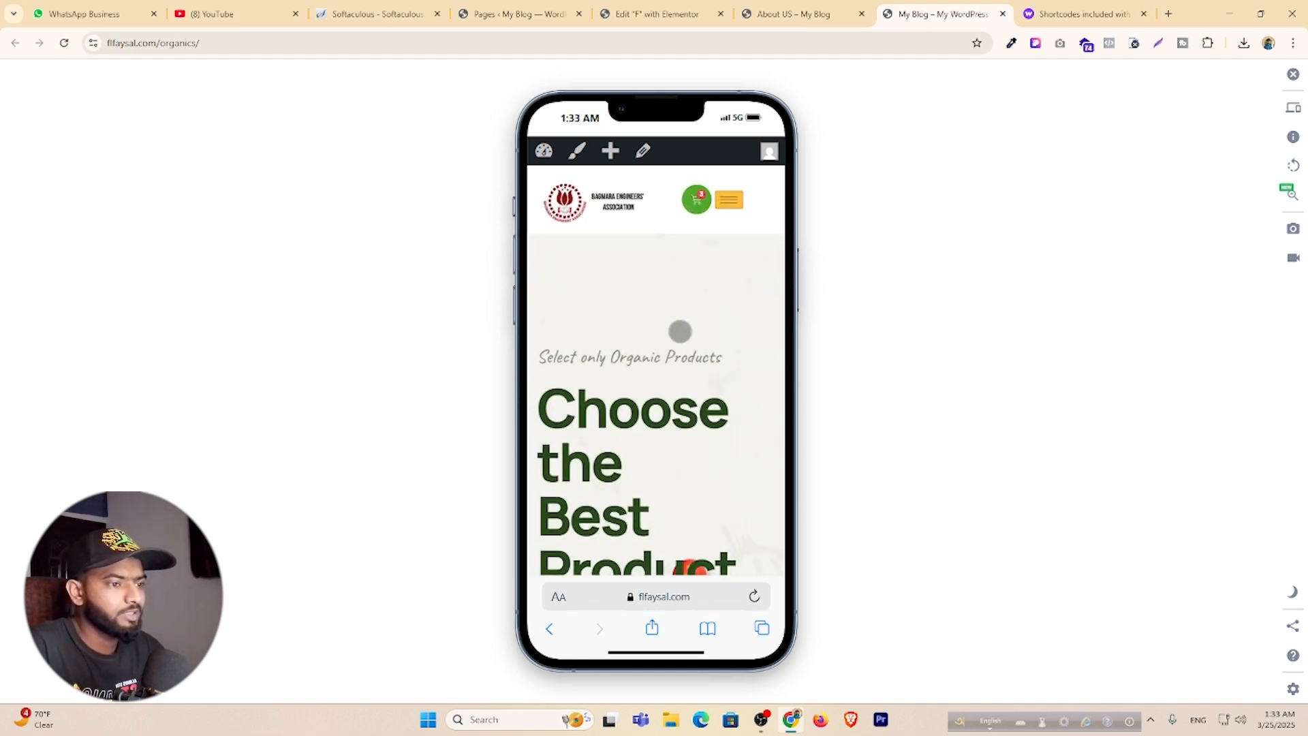
scroll(680, 332, "down", 2)
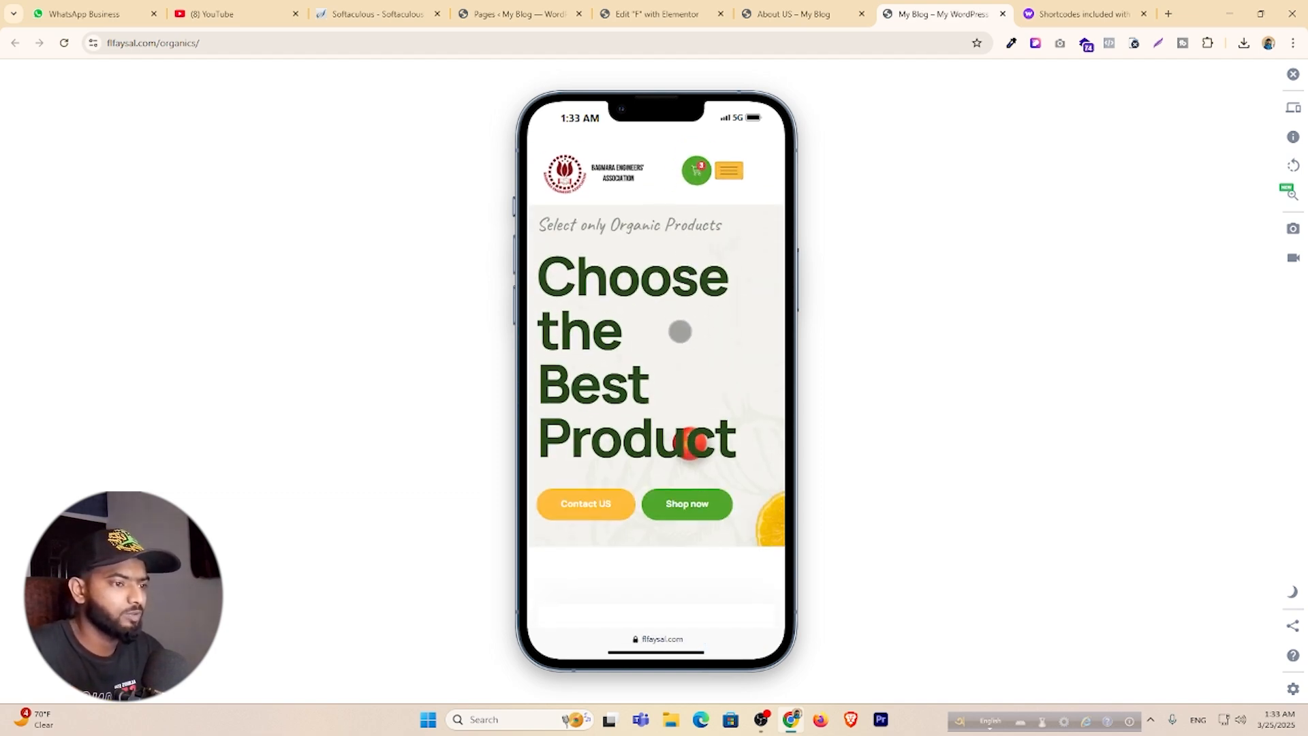
scroll(679, 332, "down", 3)
scroll(680, 332, "up", 2)
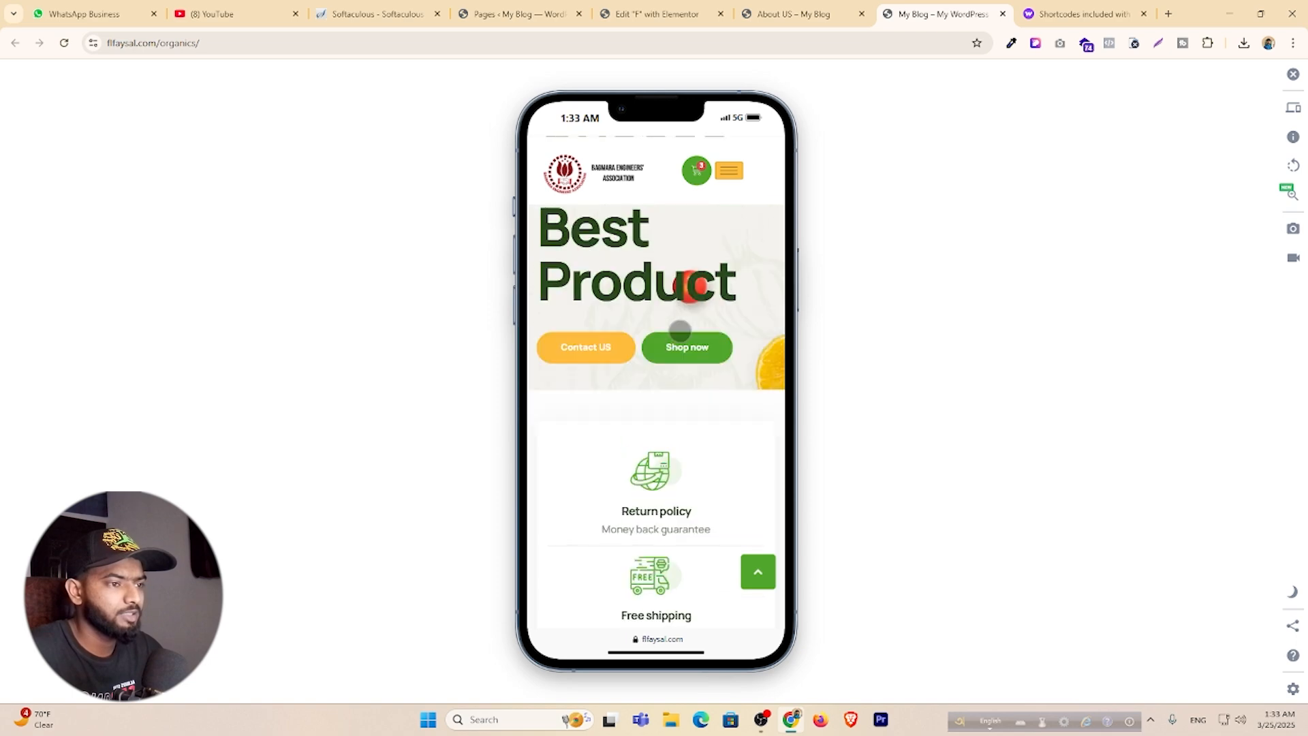
scroll(680, 332, "down", 10)
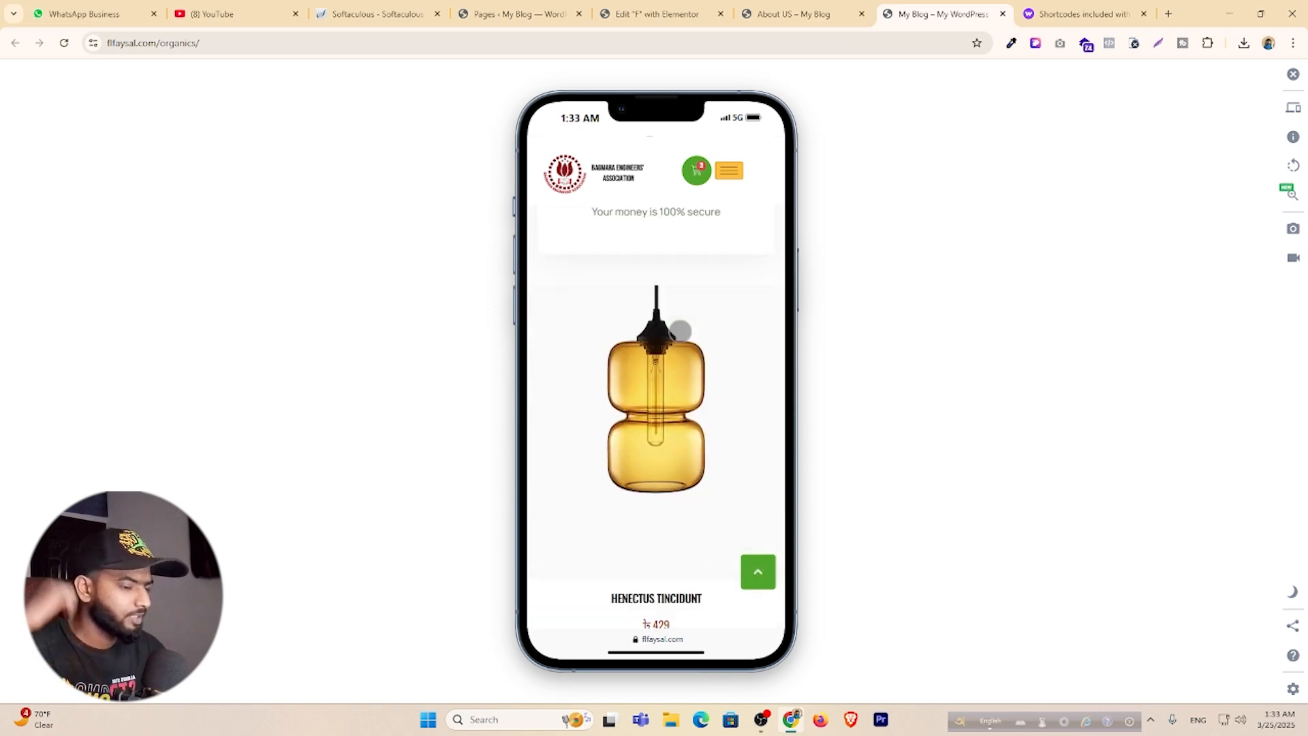
scroll(680, 332, "down", 12)
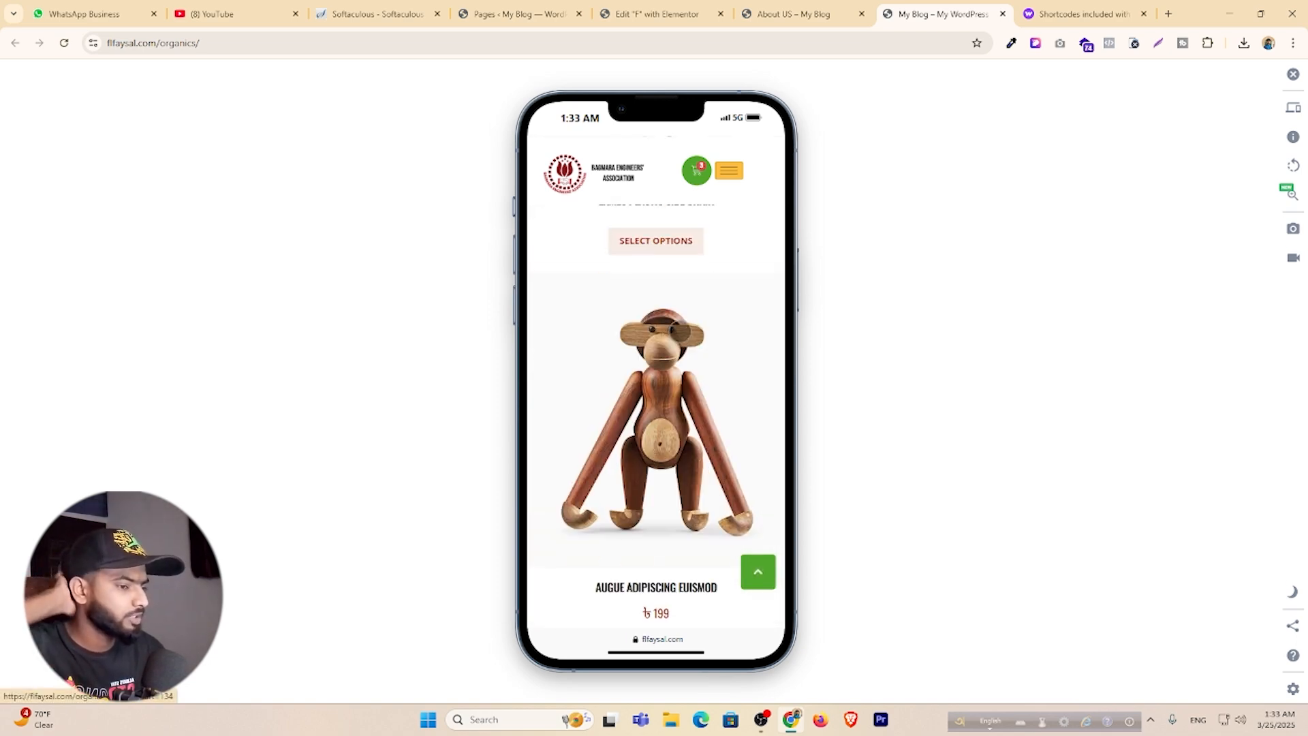
scroll(679, 331, "down", 9)
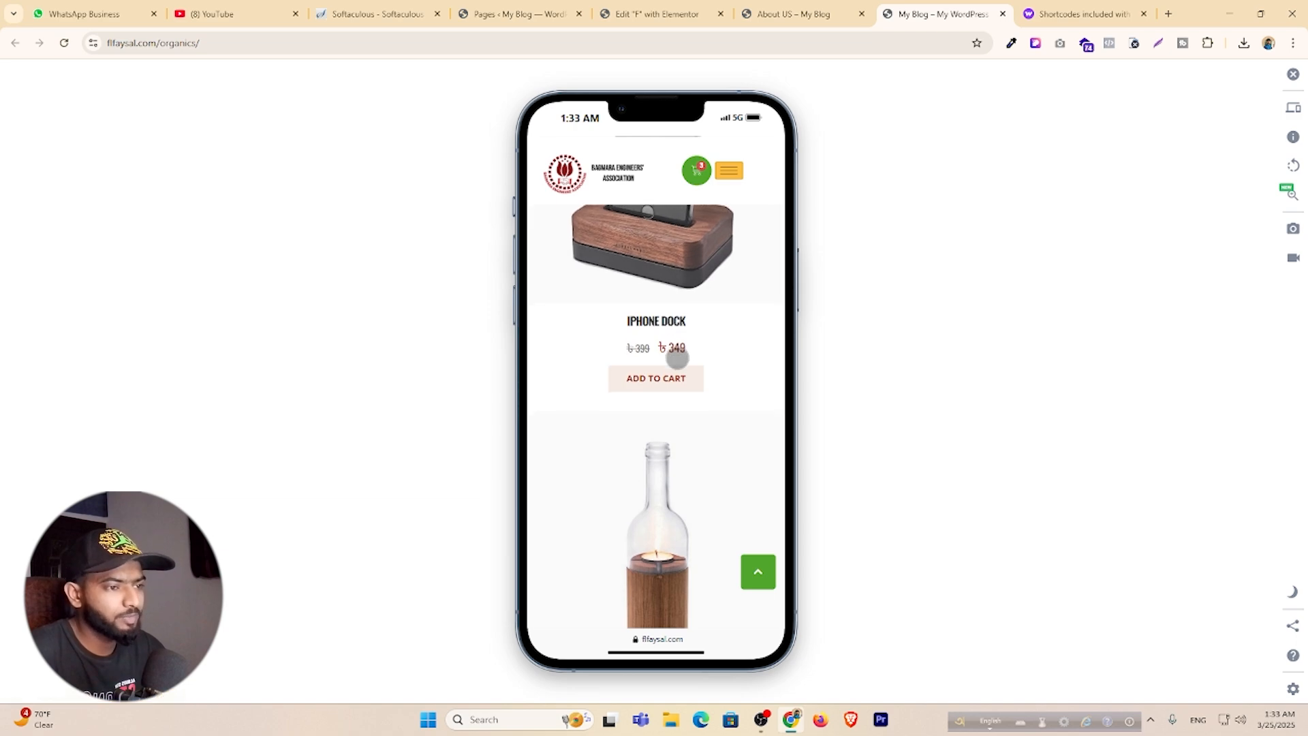
scroll(677, 357, "down", 10)
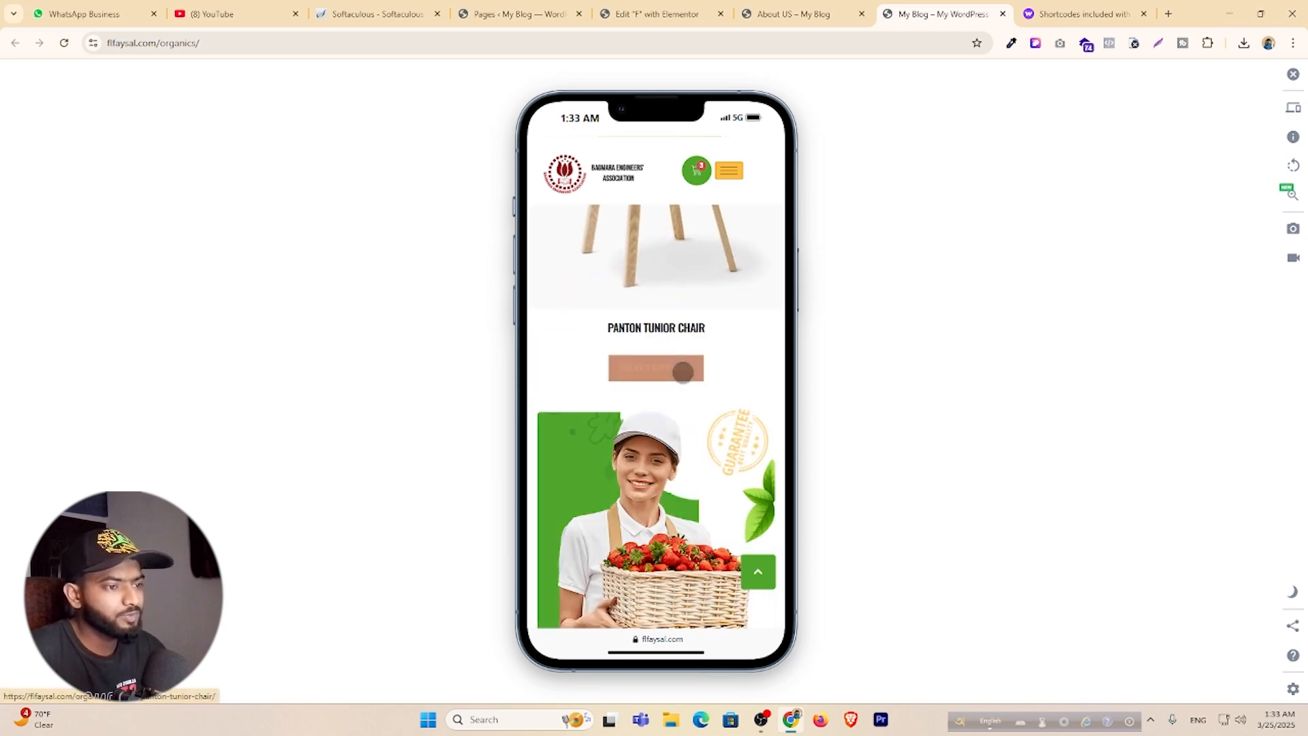
scroll(665, 332, "down", 5)
scroll(666, 333, "up", 6)
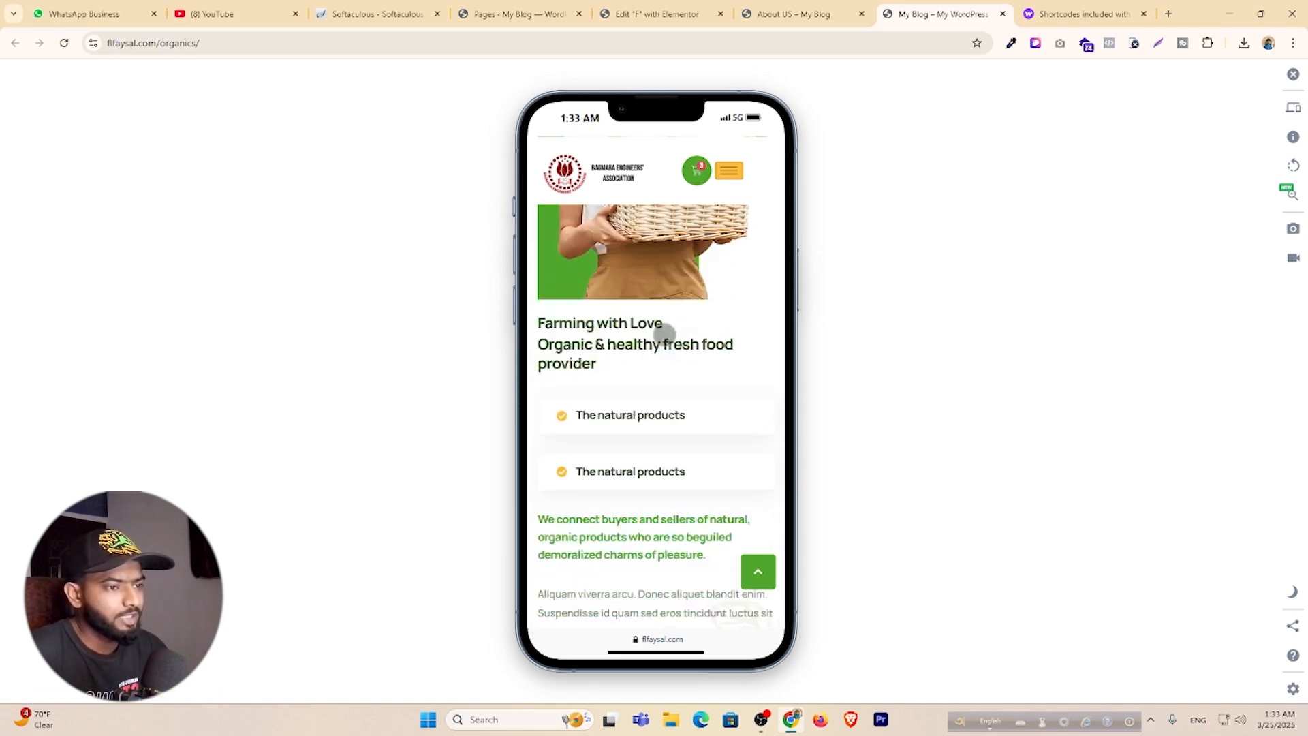
scroll(664, 334, "down", 10)
scroll(664, 335, "down", 15)
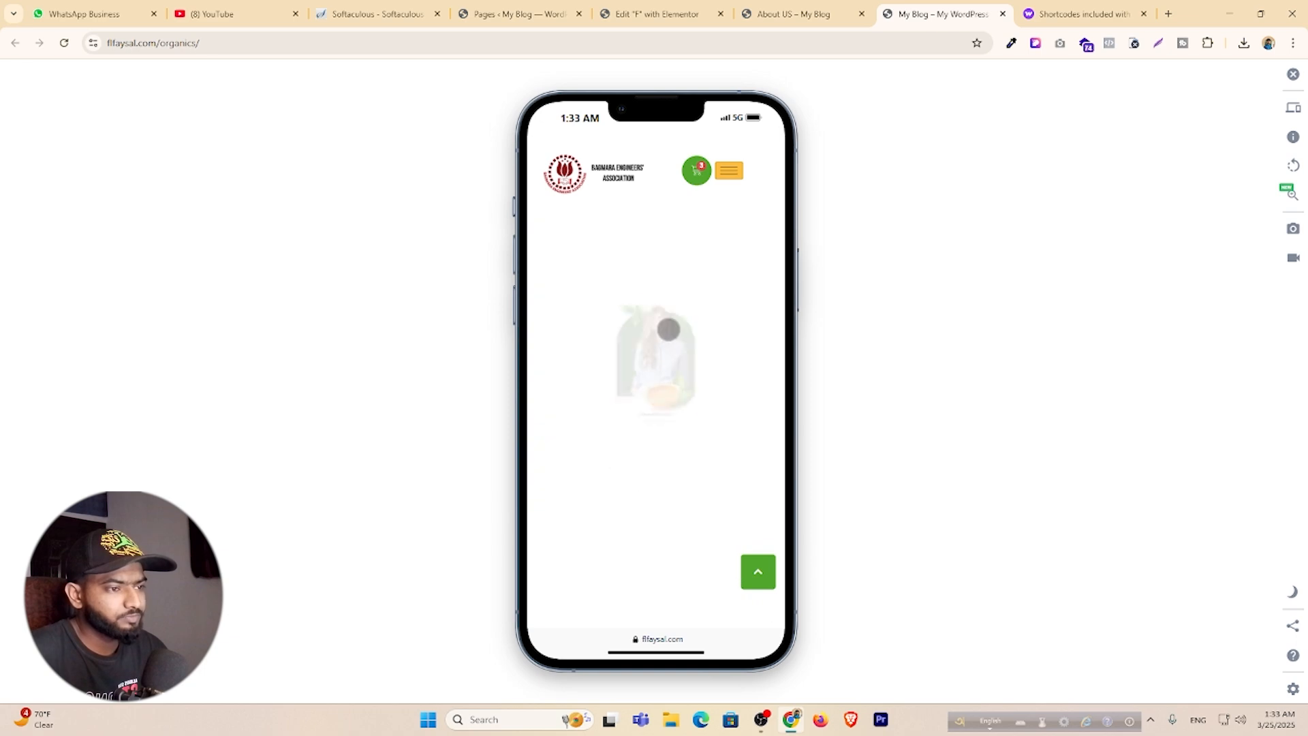
scroll(667, 330, "down", 10)
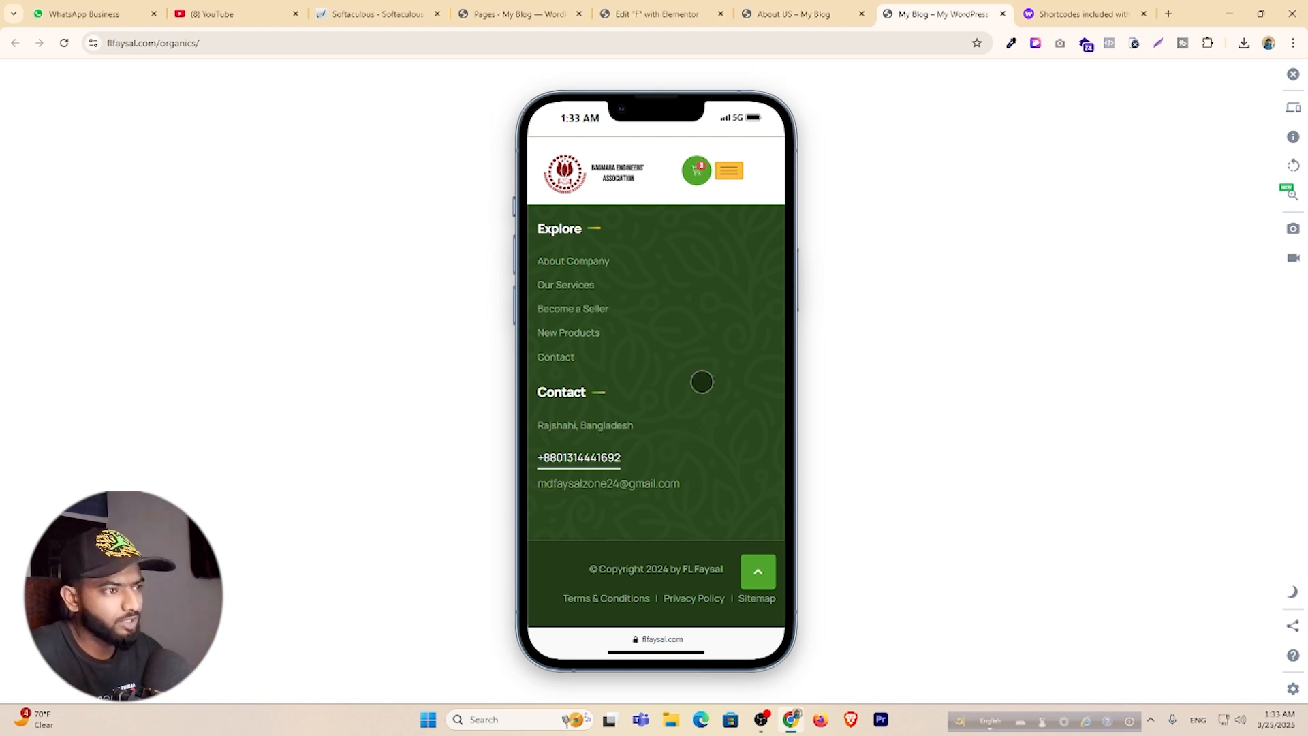
left_click(770, 13)
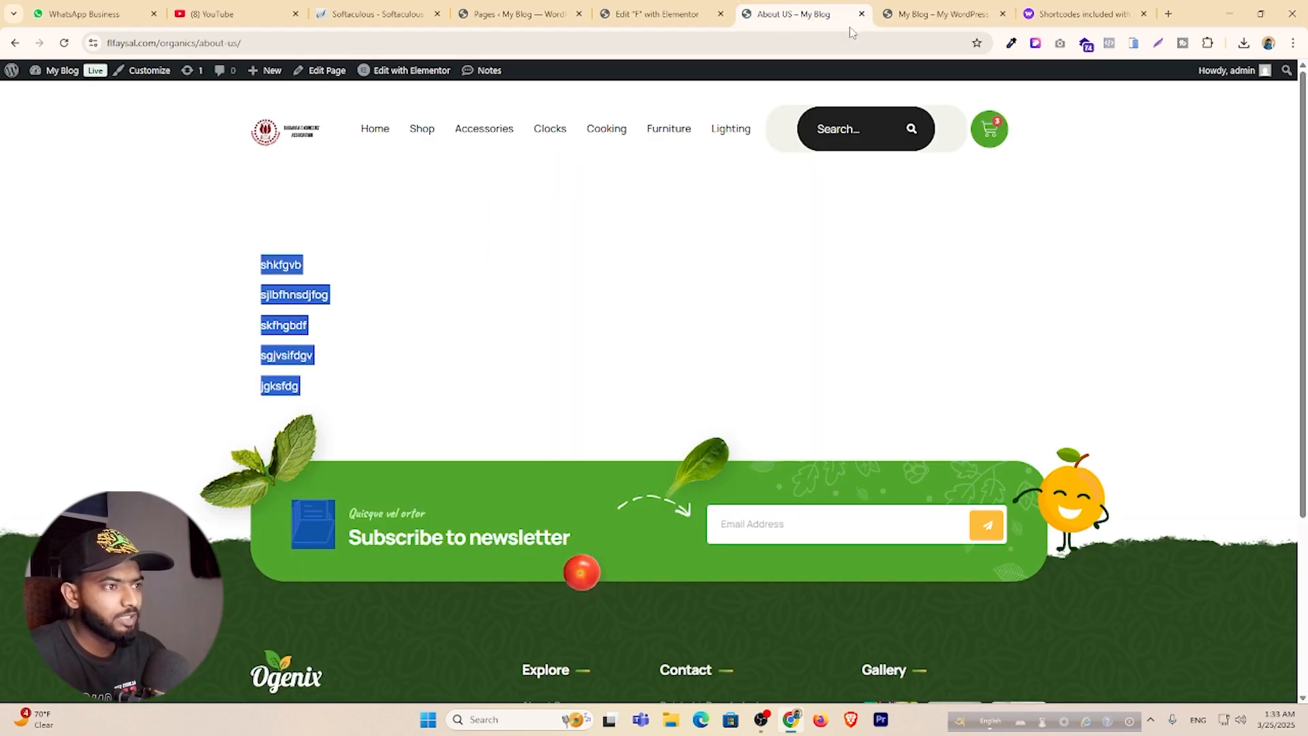
Close the About US and old Edit F tabs, then open Home in Elementor in a new tab.
left_click(861, 13)
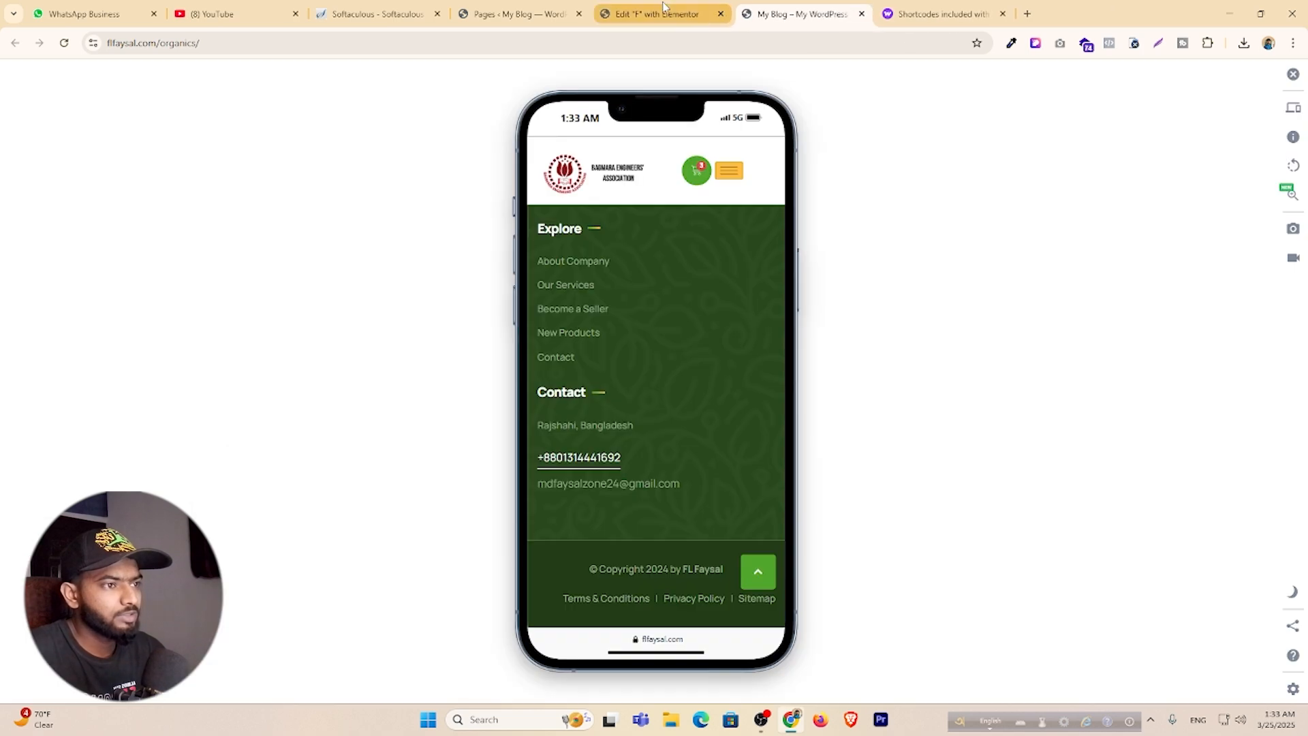
left_click(728, 22)
left_click(722, 15)
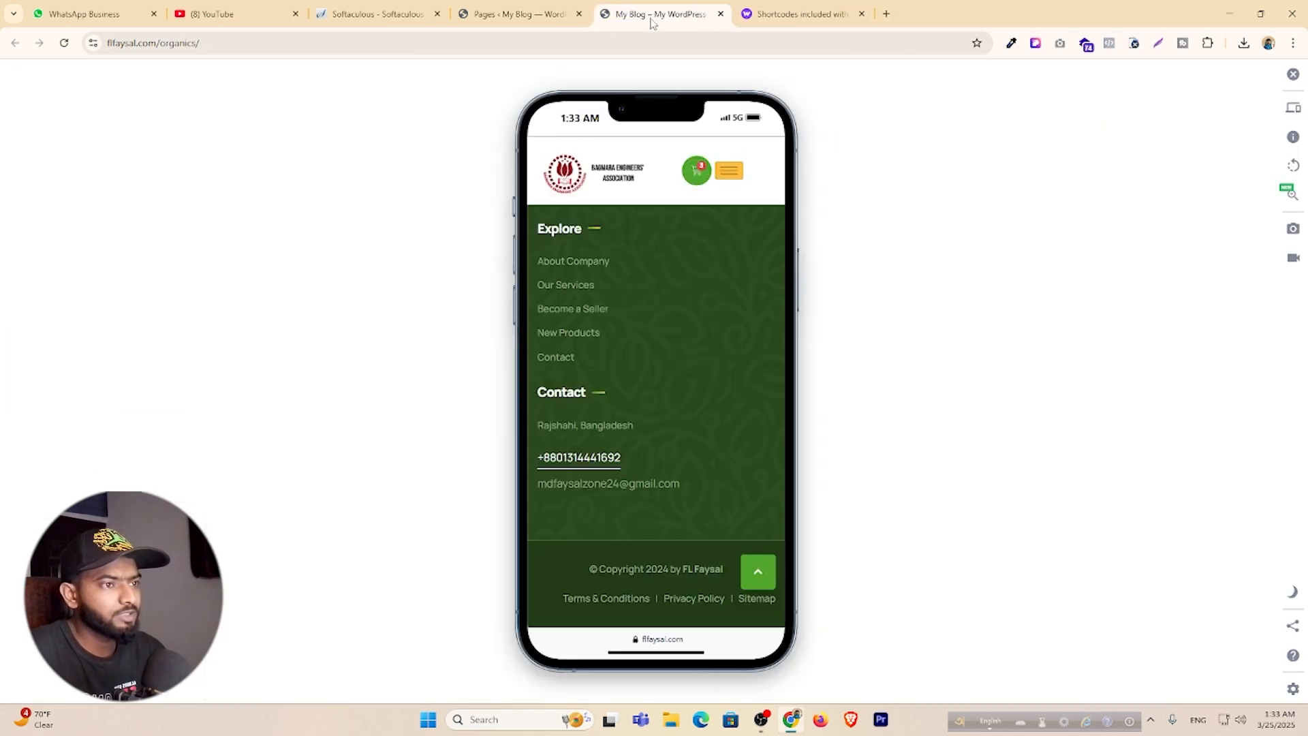
left_click(534, 17)
left_click(45, 93)
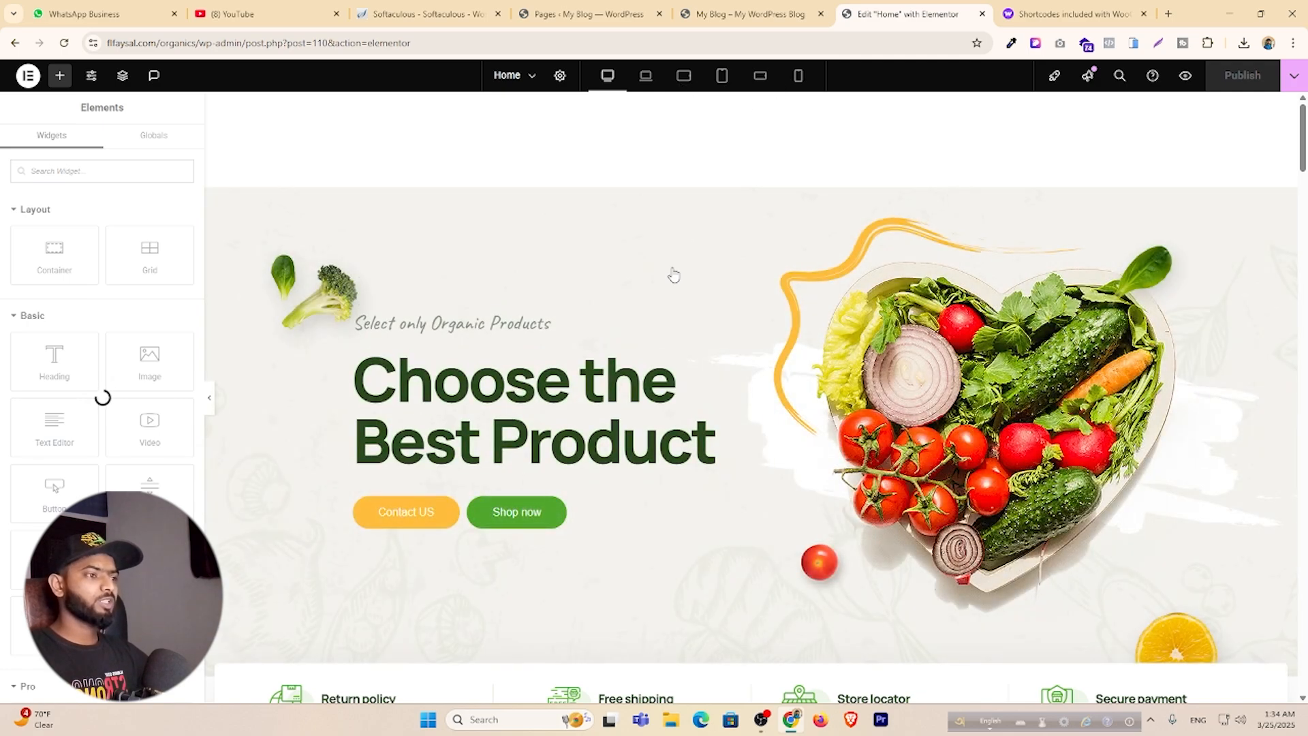
Open the TF Woo Product Grid's settings and preview the Home page at mobile portrait width.
scroll(673, 274, "down", 15)
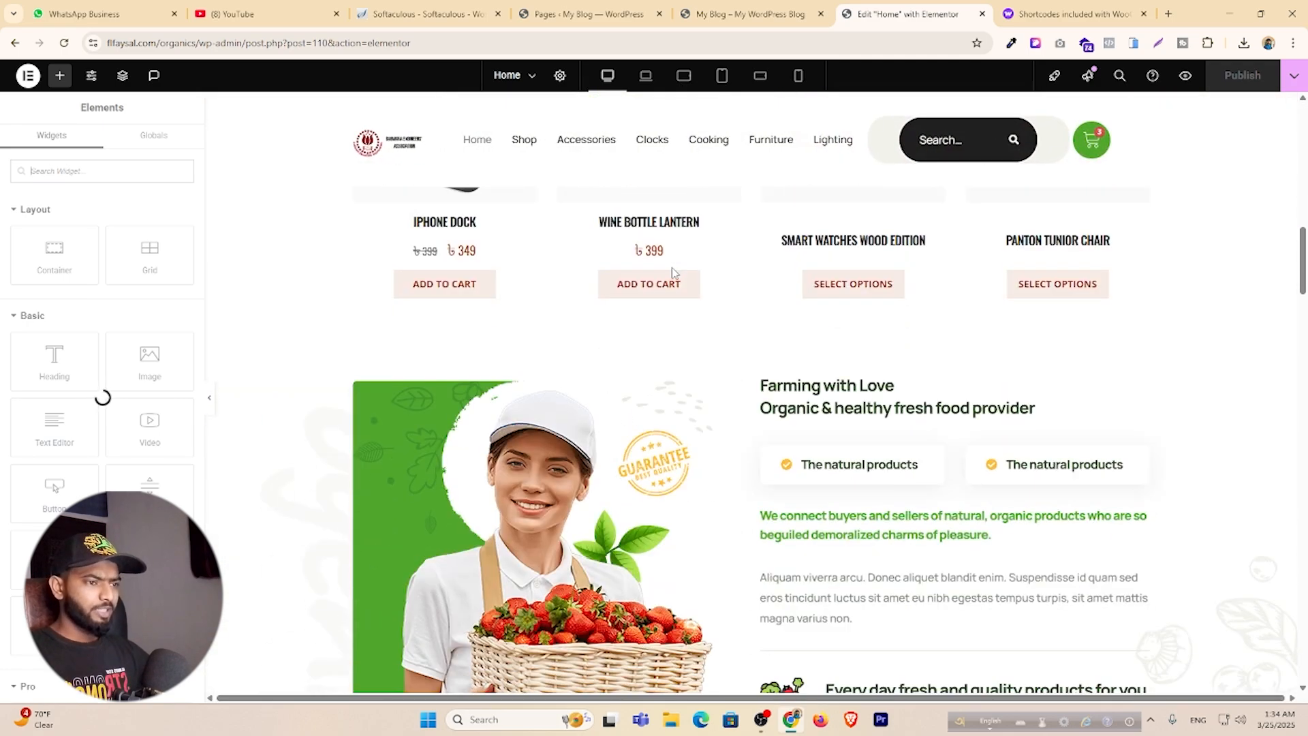
scroll(671, 272, "up", 8)
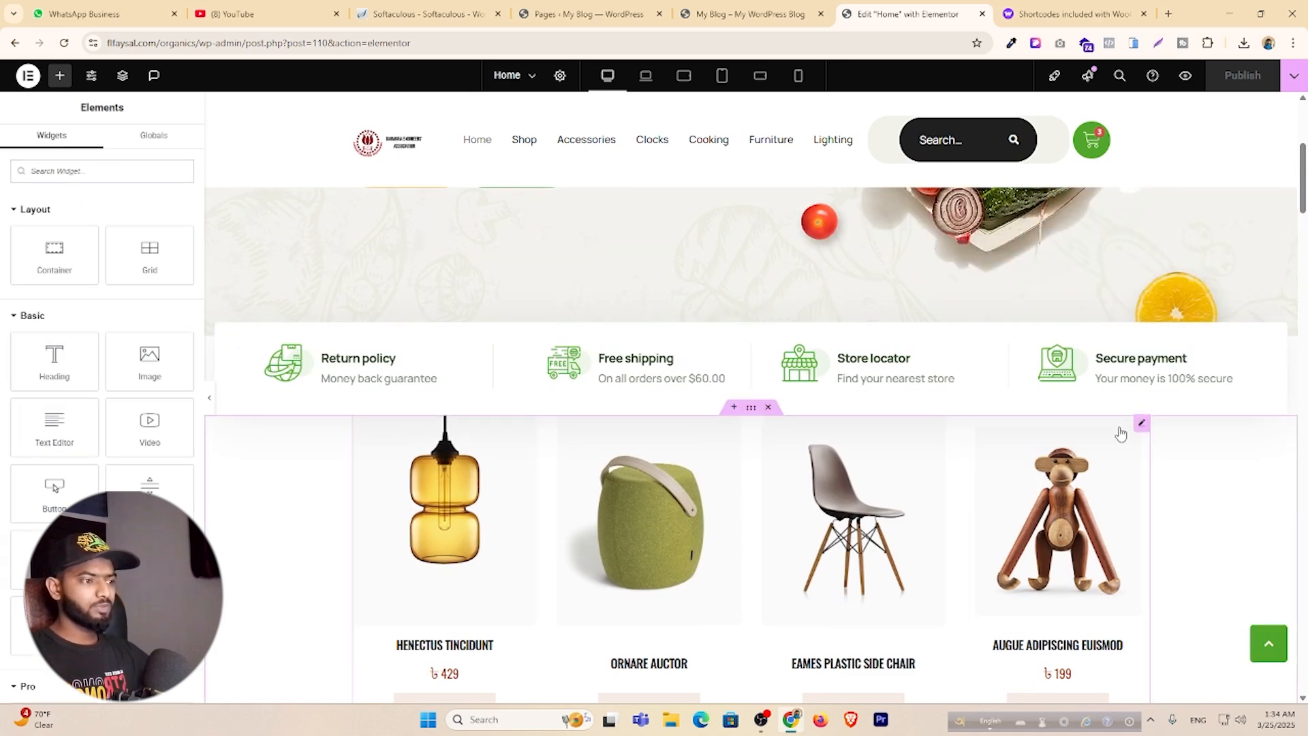
left_click(1142, 423)
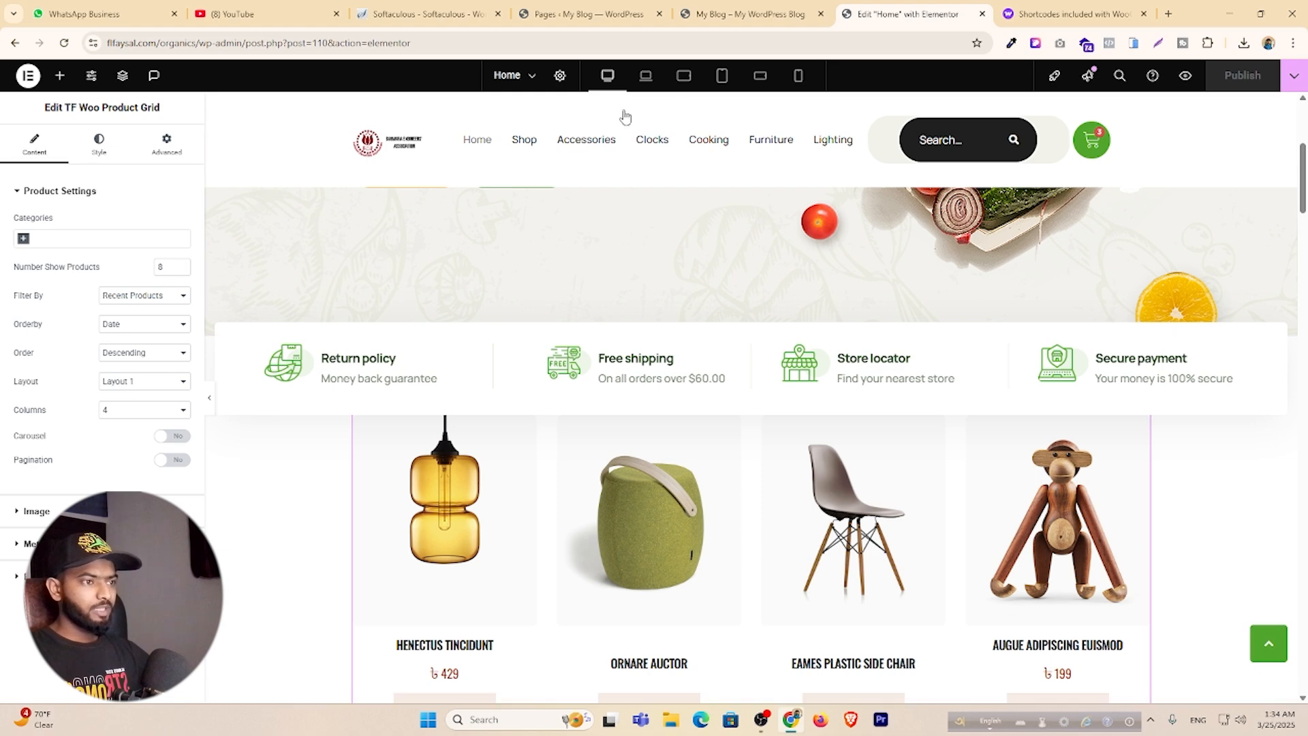
left_click(798, 76)
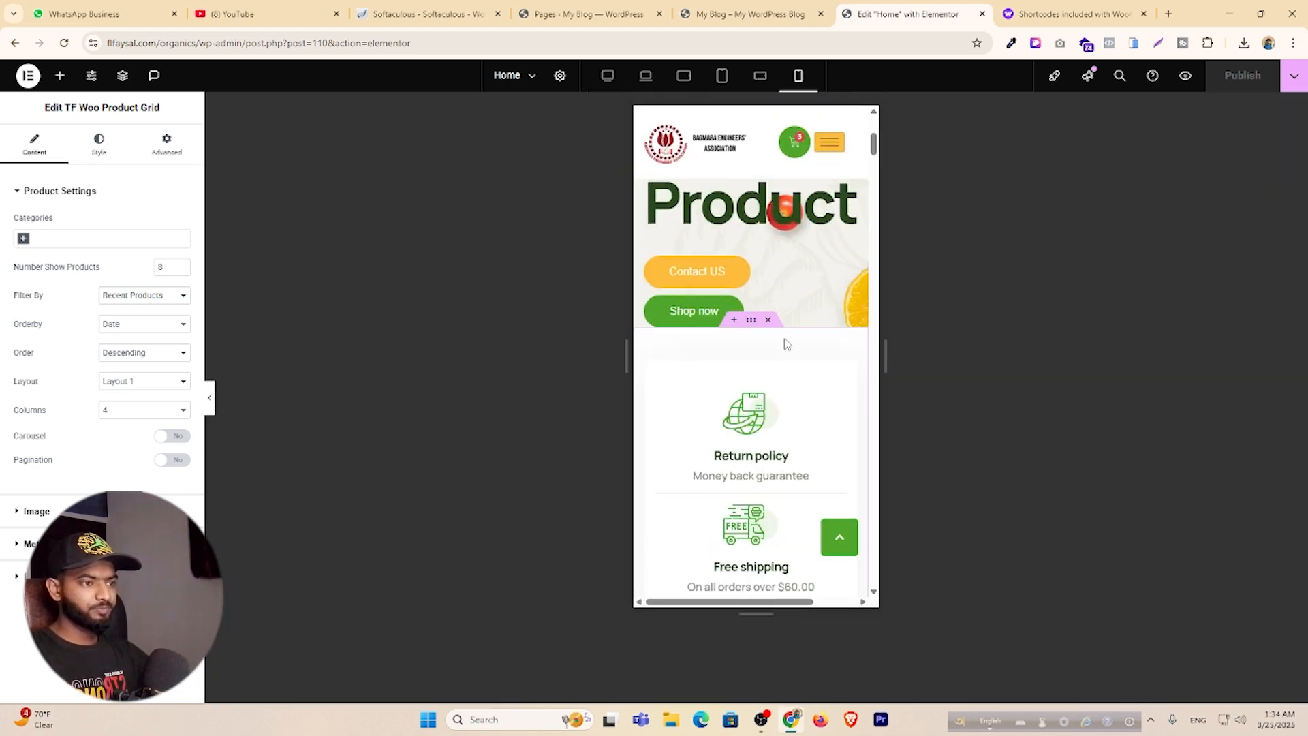
scroll(784, 341, "down", 10)
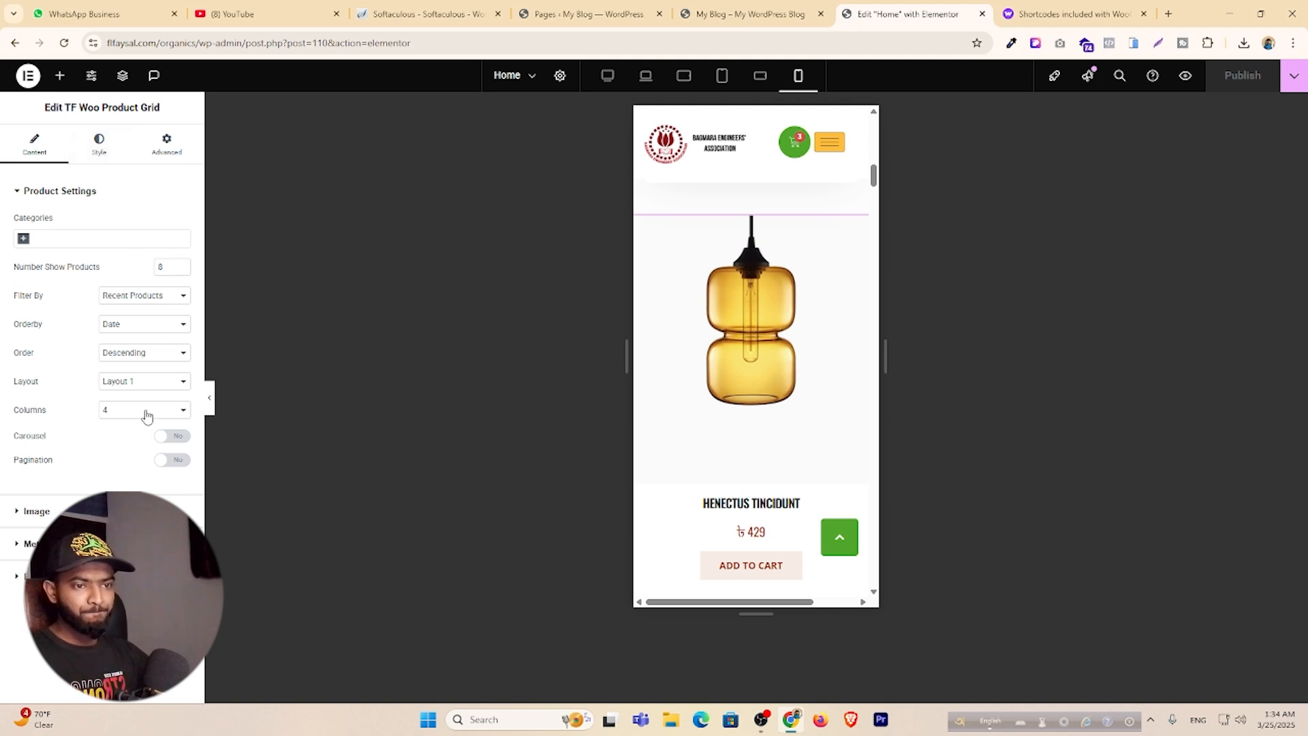
Review the grid's Style content options, then its Recent Products filter, Filter Bar and Image settings.
left_click(102, 143)
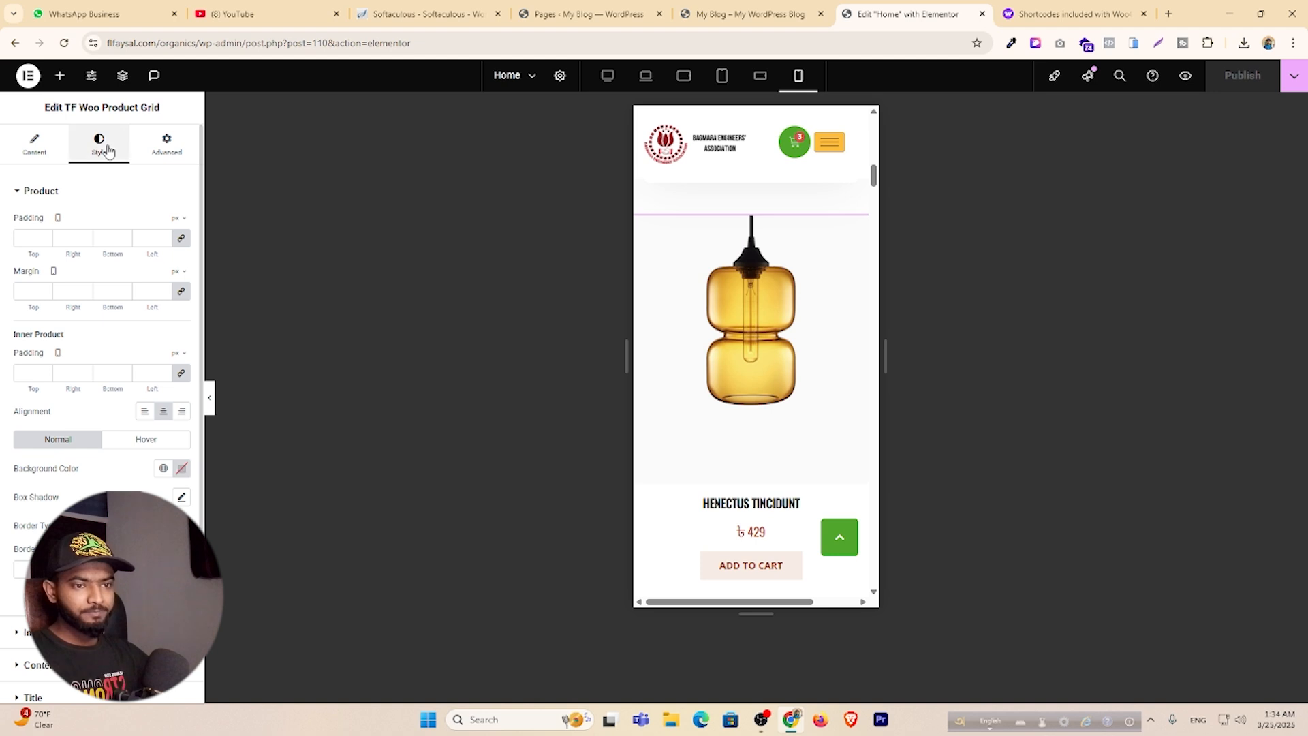
scroll(137, 389, "down", 2)
left_click(88, 557)
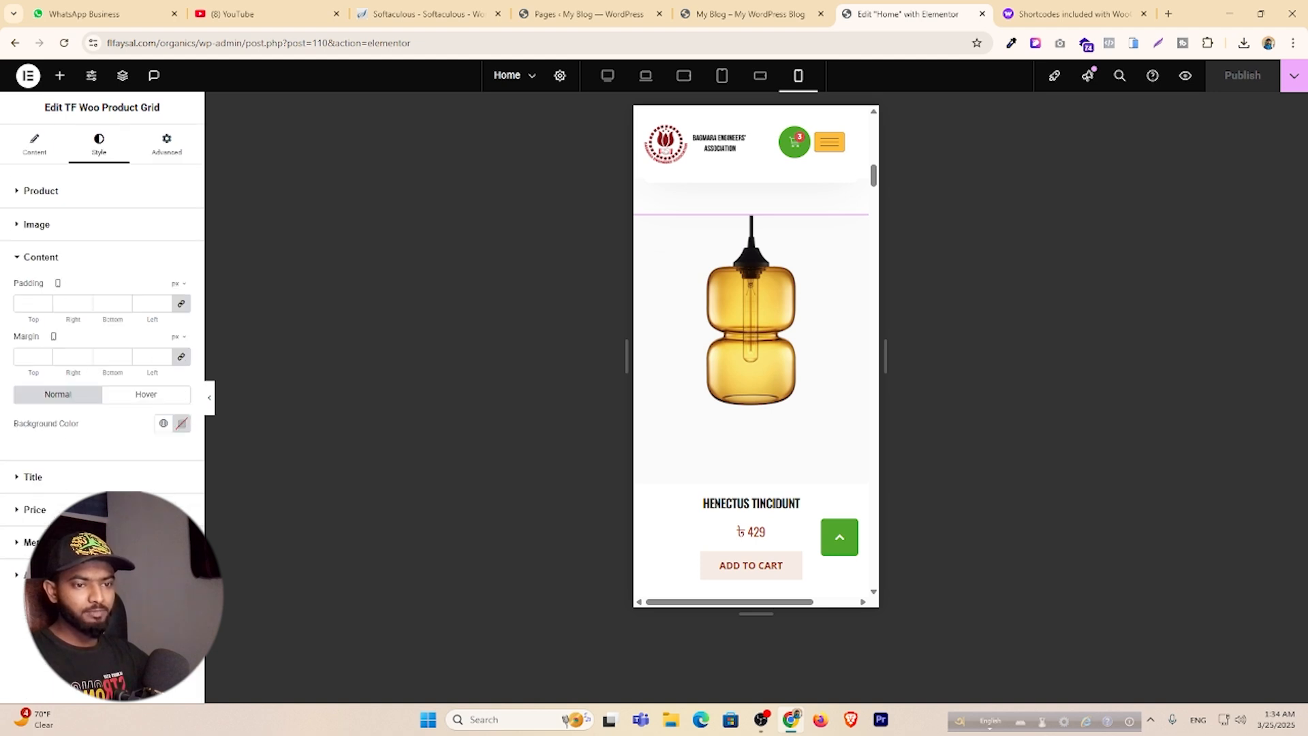
left_click(34, 144)
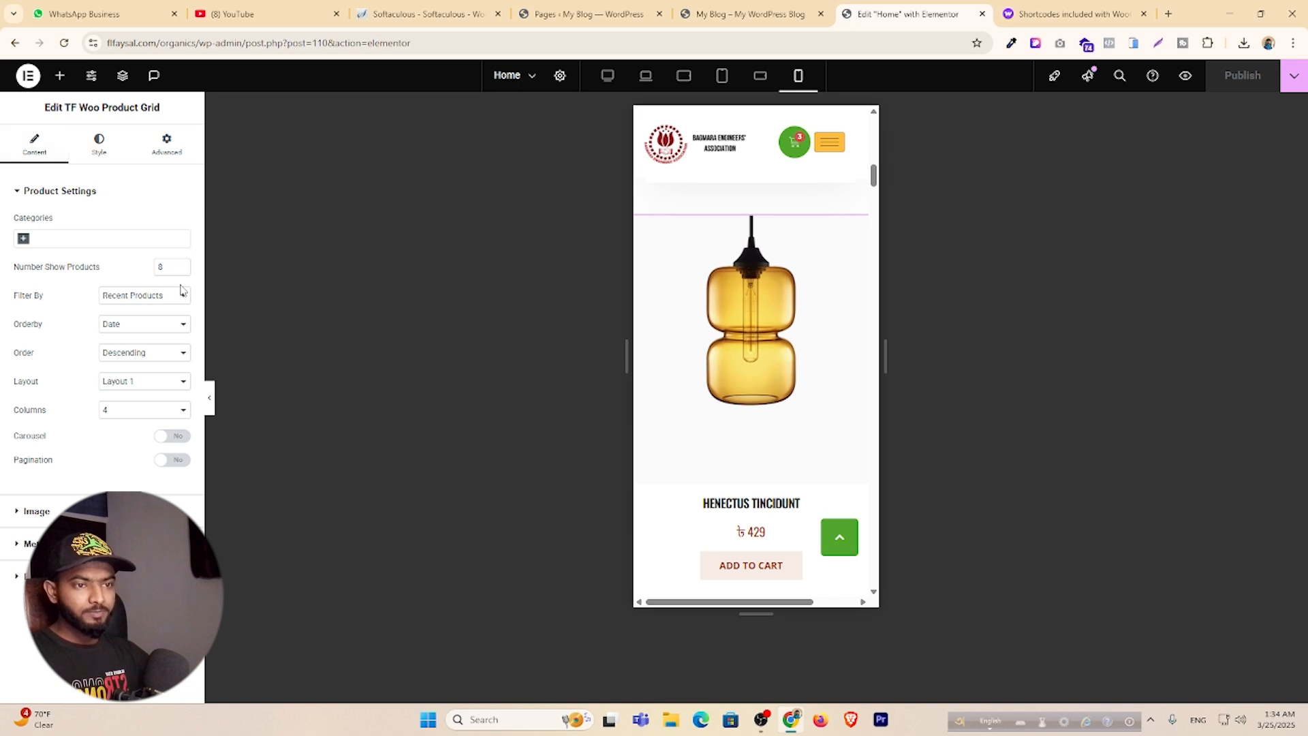
left_click(129, 300)
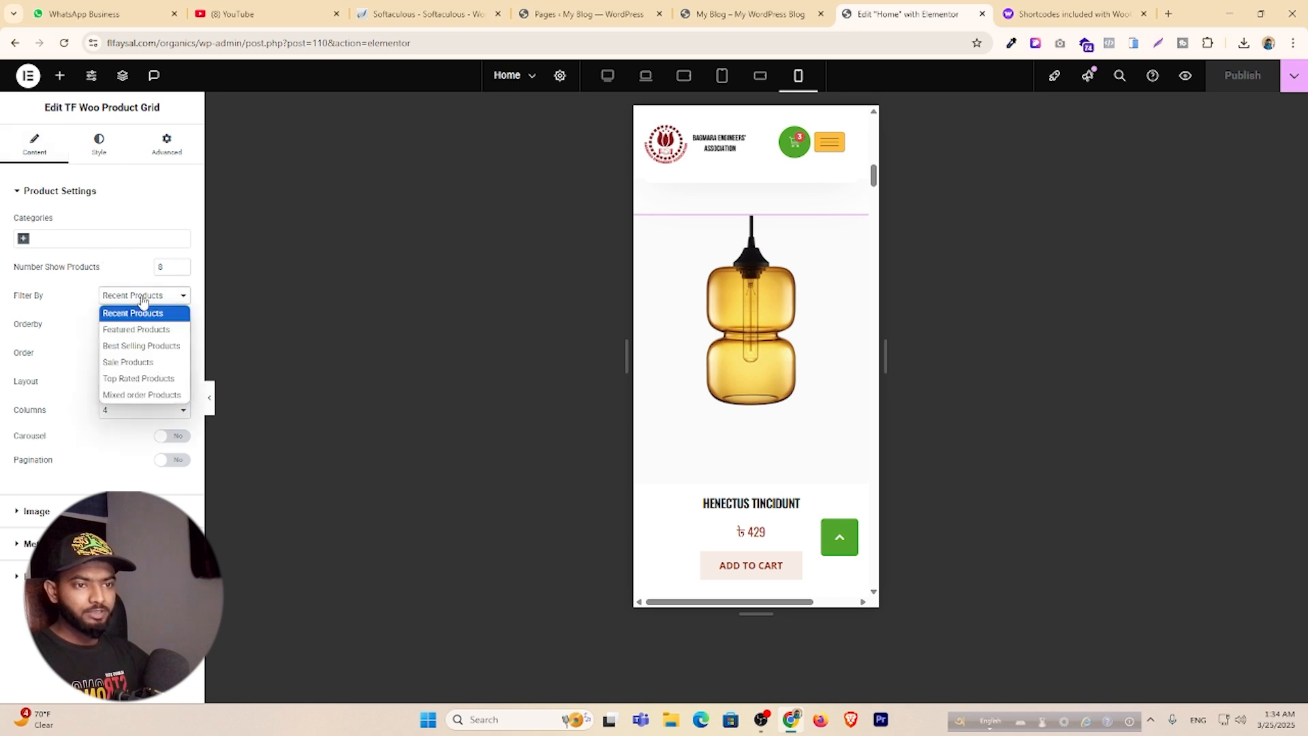
left_click(141, 299)
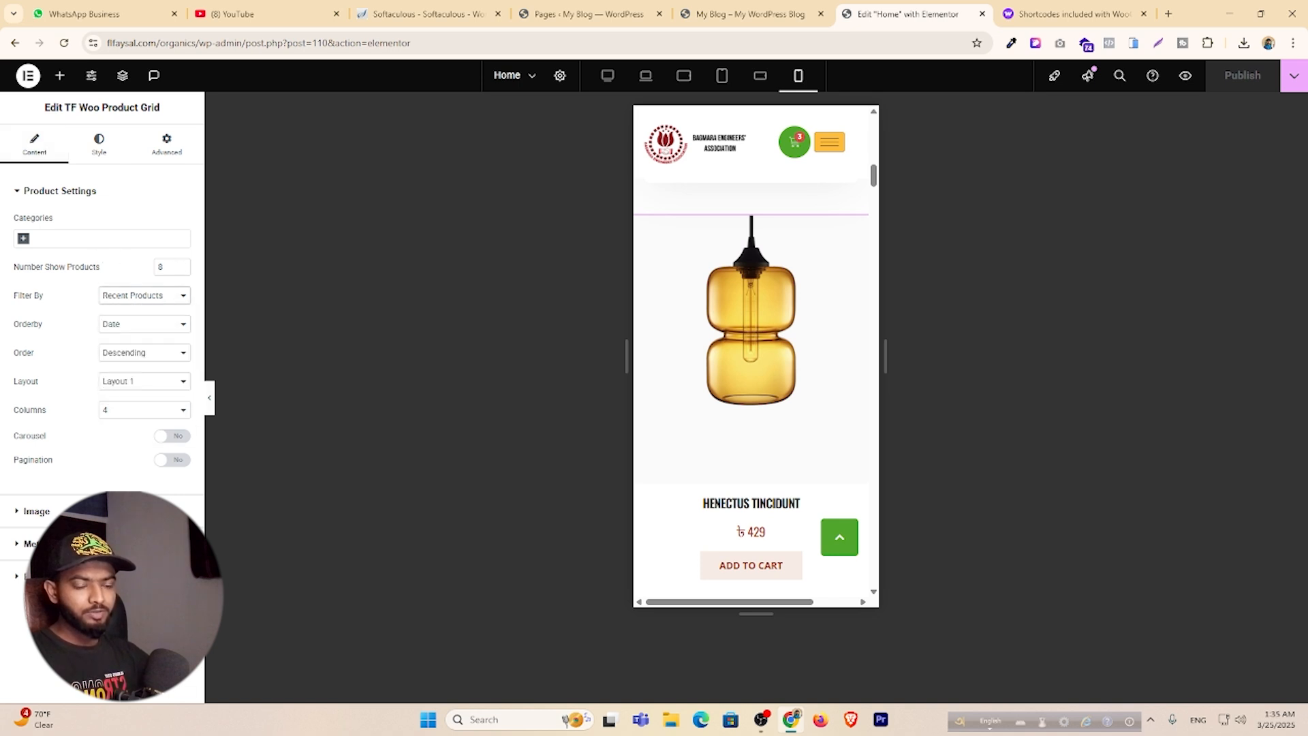
left_click(87, 576)
left_click(41, 225)
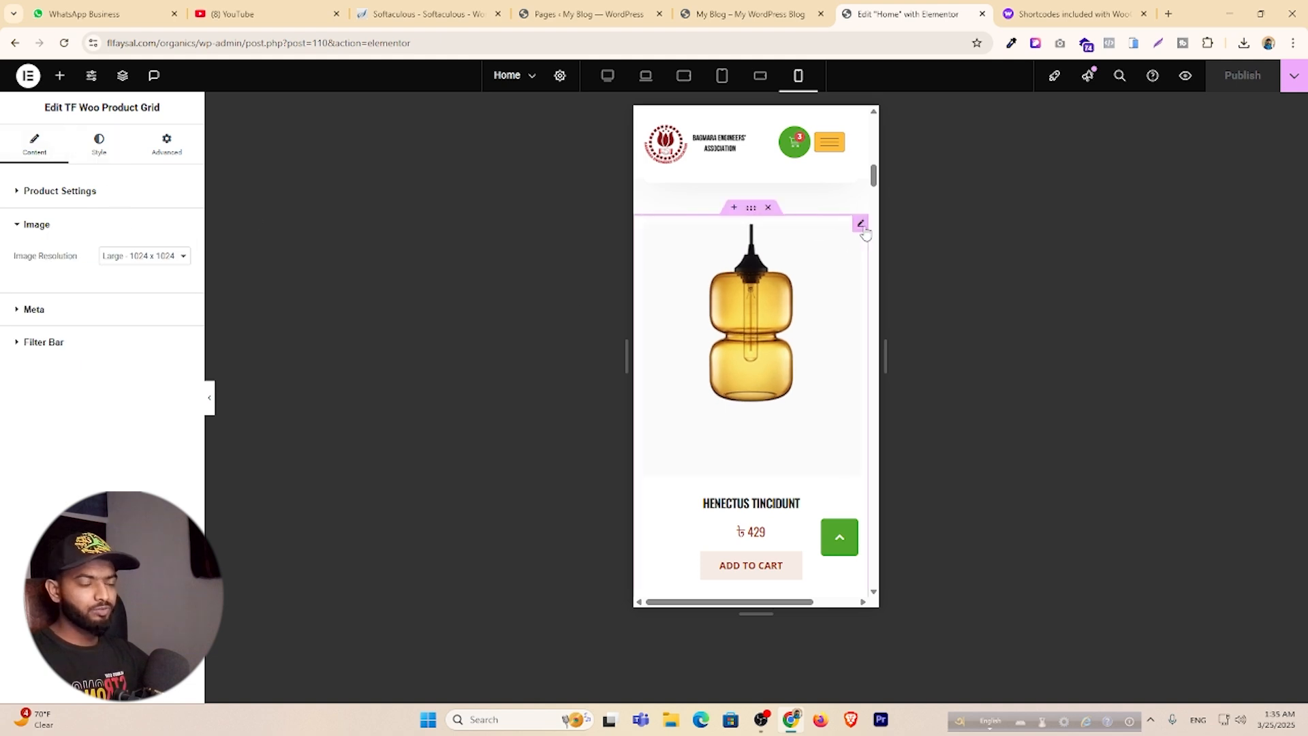
Add a Flexbox container above the product grid and place a Products widget in it.
left_click(734, 208)
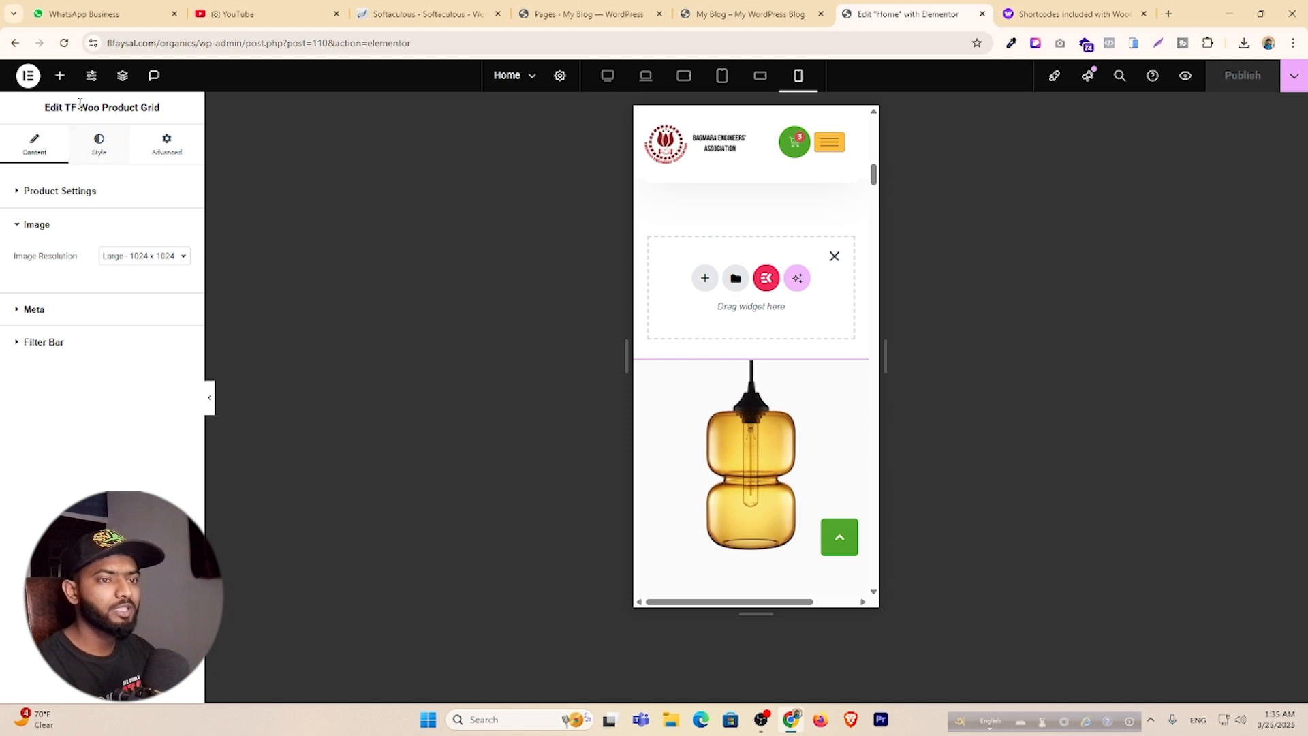
left_click(705, 279)
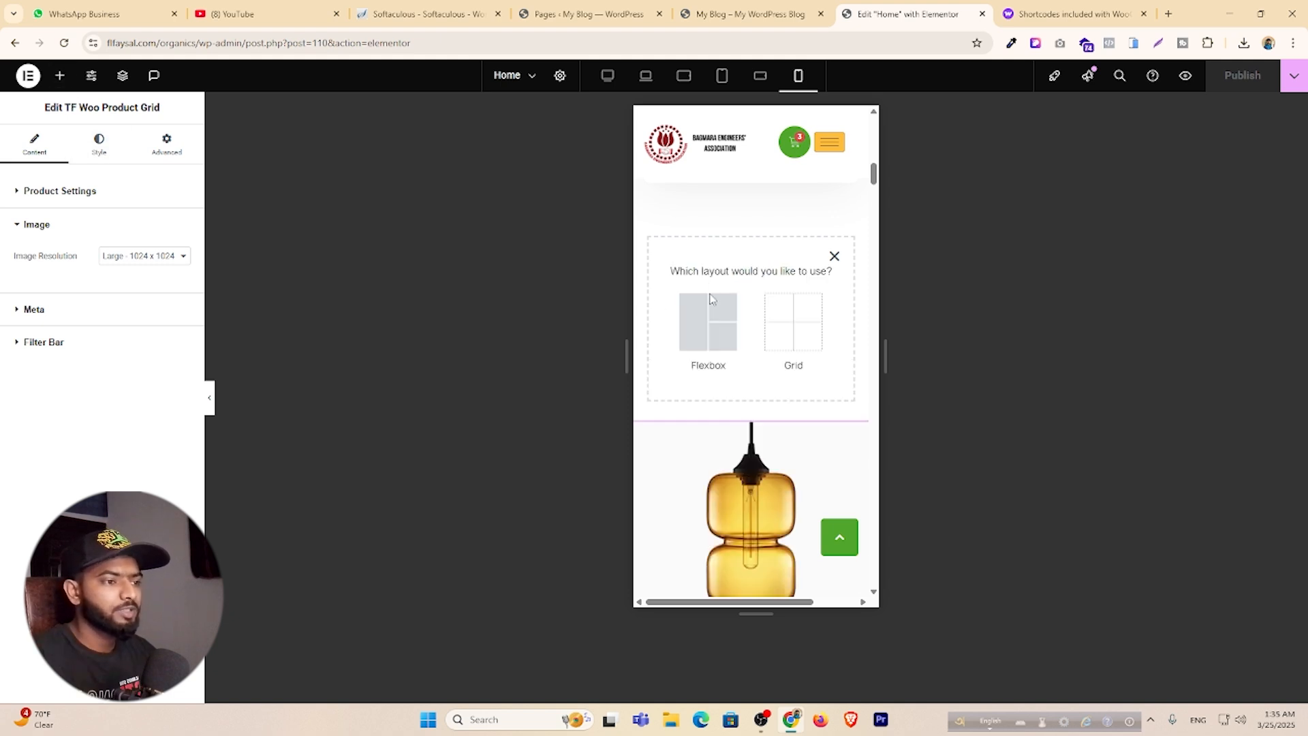
left_click(709, 312)
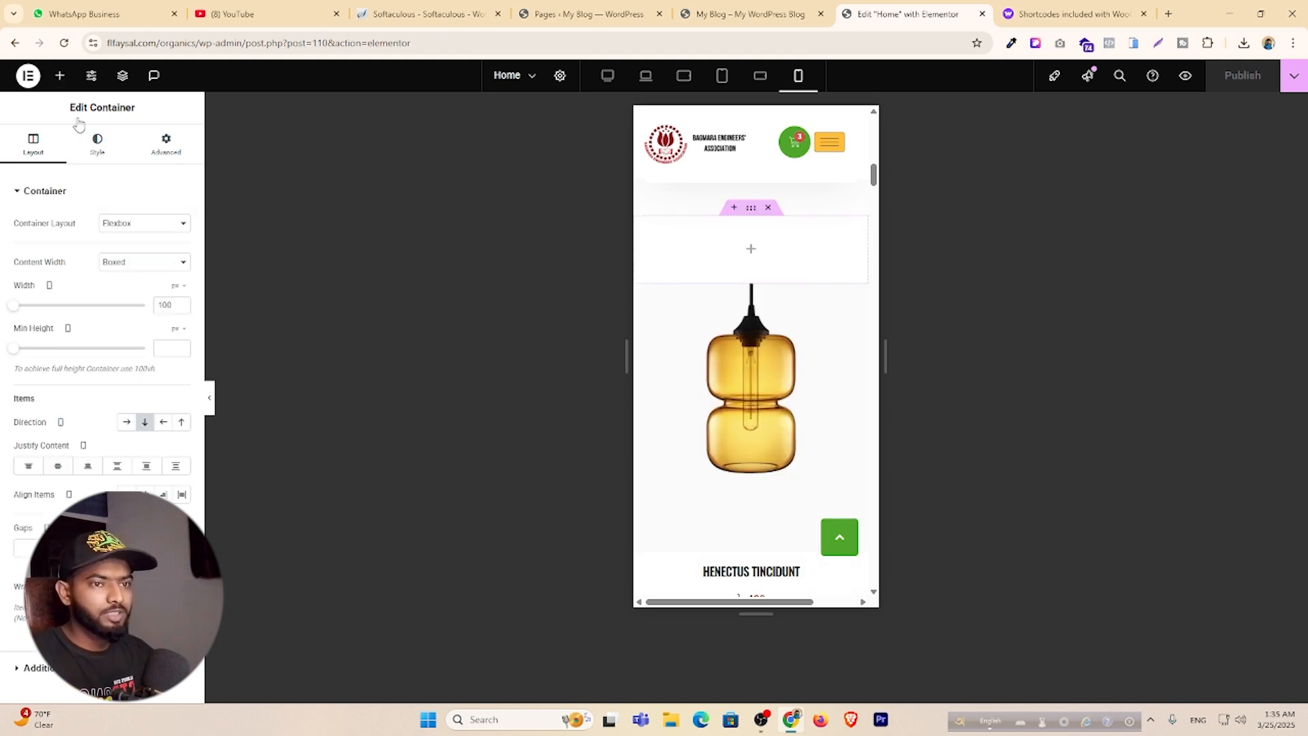
left_click(60, 75)
type("produ")
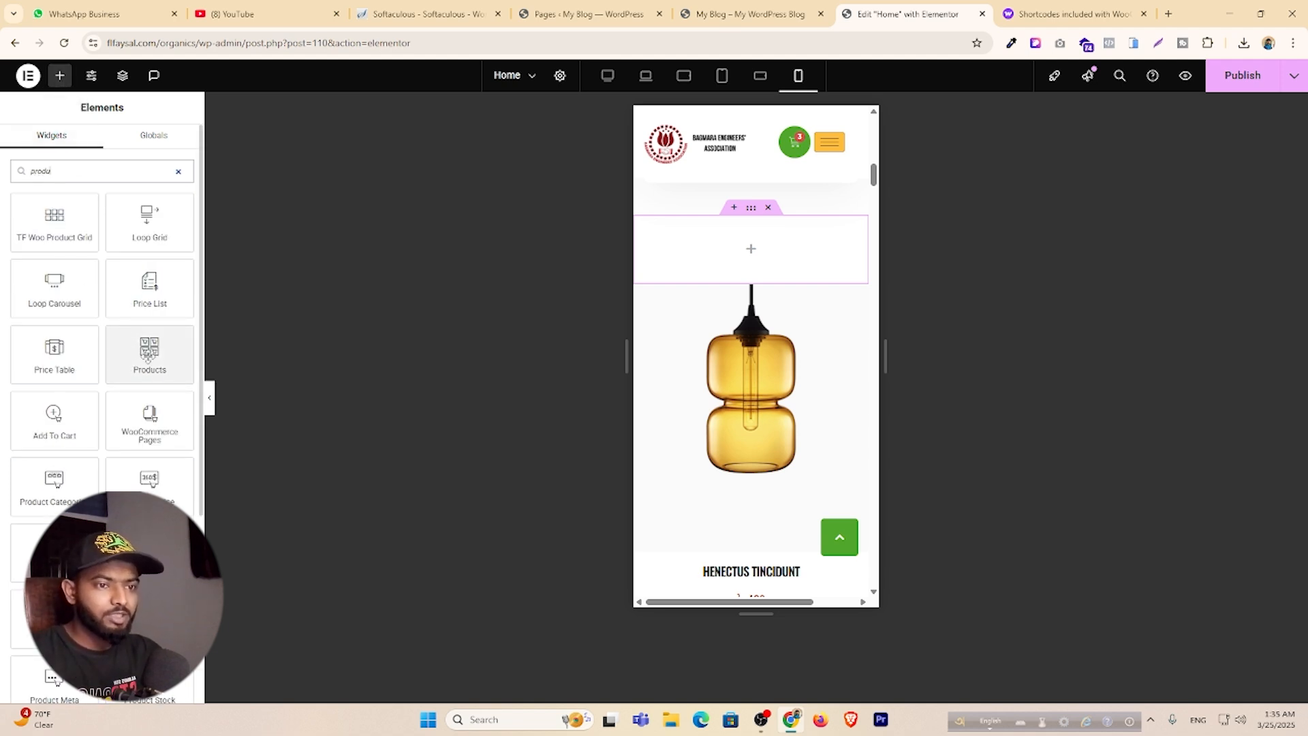
left_click_drag(149, 355, 750, 260)
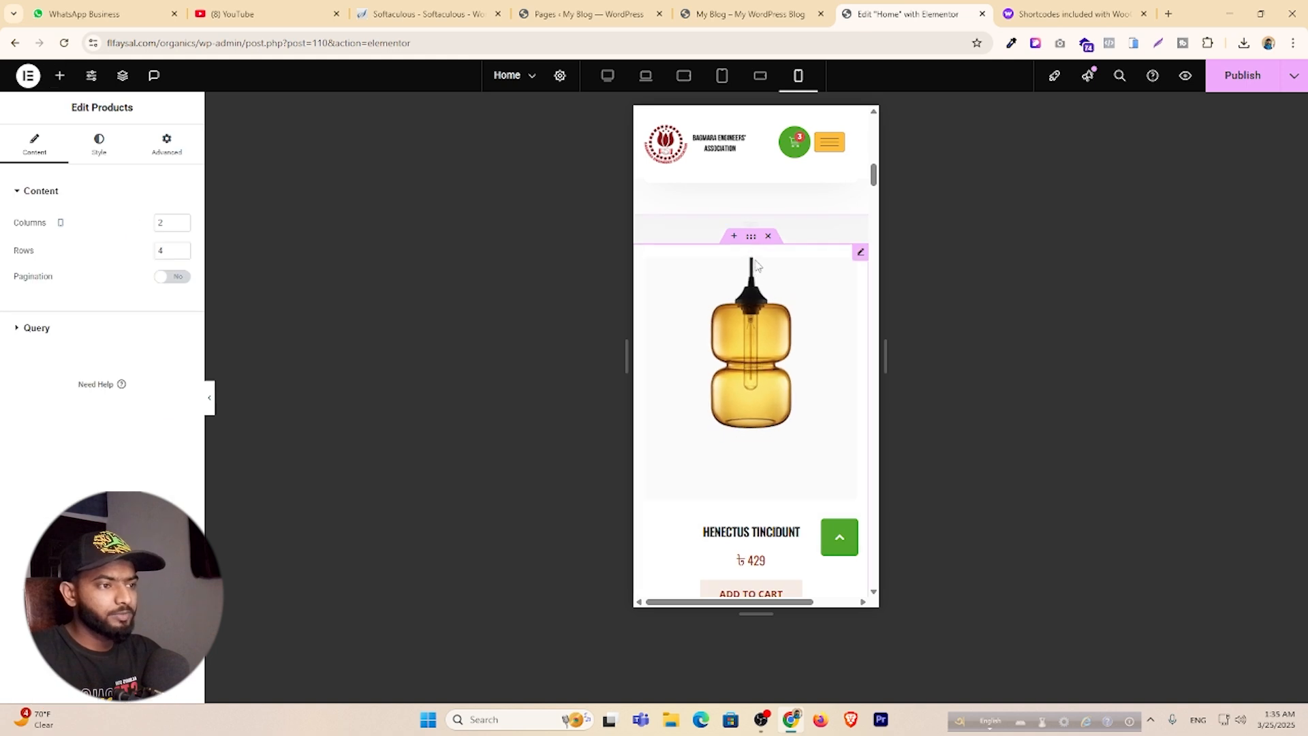
Set the Products widget to 2 columns and 6 rows.
left_click(181, 220)
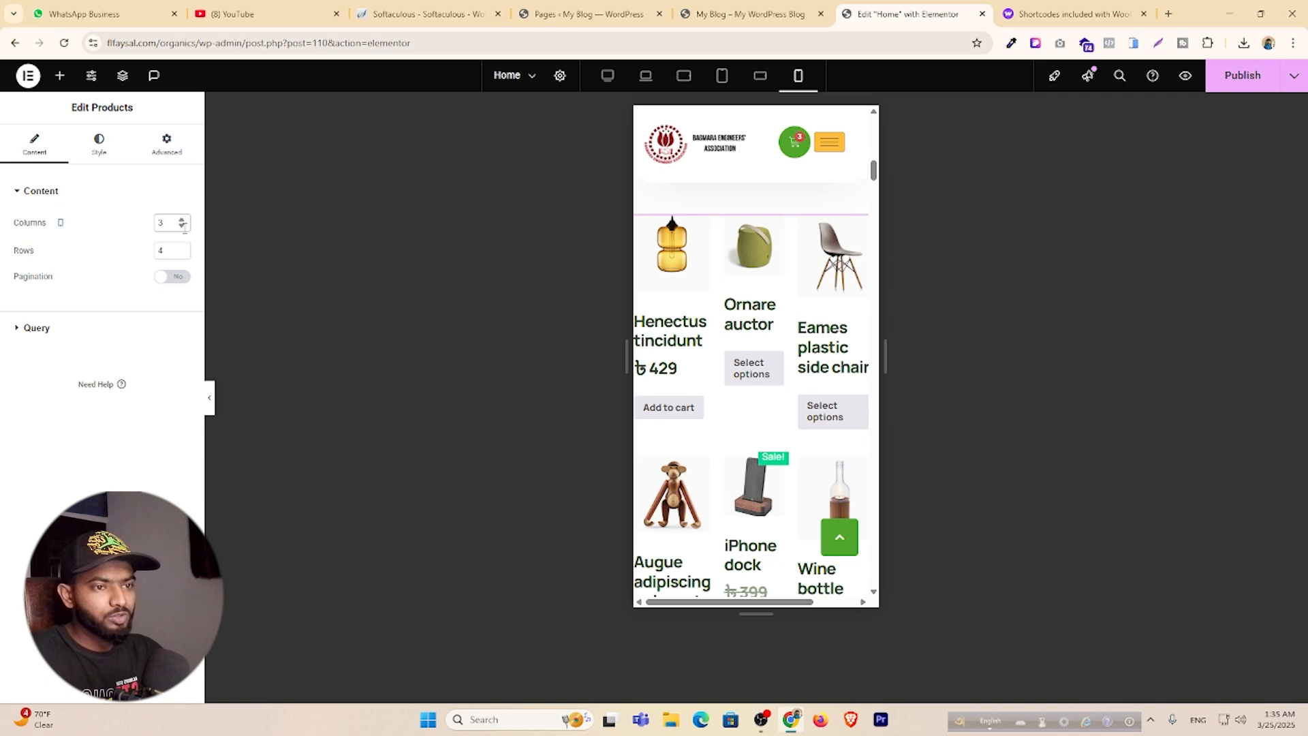
left_click(182, 226)
left_click(181, 248)
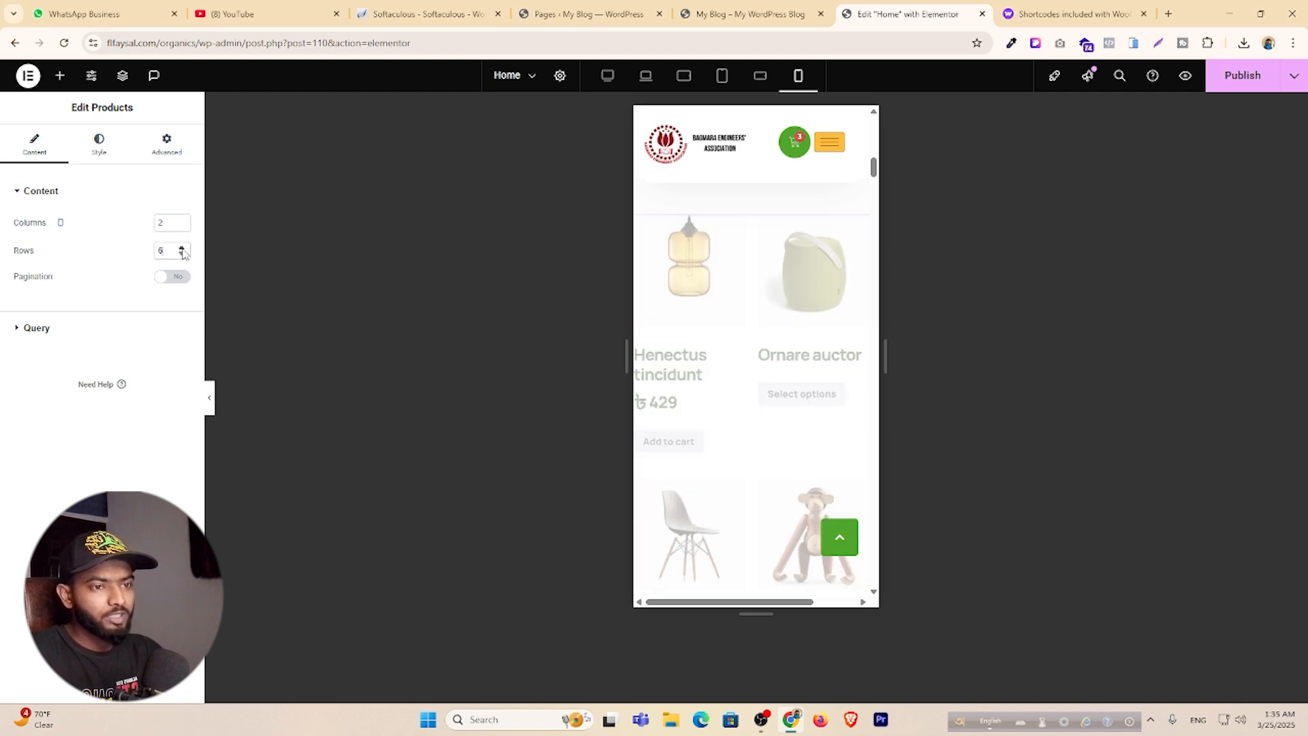
left_click(182, 248)
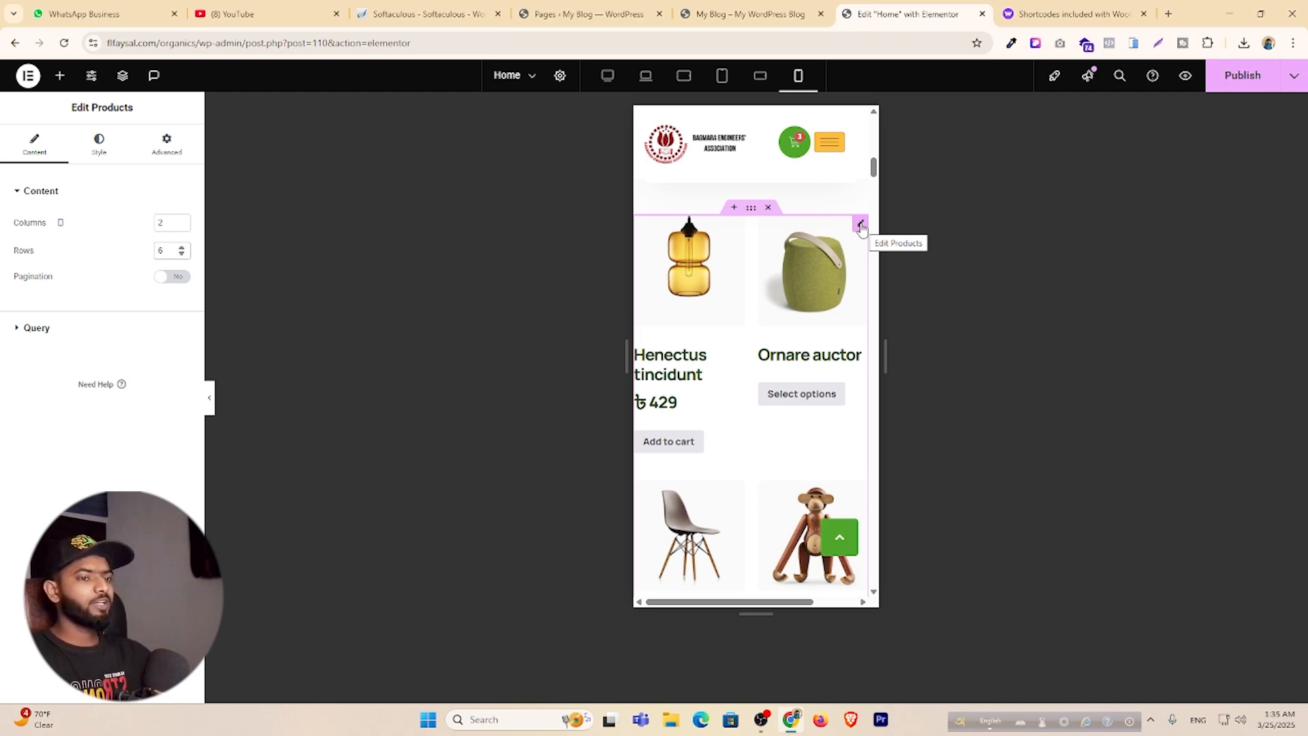
Hide the Products widget on desktop, laptop and tablet landscape.
left_click(160, 154)
scroll(100, 403, "down", 5)
left_click(75, 538)
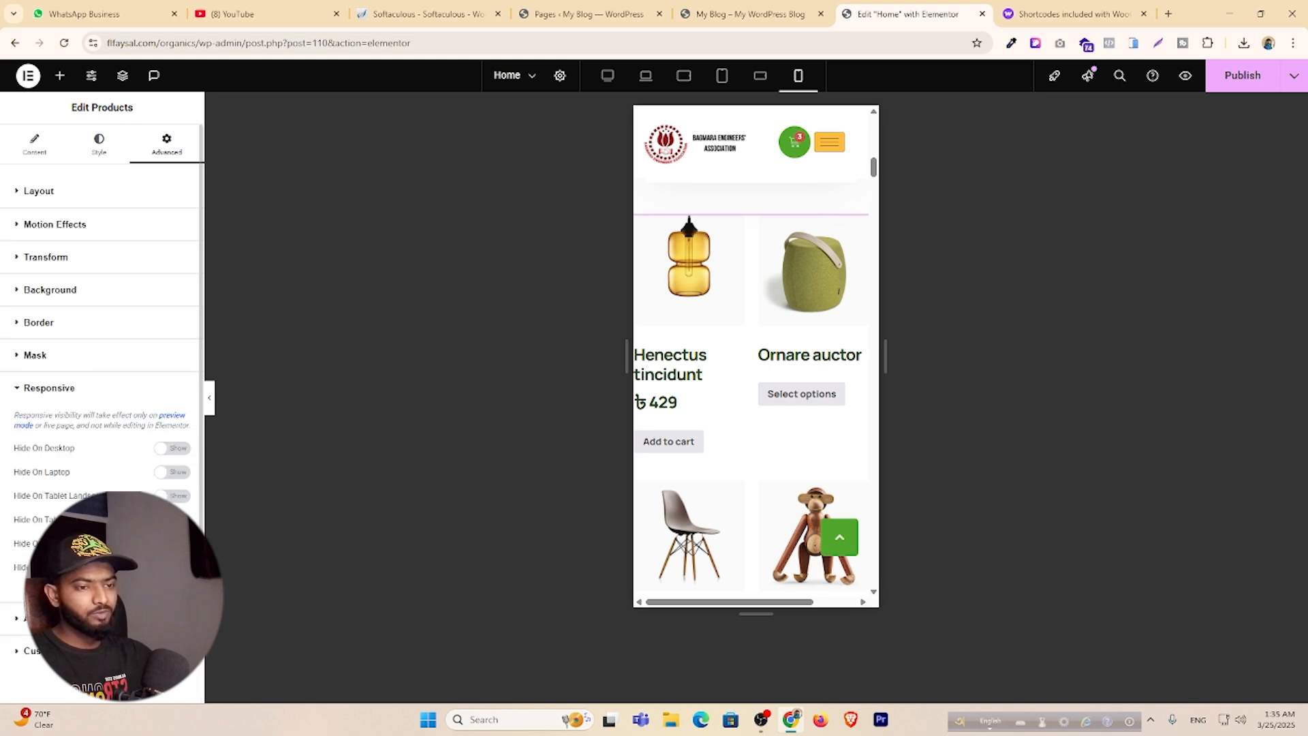
left_click(176, 472)
left_click(173, 448)
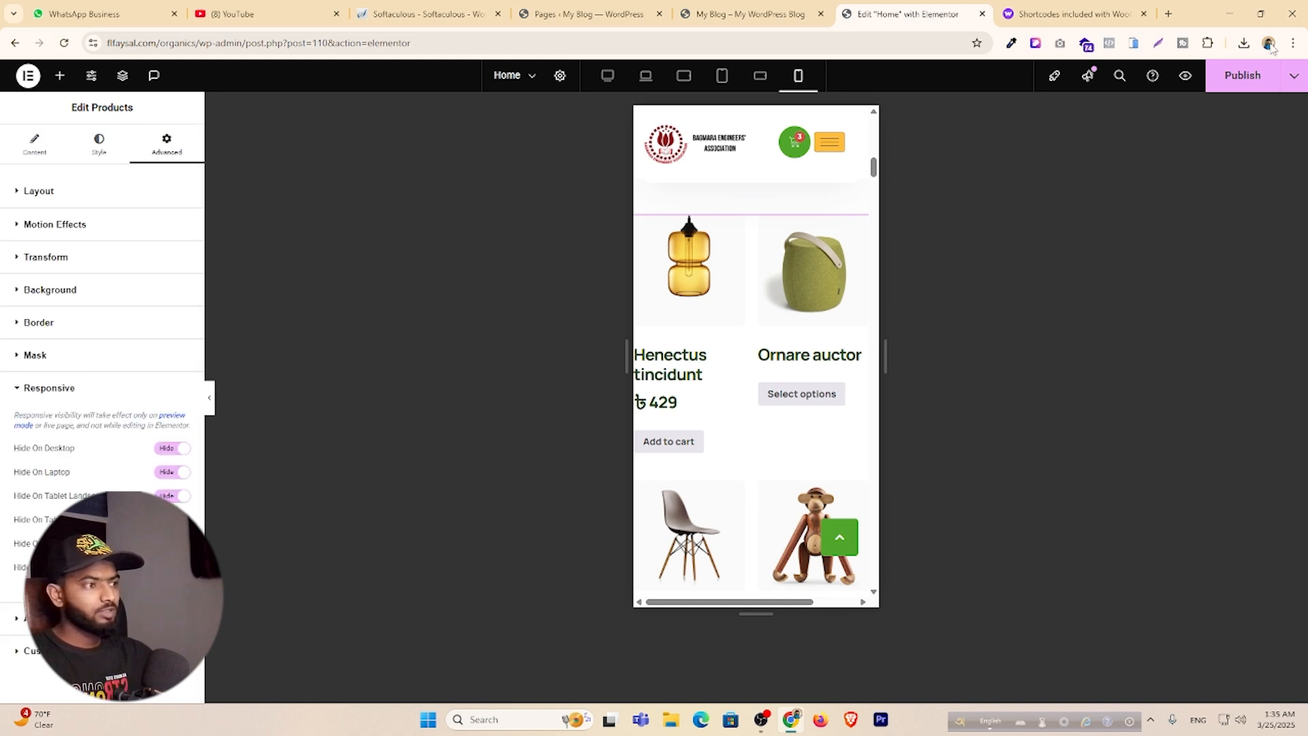
left_click(1242, 75)
scroll(791, 365, "down", 8)
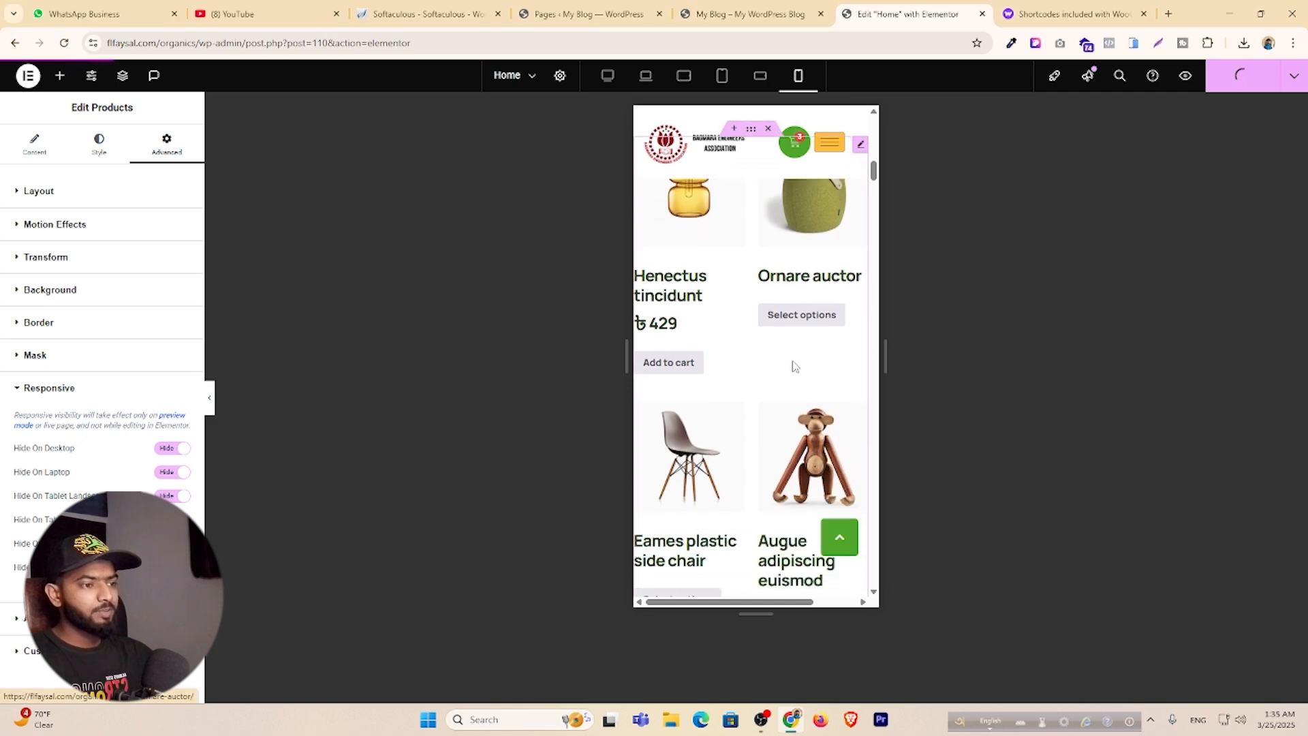
scroll(791, 381, "down", 10)
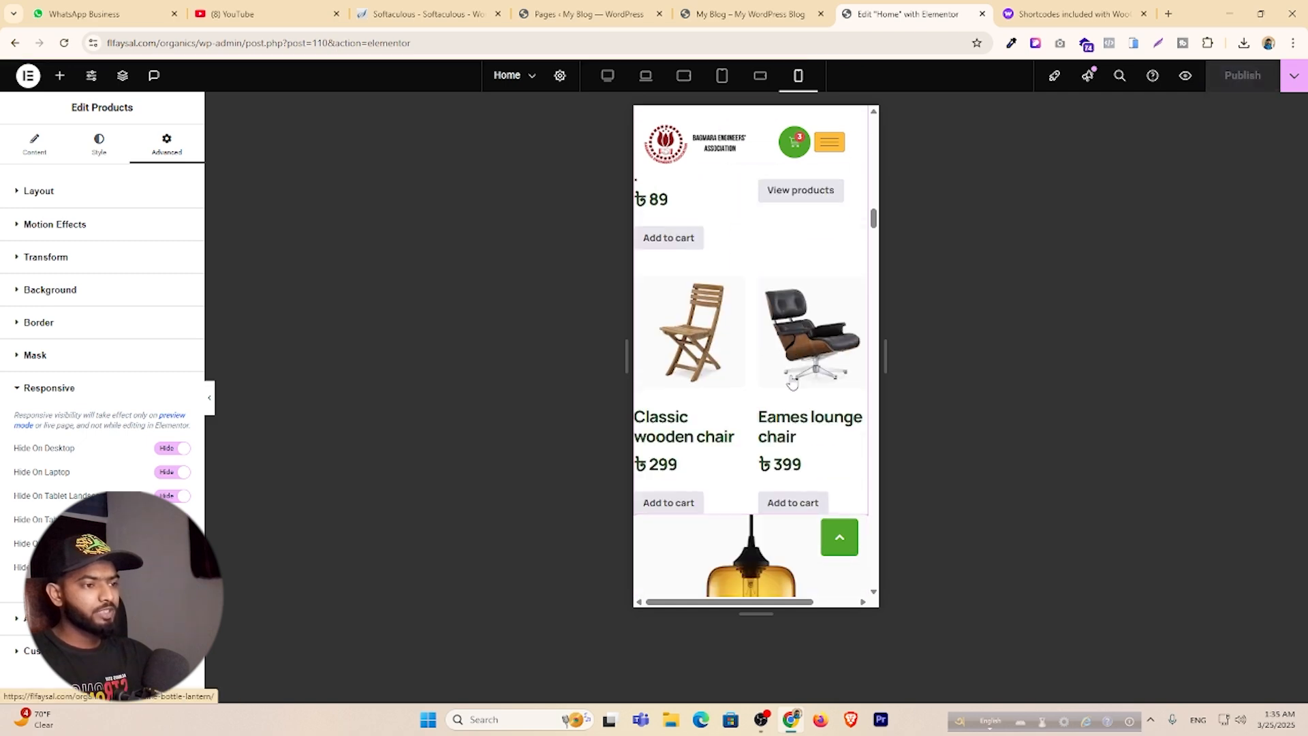
scroll(792, 380, "up", 5)
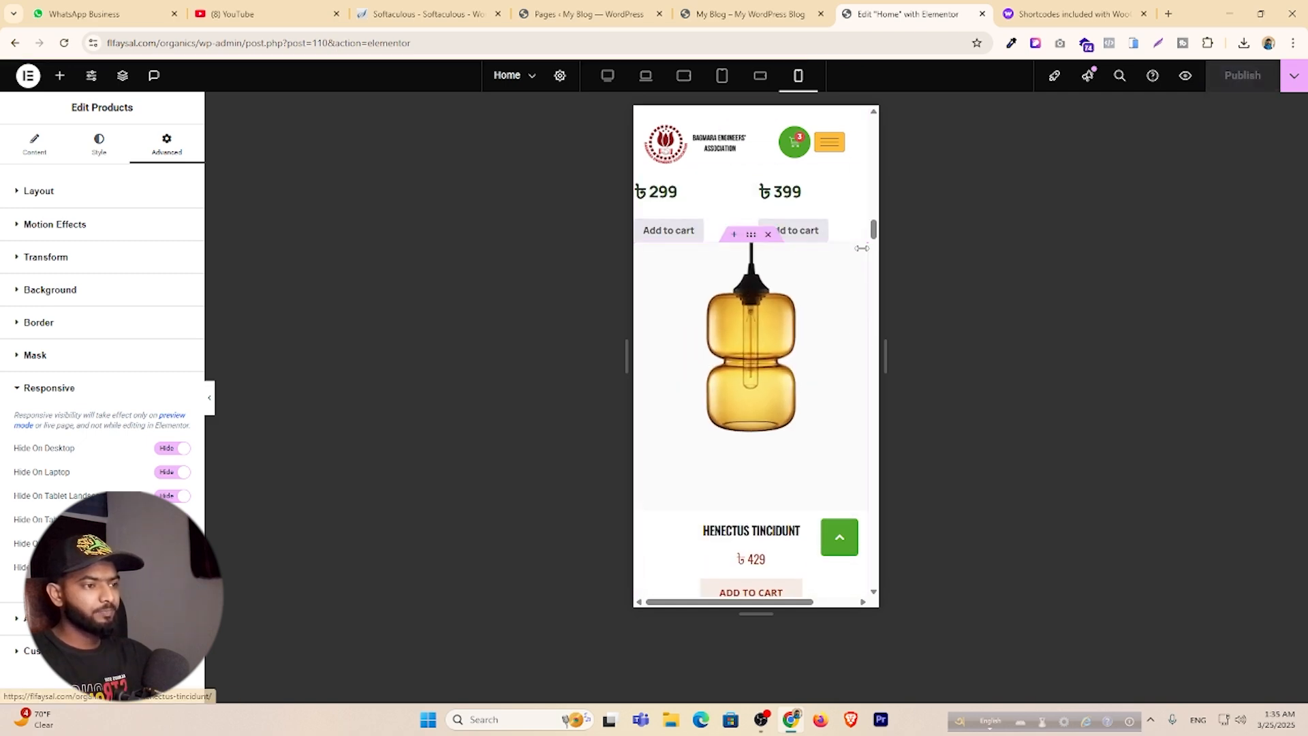
Hide the TF Woo Product Grid on tablet landscape and mobile portrait, then publish the page.
left_click(166, 144)
scroll(102, 340, "down", 5)
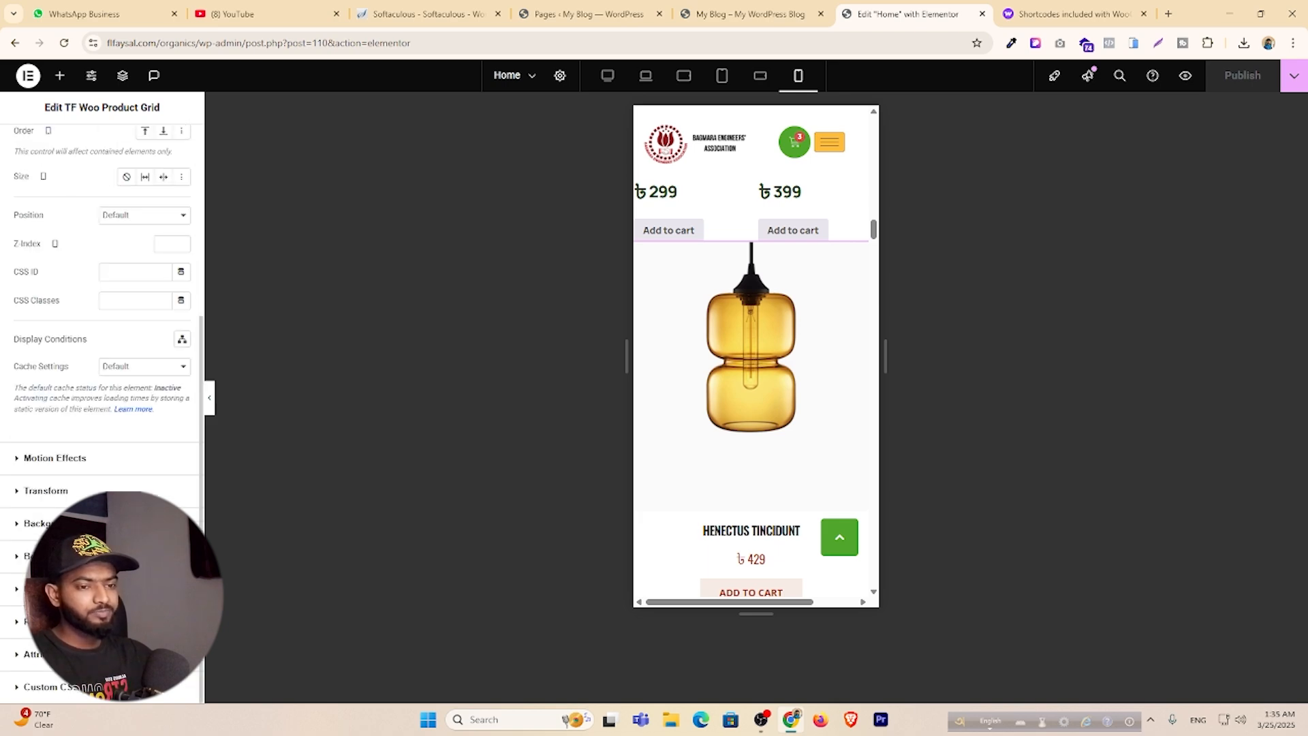
left_click(109, 621)
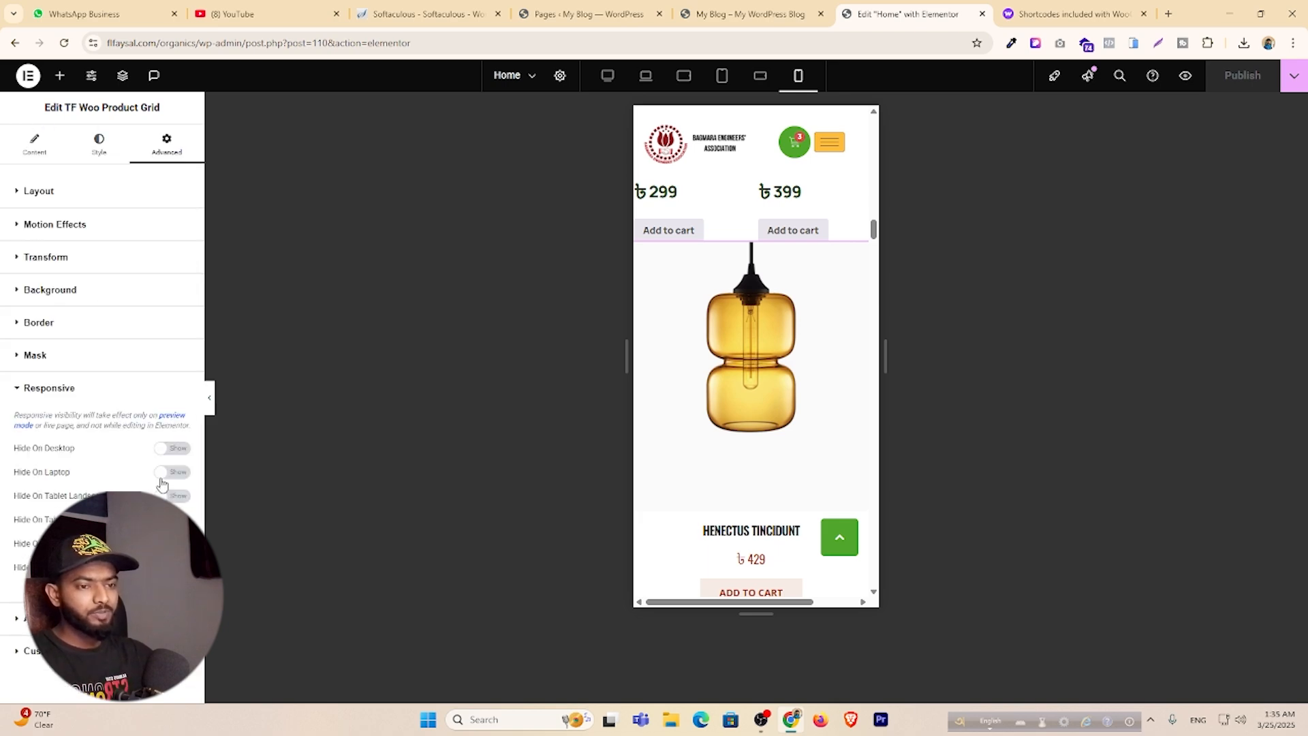
left_click(173, 497)
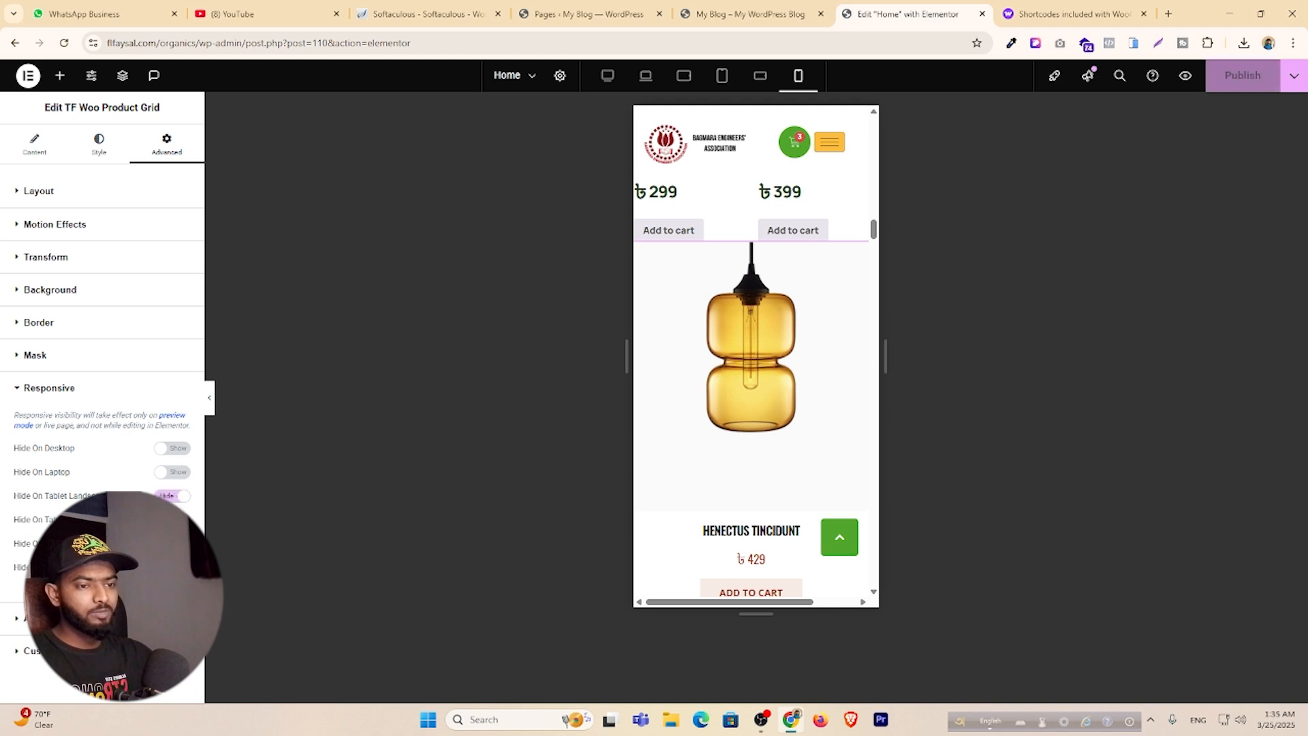
left_click(173, 568)
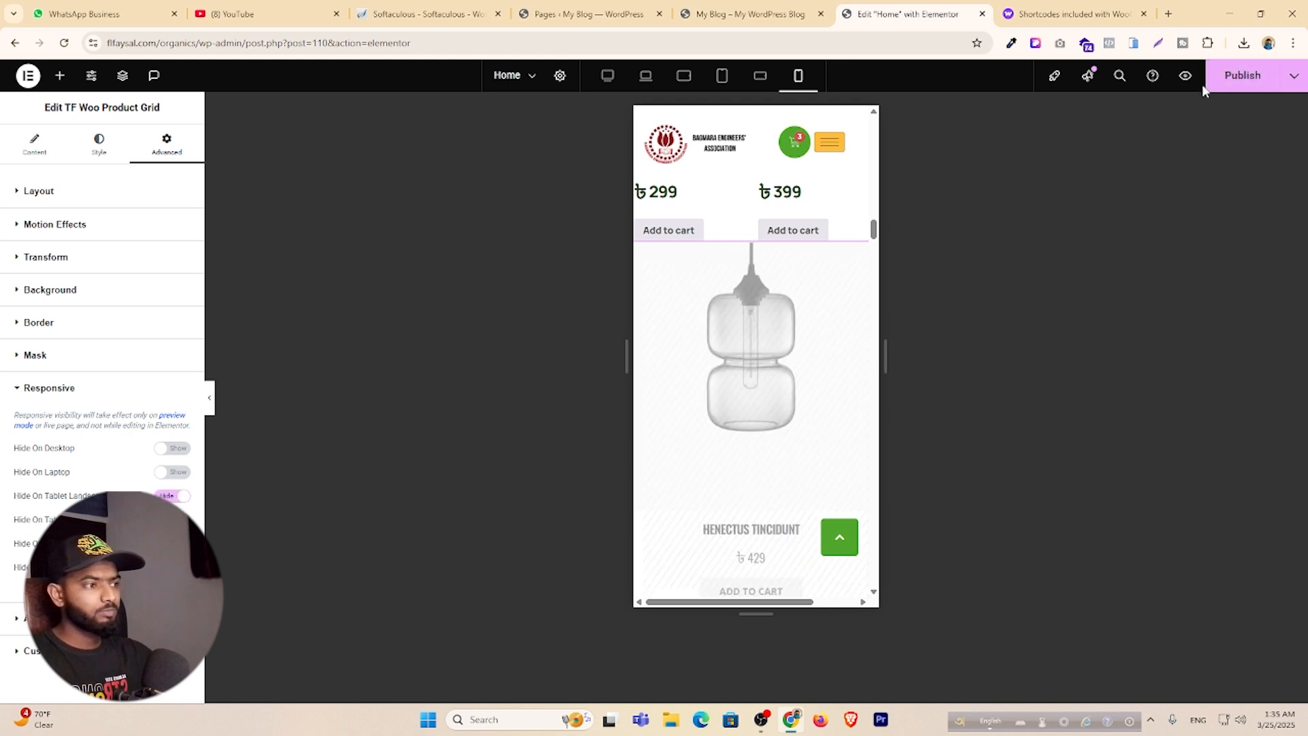
left_click(1232, 76)
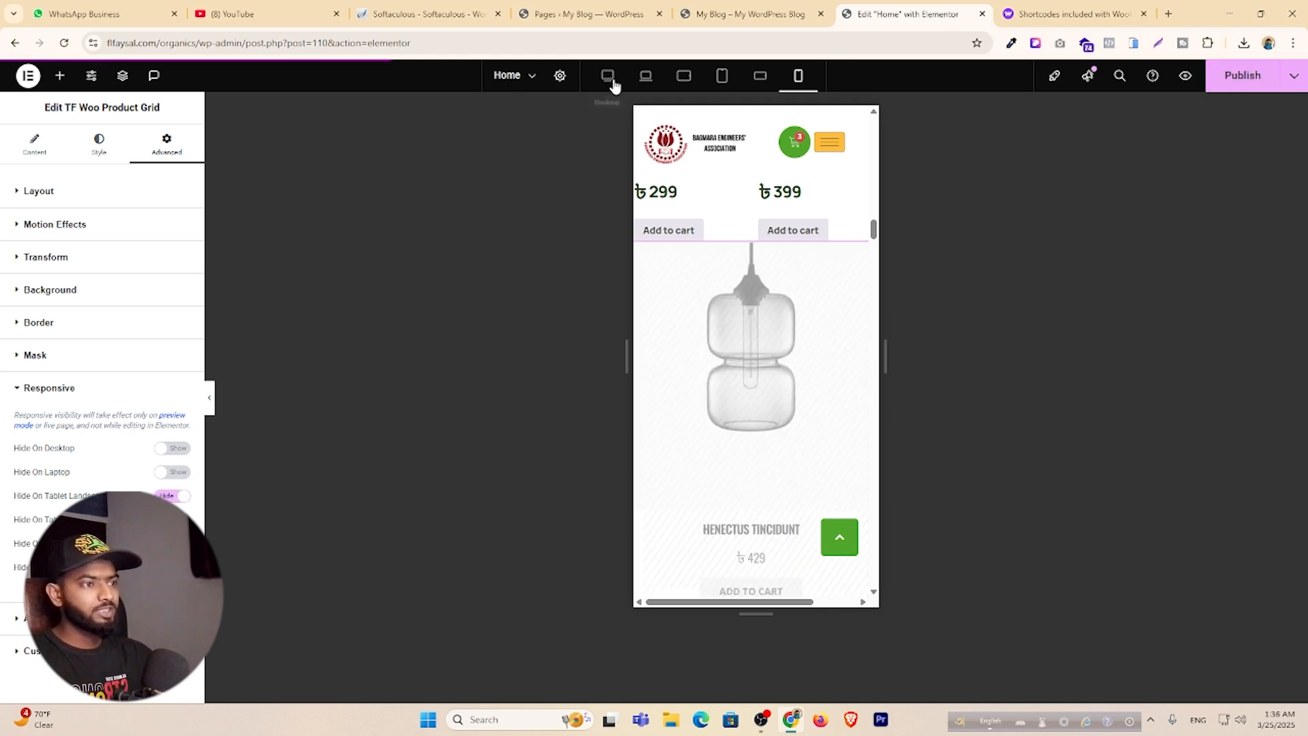
Close the WooCommerce shortcodes documentation, Elementor editor and old site preview tabs.
left_click(1134, 15)
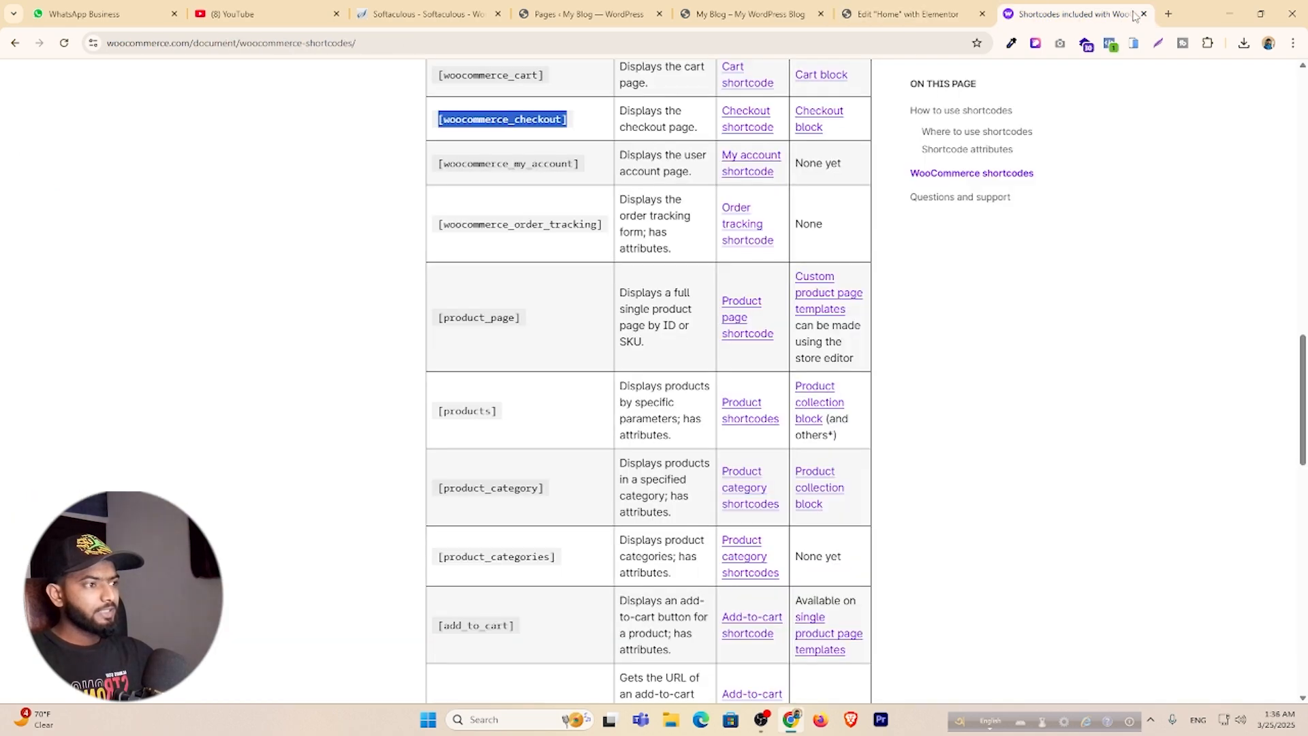
left_click(1143, 14)
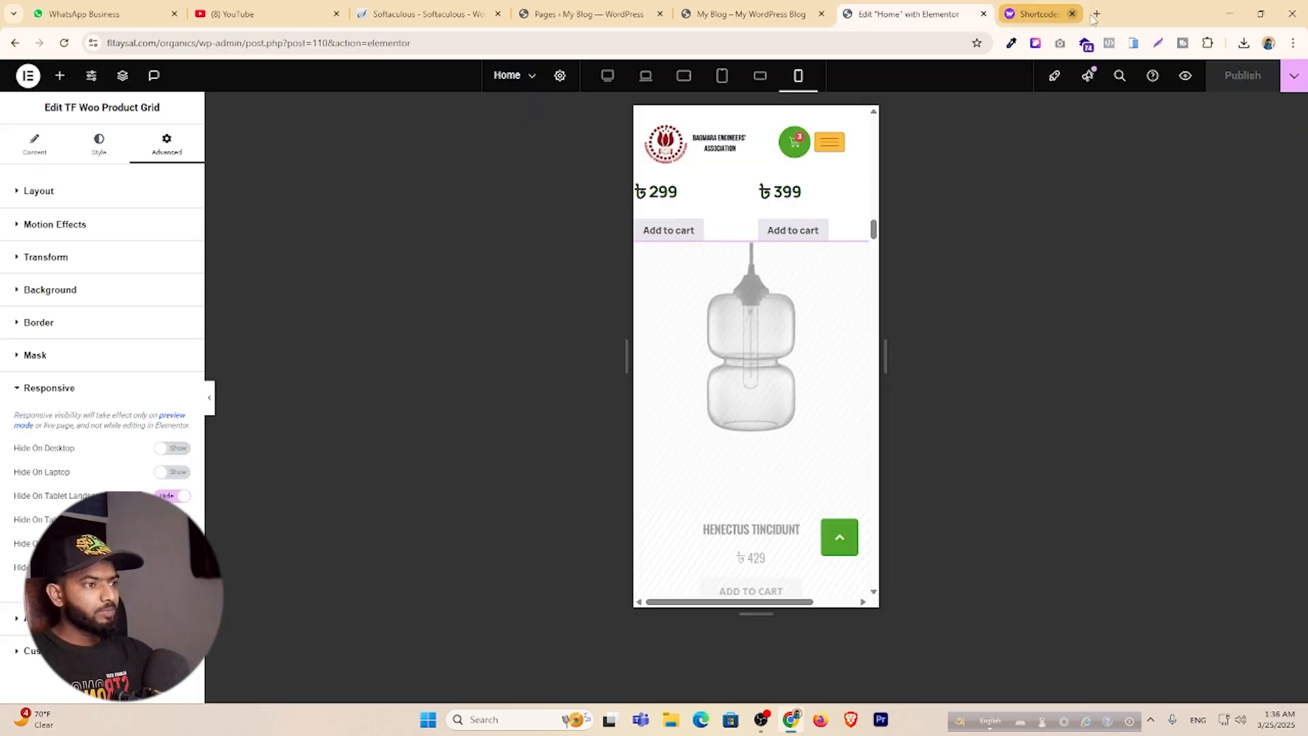
left_click(984, 14)
left_click(612, 14)
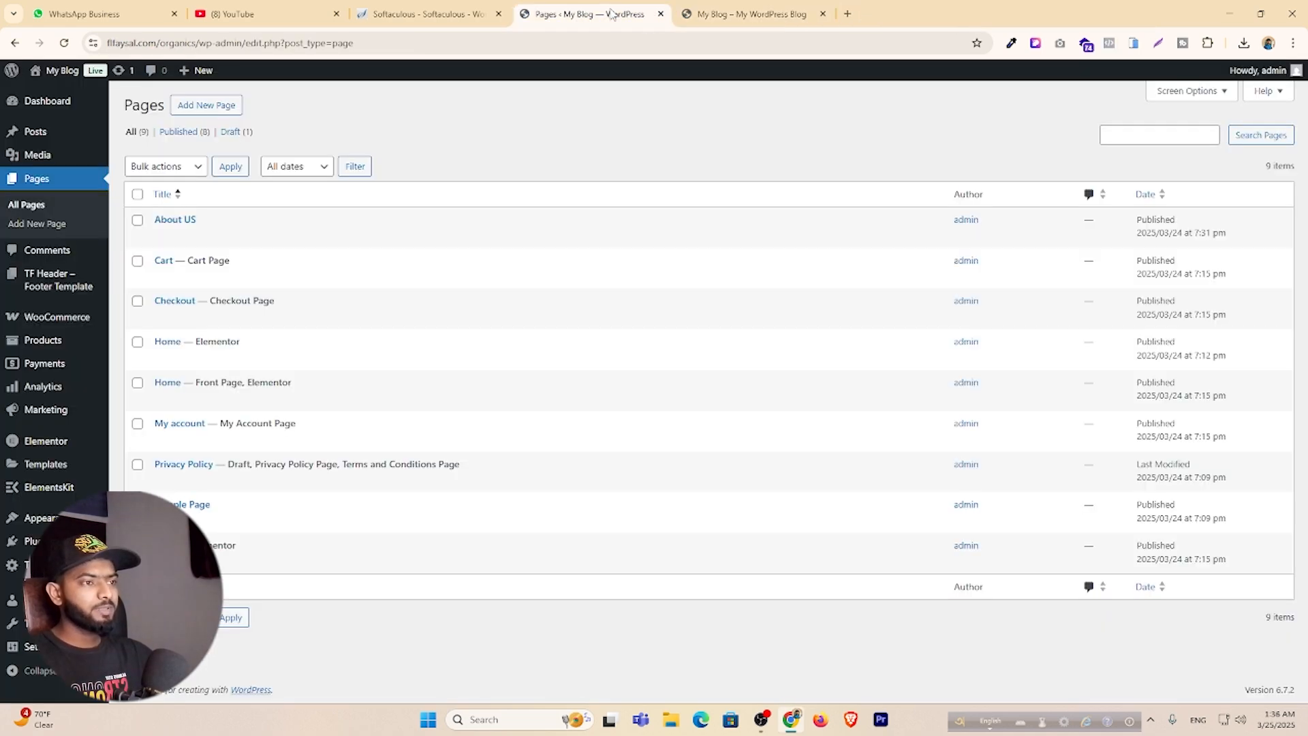
left_click(743, 13)
left_click(823, 14)
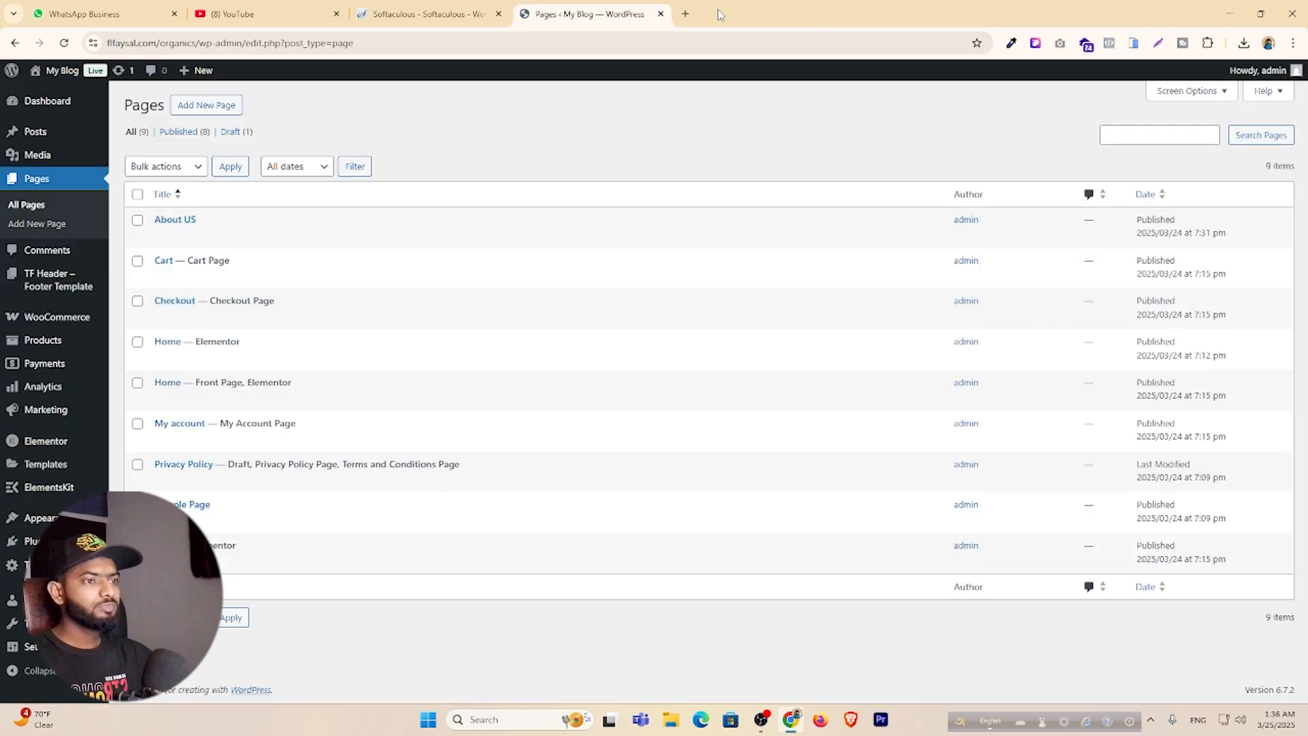
Open the live site in a new tab via My Blog > Visit Site.
mouse_move(57, 72)
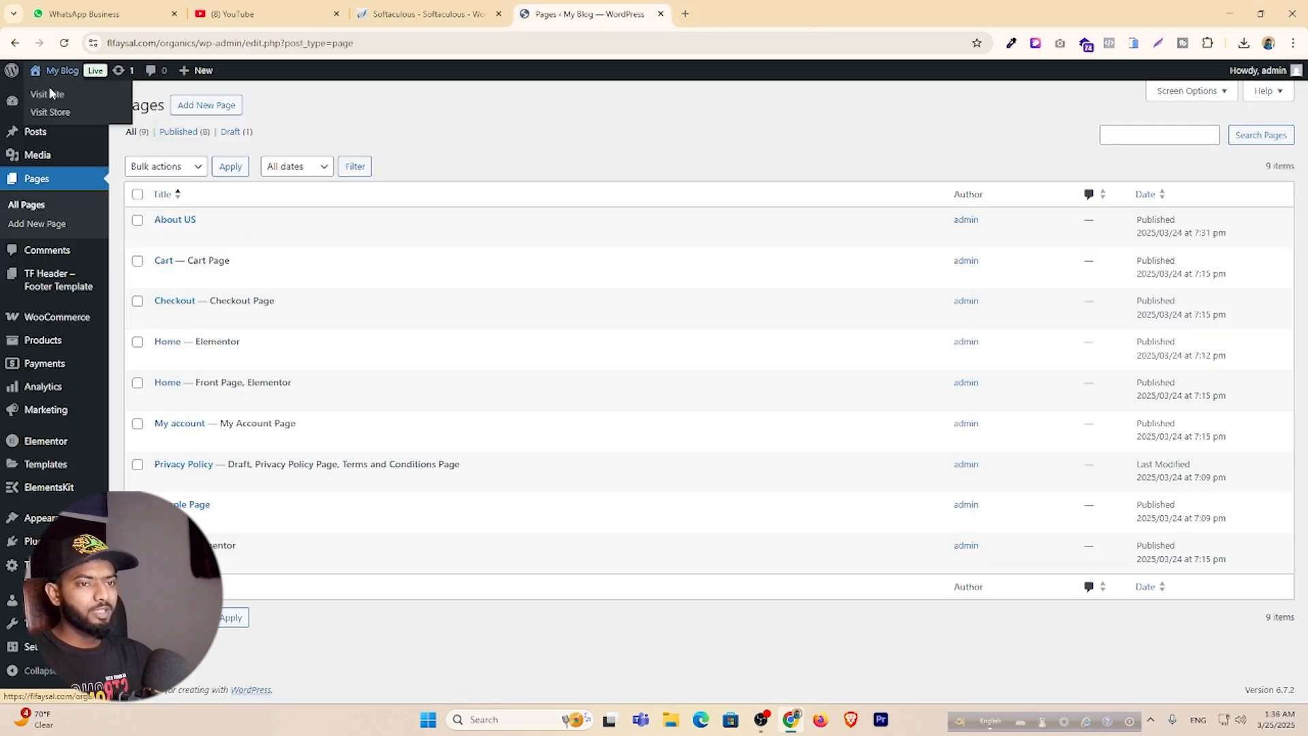
left_click(45, 102, "ctrl")
left_click(736, 9)
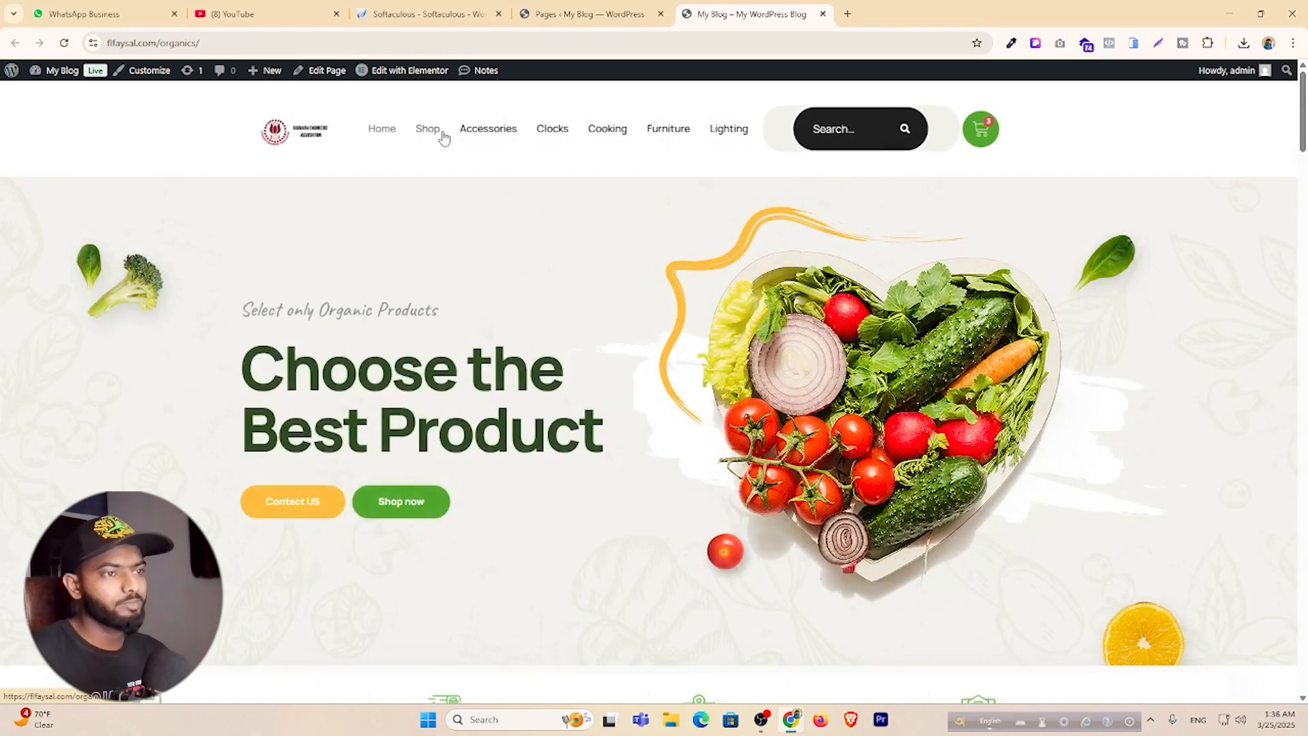
Go to the Shop and scroll through the Classic wooden chair product page.
left_click(426, 132)
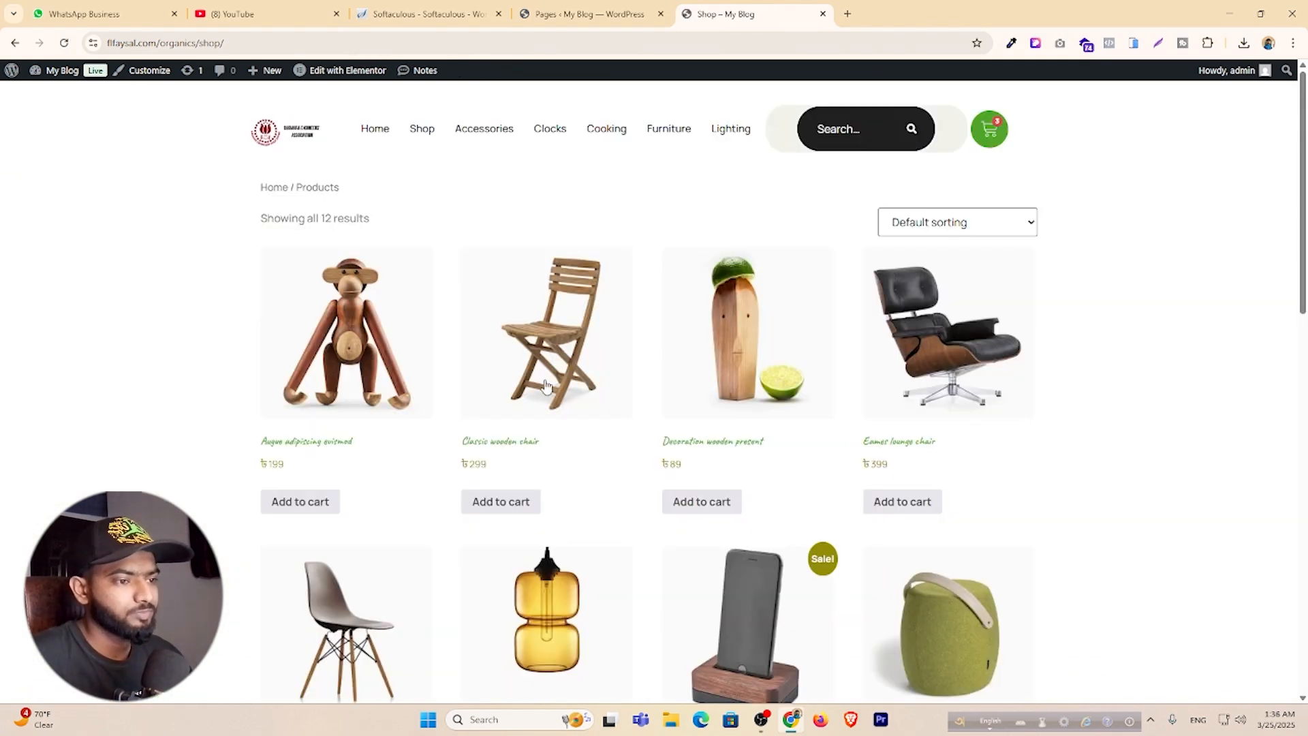
scroll(496, 328, "down", 2)
left_click(493, 307)
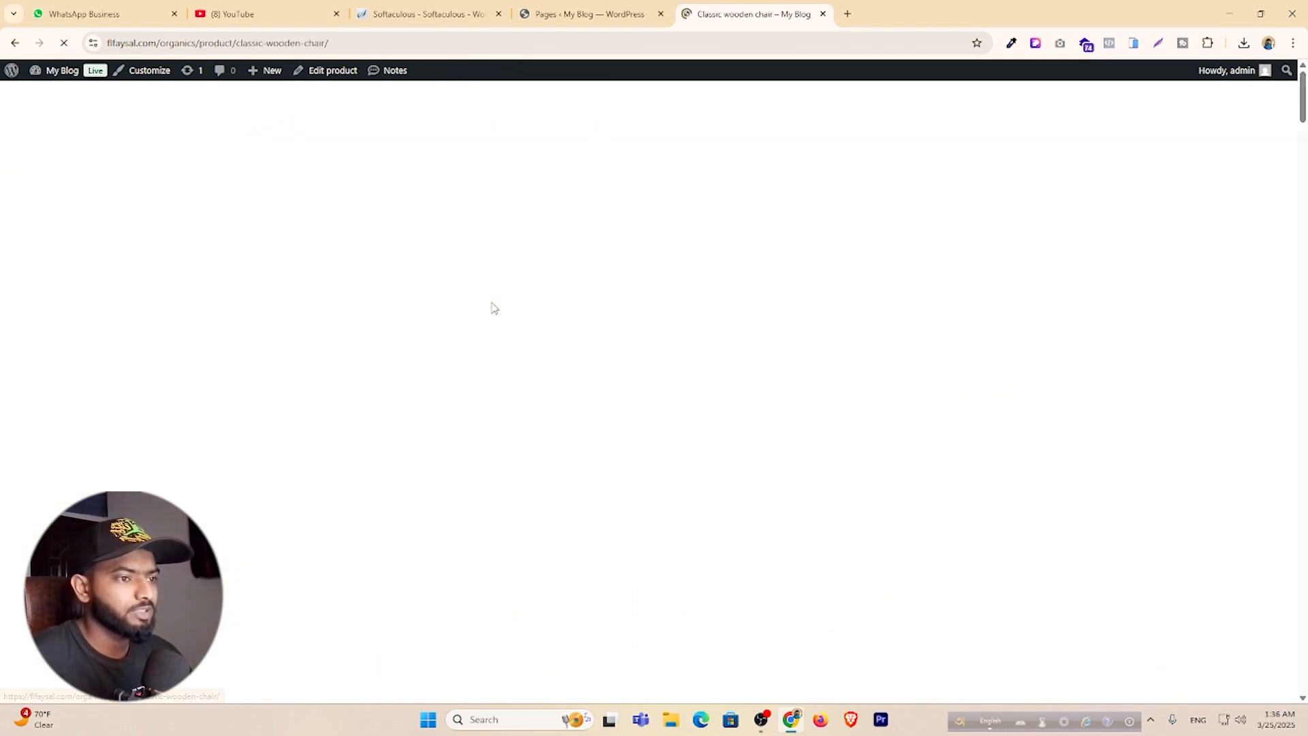
scroll(493, 305, "down", 5)
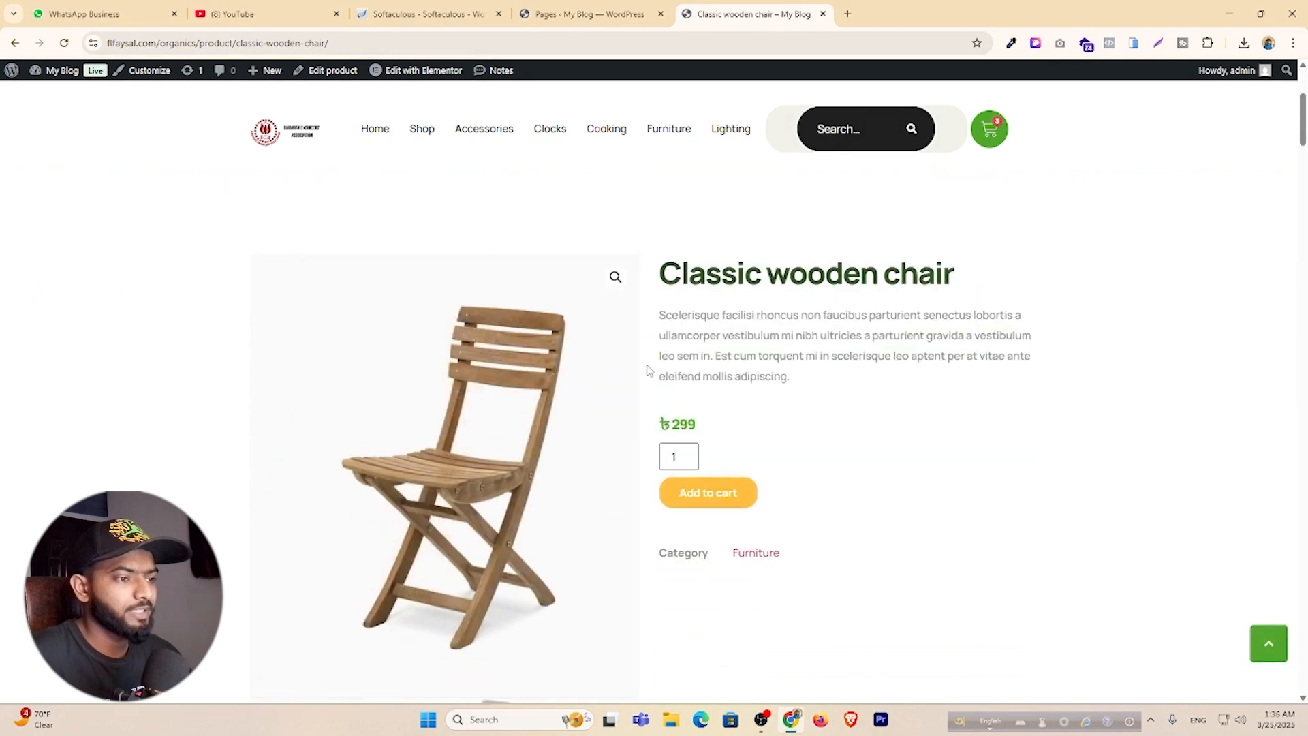
scroll(846, 335, "down", 6)
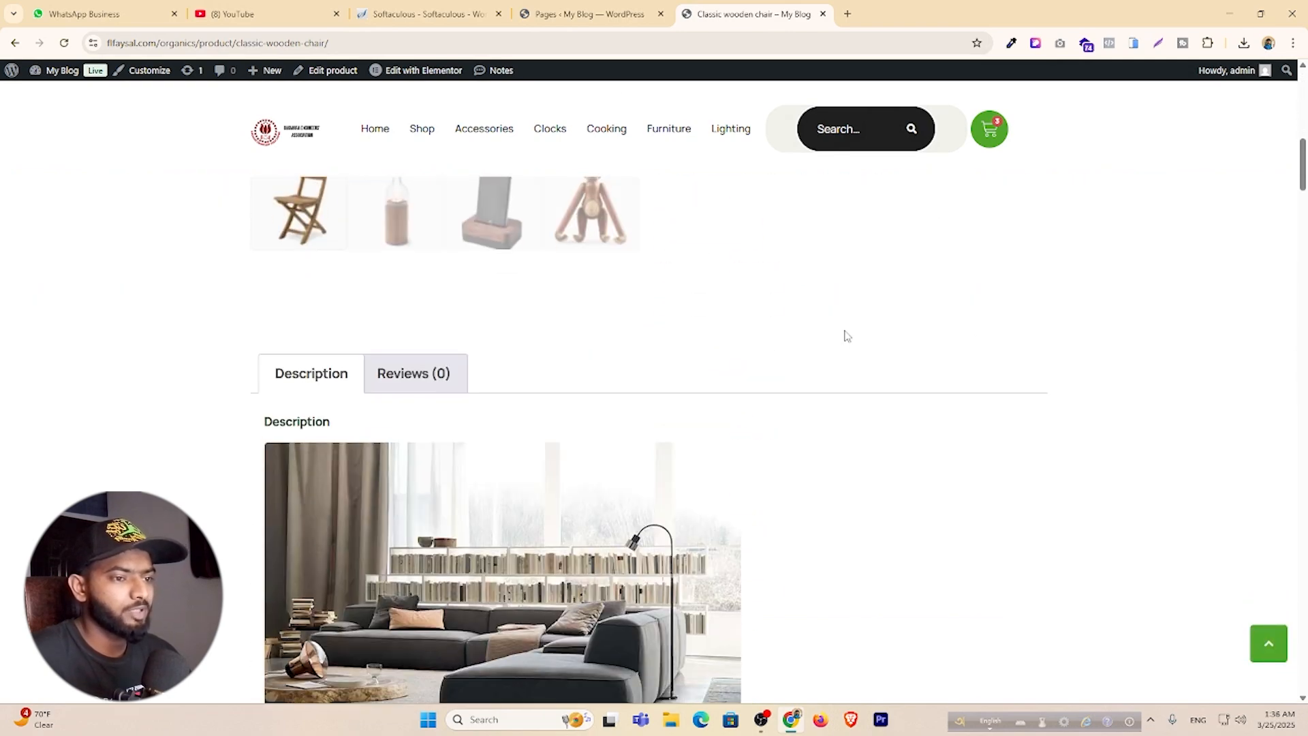
left_click(586, 14)
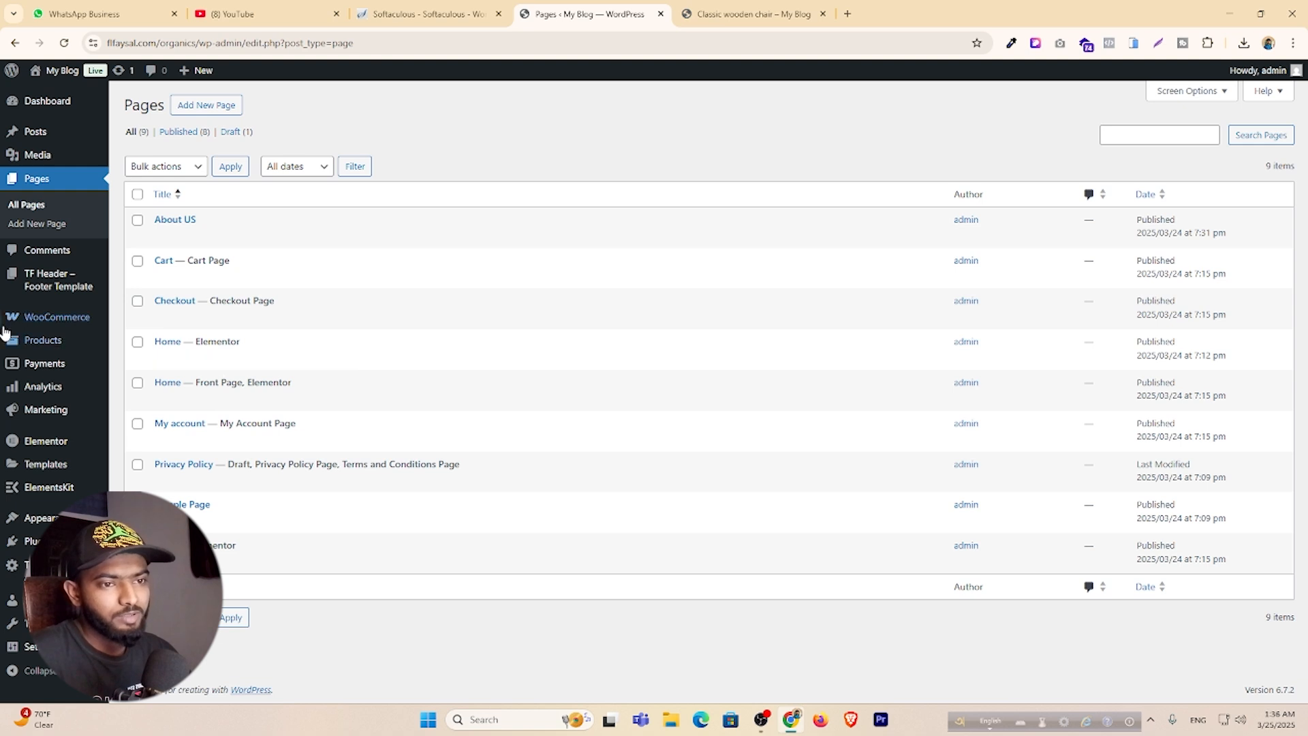
List the Theme Builder's Single Product templates: Products Details and Elementor Single Product #106.
mouse_move(71, 417)
mouse_move(56, 470)
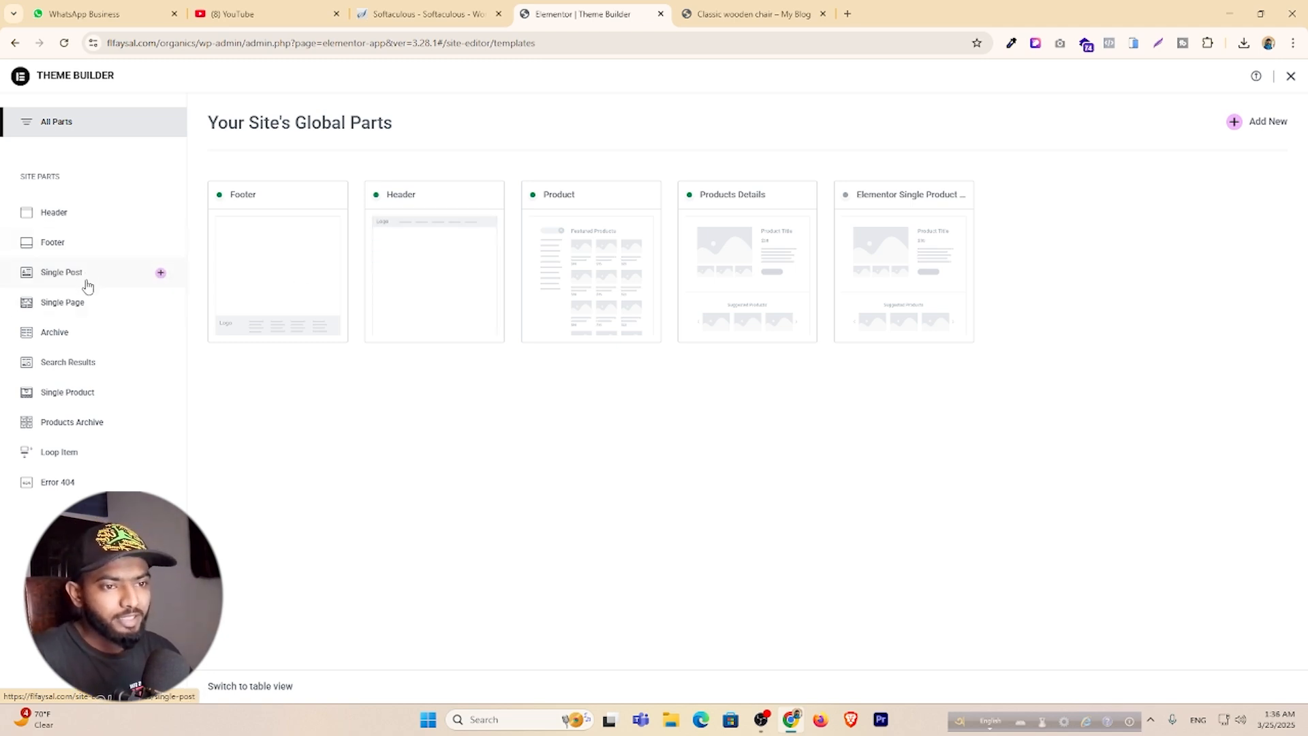
left_click(81, 401)
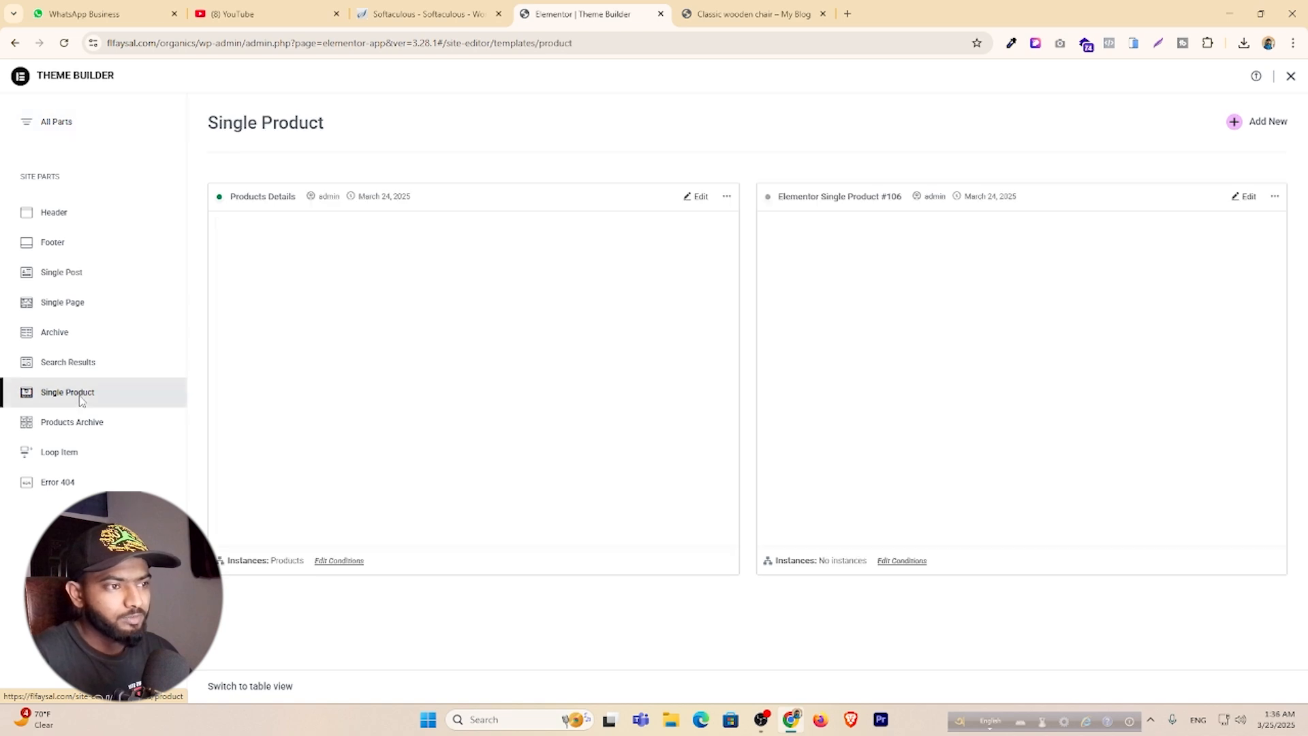
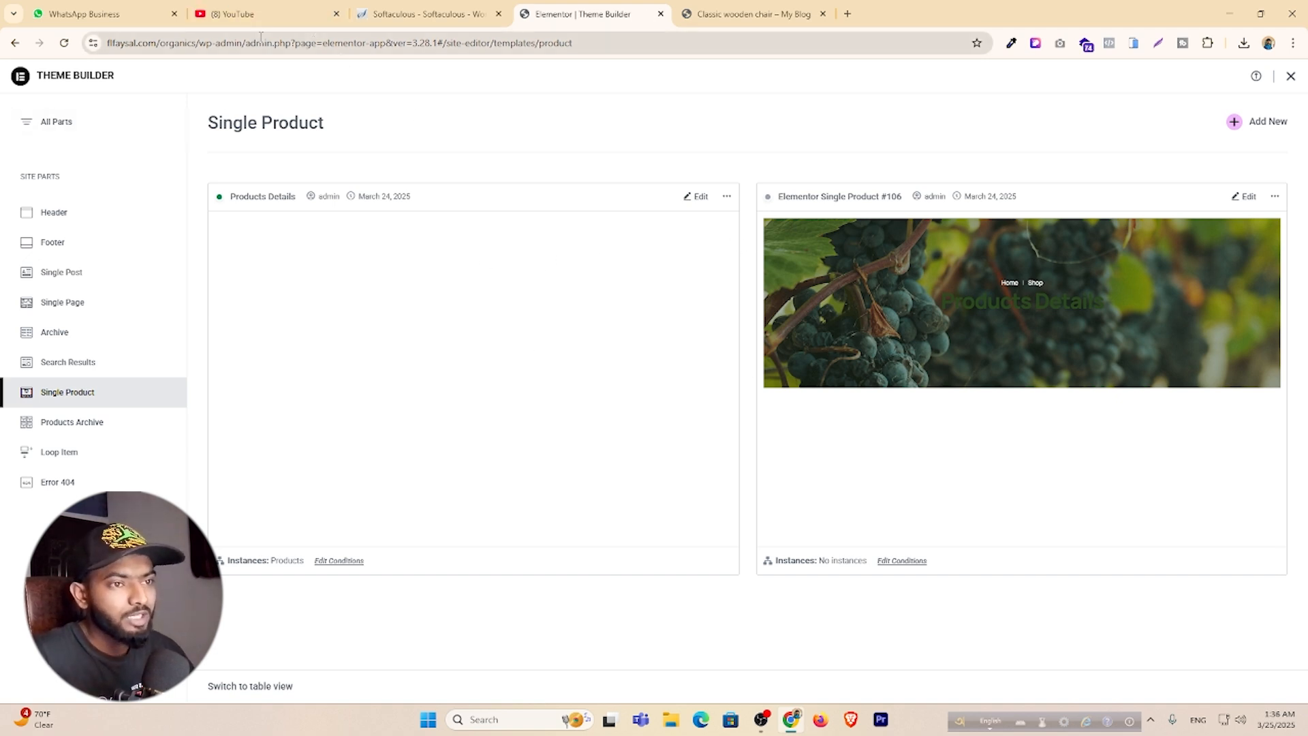
Load the /wp-admin/ Dashboard and open My Blog's live site in a background tab.
left_click_drag(250, 42, 634, 59)
key("BackSpace")
key("Return")
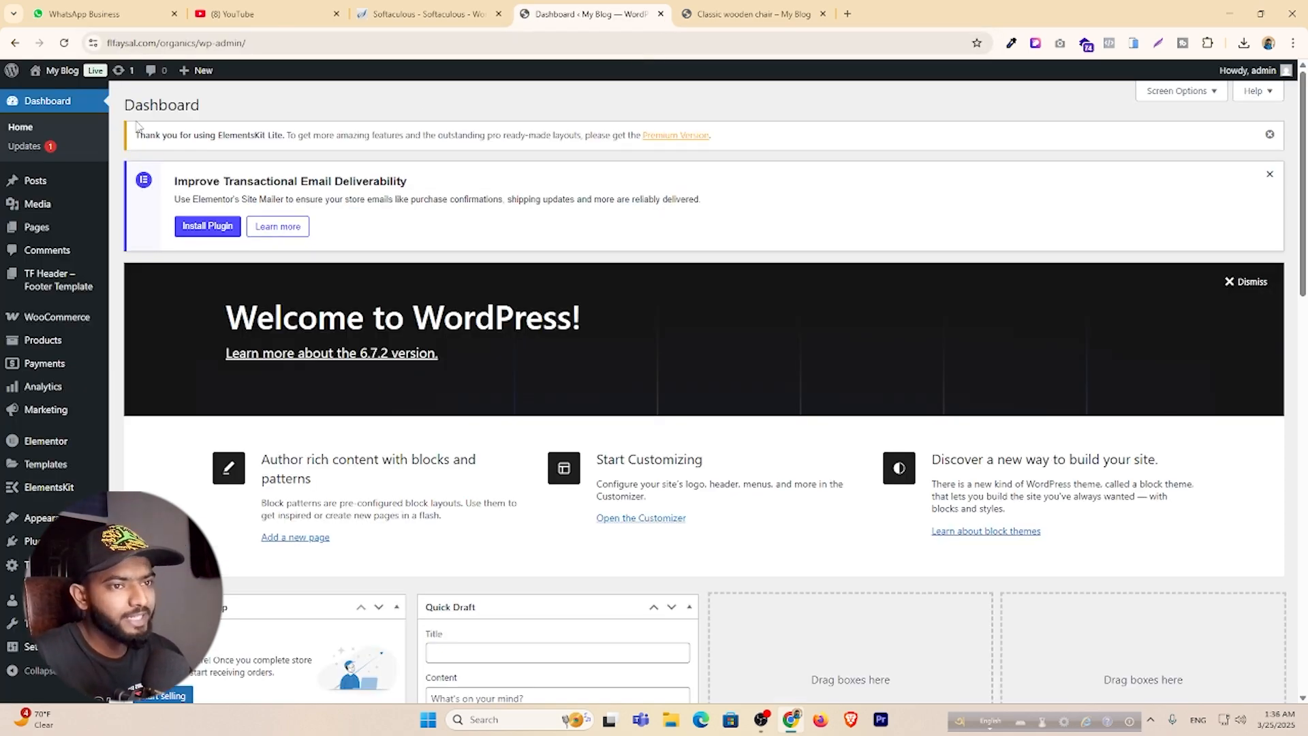
middle_click(54, 87)
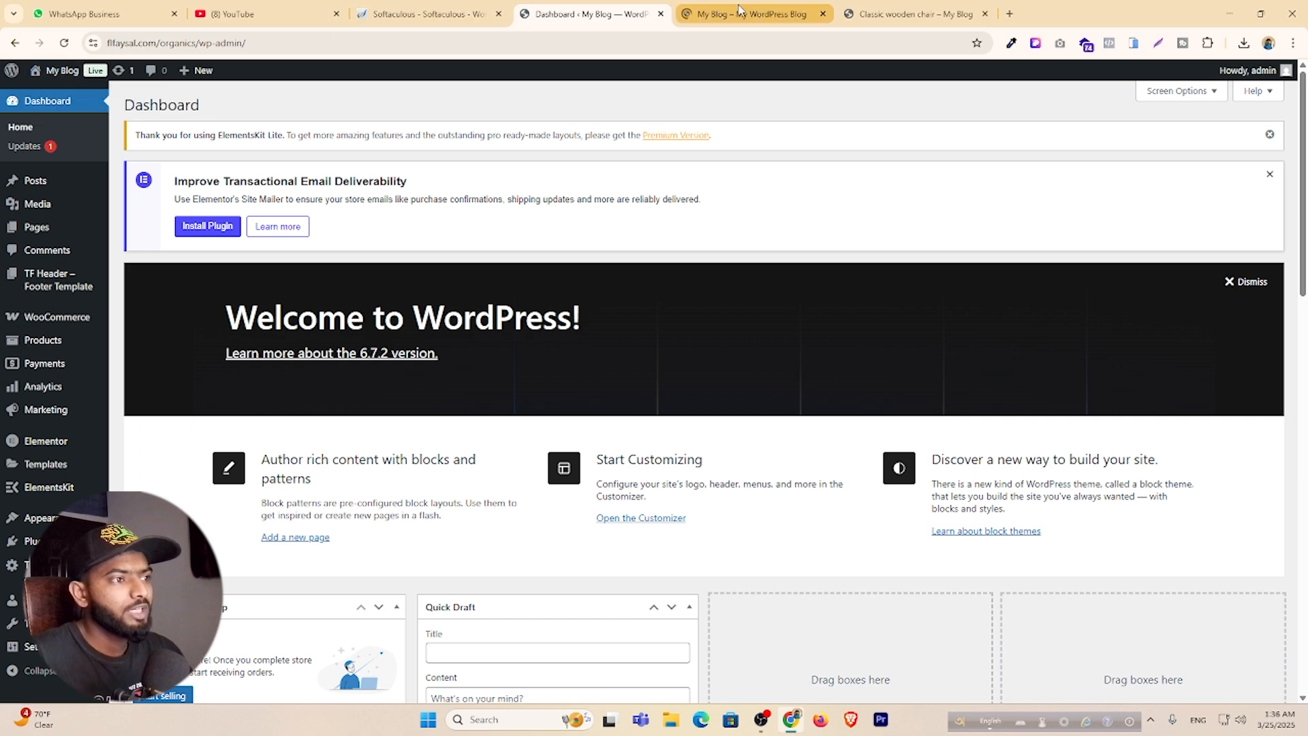
left_click(916, 10)
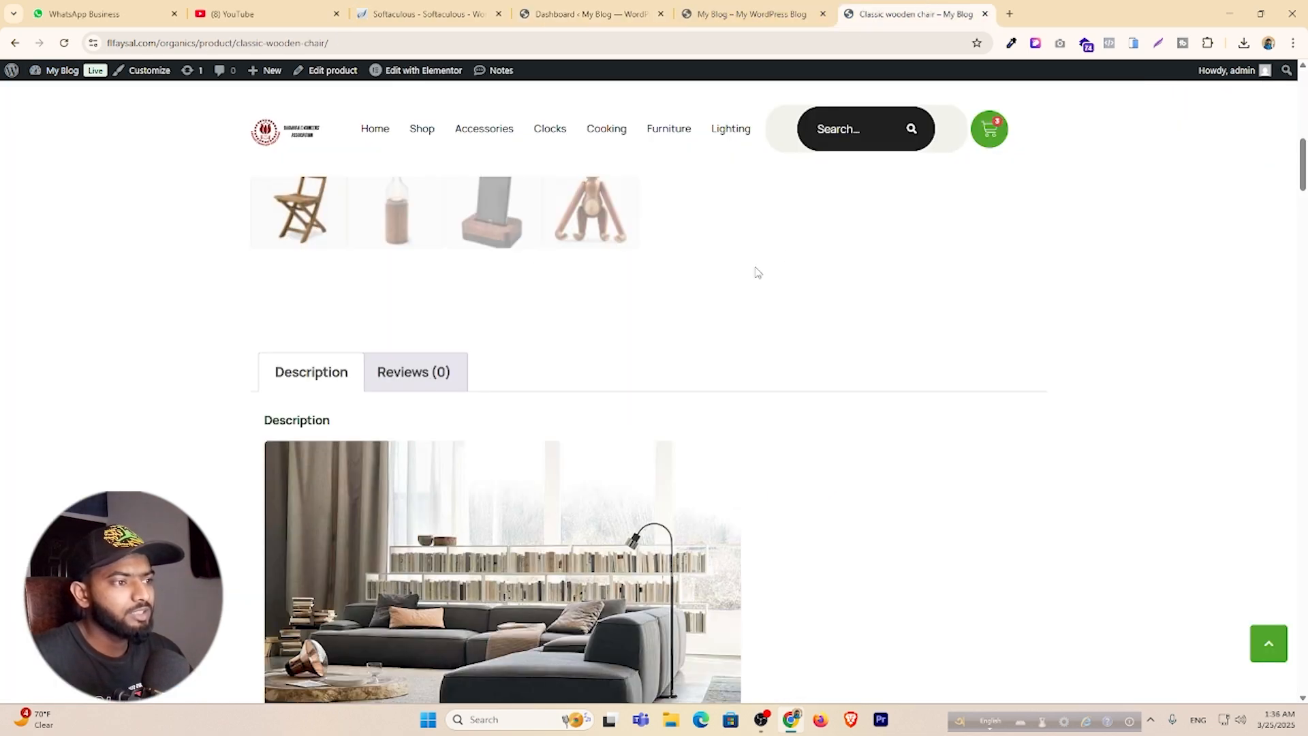
scroll(893, 240, "up", 4)
left_click(989, 129)
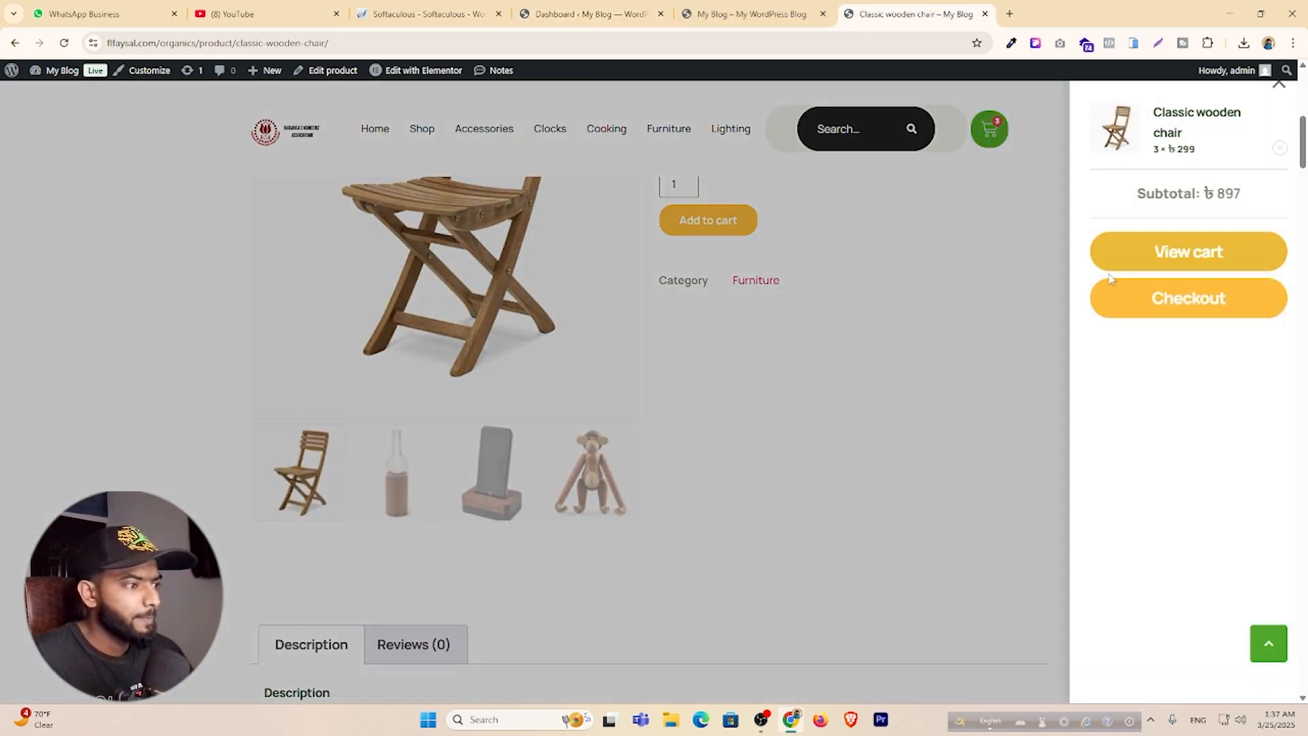
left_click(1180, 300)
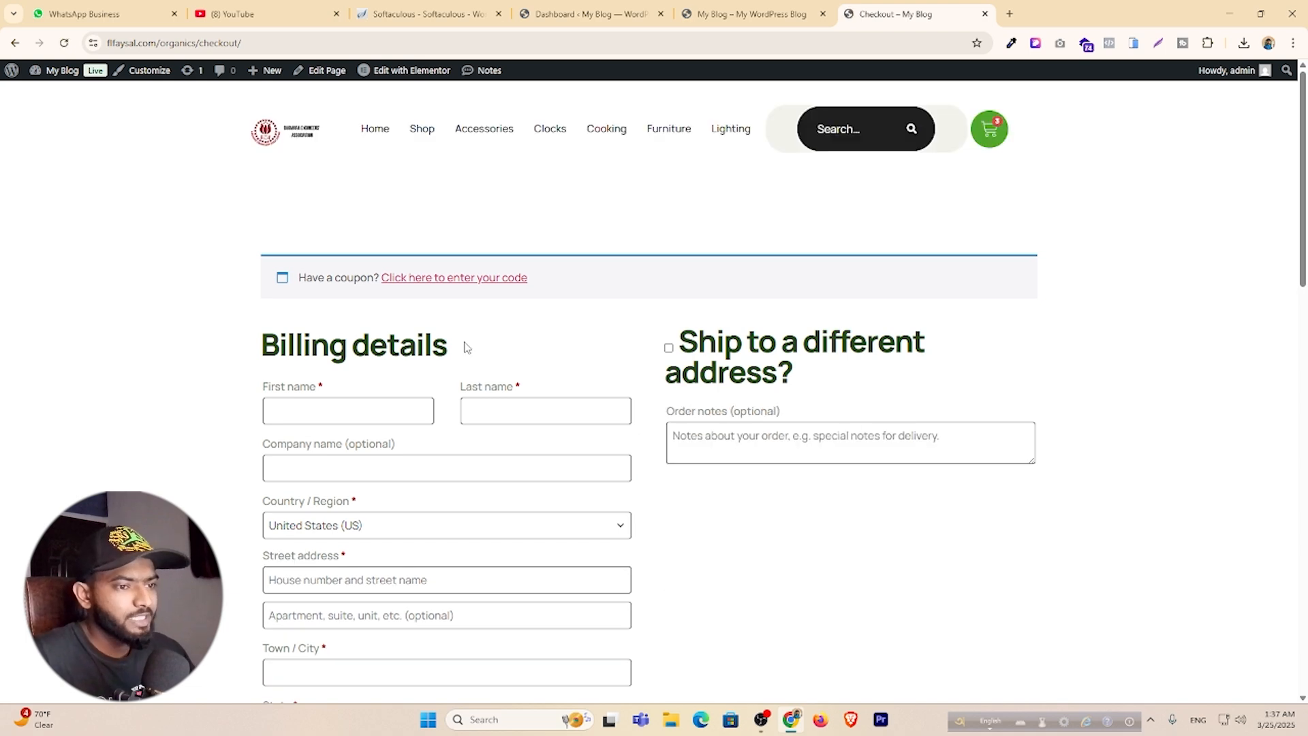
scroll(307, 371, "down", 8)
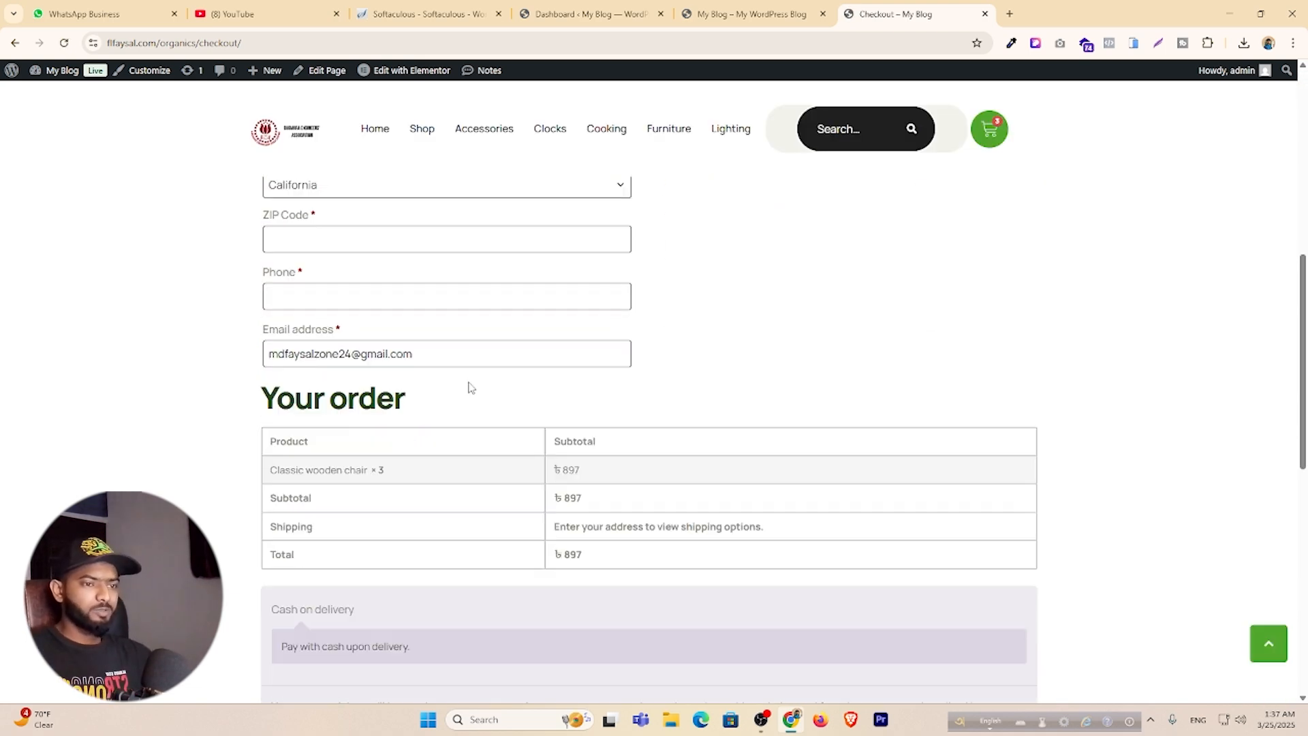
scroll(391, 307, "up", 3)
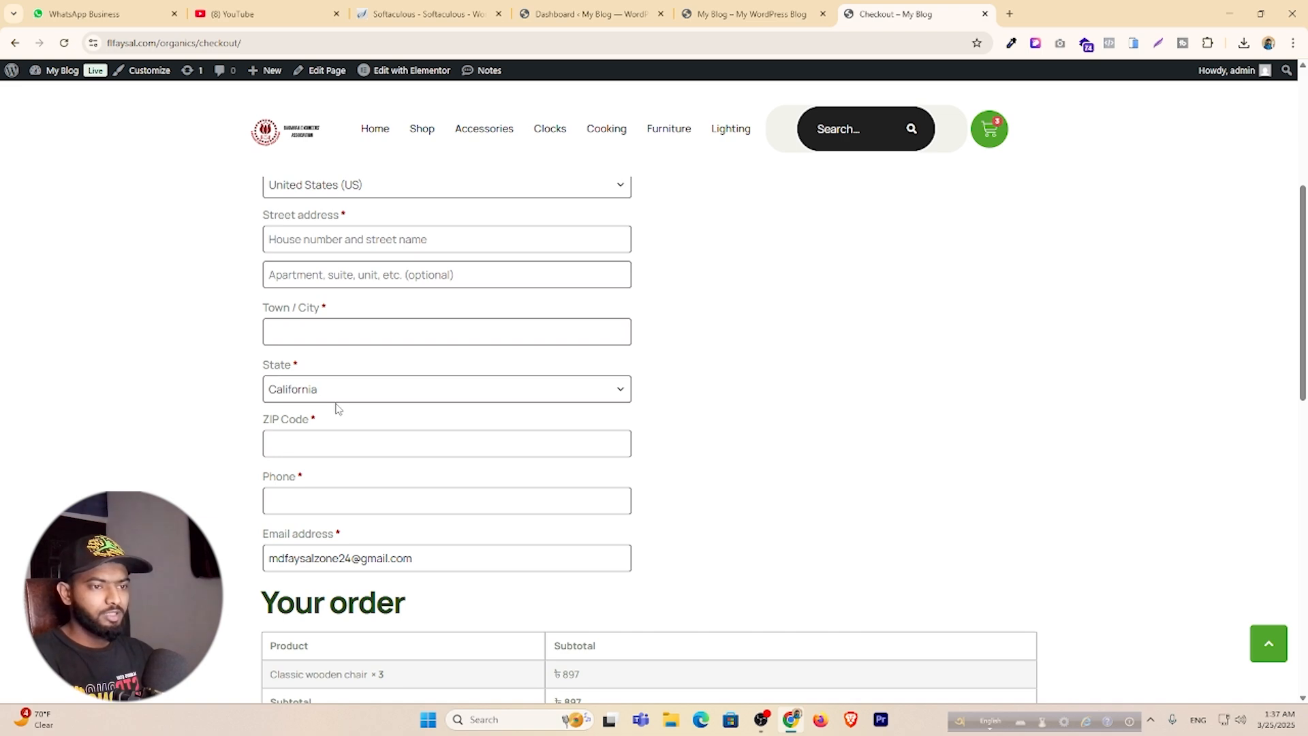
scroll(339, 409, "up", 3)
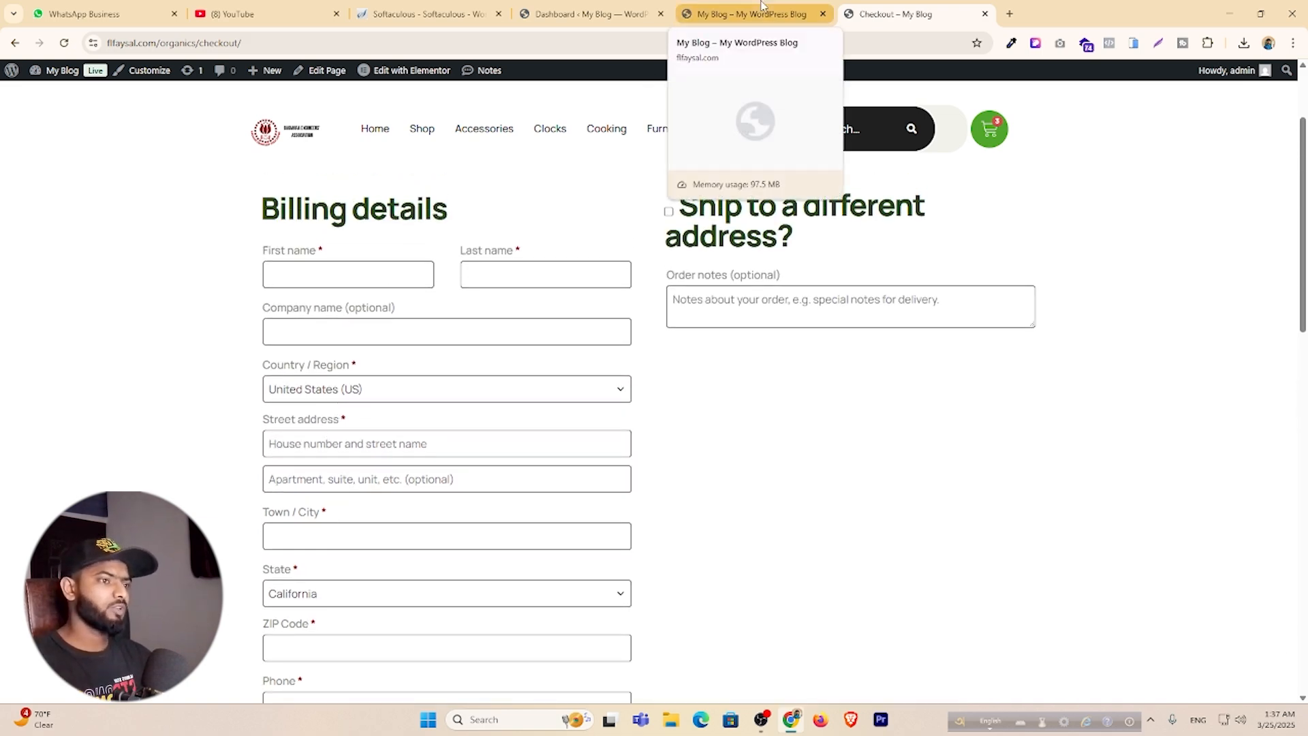
left_click(762, 8)
left_click(567, 14)
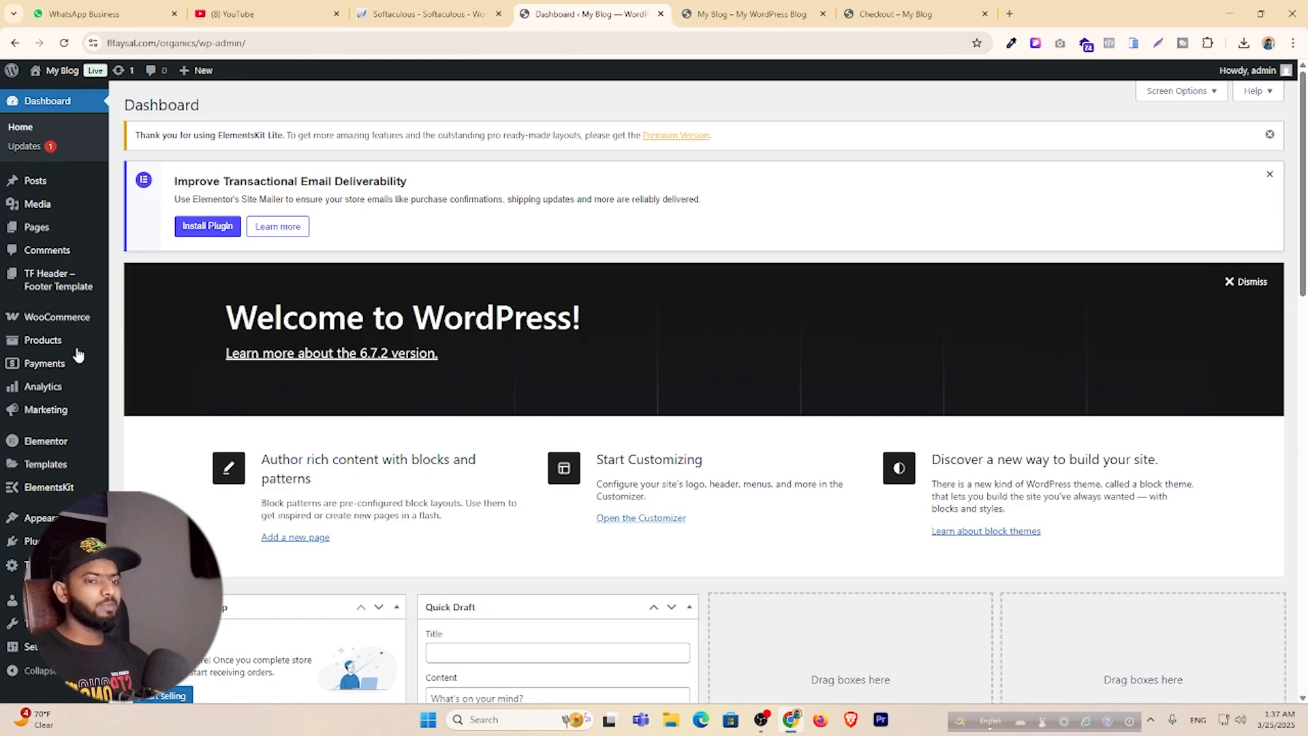
Search plugins for 'check', then install and activate Checkout Field Editor for WooCommerce.
mouse_move(53, 542)
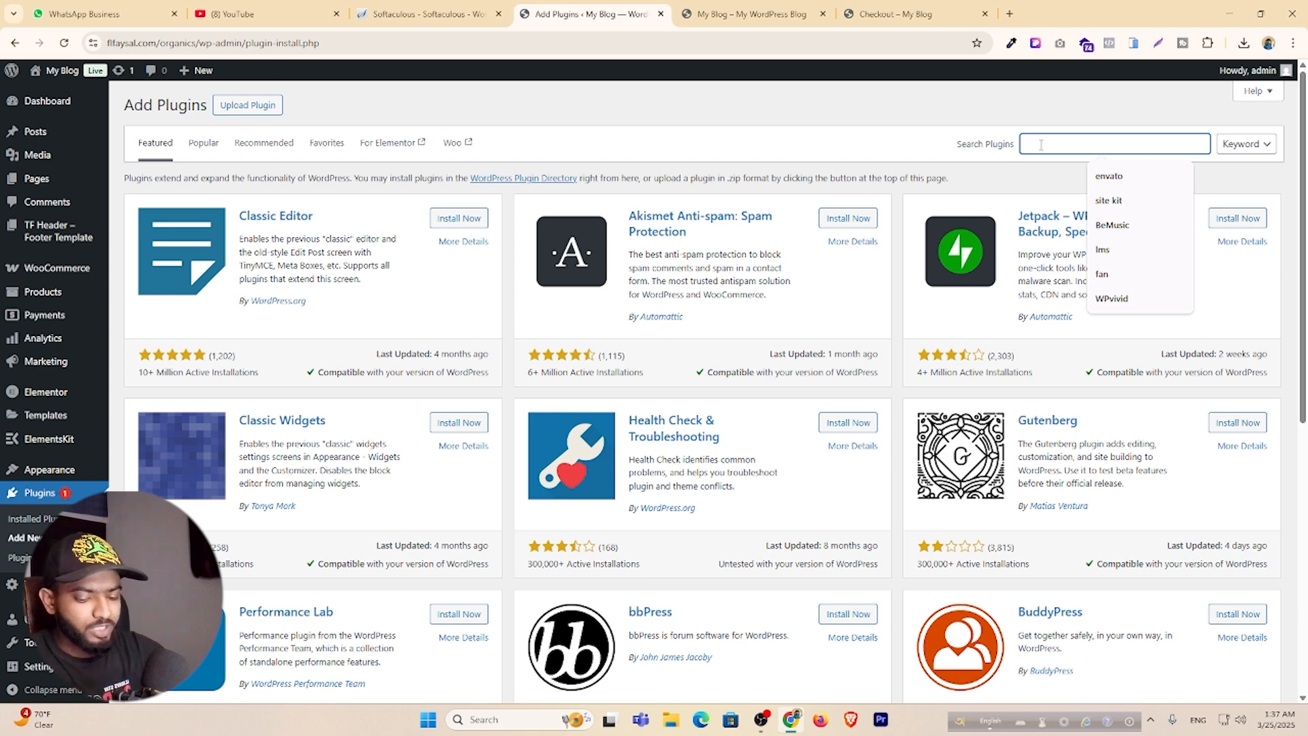
type("chek")
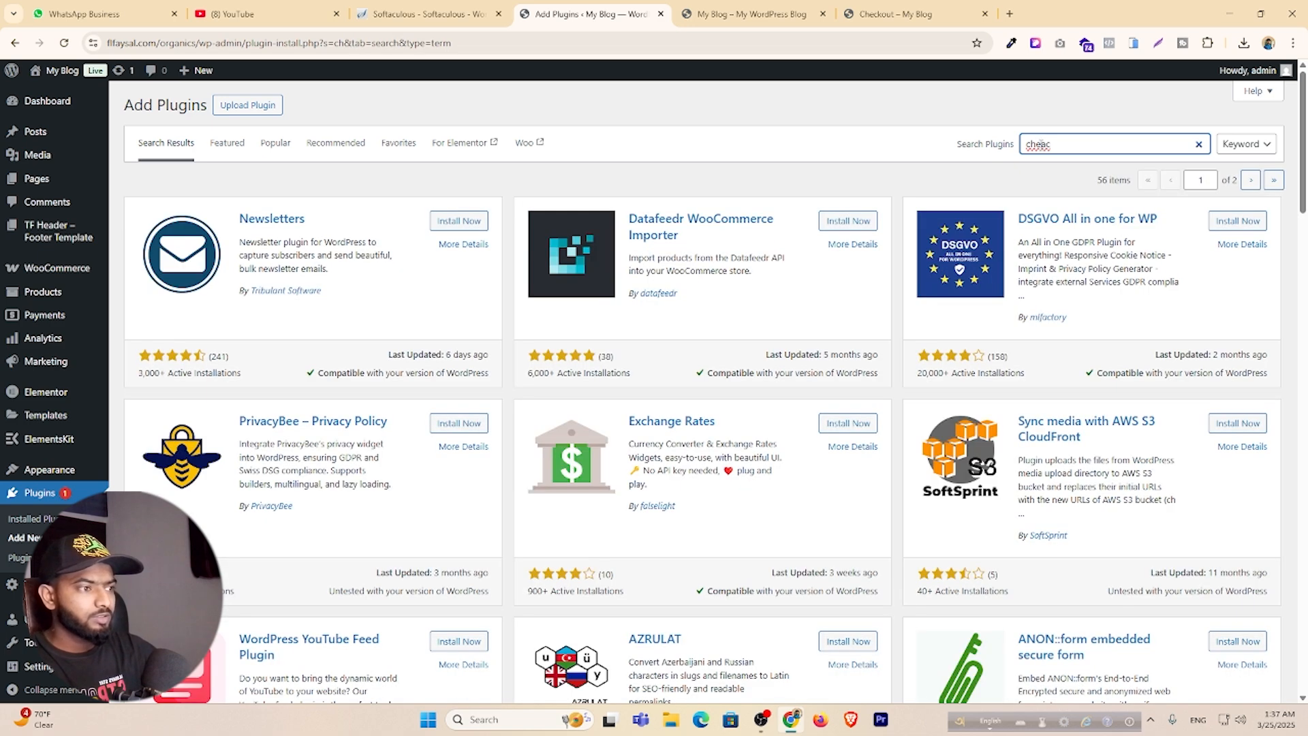
key("BackSpace")
key("BackSpace")
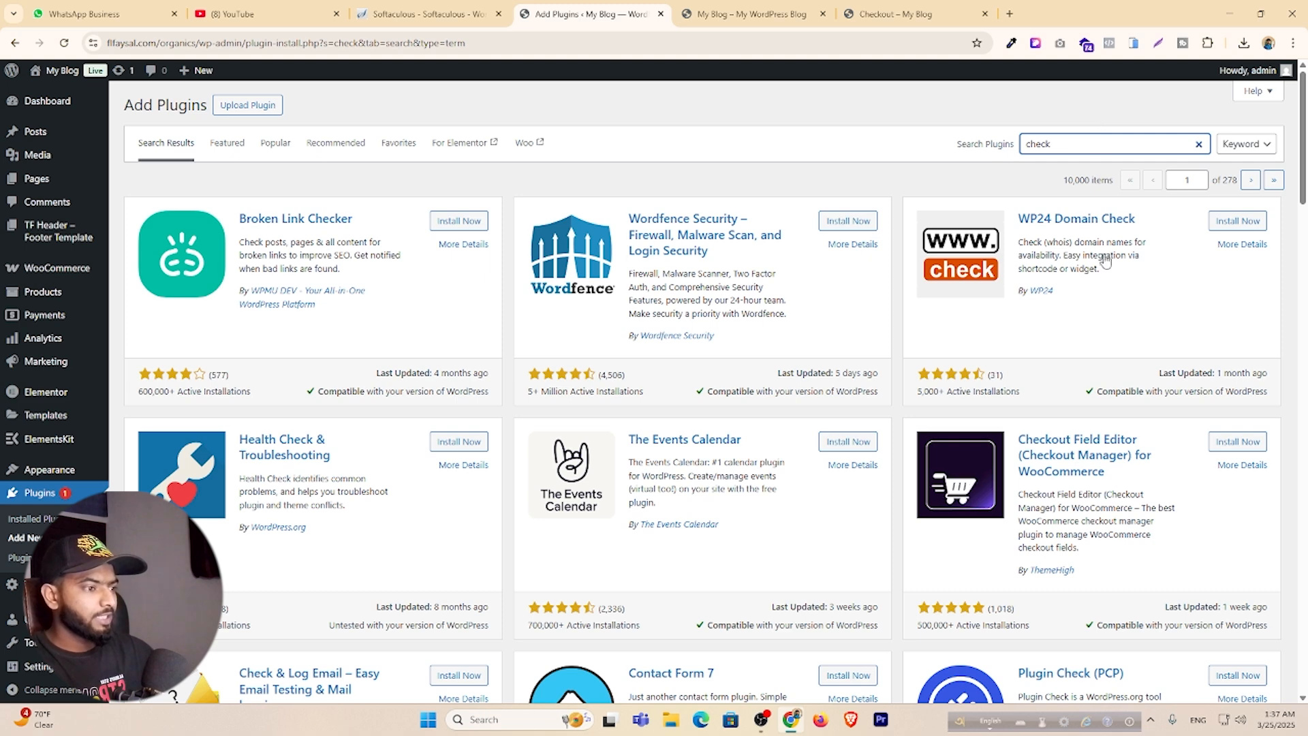
left_click(1238, 443)
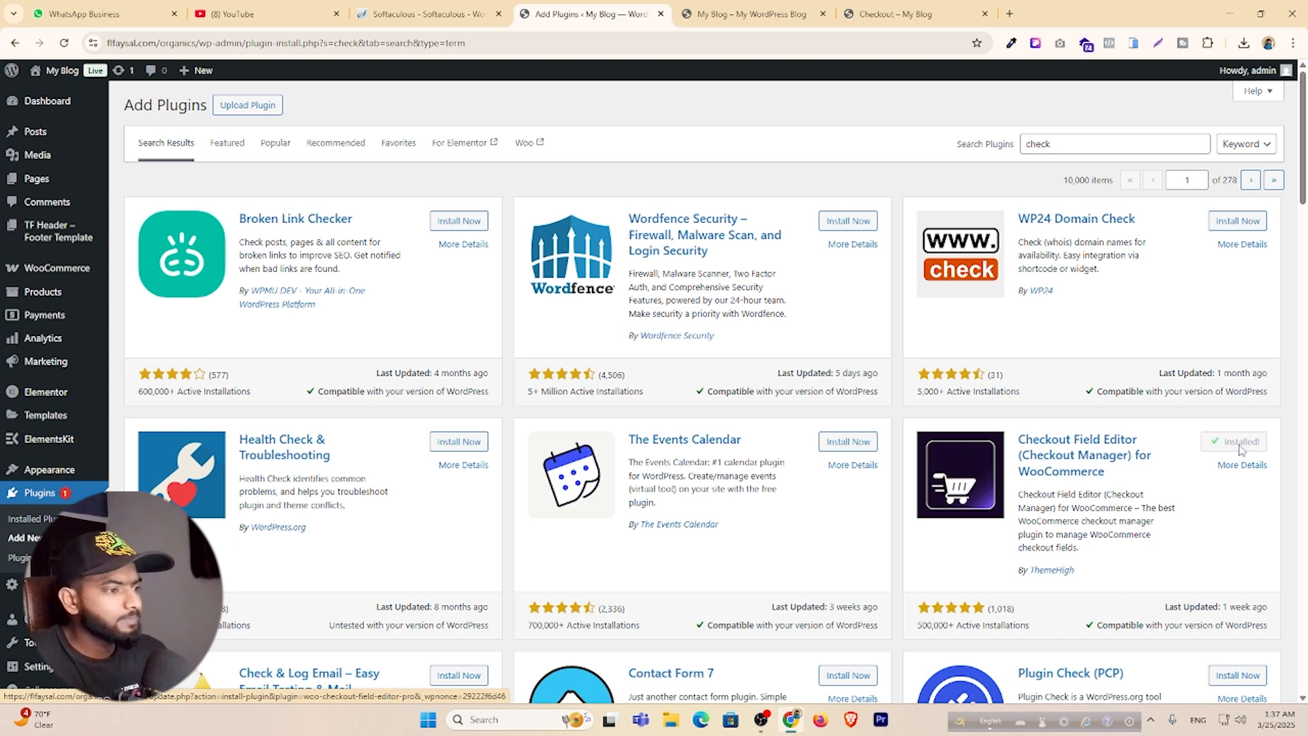
left_click(1242, 442)
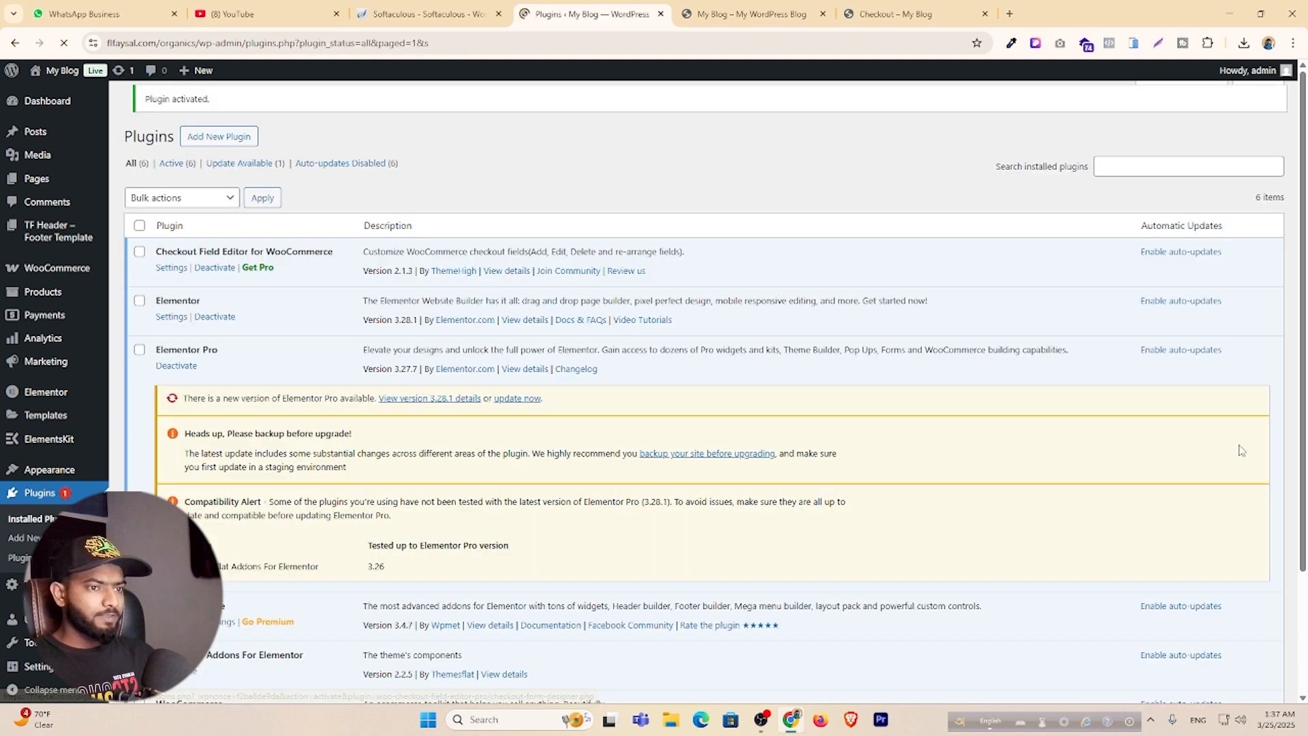
In Checkout Form, mark last name, company, country, address 2, city, state and postcode billing fields.
mouse_move(41, 269)
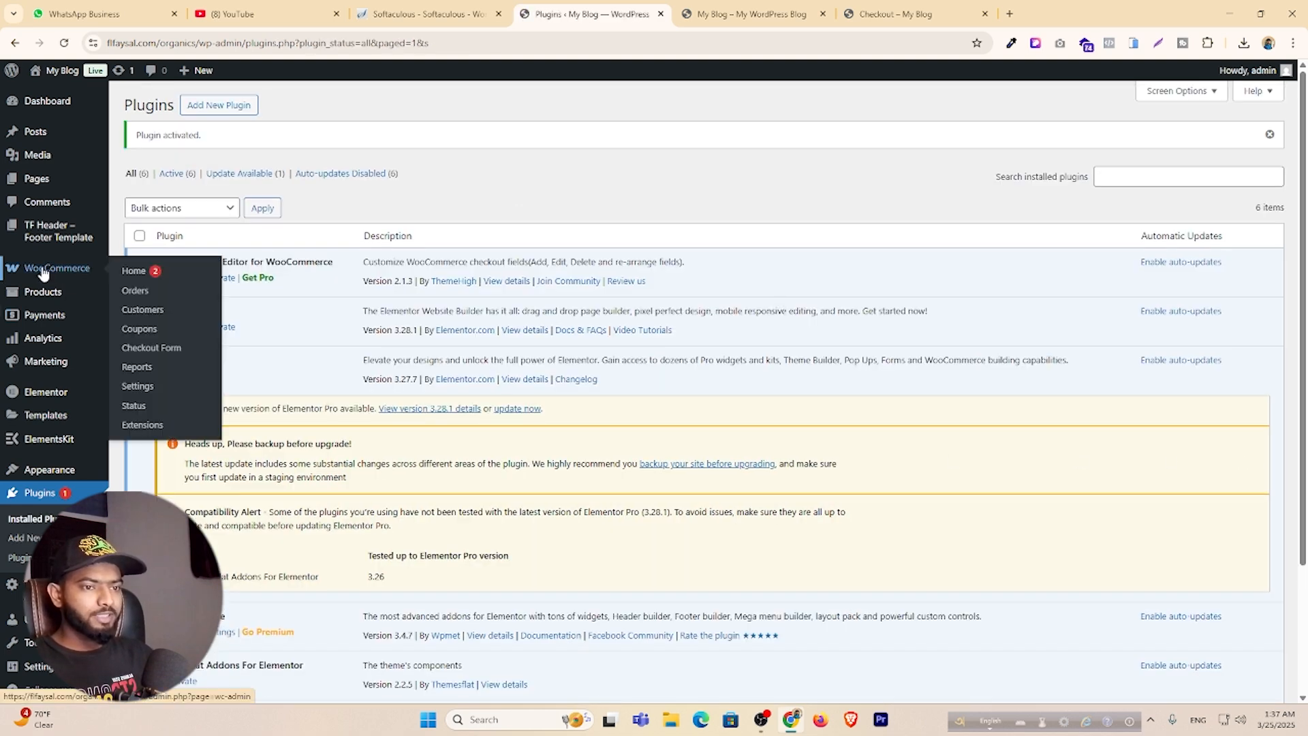
left_click(160, 349)
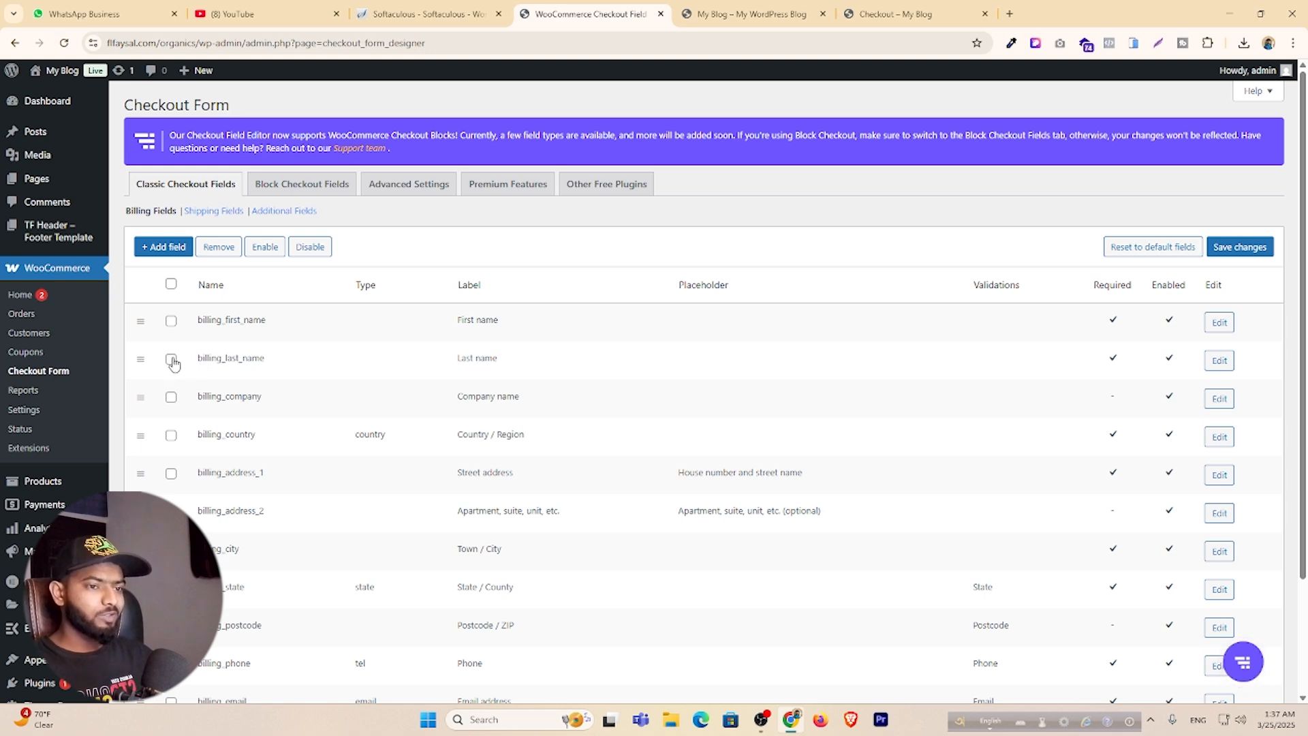
left_click(171, 360)
left_click(171, 397)
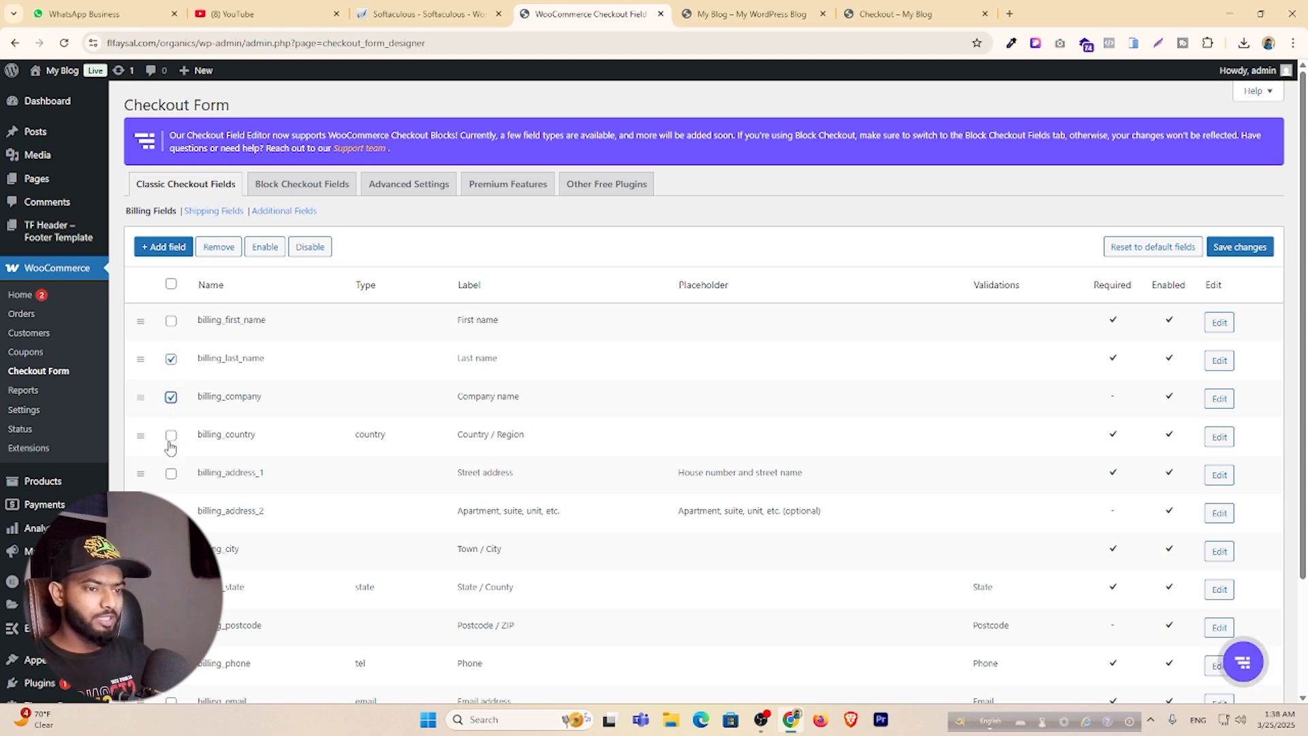
left_click(171, 436)
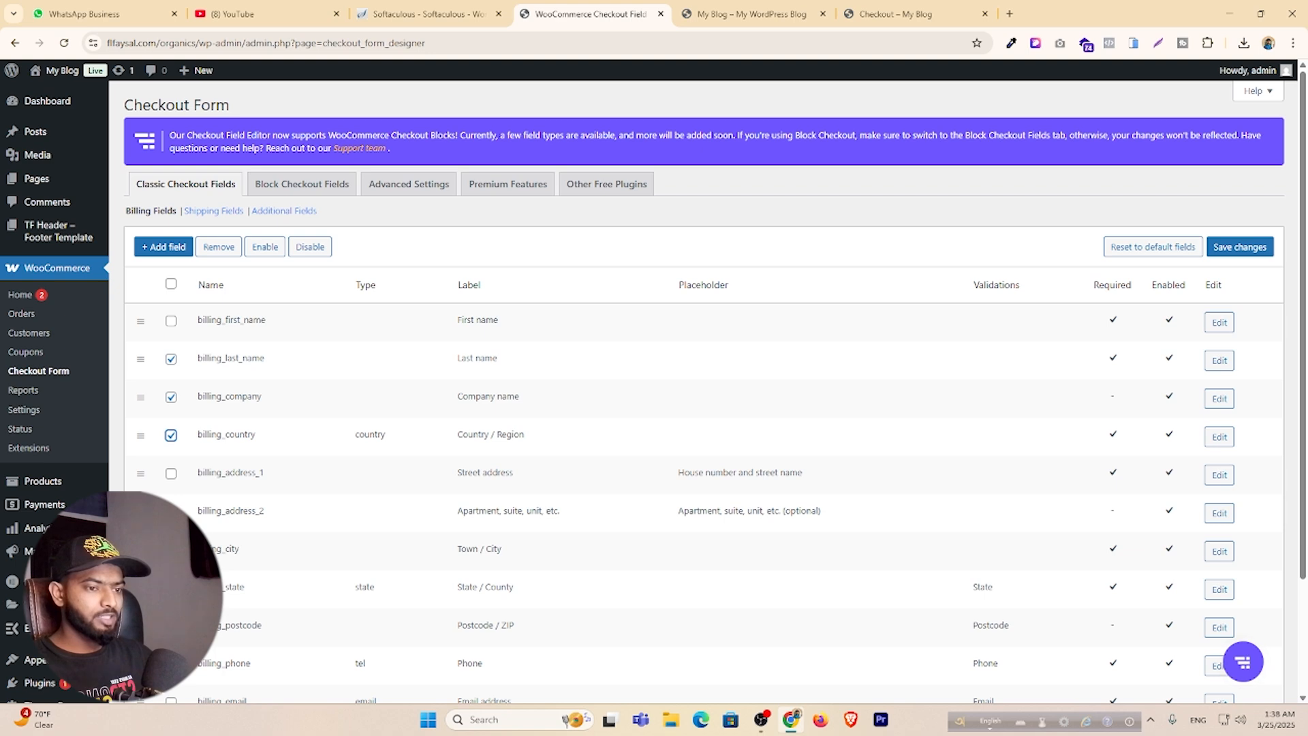
left_click(171, 510)
scroll(286, 489, "down", 2)
left_click(171, 414)
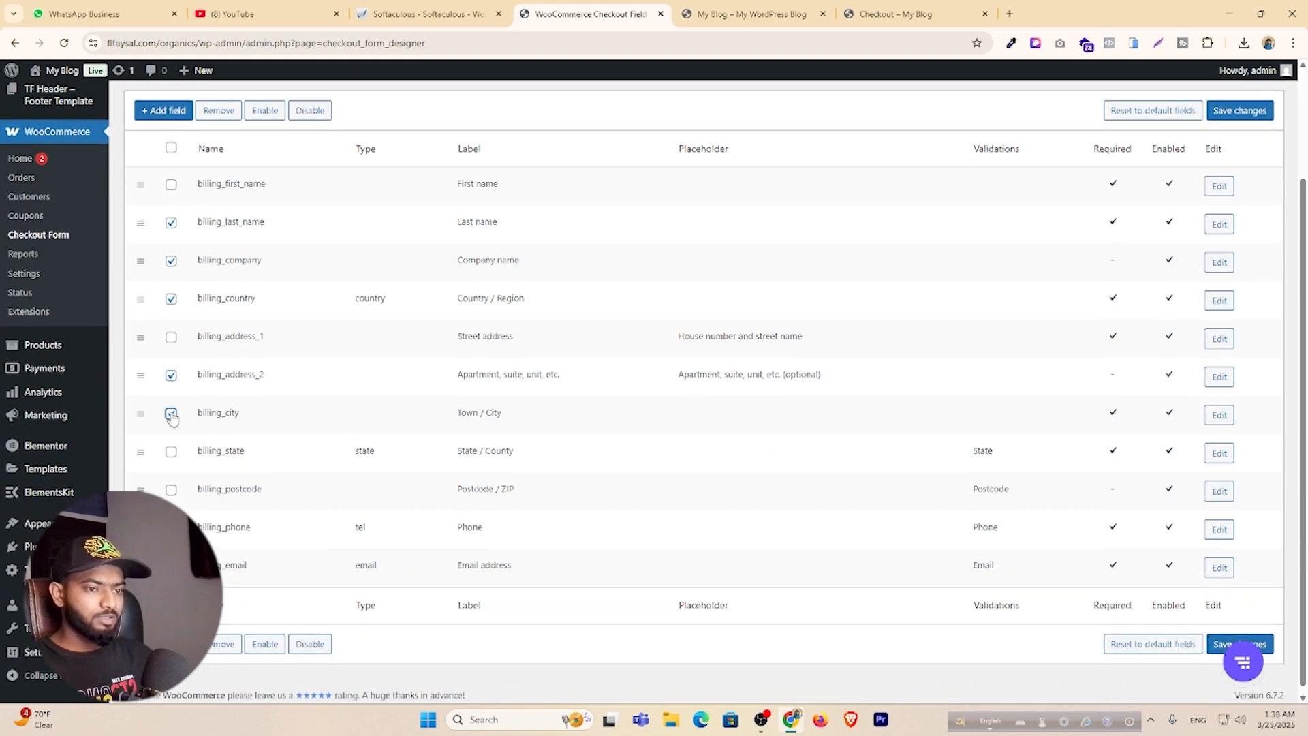
left_click(171, 452)
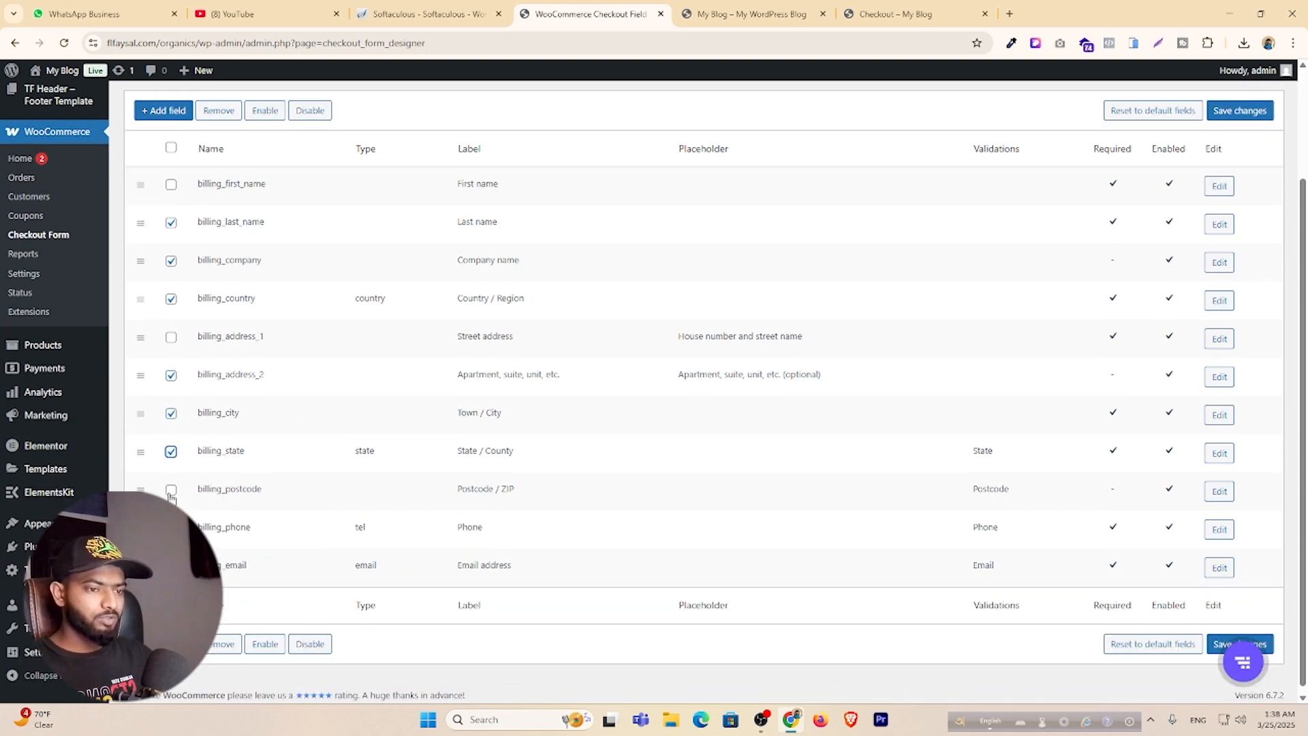
left_click(170, 493)
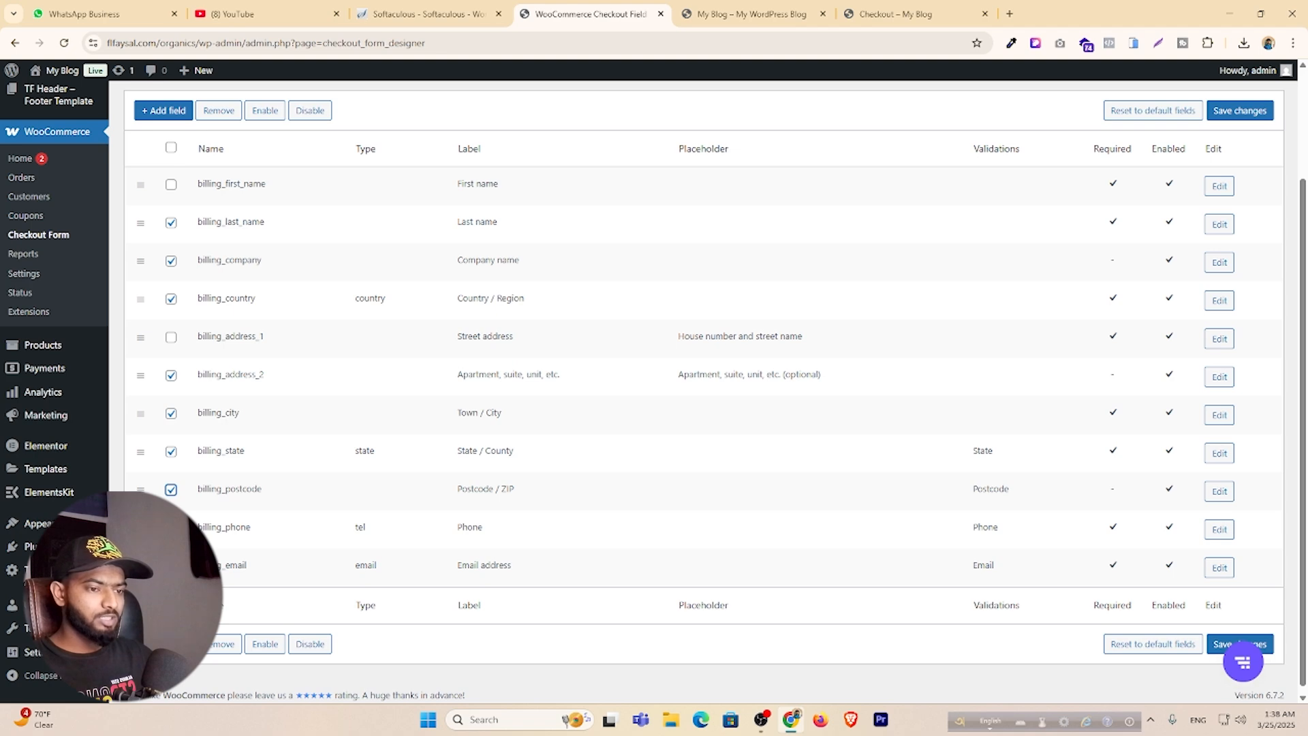
Remove the marked billing fields and save the checkout form.
left_click(224, 644)
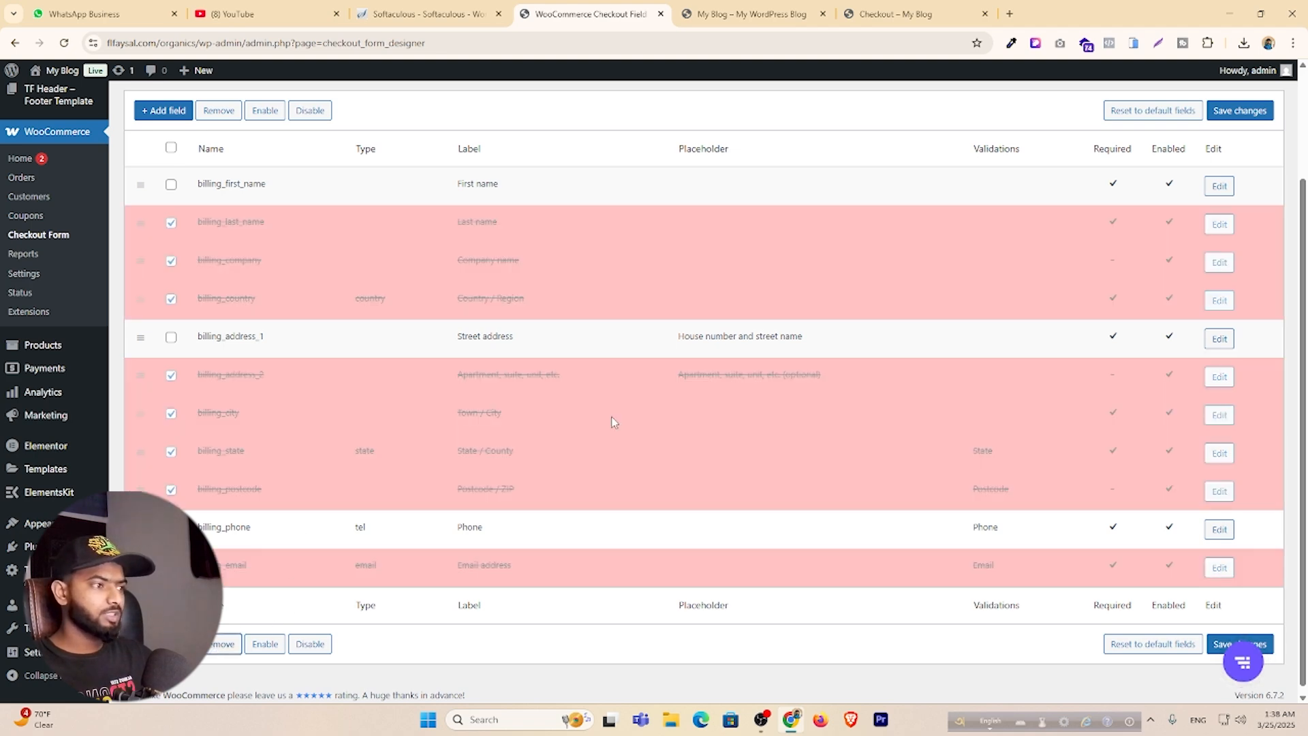
left_click(1240, 110)
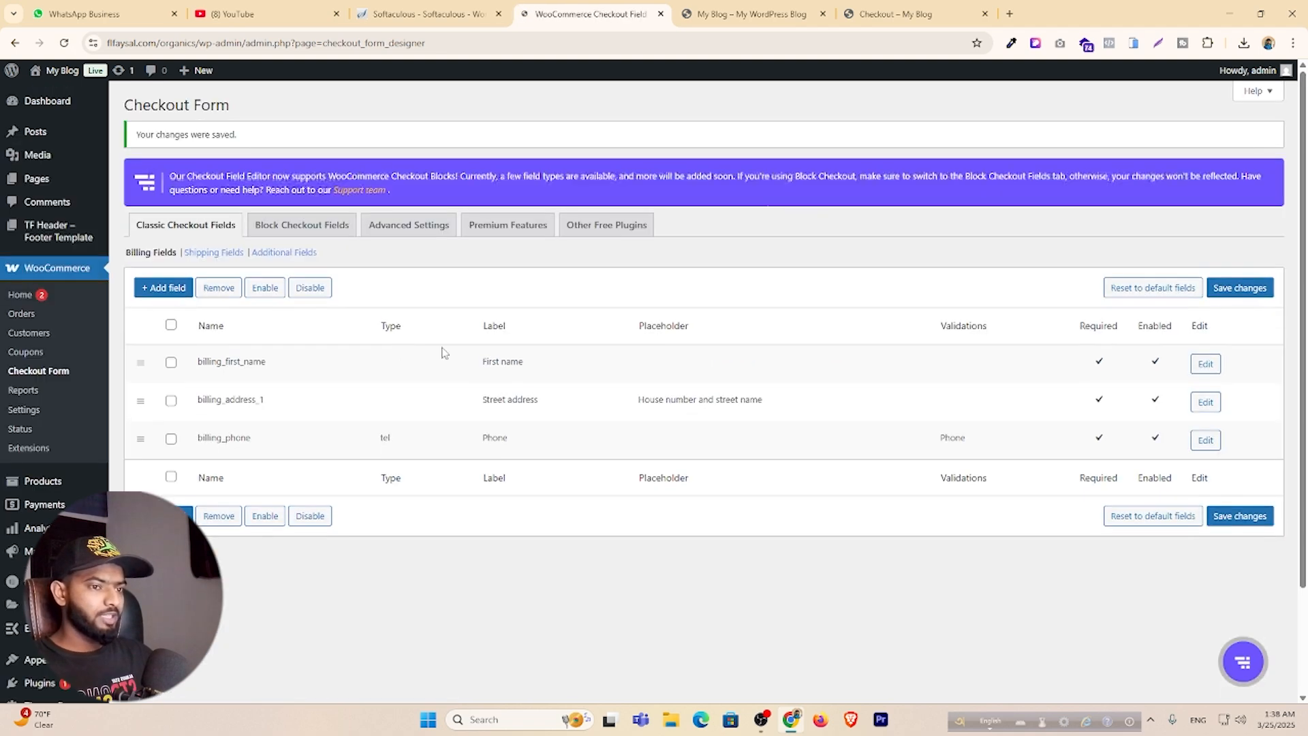
left_click(784, 14)
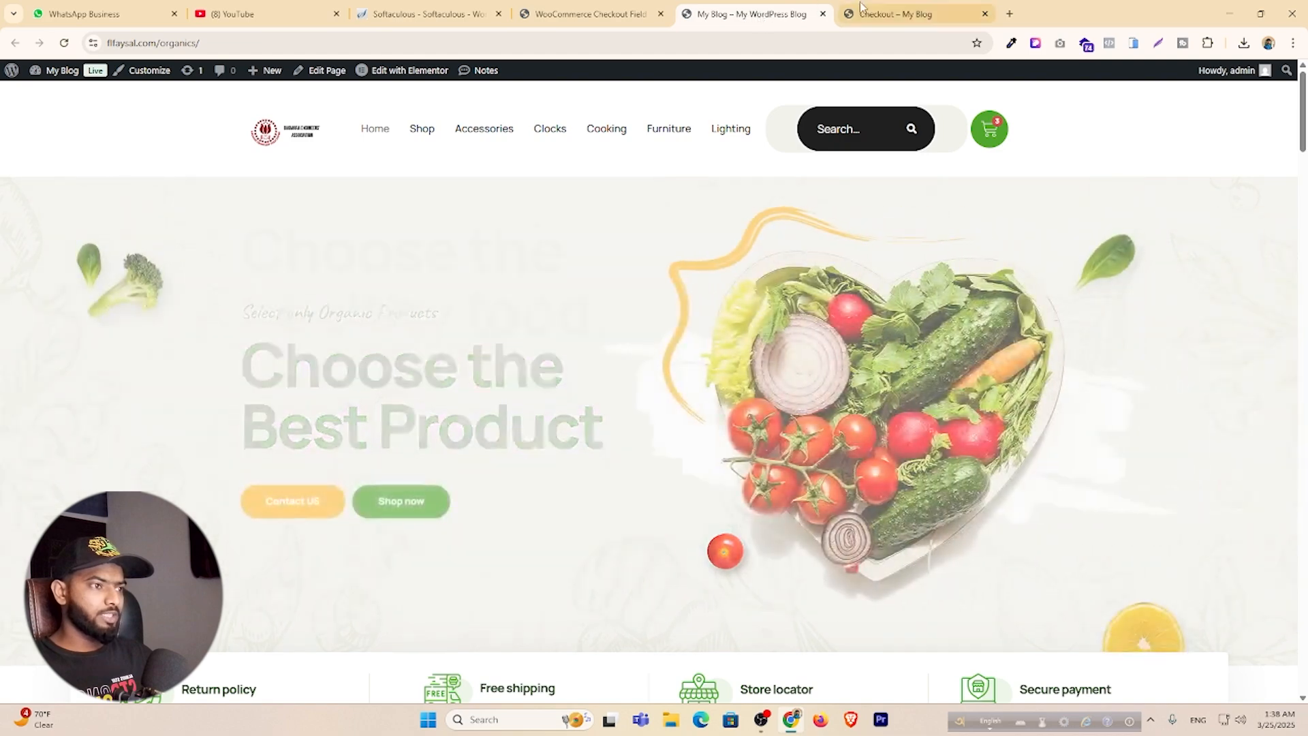
Test the checkout's First name, Street address and Phone fields, then return to the field editor.
left_click(885, 13)
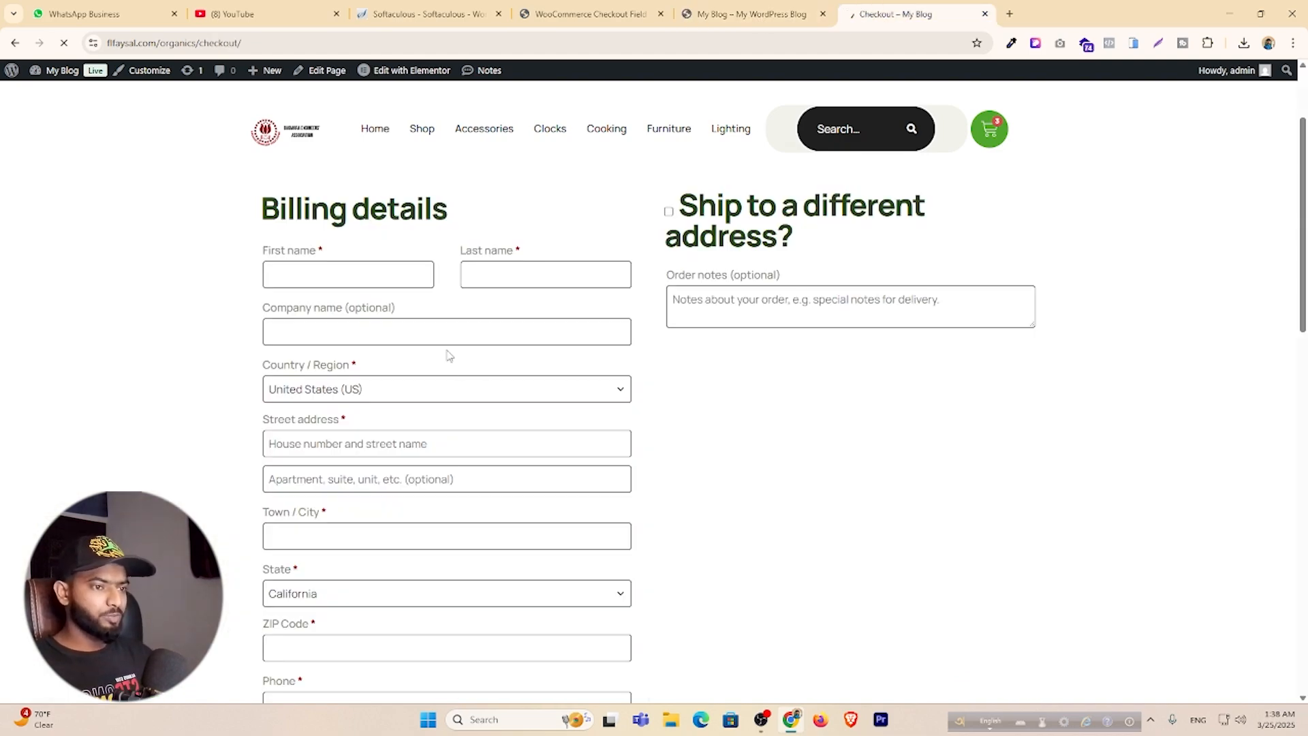
left_click(324, 259)
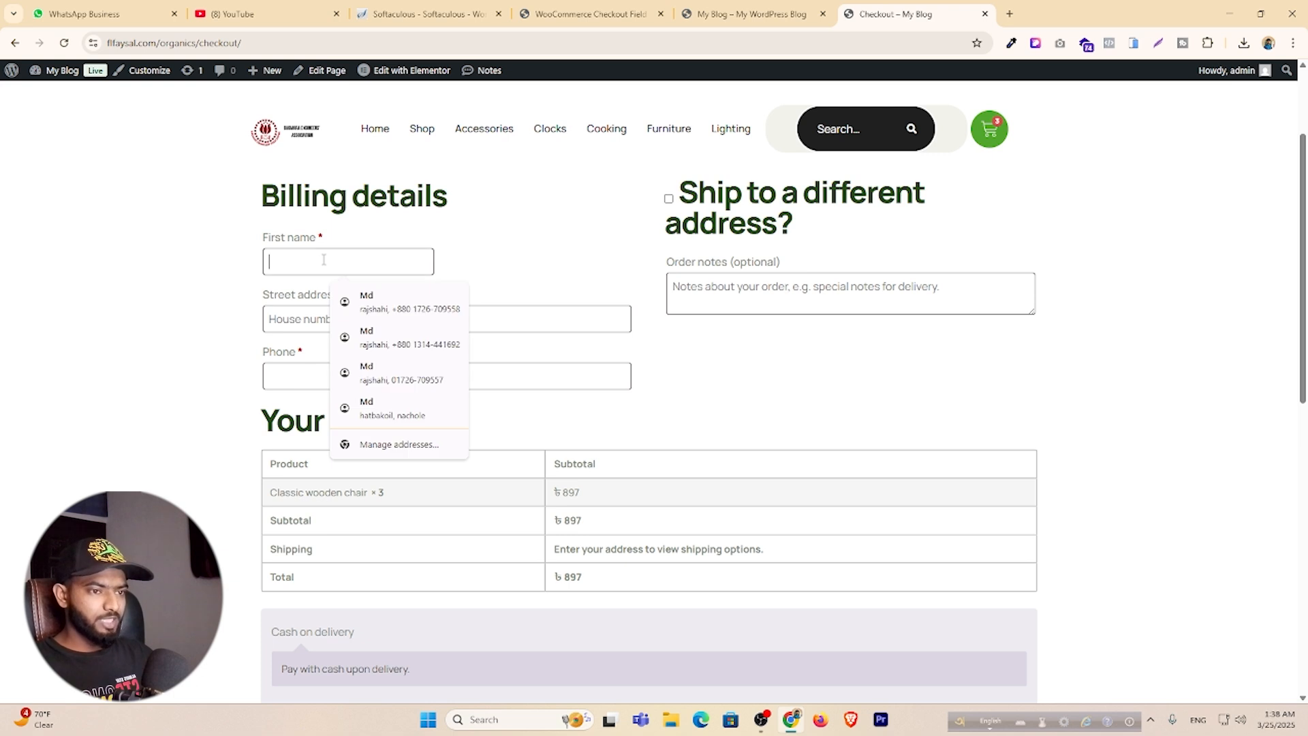
left_click(285, 314)
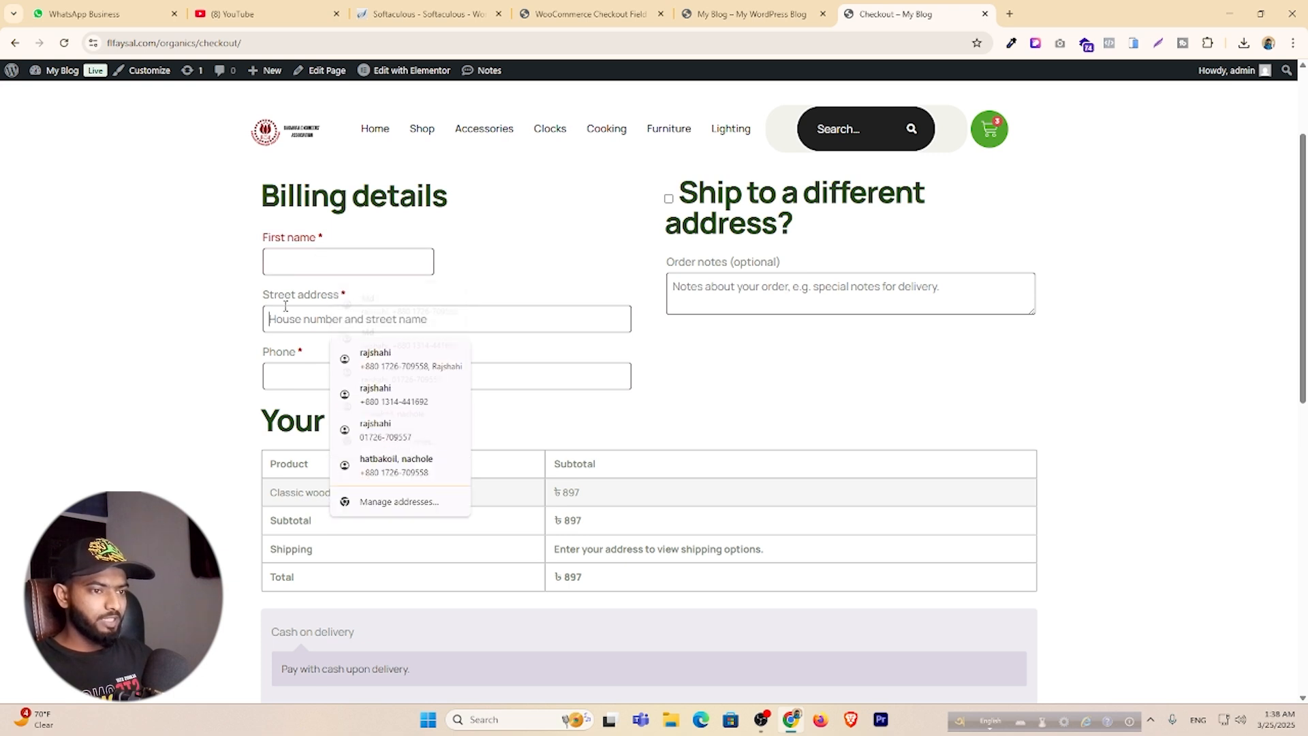
left_click(350, 260)
left_click(464, 260)
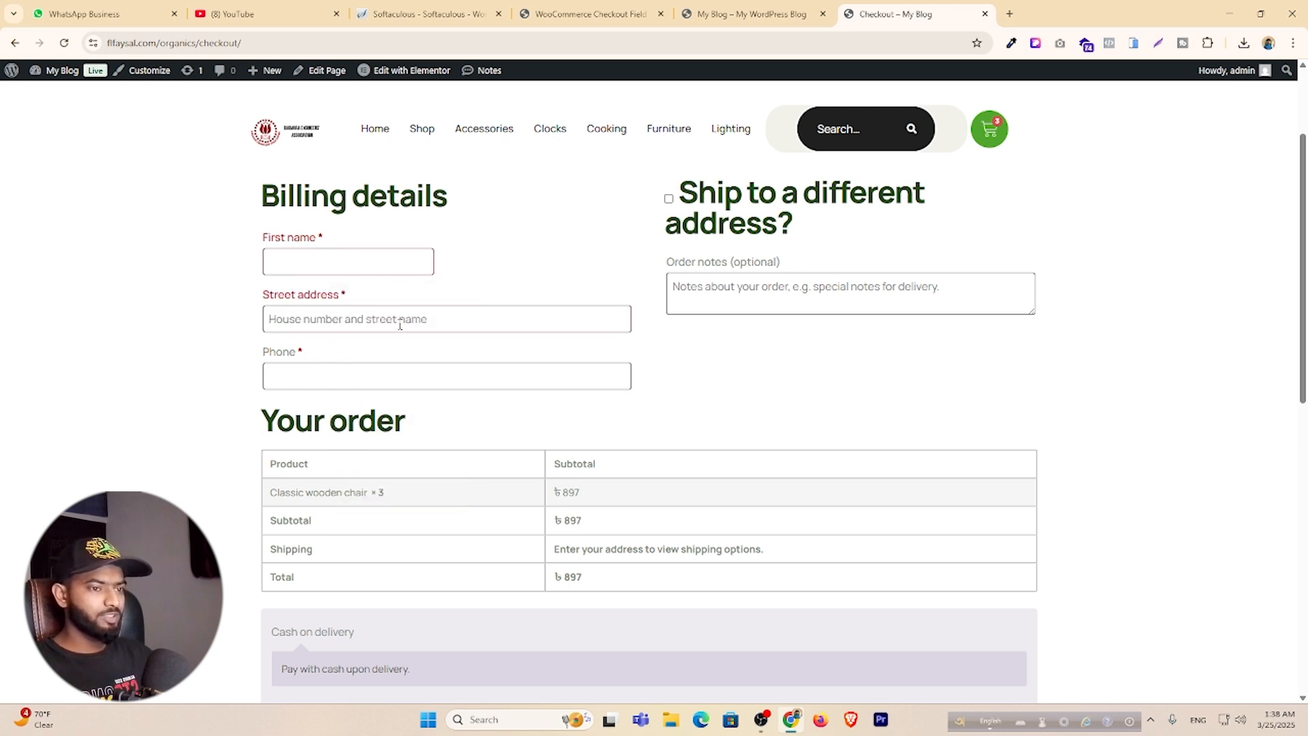
left_click(725, 15)
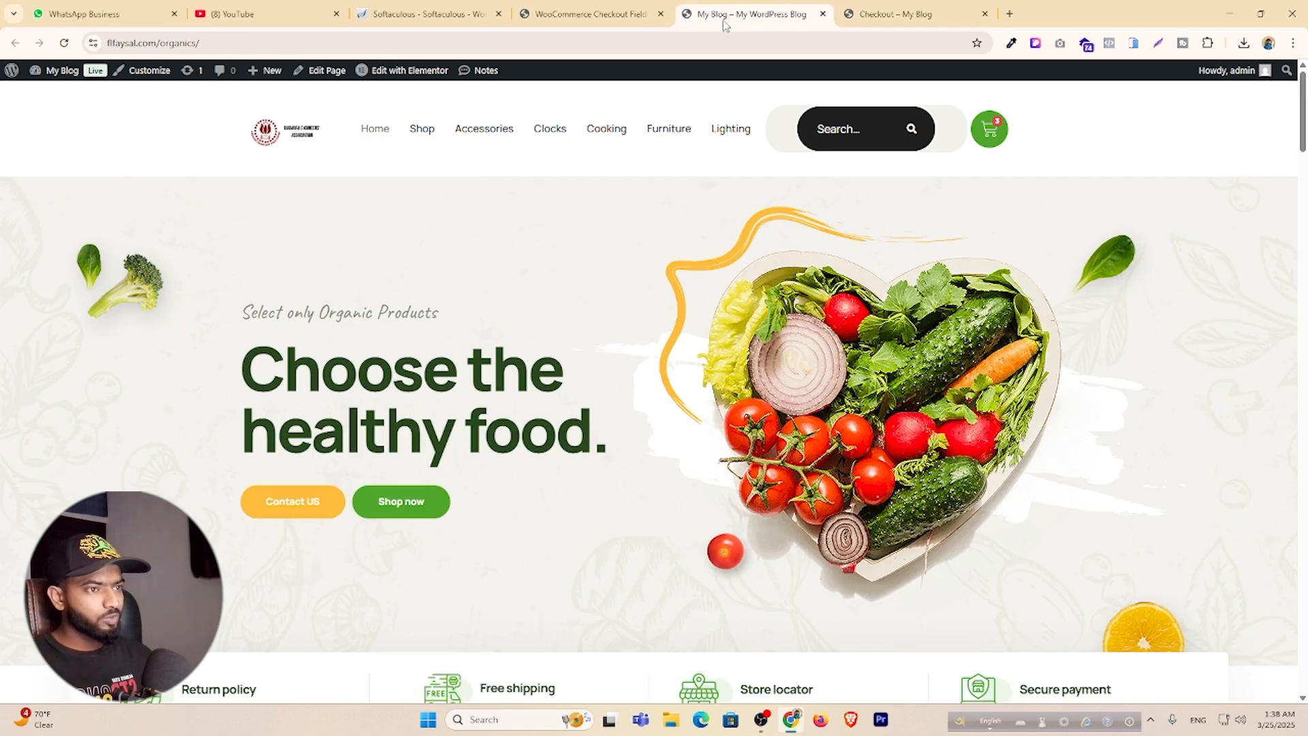
left_click(596, 12)
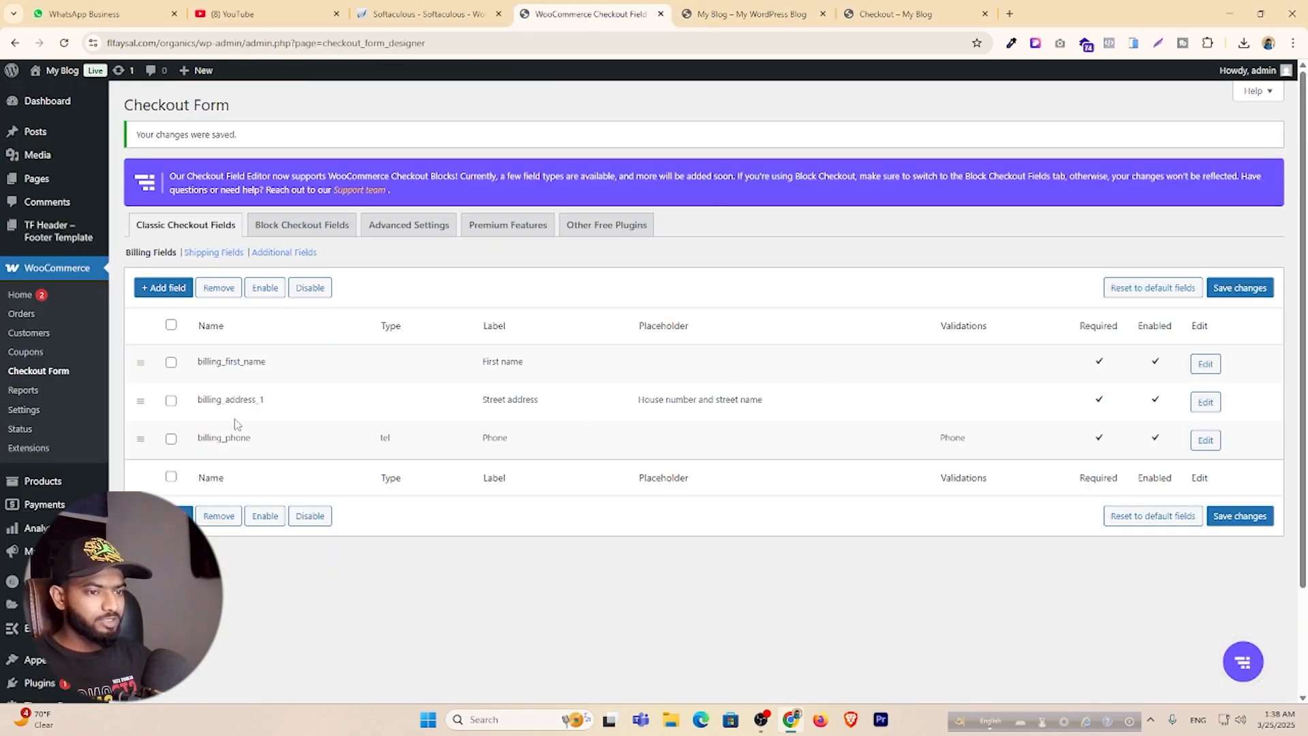
Change billing_first_name's class to form-row-wide, as street address uses, and check the checkout layout.
left_click(1205, 402)
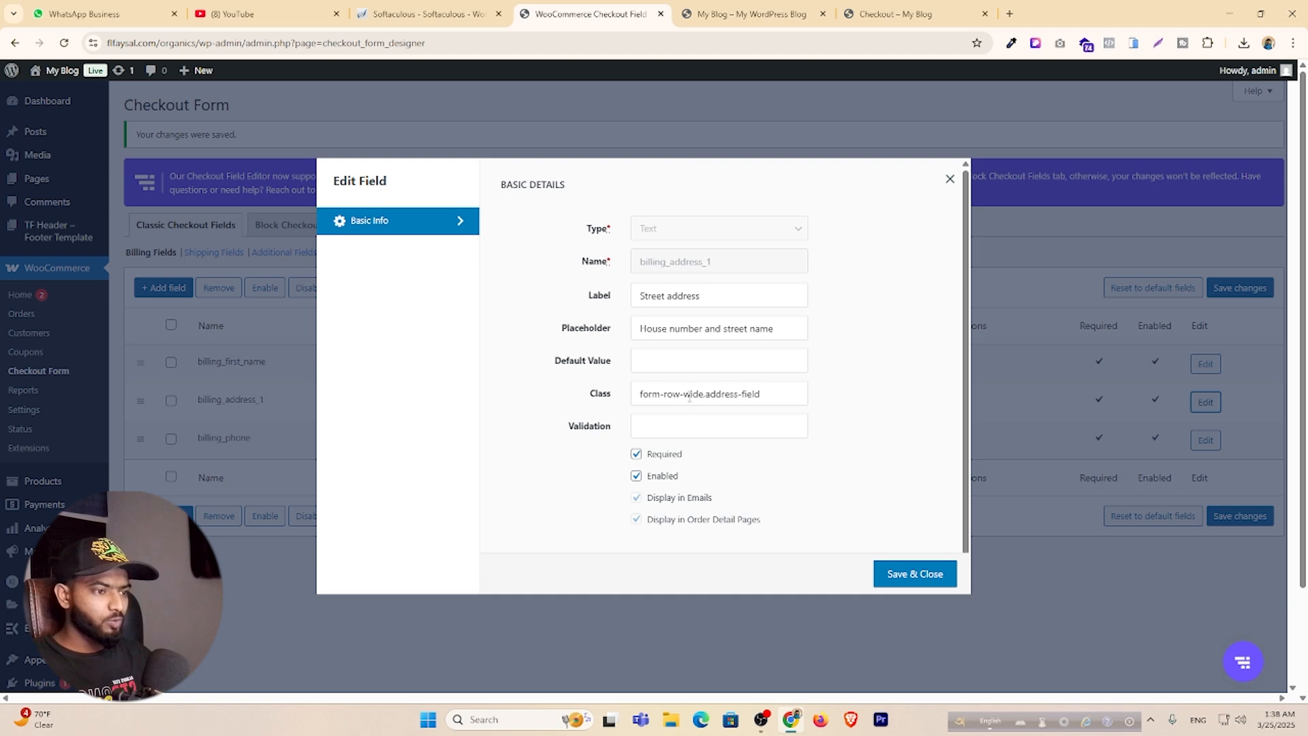
double_click(689, 394)
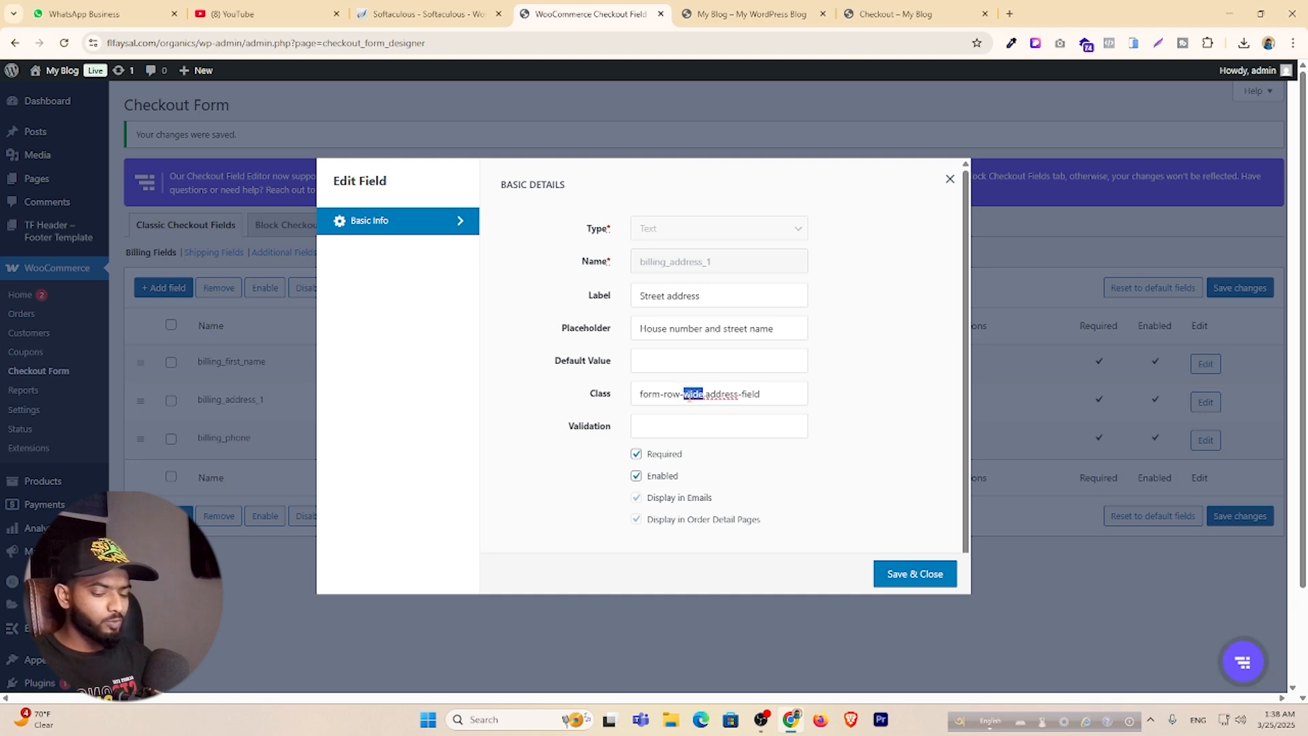
left_click(950, 179)
left_click(1205, 364)
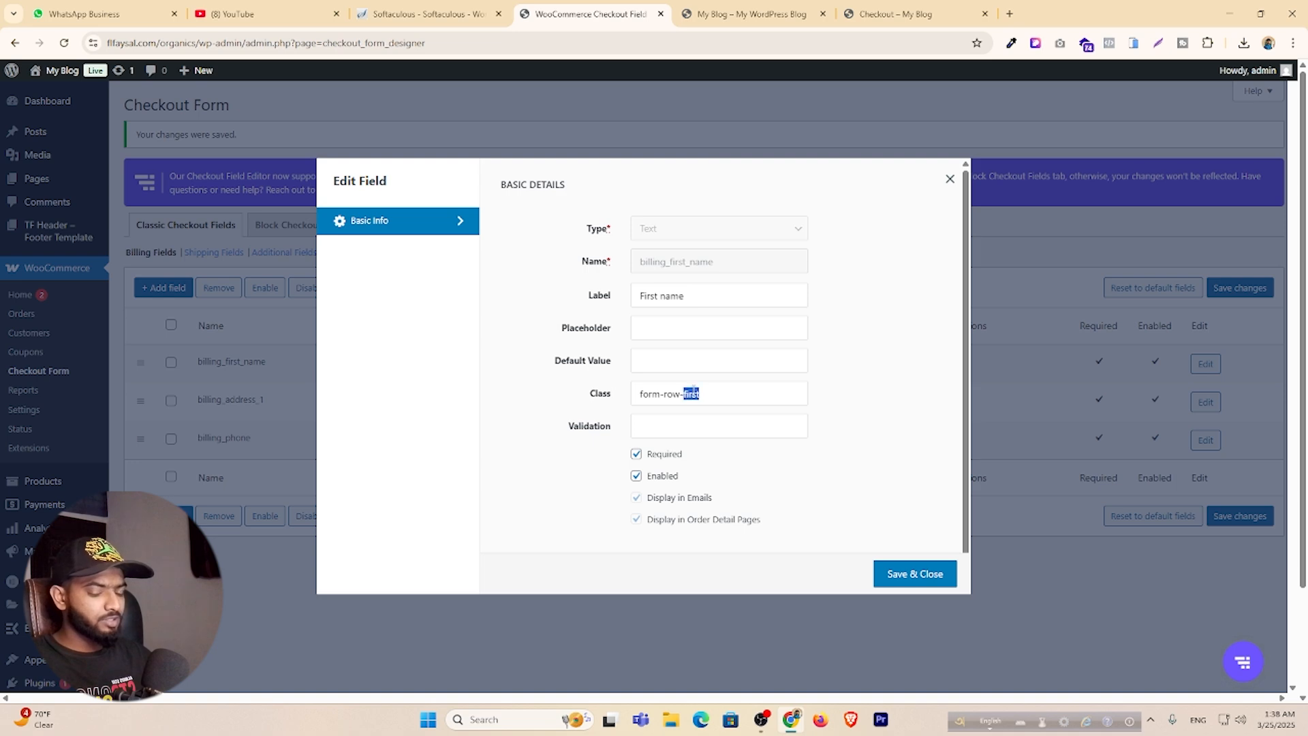
type("wide")
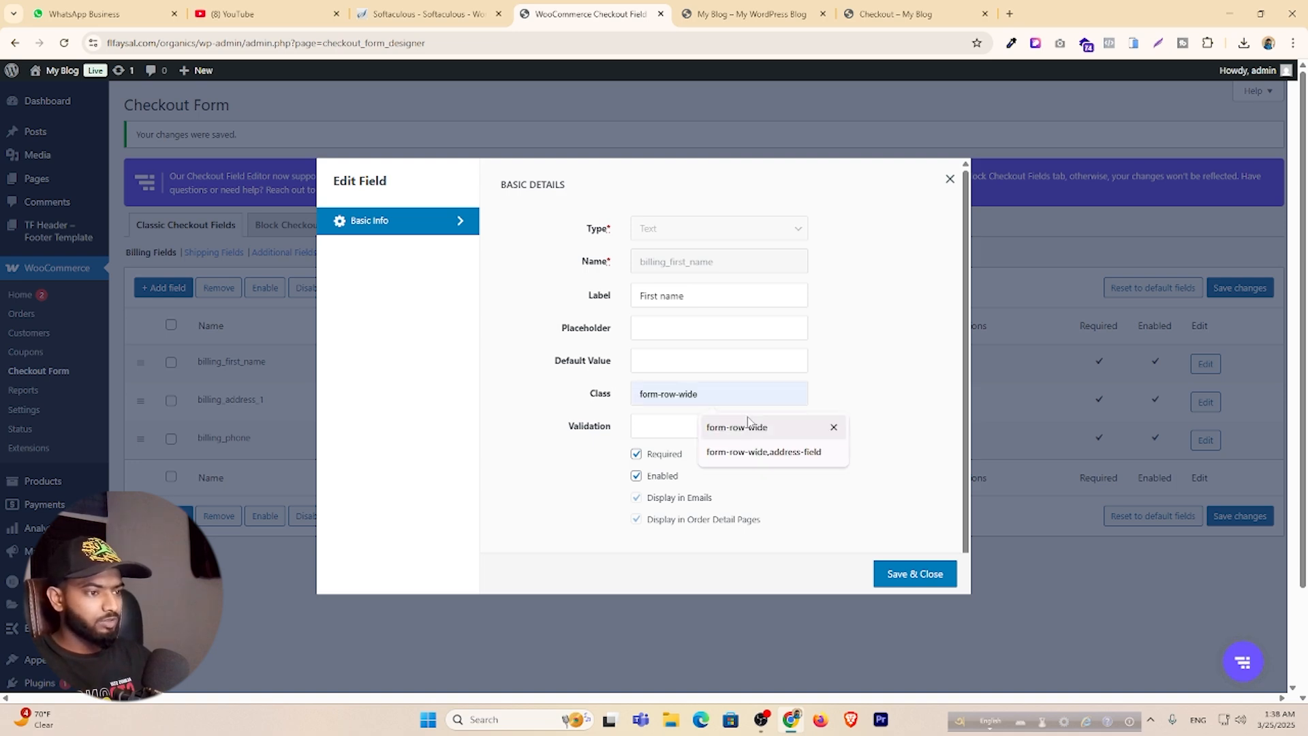
left_click(910, 376)
left_click(923, 566)
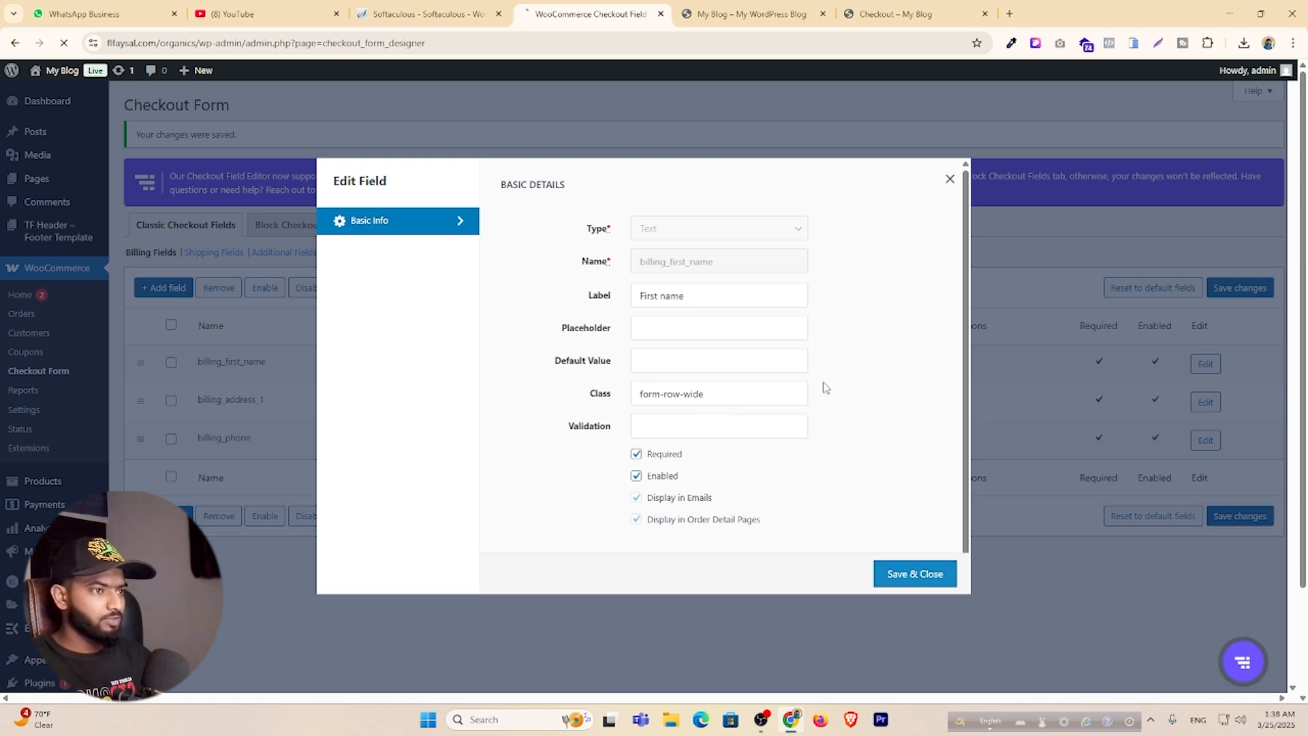
left_click(749, 13)
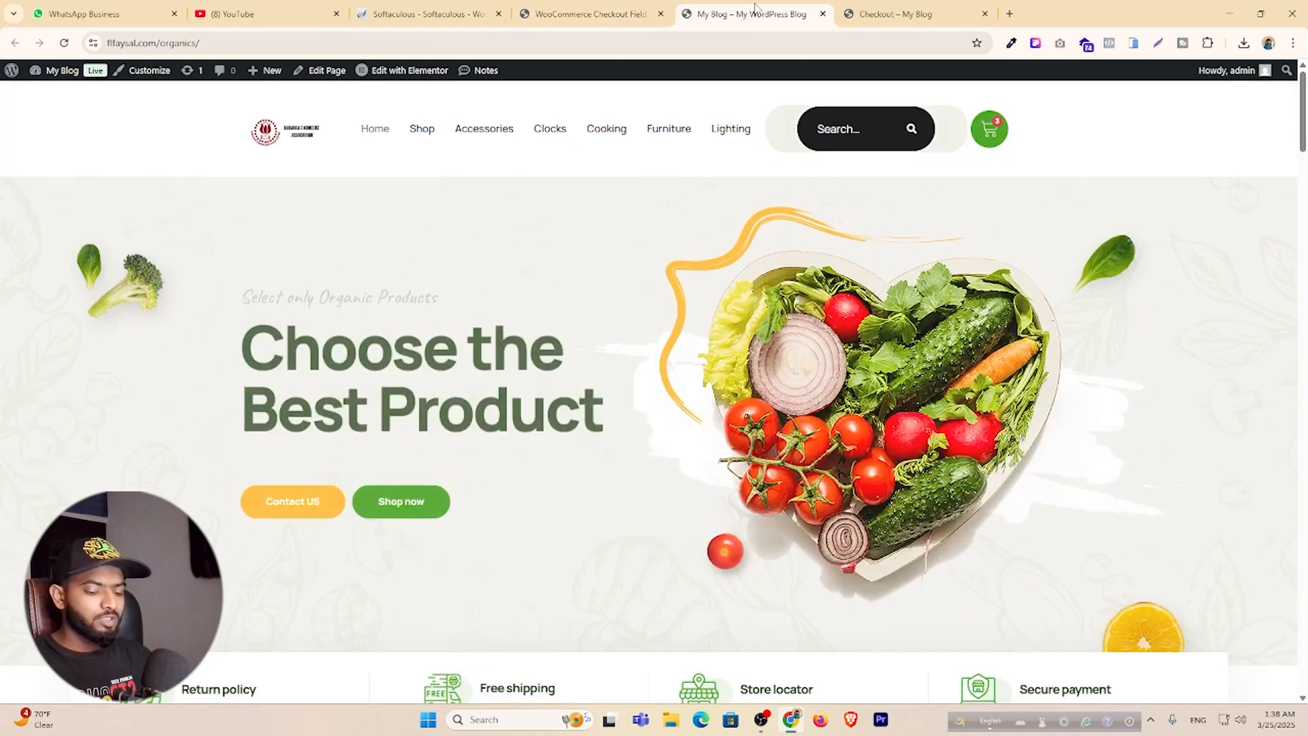
left_click(899, 12)
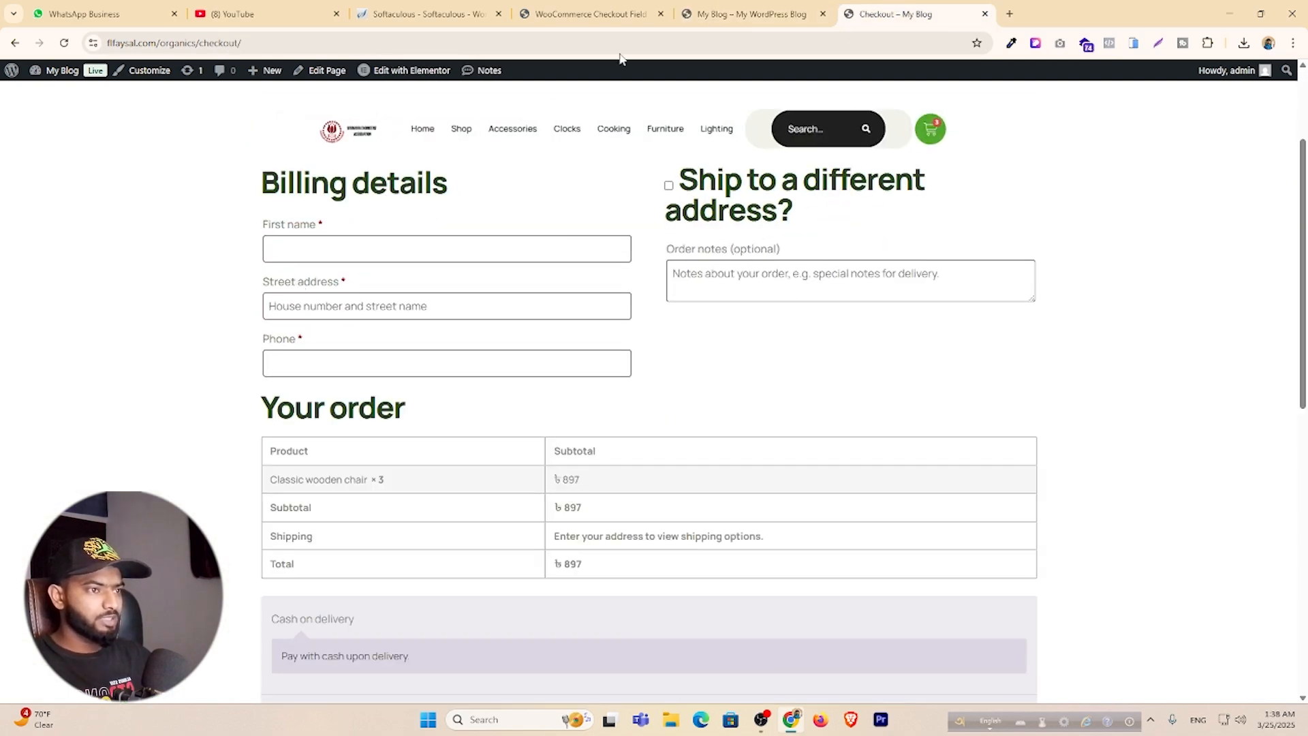
left_click(607, 9)
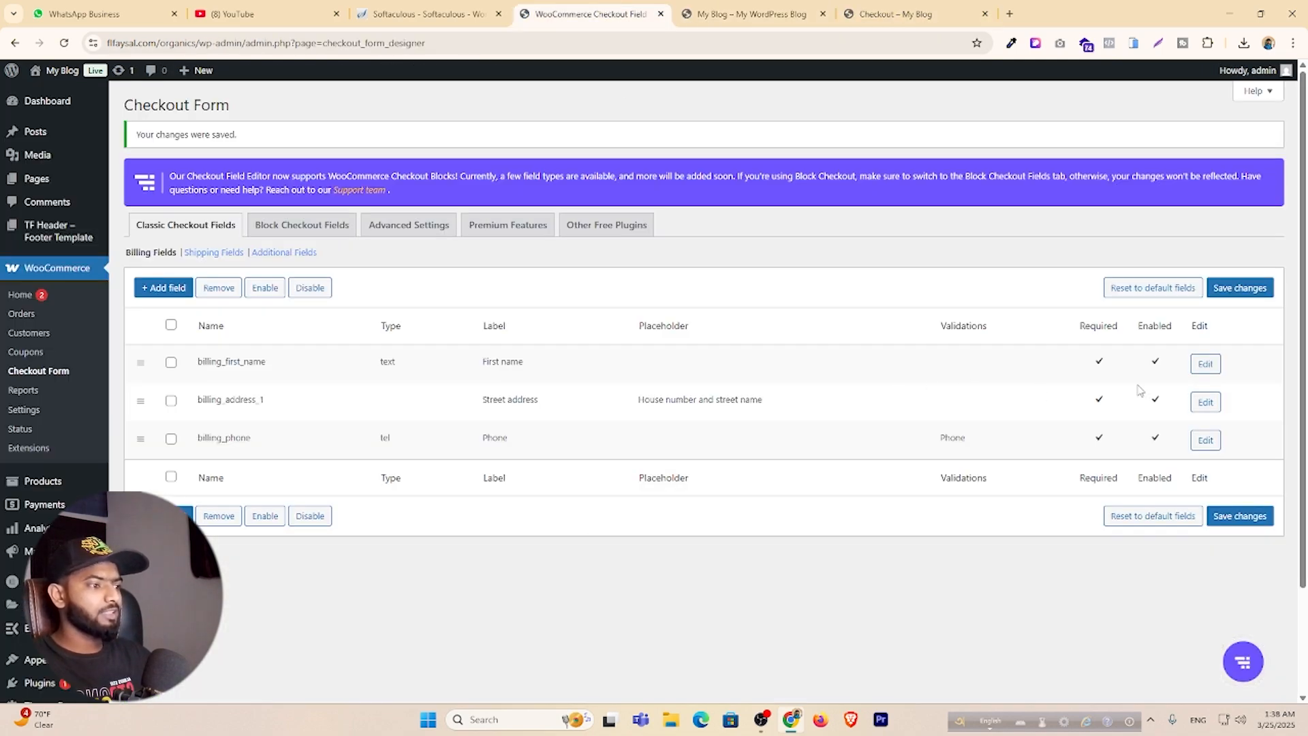
Relabel the First name field in Bengali as 'আপনার নাম'.
left_click(1205, 365)
left_click_drag(699, 295, 542, 303)
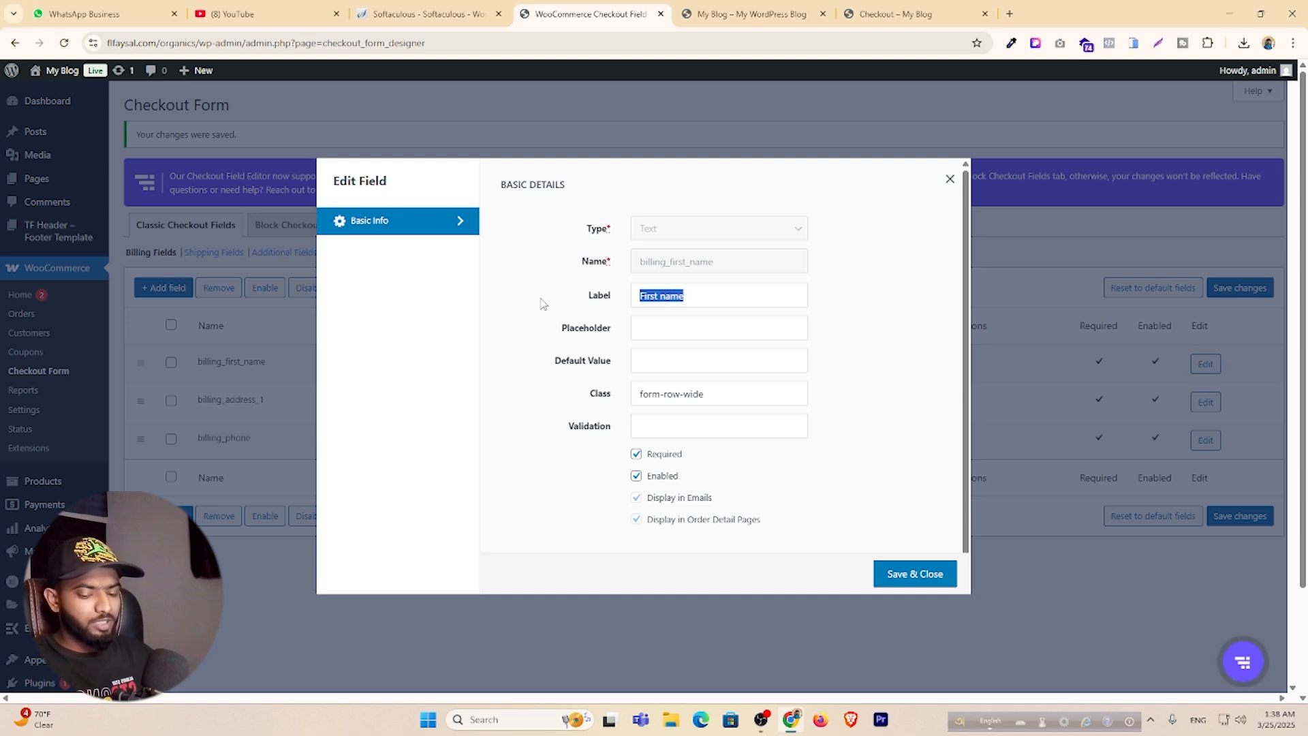
key("F12")
type("a")
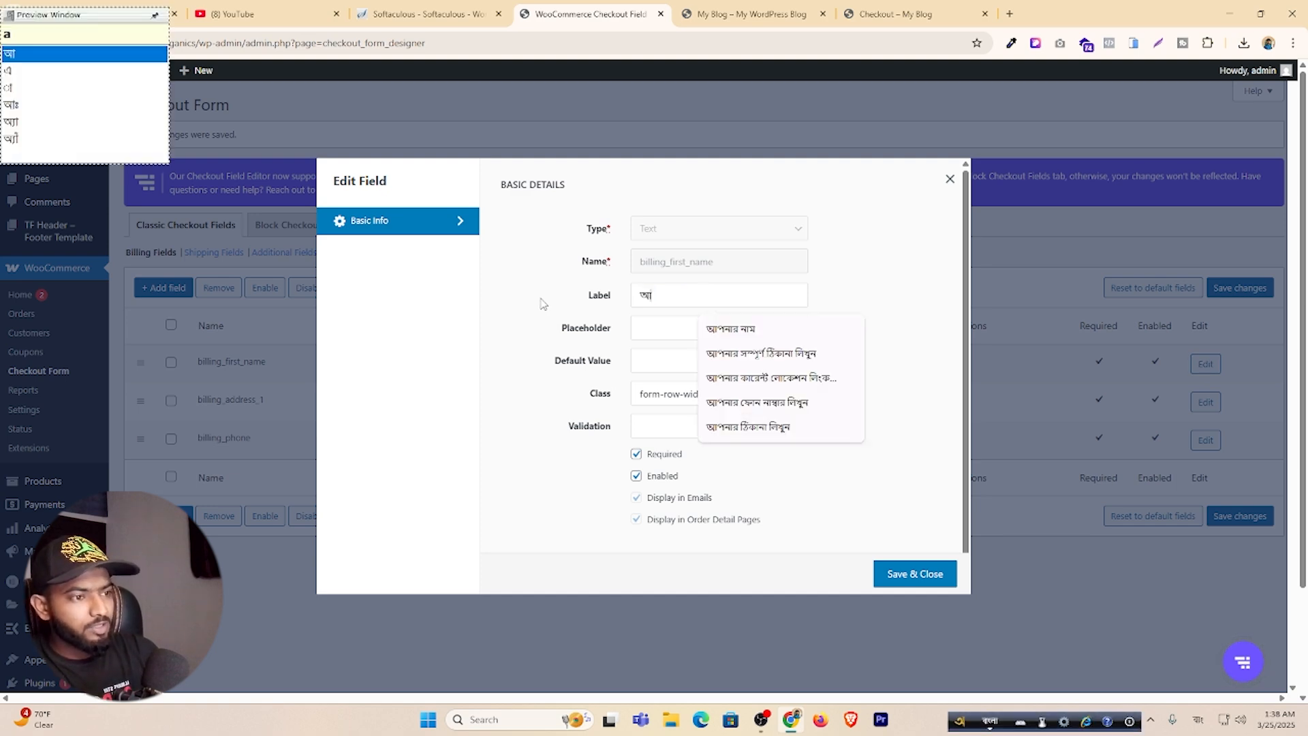
key("Down")
key("Down")
key("Down")
key("Down")
key("Up")
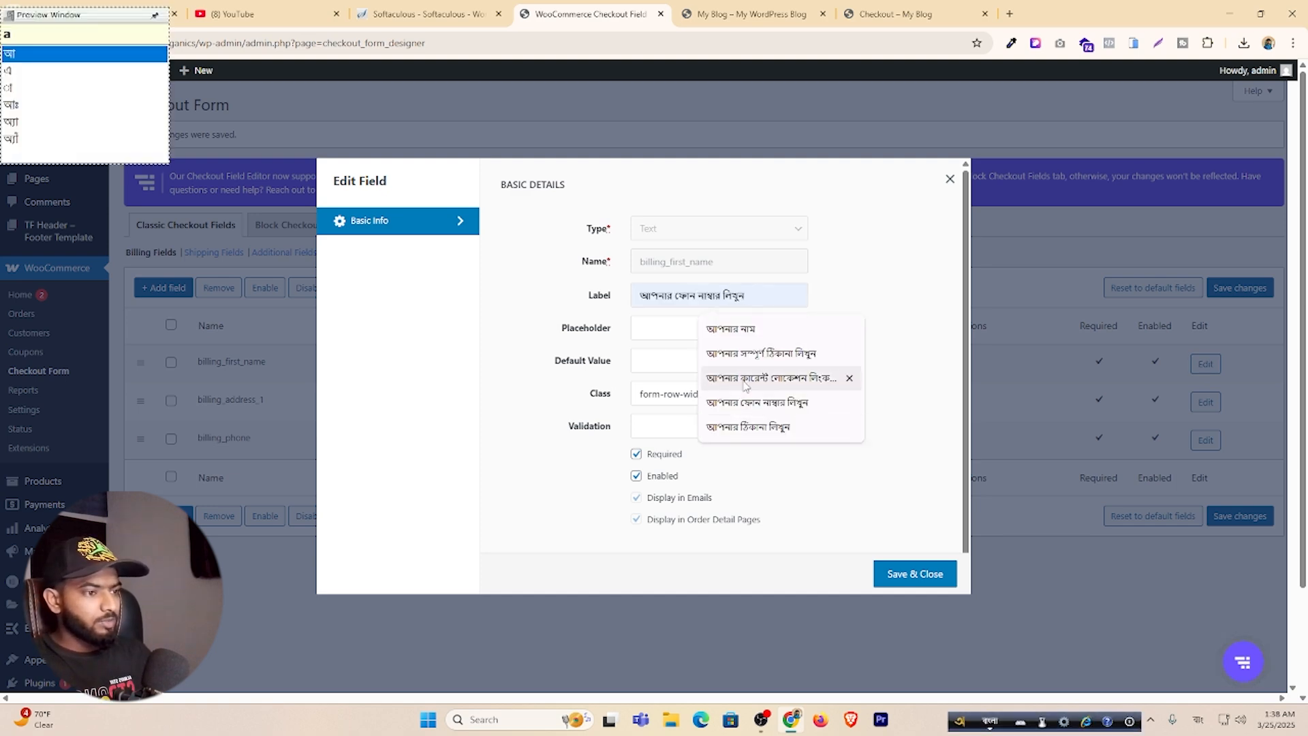
key("Up")
key("Up")
key("Return")
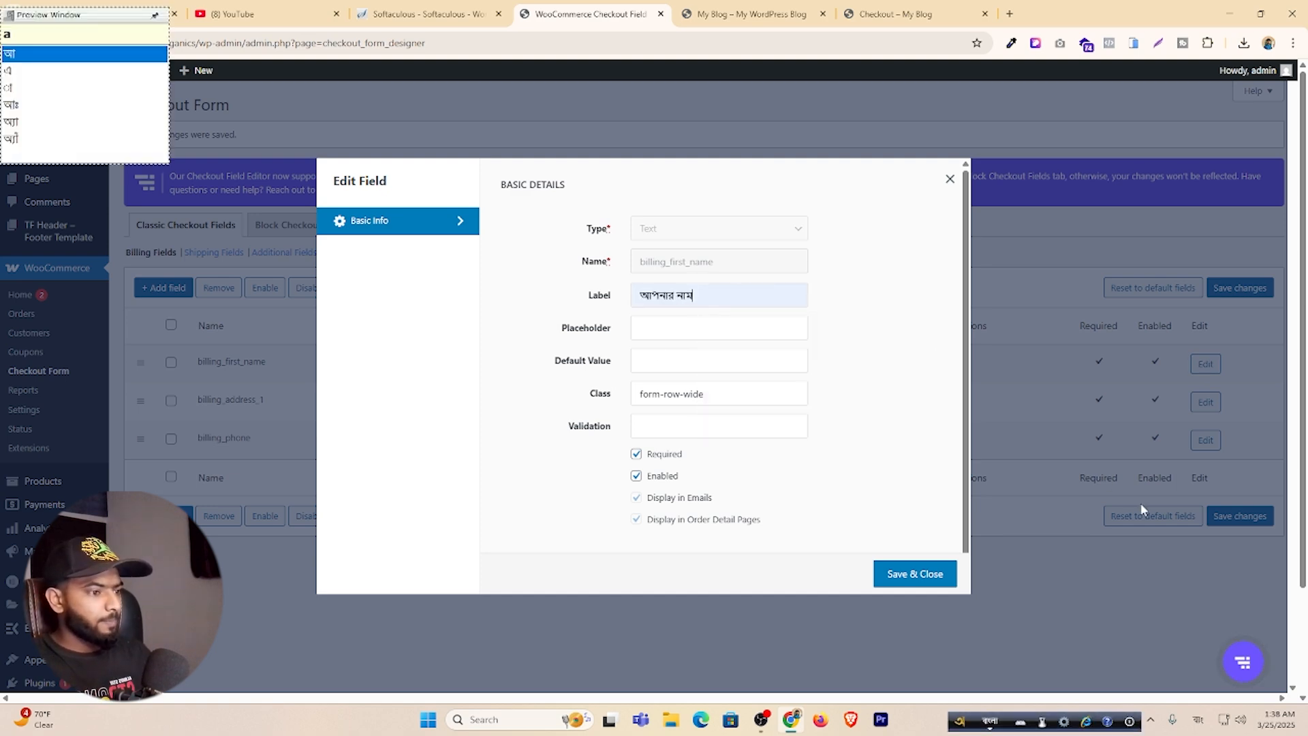
left_click(915, 576)
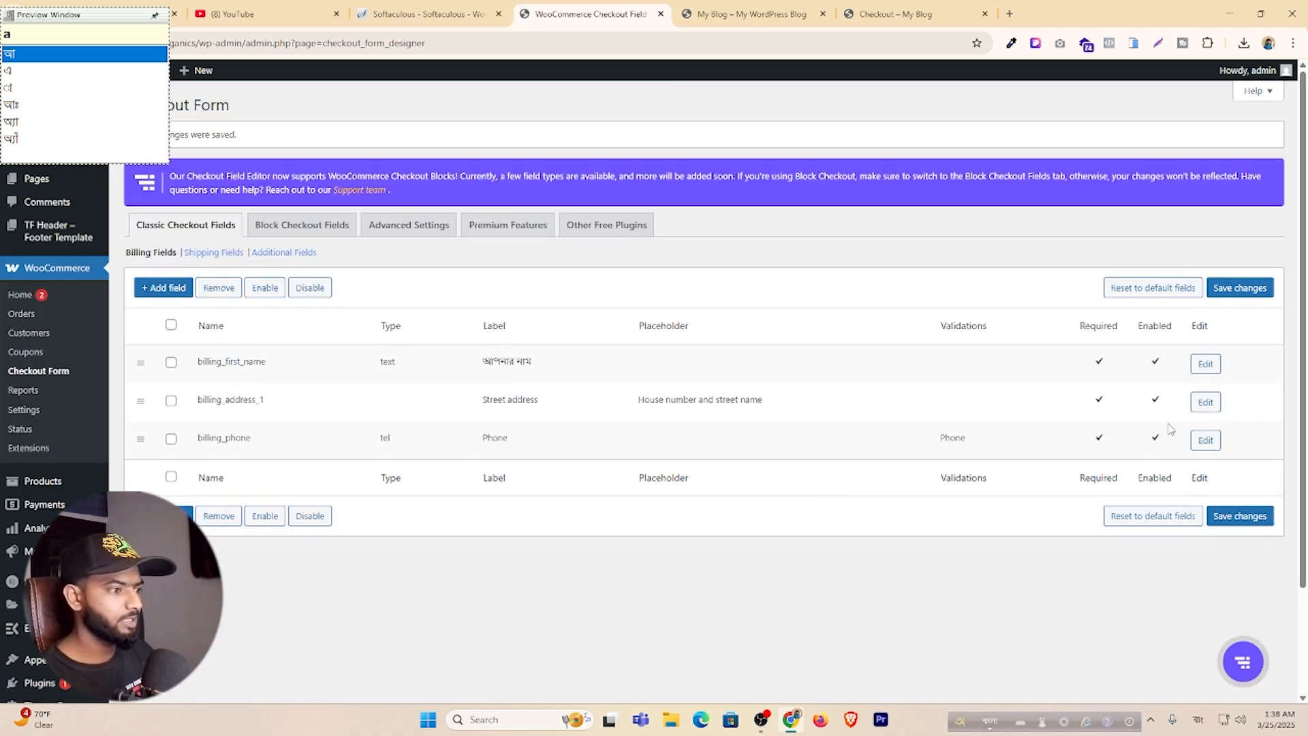
Give the Street address field a Bengali full-address label and the same placeholder.
left_click(1206, 402)
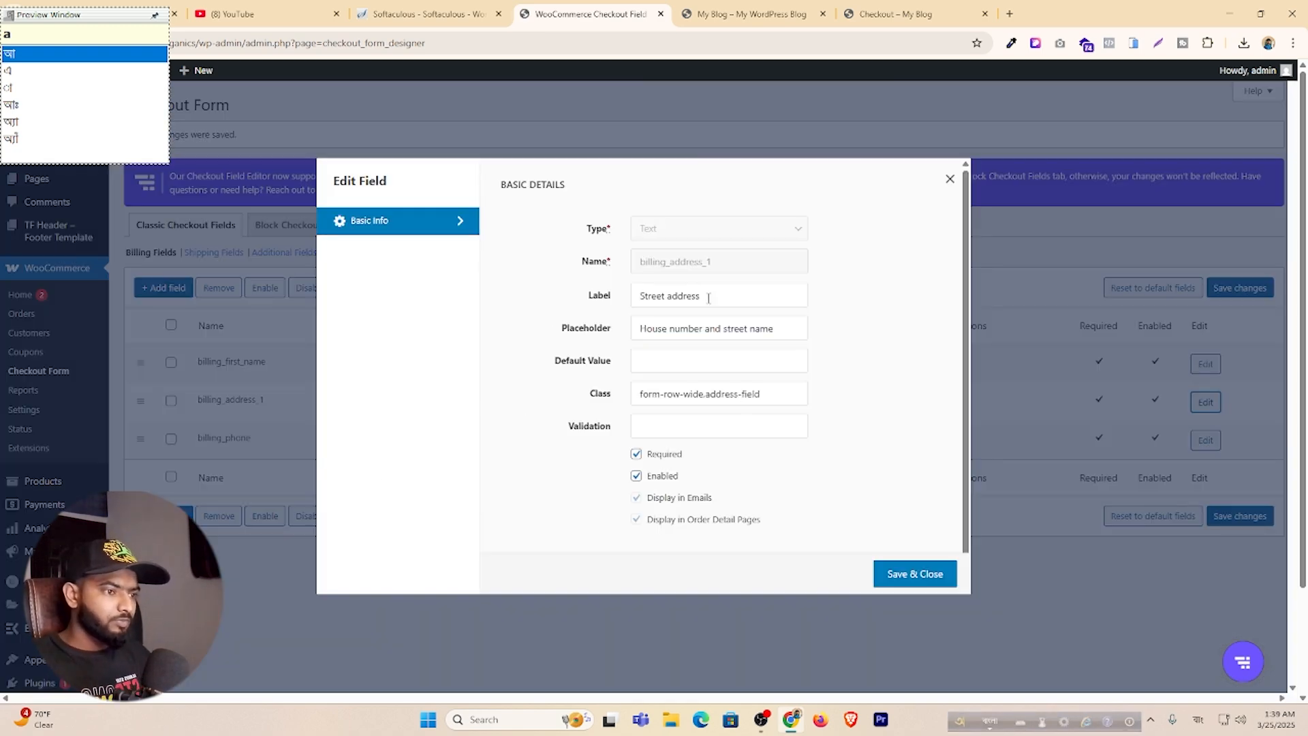
left_click_drag(708, 298, 611, 293)
type("aap")
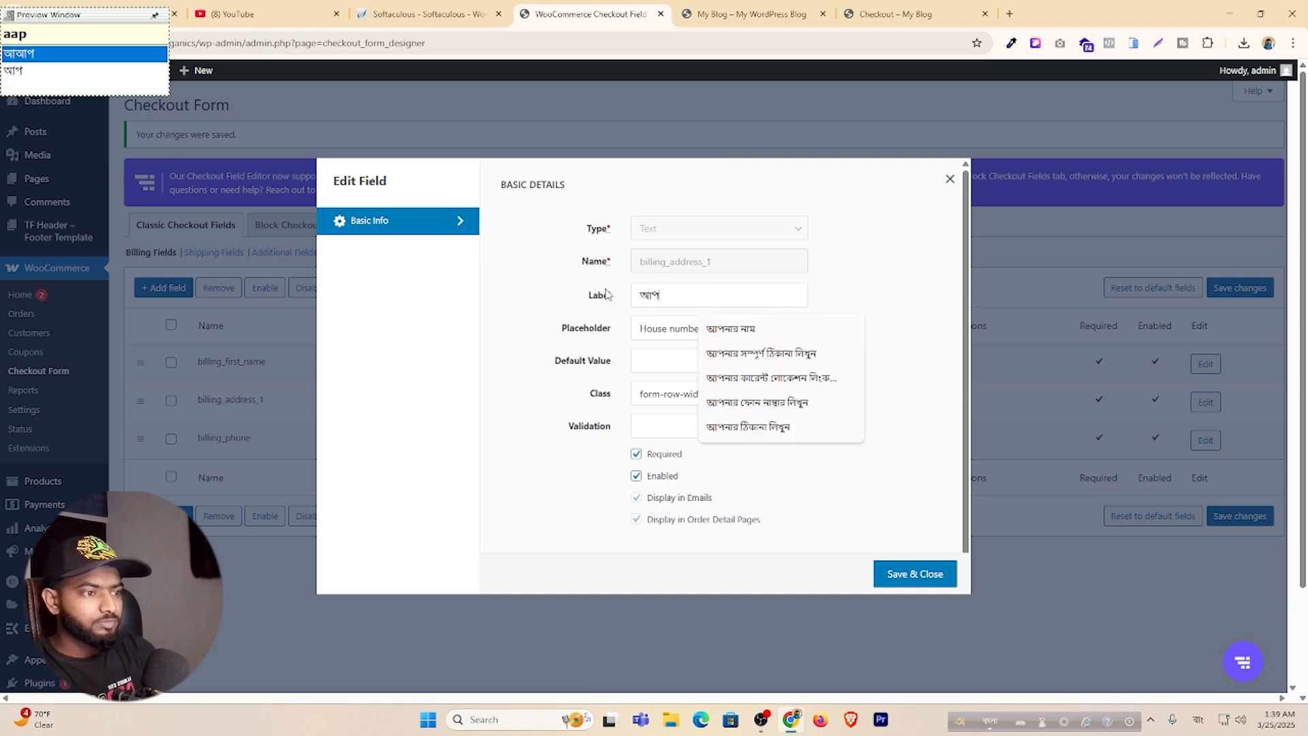
left_click(744, 353)
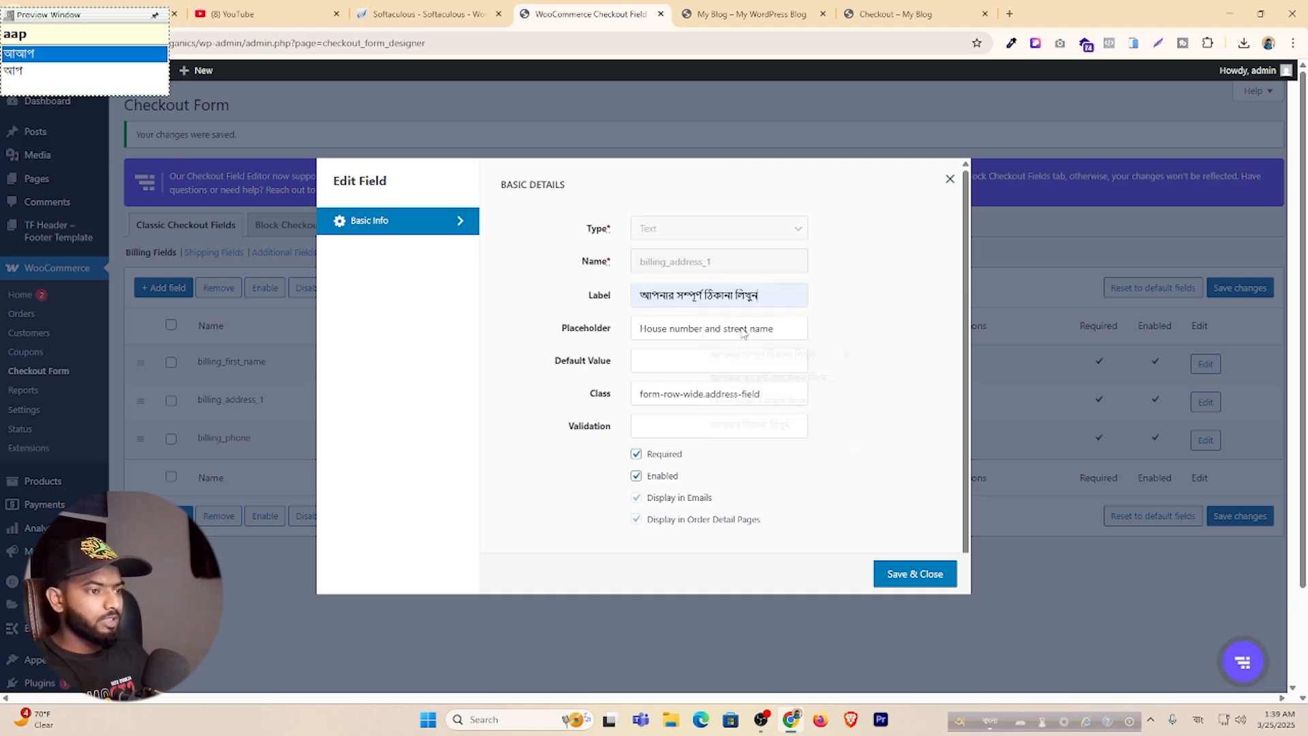
left_click_drag(761, 298, 629, 301)
key("ctrl+c")
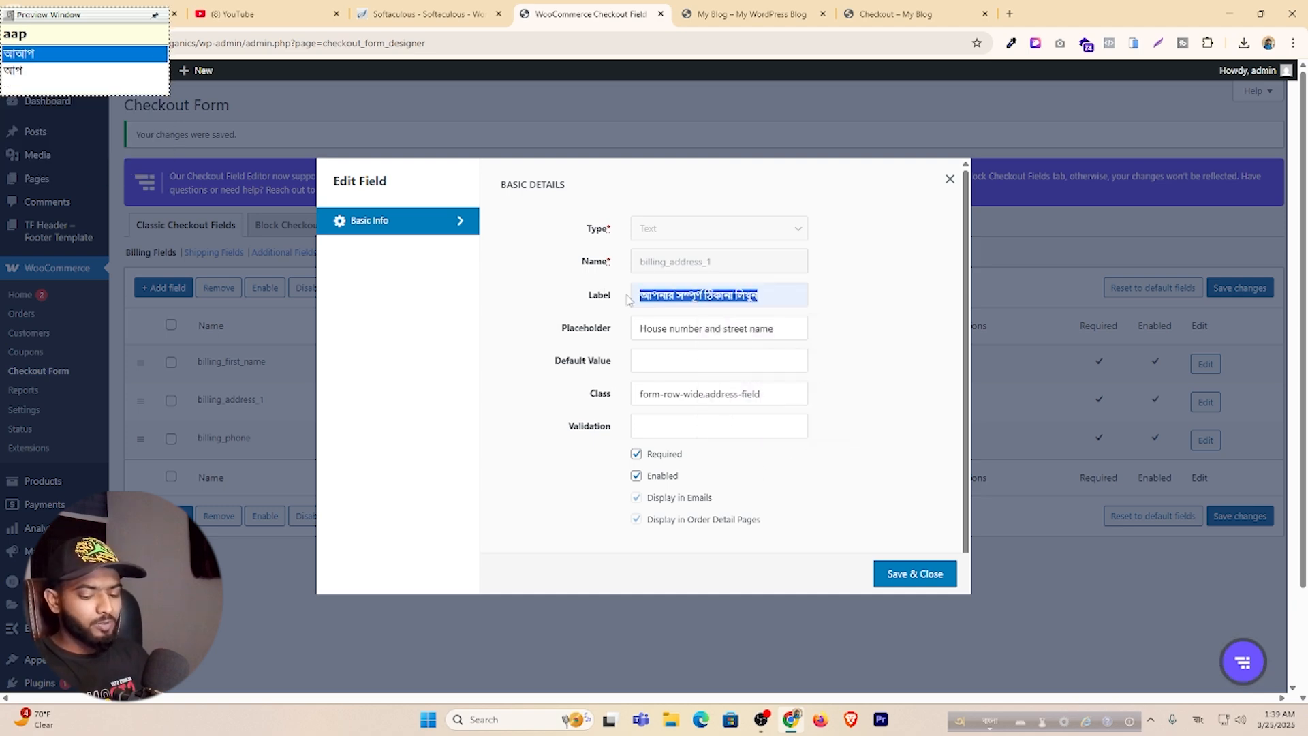
double_click(739, 329)
key("ctrl+a")
key("ctrl+v")
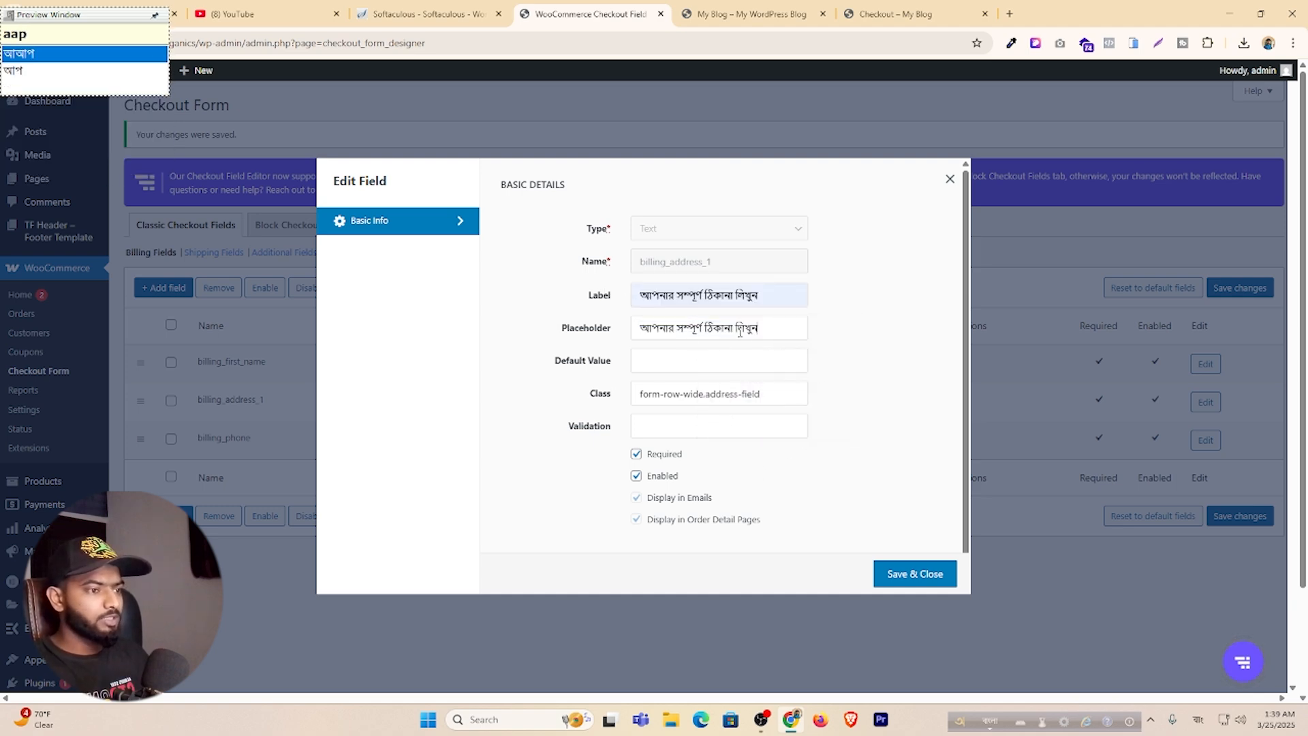
left_click(925, 574)
Give the Phone field a Bengali phone-number label and the same placeholder.
left_click(1215, 441)
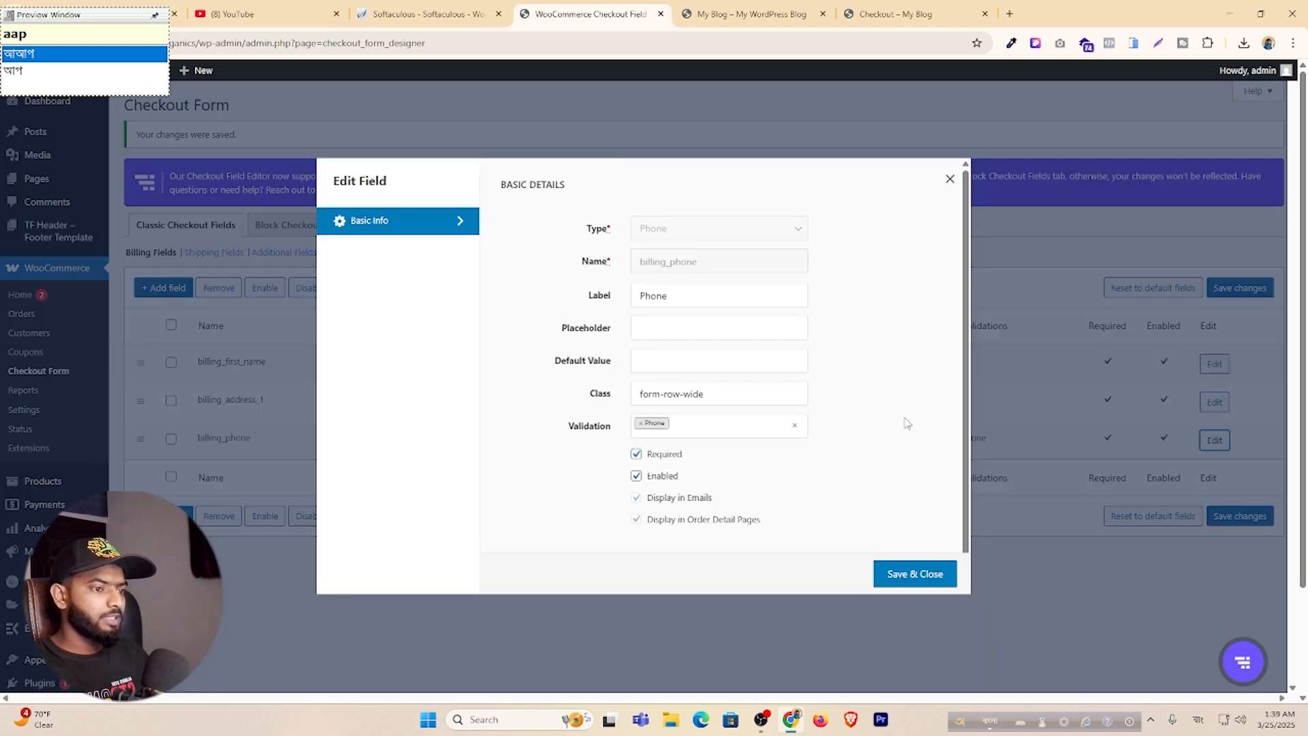
left_click_drag(675, 298, 628, 300)
type("aapna")
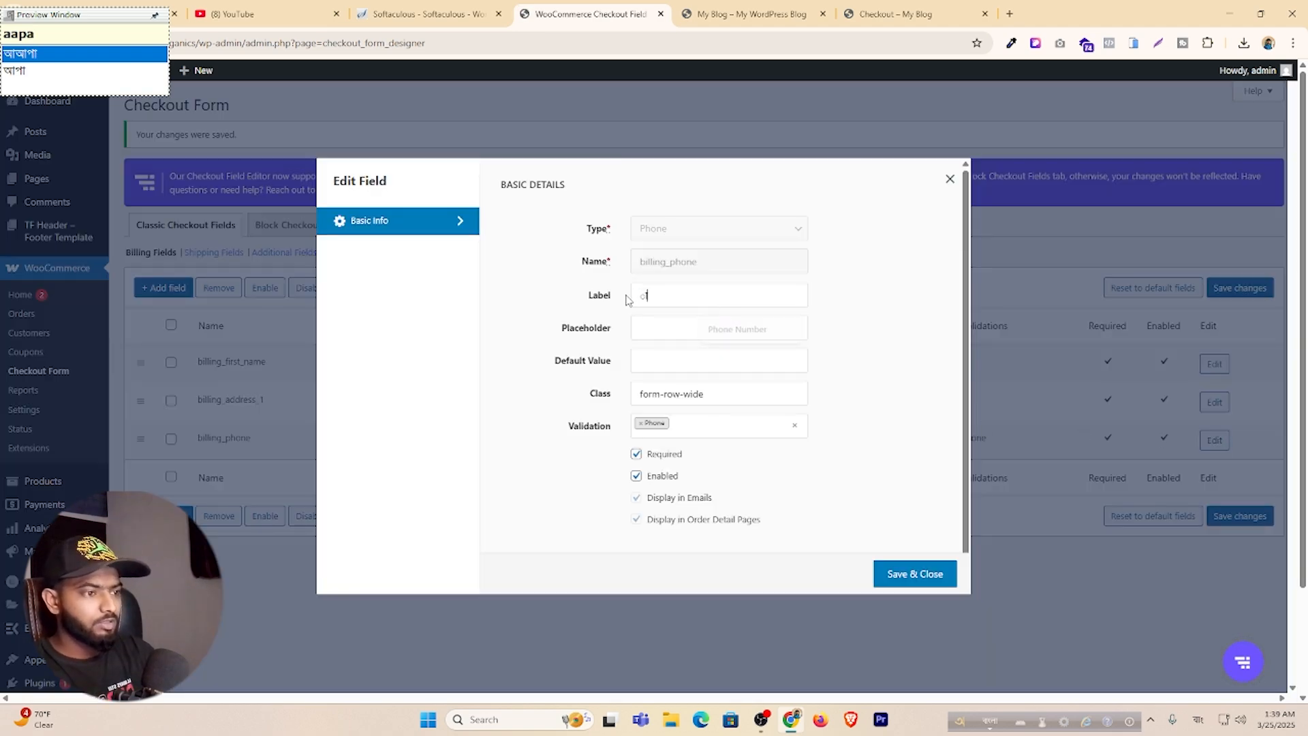
key("BackSpace")
key("BackSpace")
key("BackSpace")
key("BackSpace")
key("BackSpace")
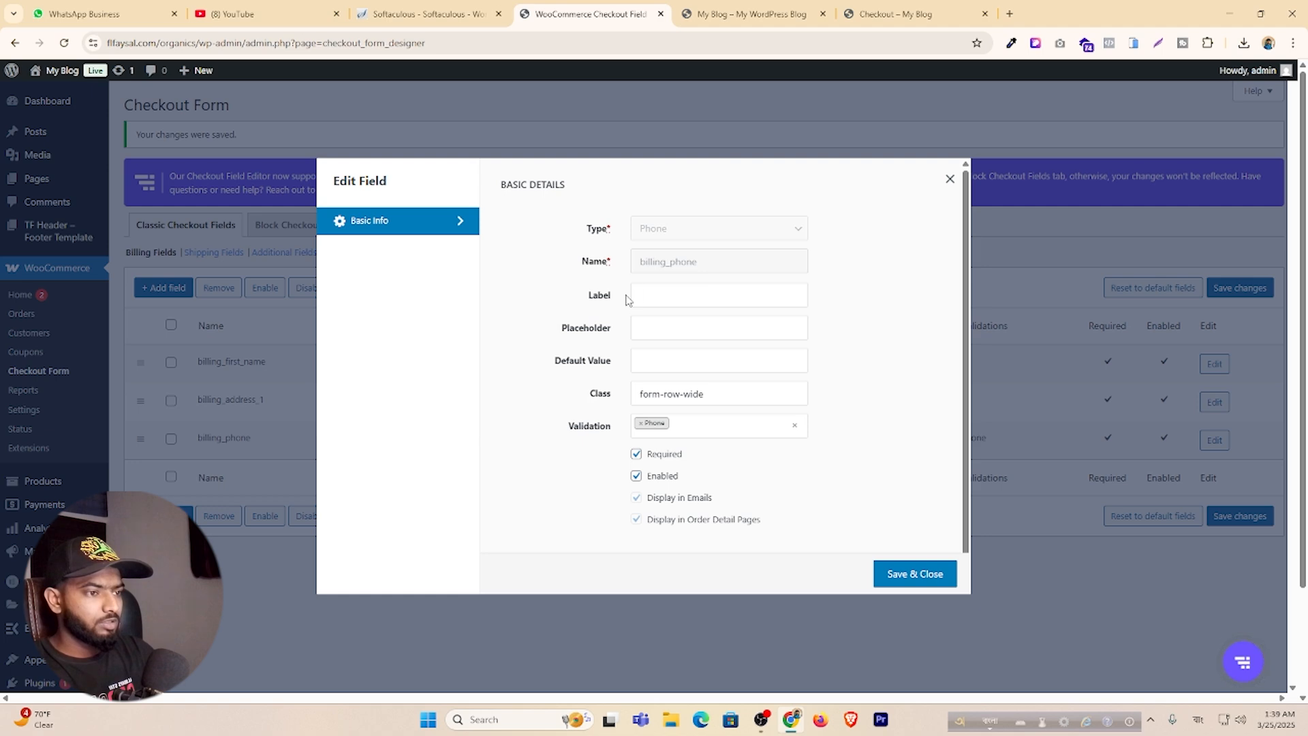
type("a")
left_click(750, 403)
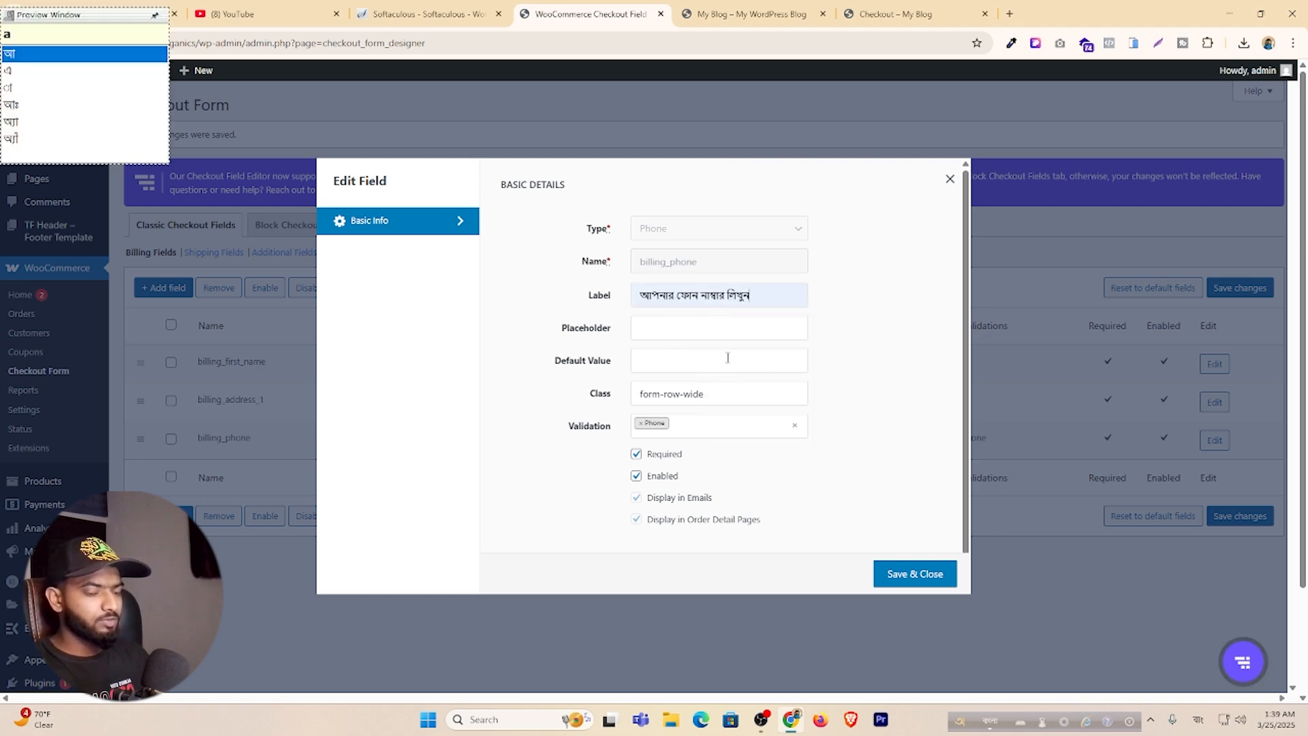
key("ctrl+a")
key("ctrl+c")
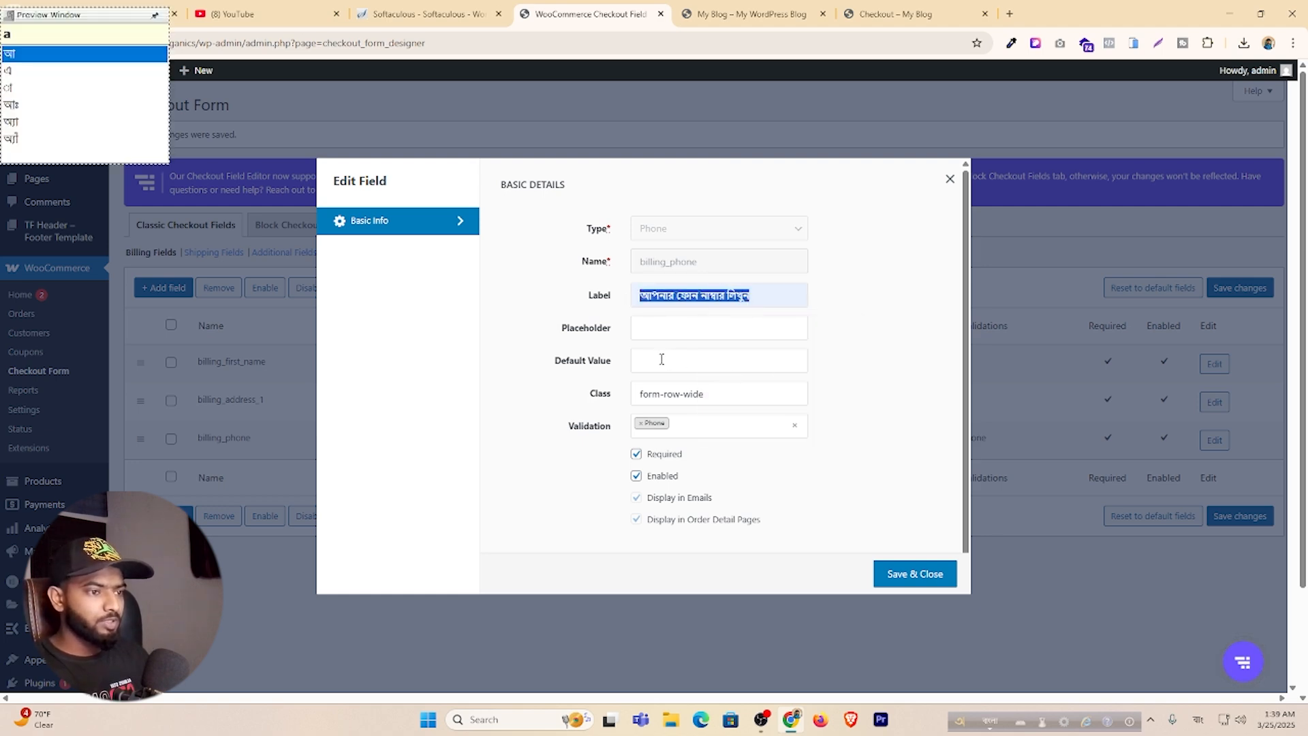
left_click(670, 328)
key("ctrl+v")
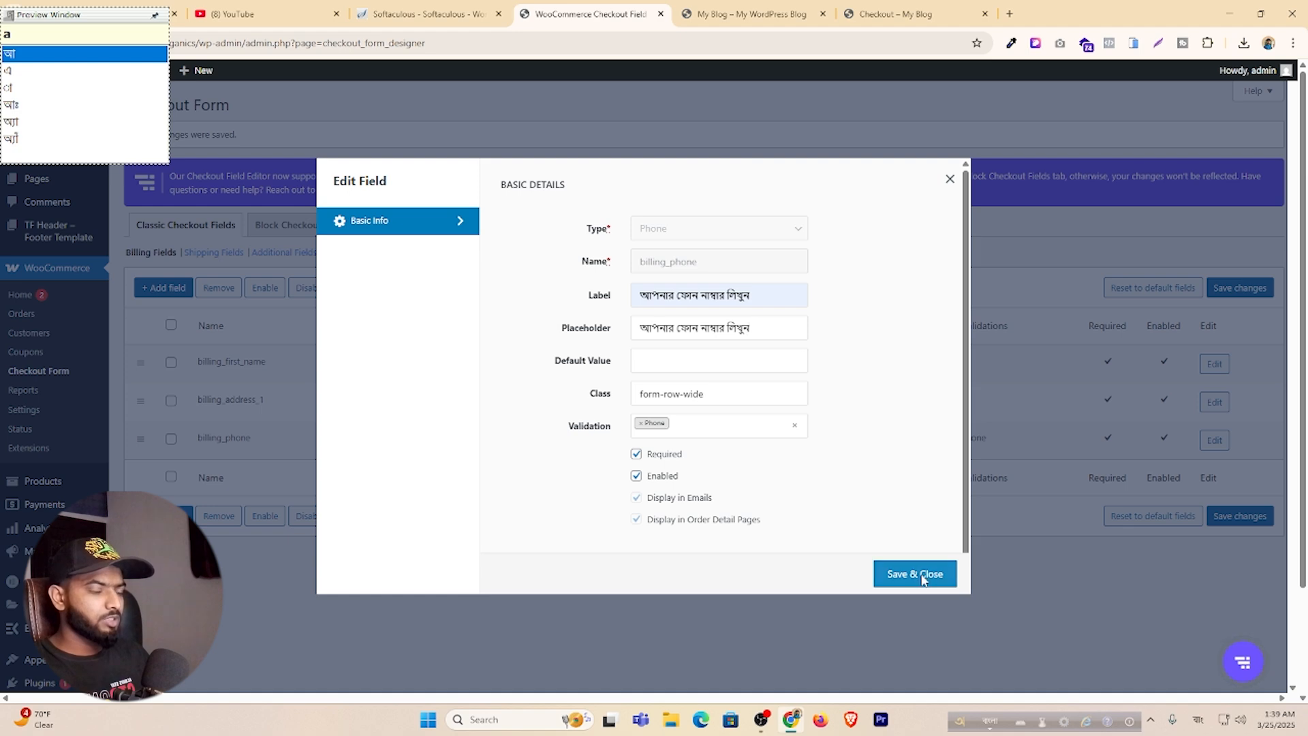
left_click(880, 562)
left_click(735, 8)
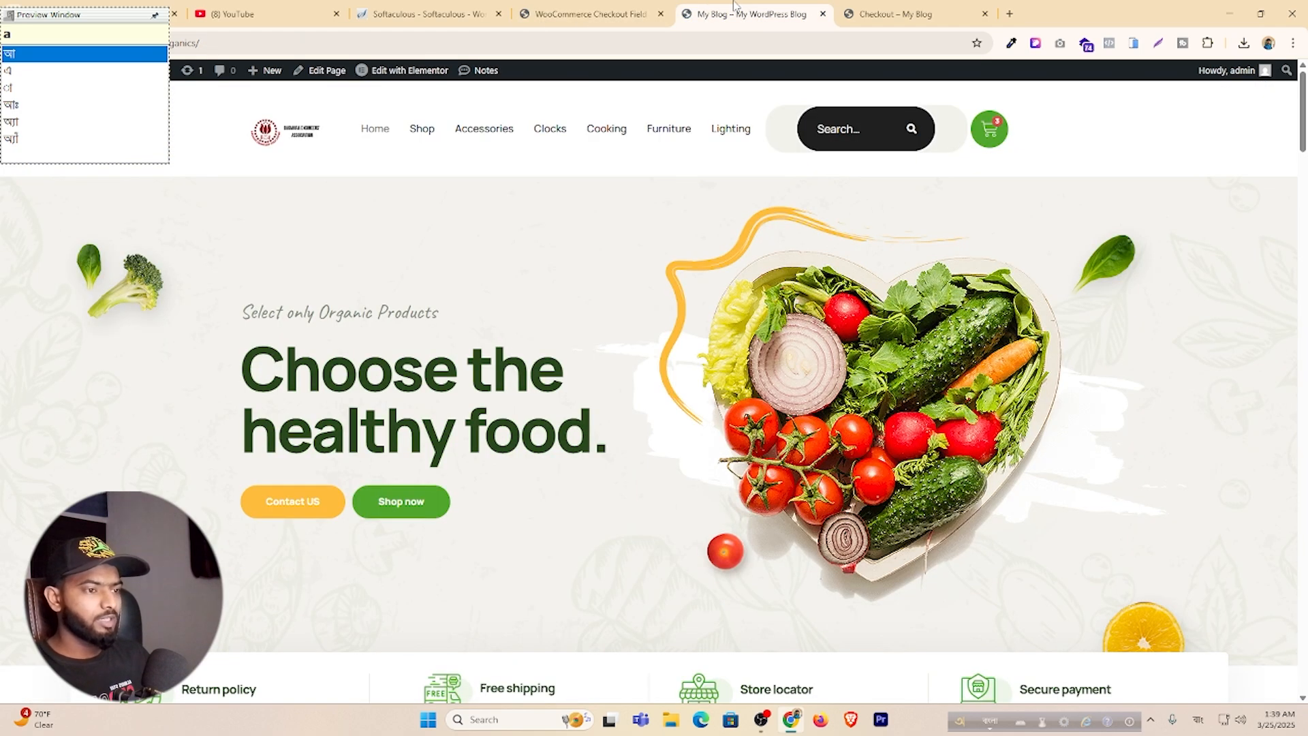
Test the Bengali-labelled address and phone fields on checkout, then switch the keyboard back to English.
left_click(848, 8)
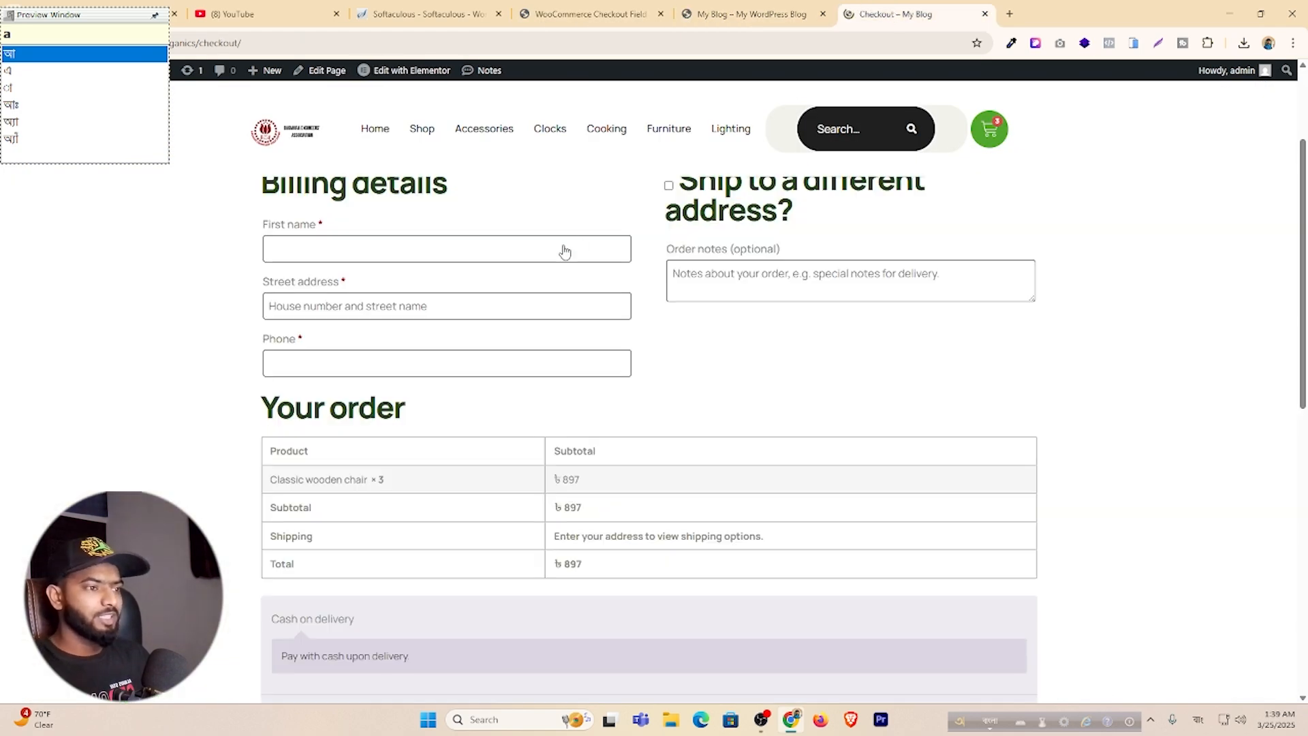
left_click(375, 291)
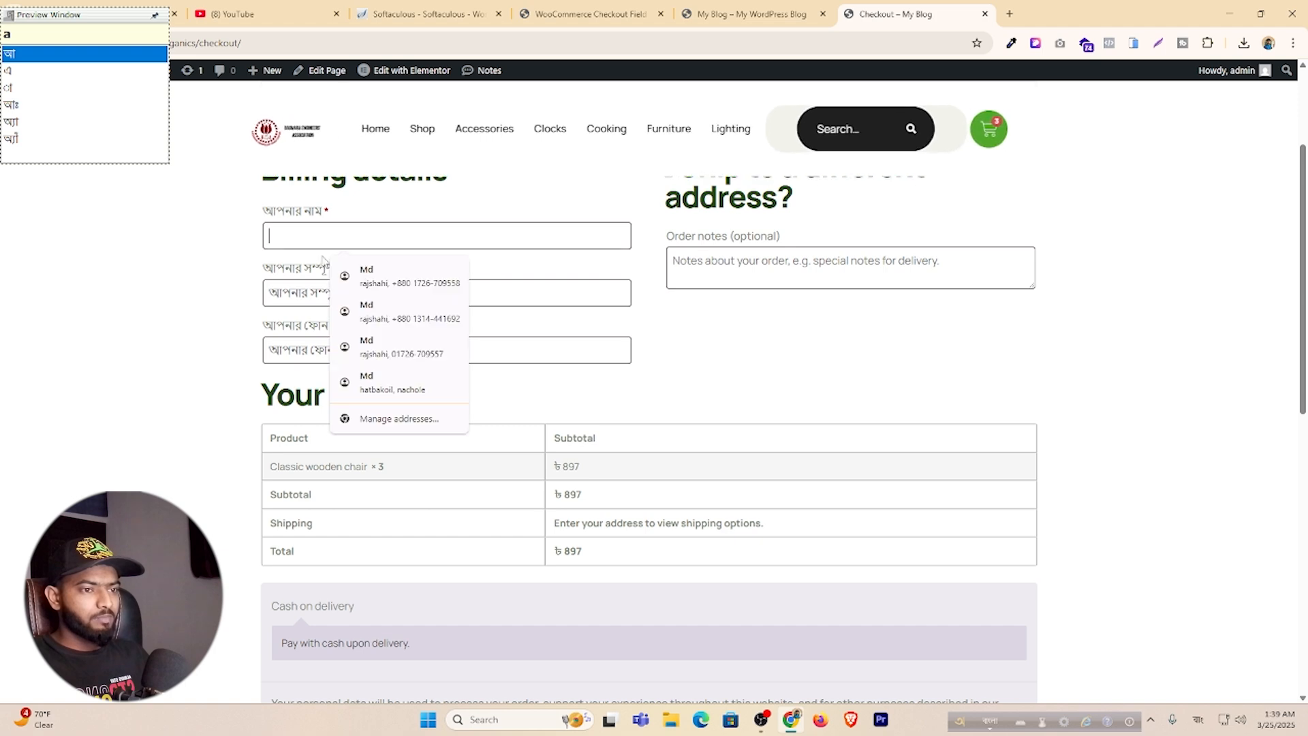
key("Tab")
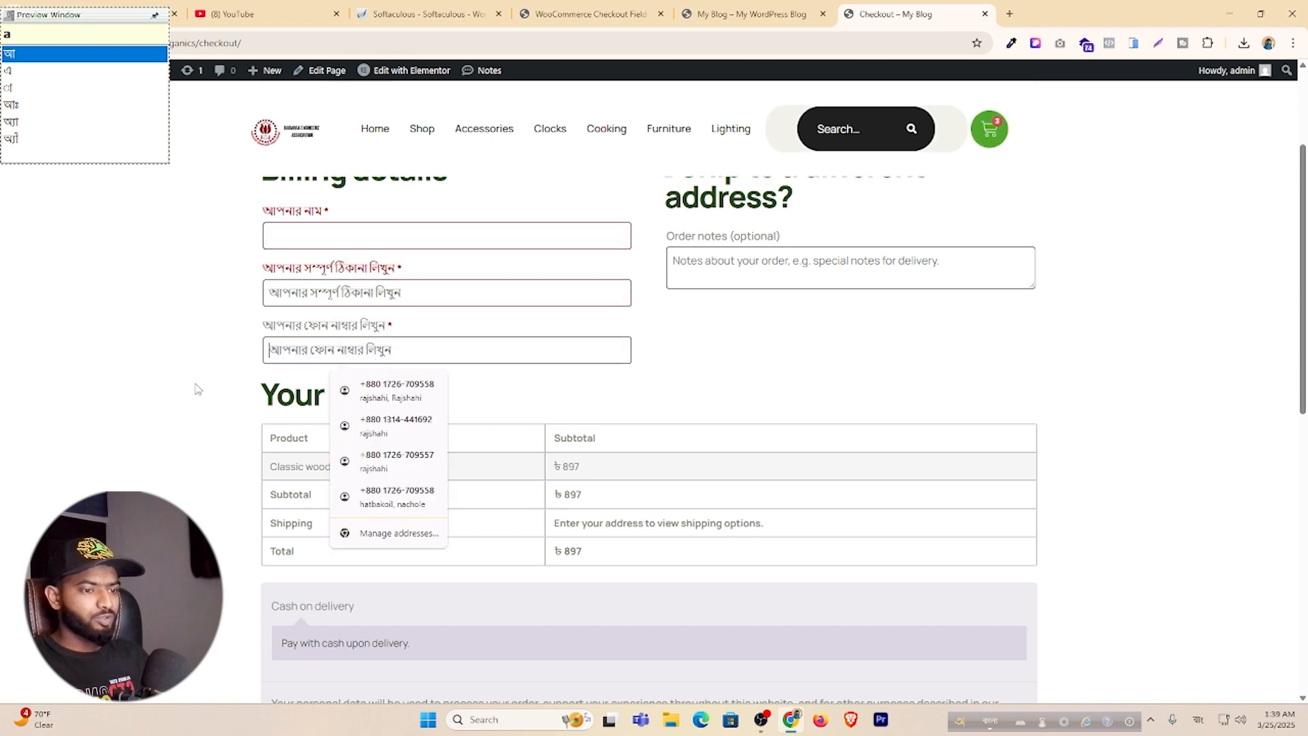
scroll(196, 384, "down", 3)
scroll(196, 388, "up", 5)
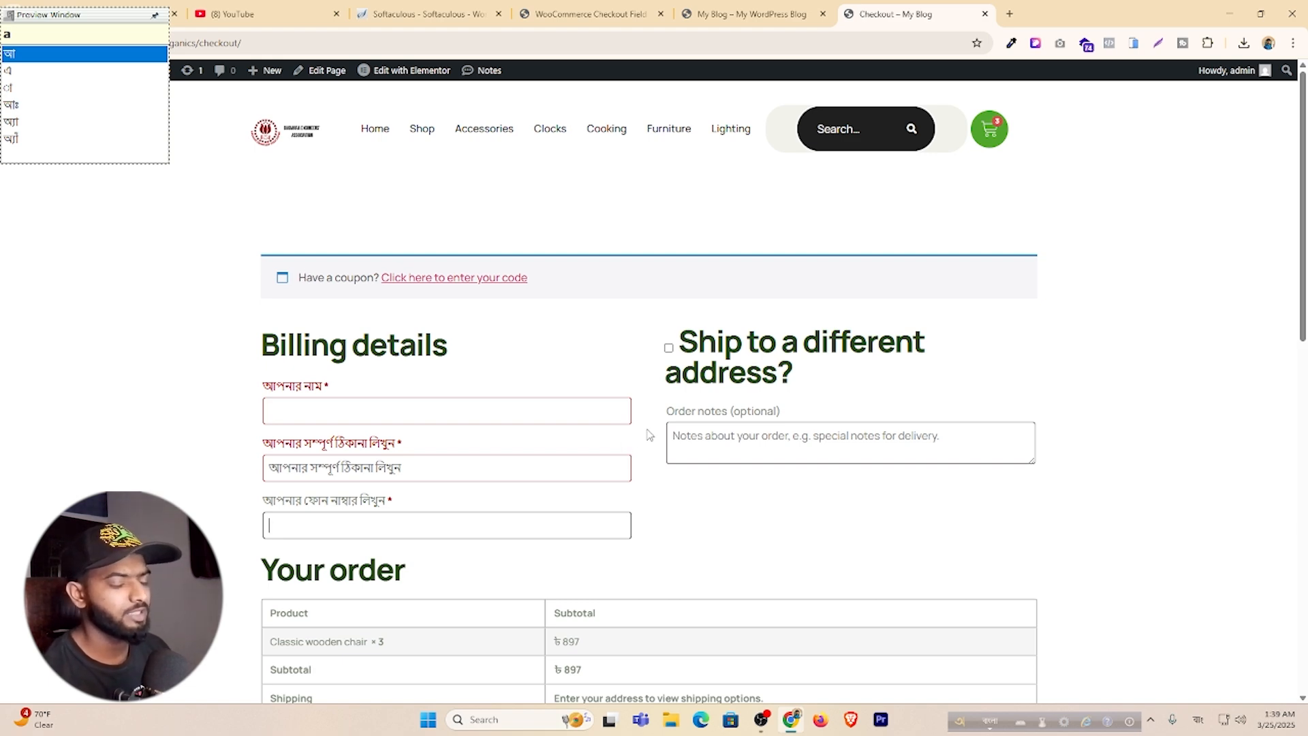
key("F12")
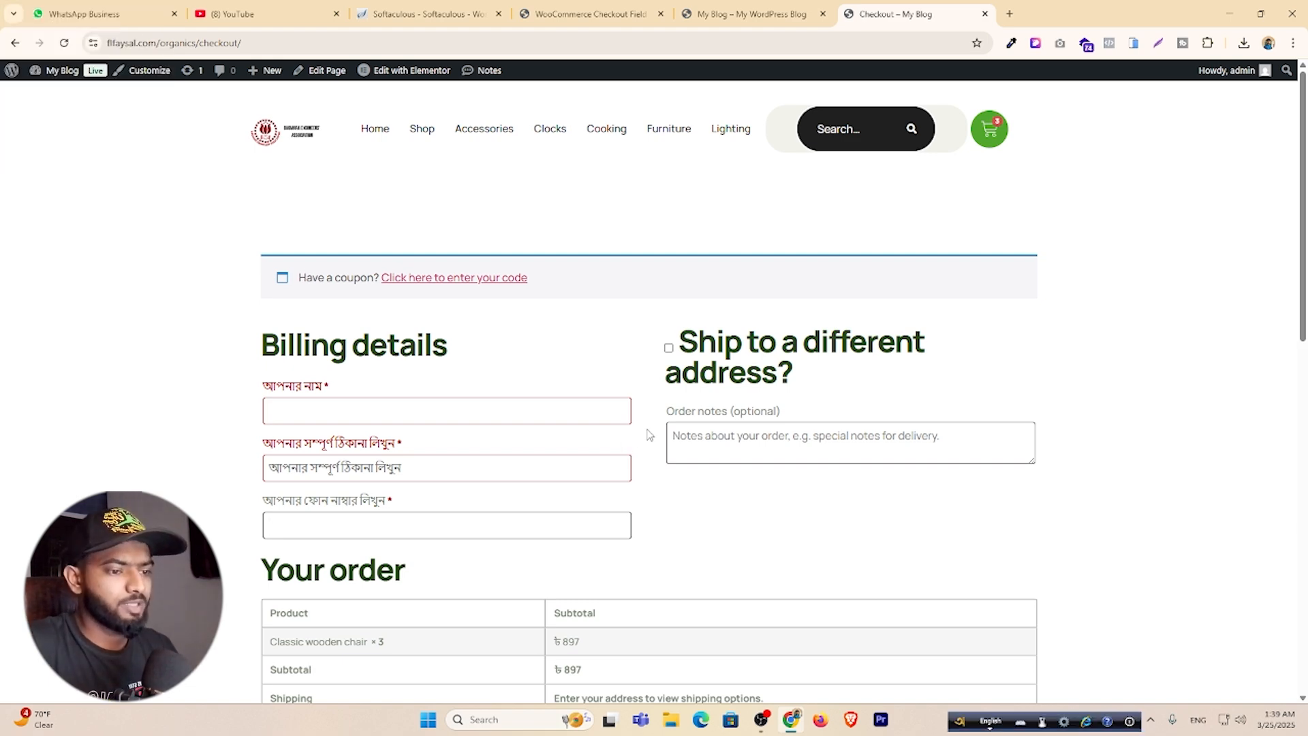
scroll(650, 436, "down", 6)
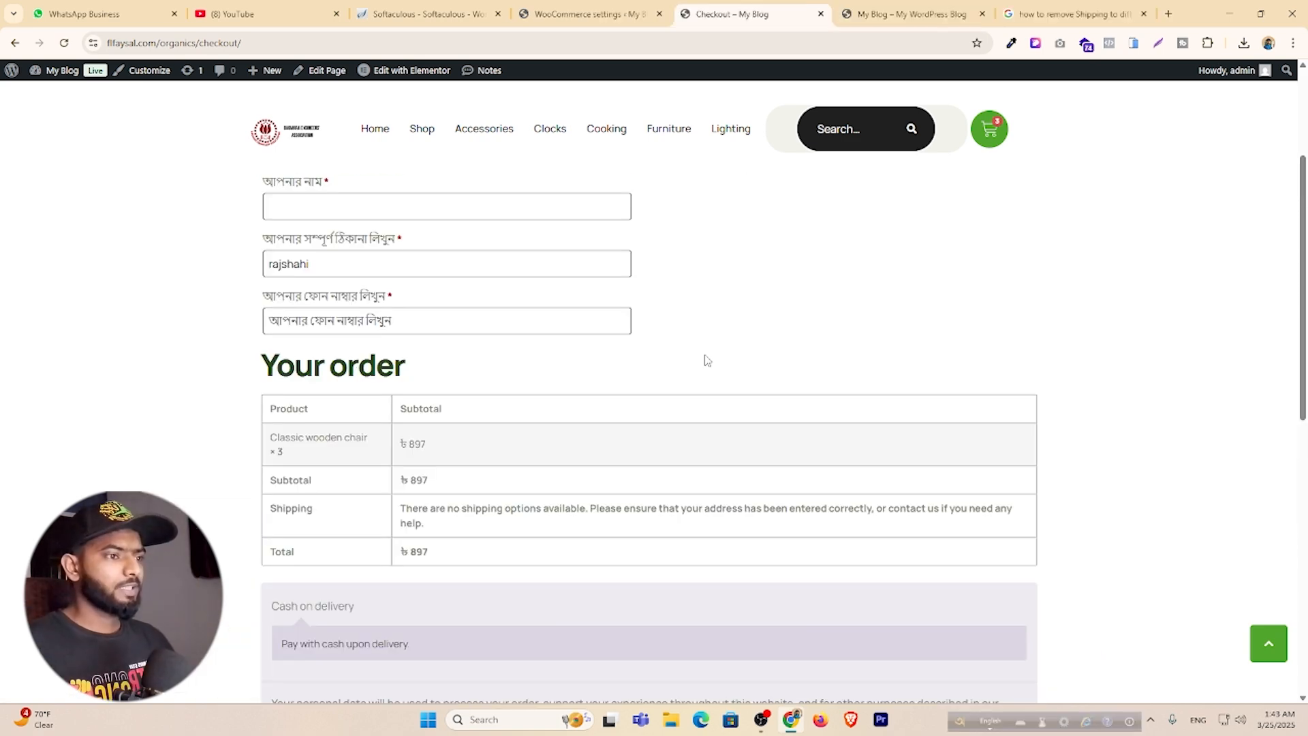
scroll(707, 360, "up", 3)
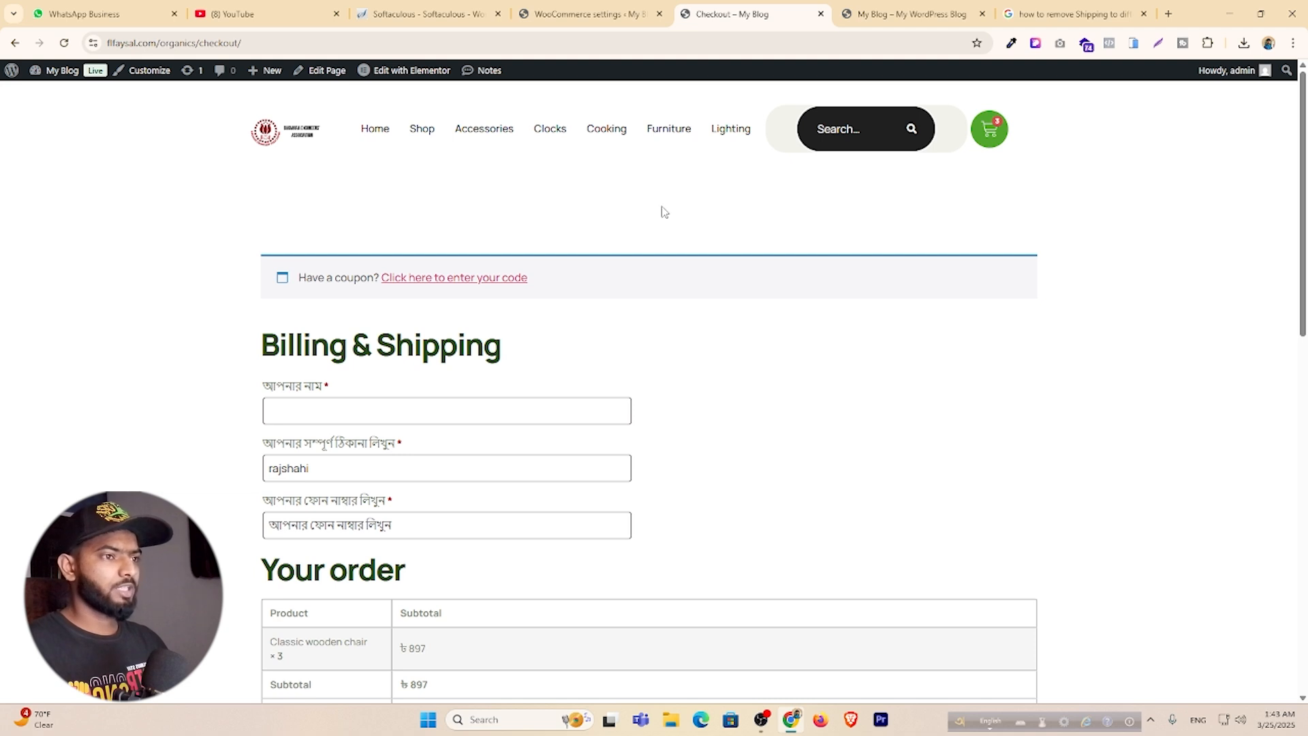
left_click(557, 6)
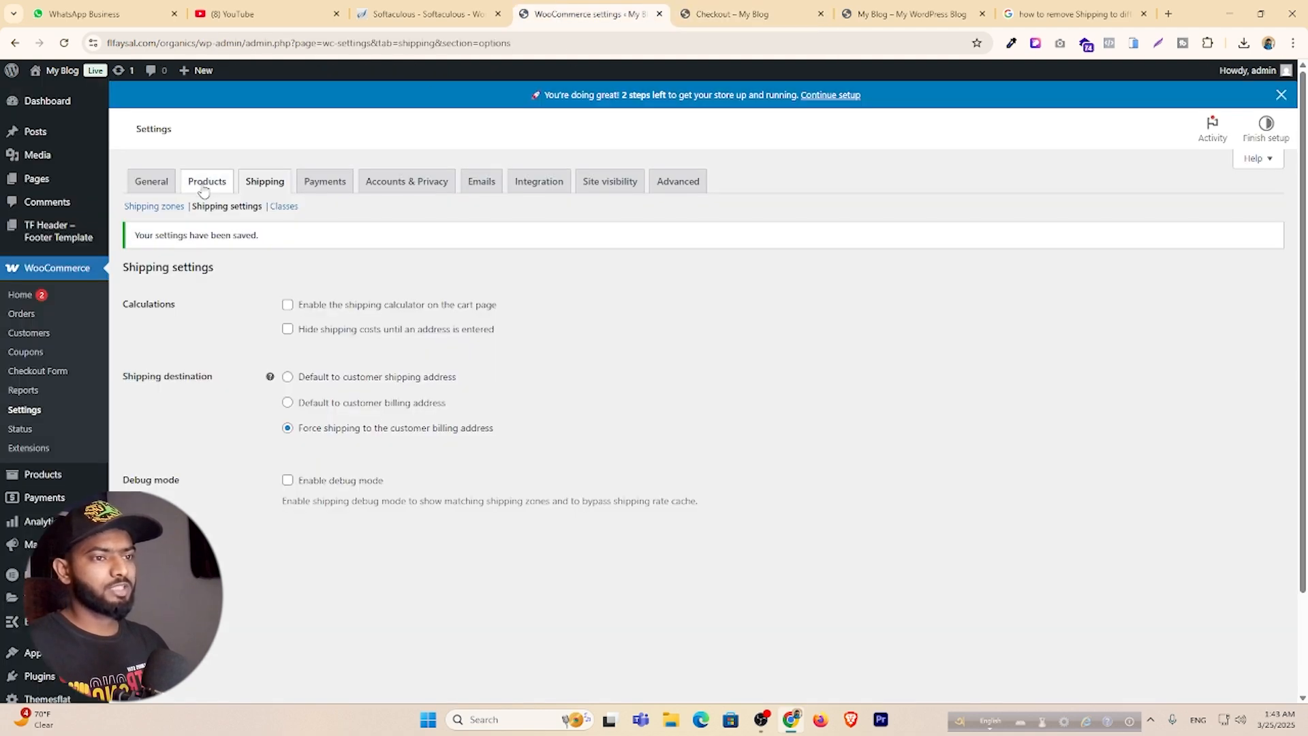
left_click(30, 411)
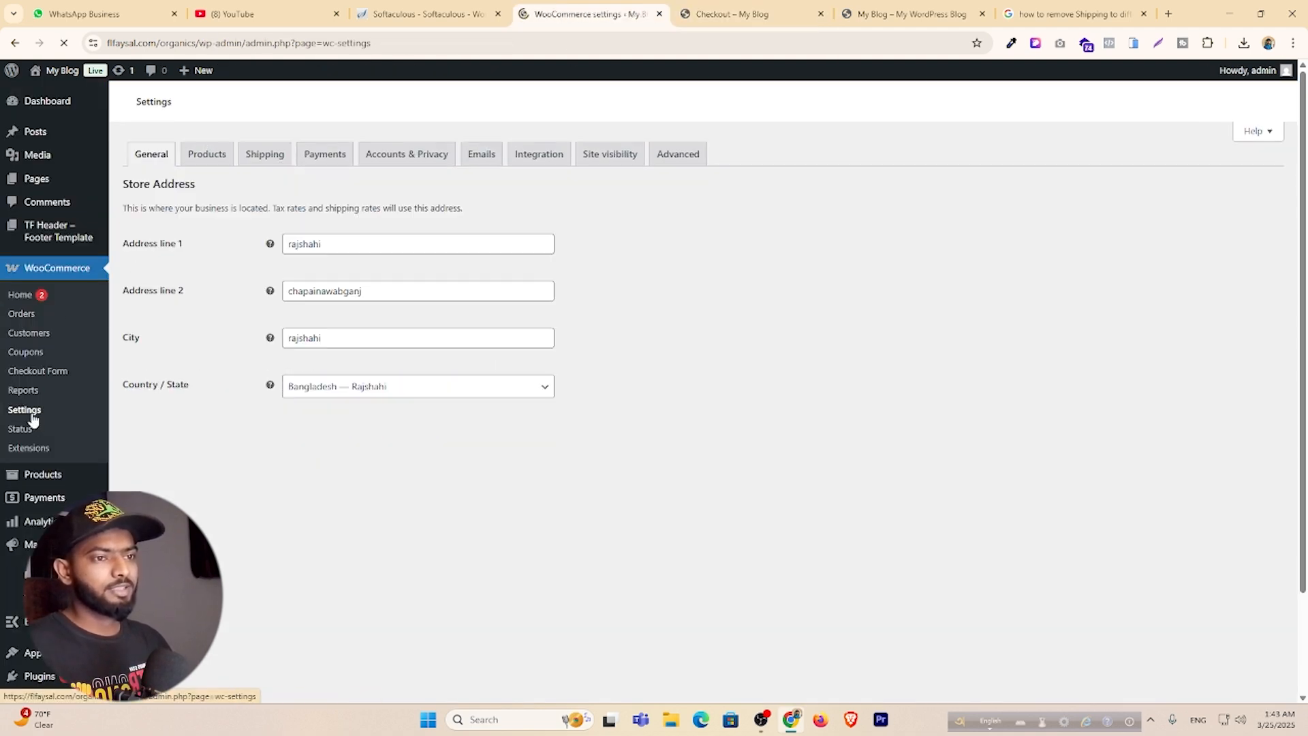
left_click(273, 157)
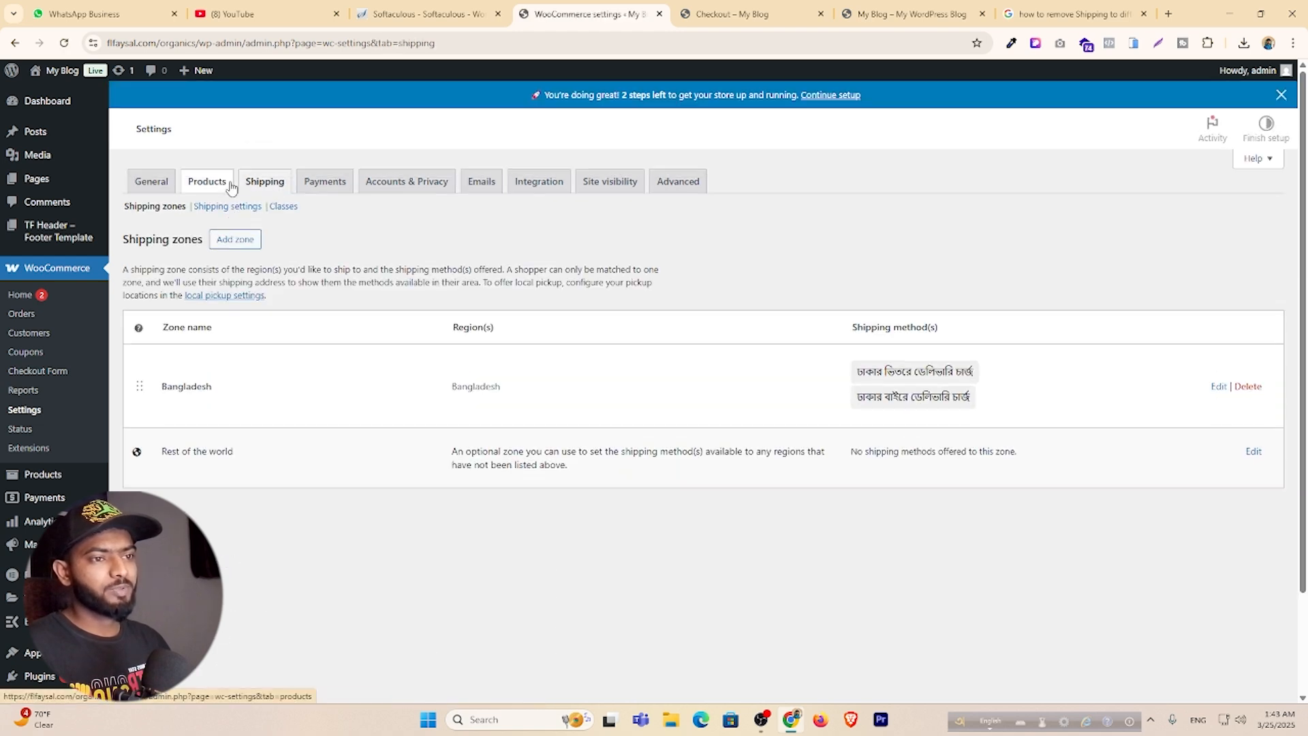
left_click(229, 184)
left_click(262, 155)
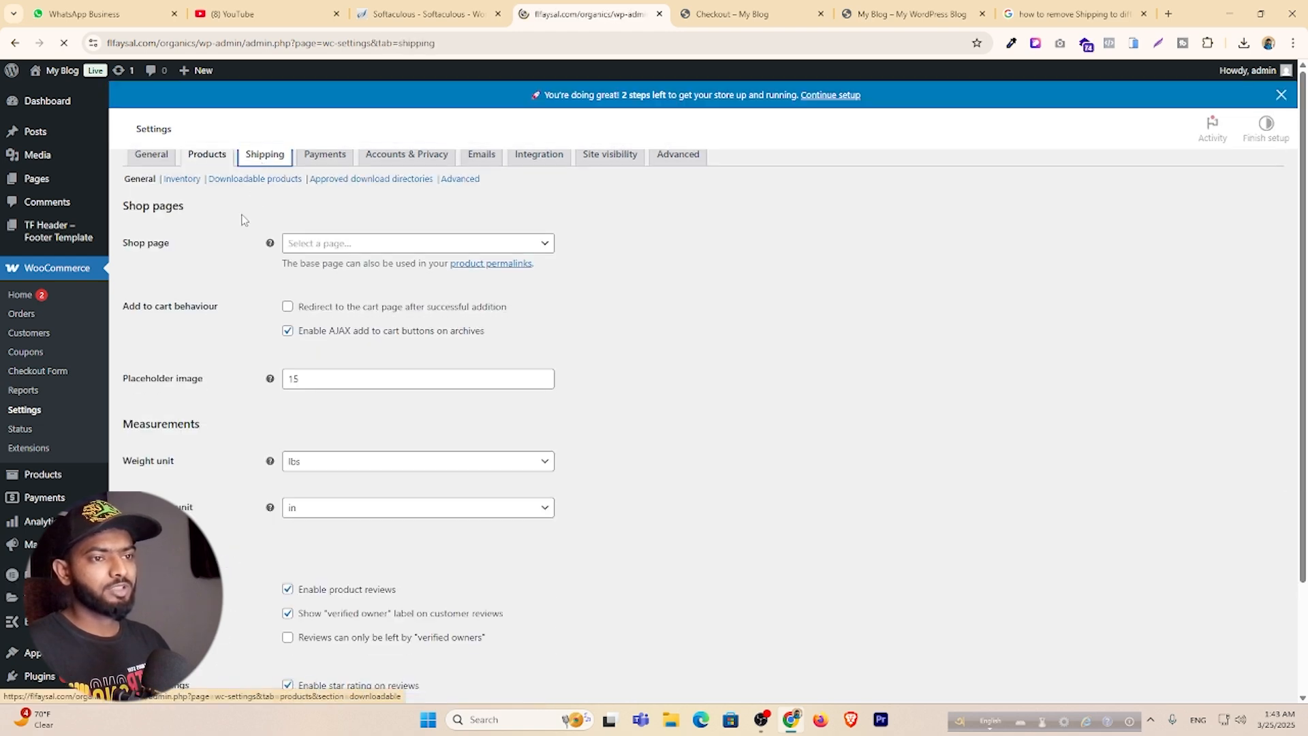
left_click(235, 204)
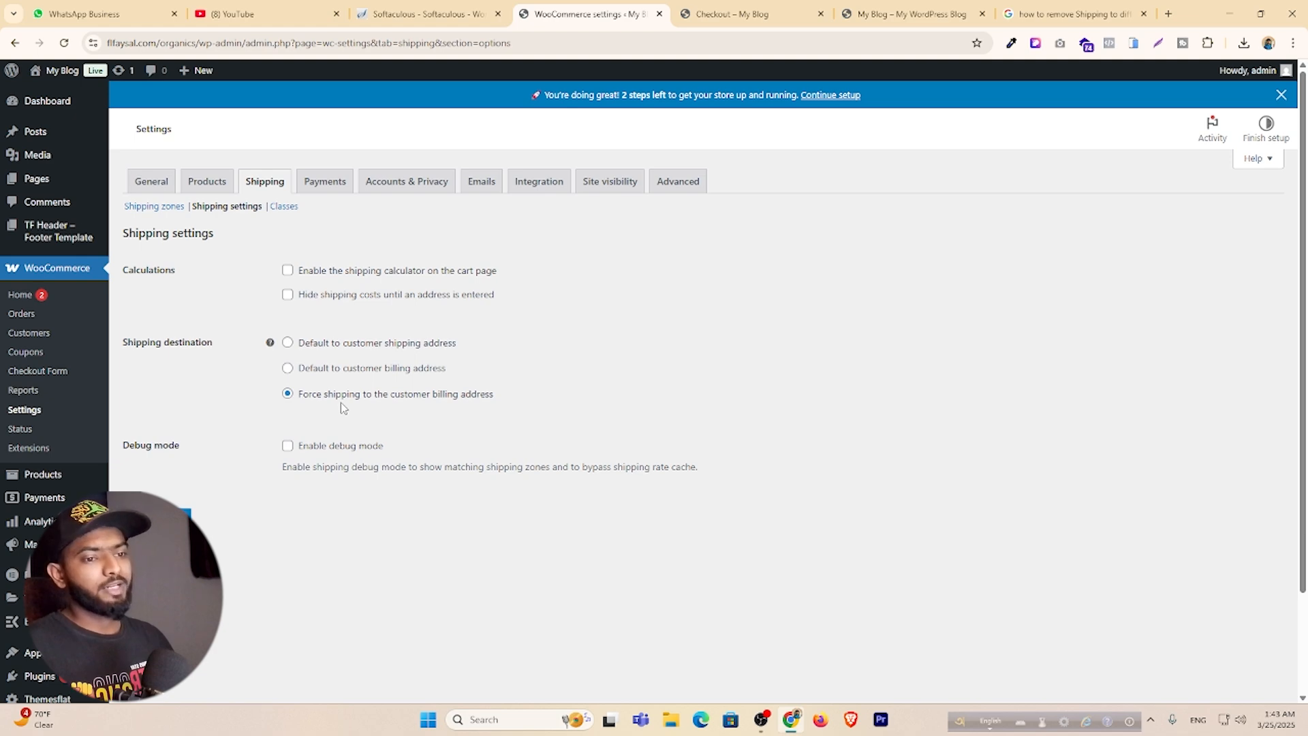
left_click(750, 14)
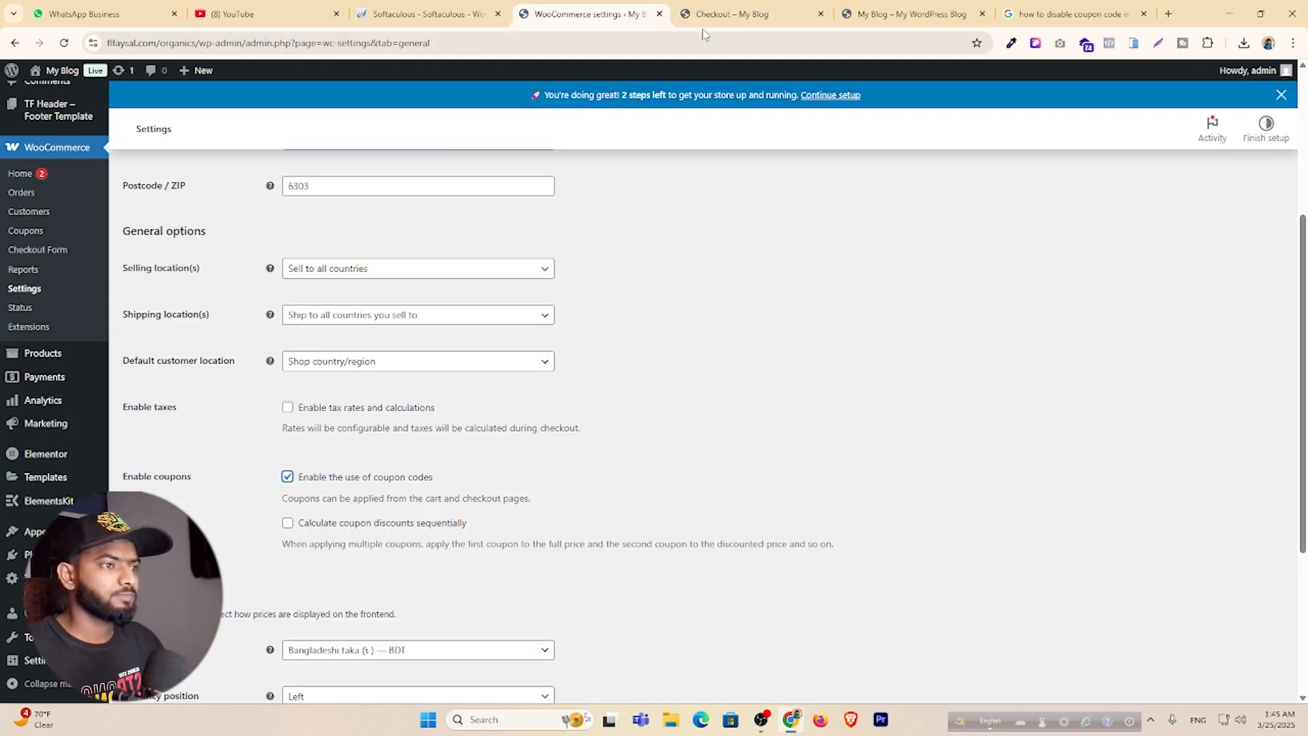
Reload checkout to inspect the 'Have a coupon?' prompt, then go to WooCommerce General settings.
left_click(748, 15)
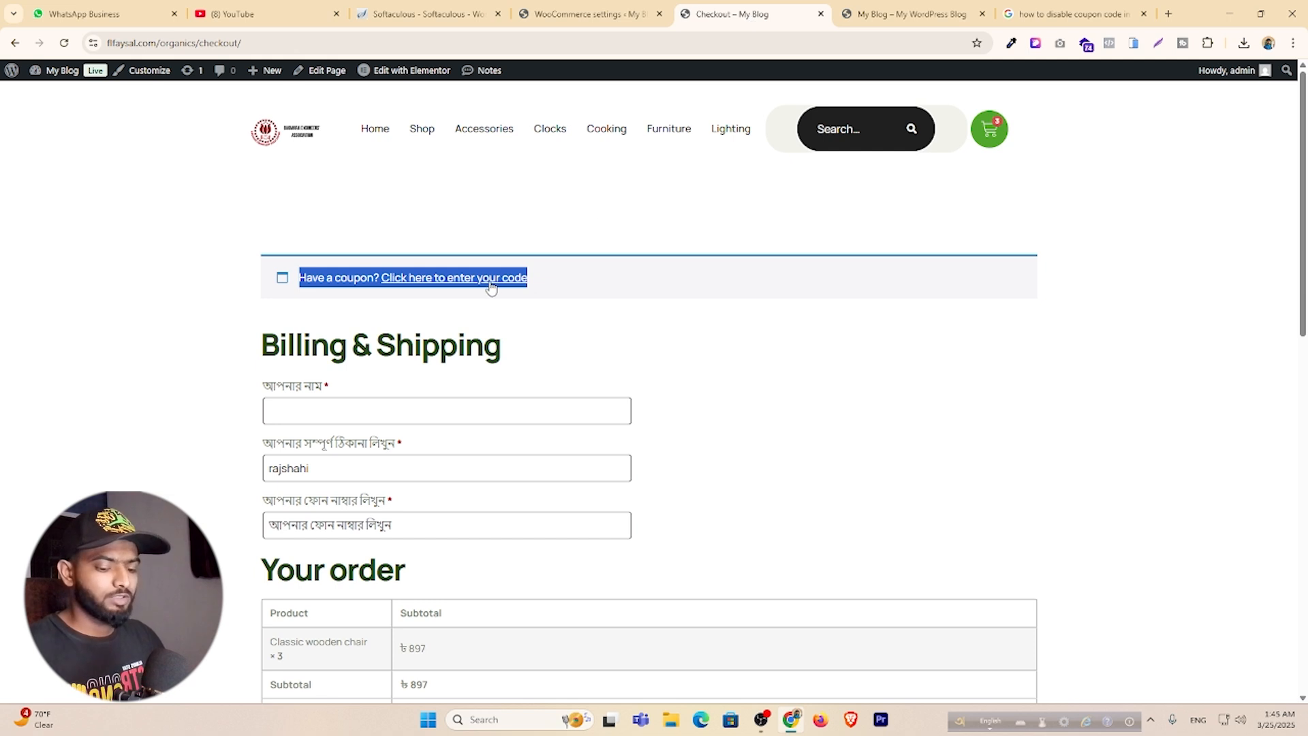
key("F5")
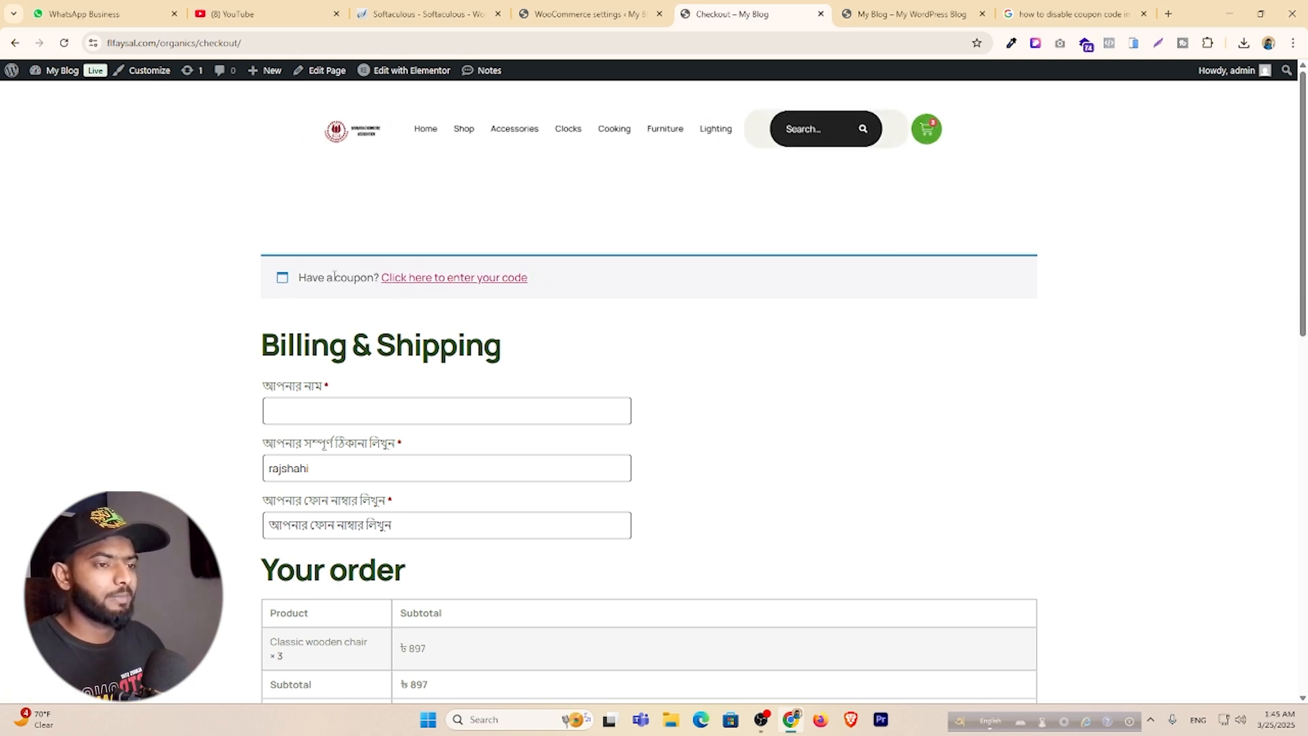
left_click_drag(306, 279, 578, 292)
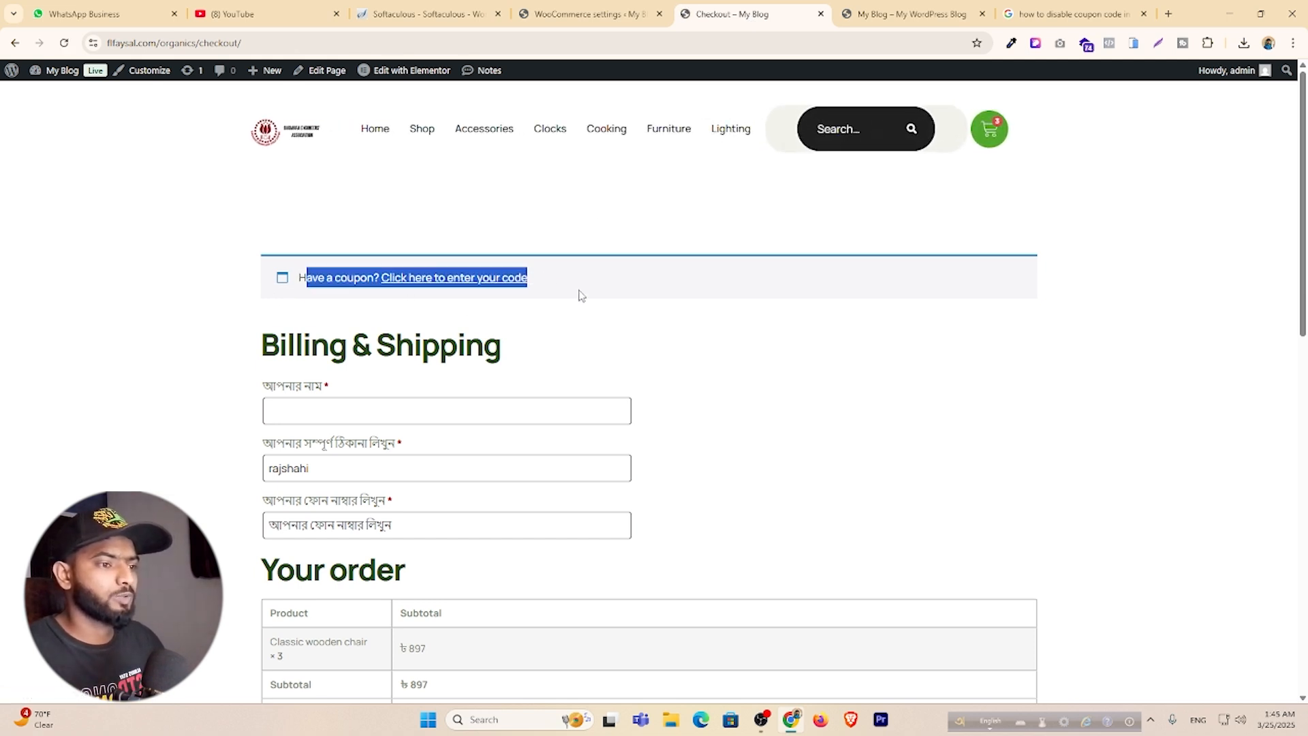
left_click(630, 339)
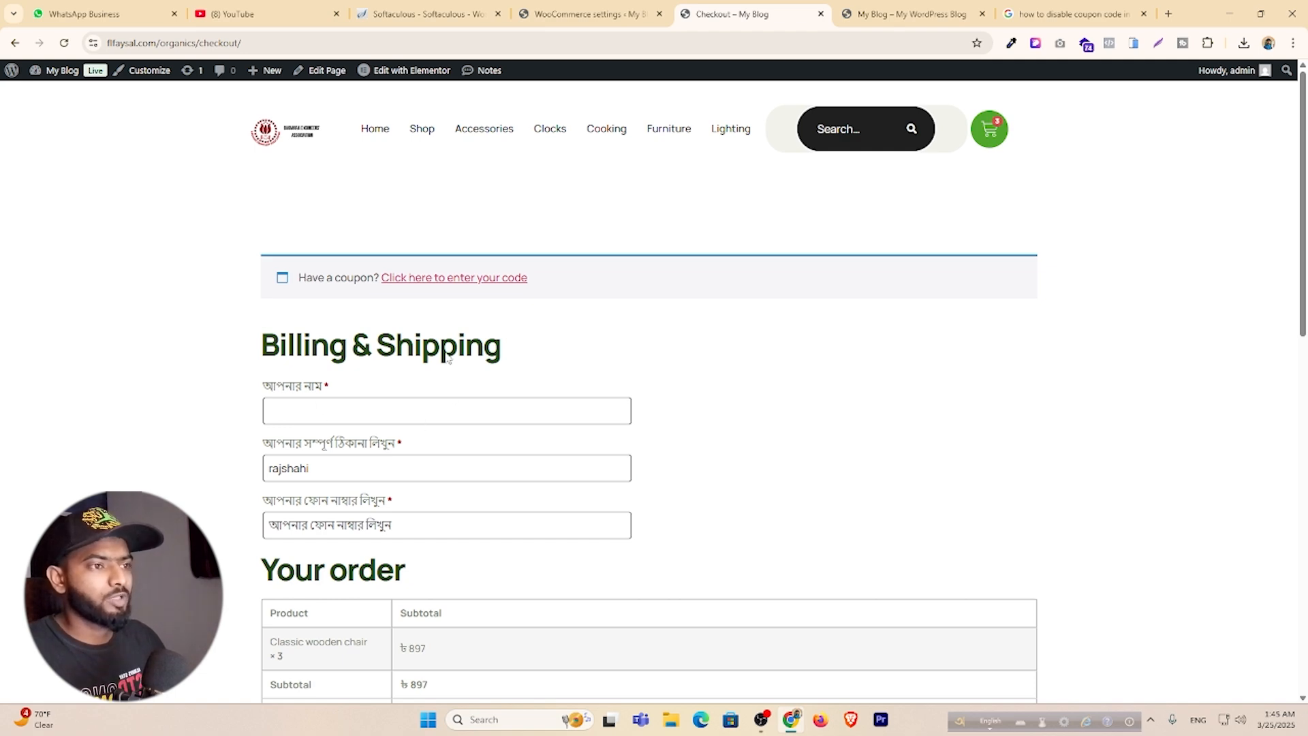
left_click(584, 19)
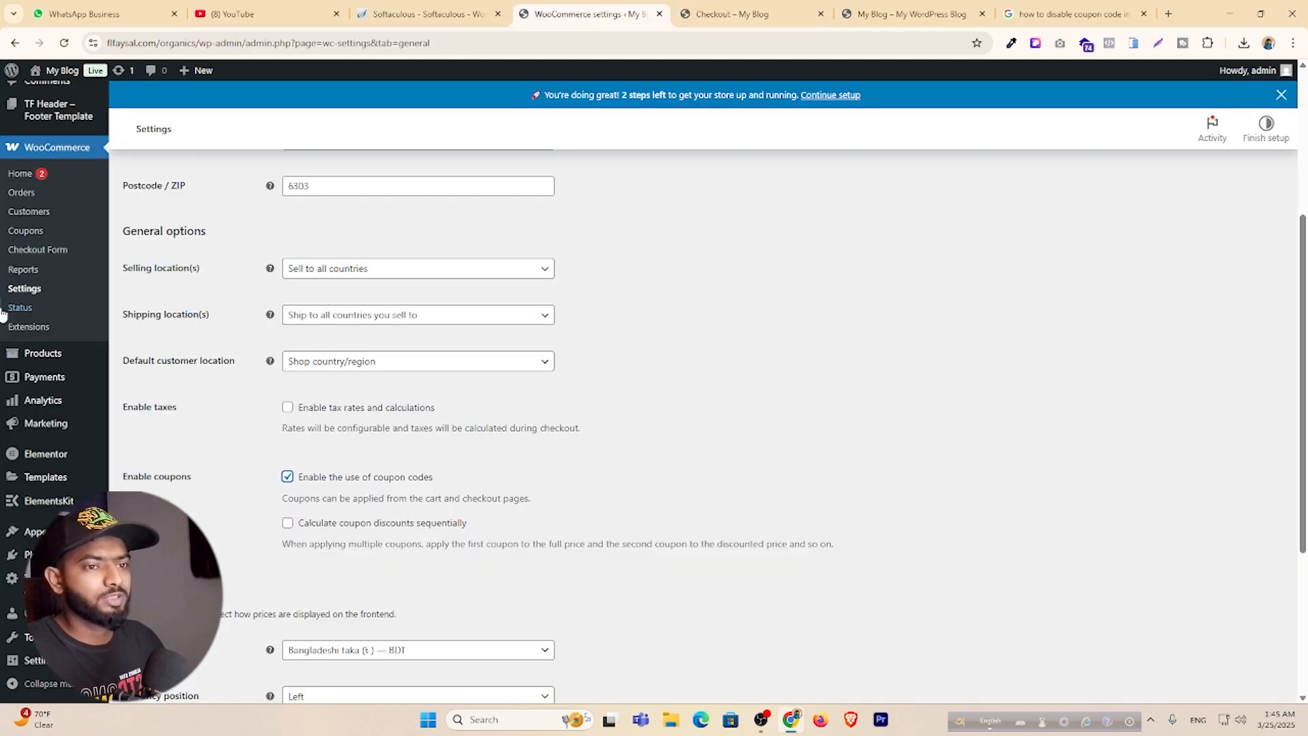
Uncheck 'Enable the use of coupon codes' in WooCommerce General settings and save.
left_click(30, 290)
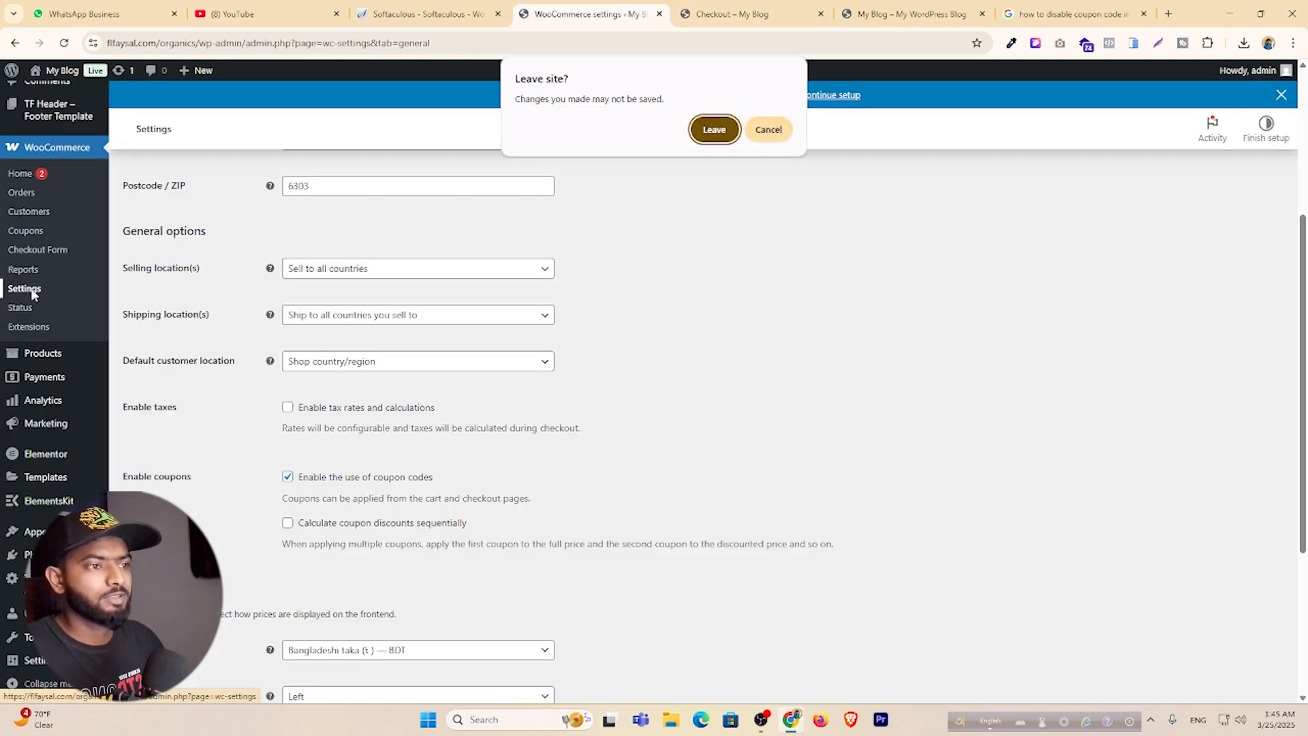
left_click(711, 131)
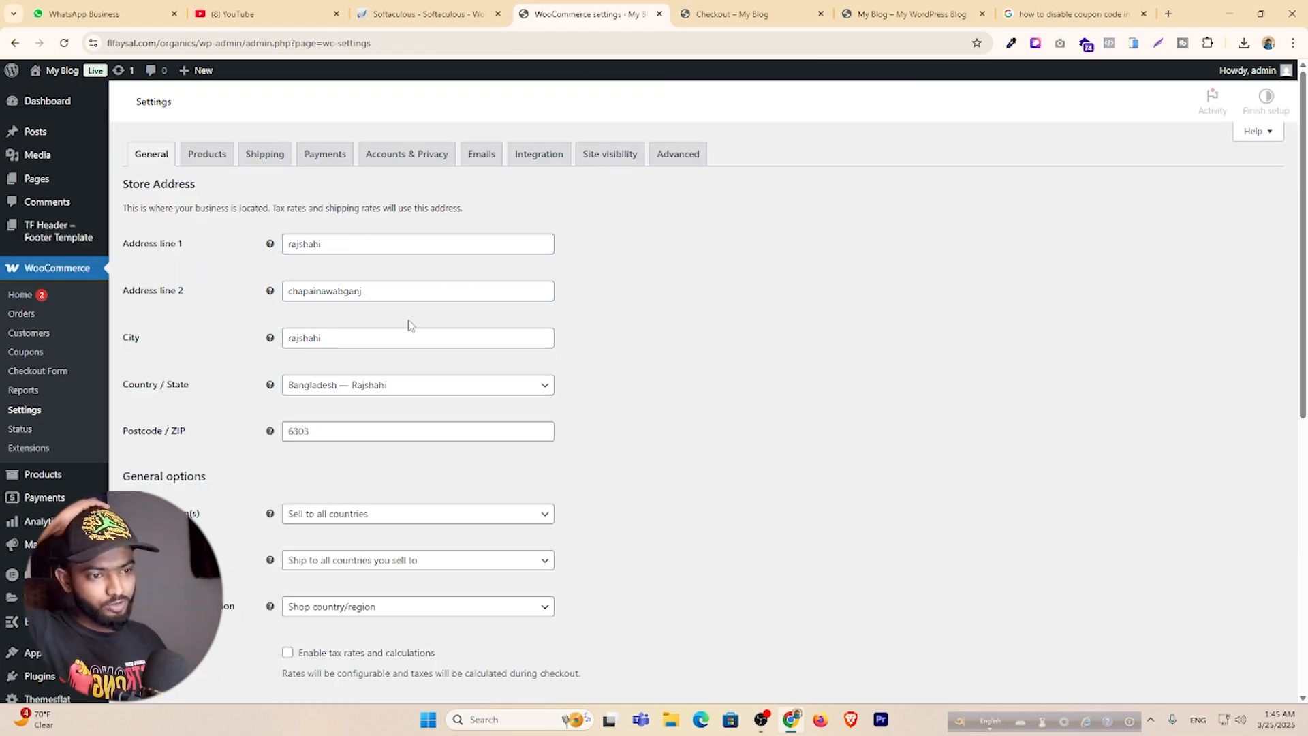
scroll(409, 320, "down", 3)
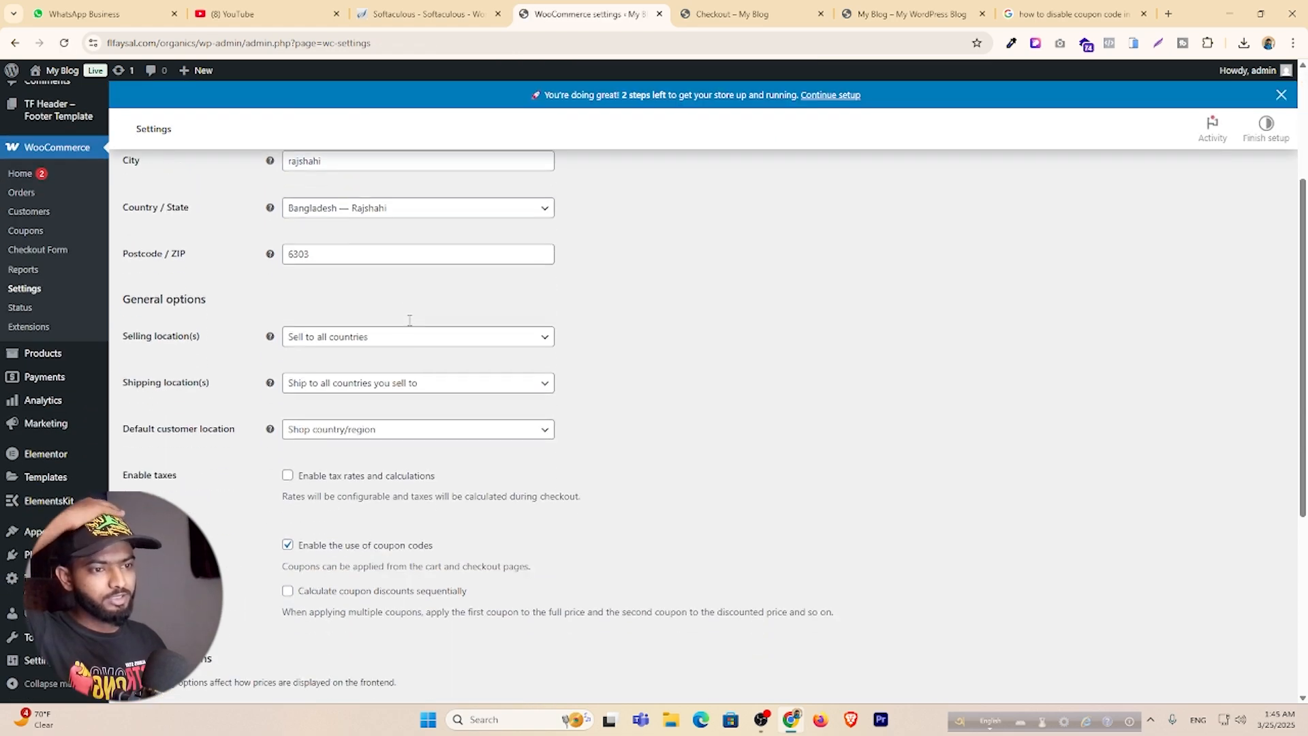
left_click(288, 548)
scroll(290, 553, "down", 4)
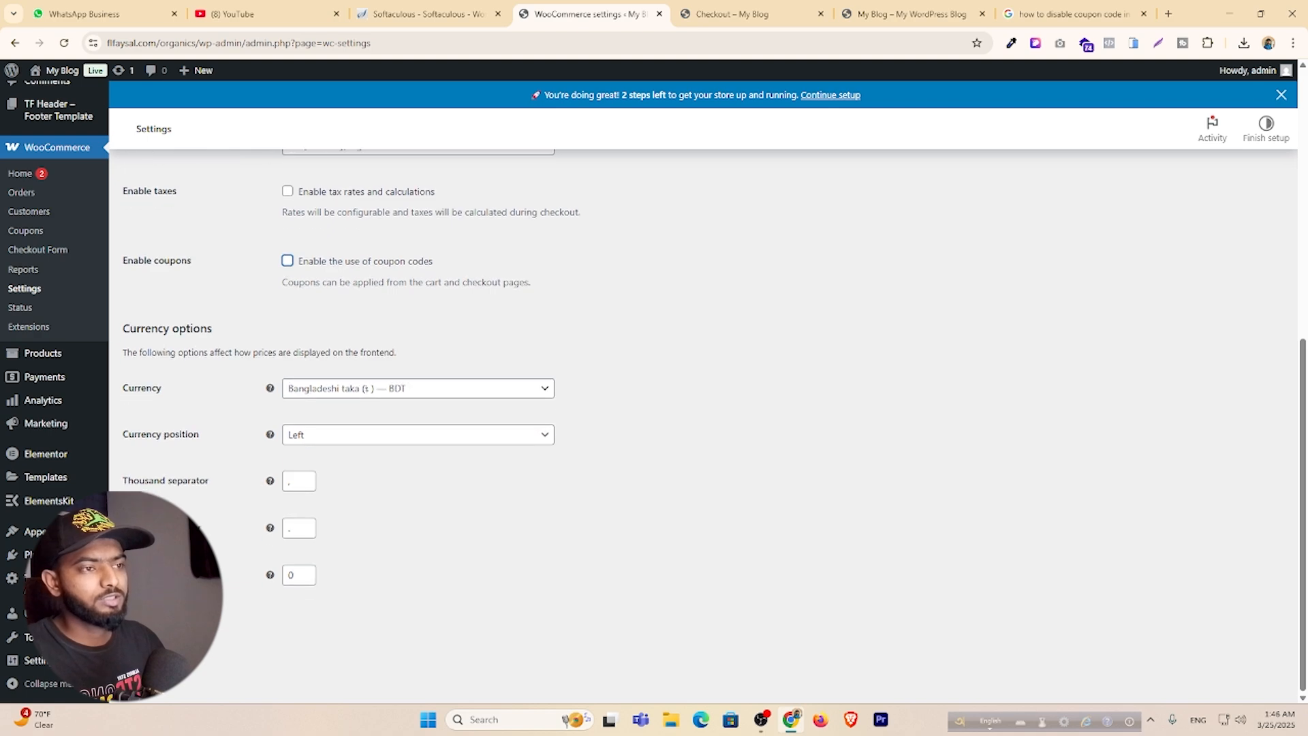
left_click(757, 14)
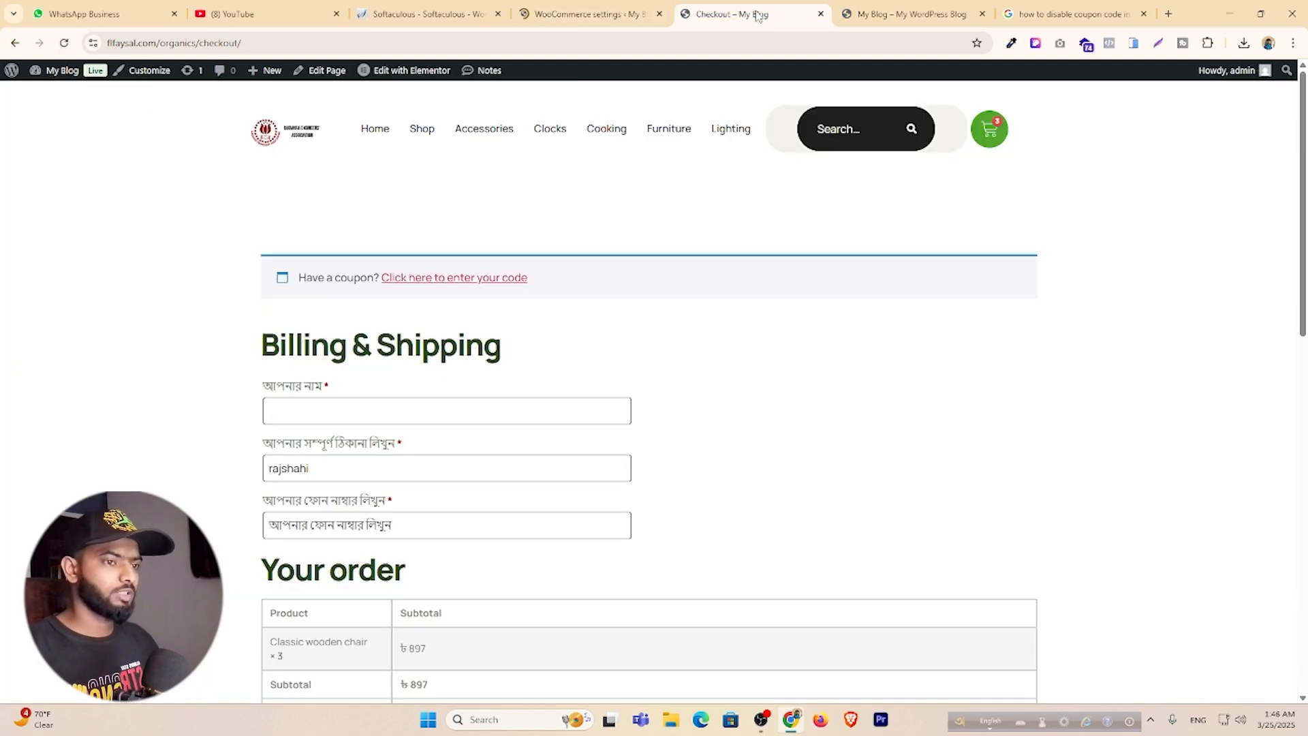
Reload checkout to confirm the coupon prompt is gone and note the no-shipping-options message.
key("ctrl+r")
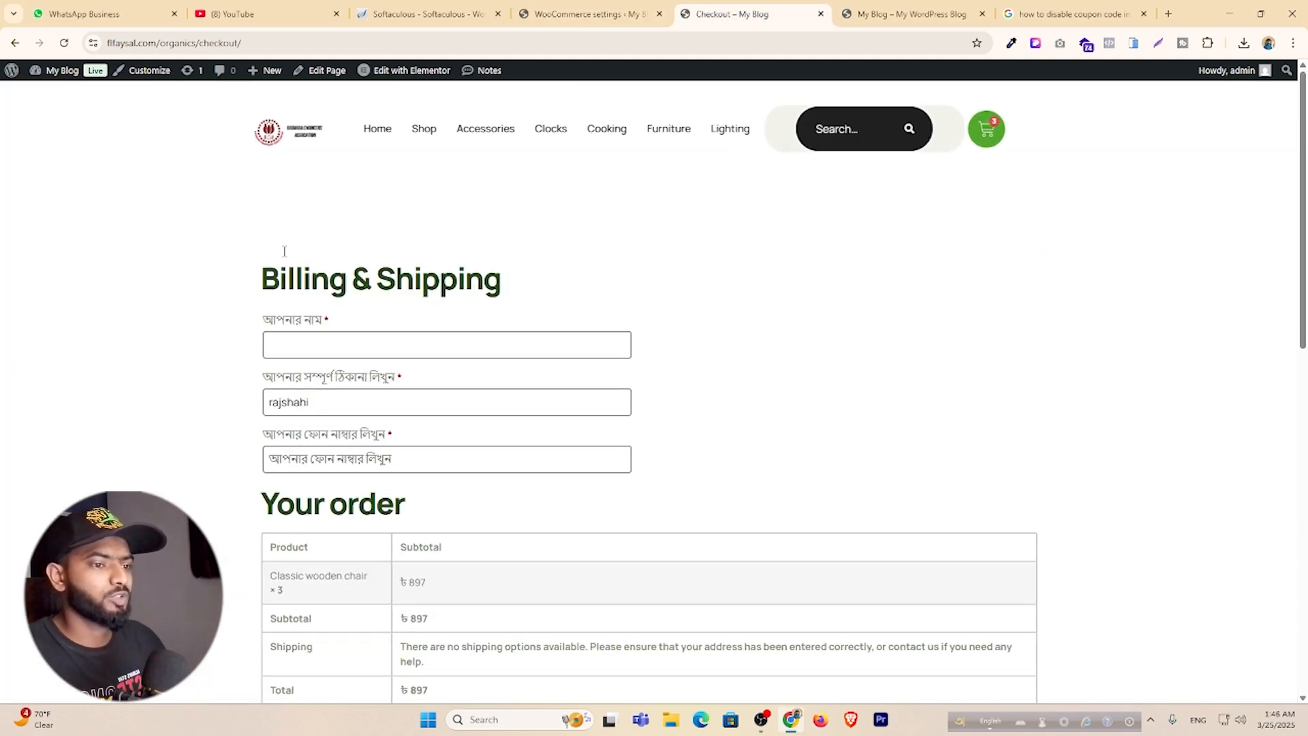
scroll(358, 382, "down", 3)
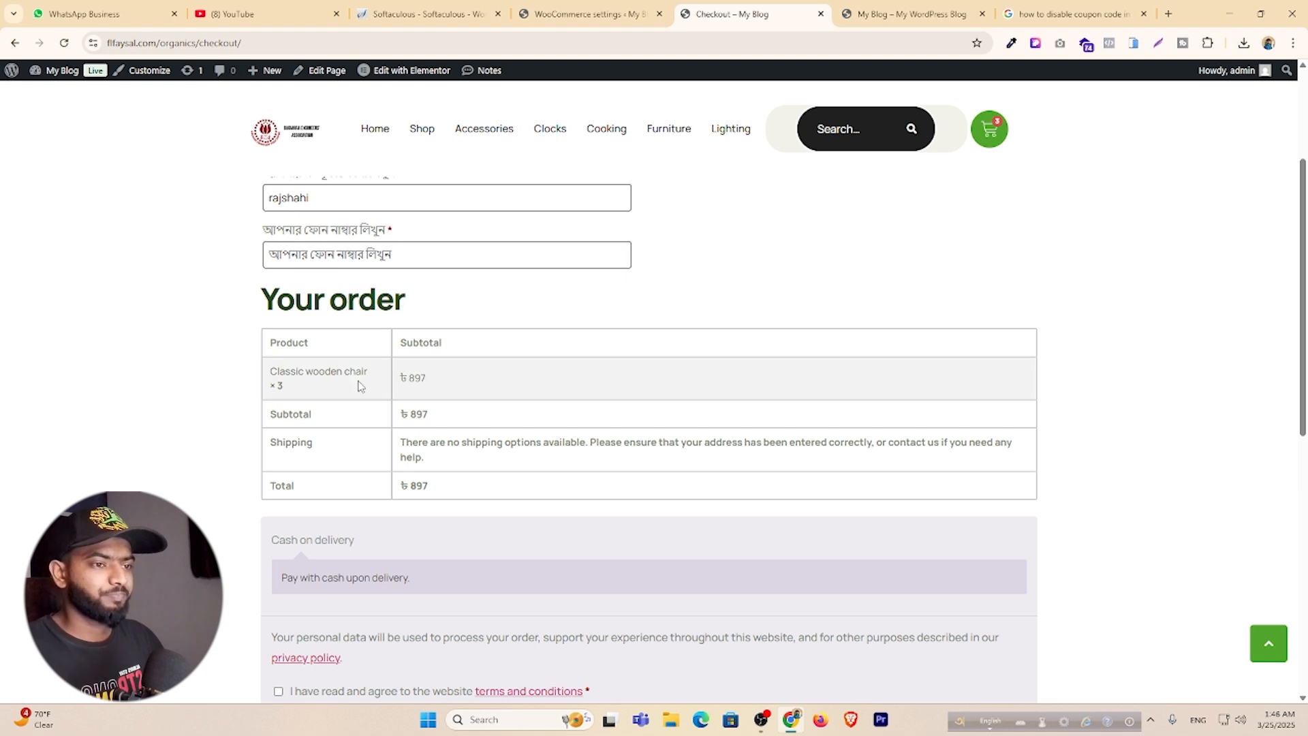
scroll(402, 407, "up", 3)
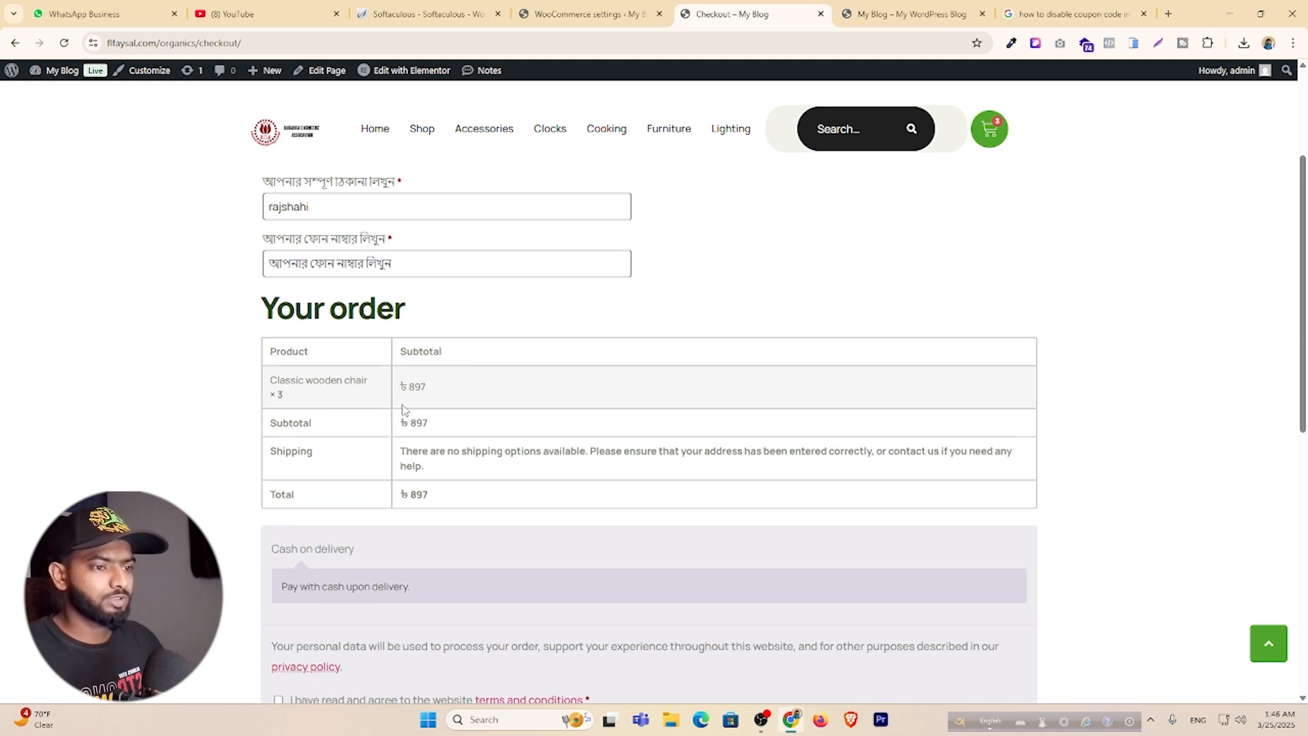
left_click(361, 277)
left_click(362, 318)
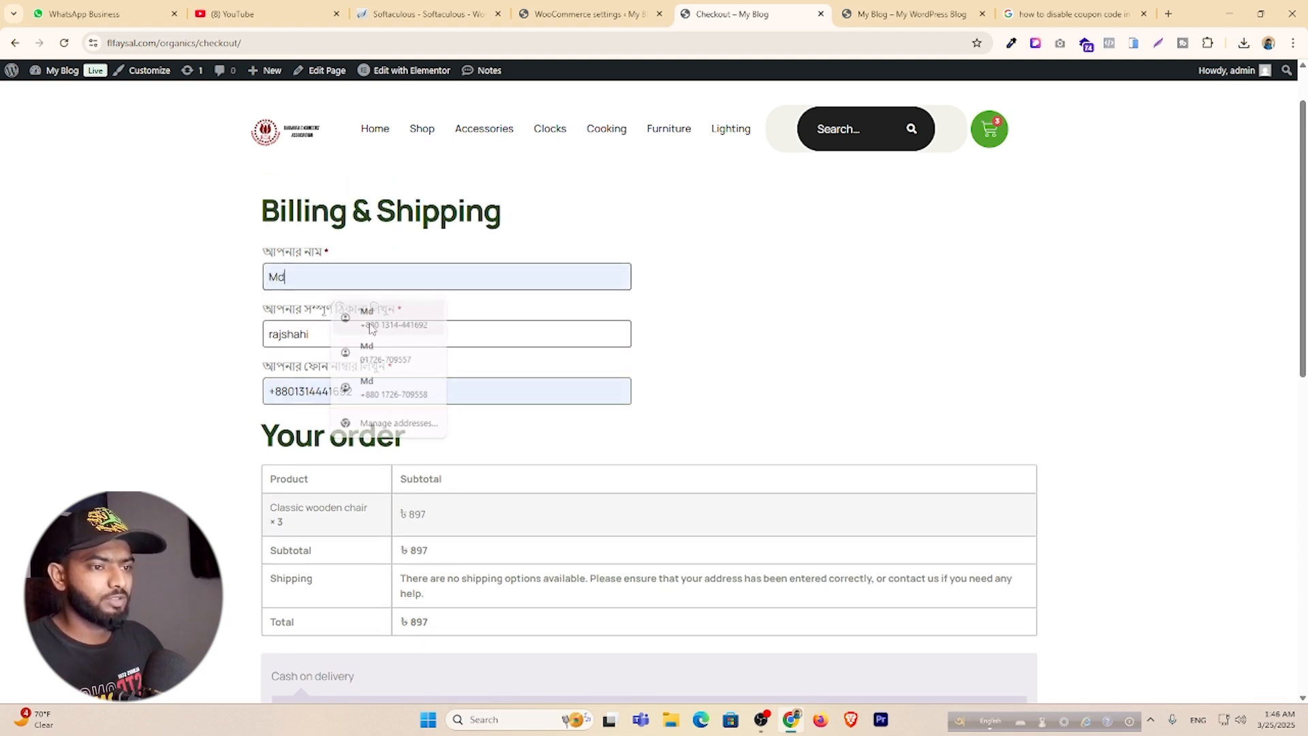
scroll(398, 390, "down", 2)
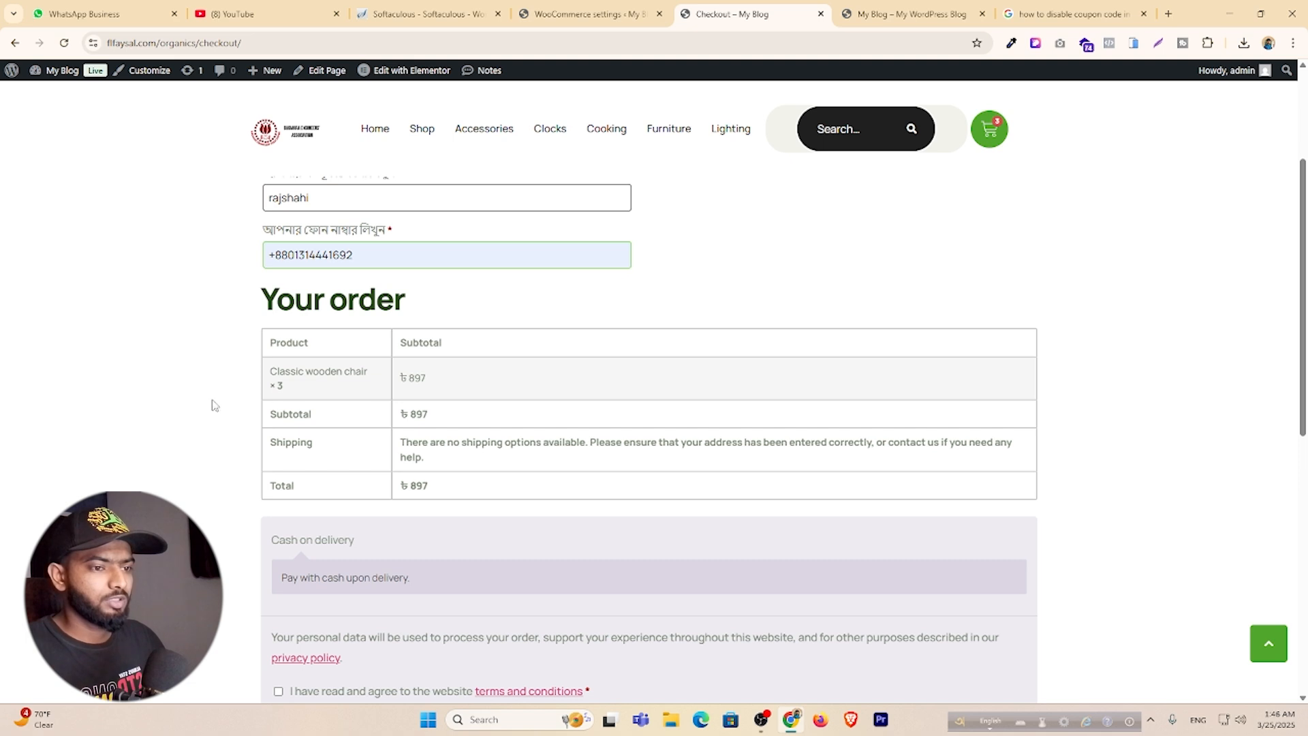
left_click_drag(403, 443, 562, 483)
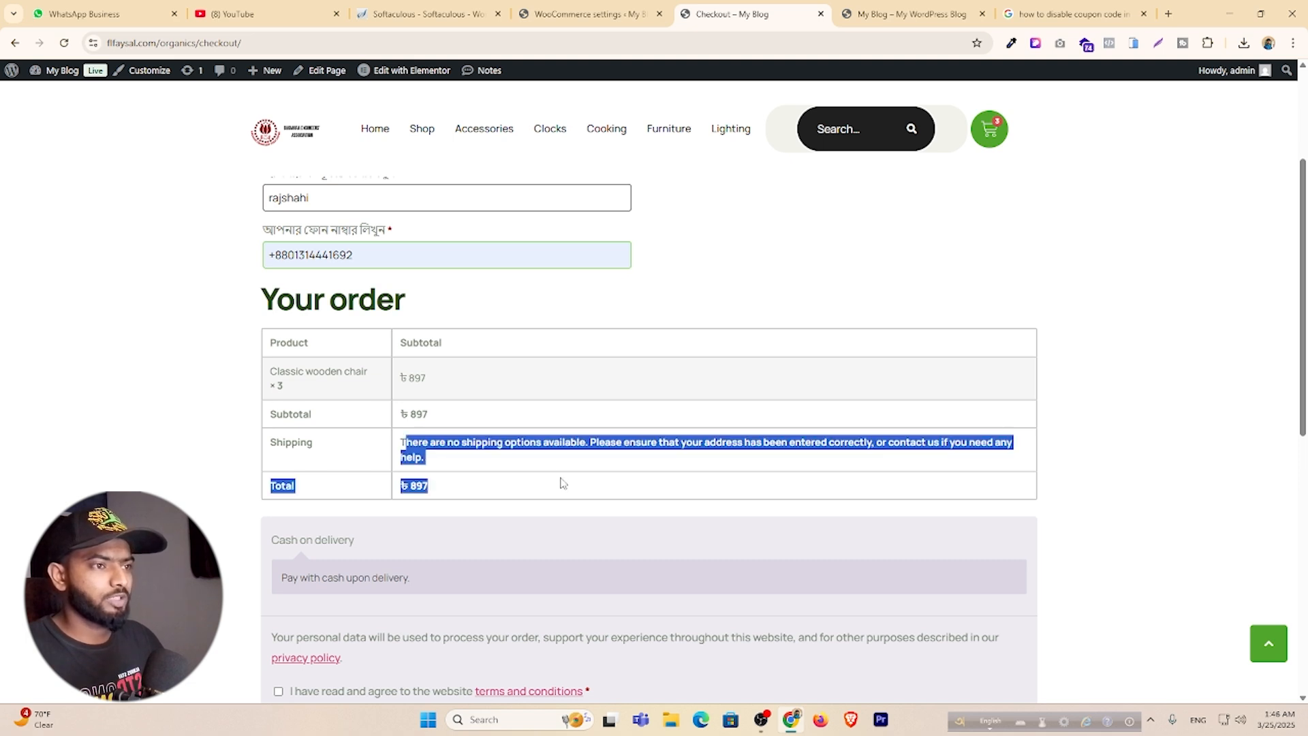
left_click(594, 12)
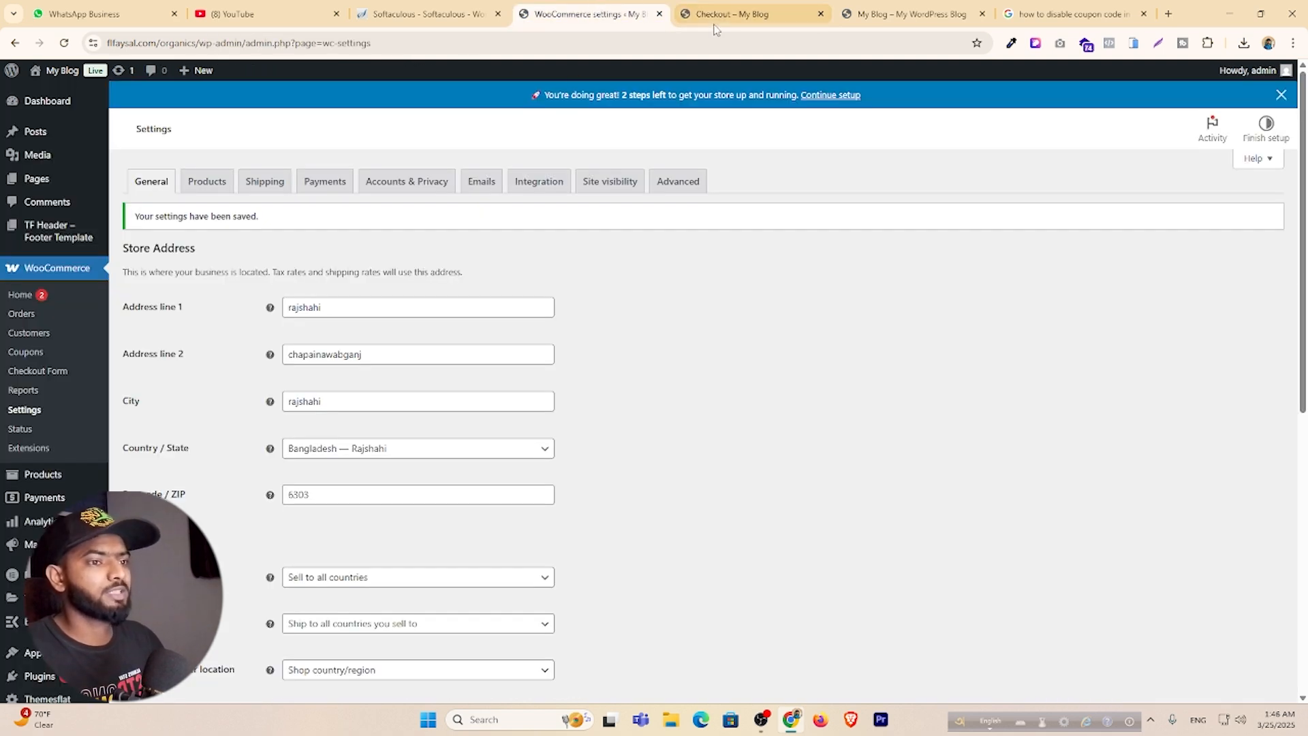
Delete the Bangladesh shipping zone from the shipping settings.
left_click(257, 188)
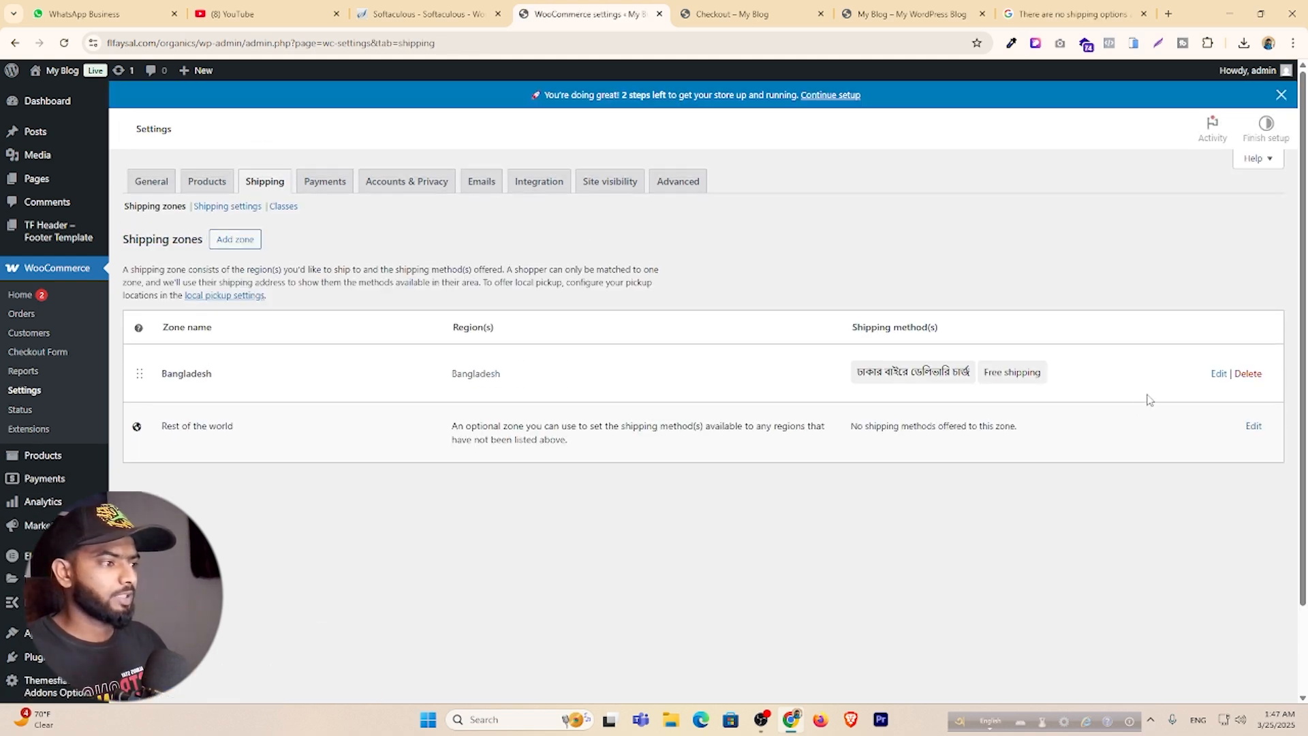
left_click(1248, 373)
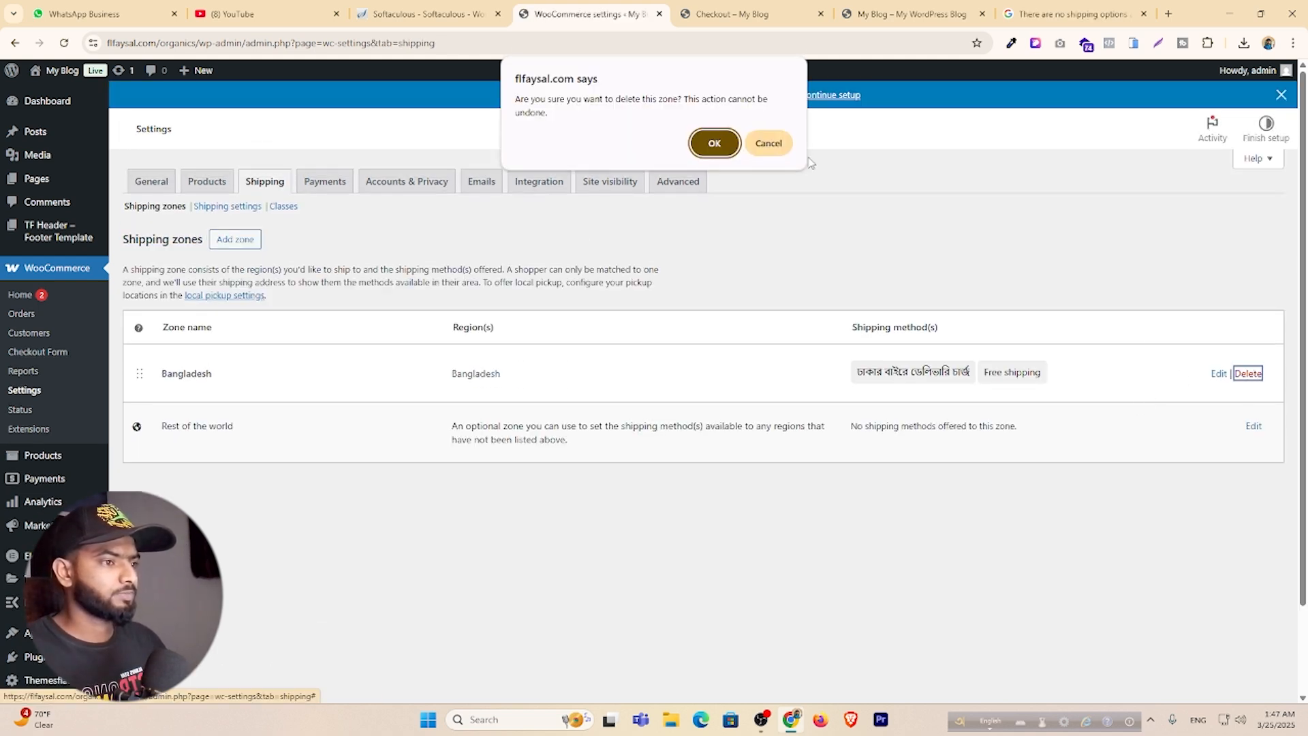
left_click(714, 143)
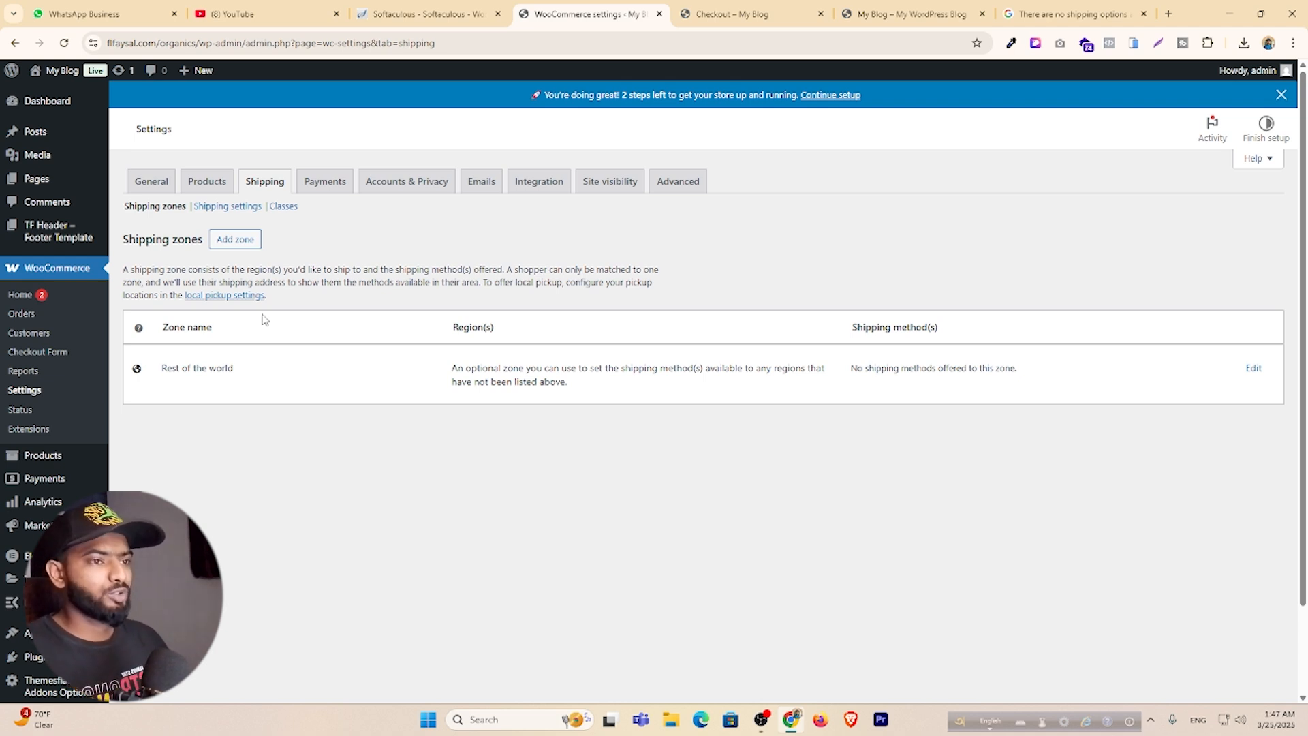
Open the 'Locations not covered by your other zones' zone for editing.
left_click(236, 242)
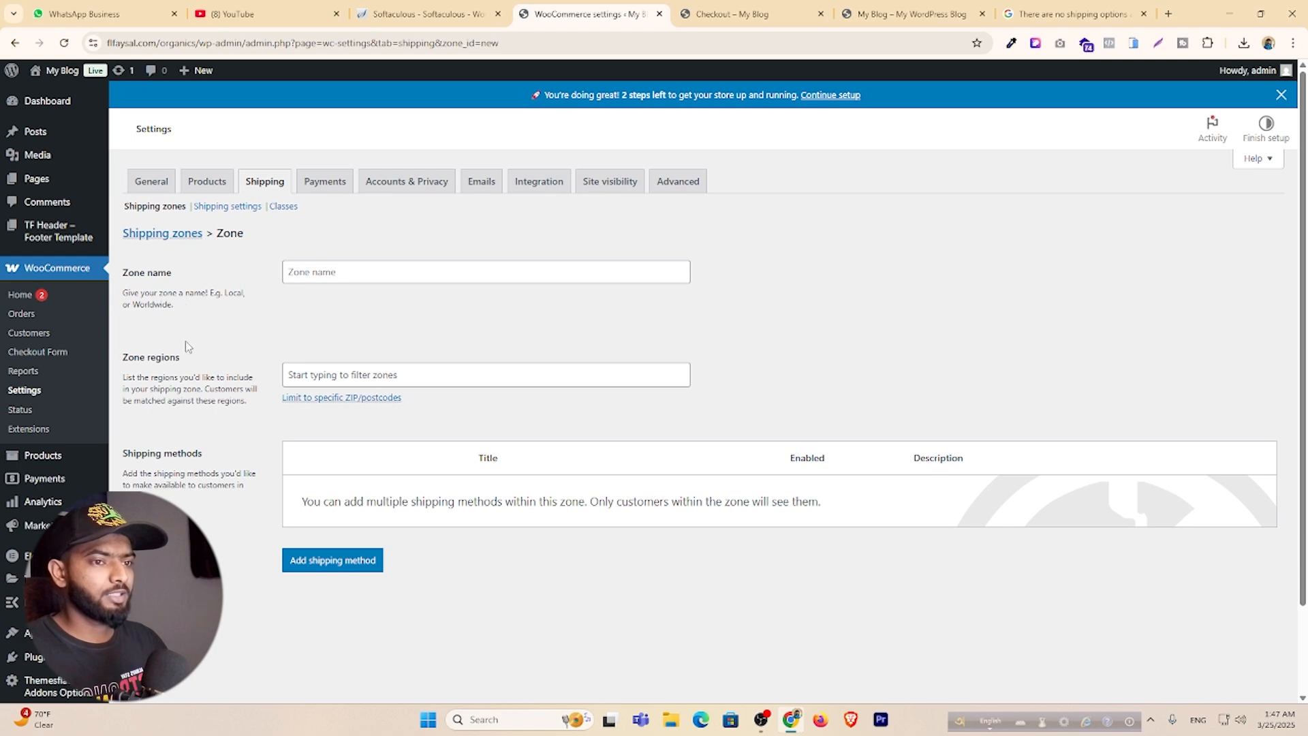
left_click(163, 233)
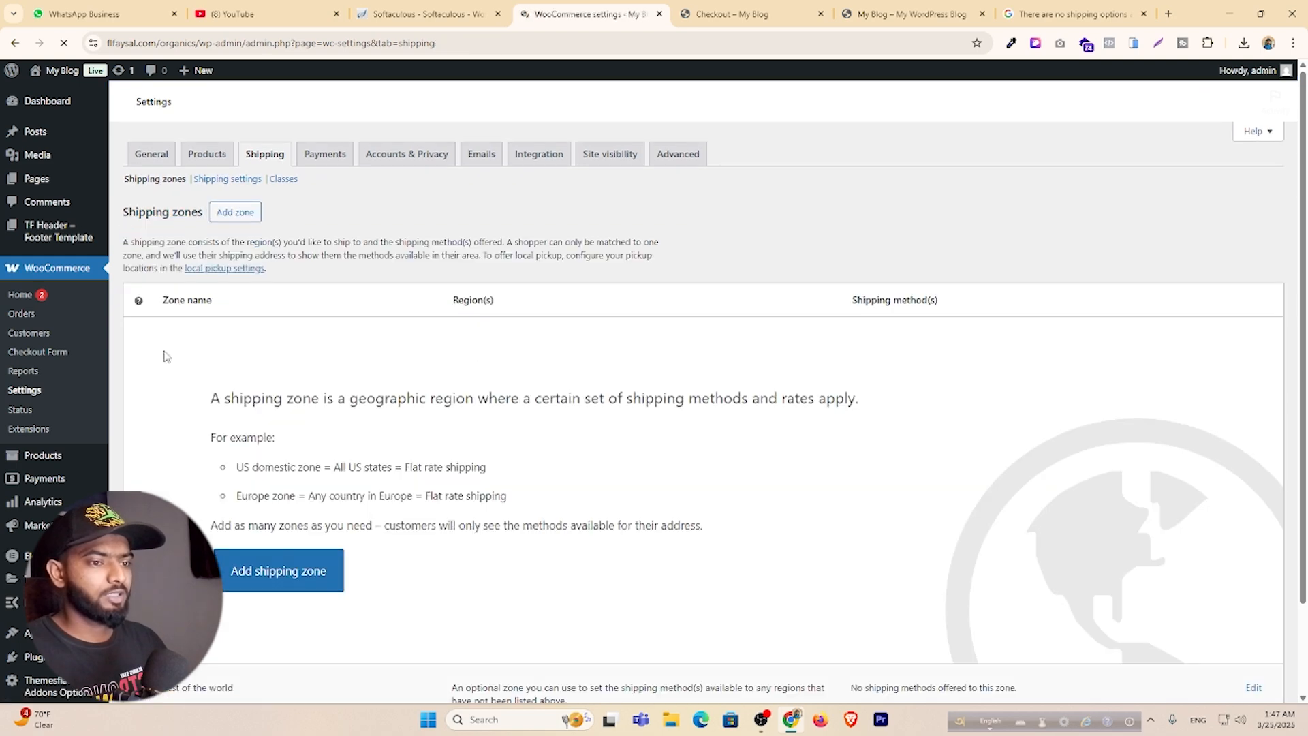
scroll(266, 476, "down", 2)
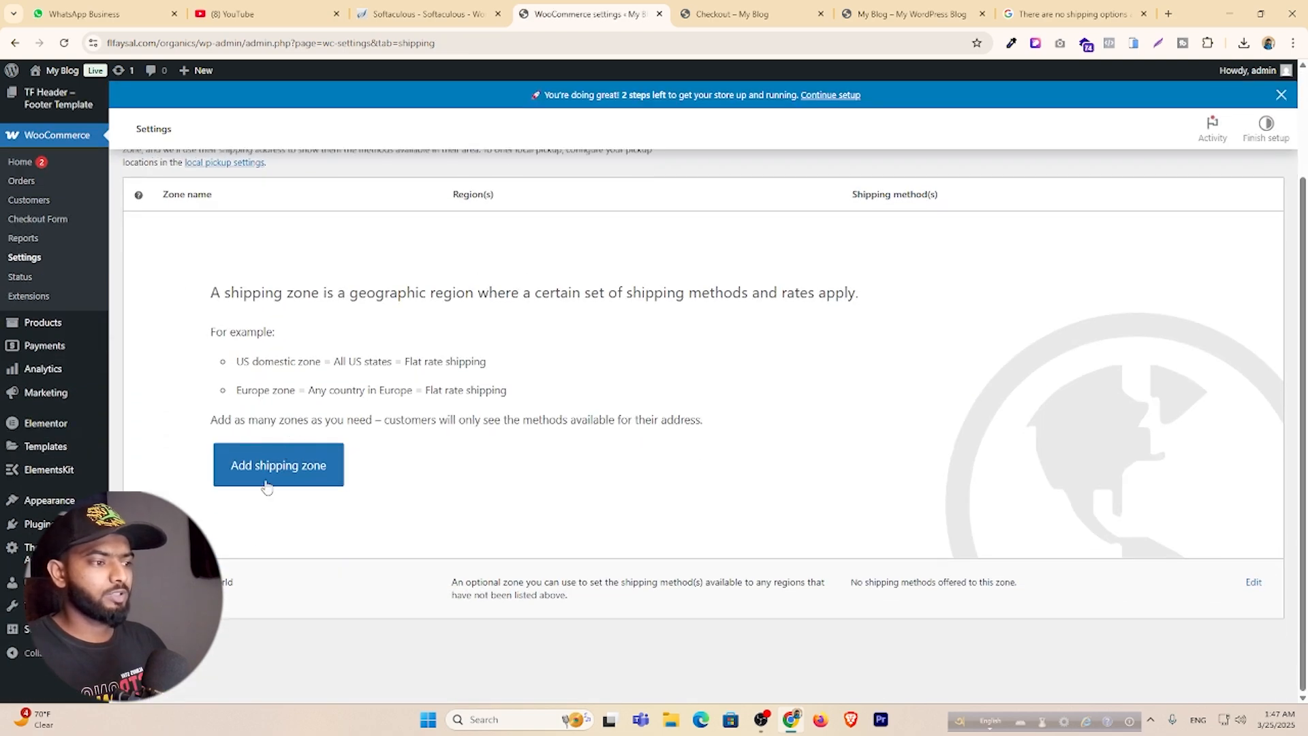
left_click(1256, 582)
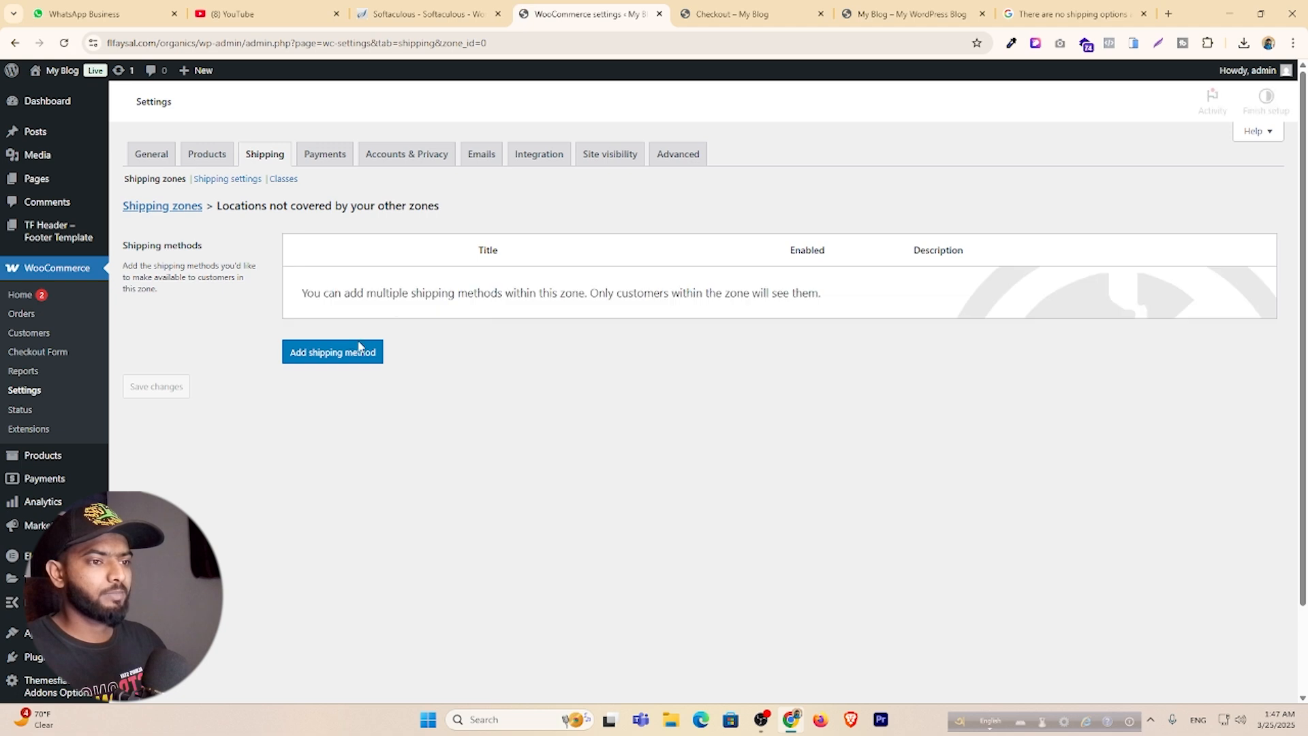
Add a Flat rate method and rename it ঢাকার ভিতরে ডেলিভারি চার্জ.
left_click(340, 385)
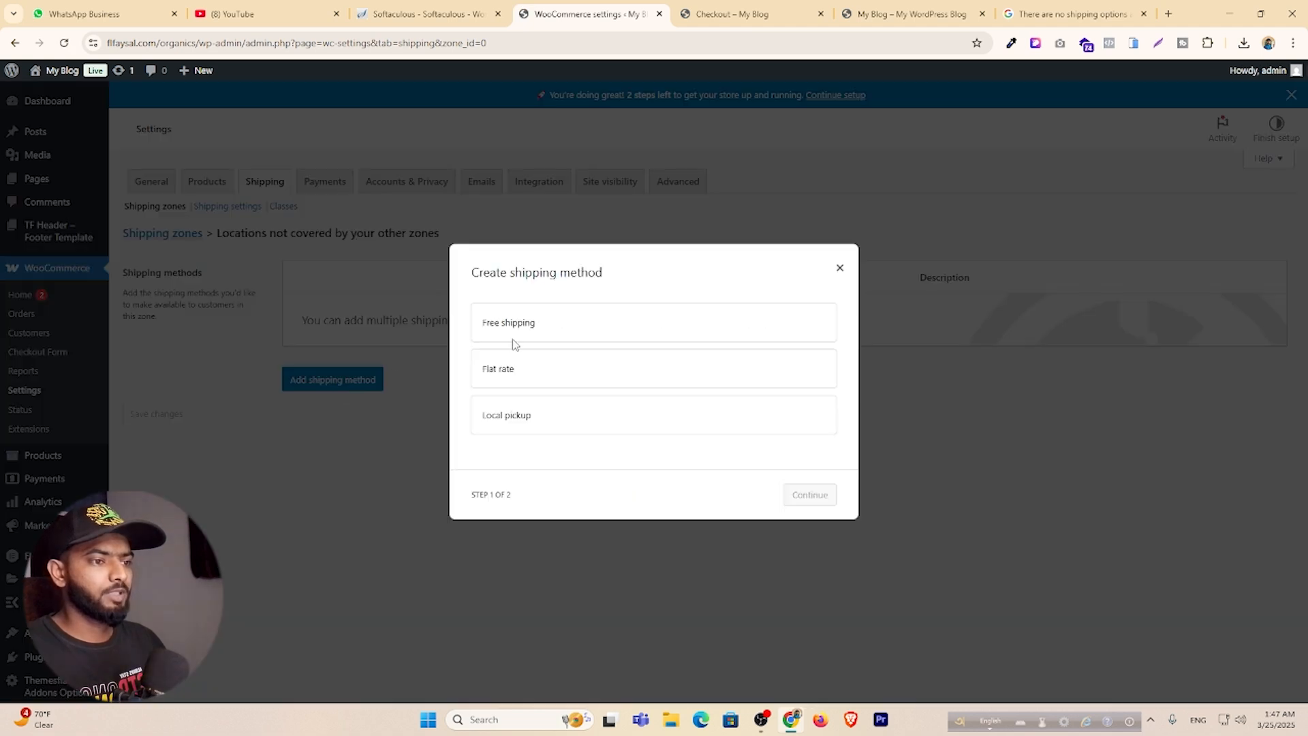
left_click(538, 375)
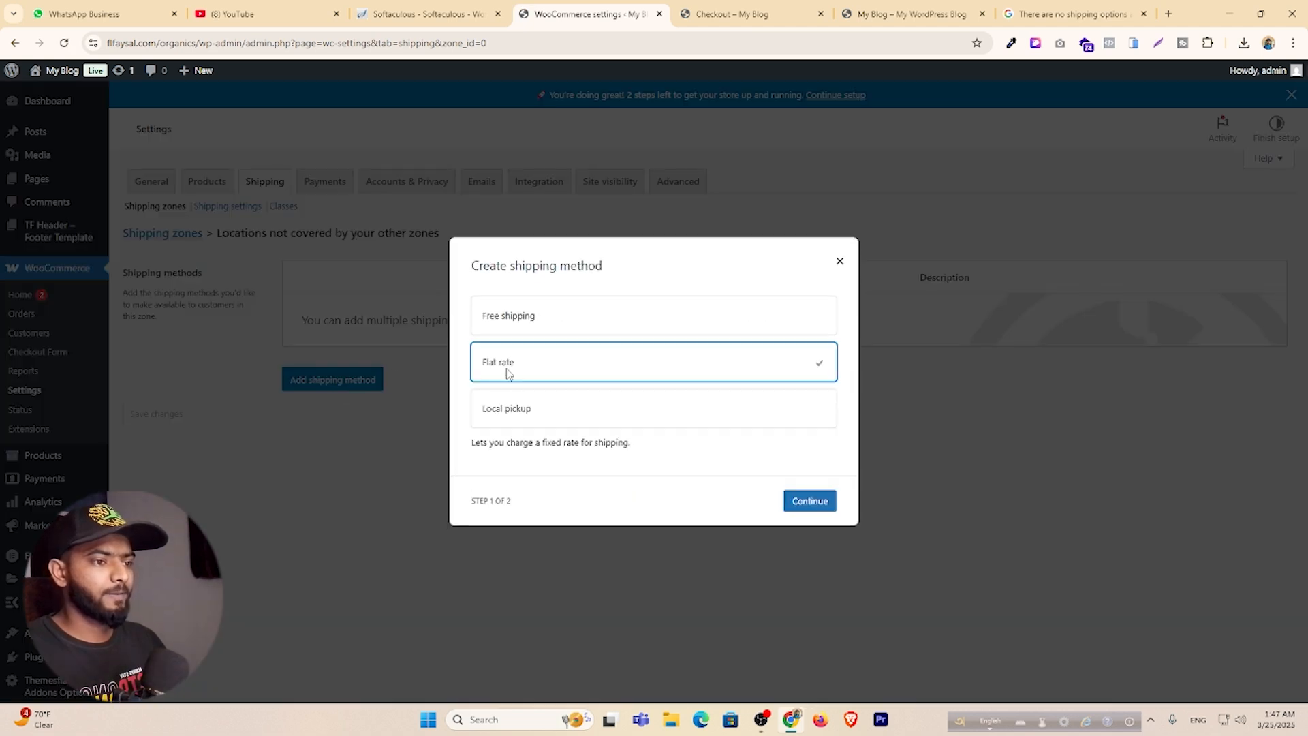
left_click(809, 501)
left_click_drag(528, 300, 353, 333)
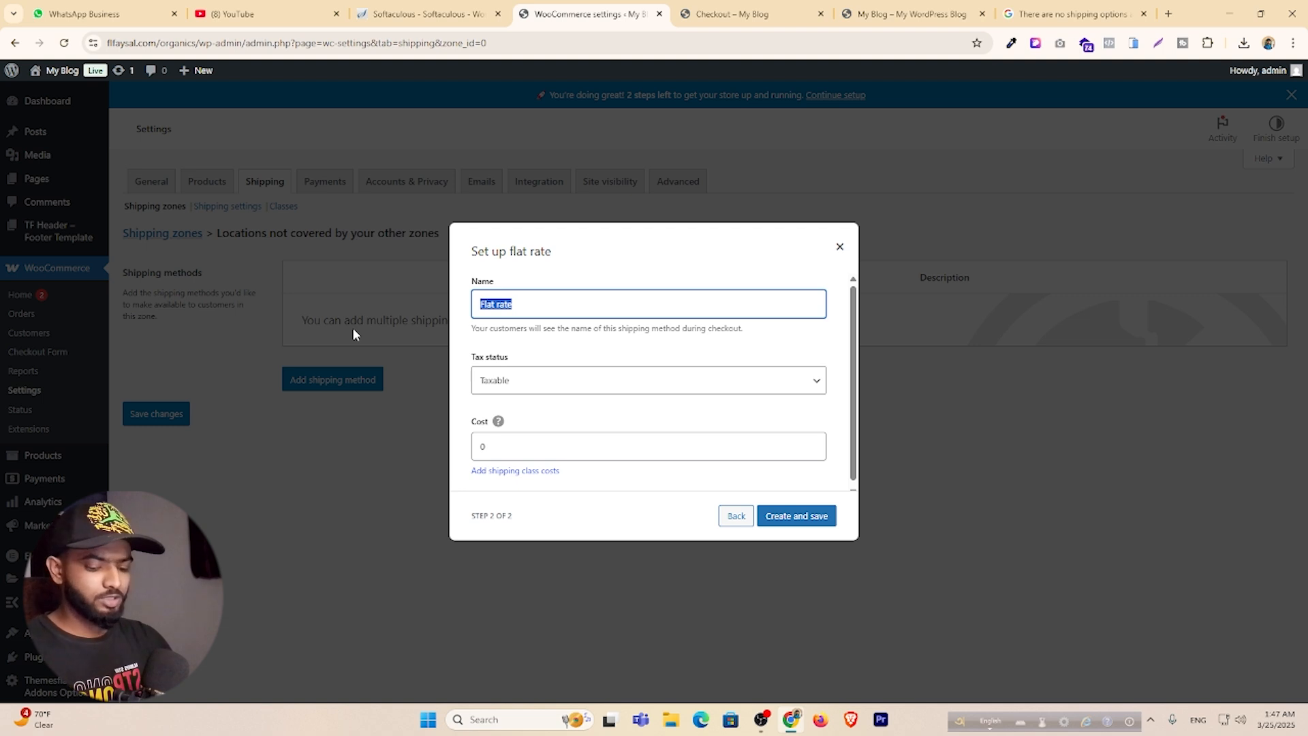
key("F12")
type("dh")
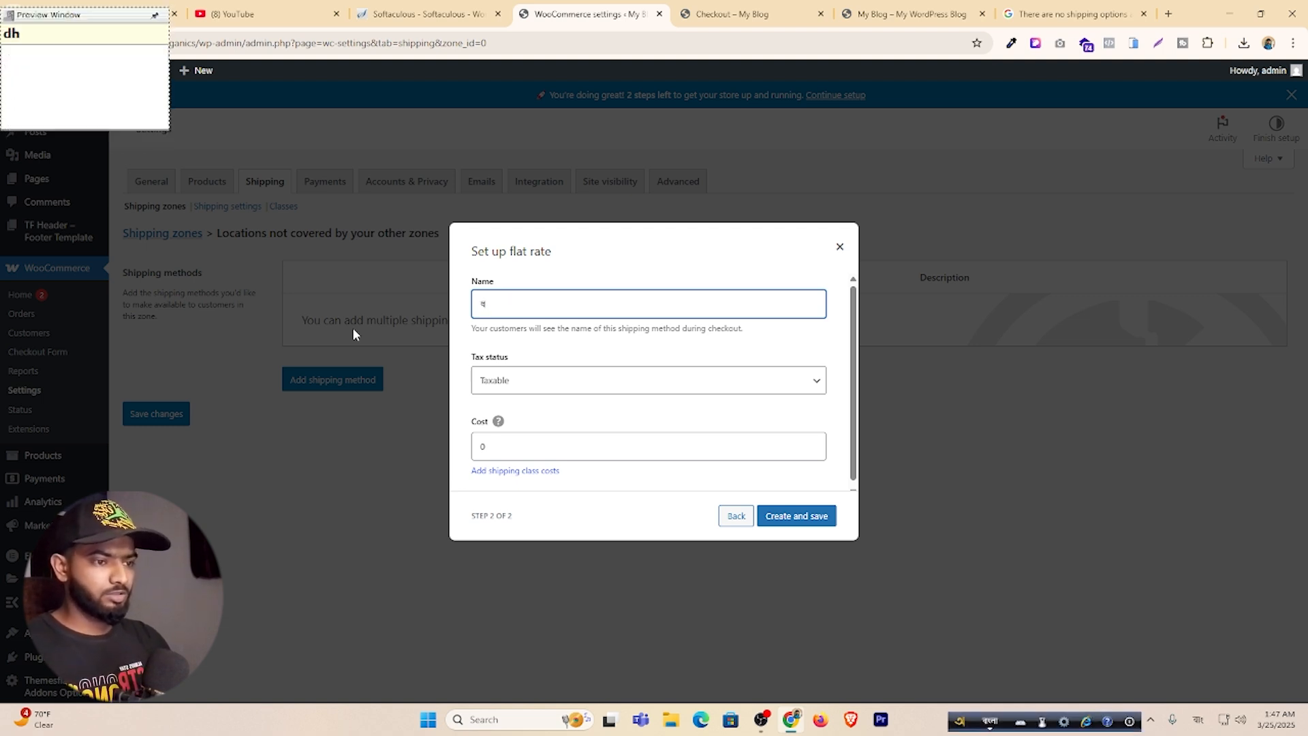
key("BackSpace")
key("BackSpace")
type("Dh")
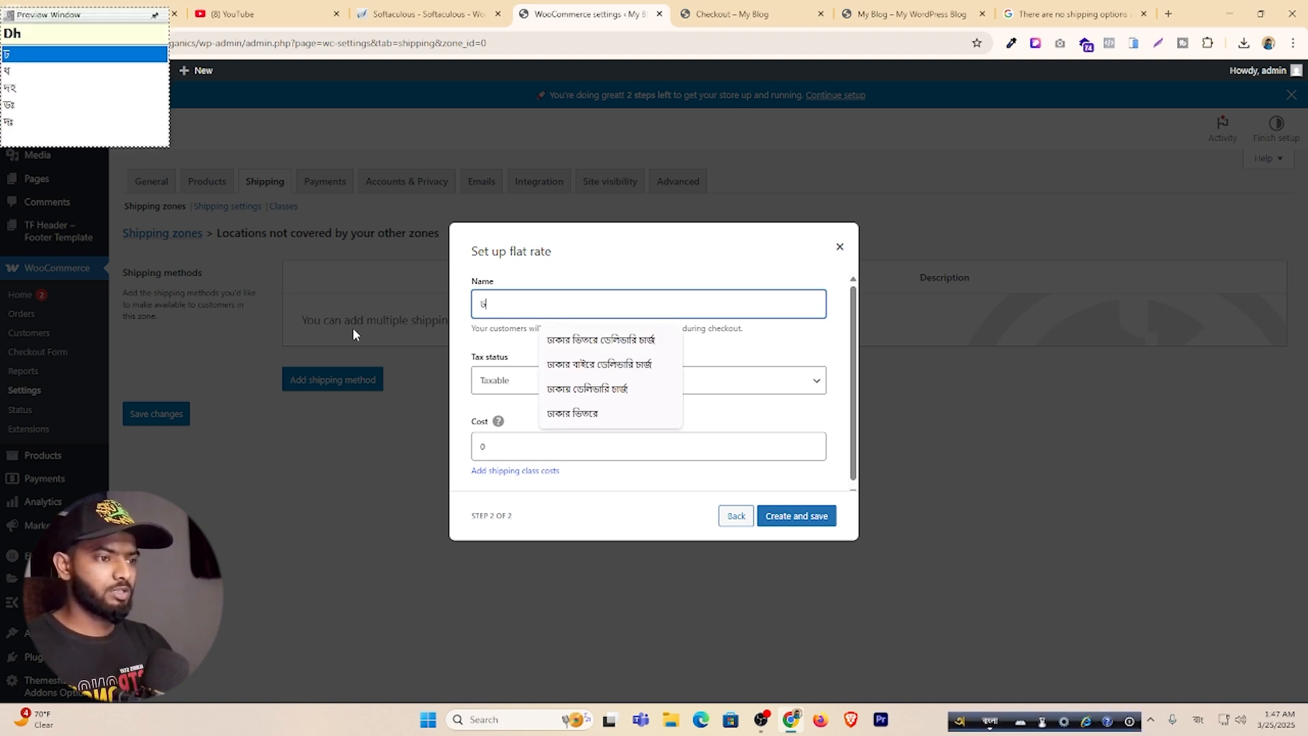
left_click(640, 344)
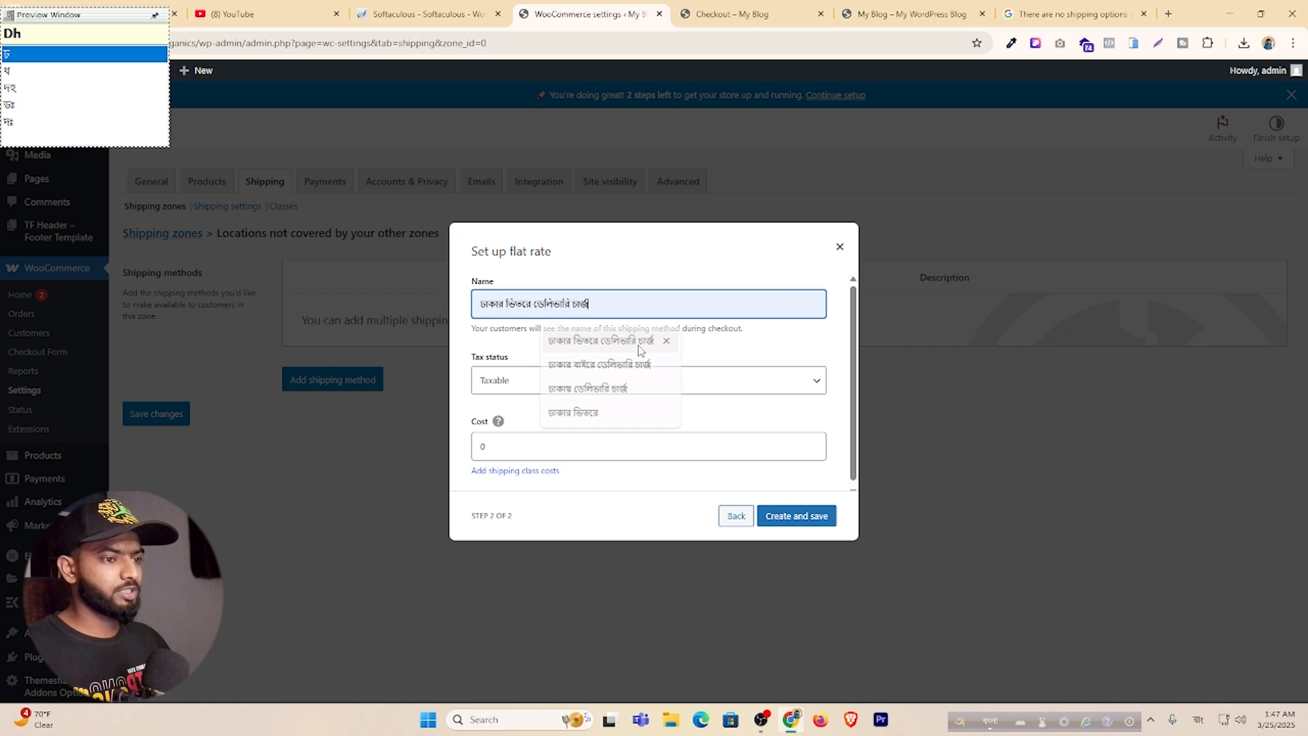
Set the inside-Dhaka flat rate cost to 60 and save it.
left_click(542, 448)
key("F12")
key("BackSpace")
type("1")
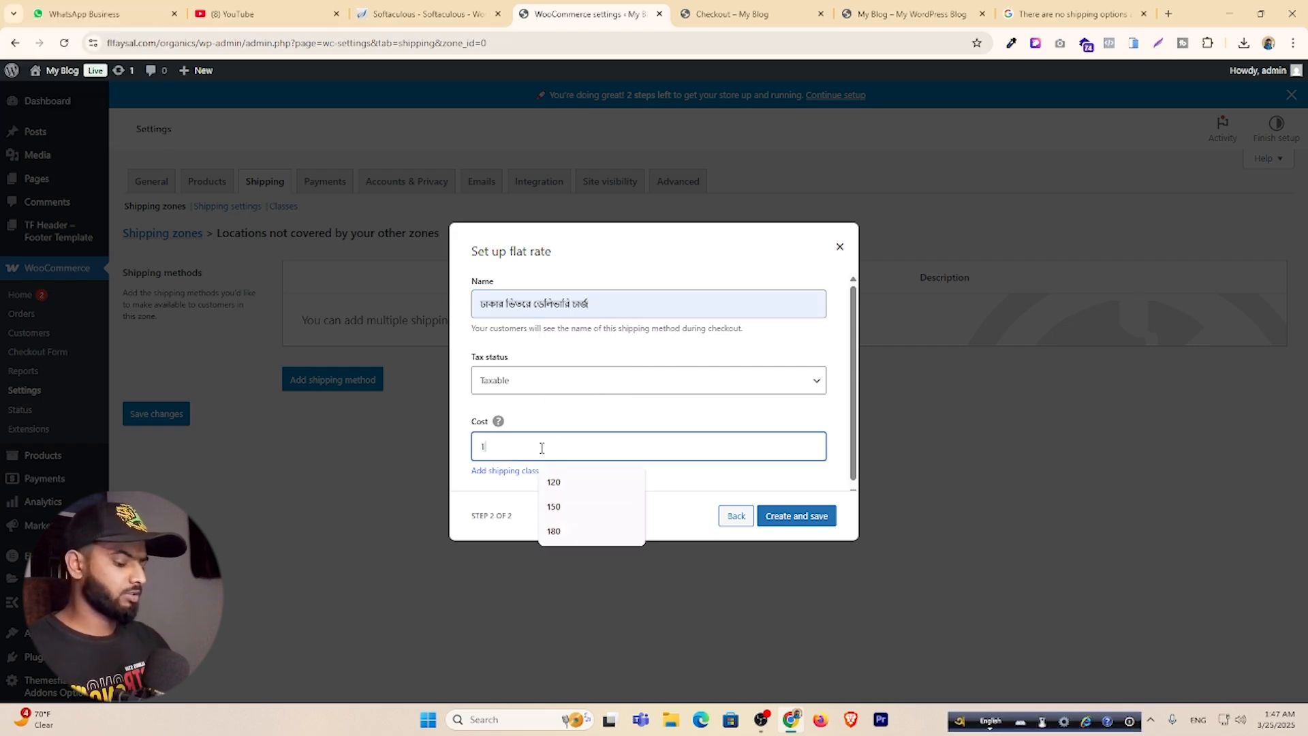
key("BackSpace")
type("60")
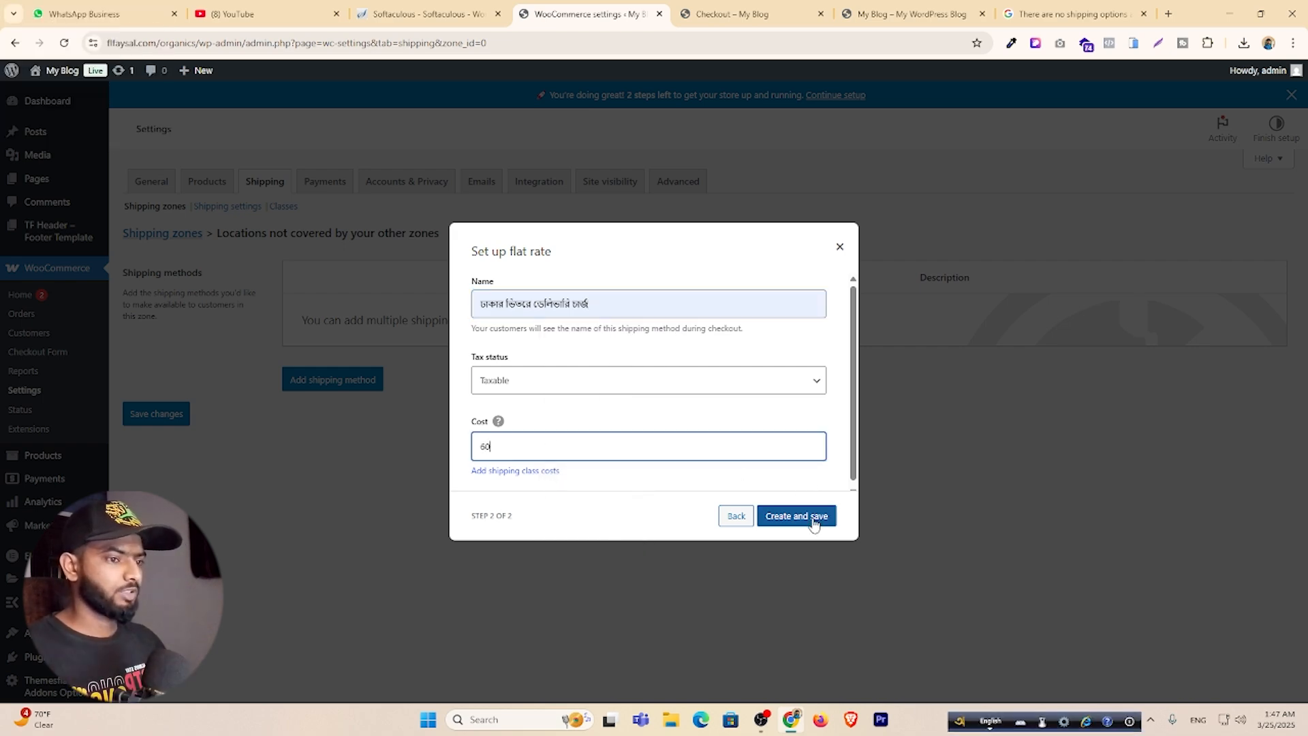
left_click(796, 516)
left_click(308, 380)
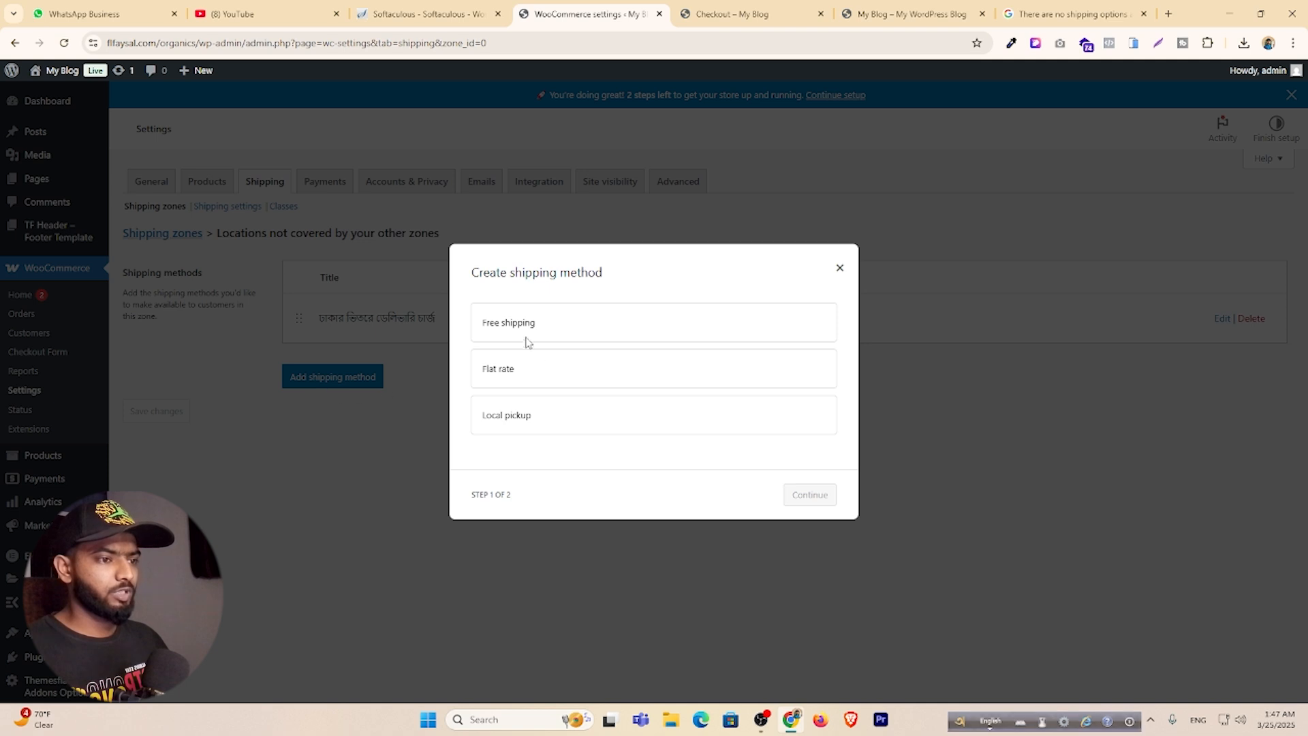
Add another Flat rate method named ঢাকার বাইরে ডেলিভারি চার্জ.
left_click(539, 378)
left_click(804, 503)
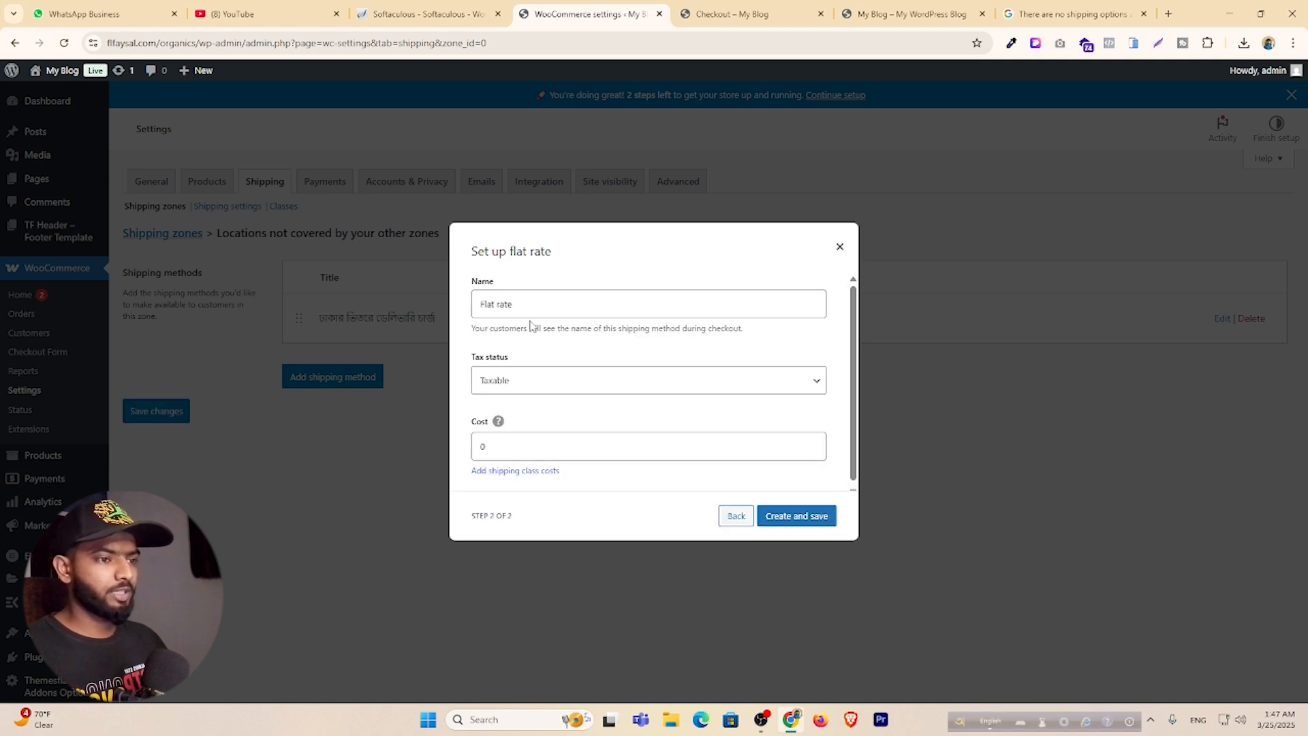
left_click_drag(531, 307, 416, 307)
key("F12")
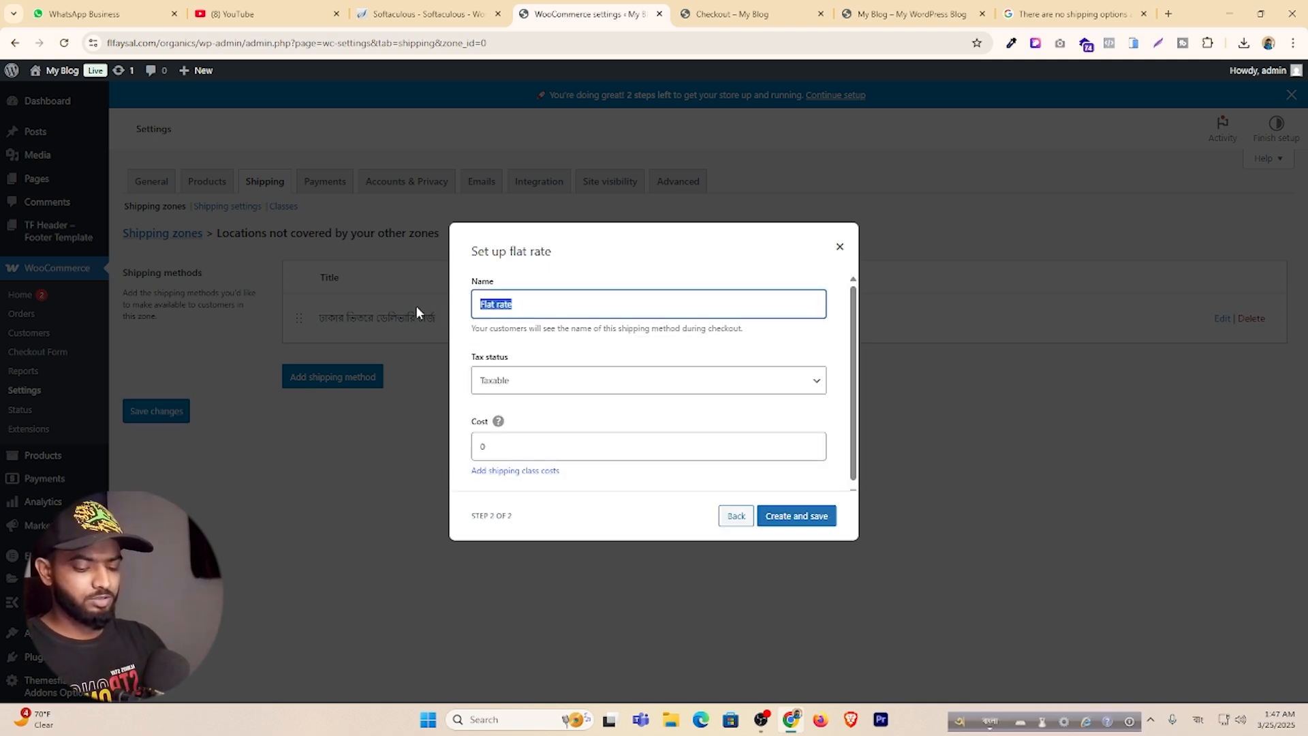
type("Dhakj")
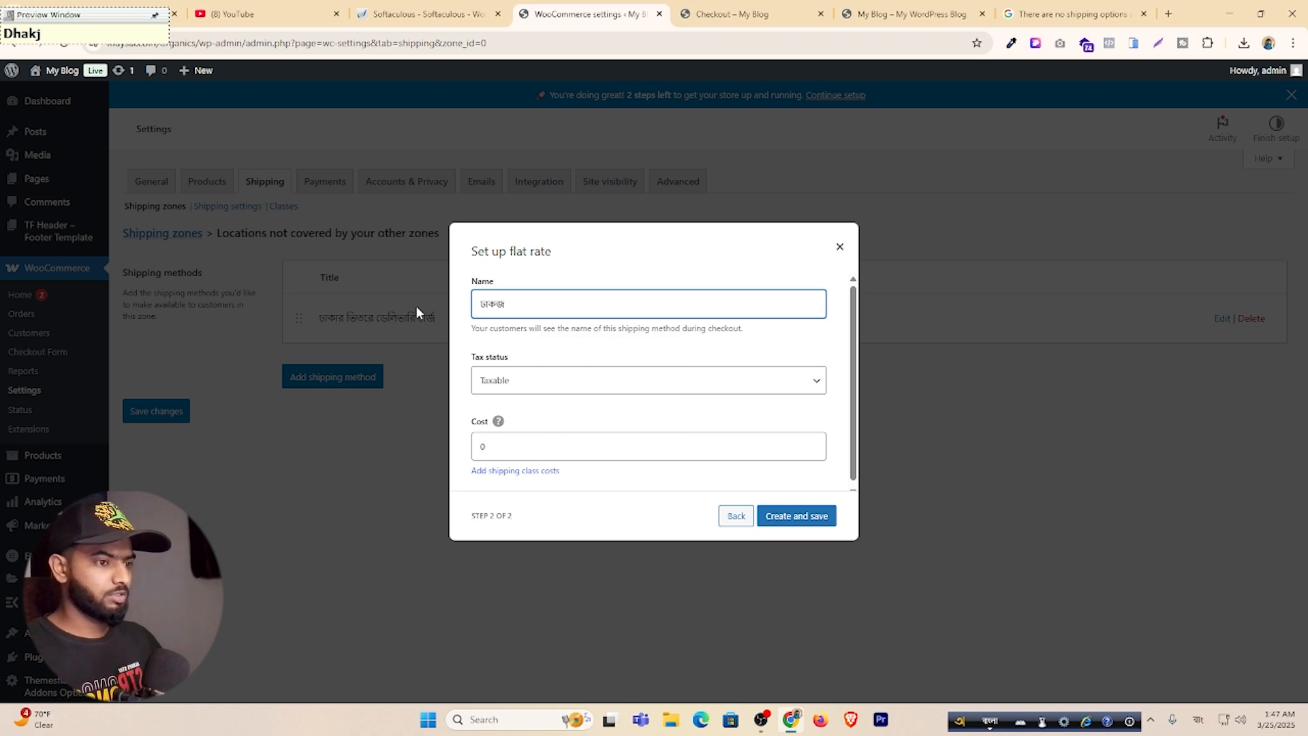
key("BackSpace")
key("BackSpace")
left_click(618, 371)
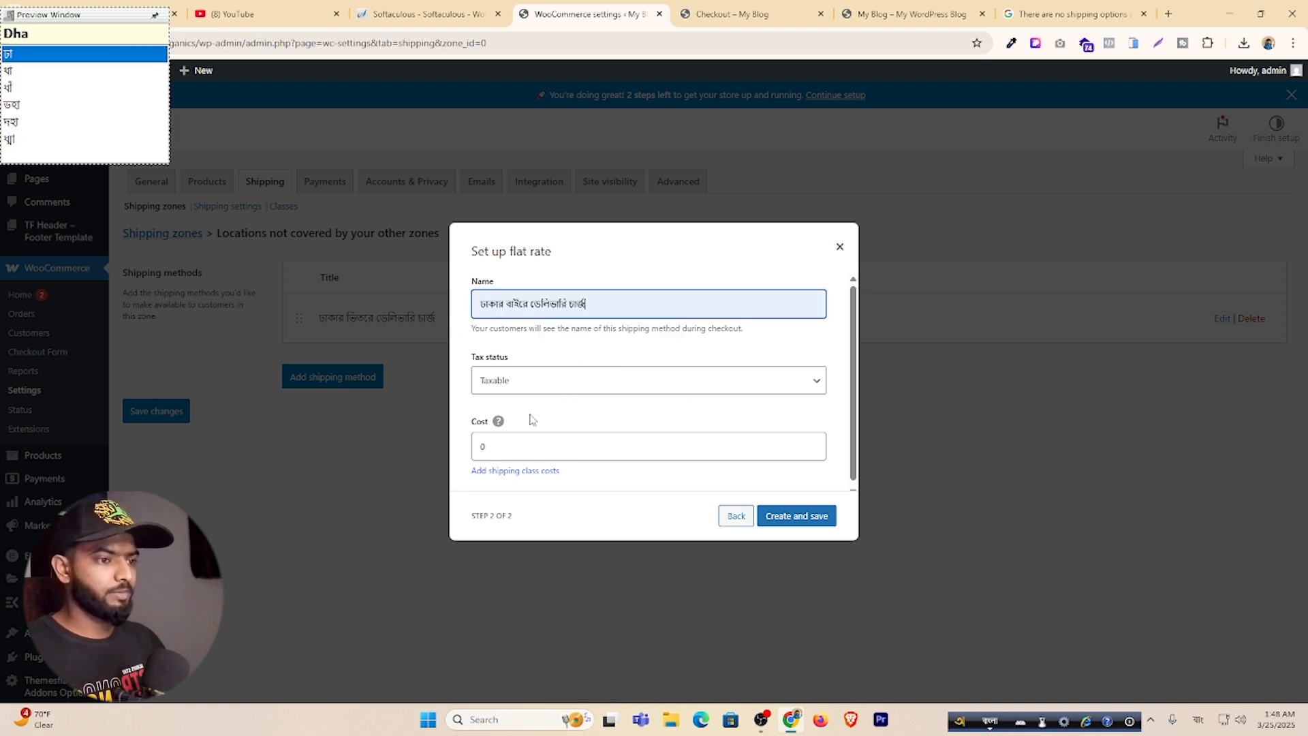
Set its cost to 120, save, and reload checkout to show both options.
double_click(507, 446)
key("F12")
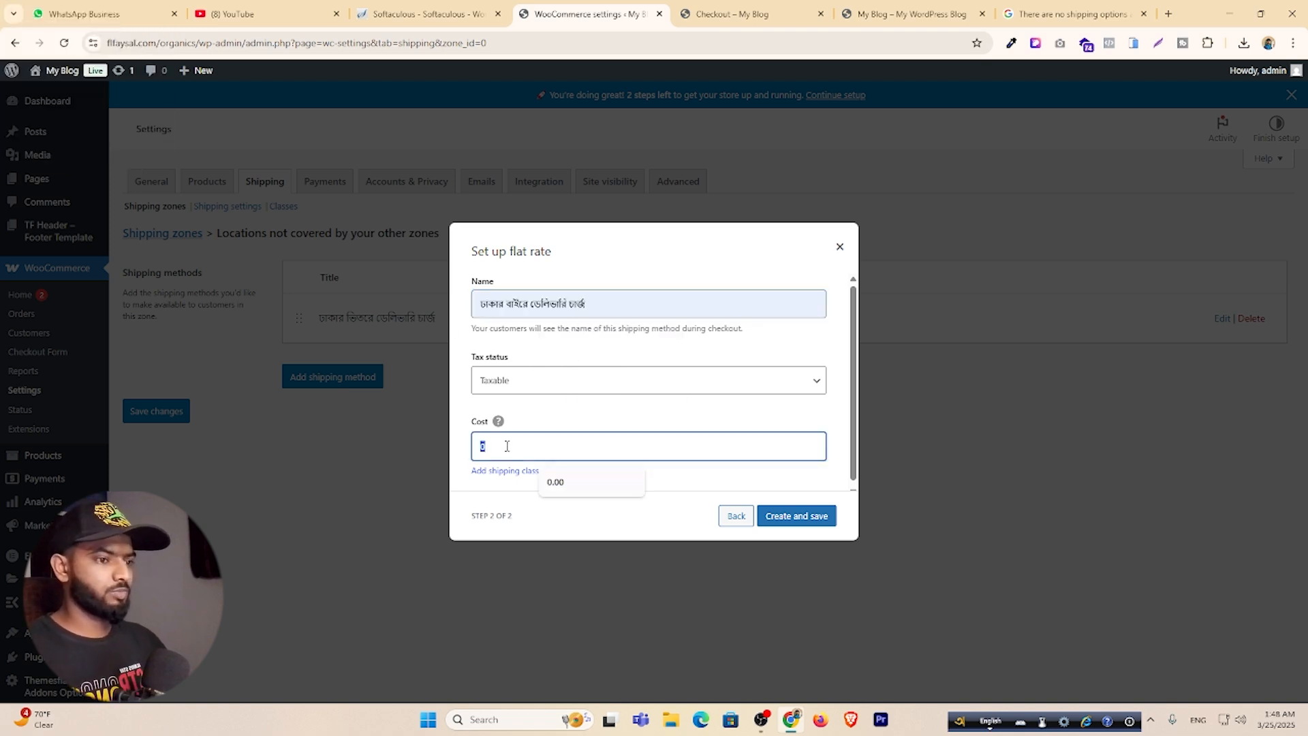
type("120")
left_click(771, 515)
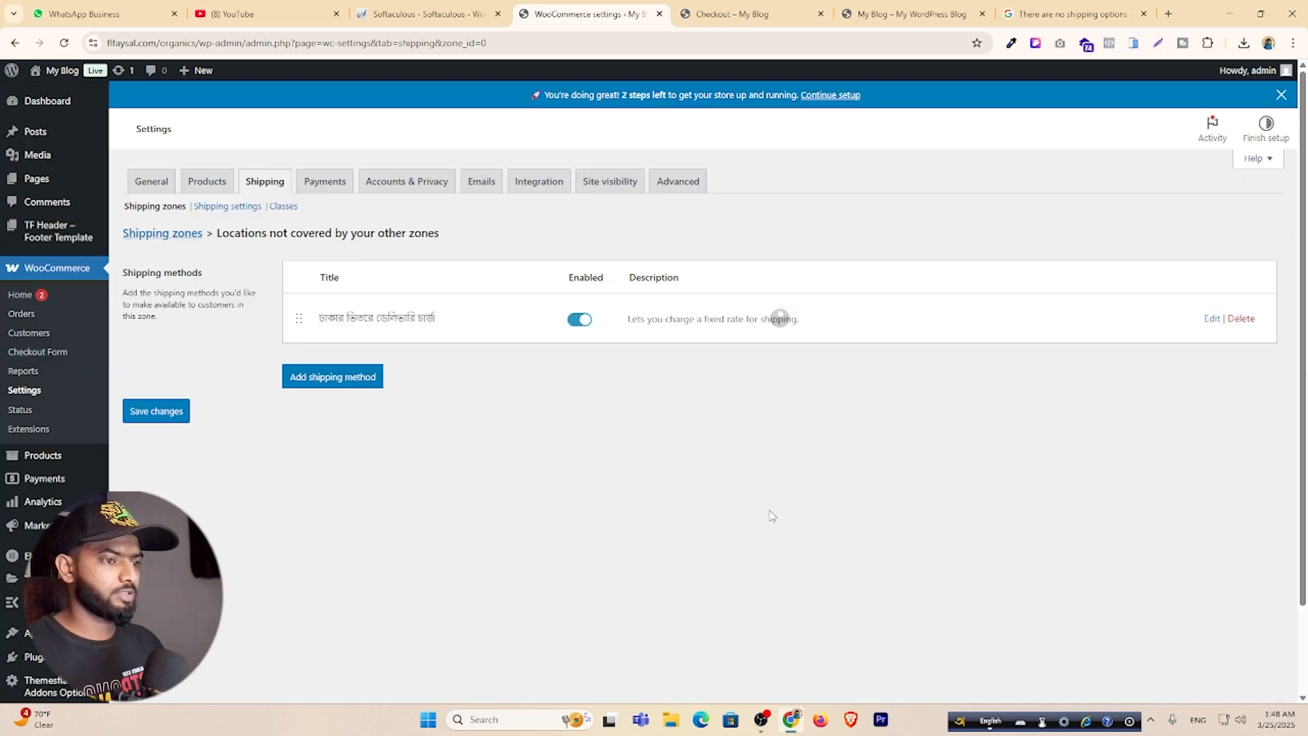
left_click(782, 8)
key("F5")
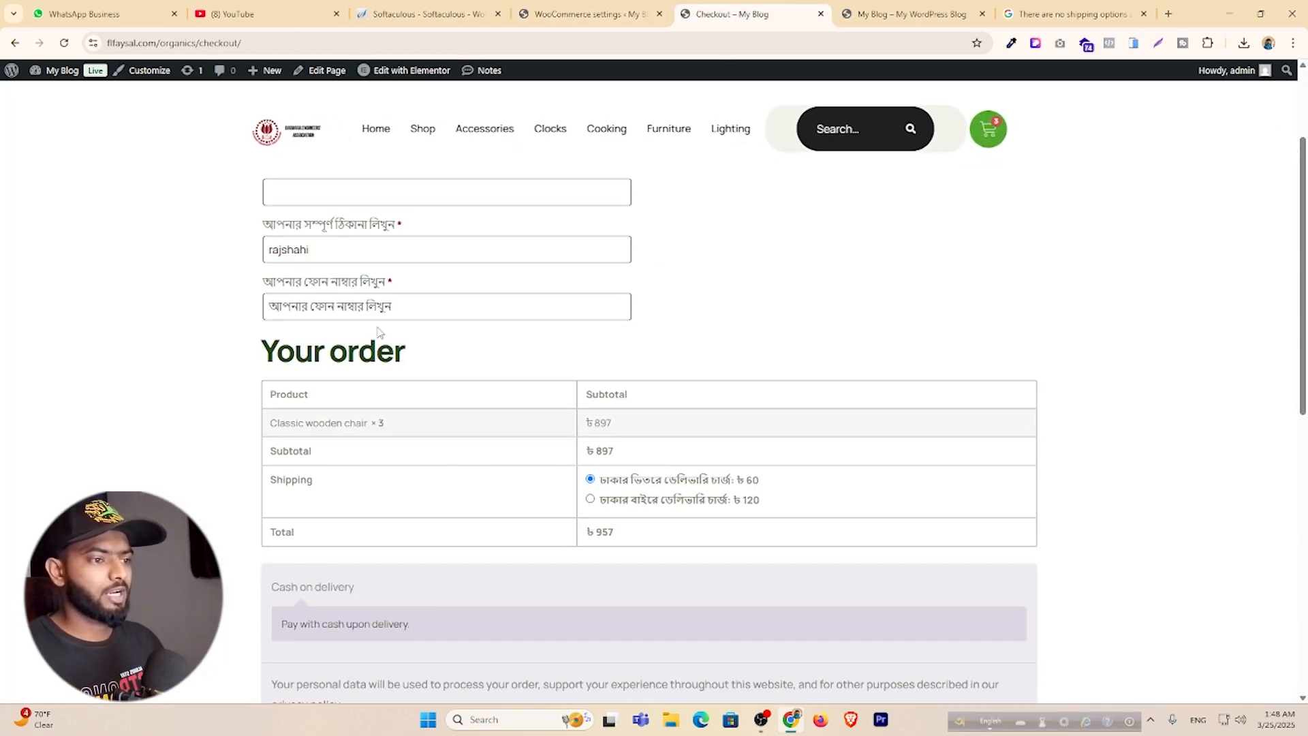
Select the ঢাকার বাইরে ৳120 shipping option so the total reads ৳1,017.
left_click(590, 500)
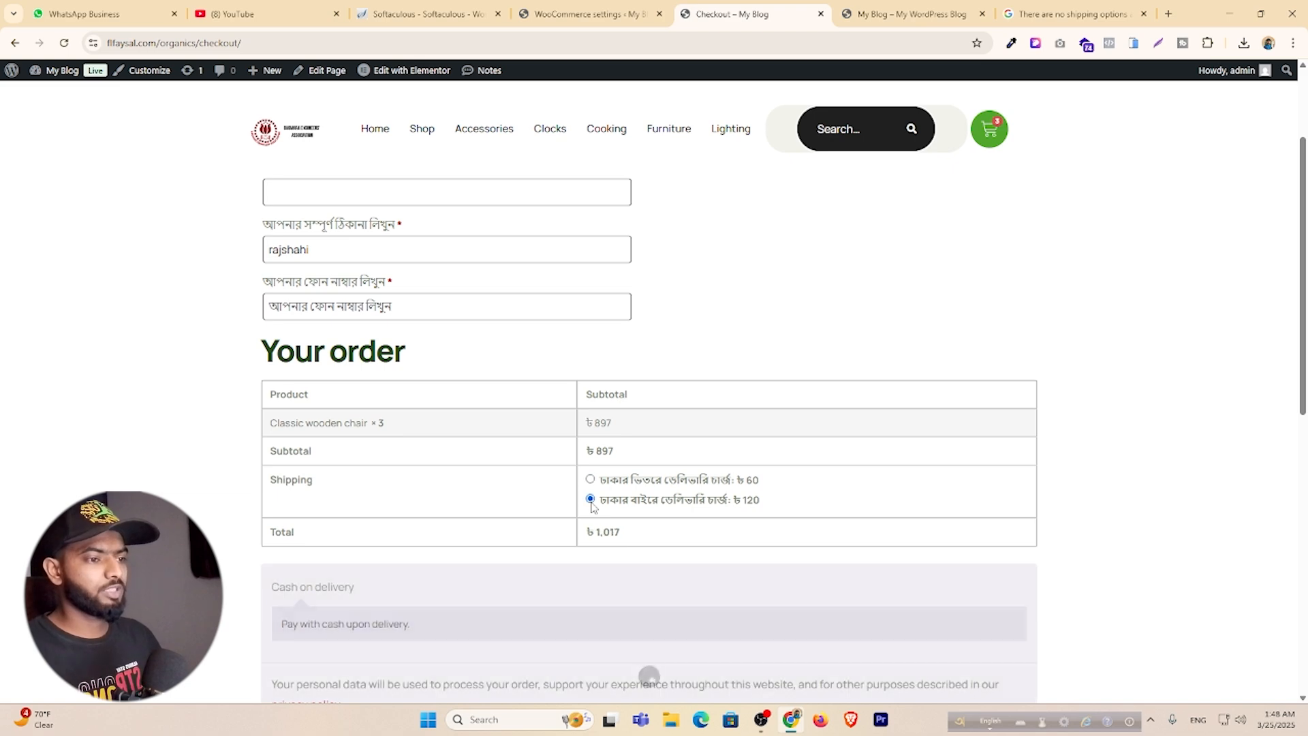
double_click(615, 530)
left_click(429, 193)
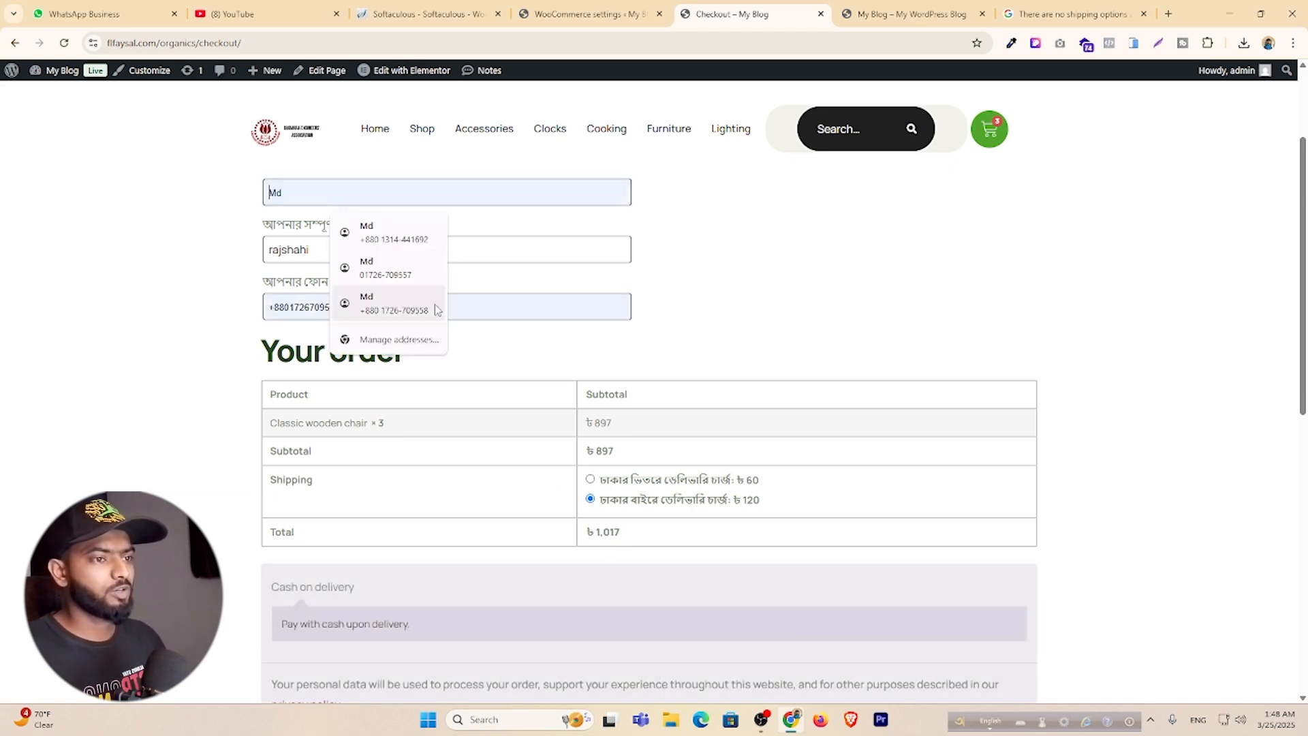
scroll(632, 356, "down", 4)
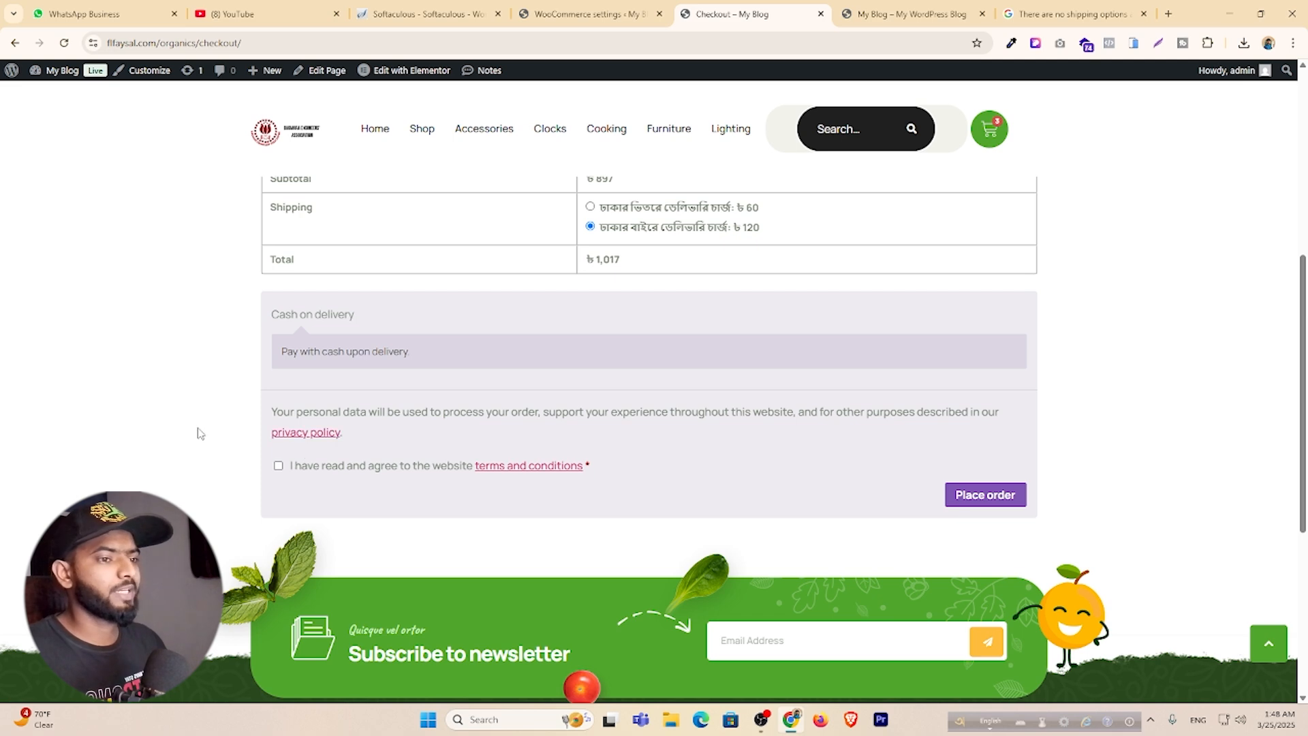